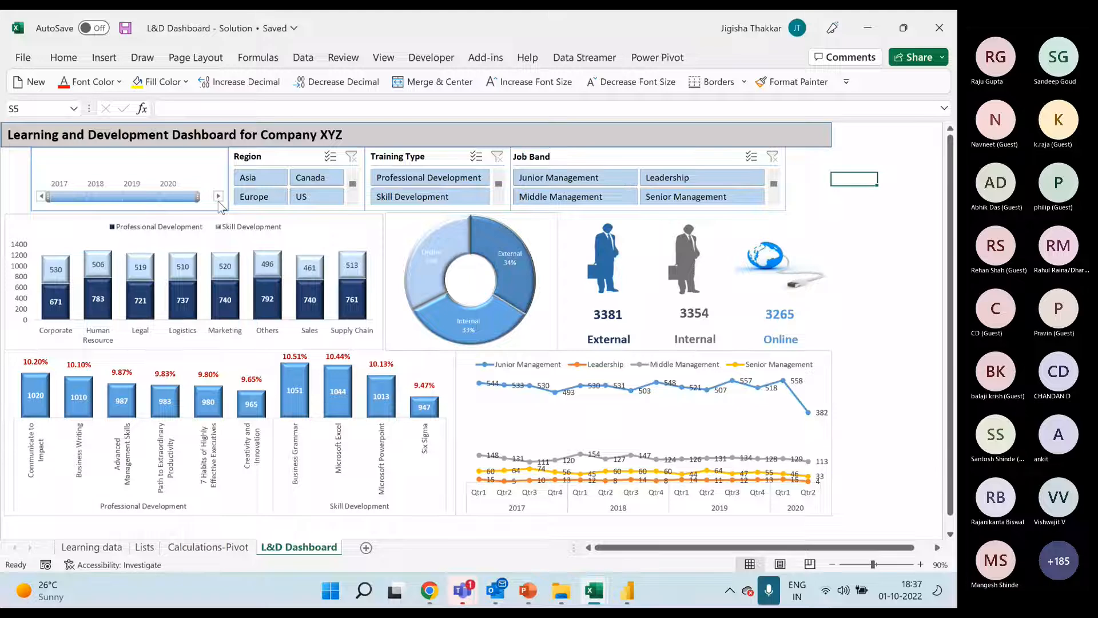
Filter the Learning and Development dashboard by individual regions, including Asia and Canada, ending with Canada and US selected together
click(261, 180)
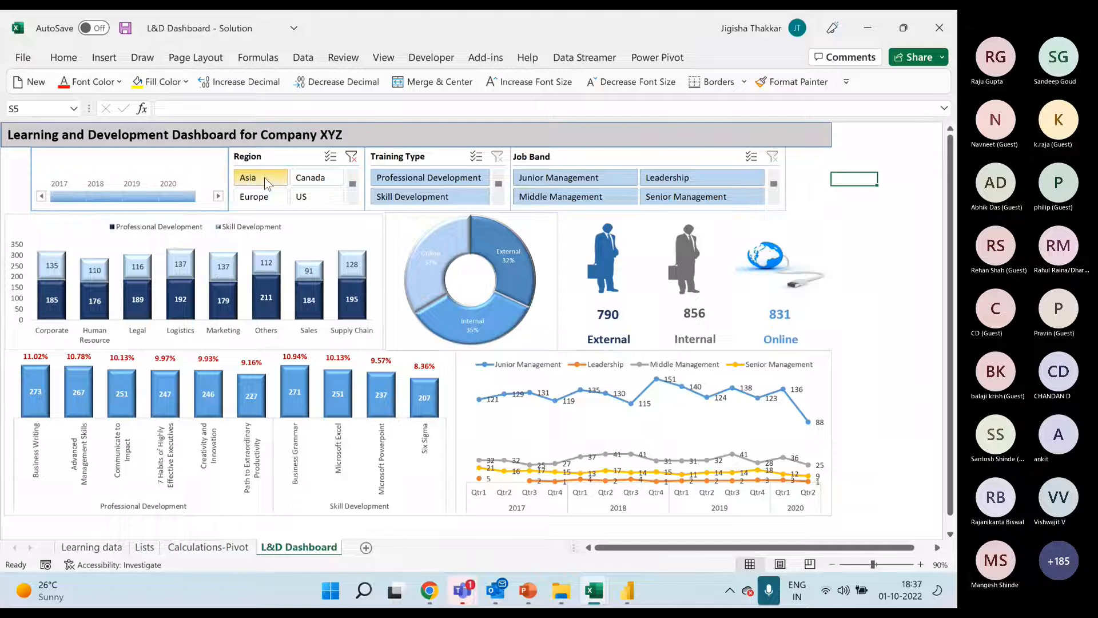
click(324, 177)
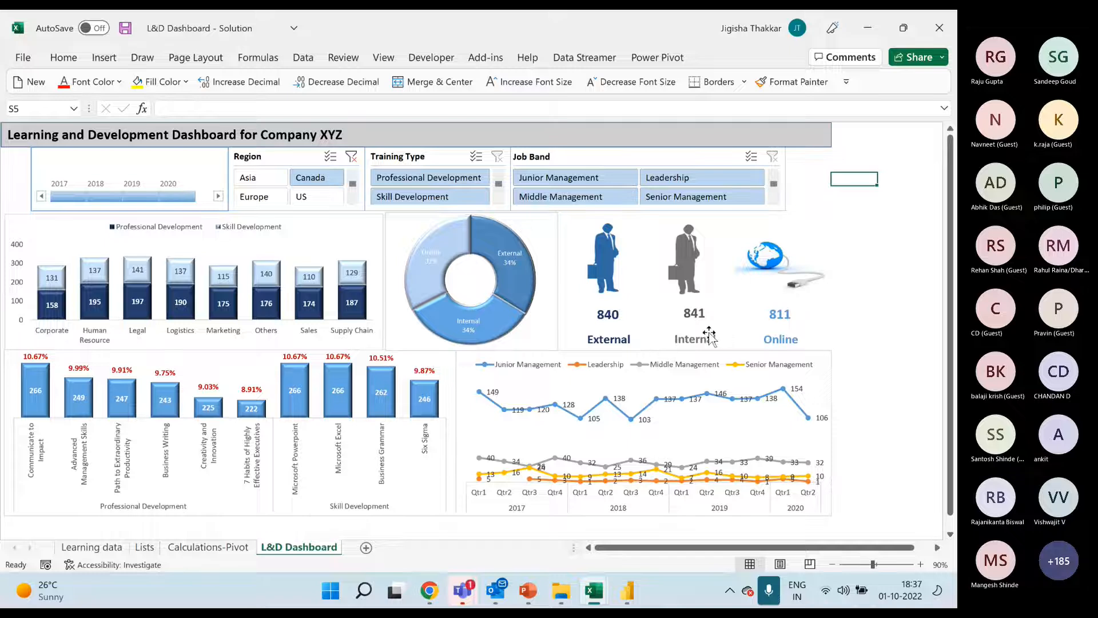
click(312, 198)
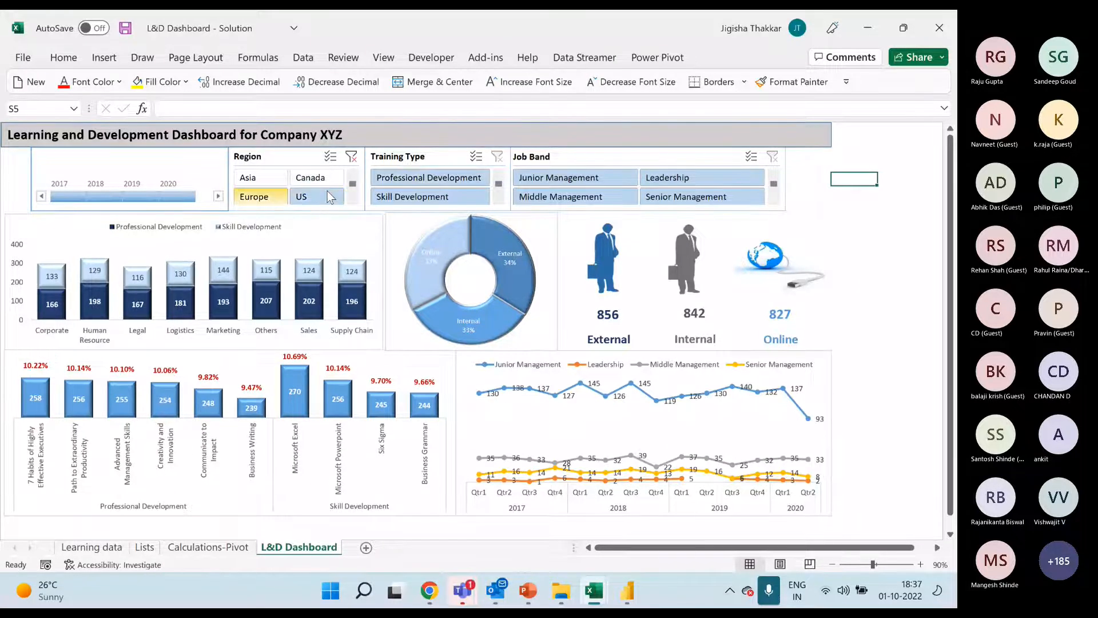
ctrl+click(316, 178)
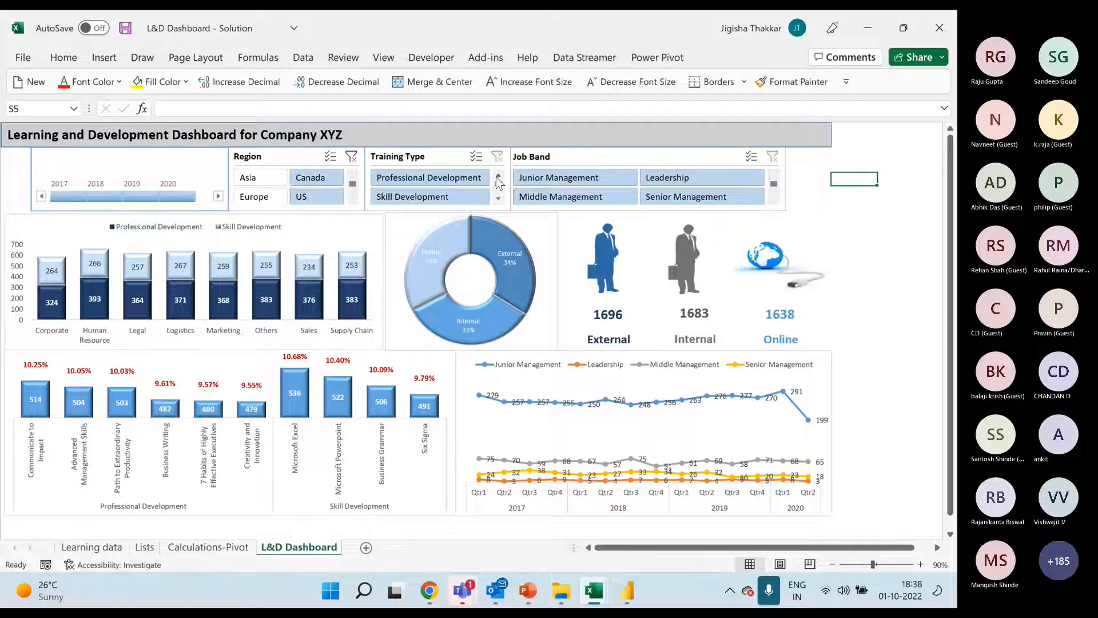
Filter the dashboard to Professional Development training and compare job bands one by one, ending with Leadership and Senior Management combined
click(459, 183)
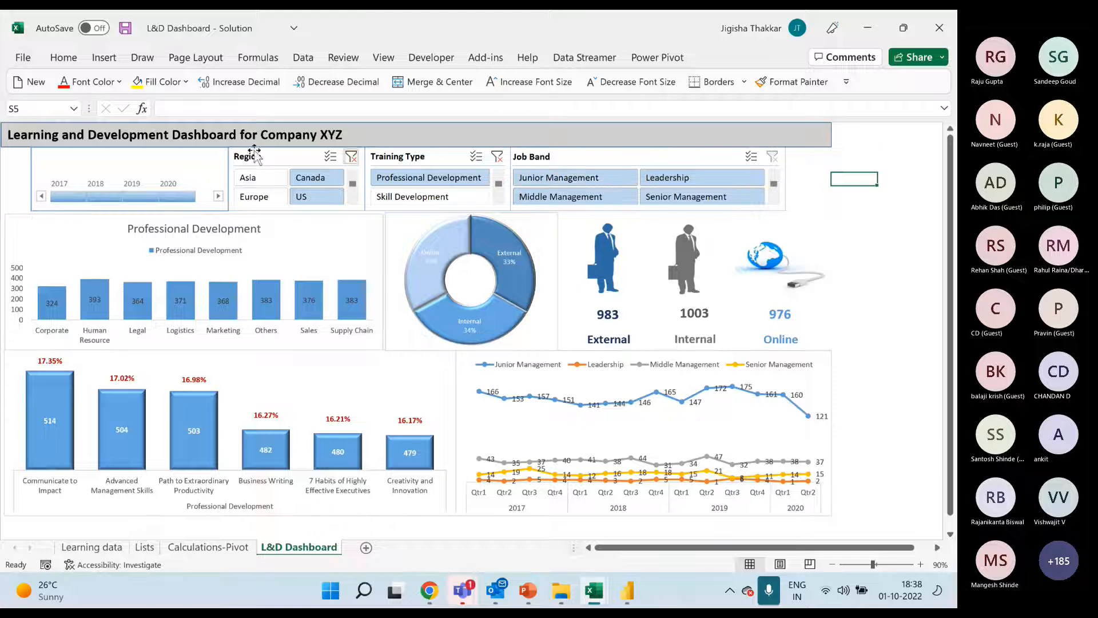
click(572, 179)
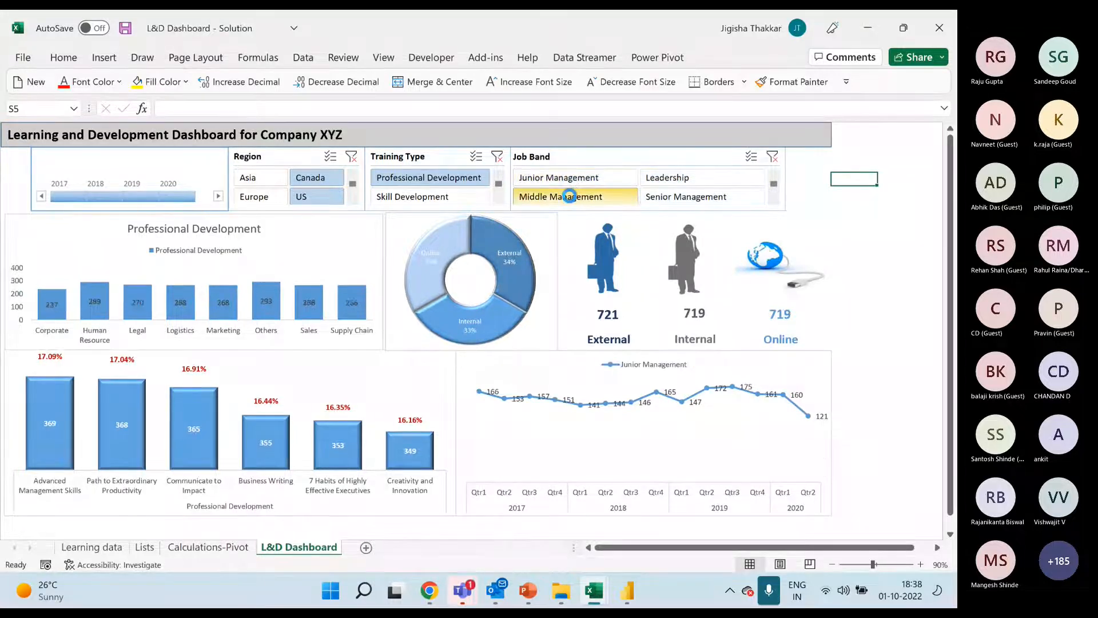
click(572, 195)
click(658, 179)
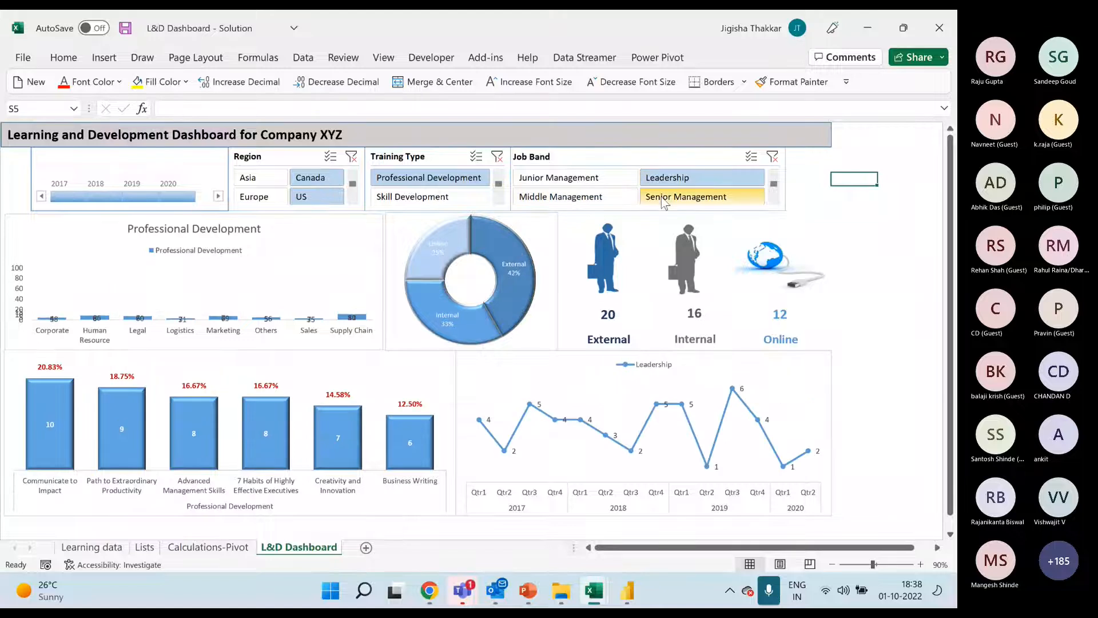
ctrl+click(681, 198)
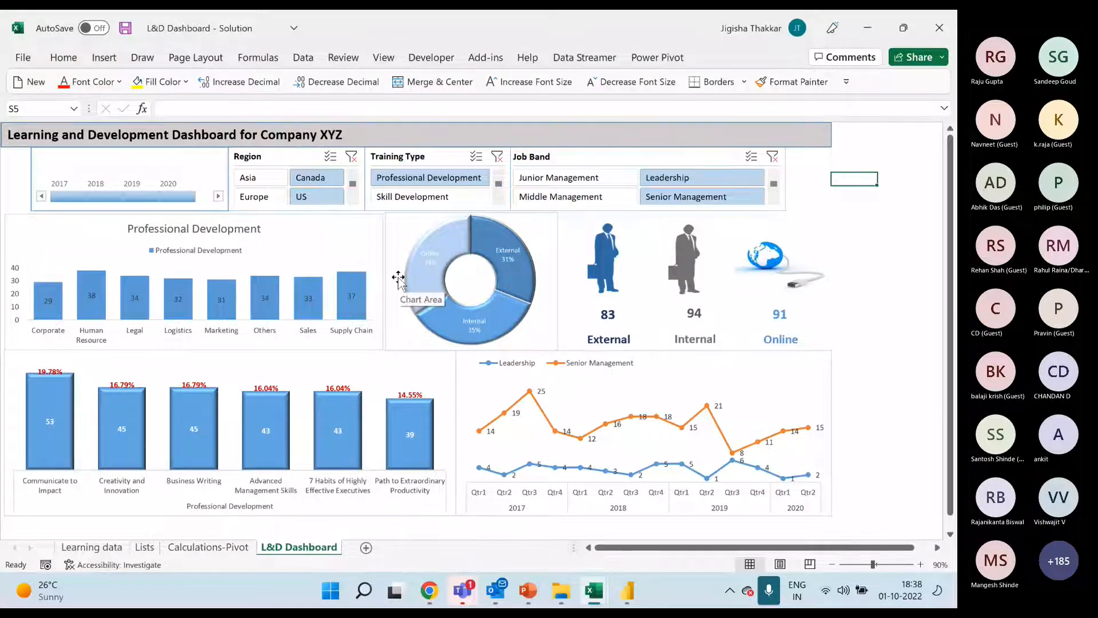
Switch to the Grow Seed Analysis Dashboard workbook and filter it by state office, including Delhi & Haryana SO, and by 5 - 6 sessions
mouse_move(594, 590)
click(611, 496)
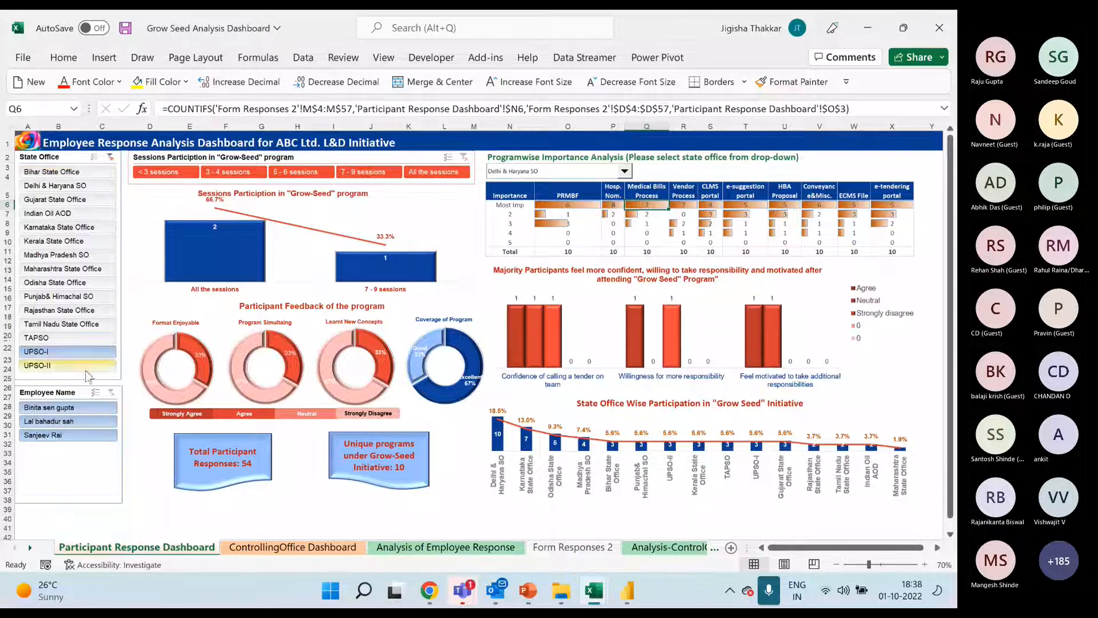
click(51, 171)
click(55, 186)
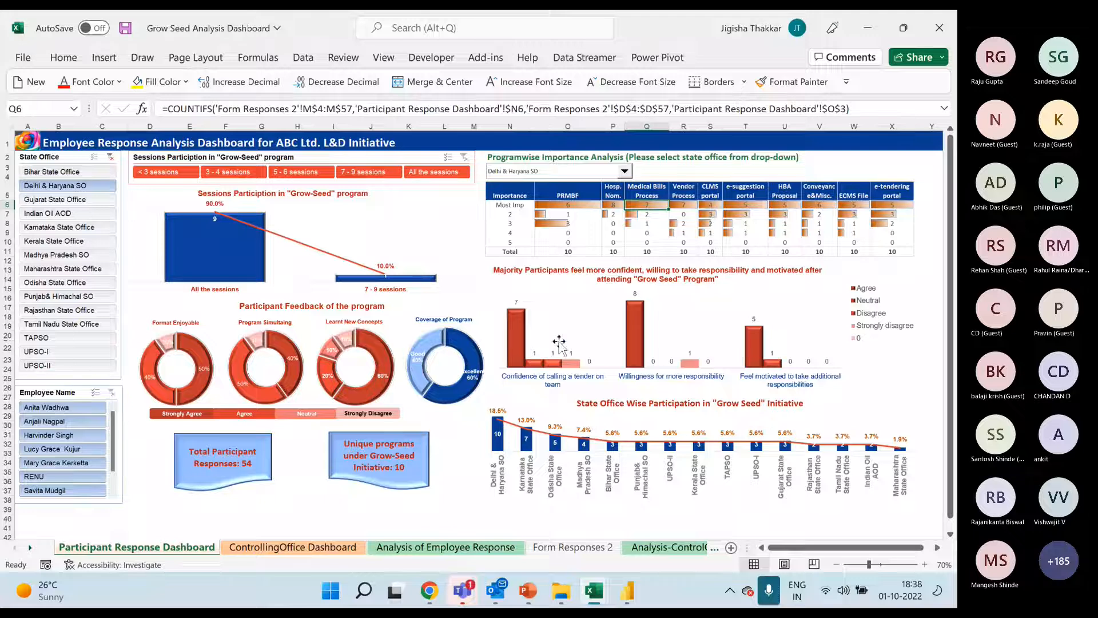
mouse_move(755, 368)
click(212, 173)
click(322, 173)
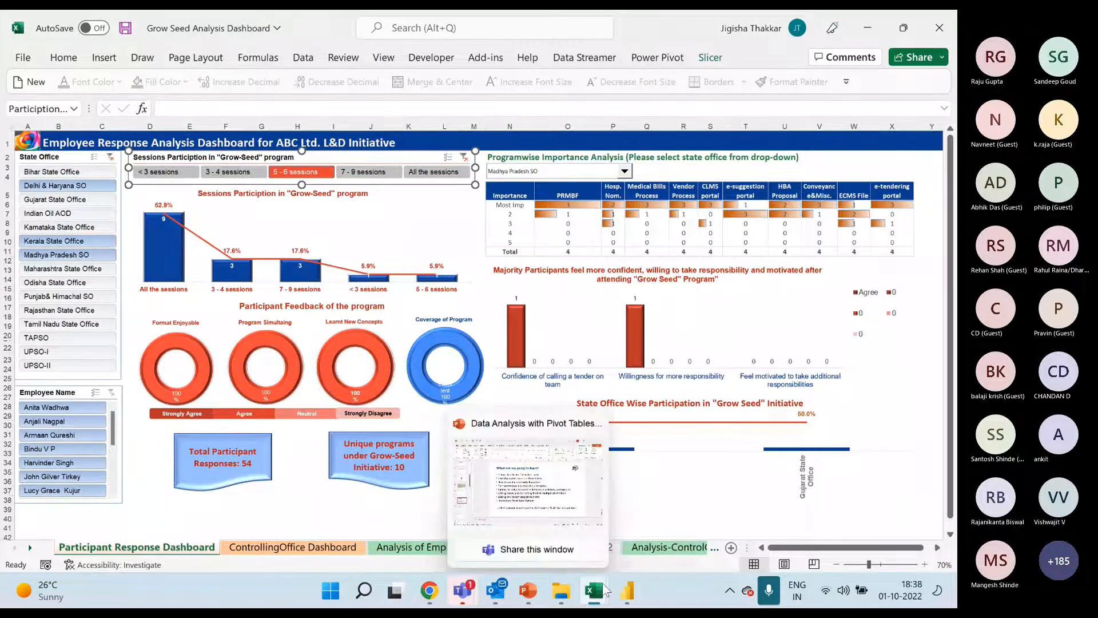
Switch to the 01. Dashboard and Data Analysis with Pivot-Solution workbook and filter the Financial Dashboard to Canada
mouse_move(597, 587)
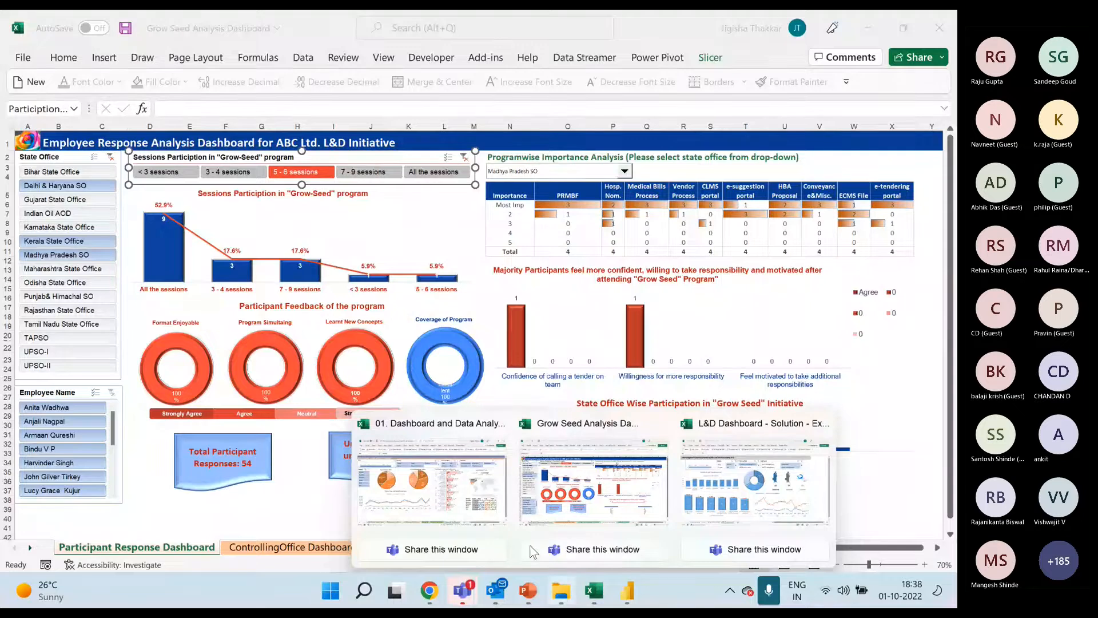
click(379, 485)
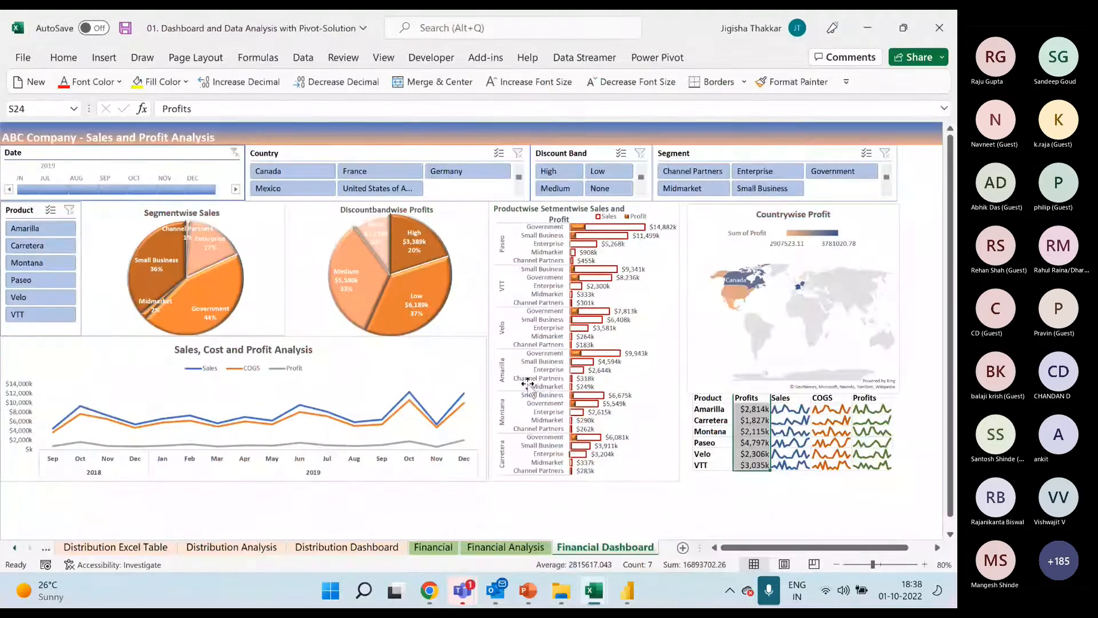
click(303, 175)
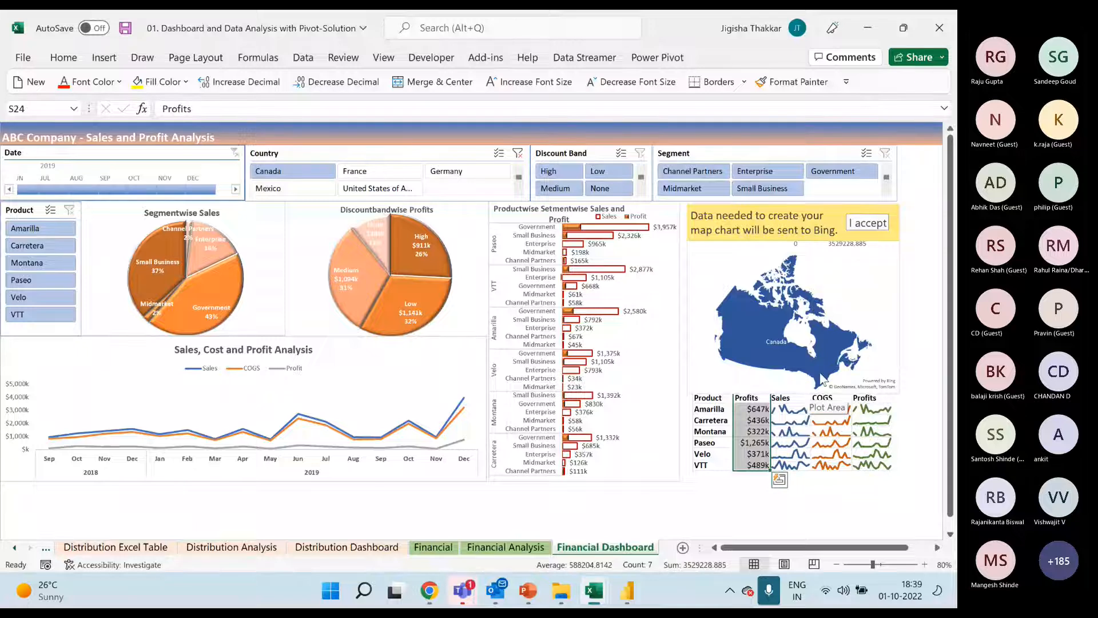
click(917, 331)
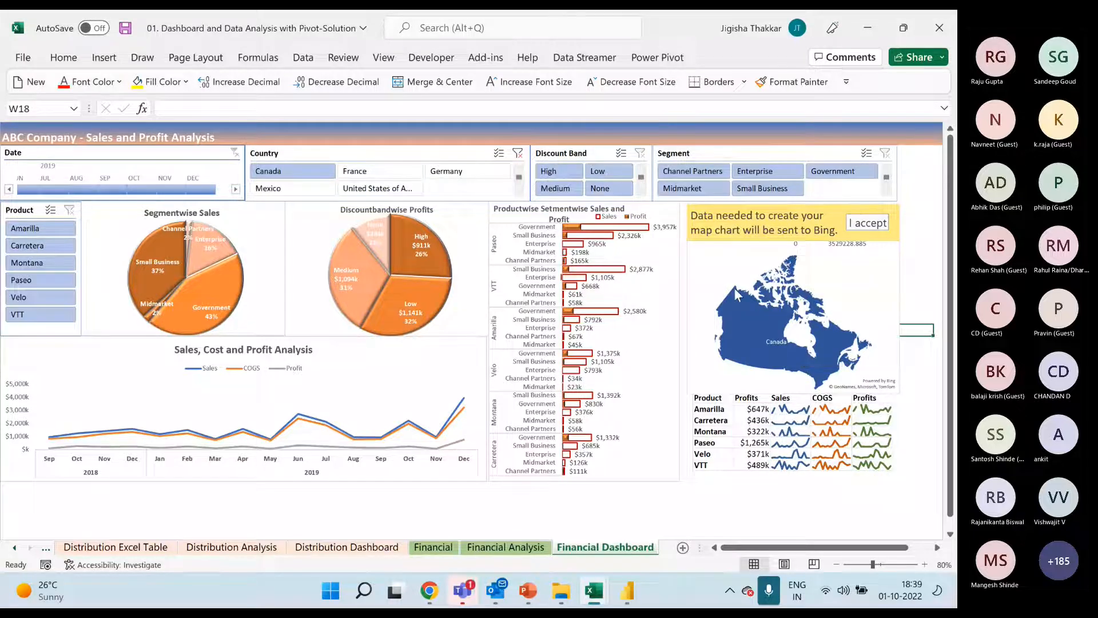
Examine the Sales, COGS and Profits sparklines in the product table below the country map
mouse_move(807, 369)
click(792, 435)
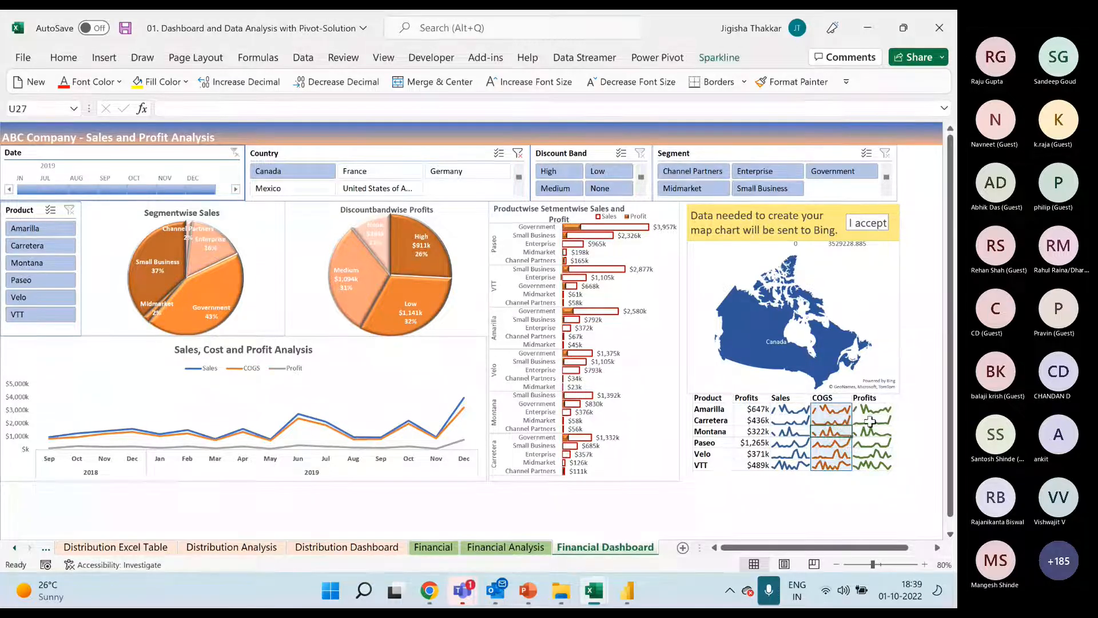
click(828, 424)
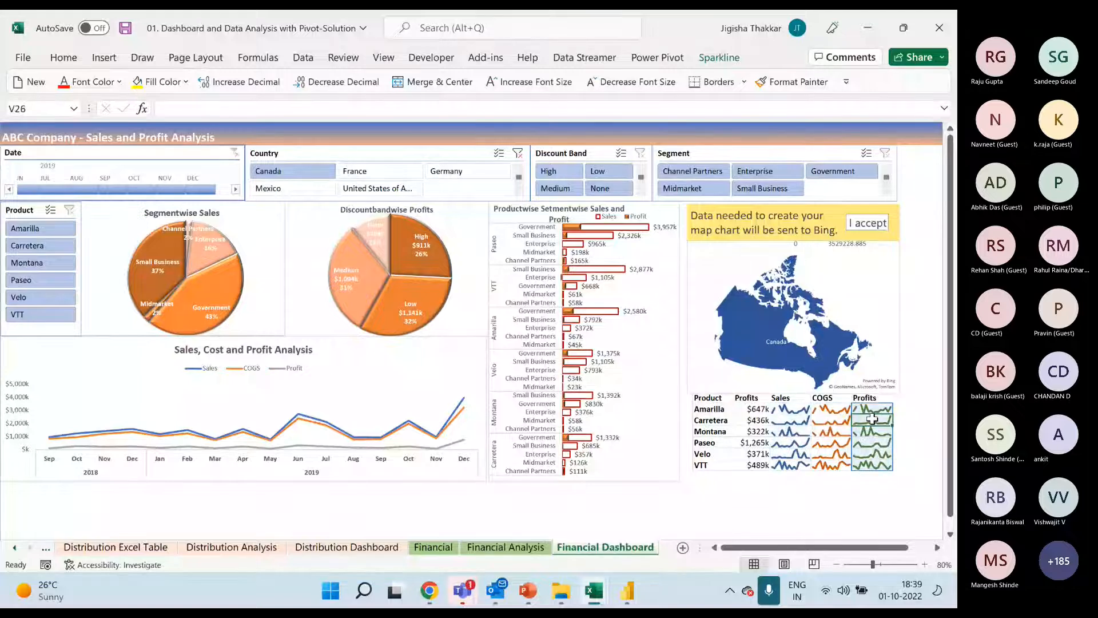
click(792, 438)
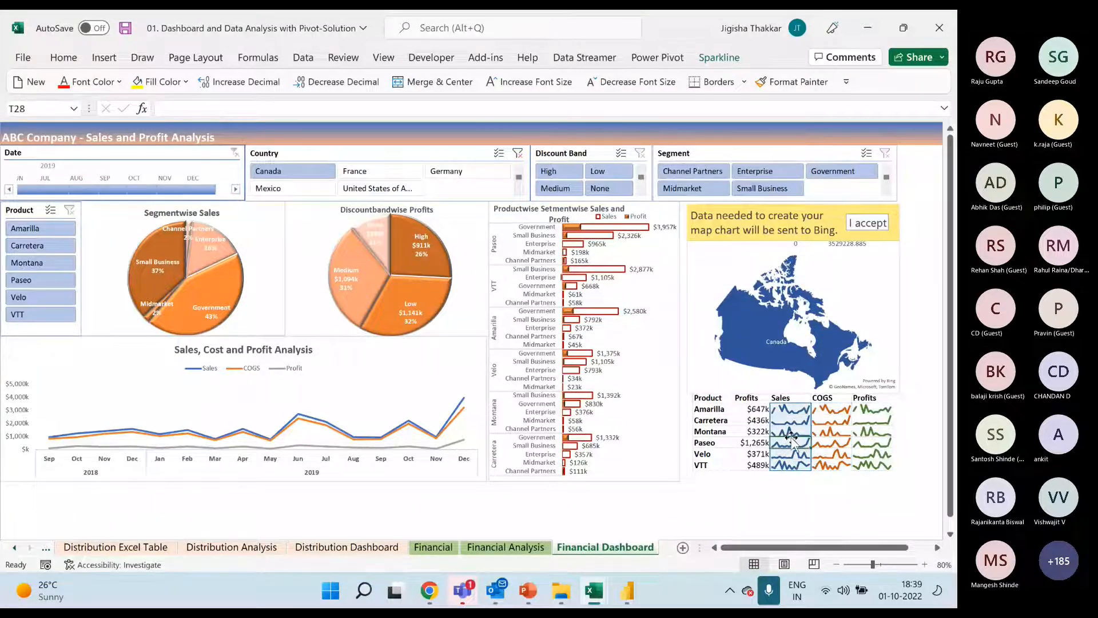
click(828, 433)
click(882, 431)
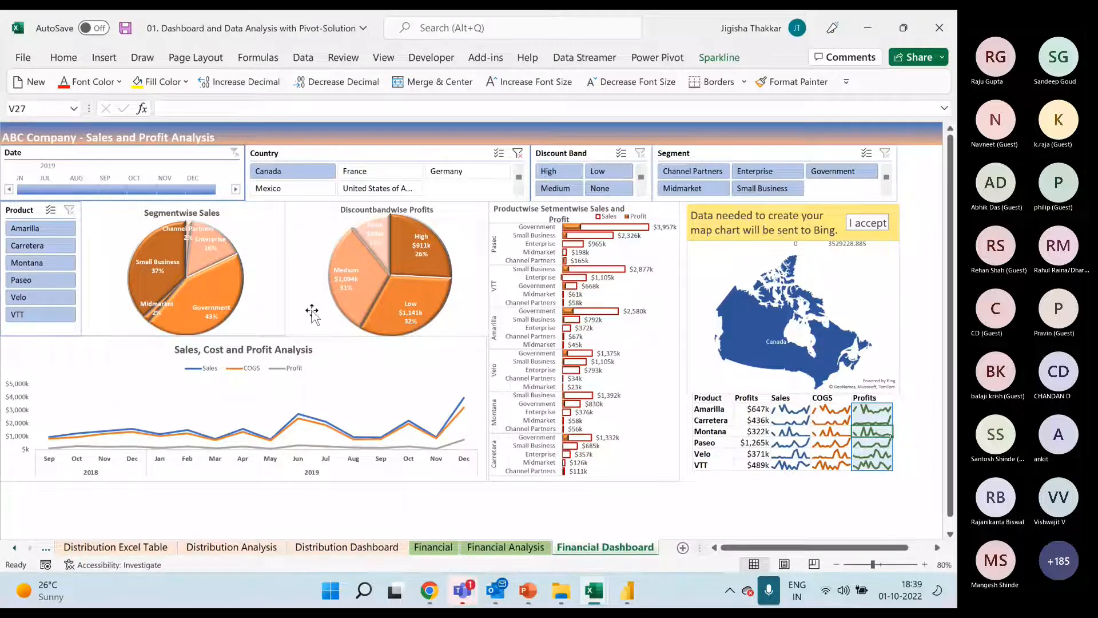
Open the Distribution Dashboard sheet and inspect the transaction, total and average premium sparklines in the ZVP table
click(347, 547)
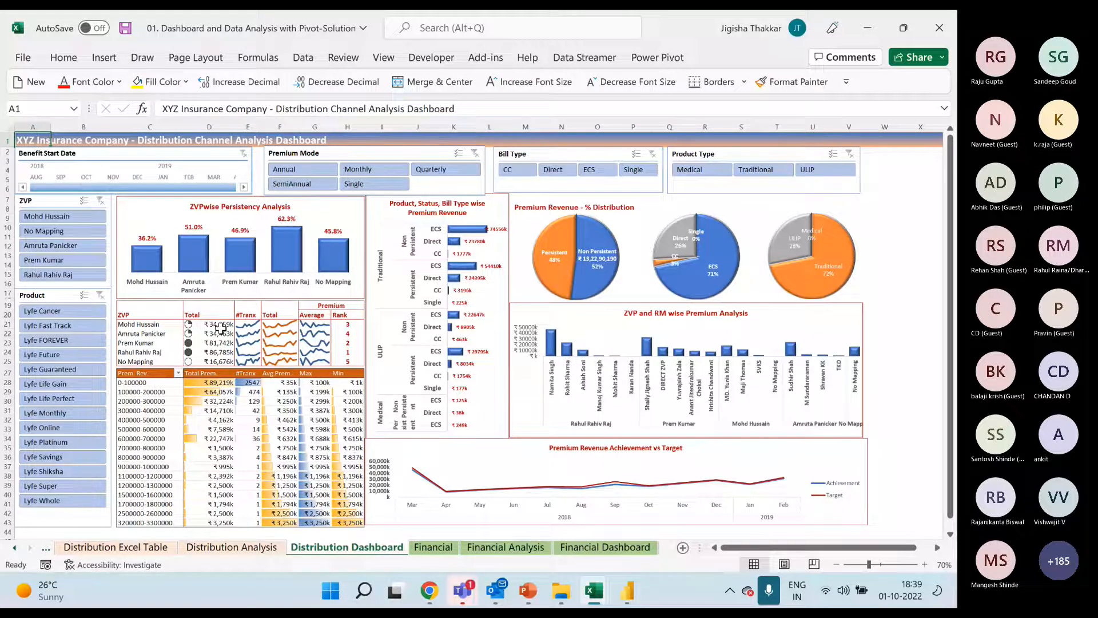
click(250, 329)
click(280, 336)
click(323, 337)
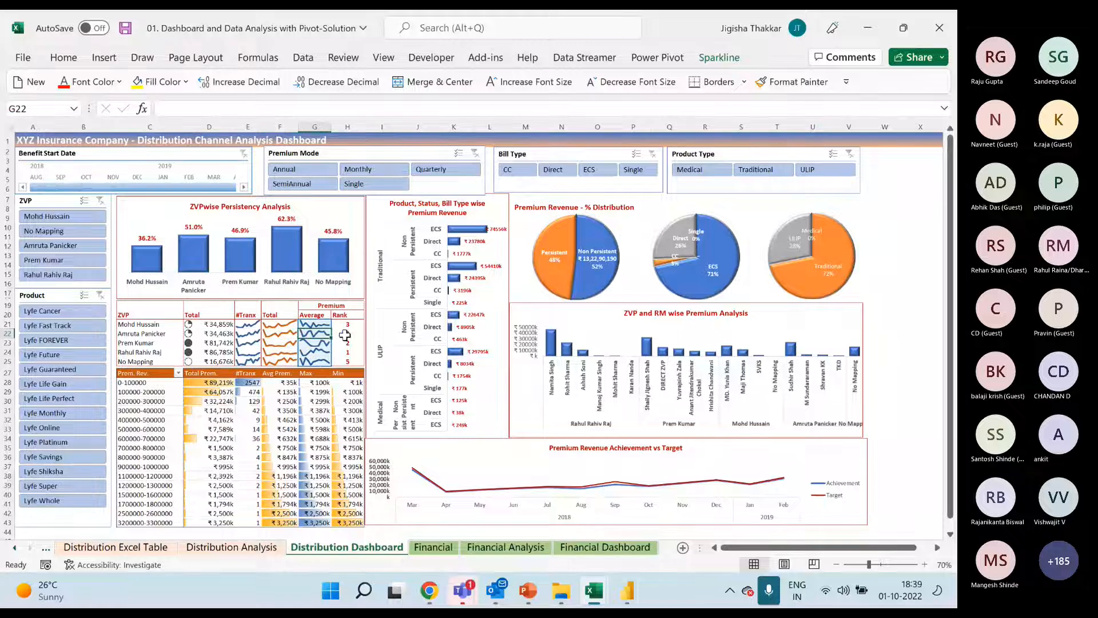
Highlight the values of the premium revenue band pivot table to examine its data bars from Total Prem. to Min
drag(203, 383, 342, 523)
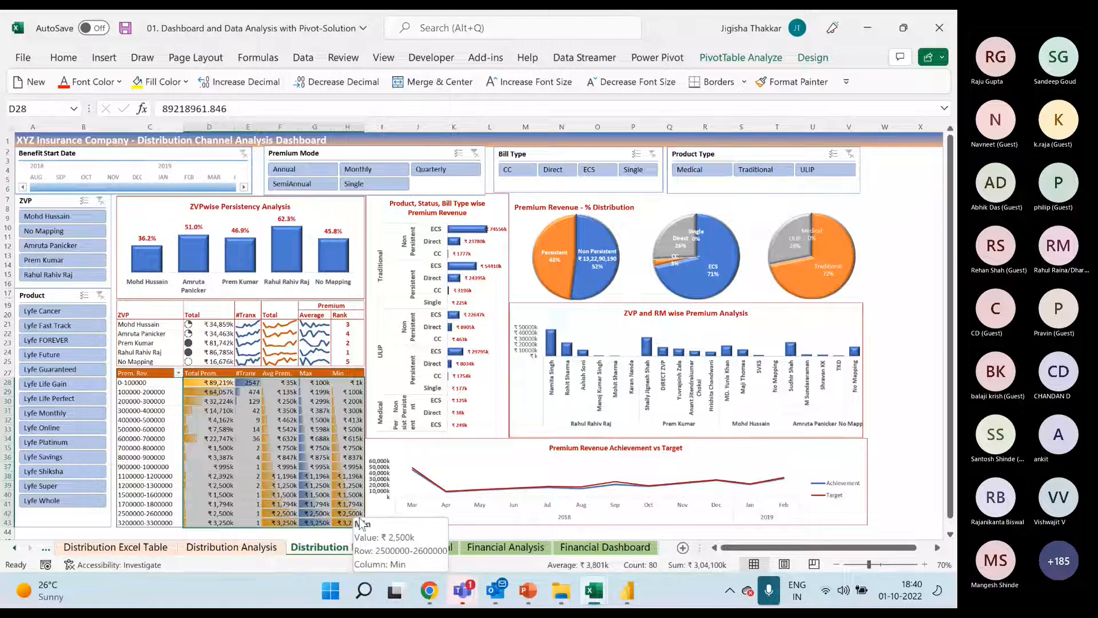
mouse_move(292, 449)
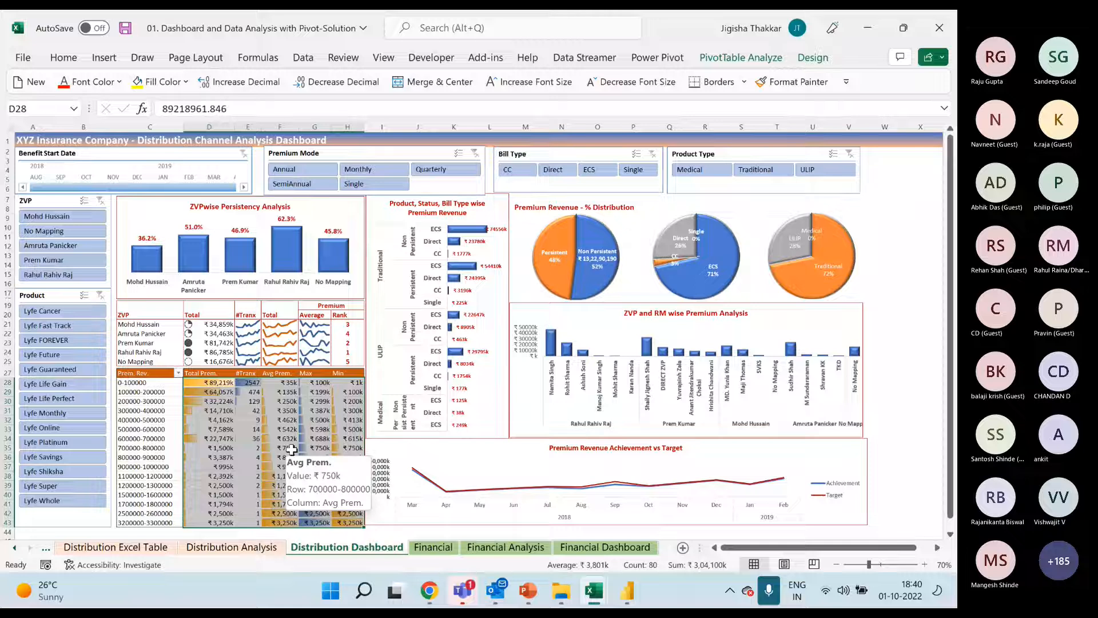
drag(143, 376, 369, 524)
drag(227, 384, 352, 522)
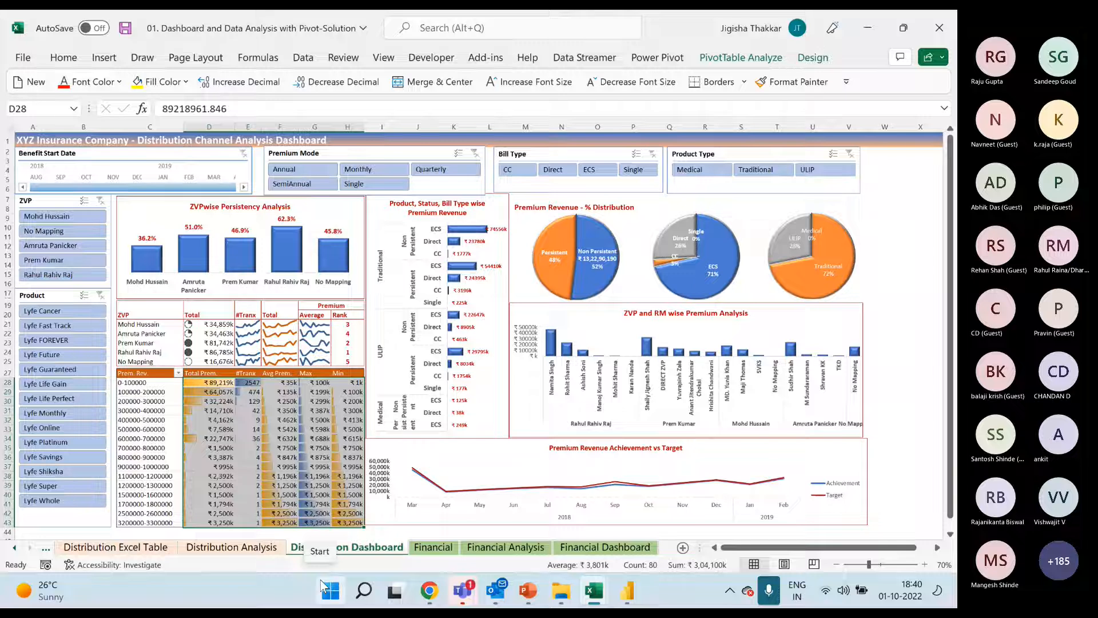
click(209, 419)
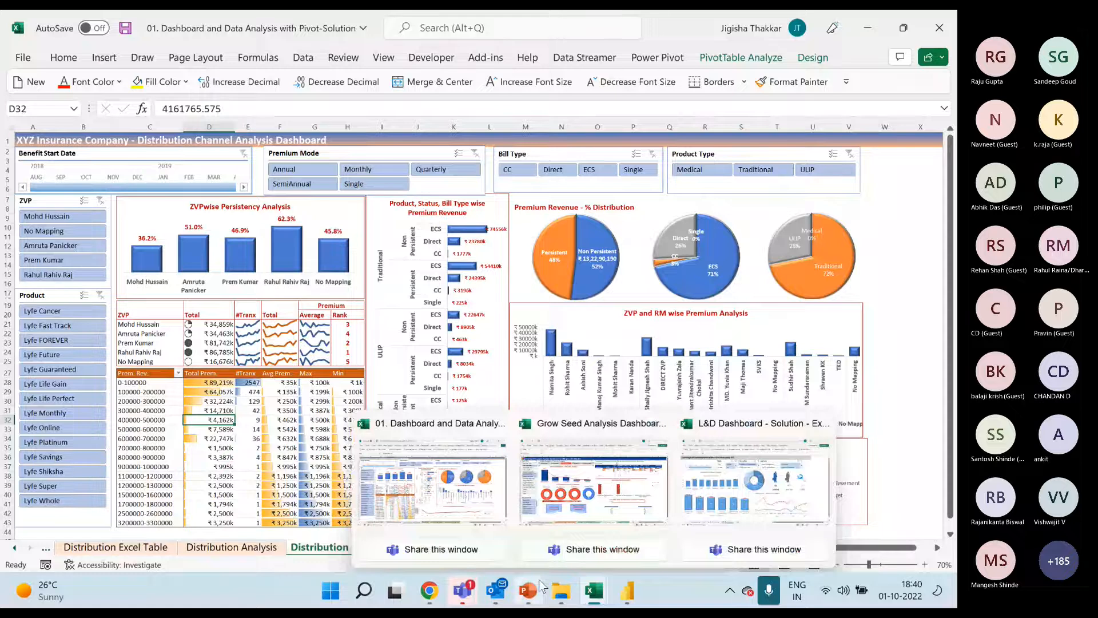
Close the Pivot-Solution, Grow Seed Analysis Dashboard and L&D Dashboard workbooks without saving their changes
mouse_move(528, 590)
click(534, 466)
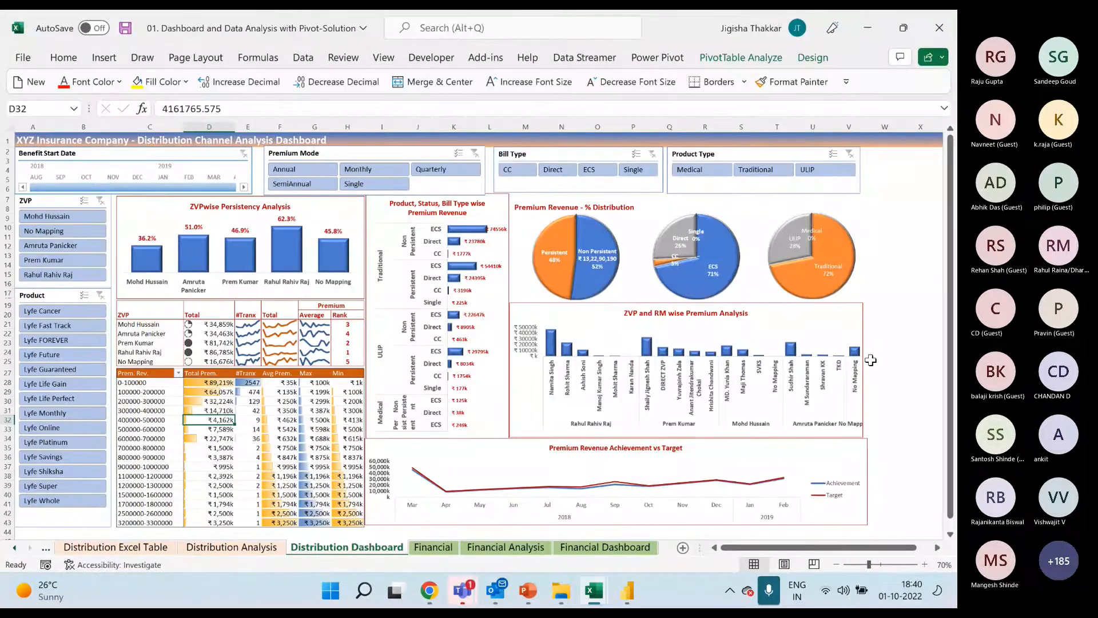
click(940, 27)
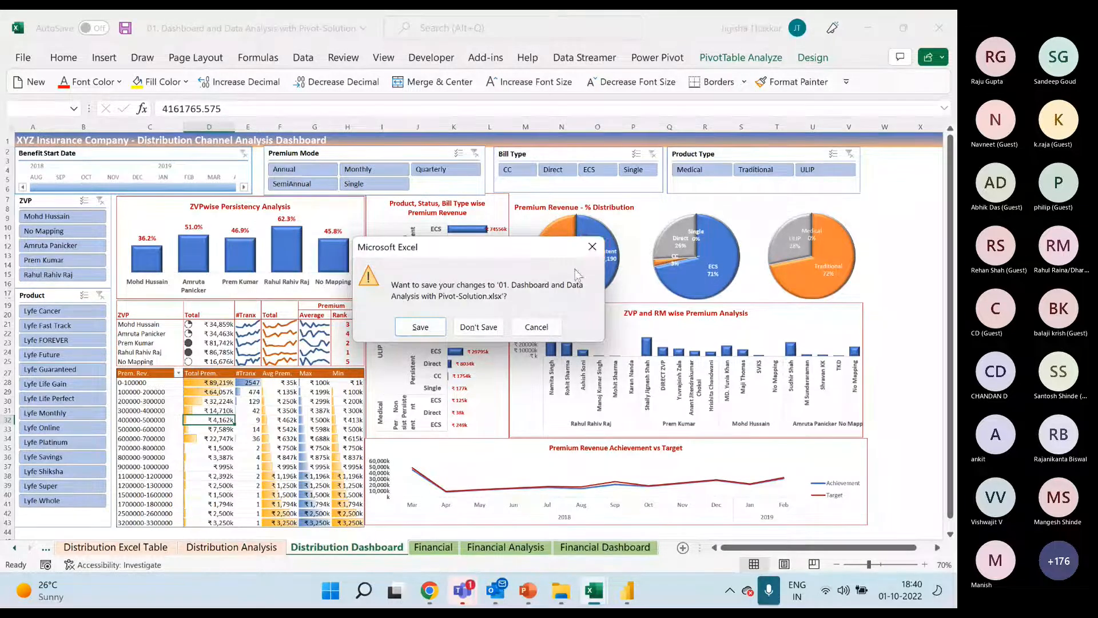
click(473, 330)
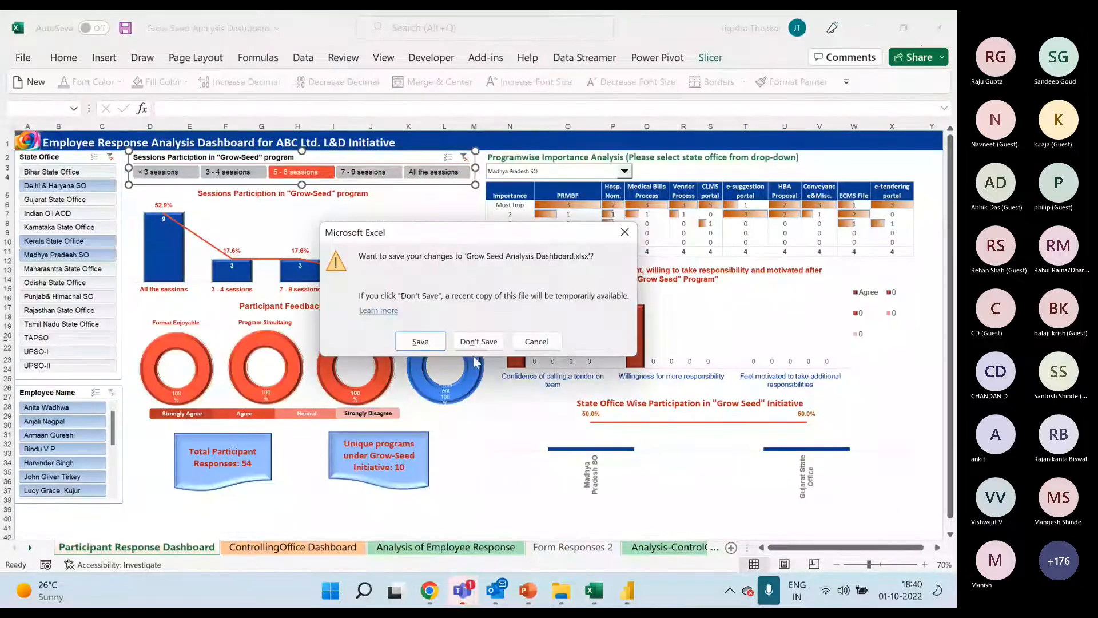
click(471, 341)
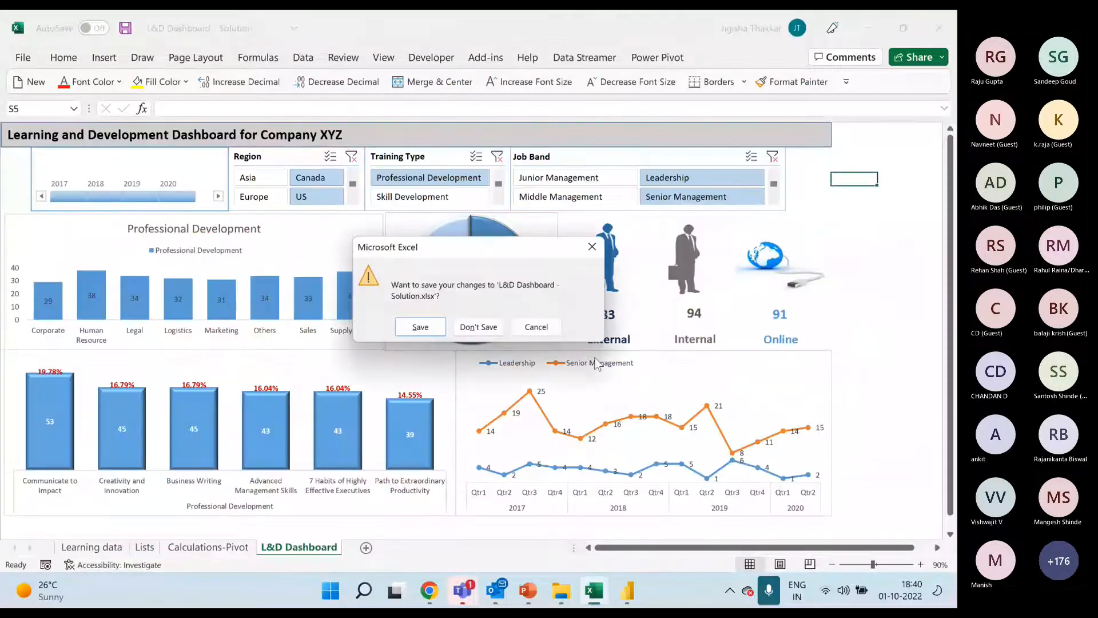
click(493, 332)
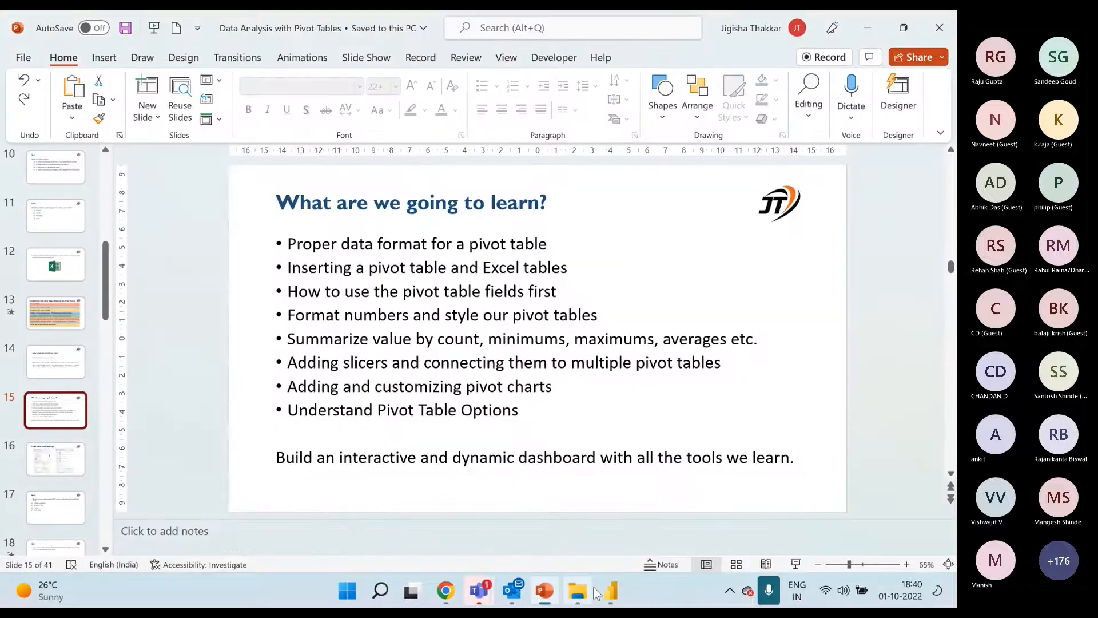
Open the Data Analysis with Pivot - Participants File workbook from the Participant Files folder and maximize its window
mouse_move(593, 587)
click(559, 569)
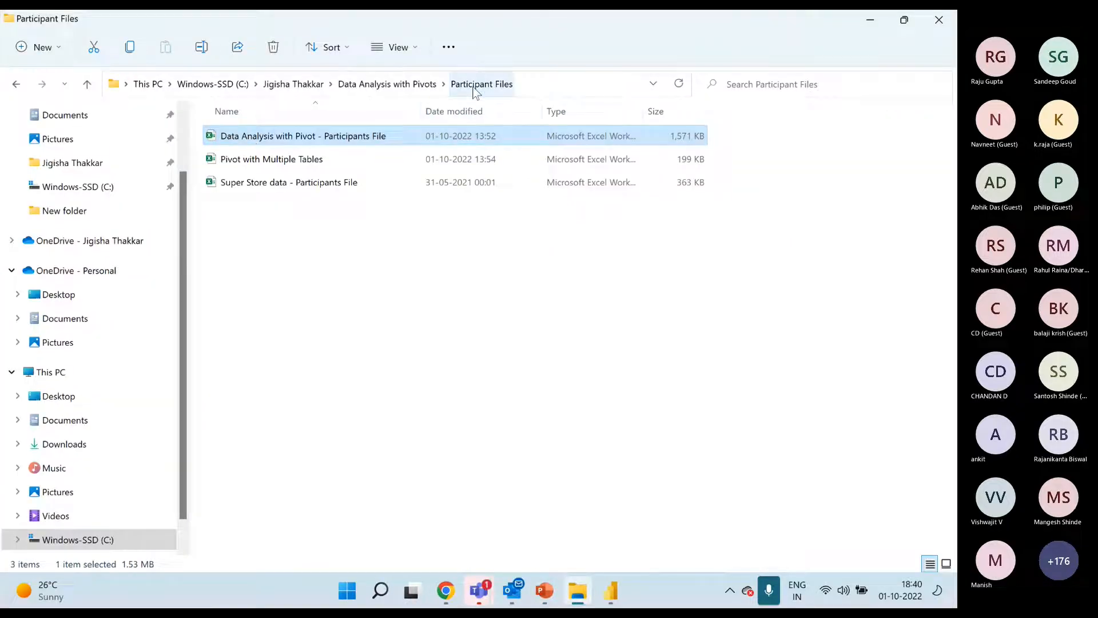
double_click(344, 136)
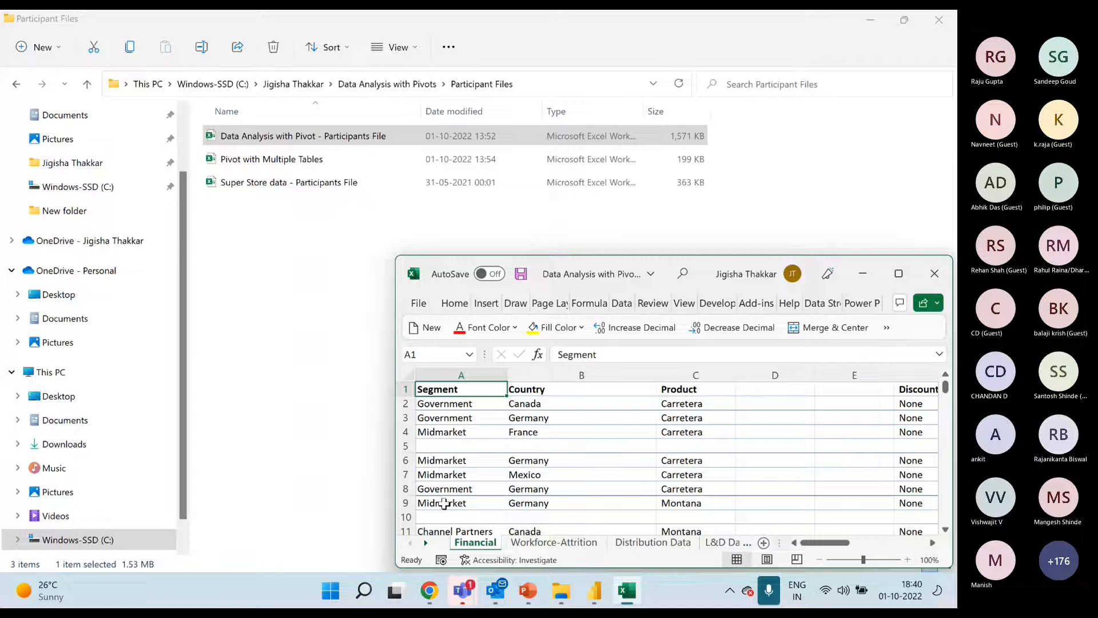
click(898, 273)
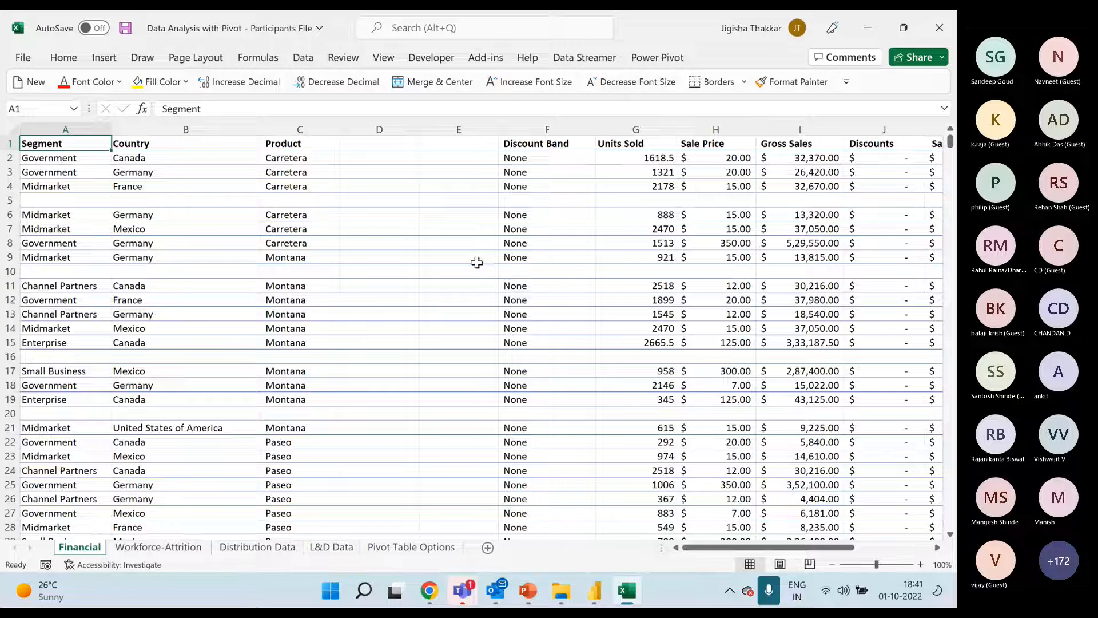
Switch to File Explorer and go up to the Data Analysis with Pivots folder
click(561, 589)
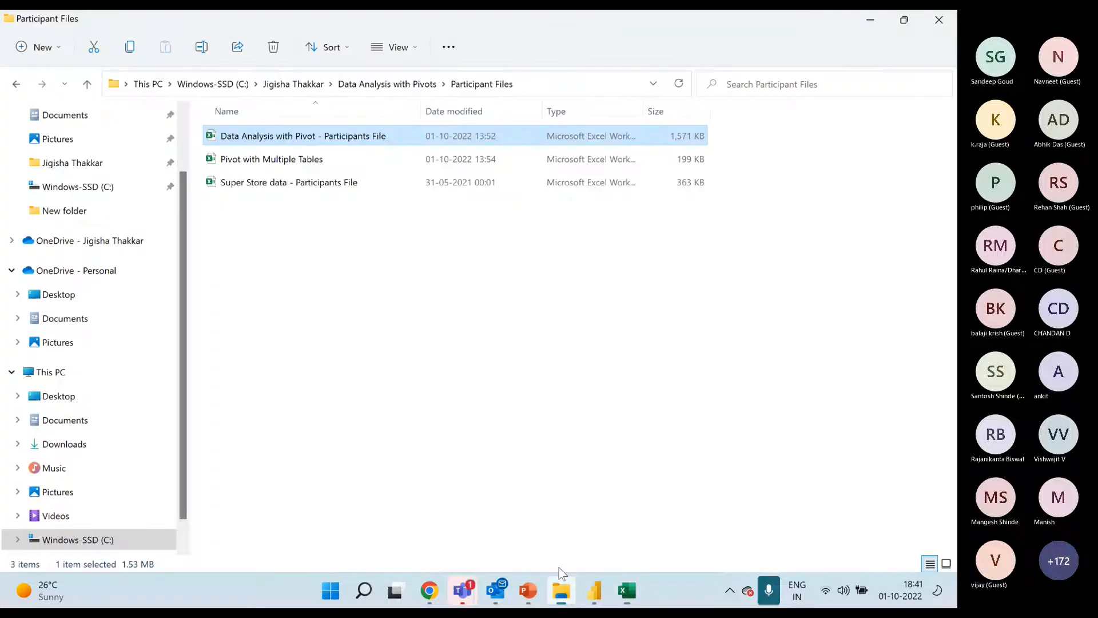
click(380, 90)
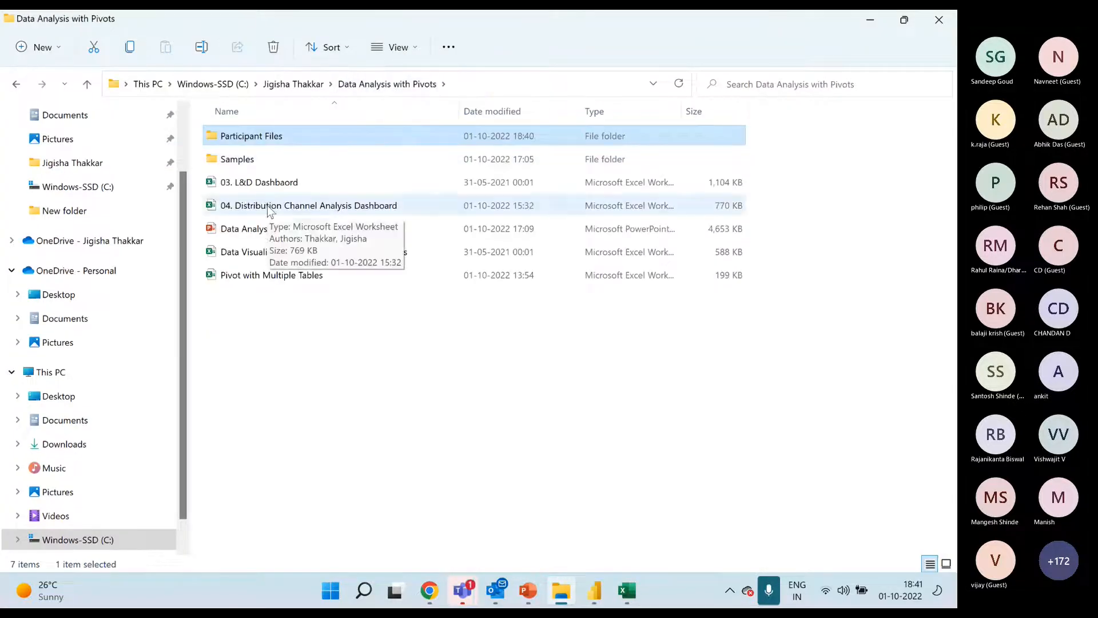
Open the 01. Dashboard and Data Analysis with Pivot-Solution workbook from the Samples folder
double_click(286, 153)
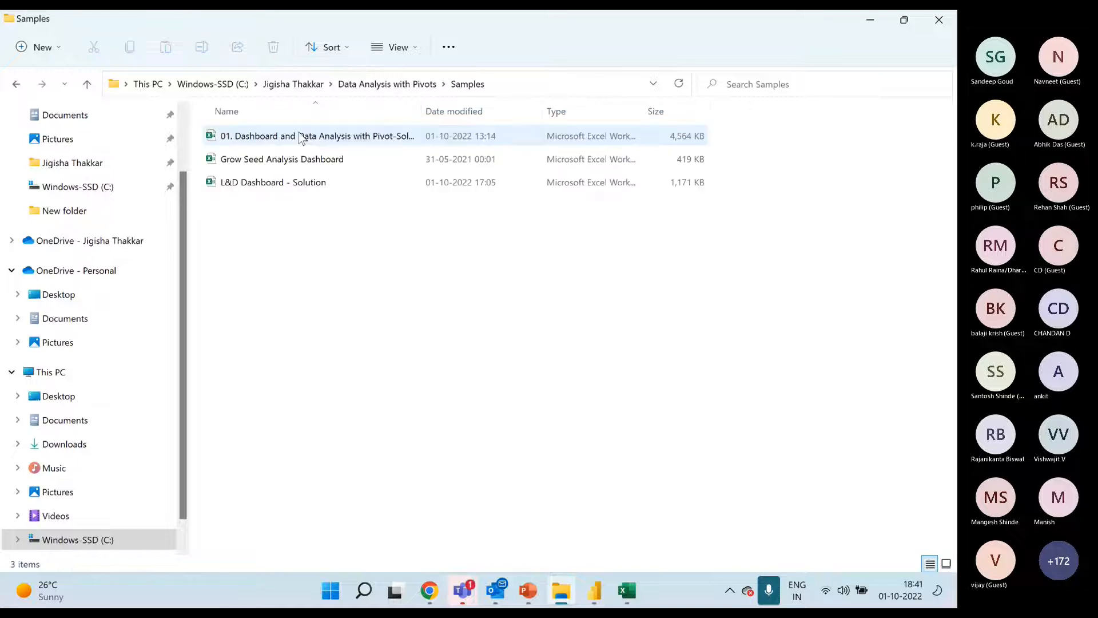
double_click(354, 135)
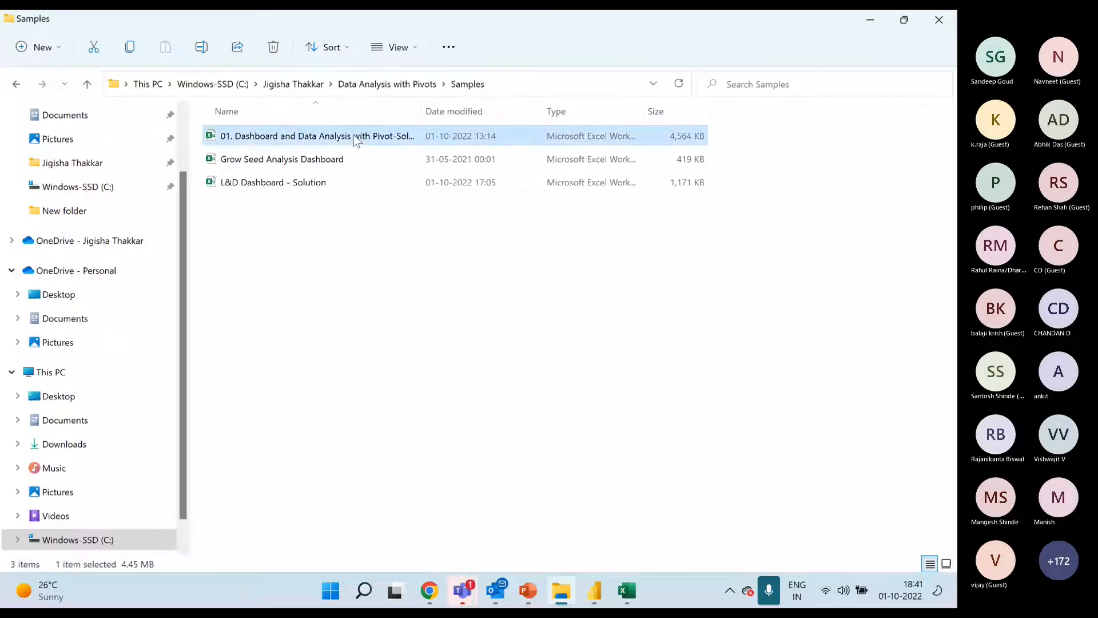
click(425, 269)
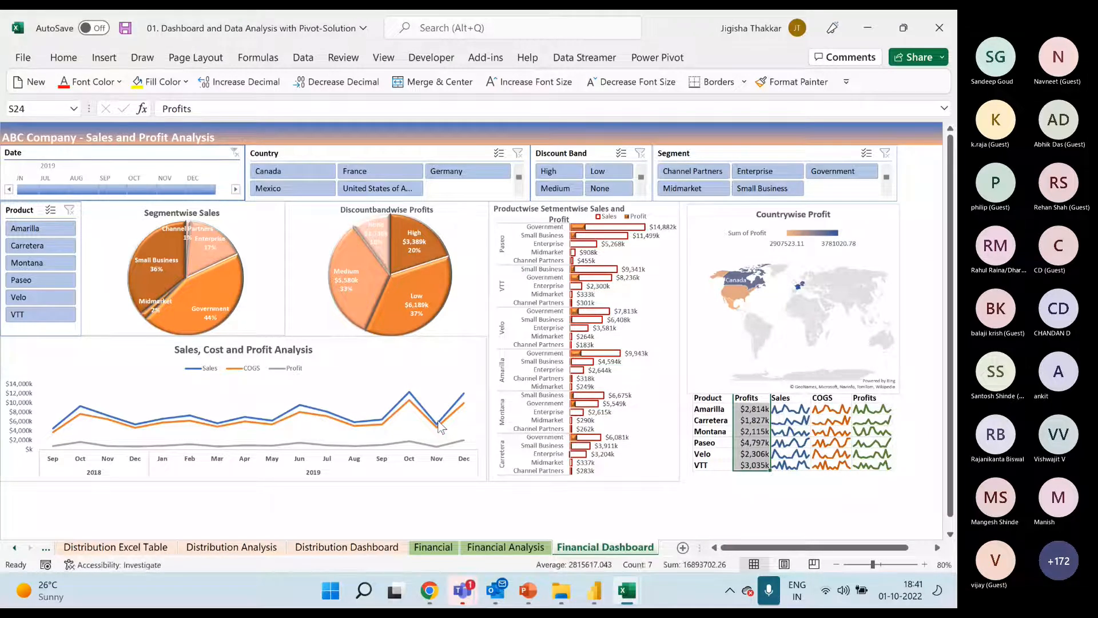
Look over the Distribution Dashboard sheet, then return to the Financial Dashboard sheet and select its Countrywise Profit map chart
mouse_move(441, 428)
click(379, 550)
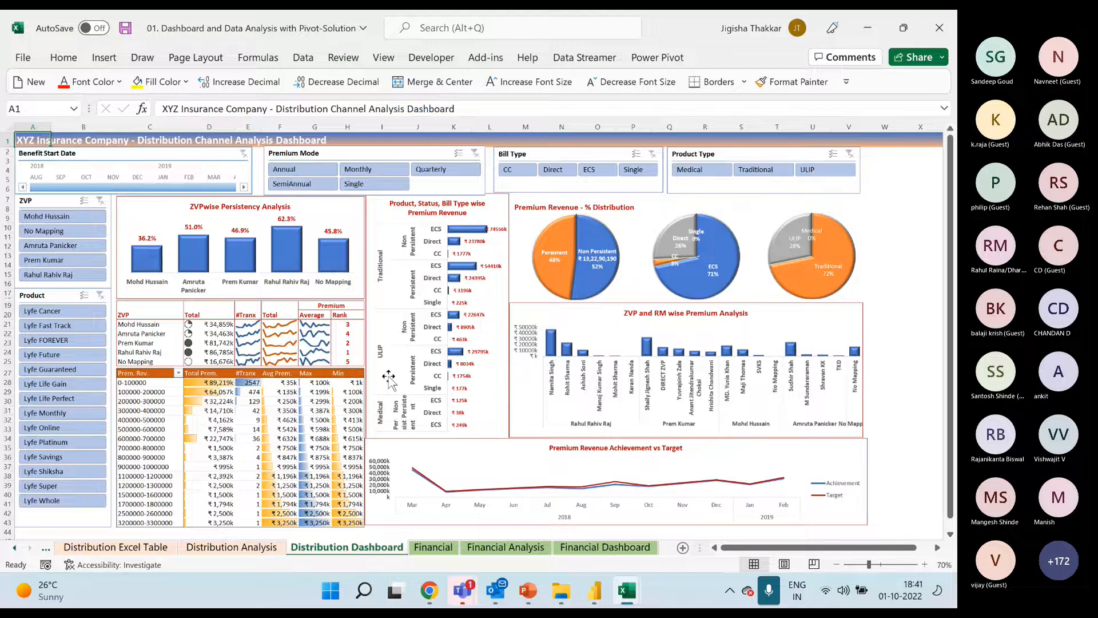
click(582, 553)
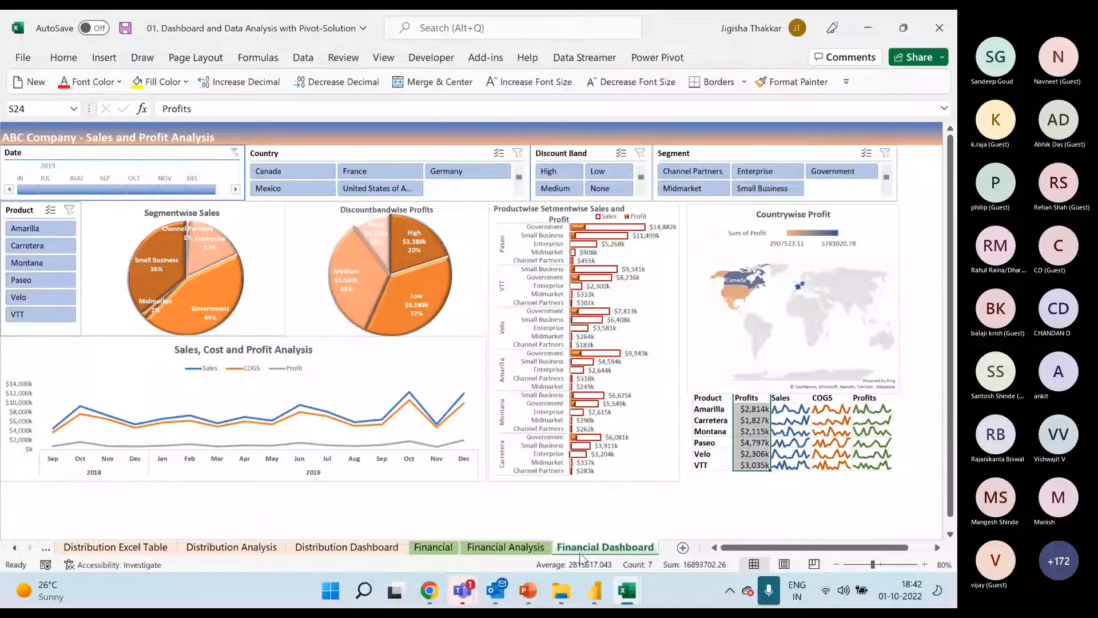
mouse_move(537, 608)
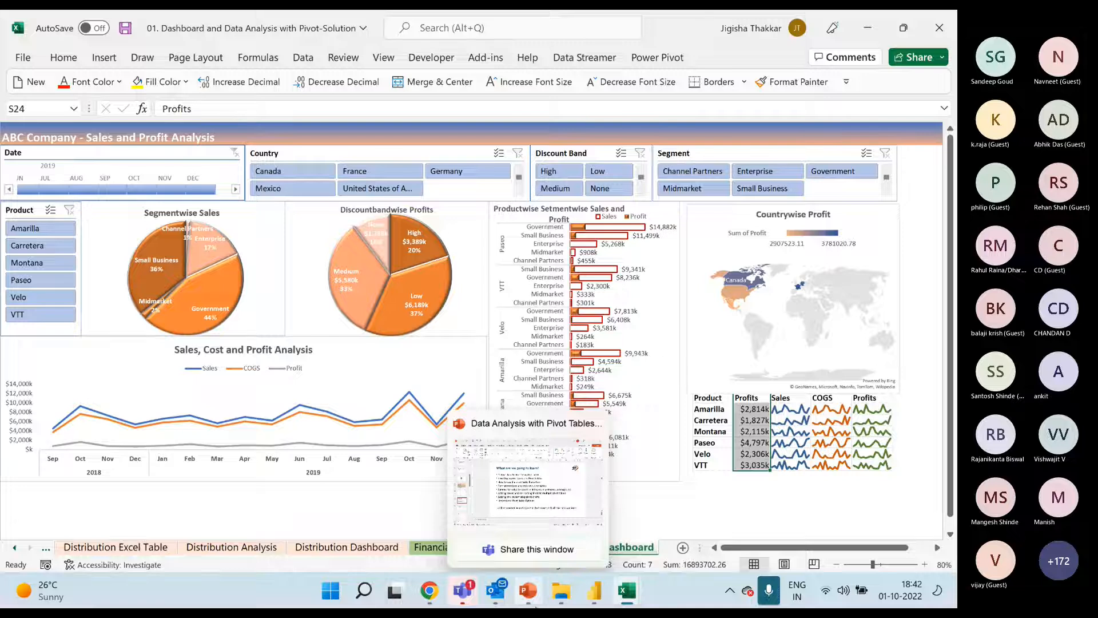
click(854, 296)
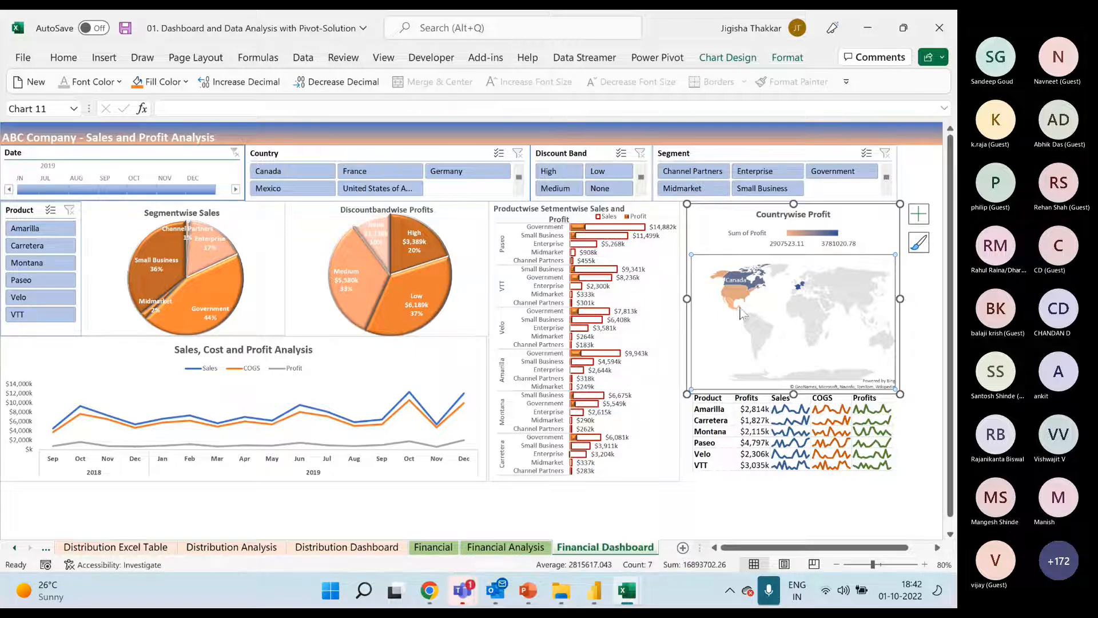
mouse_move(741, 311)
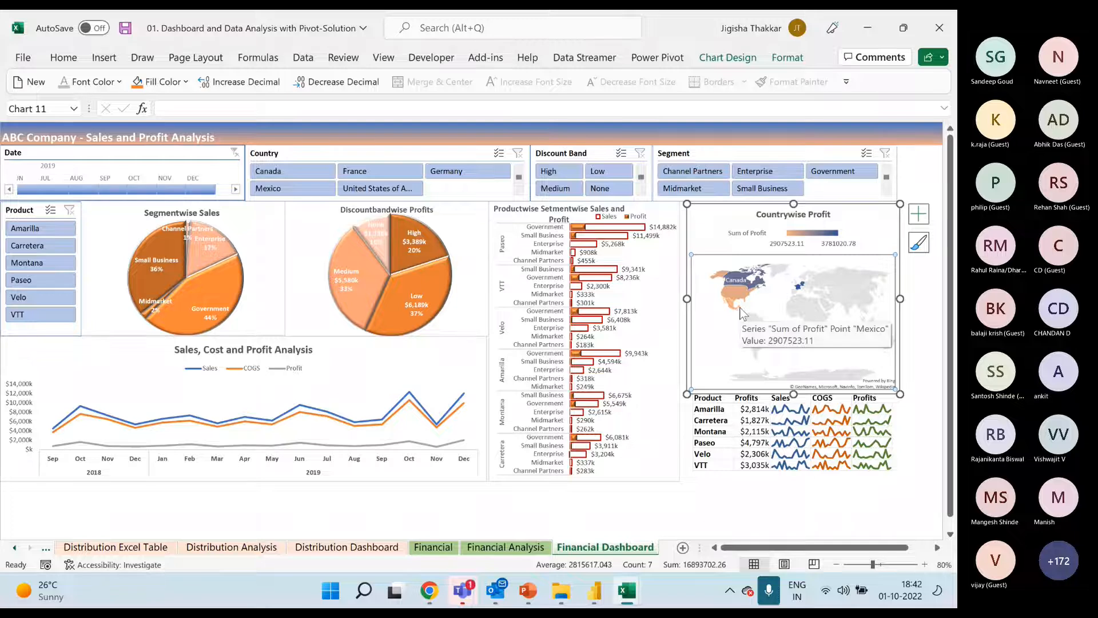
Switch to the Teams meeting and post the copied Google Sheets sharing link in the meeting chat
click(463, 591)
click(515, 503)
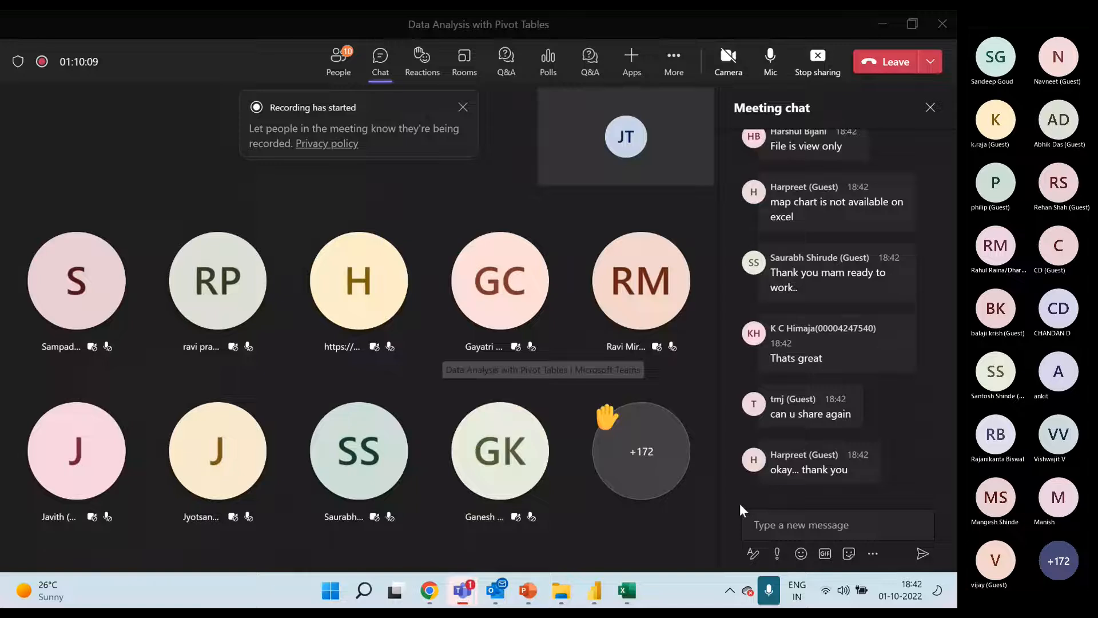
click(795, 524)
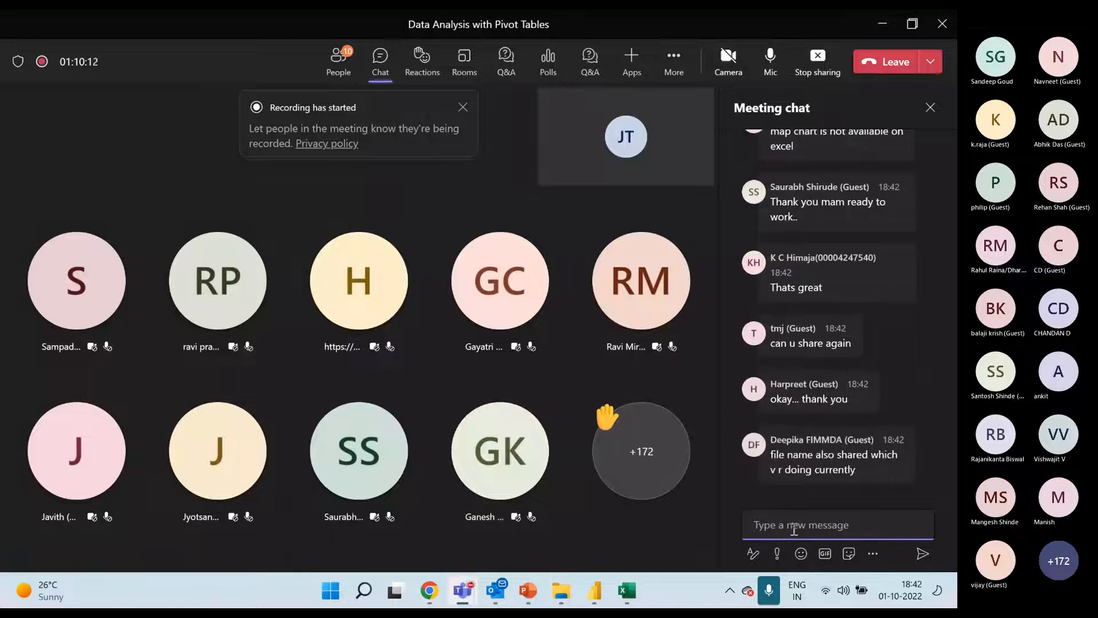
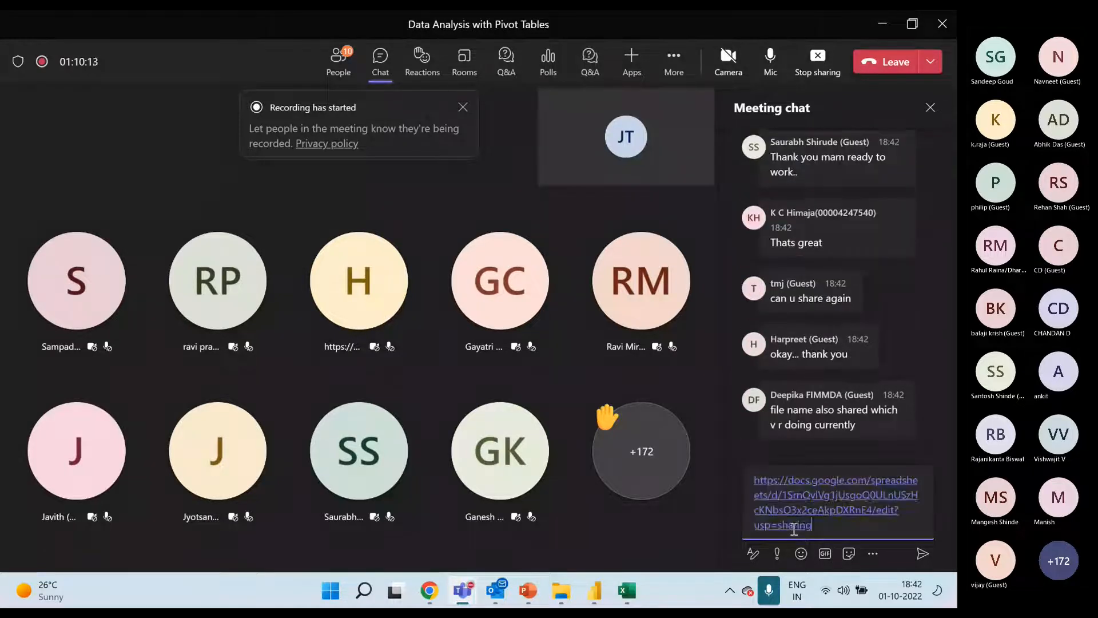
key(Return)
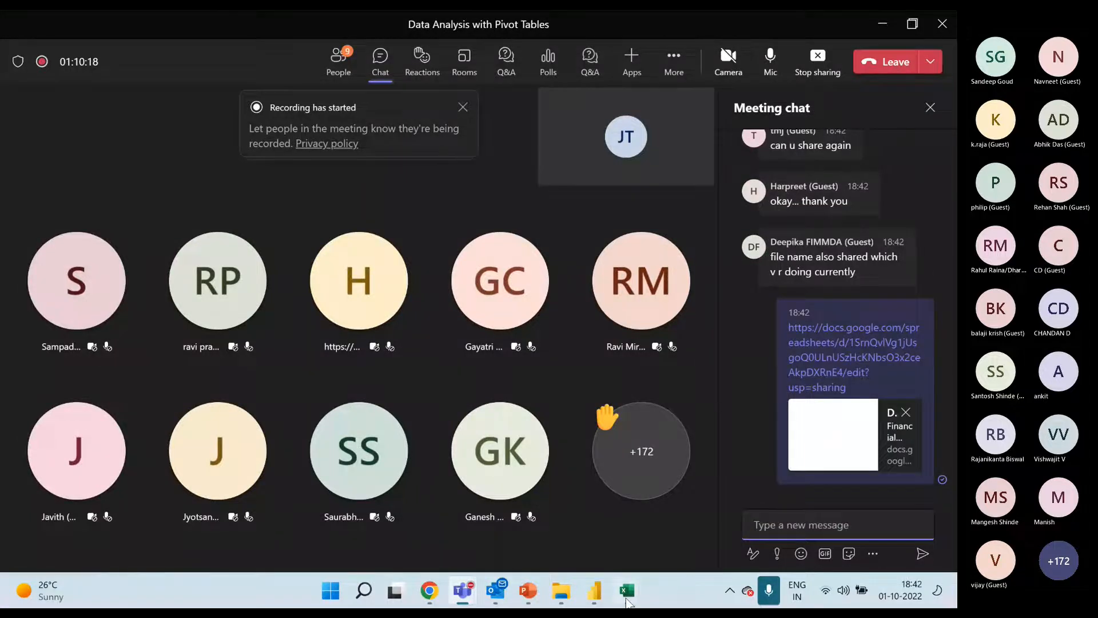
Switch back to Excel and close the 01. Dashboard and Data Analysis with Pivot-Solution workbook
mouse_move(627, 592)
click(704, 479)
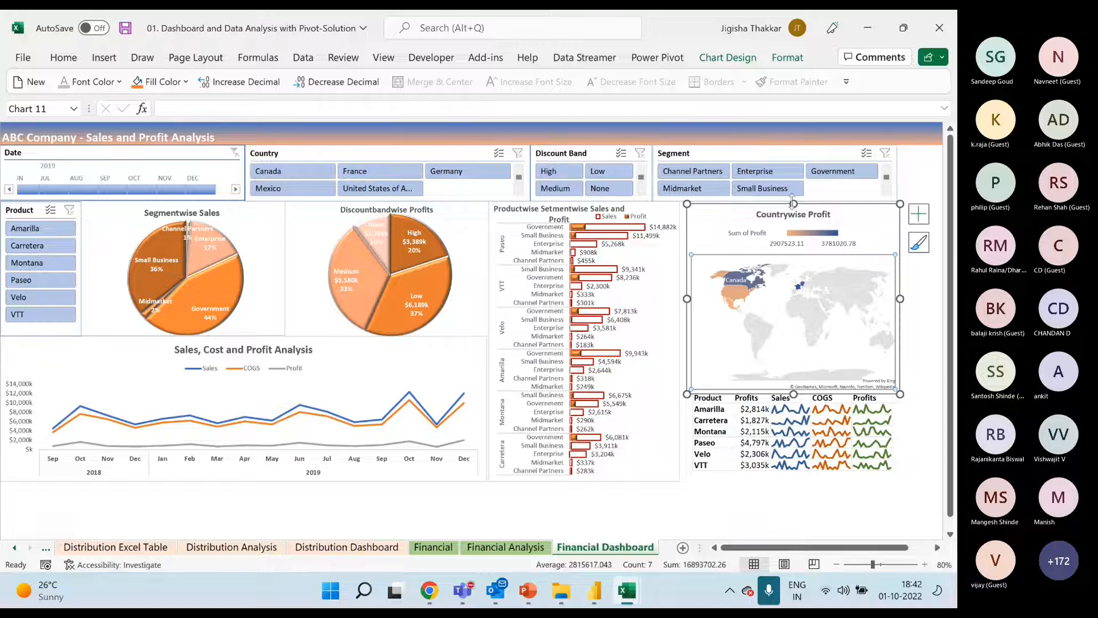
click(589, 509)
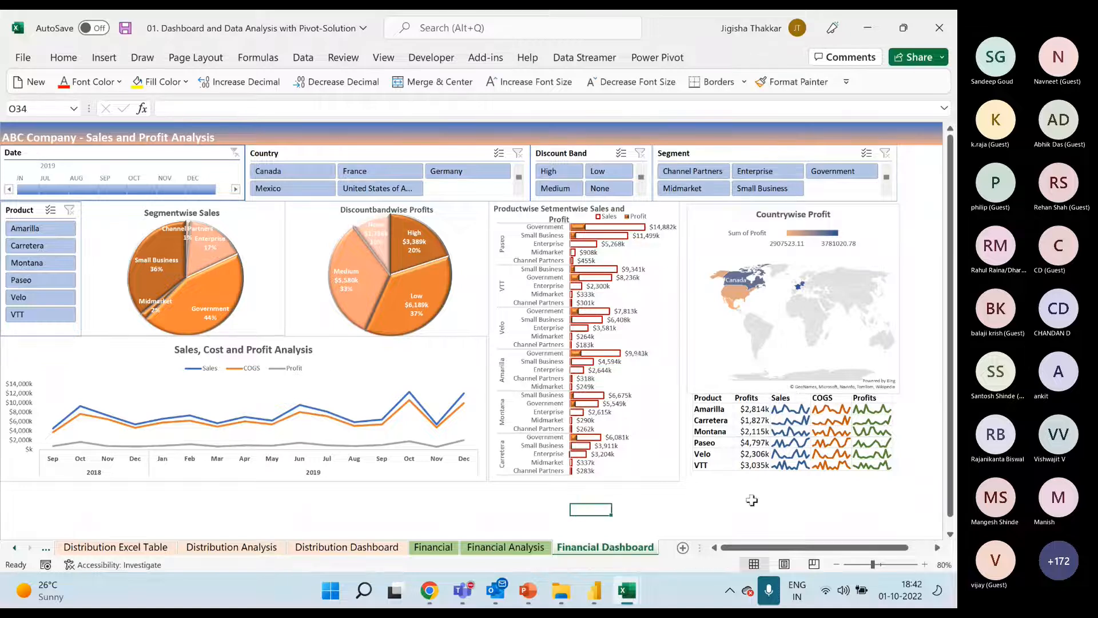
mouse_move(614, 589)
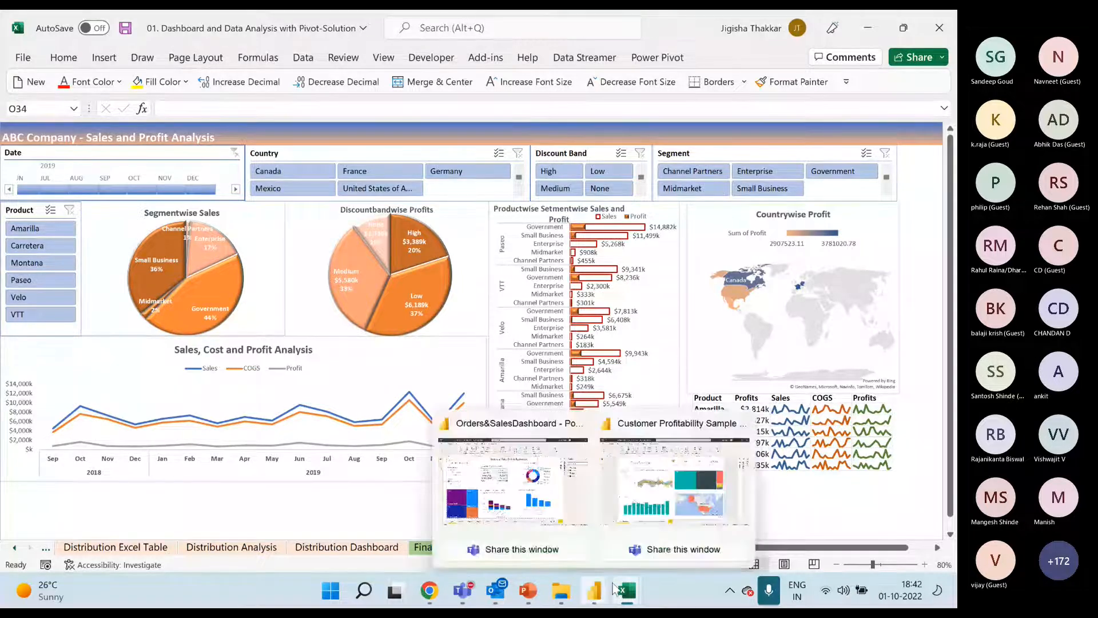
mouse_move(622, 564)
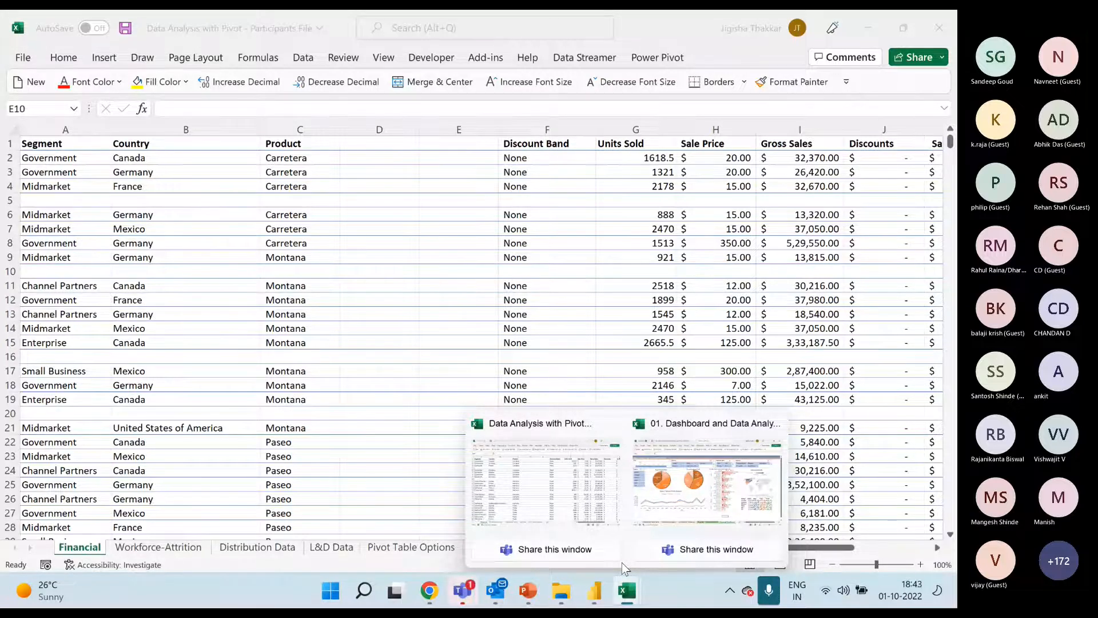
click(707, 481)
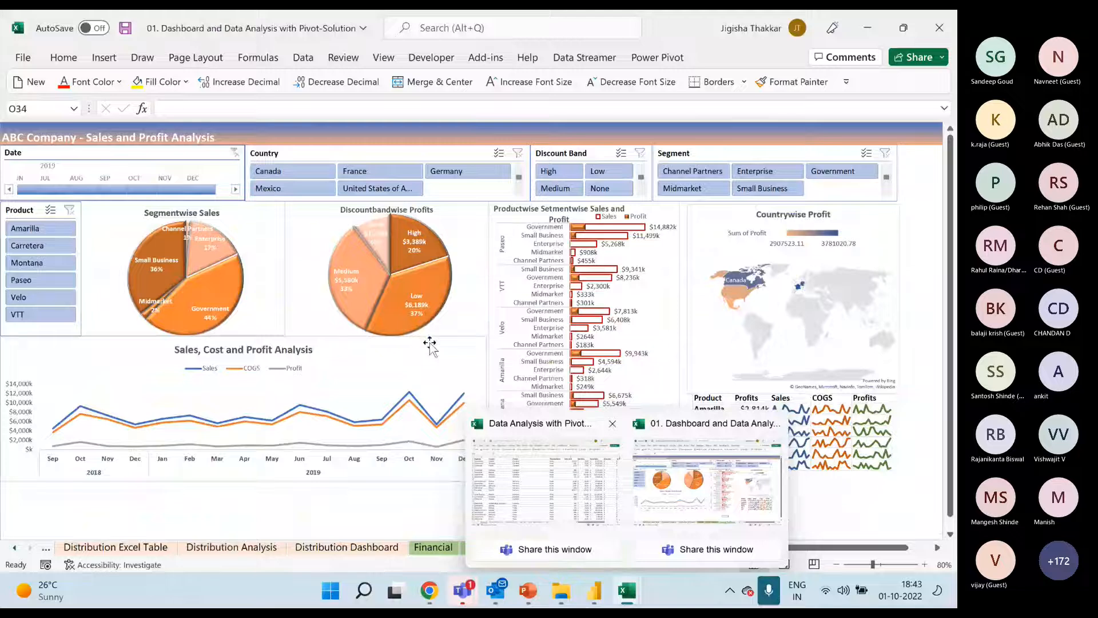
click(938, 28)
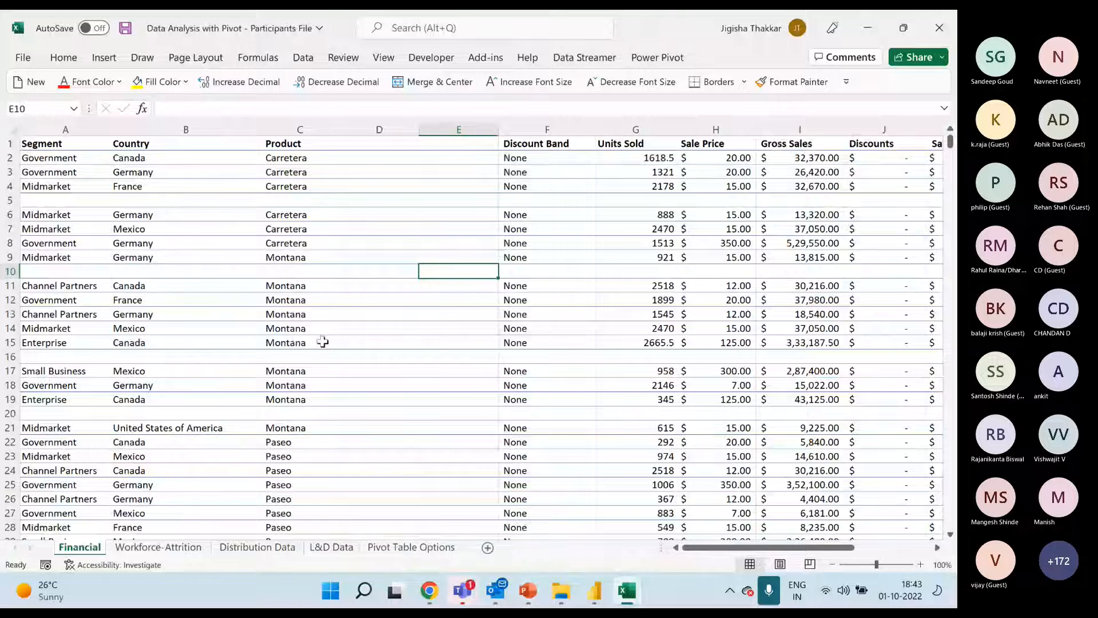
Check the Teams meeting chat for new messages, then return to the Data Analysis with Pivot - Participants File workbook
click(323, 341)
mouse_move(463, 595)
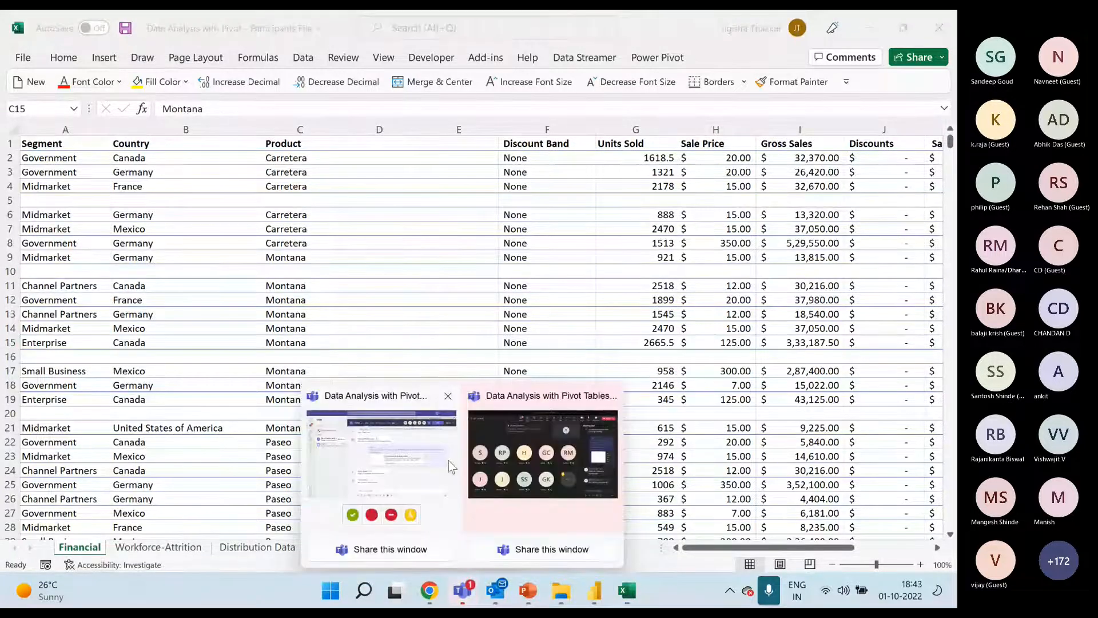
click(448, 461)
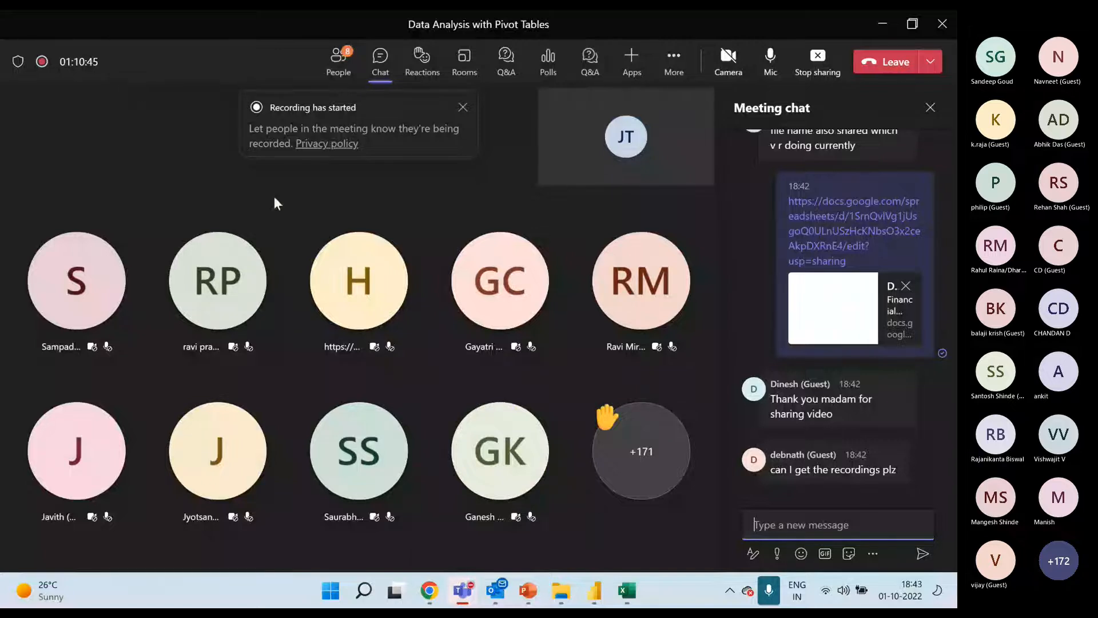
click(500, 412)
click(503, 387)
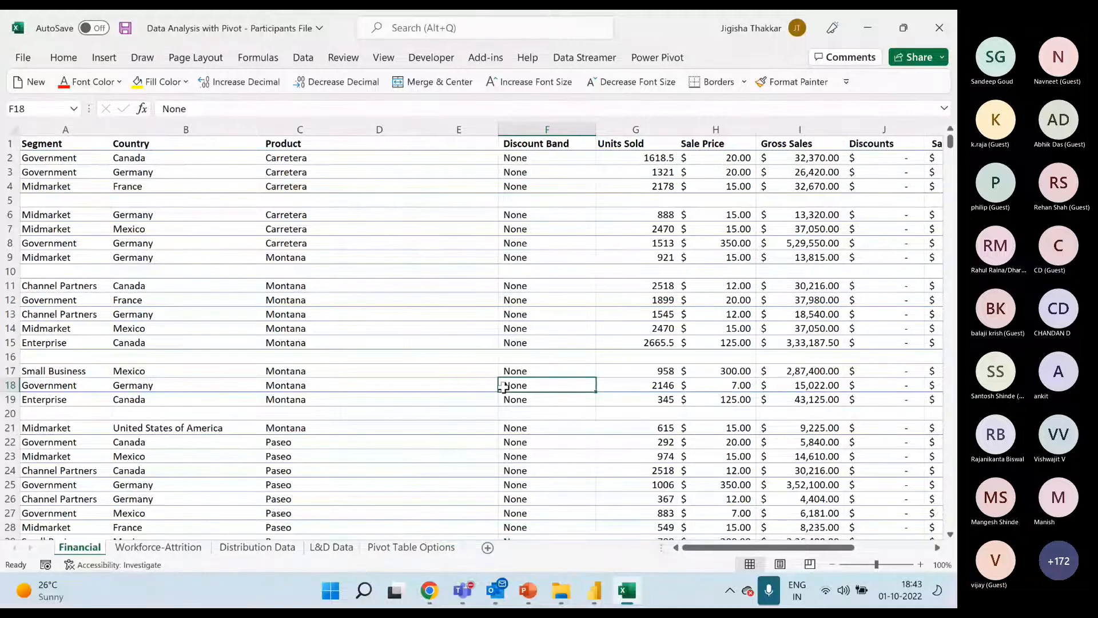
Examine the Financial sheet's data for structural gaps, selecting a cell in empty row 5 and the whole of column D
click(408, 417)
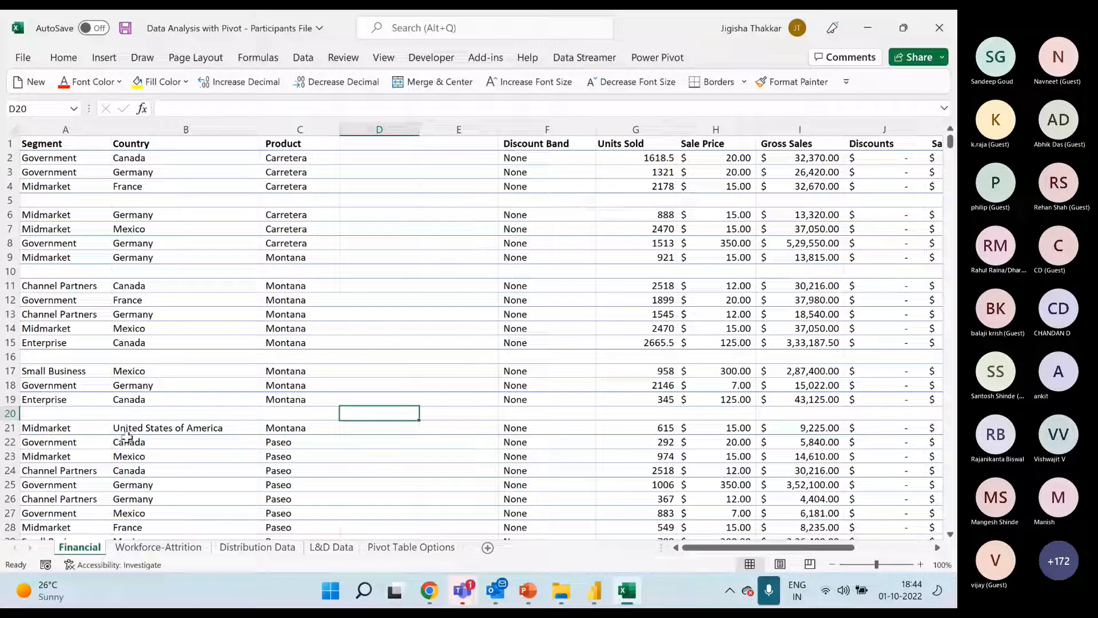
click(128, 229)
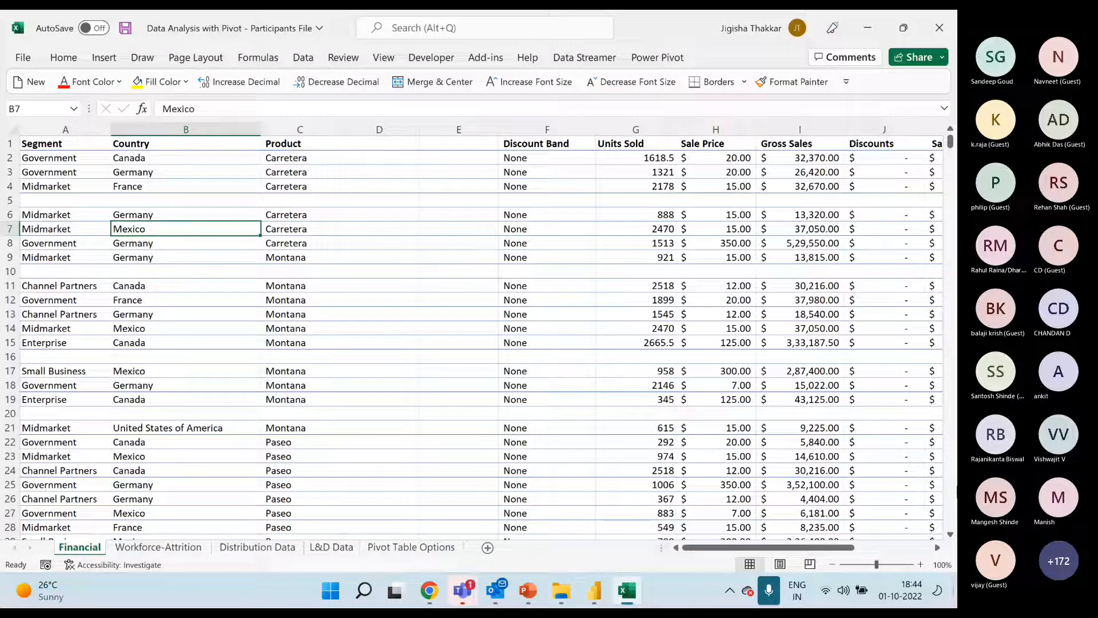
click(149, 199)
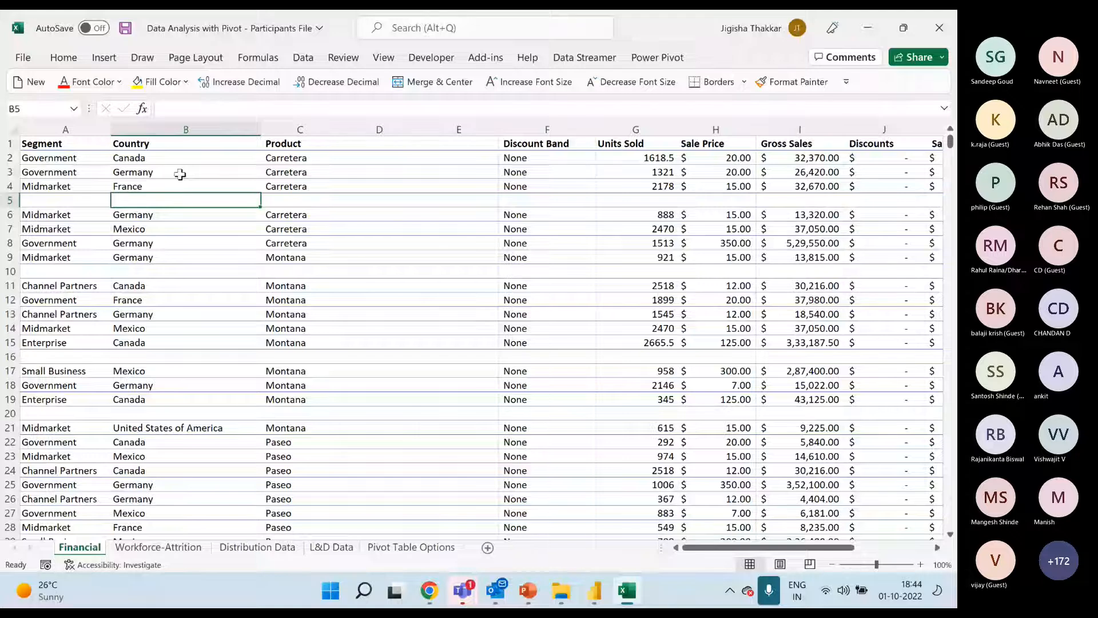
click(297, 124)
click(358, 124)
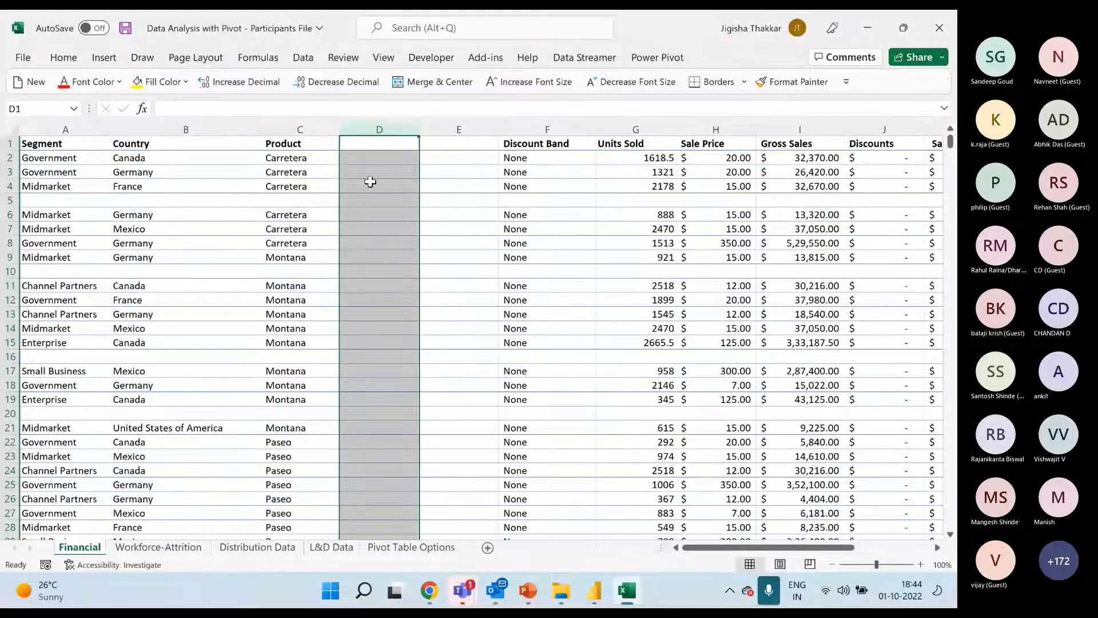
click(425, 257)
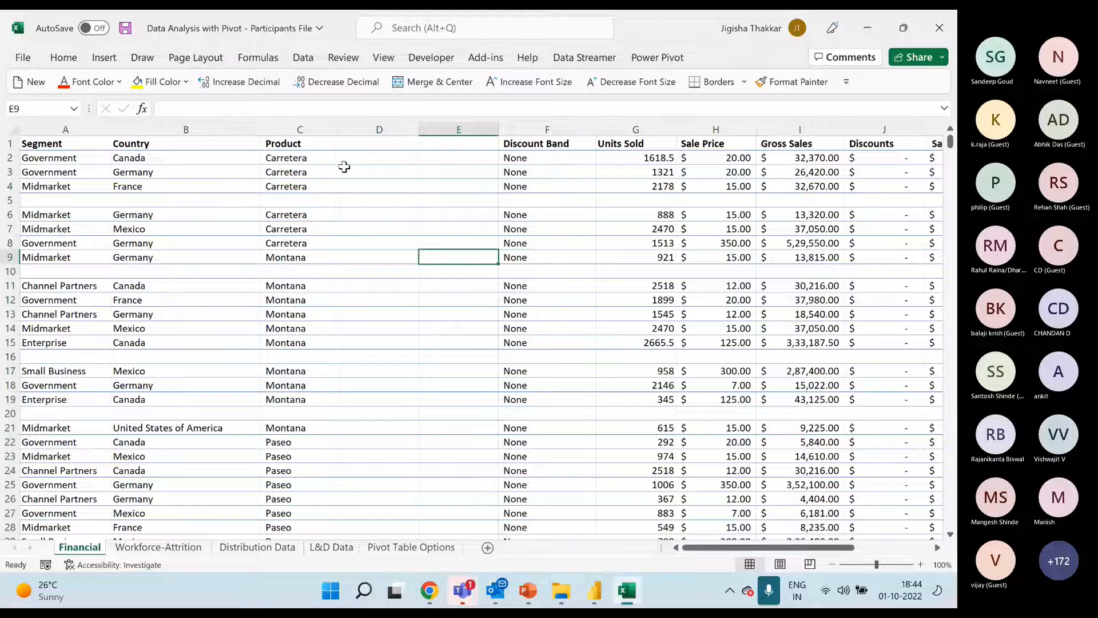
Highlight the range A1:H20 on the Financial sheet to examine the overall data layout, then clear the selection
drag(44, 146, 521, 412)
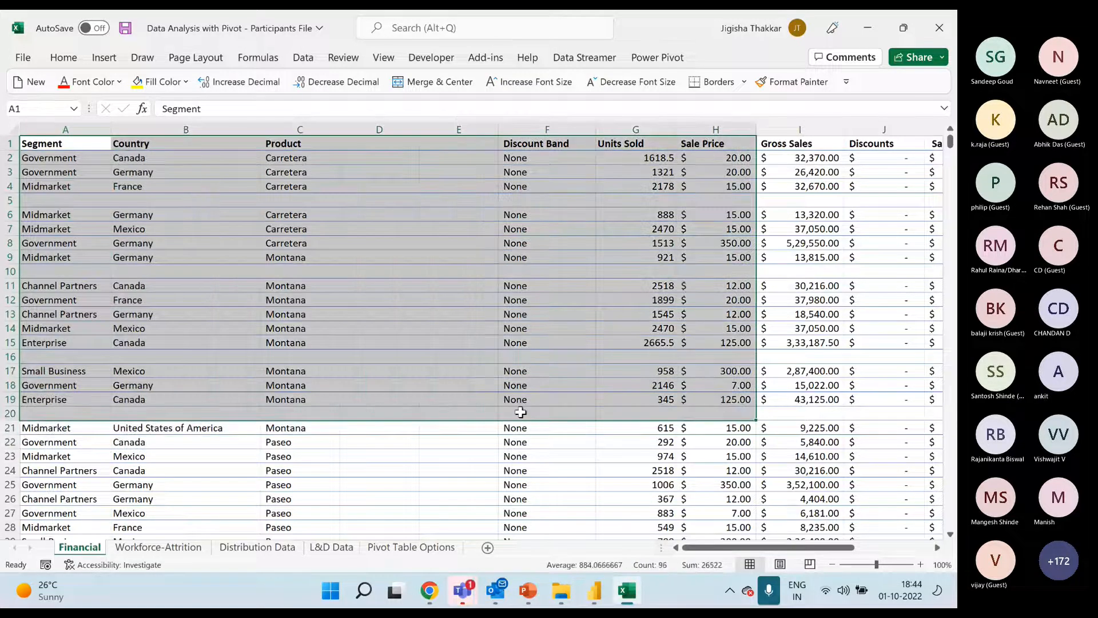
click(525, 356)
click(542, 293)
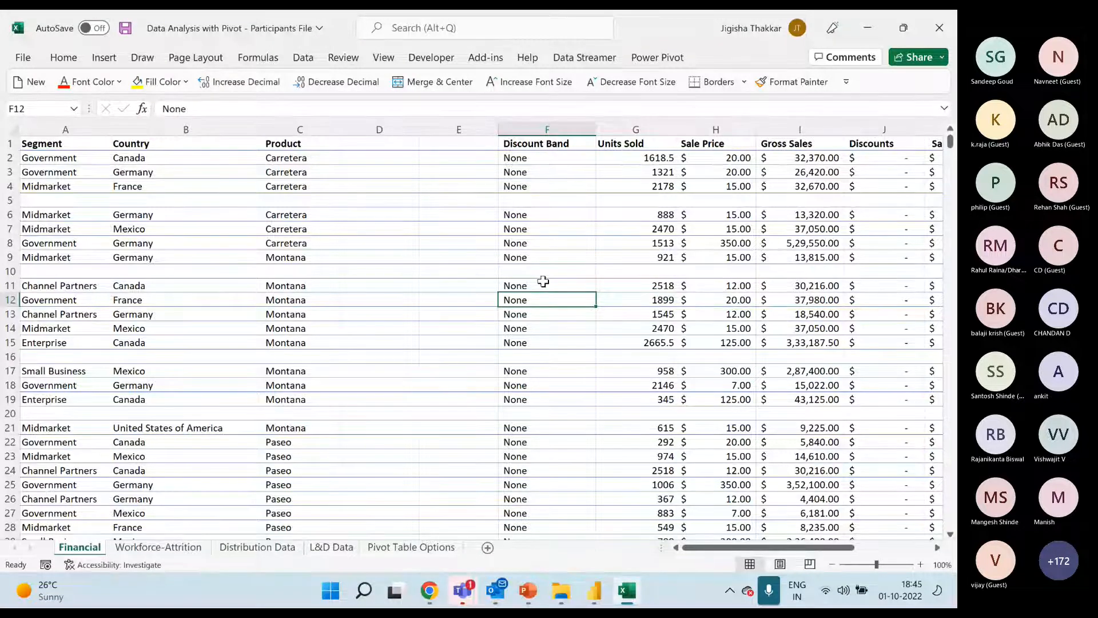
click(543, 258)
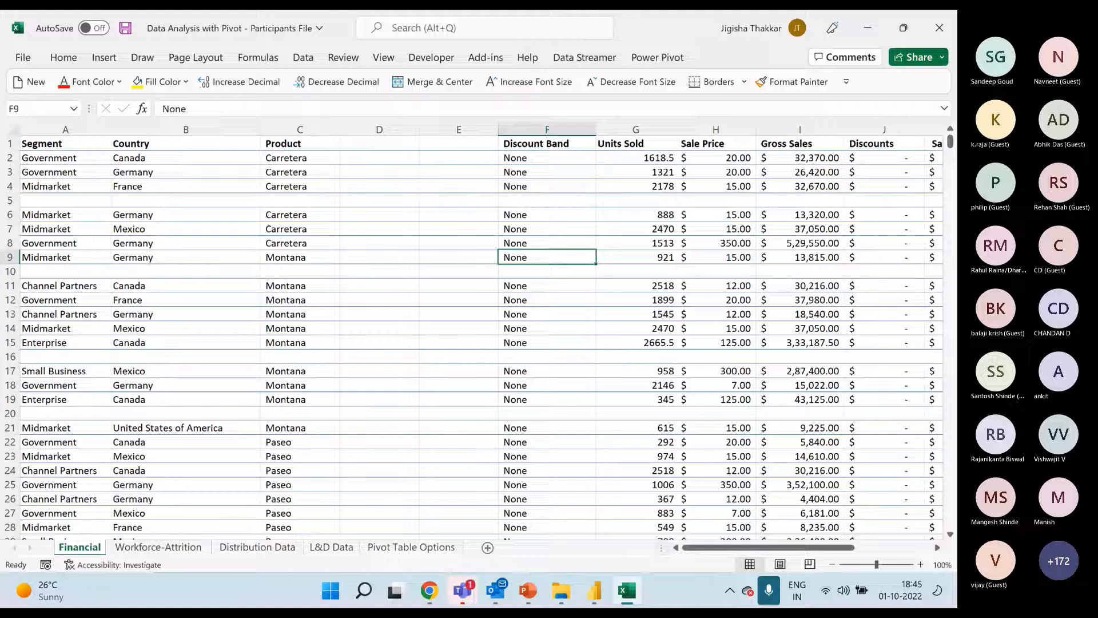
Switch to the PowerPoint presentation and show slide 13, Understand the Data Requirements for Pivot Tables
mouse_move(120, 597)
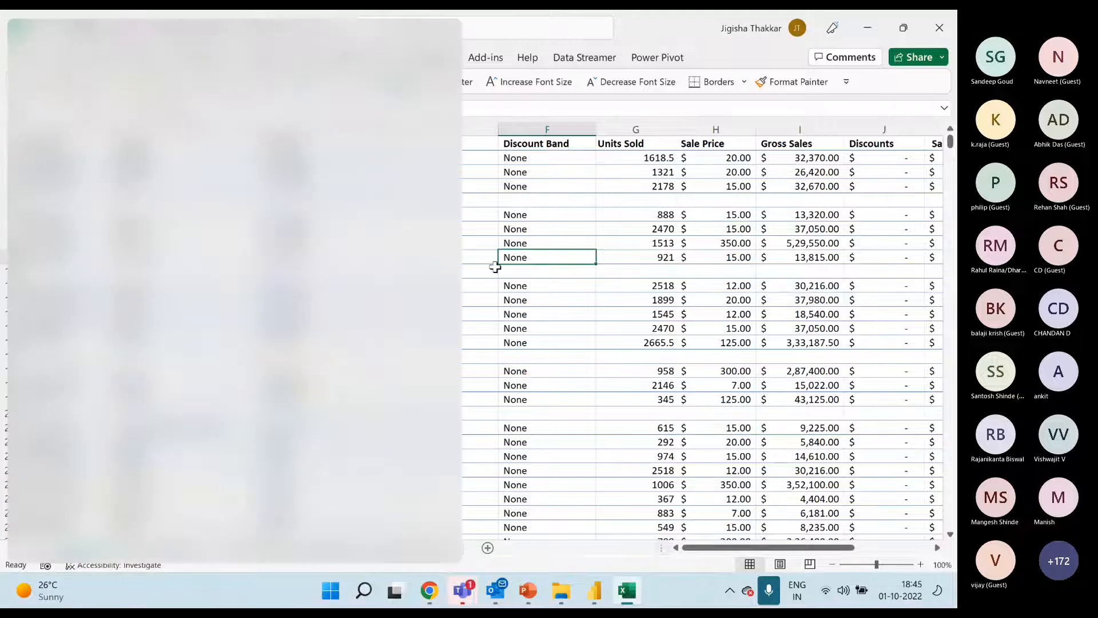
click(507, 244)
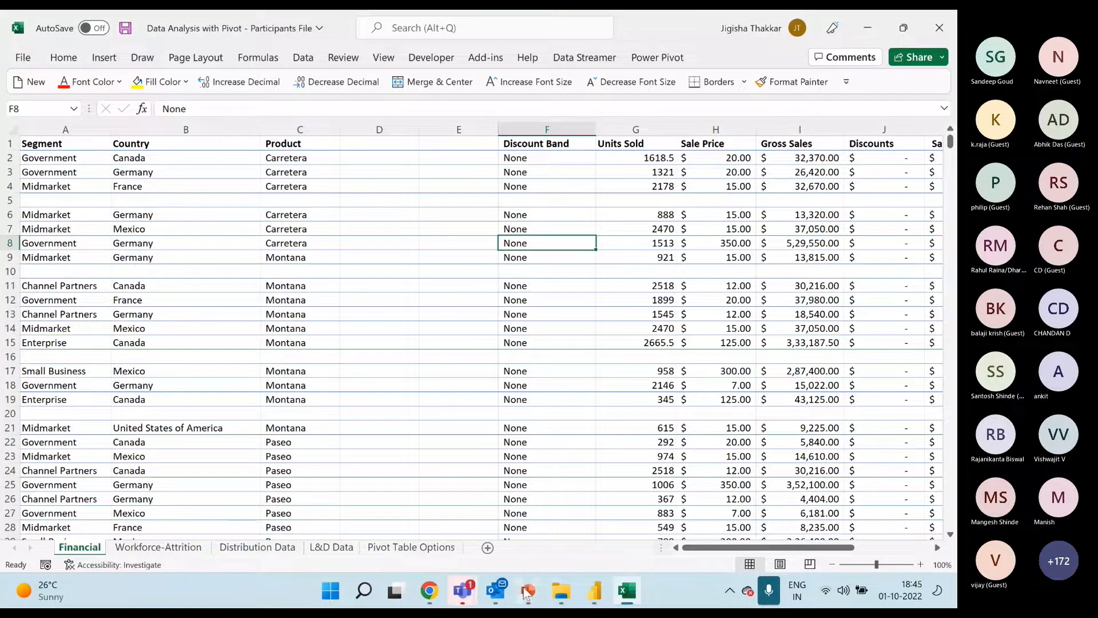
key(alt+Tab)
click(42, 331)
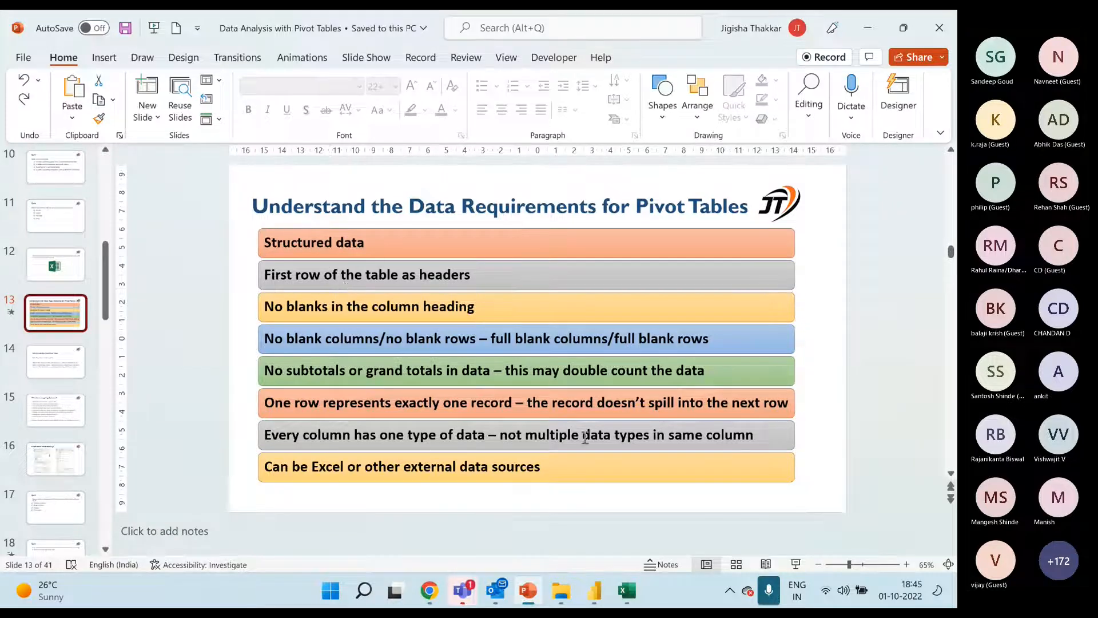
Return to the Excel workbook and examine the Financial sheet's header row and its Segment, Country, Product and Discount Band columns
key(alt+Tab)
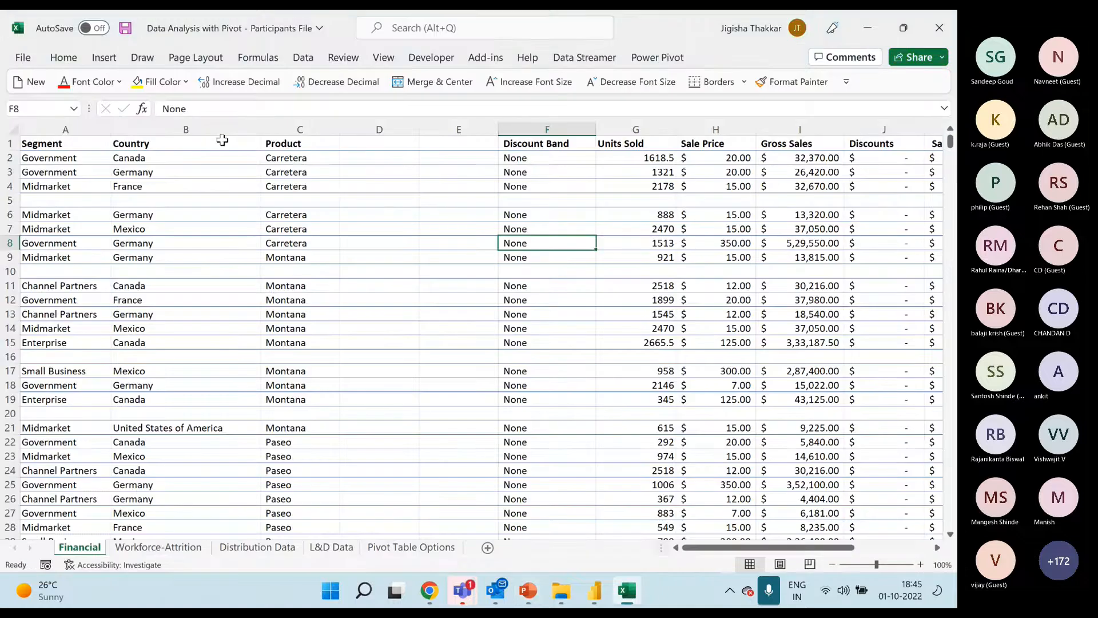
drag(60, 146, 632, 143)
click(63, 130)
click(186, 129)
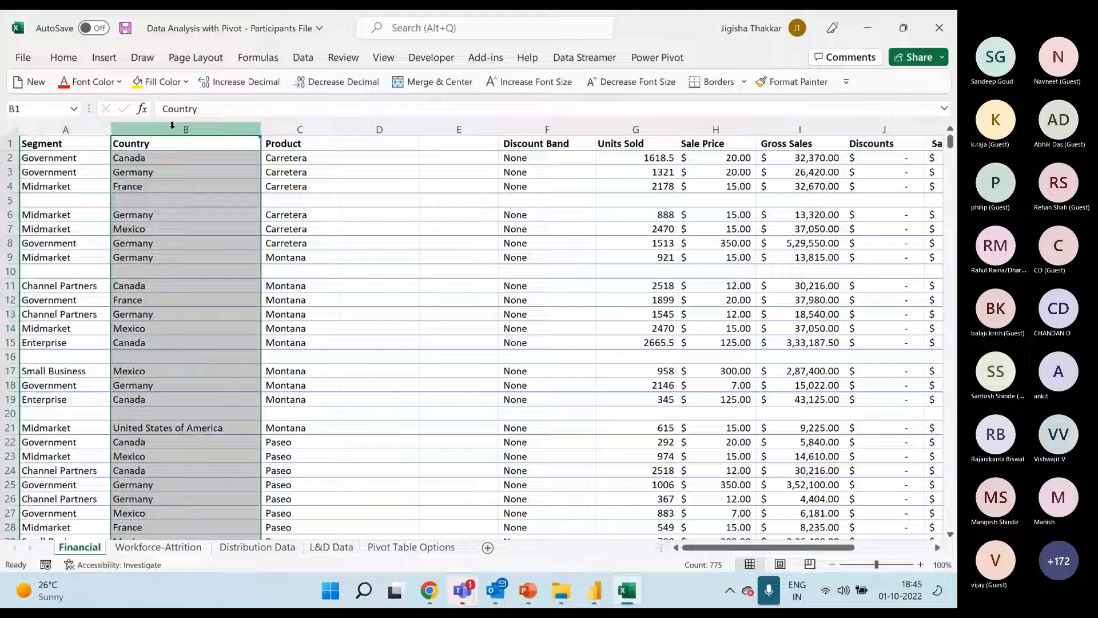
click(272, 124)
click(549, 129)
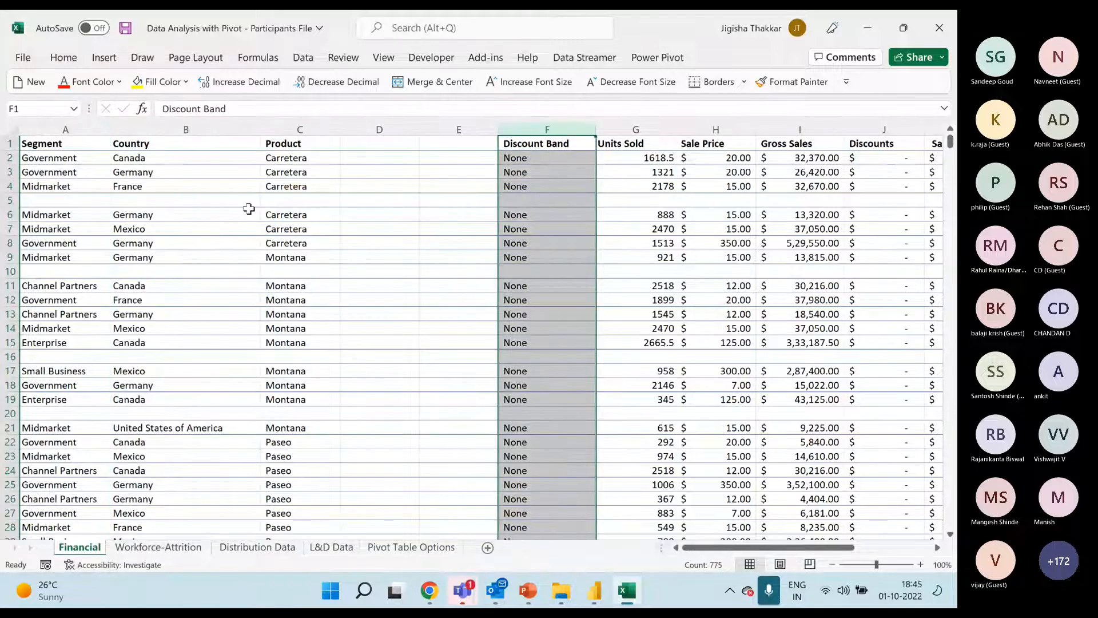
click(643, 287)
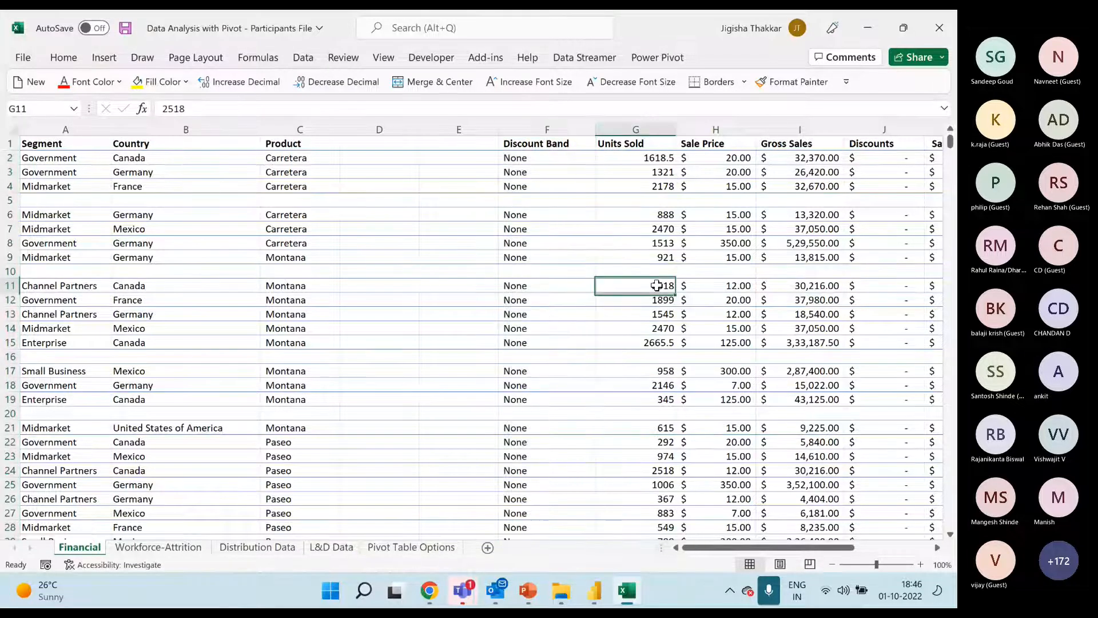
Examine the Financial sheet's numeric columns, including Units Sold, Sale Price, Gross Sales, Sales and COGS, and the empty cells F5 and E13
key(Right)
key(Right)
key(Right)
key(Right)
key(Right)
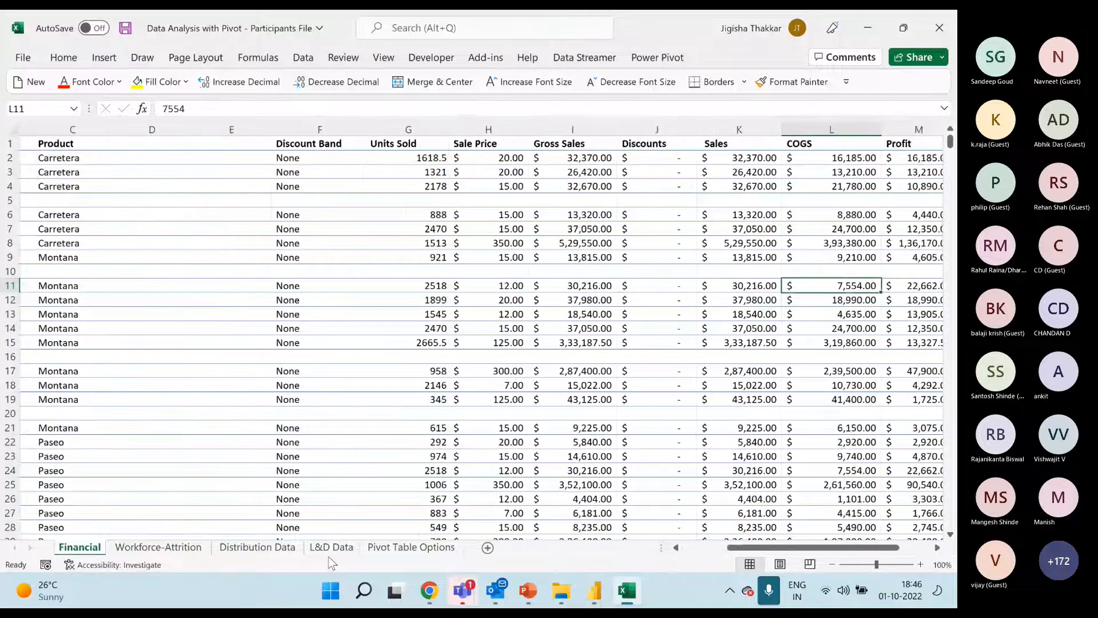
click(395, 129)
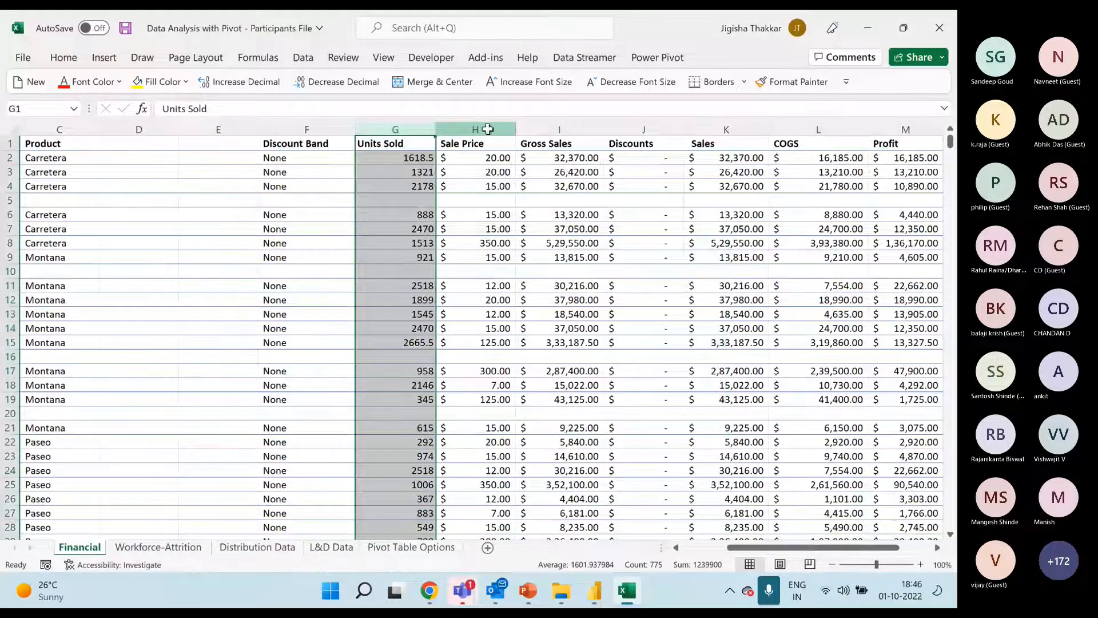
click(486, 128)
click(564, 125)
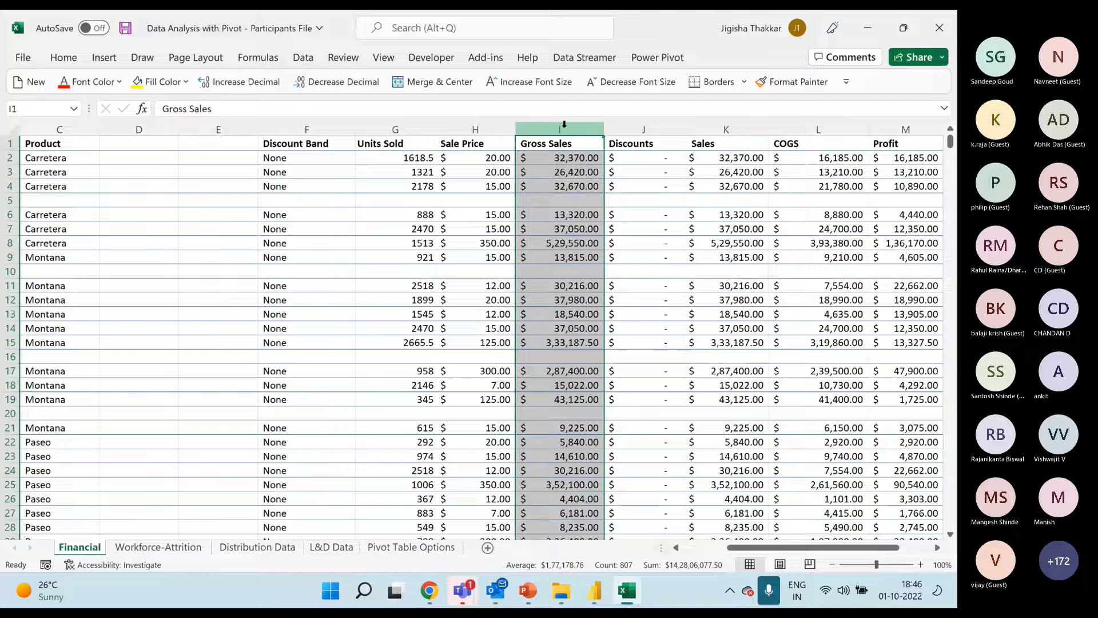
click(760, 232)
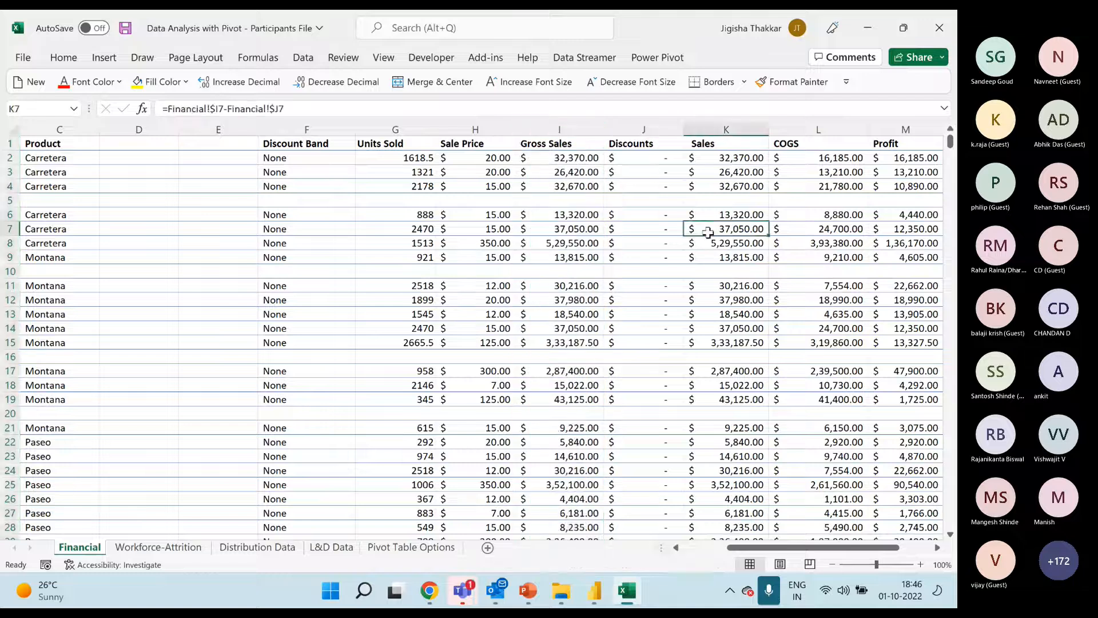
drag(747, 549, 702, 549)
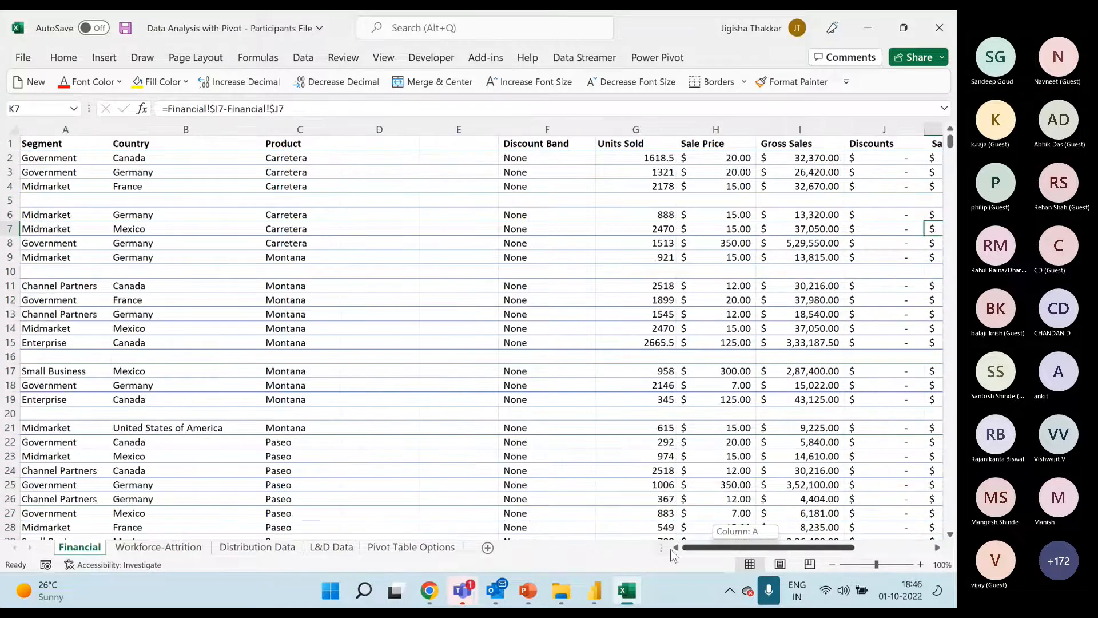
click(544, 199)
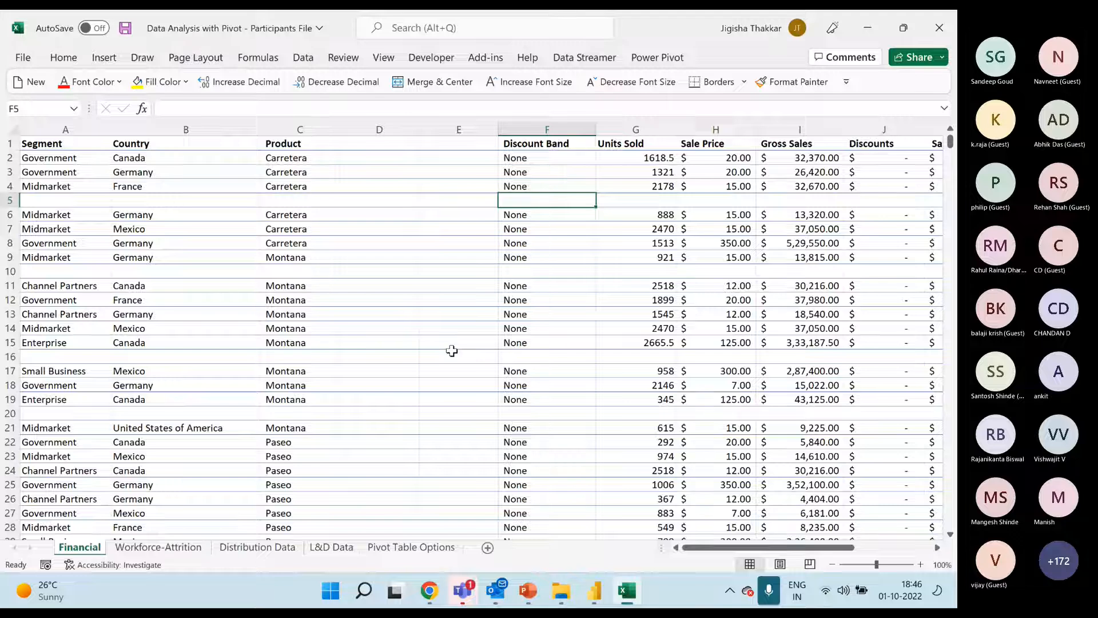
click(433, 316)
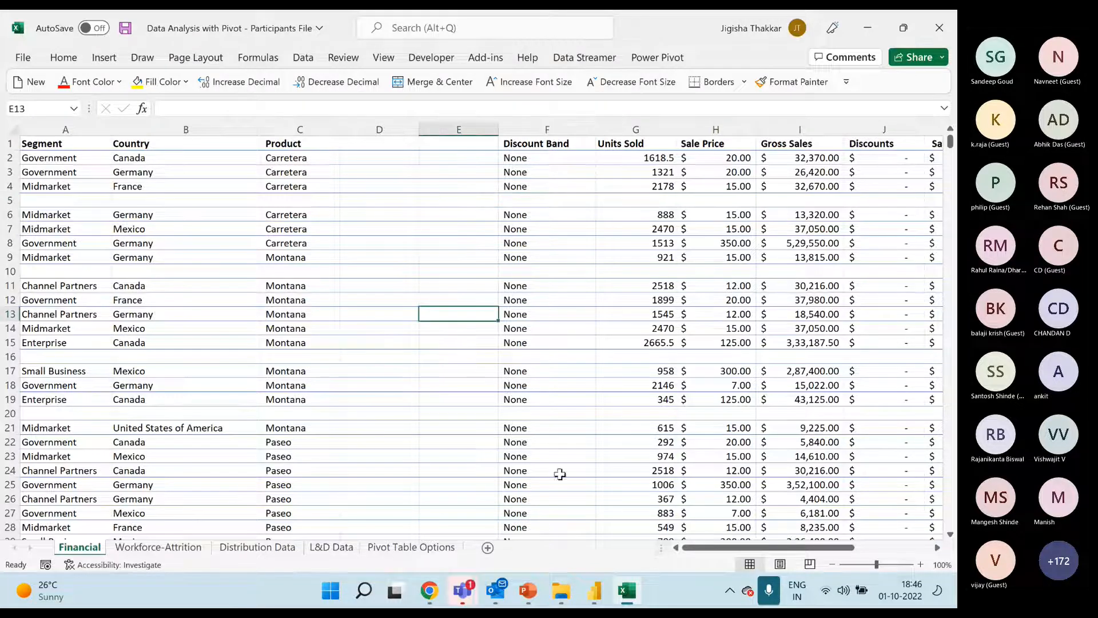
Switch to the Teams meeting window to read the meeting chat, and return to the Excel workbook's Financial sheet
click(471, 595)
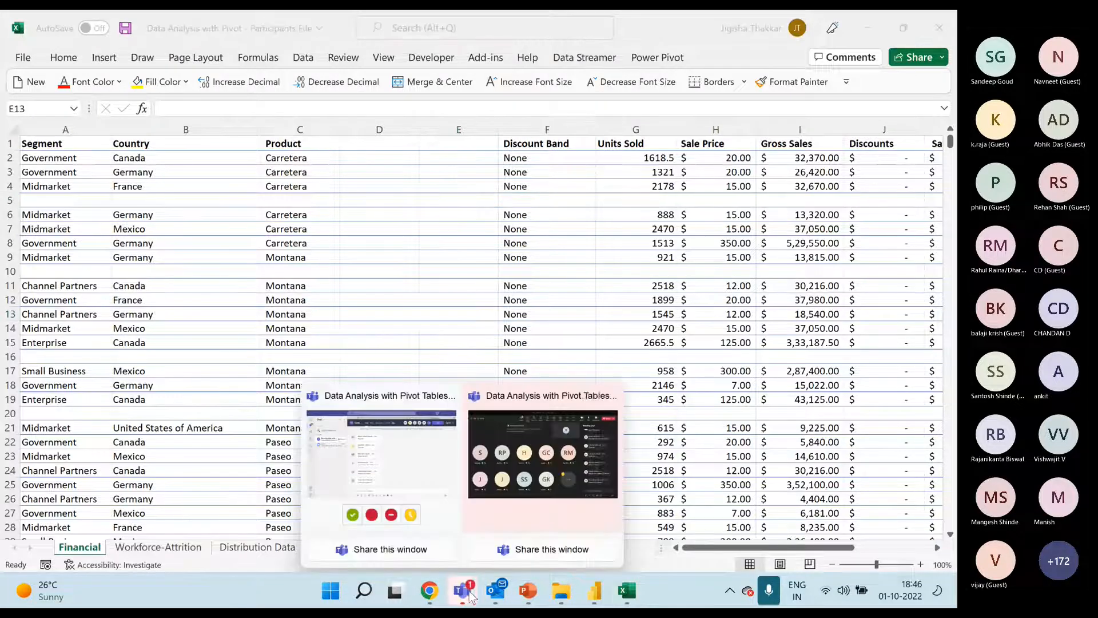
click(547, 466)
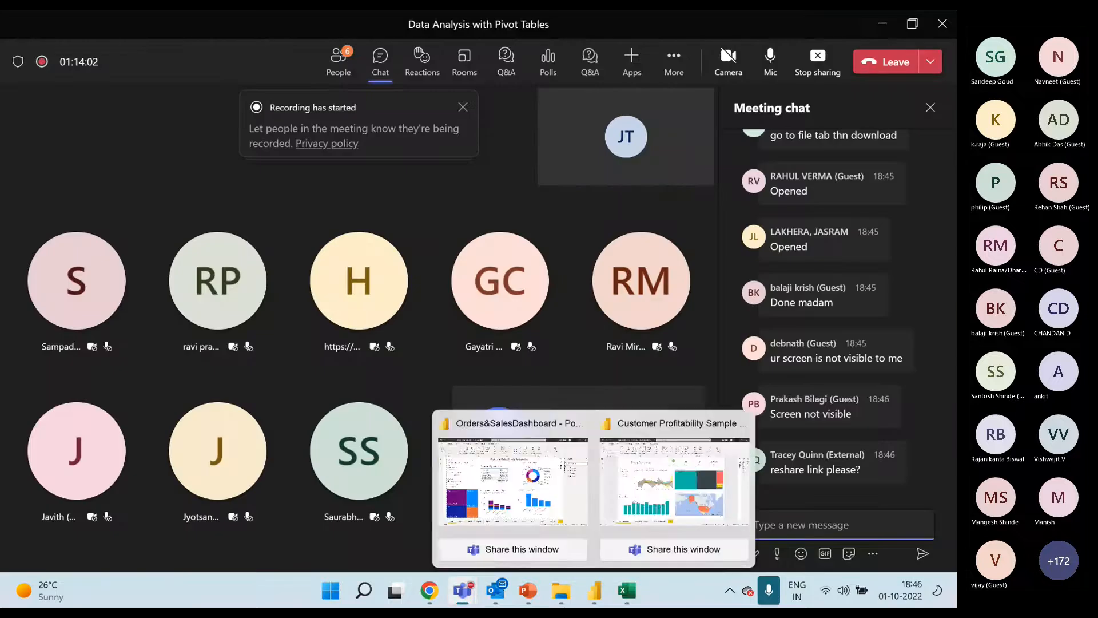
click(627, 596)
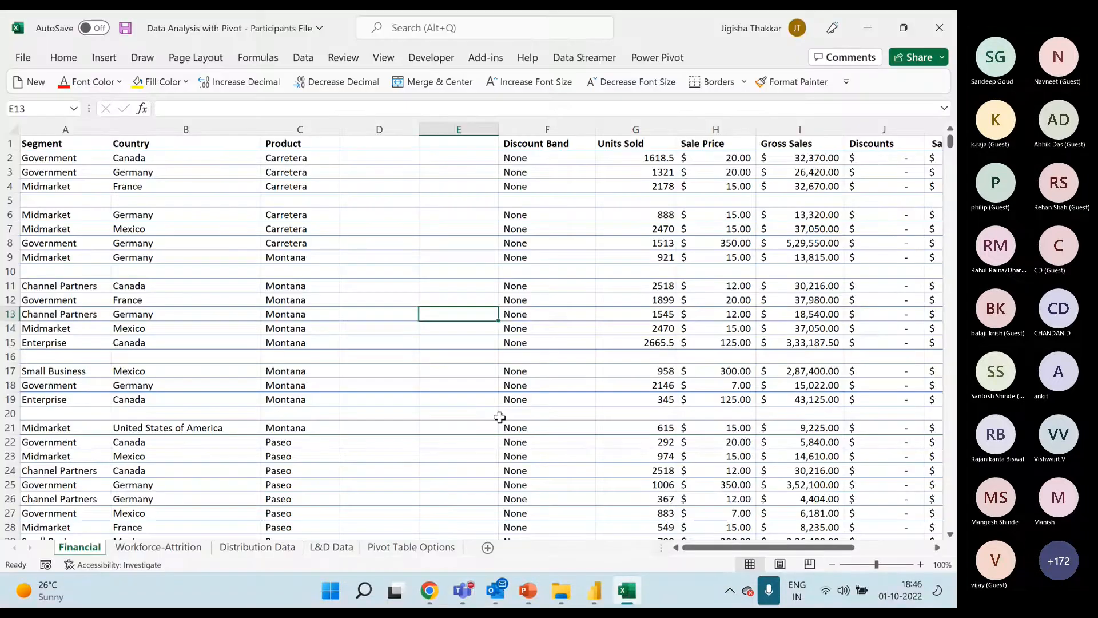
click(445, 356)
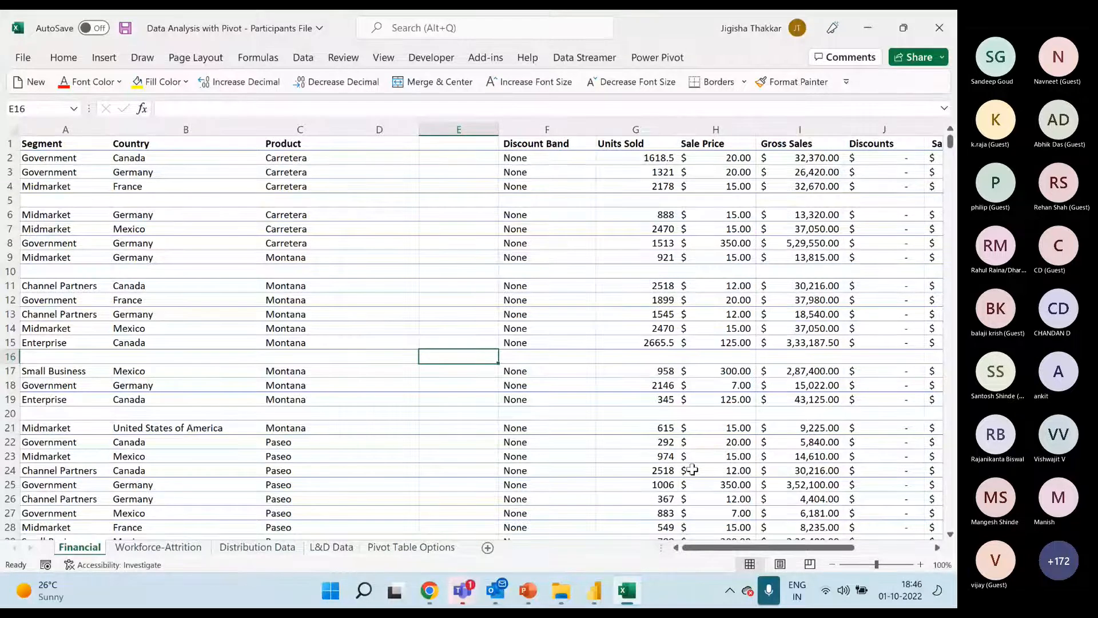
Highlight the empty columns D and E, and select the header row from Segment to Date (A1:N1)
click(39, 149)
drag(375, 129, 451, 128)
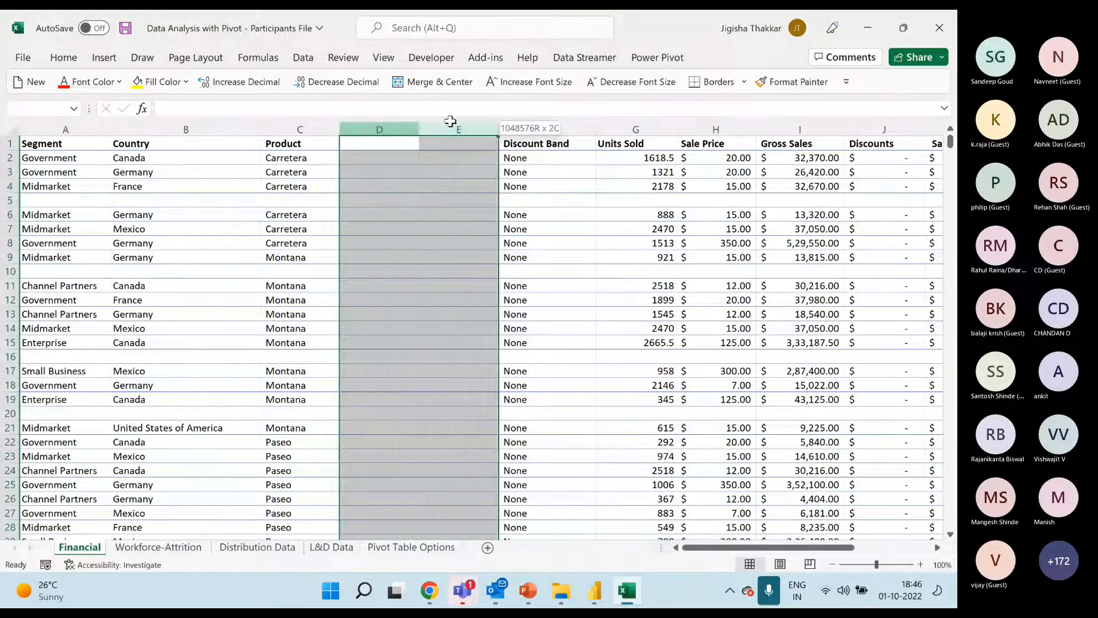
click(73, 143)
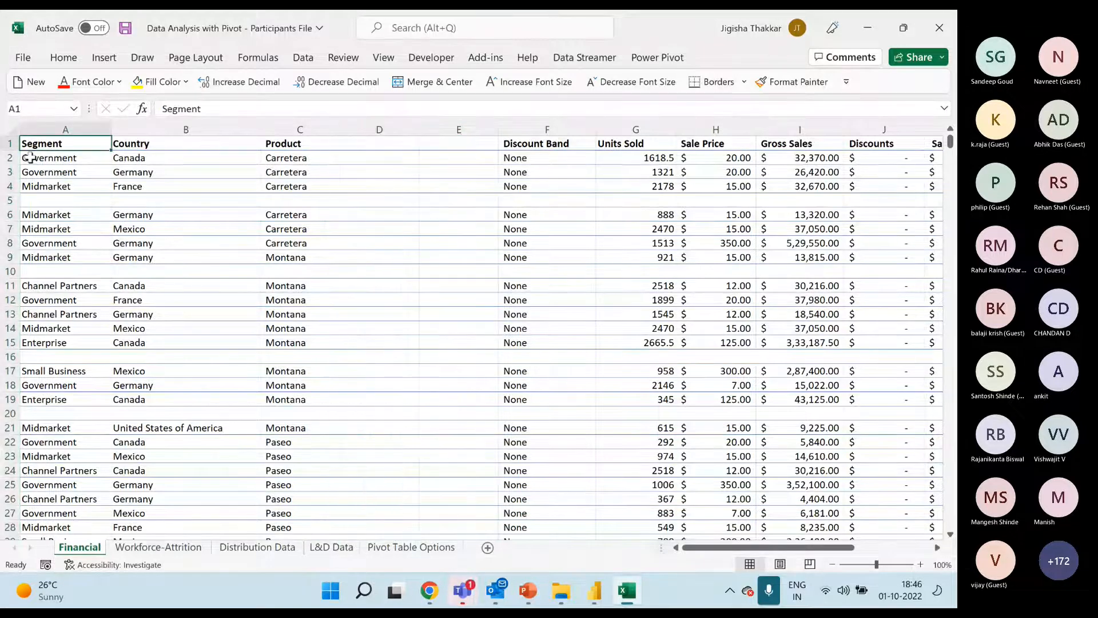
key(shift+Right)
key(shift+Right)
key(shift+Left)
key(shift+Left)
key(shift+Right)
key(shift+Right)
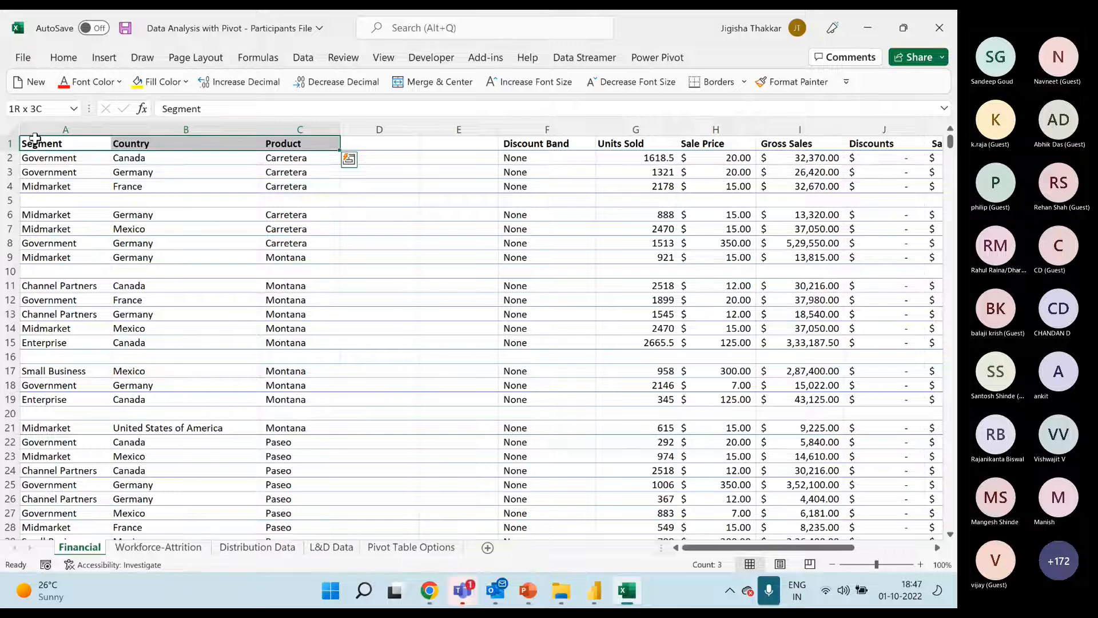
key(shift+Right)
key(shift+Right)
key(shift+Right)
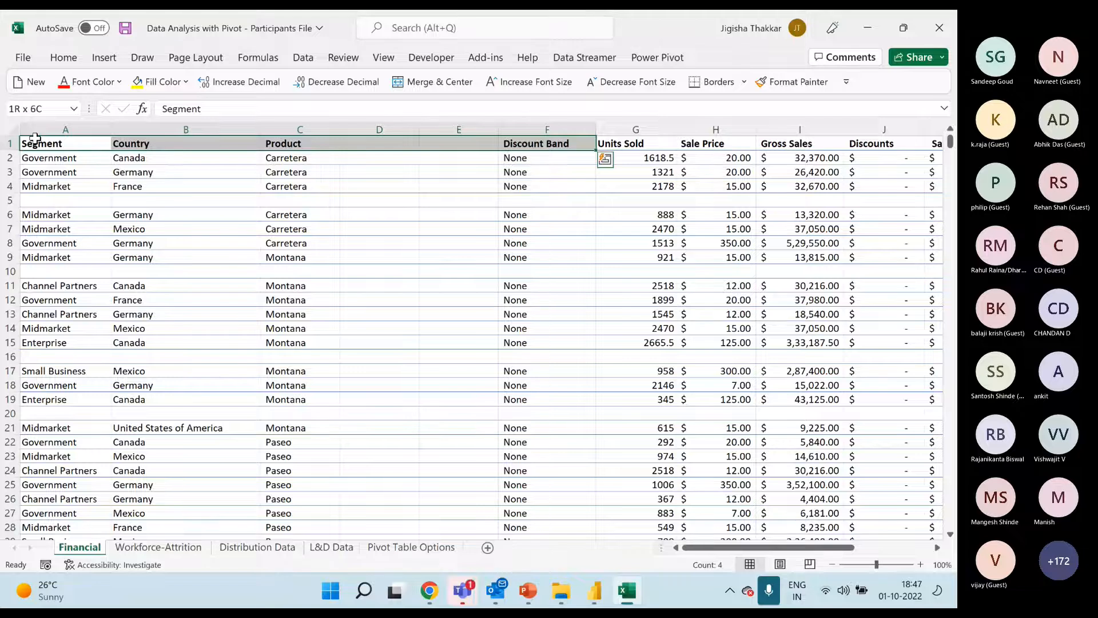
key(ctrl+shift+Right)
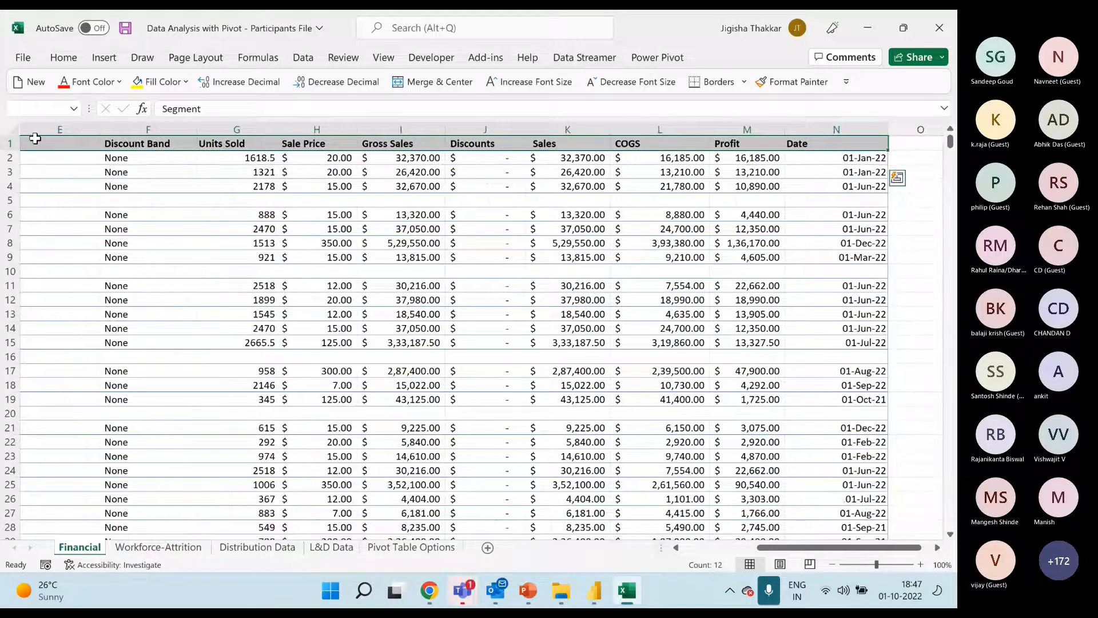
Extend the header row selection down across the blank rows to cover the whole data range A1:N779
key(ctrl+shift+Down)
key(shift+Down)
key(shift+Down)
key(shift+Down)
key(shift+Down)
key(shift+Down)
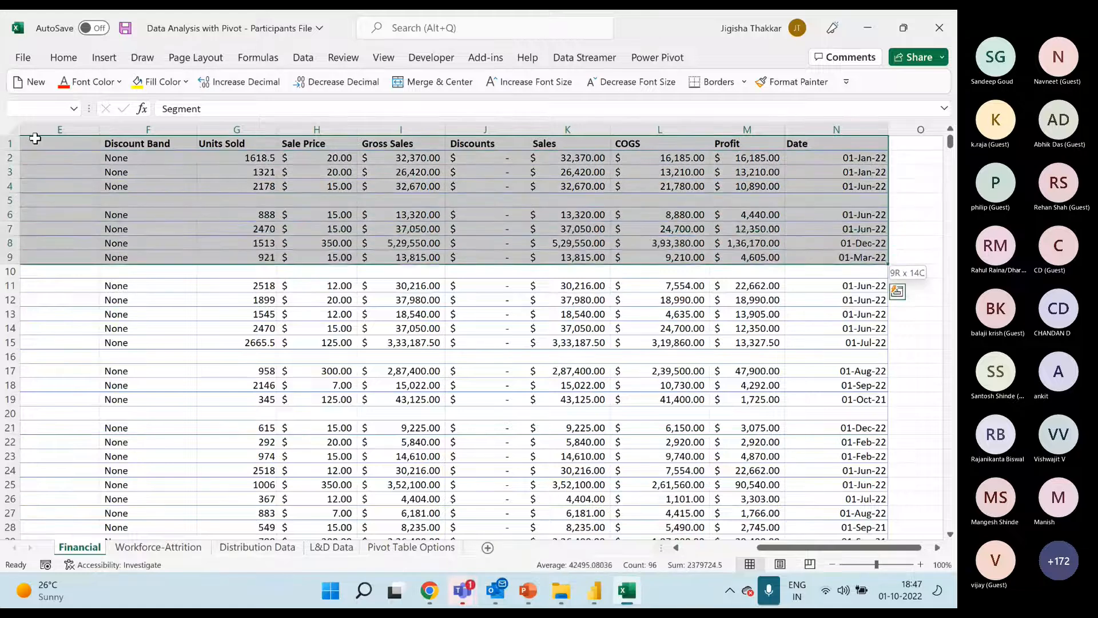
key(shift+Down)
key(shift+Down)
key(shift+Down)
key(shift+Down)
key(shift+Down)
key(shift+Down)
key(shift+Down)
key(shift+Down)
key(shift+Down)
key(shift+Down)
key(shift+Down)
key(shift+Down)
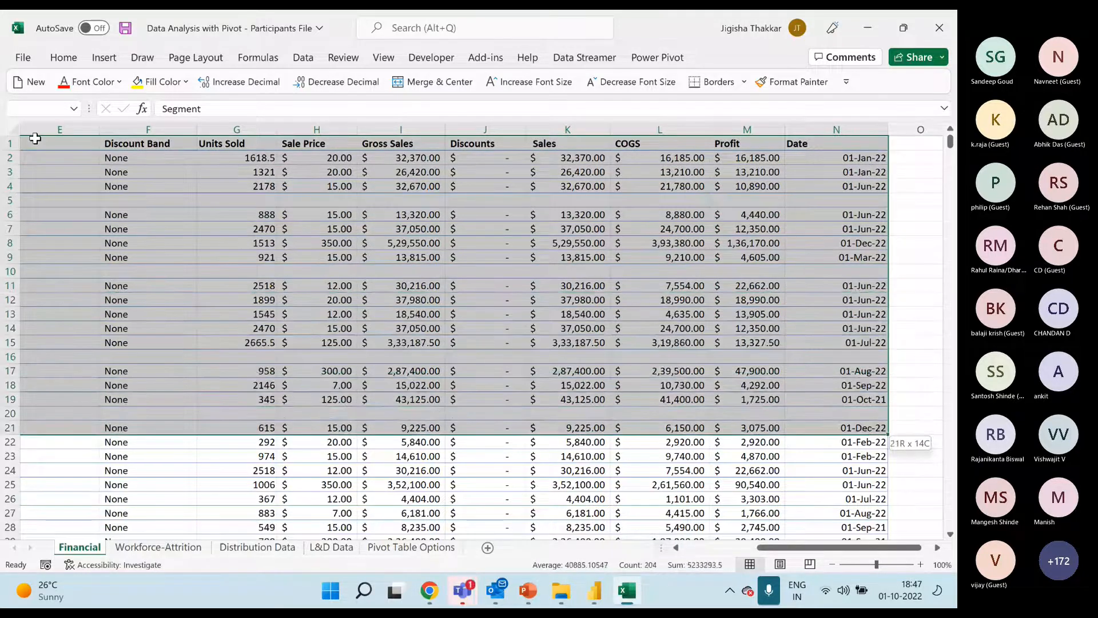
key(ctrl+shift+Down)
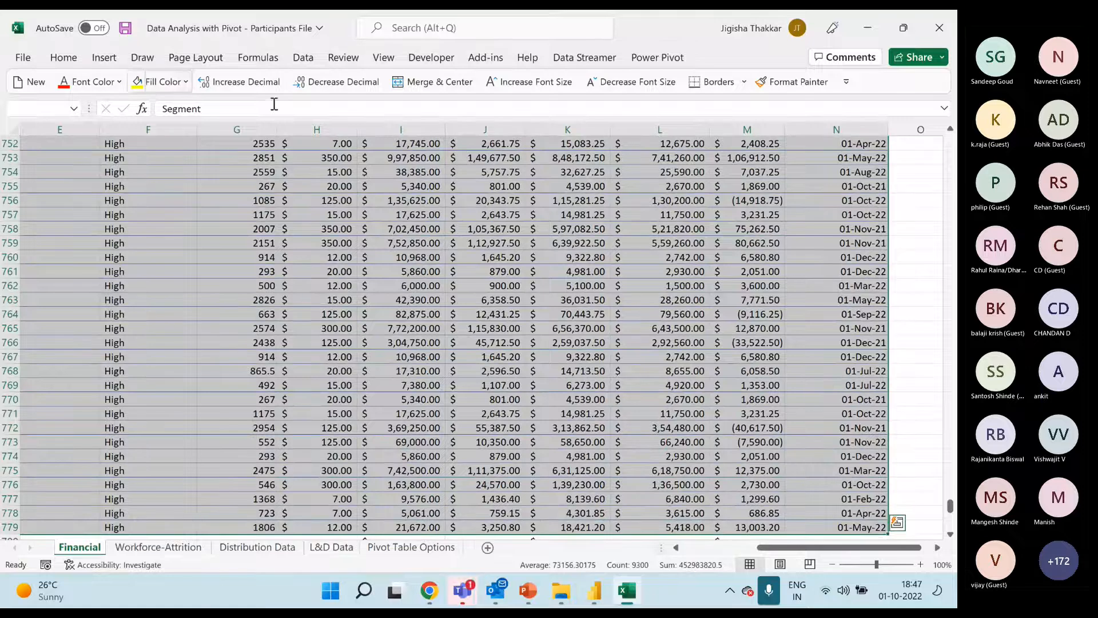
scroll(632, 443, down, 5)
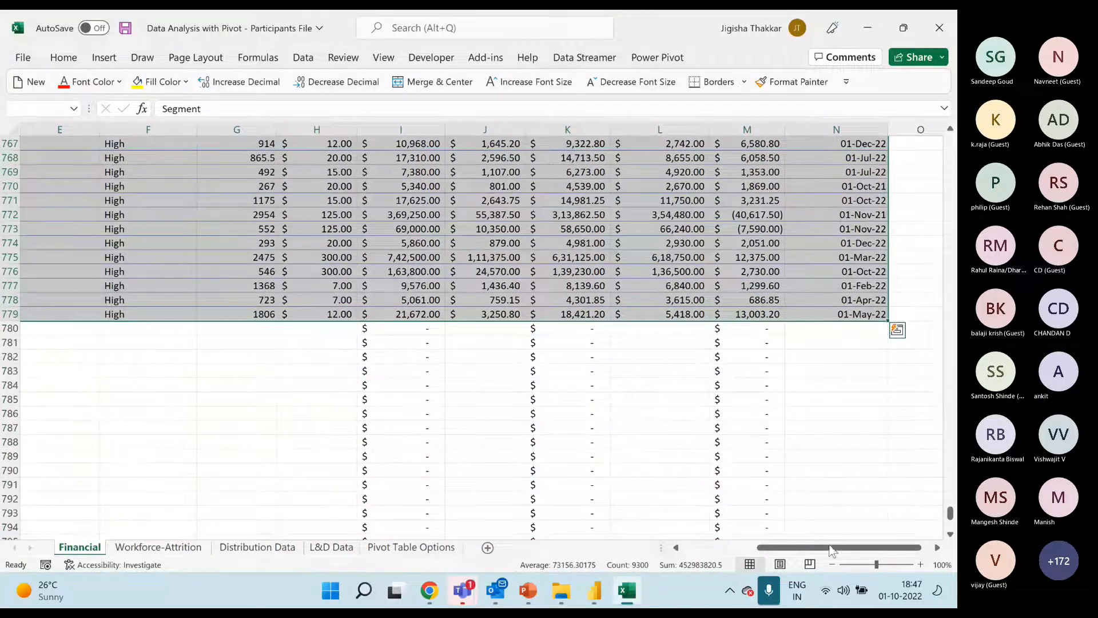
scroll(830, 551, left, 3)
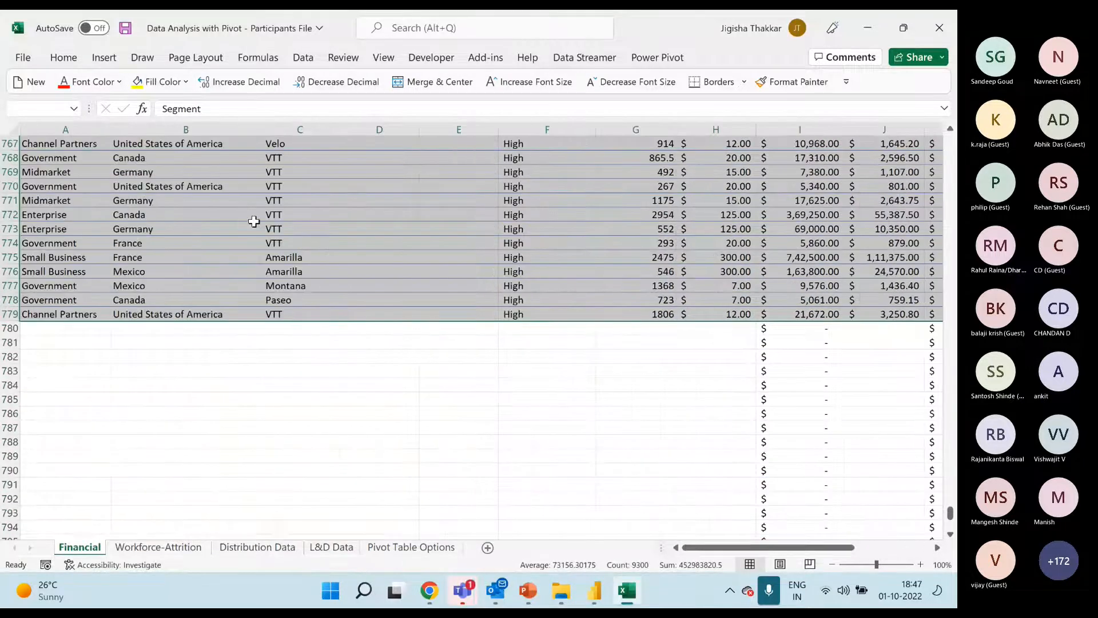
scroll(233, 215, up, 11)
scroll(233, 214, up, 8)
Try to create a PivotTable from Financial!$A$1:$N$779 on a new worksheet, and cancel the creation
click(98, 59)
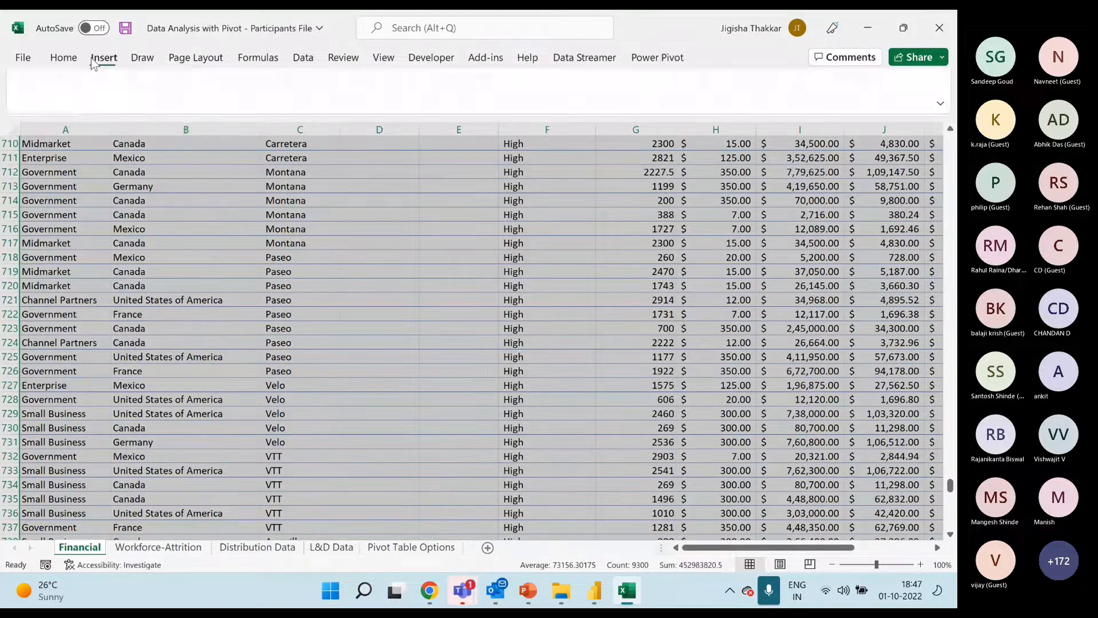
click(33, 91)
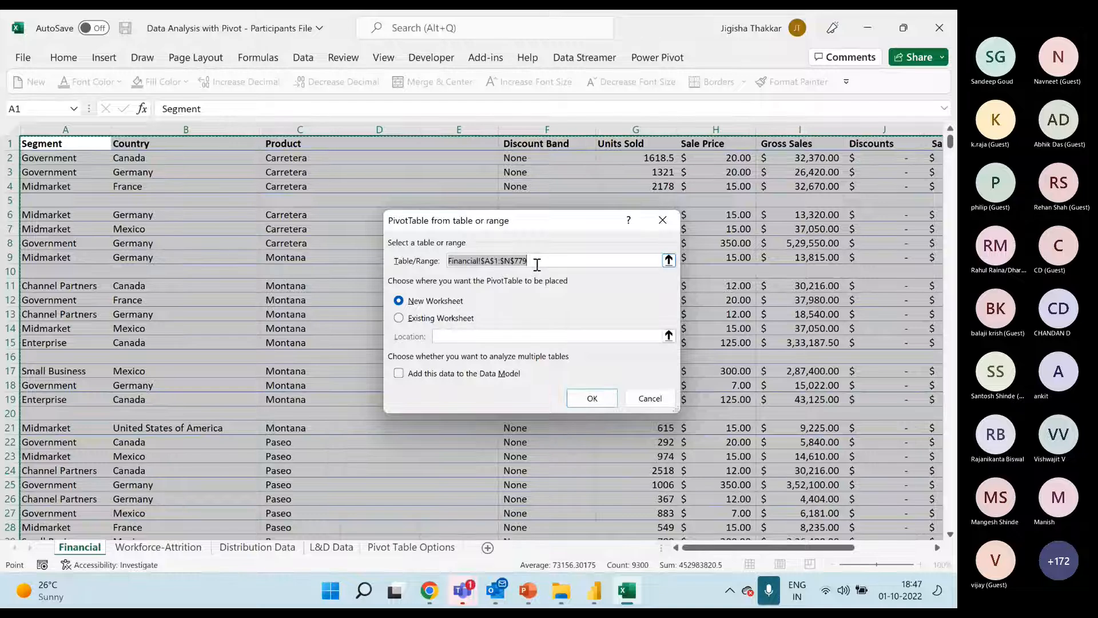
click(447, 320)
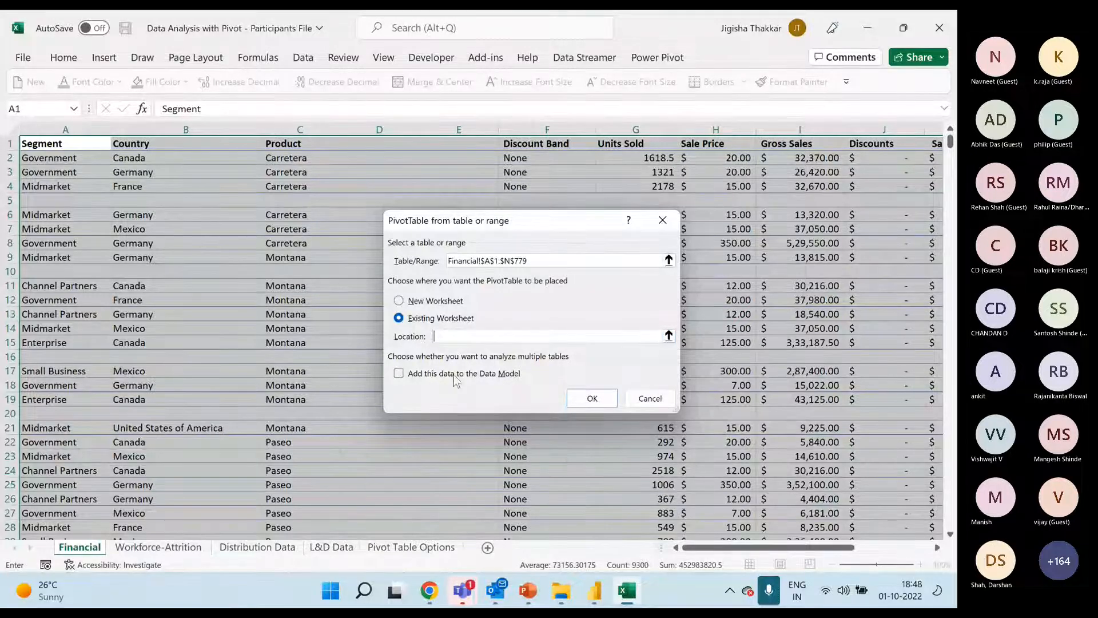
click(433, 301)
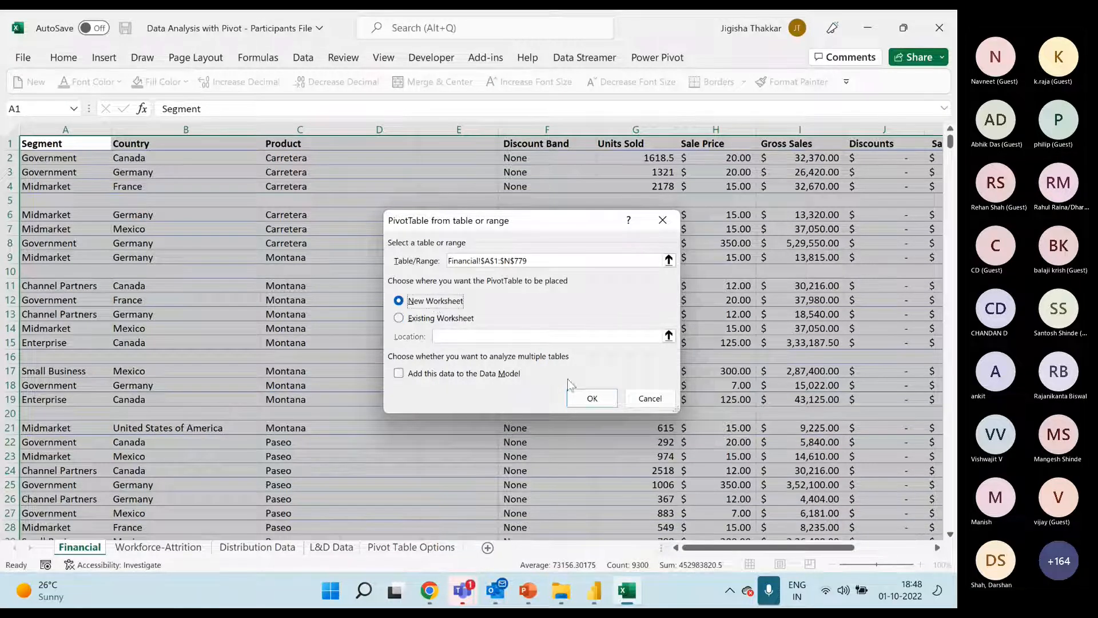
click(579, 399)
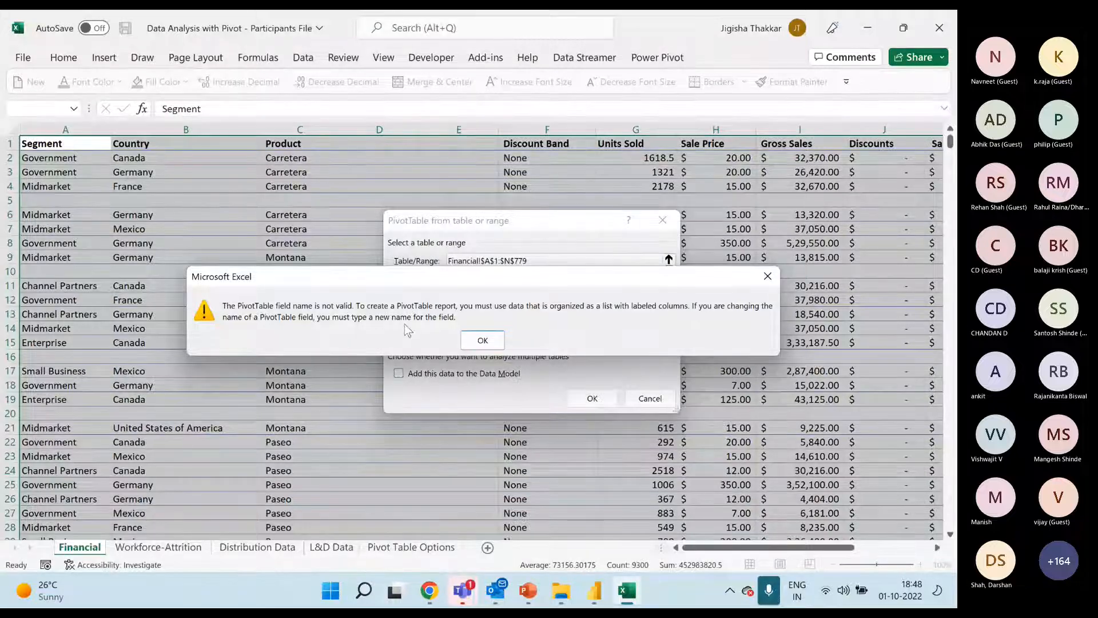
click(483, 340)
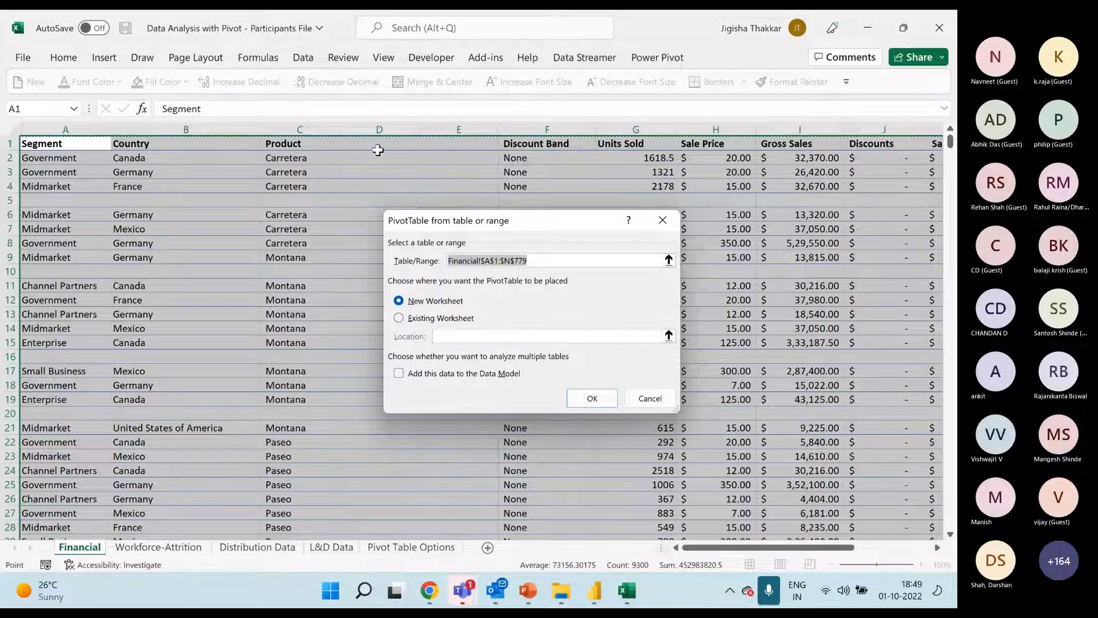
click(649, 399)
Delete the empty columns D and E from the Financial sheet, and insert two blank columns back in their place
click(379, 127)
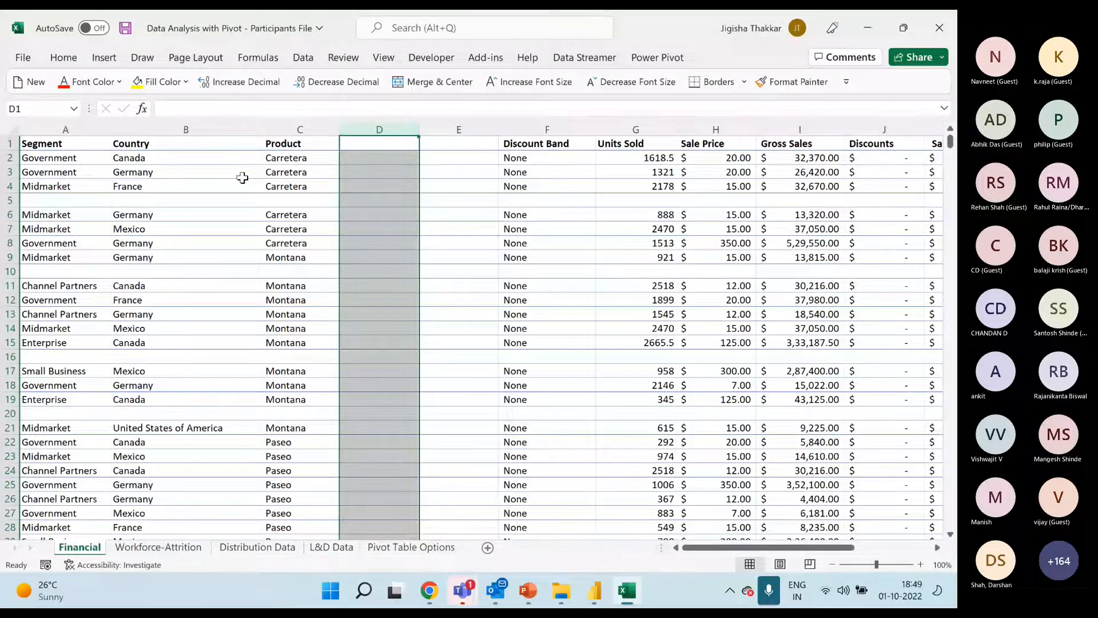
key(shift+Right)
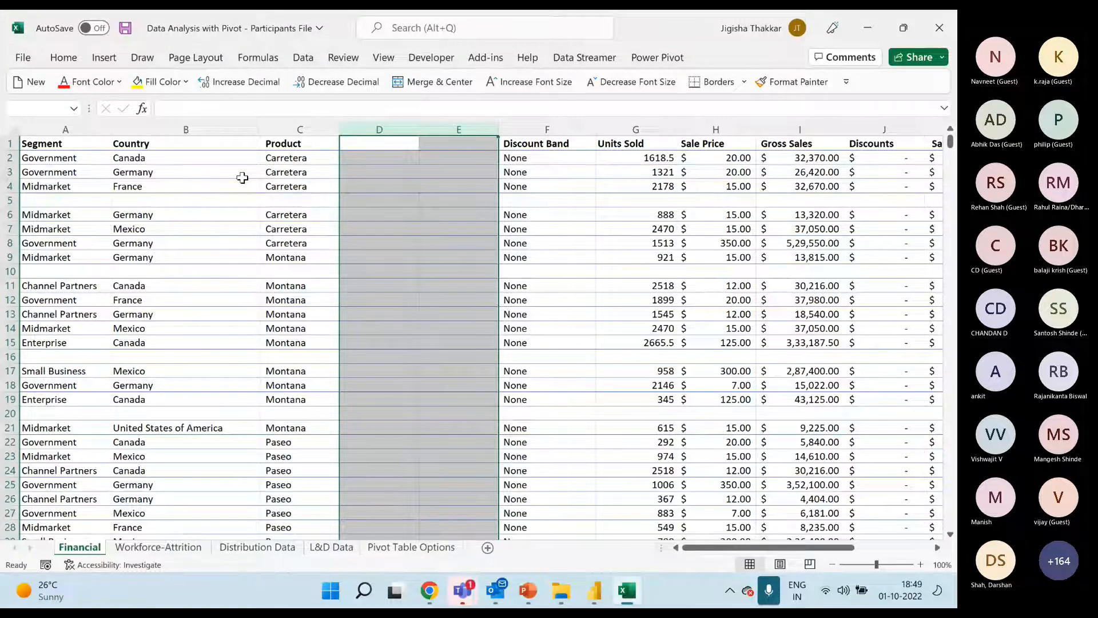
key(ctrl+minus)
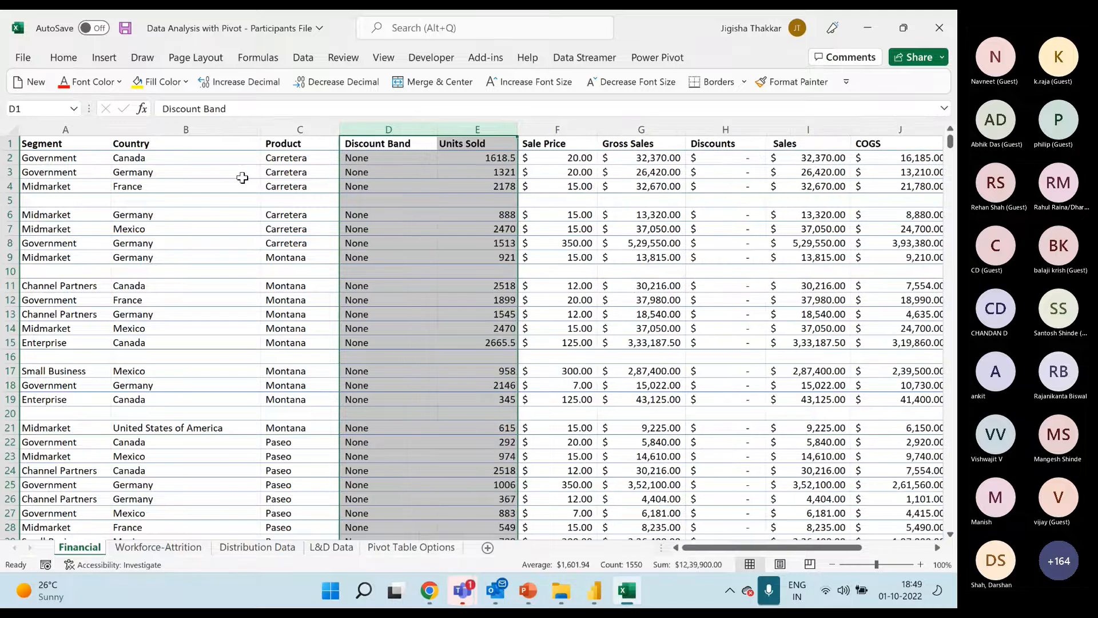
key(ctrl+shift+plus)
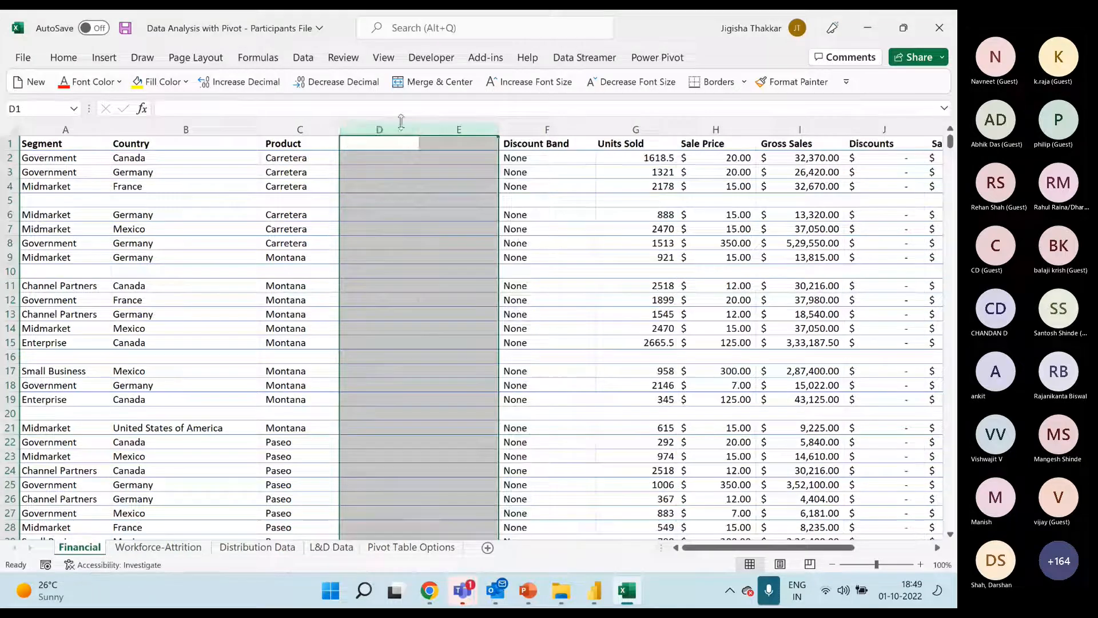
Show the deletion options for columns D and E and for the single cell D7 without applying any of them
right_click(401, 129)
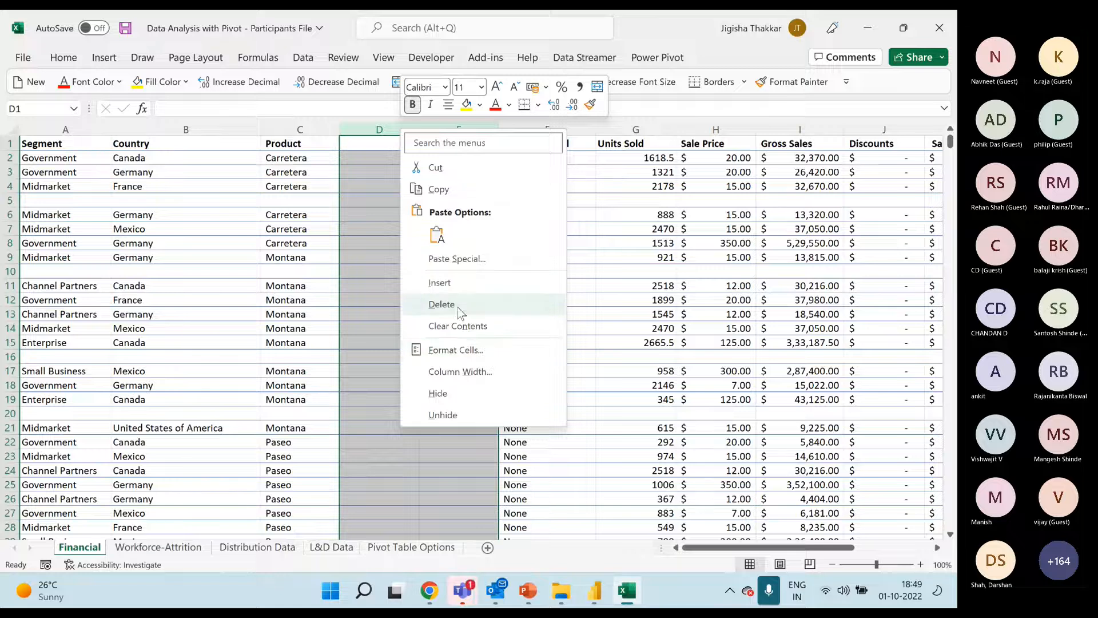
key(Escape)
click(378, 228)
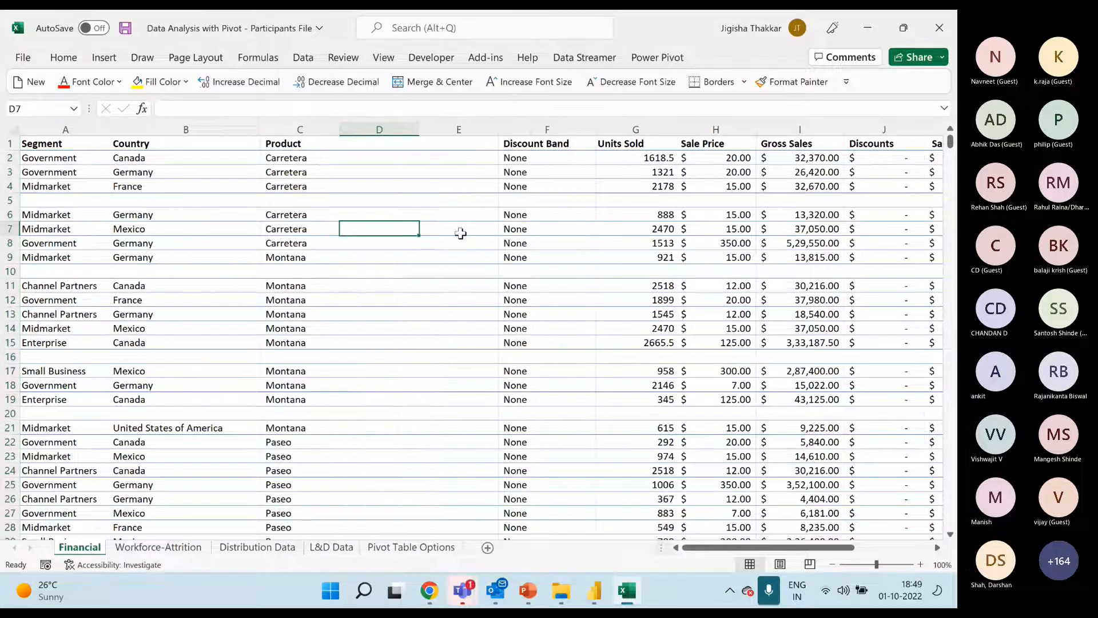
key(ctrl+minus)
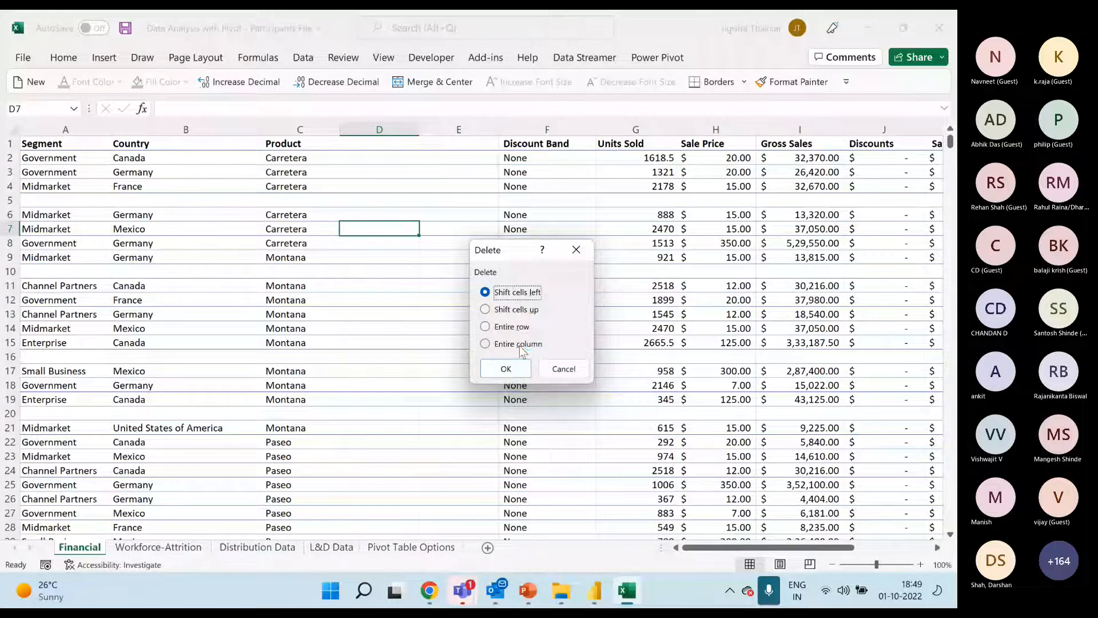
click(557, 371)
Delete the empty columns D and E between Product and Discount Band on the Financial sheet
drag(380, 129, 435, 131)
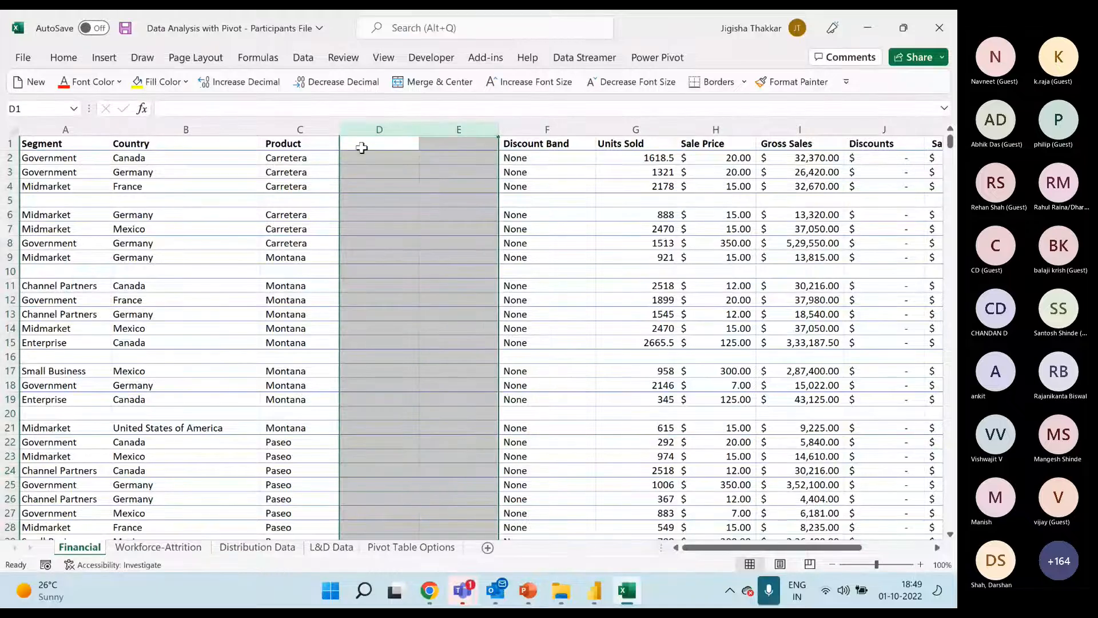
key(ctrl+minus)
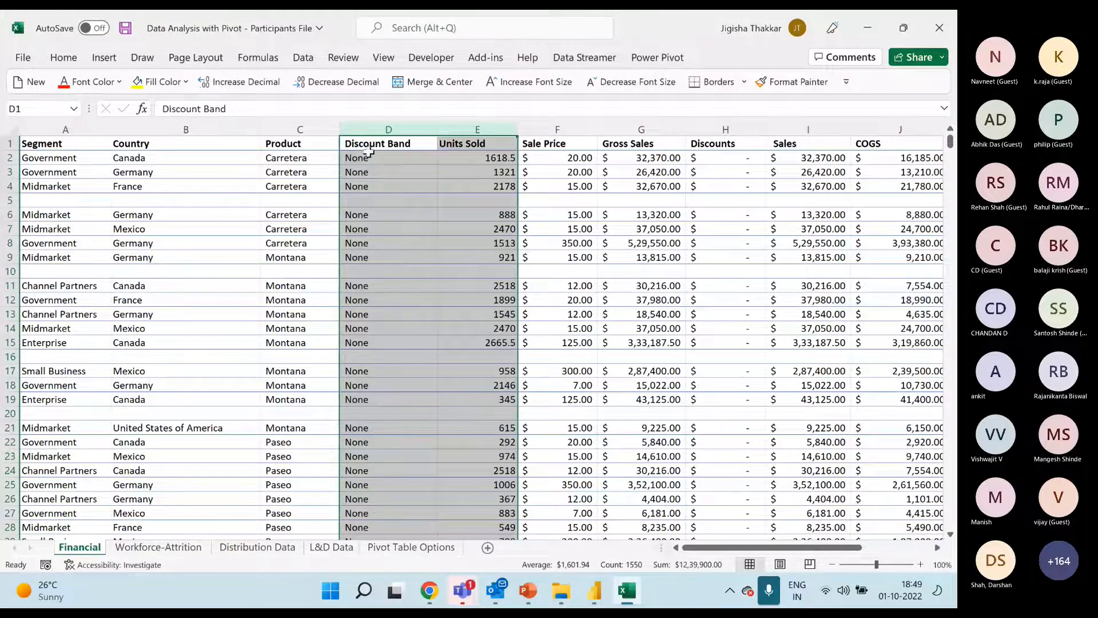
click(290, 200)
Select the data from the Segment header in A1 across to the Date column and down over all rows, including the blank ones
click(52, 145)
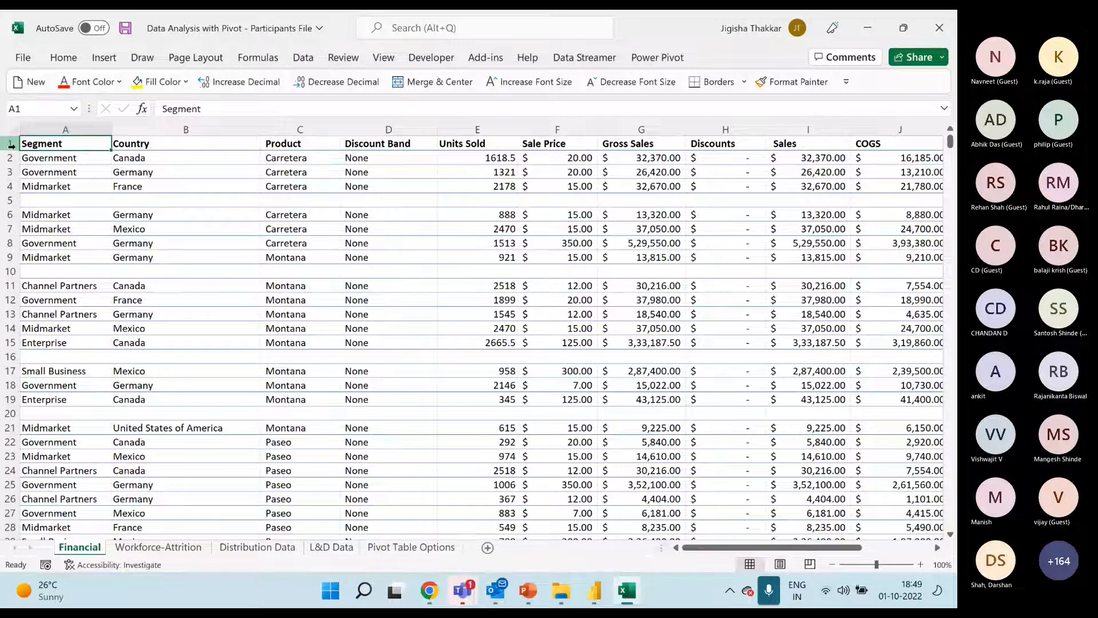
click(9, 201)
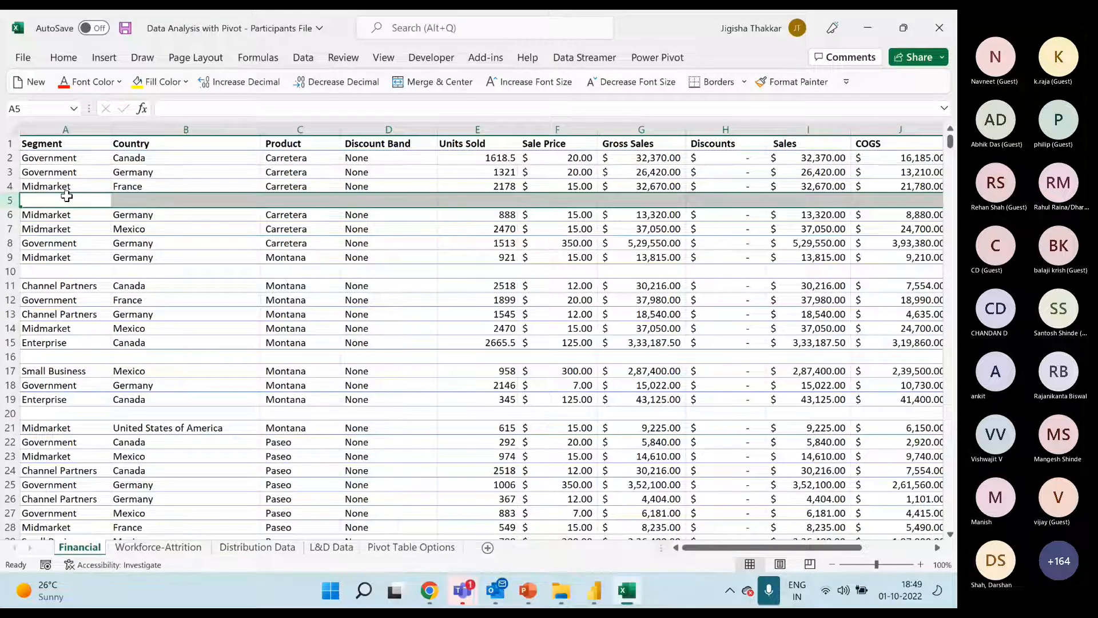
click(82, 140)
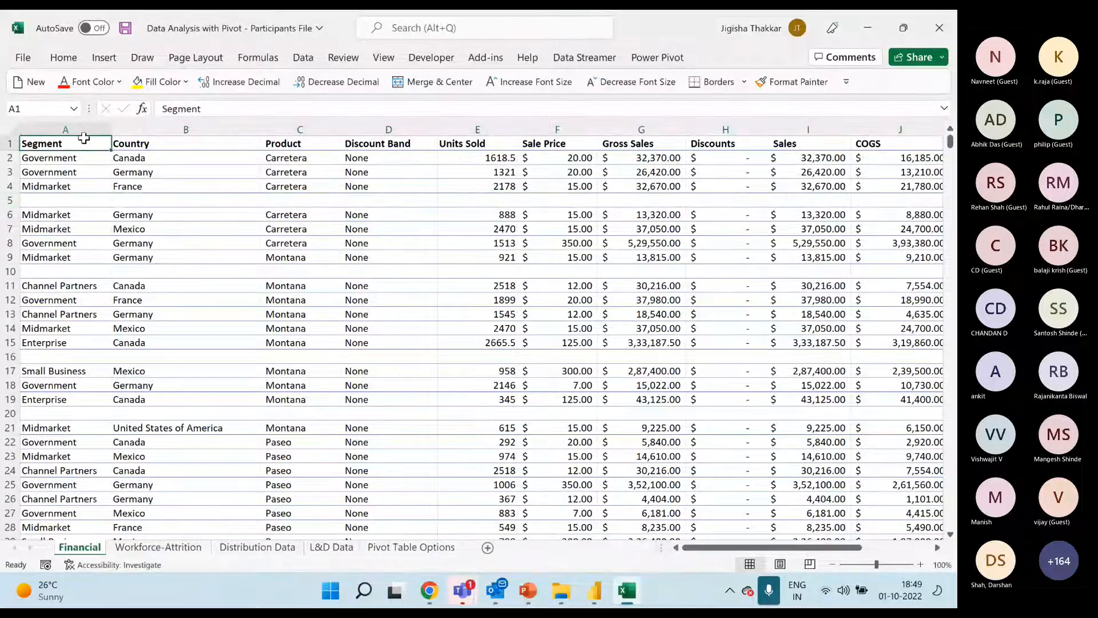
drag(20, 144, 804, 432)
drag(808, 538, 808, 122)
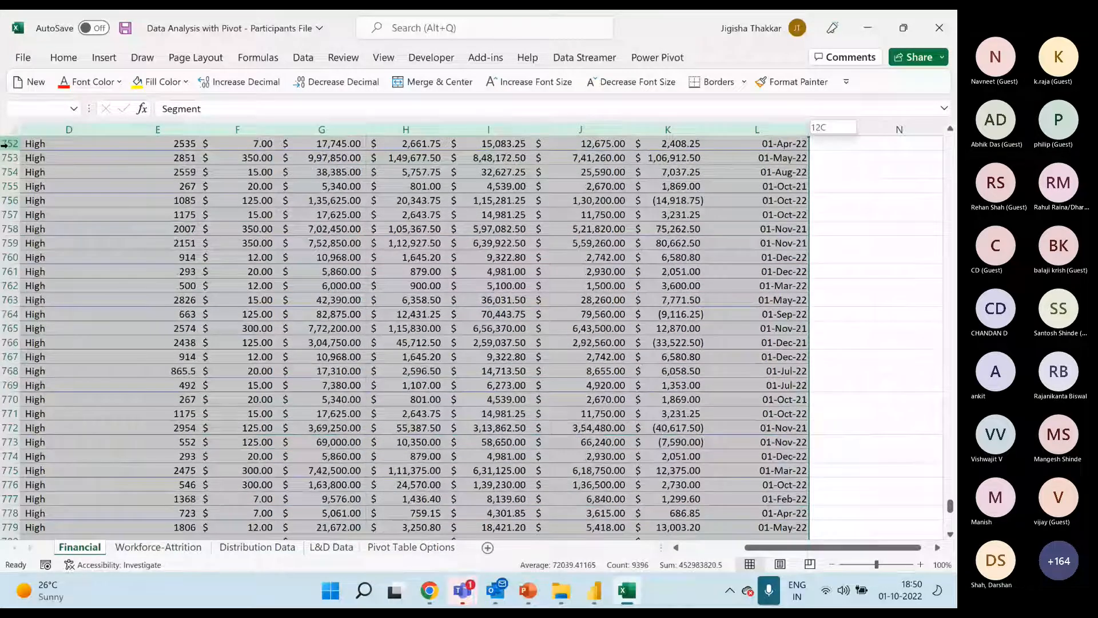
key(ctrl+shift+Up)
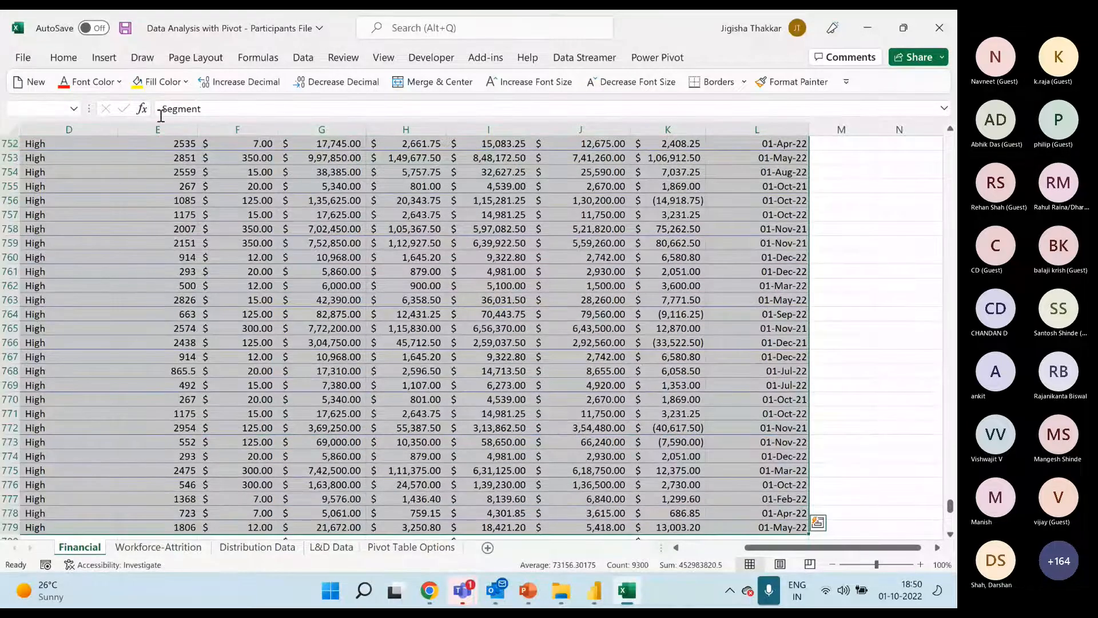
drag(759, 548, 698, 548)
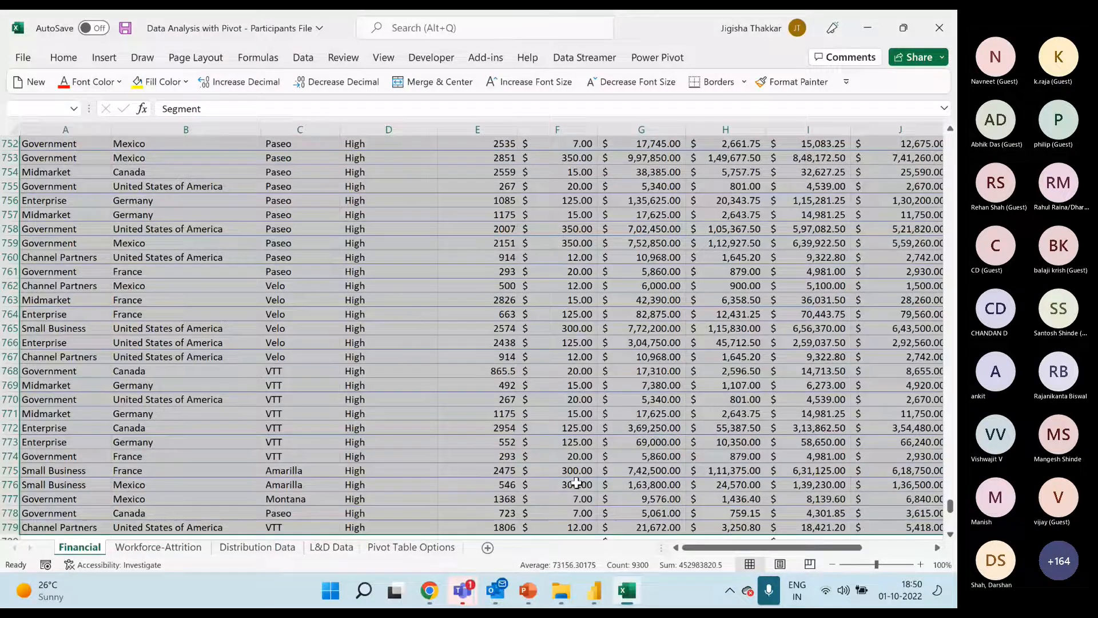
scroll(576, 482, up, 10)
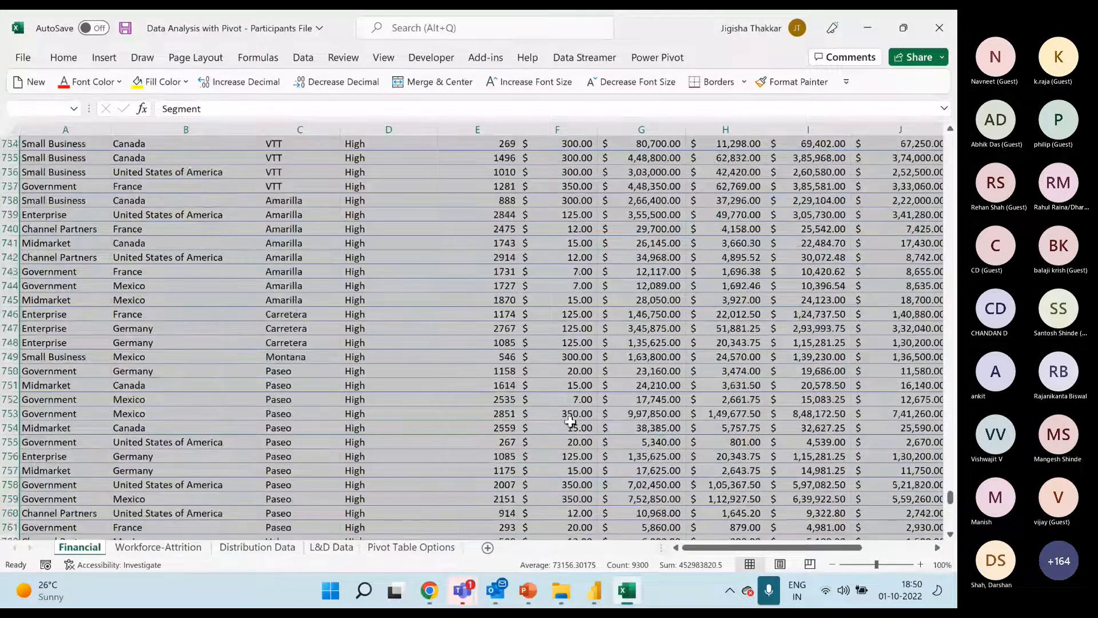
scroll(938, 478, up, 9)
drag(951, 478, 953, 146)
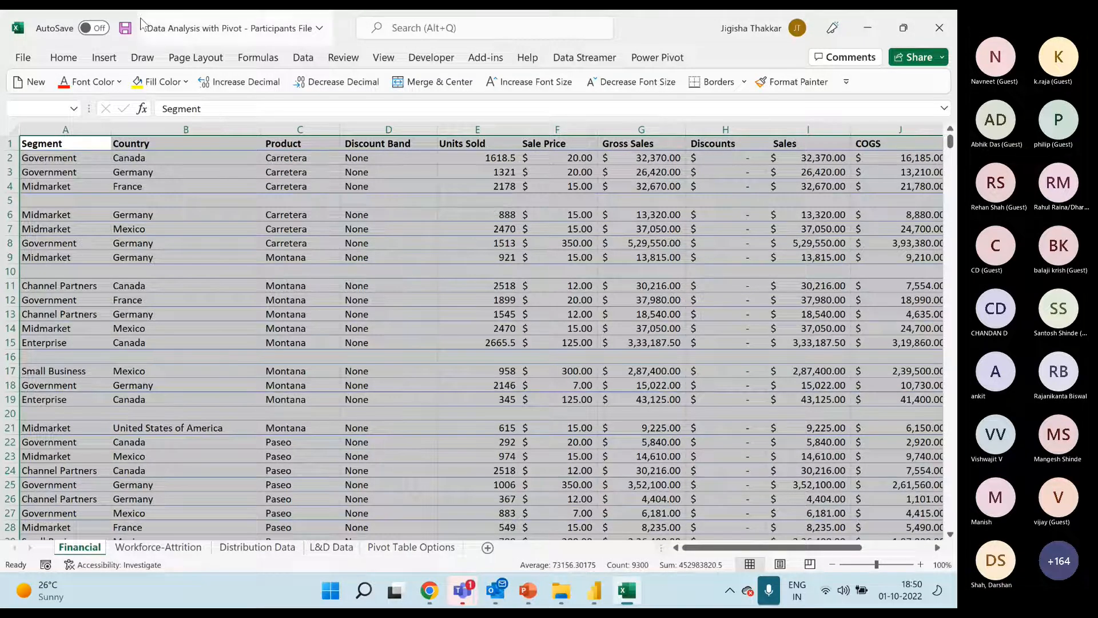
Show the Find & Select options, including Go To Special, without applying any of them
click(63, 57)
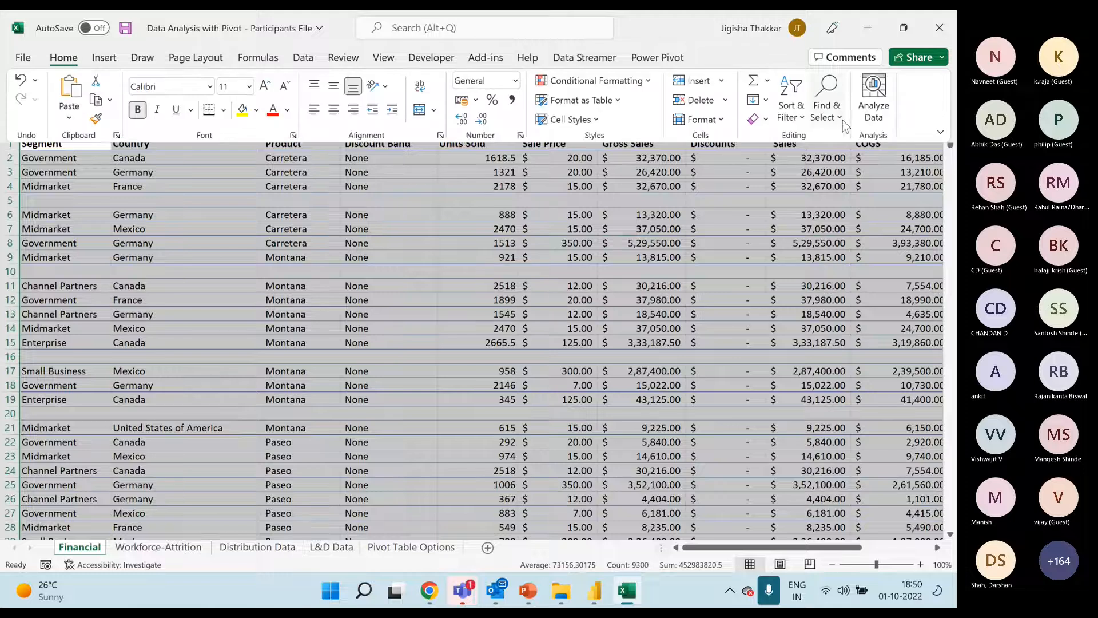
click(838, 119)
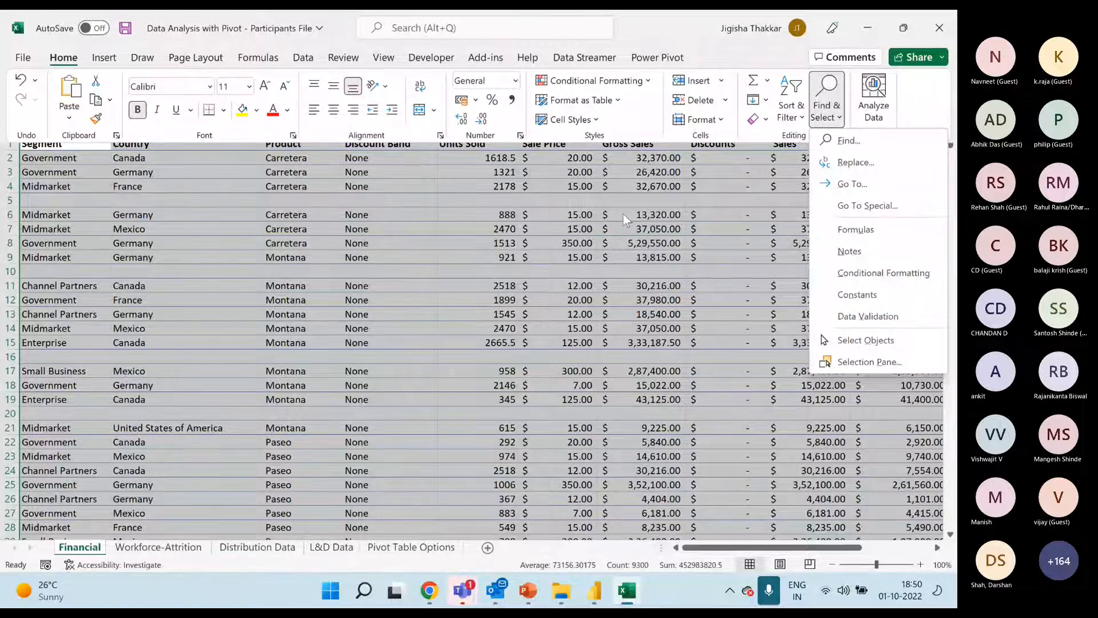
key(Escape)
key(Escape)
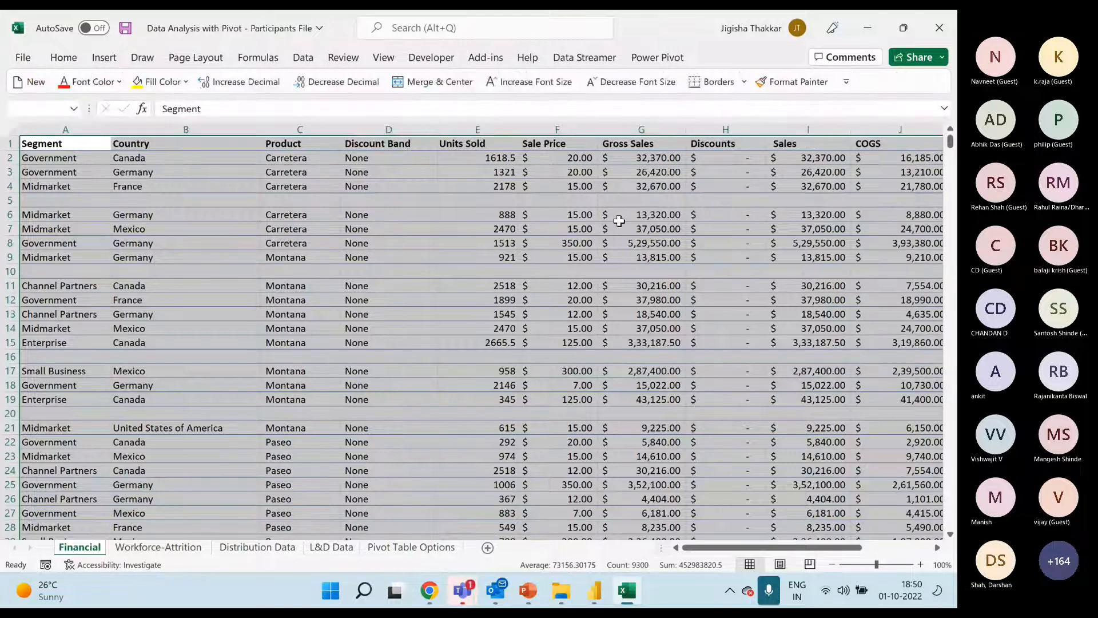
Select all blank cells within the selected data range using Go To Special with the Blanks option
key(ctrl+g)
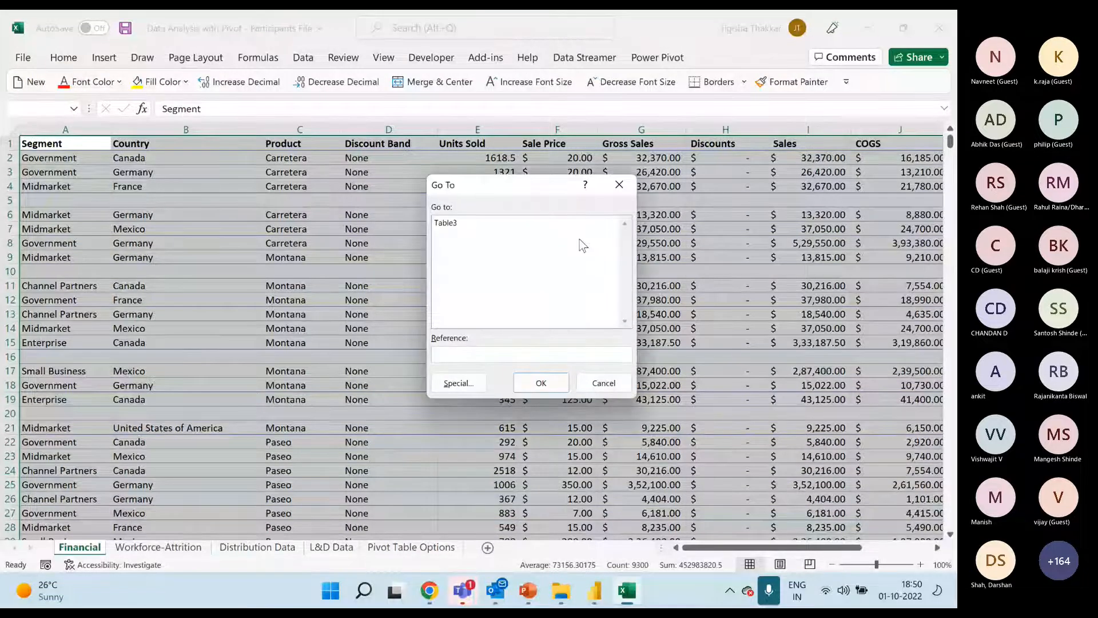
click(459, 383)
click(460, 316)
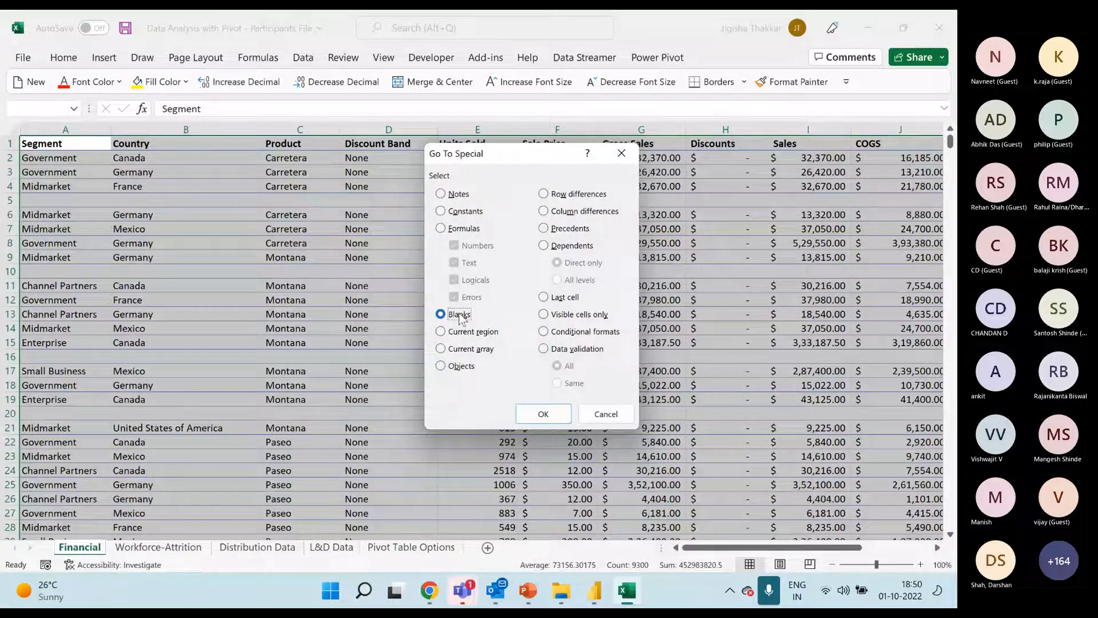
click(544, 413)
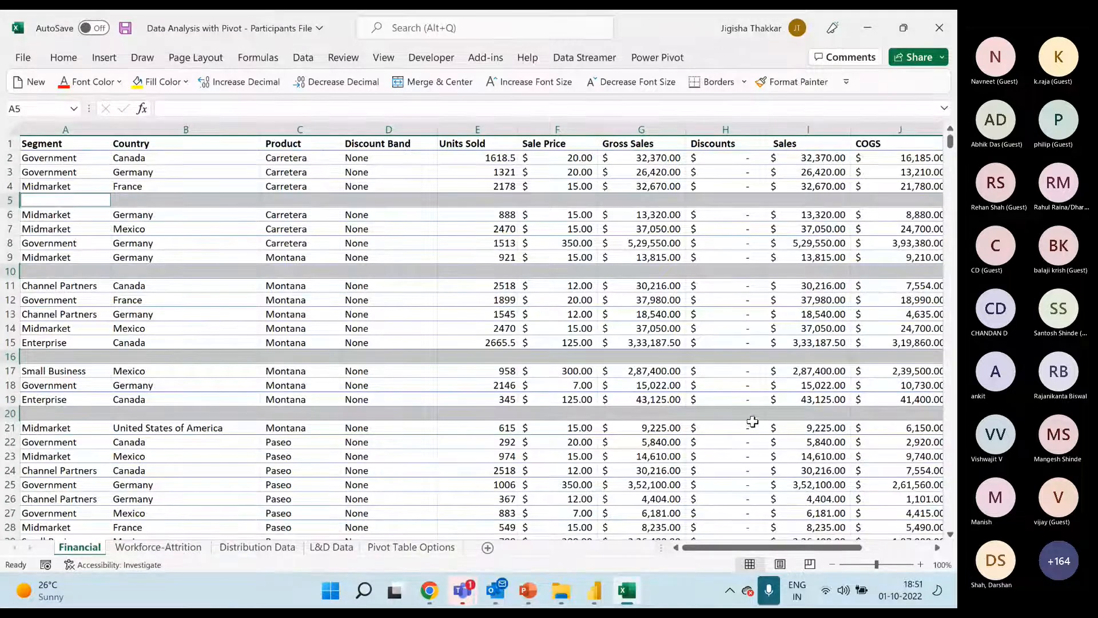
Delete the sheet rows that contain the selected blank cells
click(63, 57)
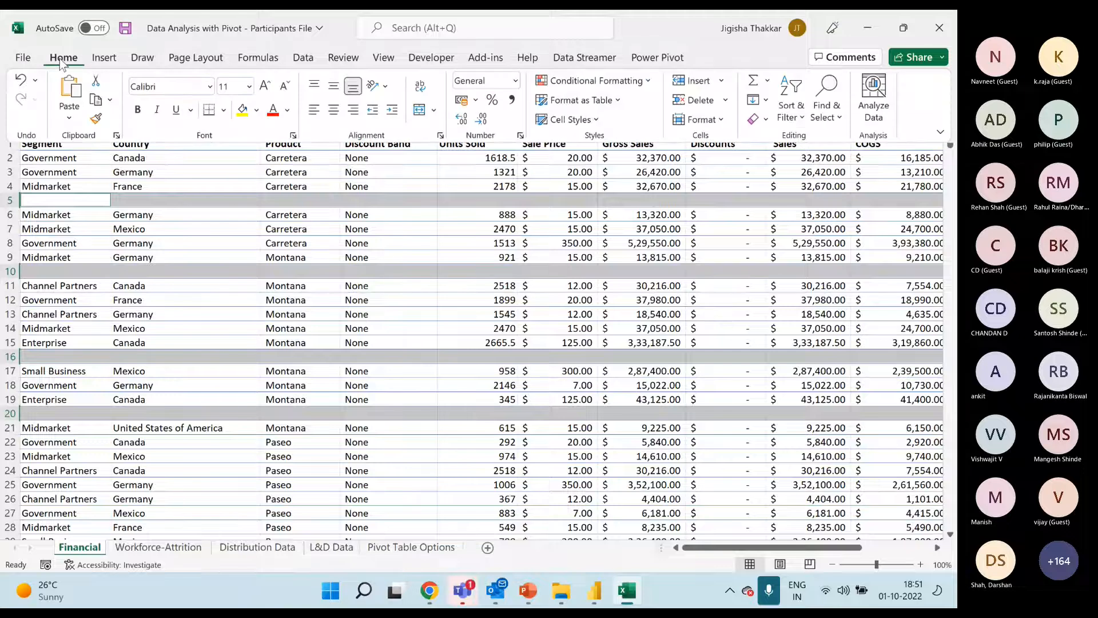
click(724, 100)
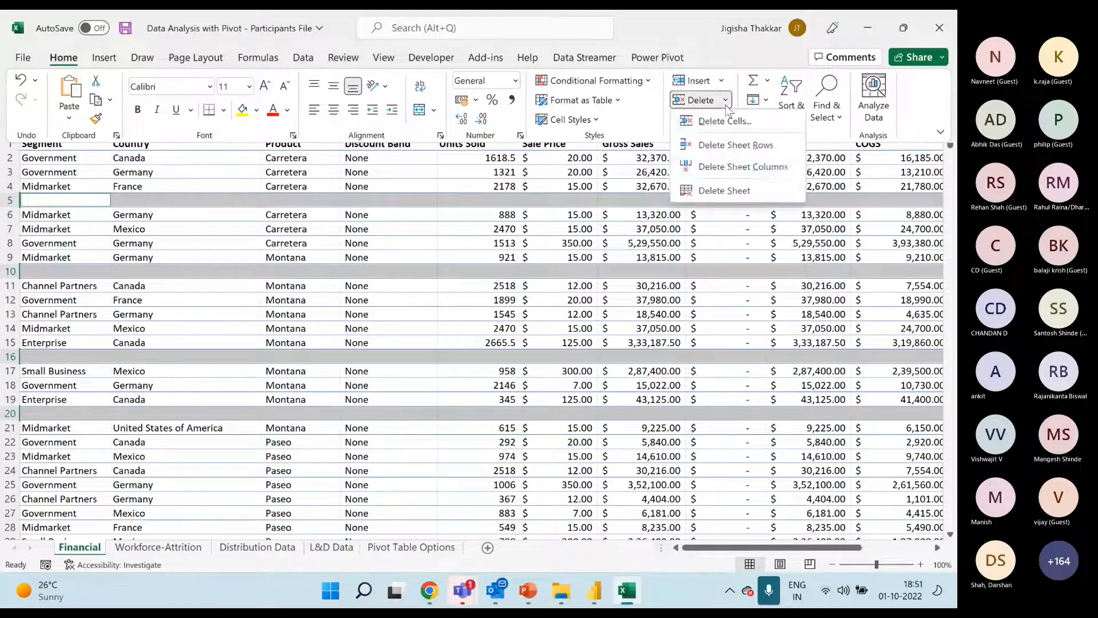
click(732, 146)
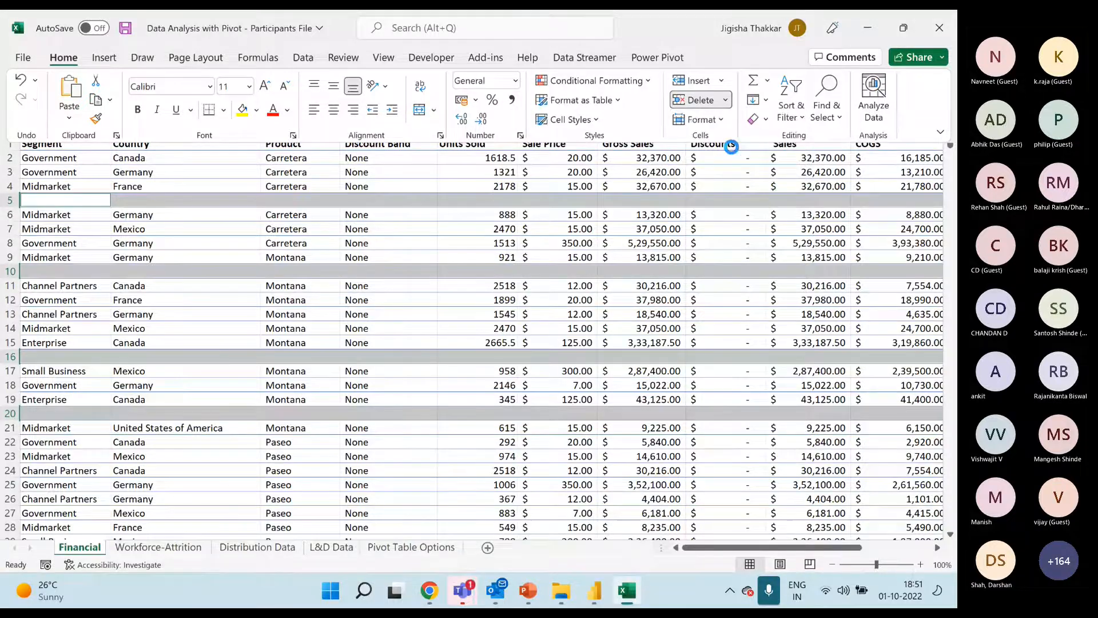
click(556, 211)
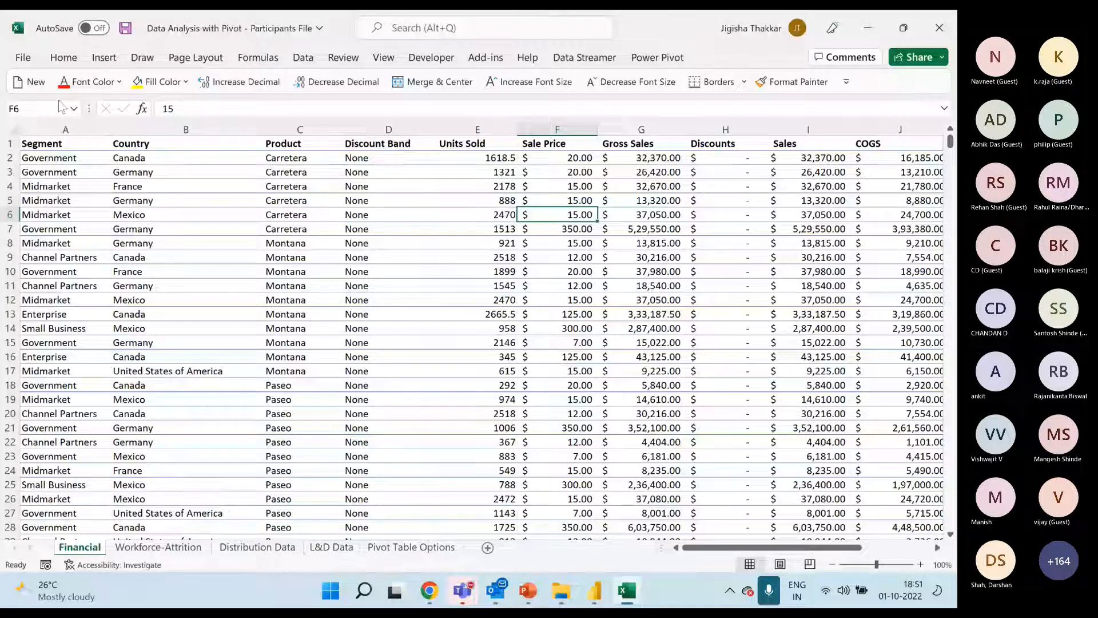
Look over the cleaned Financial data across all of its columns
click(62, 148)
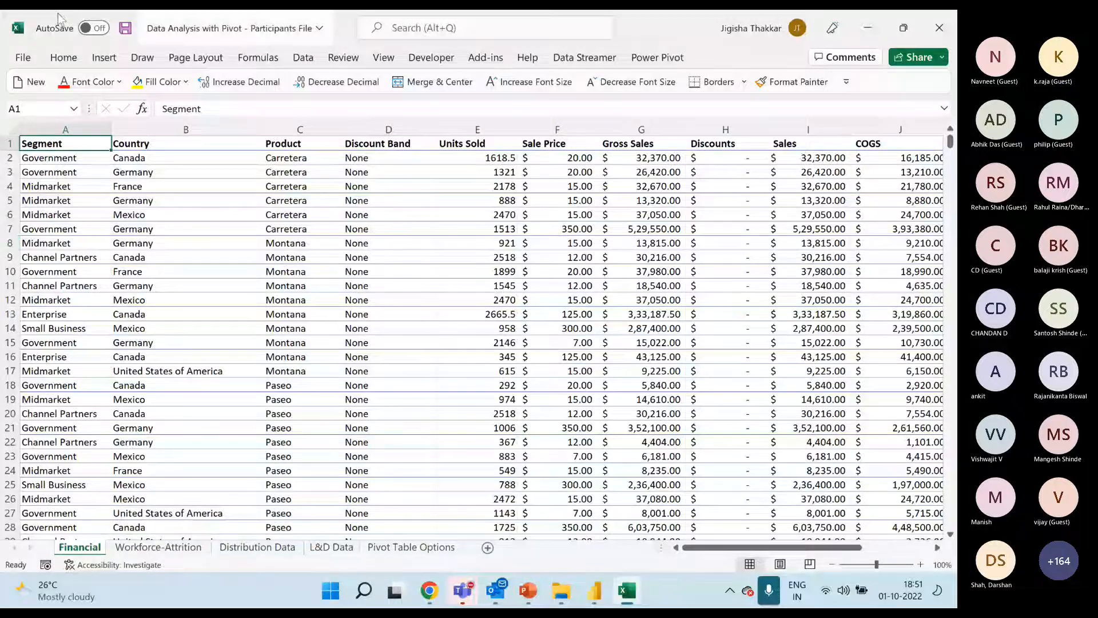
click(177, 258)
drag(48, 130, 789, 129)
click(240, 299)
drag(752, 551, 686, 550)
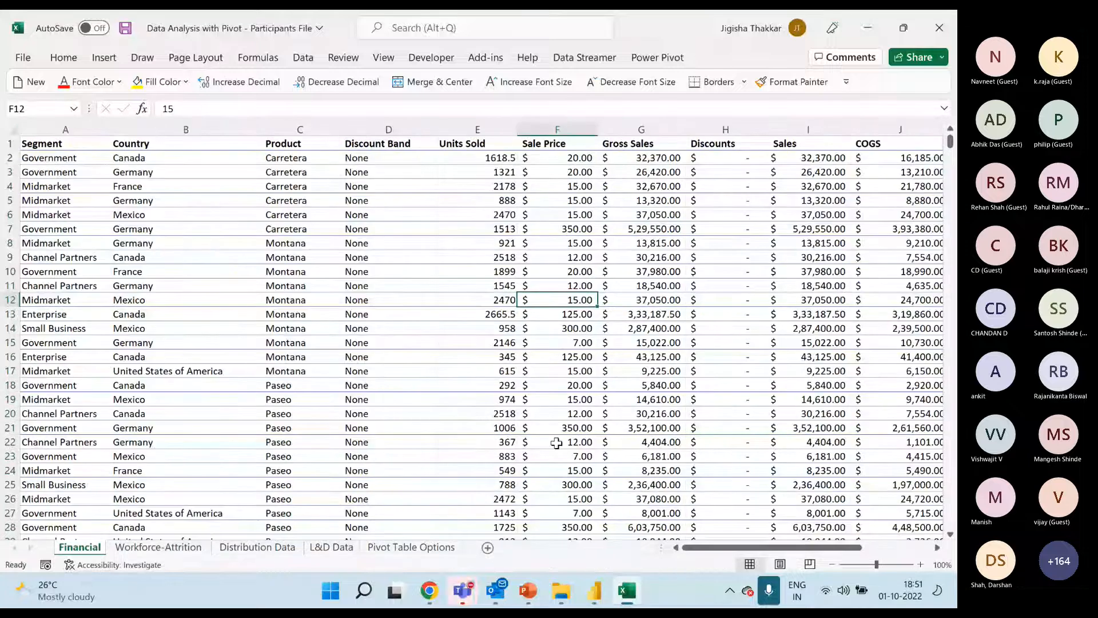
click(413, 331)
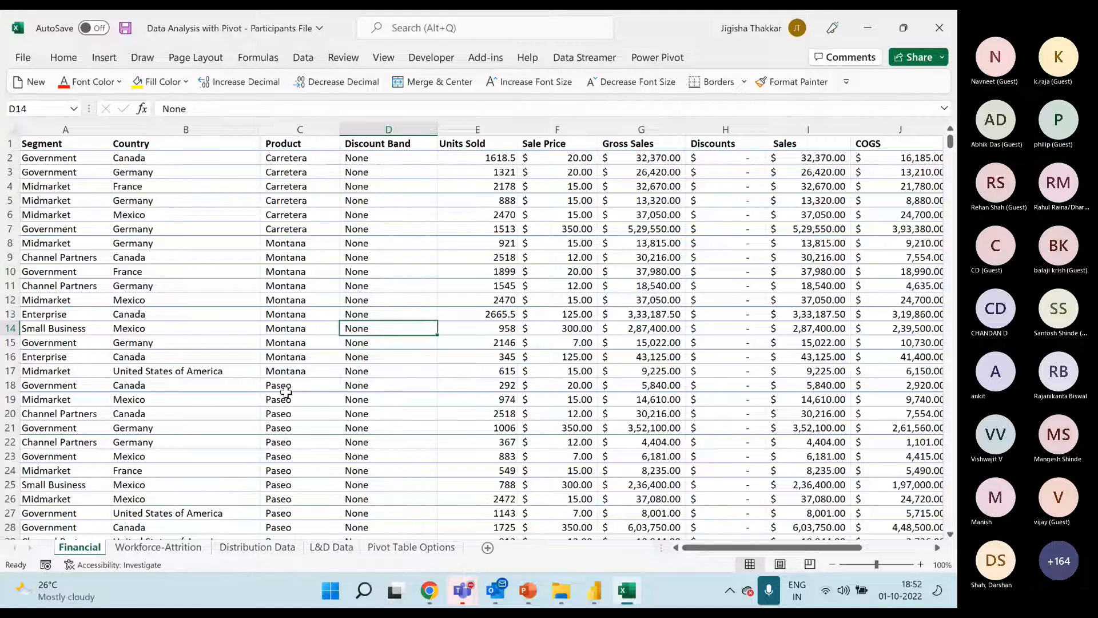
Show the Table command and the Format as Table style gallery without applying either to the data
click(104, 59)
click(337, 232)
click(315, 240)
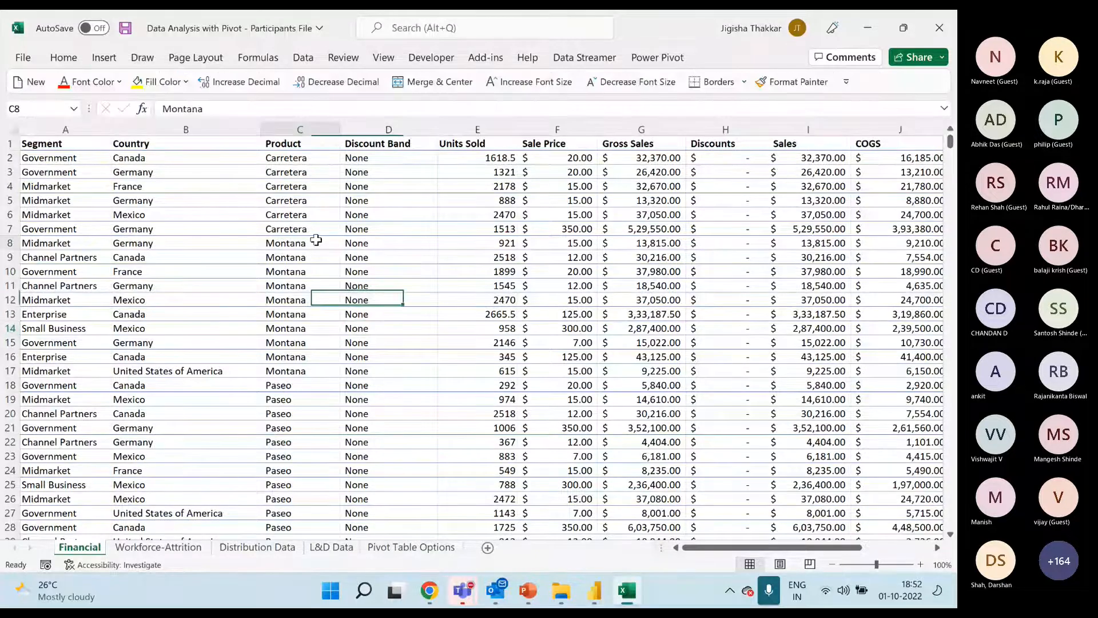
click(104, 58)
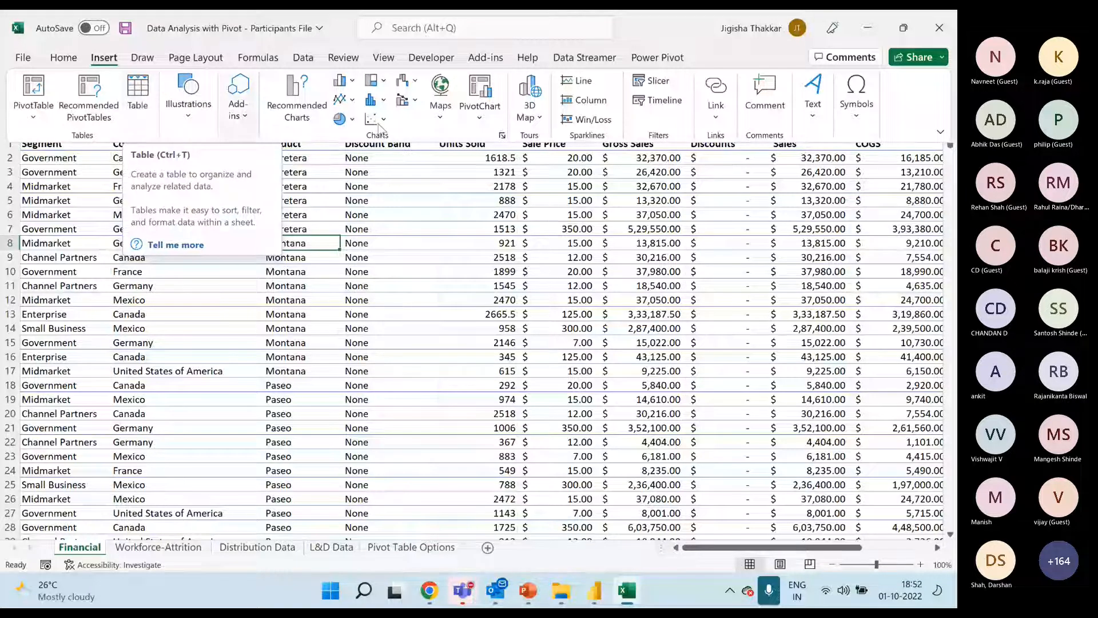
click(277, 174)
click(276, 175)
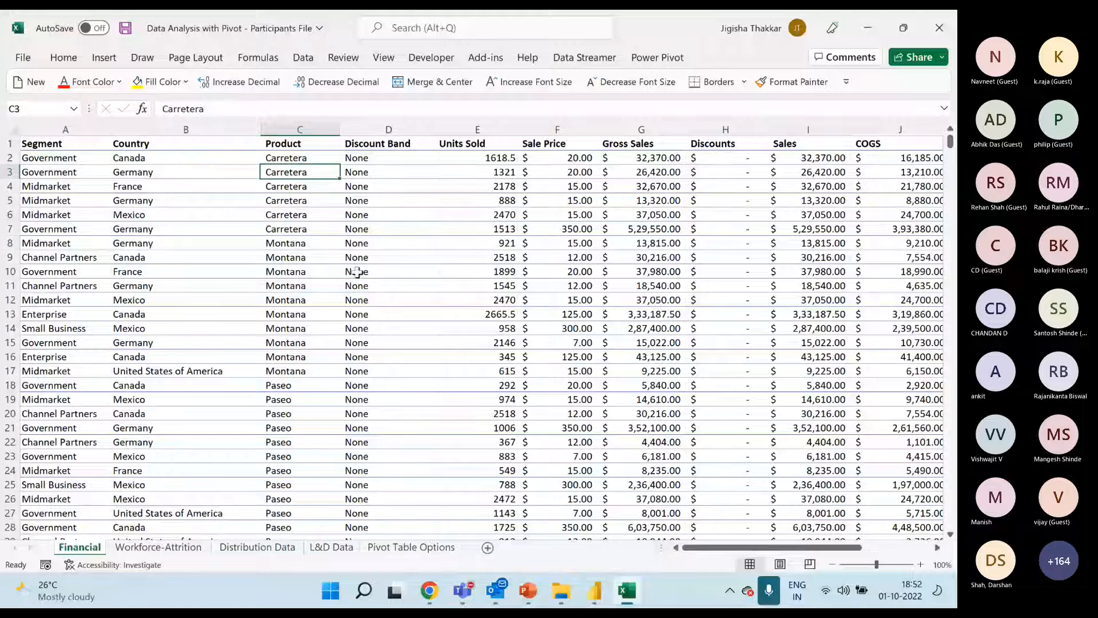
click(103, 58)
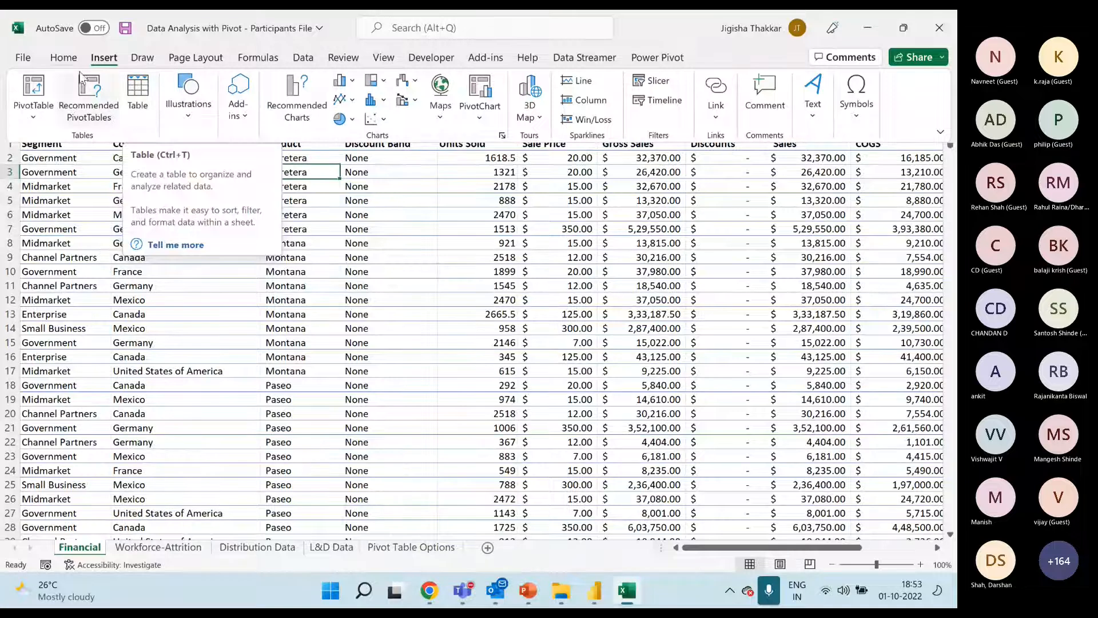
click(64, 57)
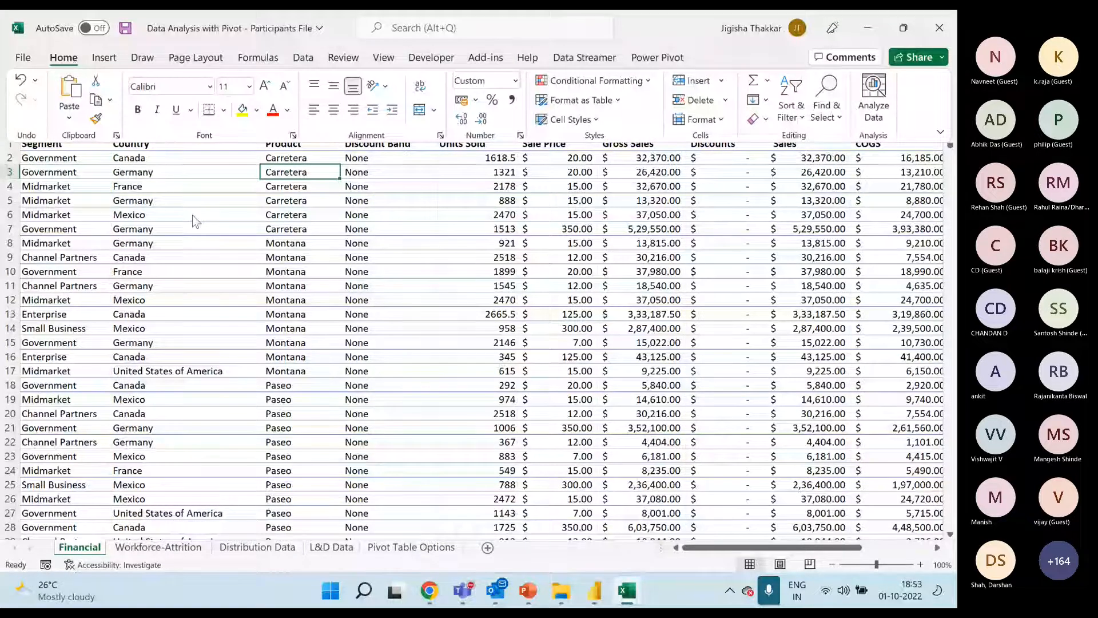
click(615, 101)
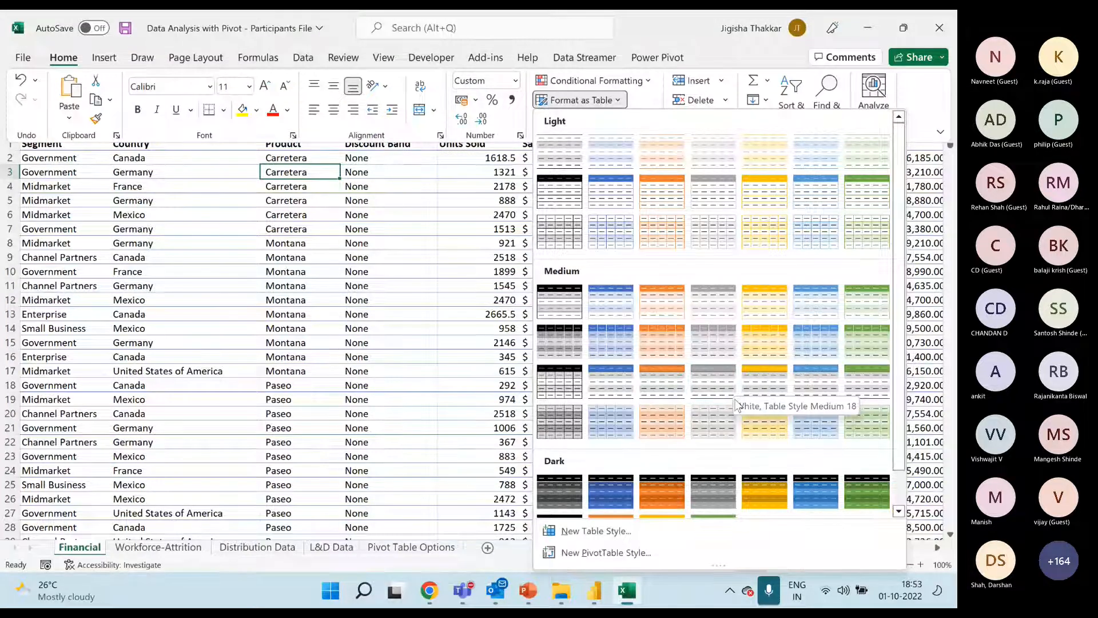
click(107, 64)
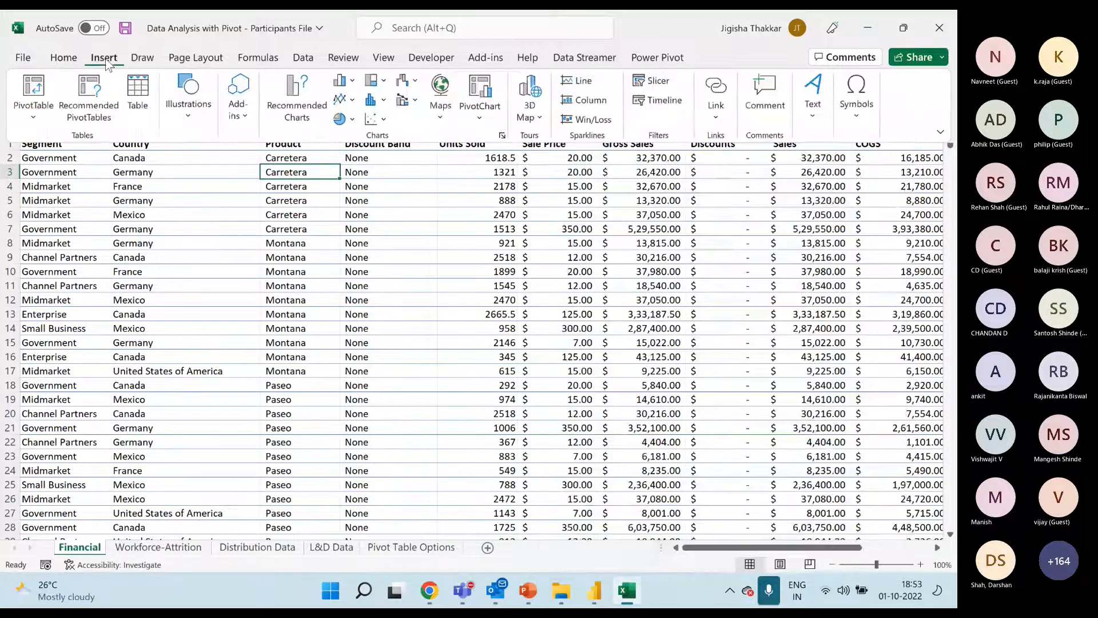
Convert the Financial data range $A$1:$L$807 into a table with headers
click(297, 280)
key(Down)
key(Down)
key(Down)
key(Down)
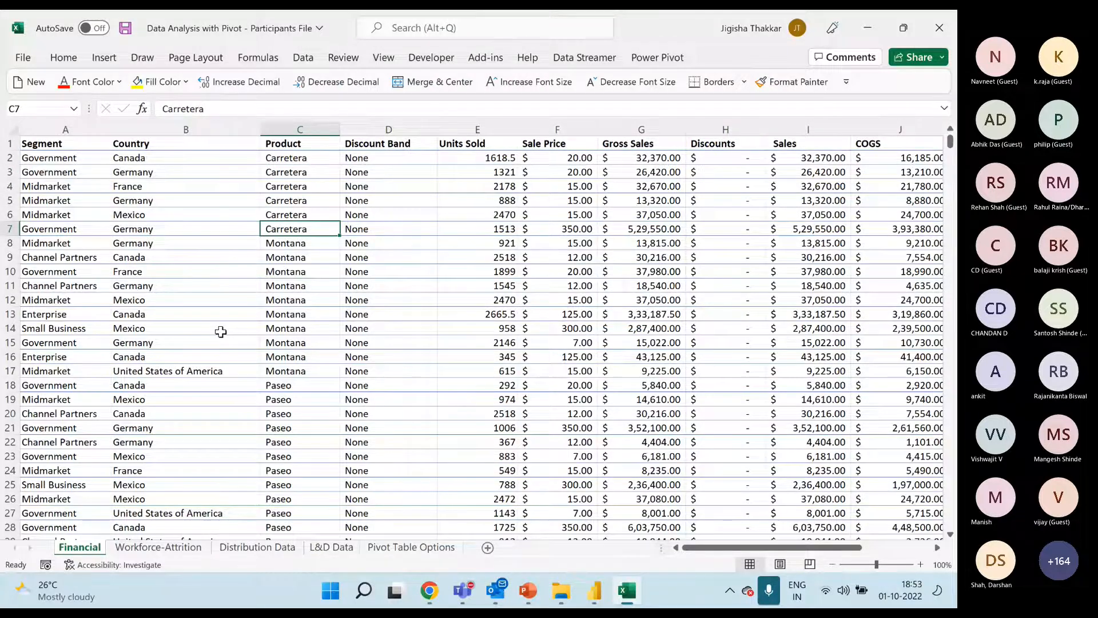
key(ctrl+t)
drag(492, 271, 342, 190)
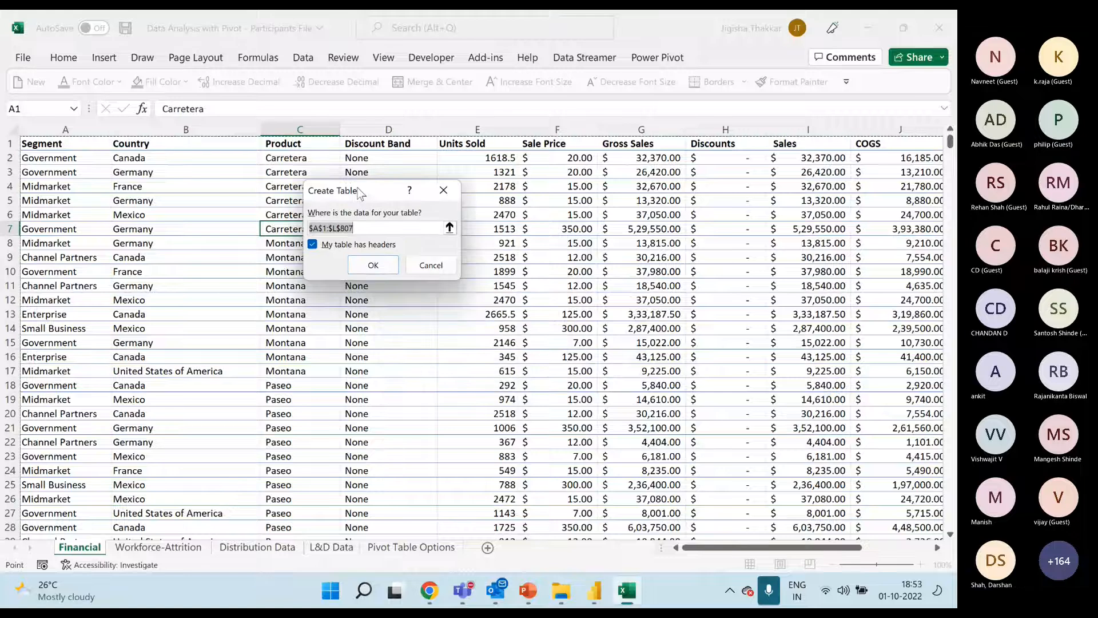
click(366, 229)
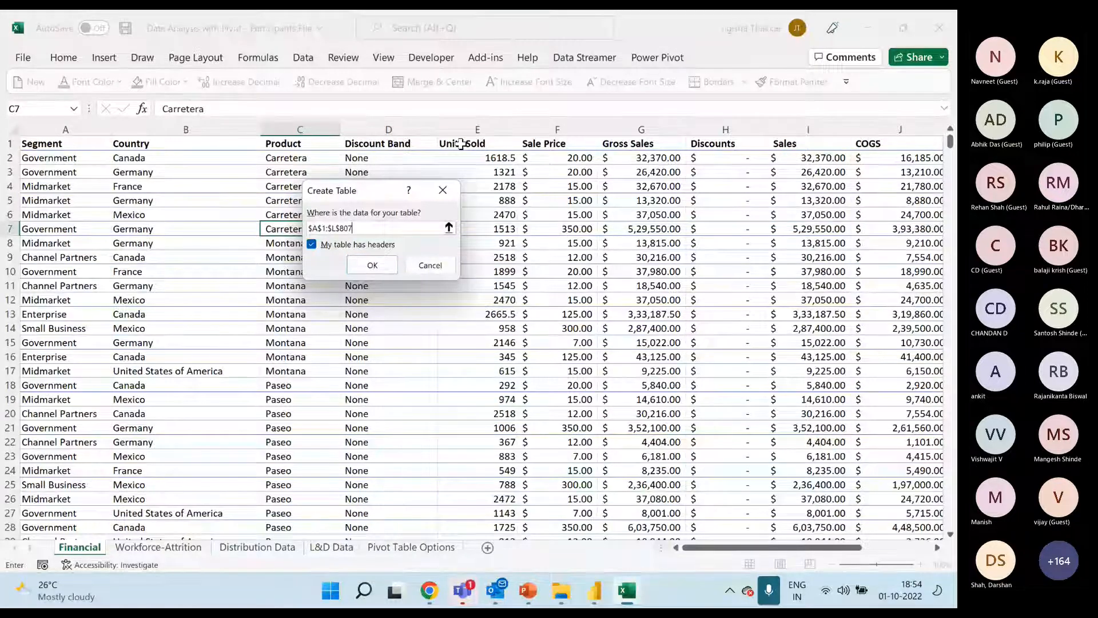
click(372, 265)
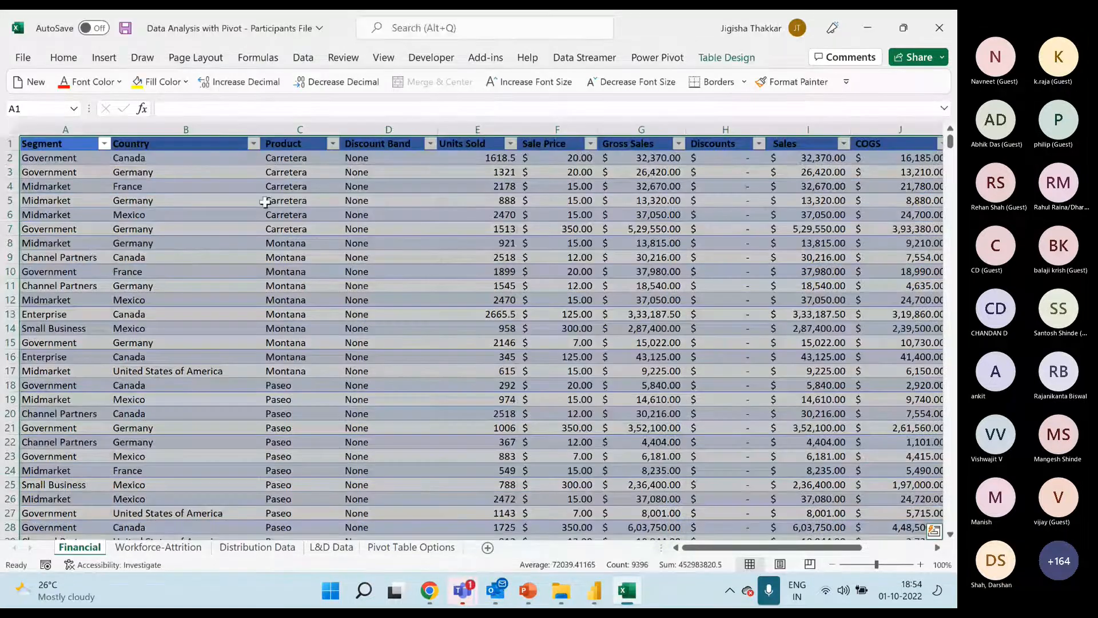
drag(760, 548, 848, 551)
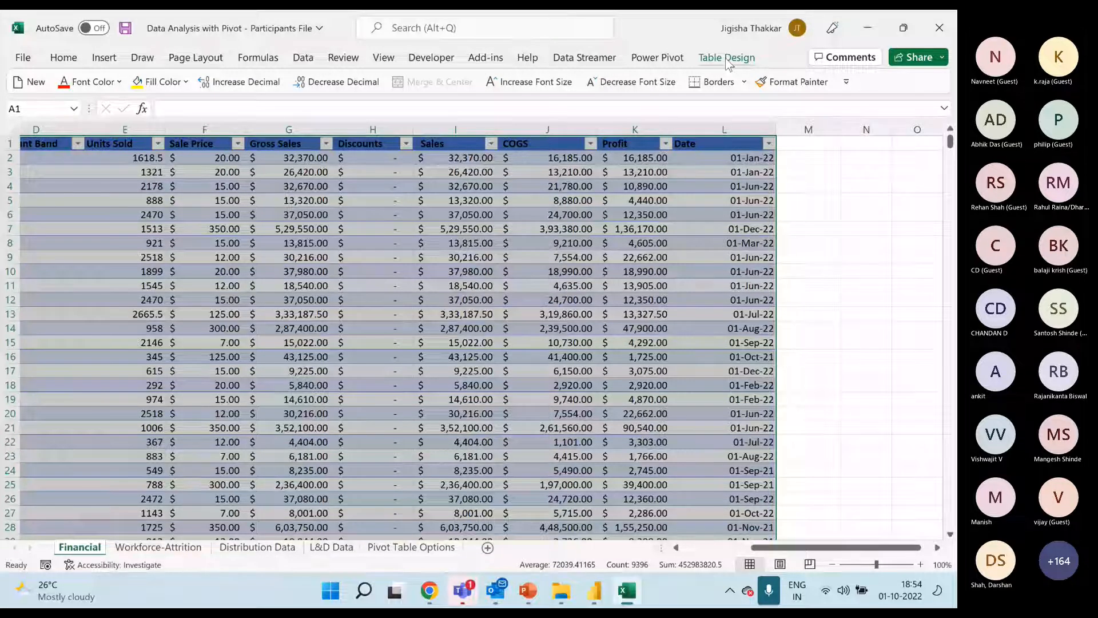
Compare the available commands with a cell outside the table and one inside it selected, and view the blank columns beside Date
click(874, 214)
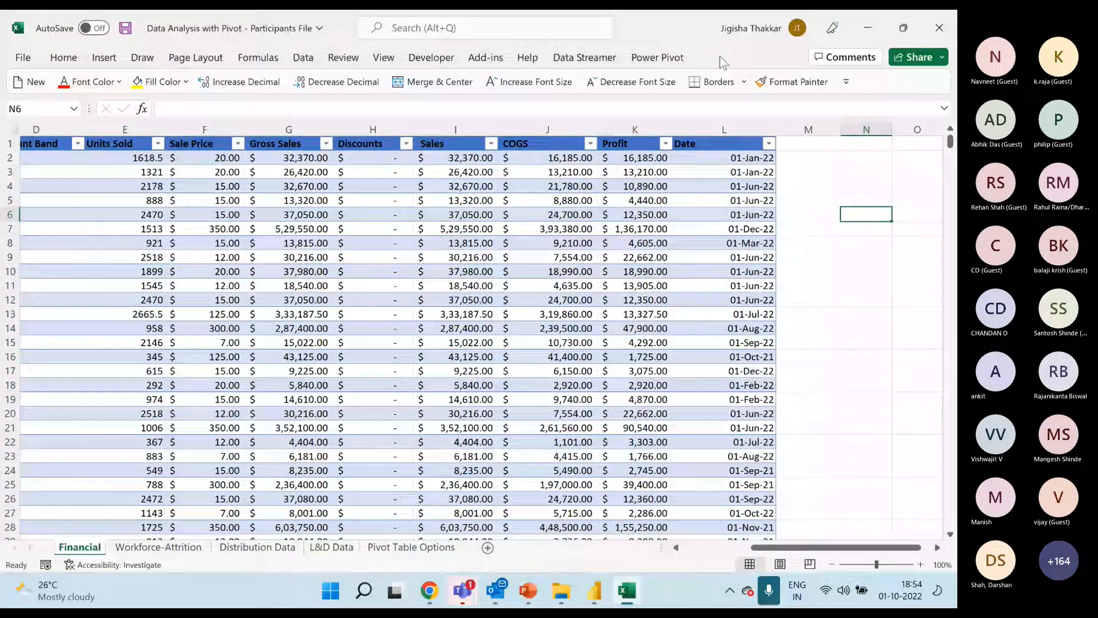
click(607, 240)
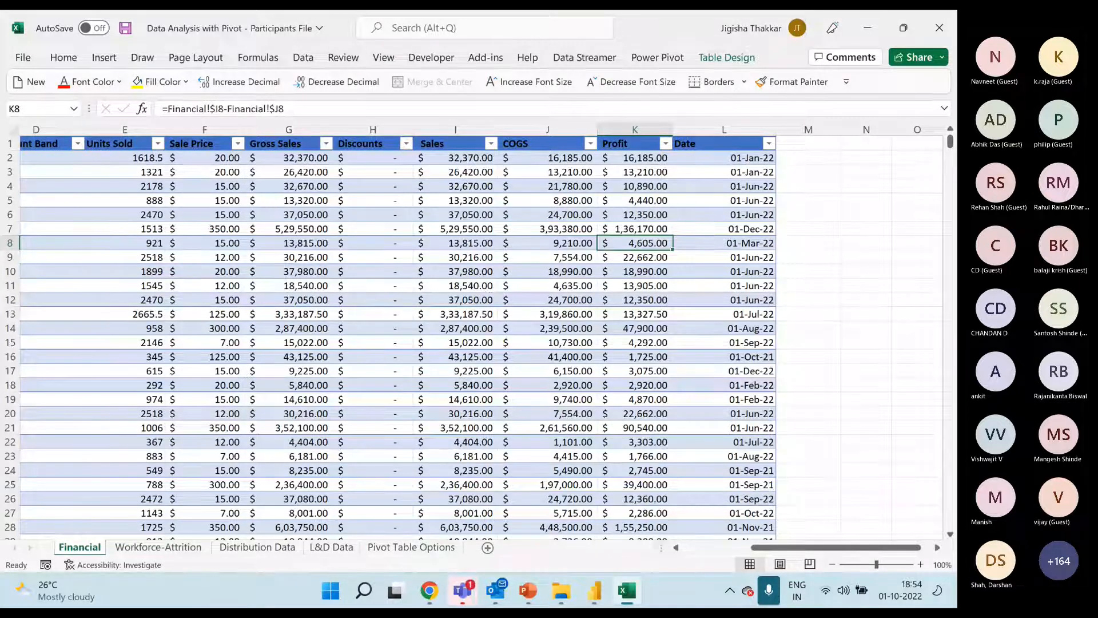
click(937, 548)
click(938, 548)
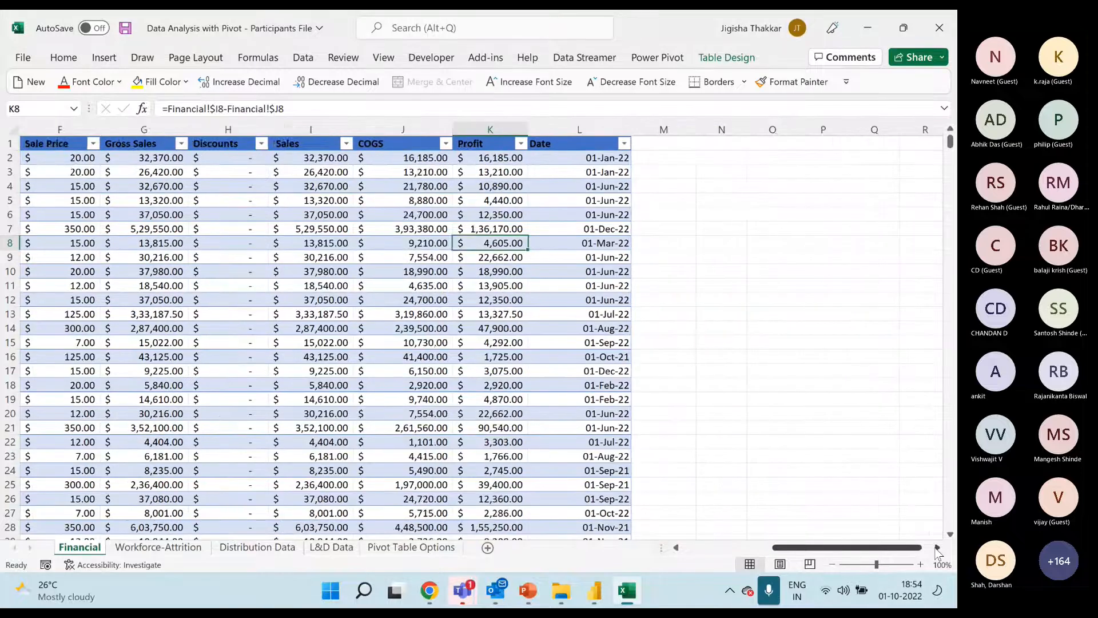
click(937, 547)
click(937, 548)
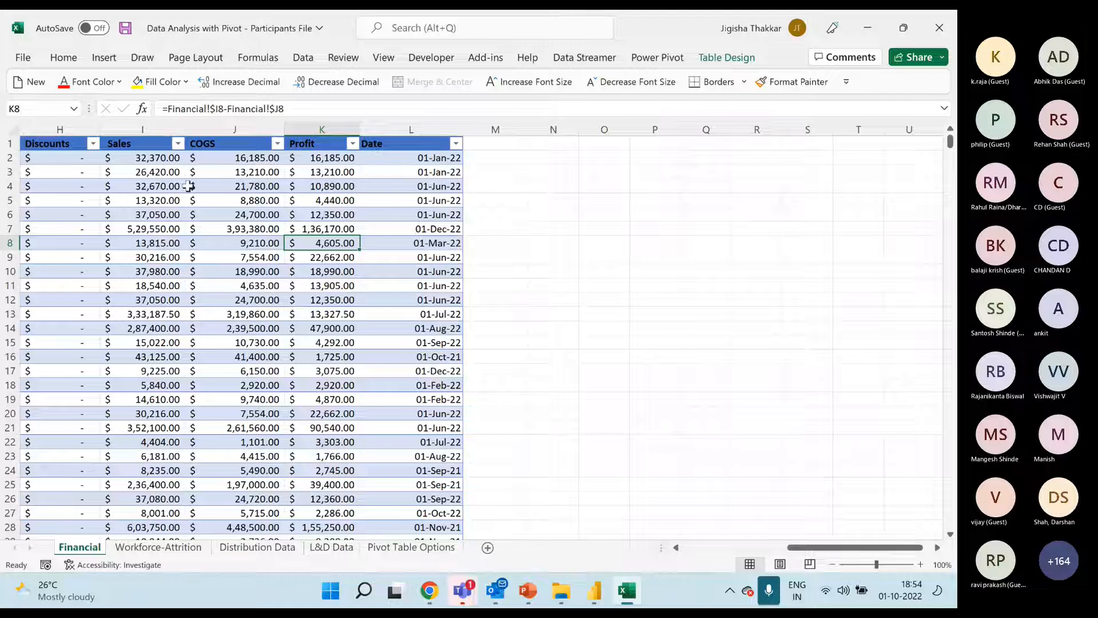
click(210, 214)
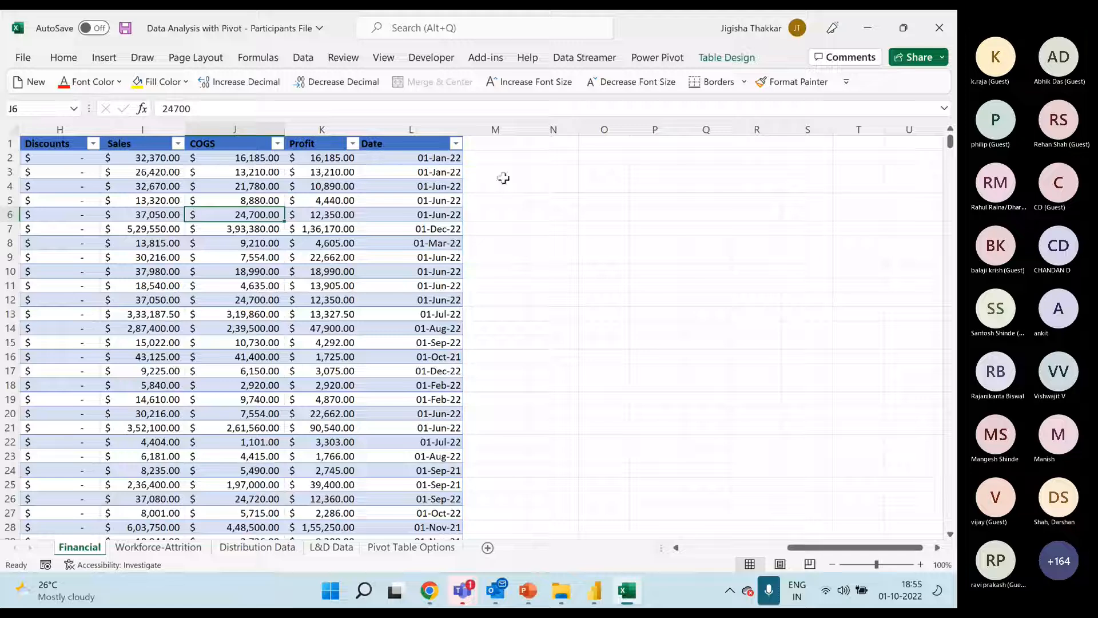
Enter the headers columnsM in M1 and ColumnN in N1, directly beside the table's Date column
click(496, 143)
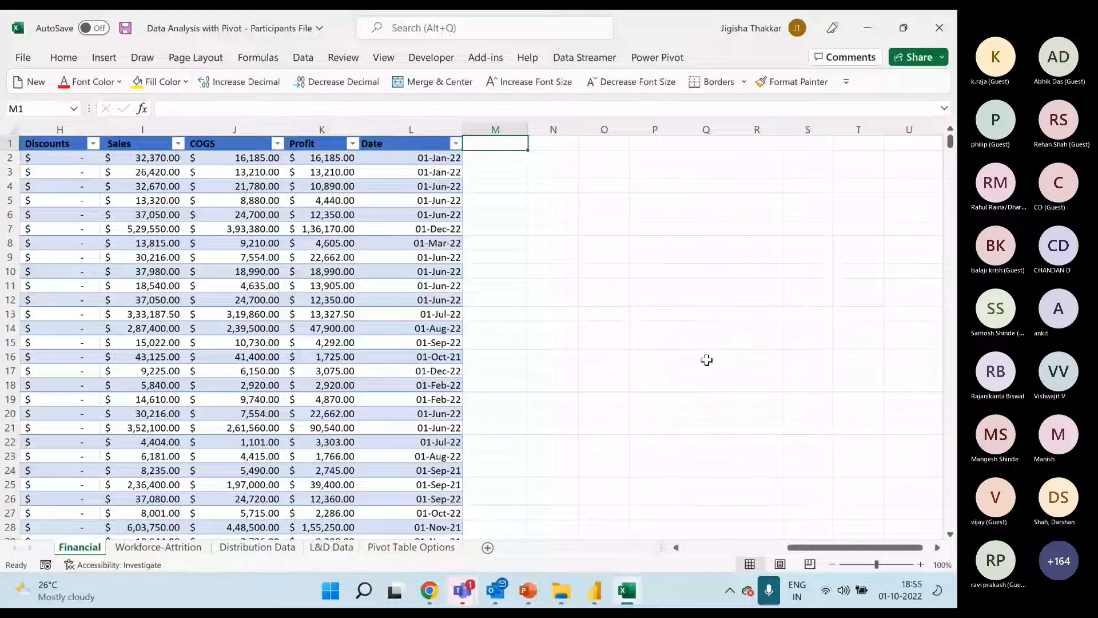
text(columnsM)
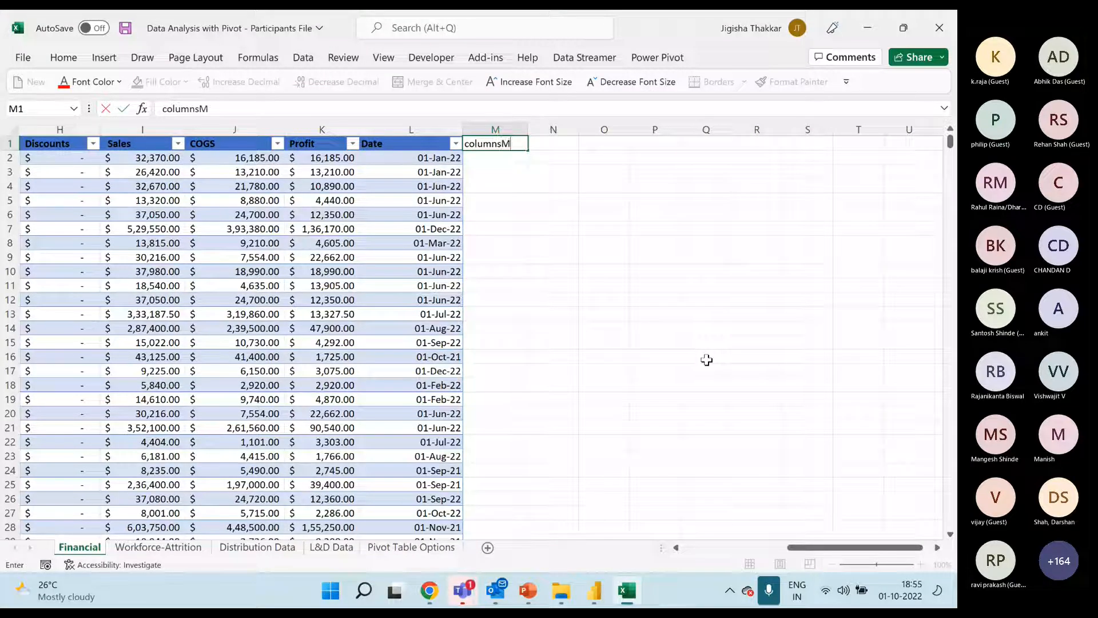
key(Tab)
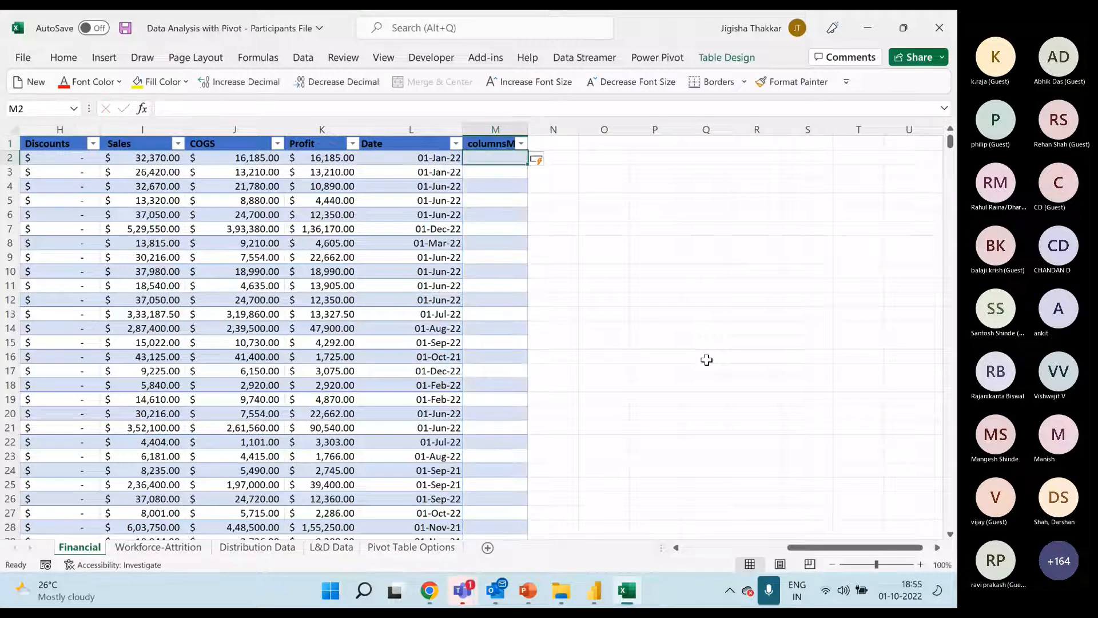
text(ColumnN)
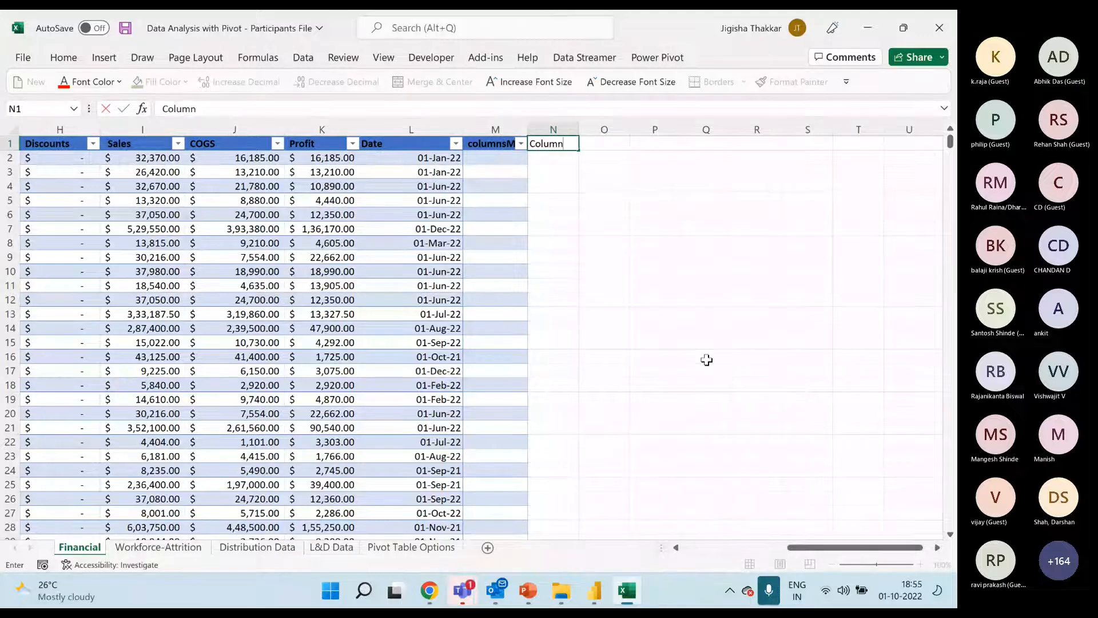
key(Return)
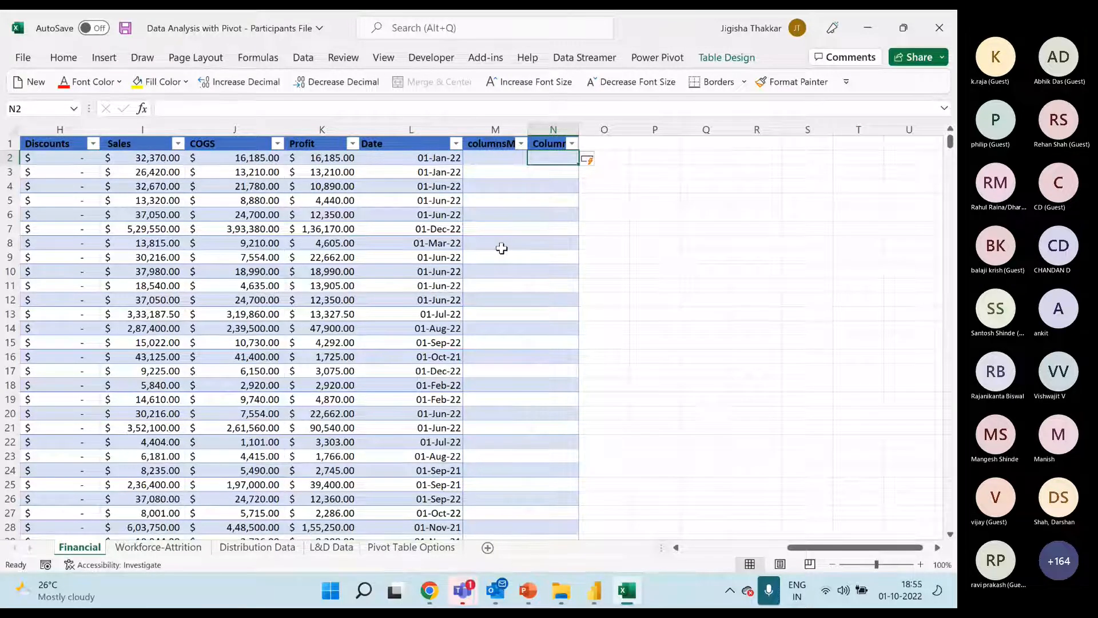
Undo the two header entries added beside the Date column
click(654, 184)
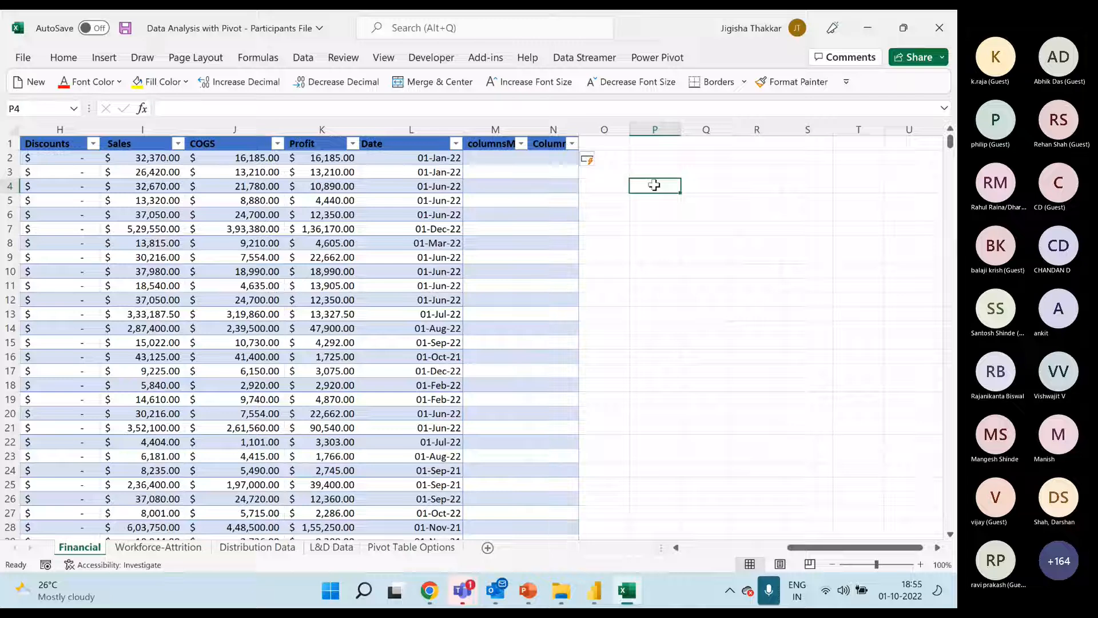
click(394, 193)
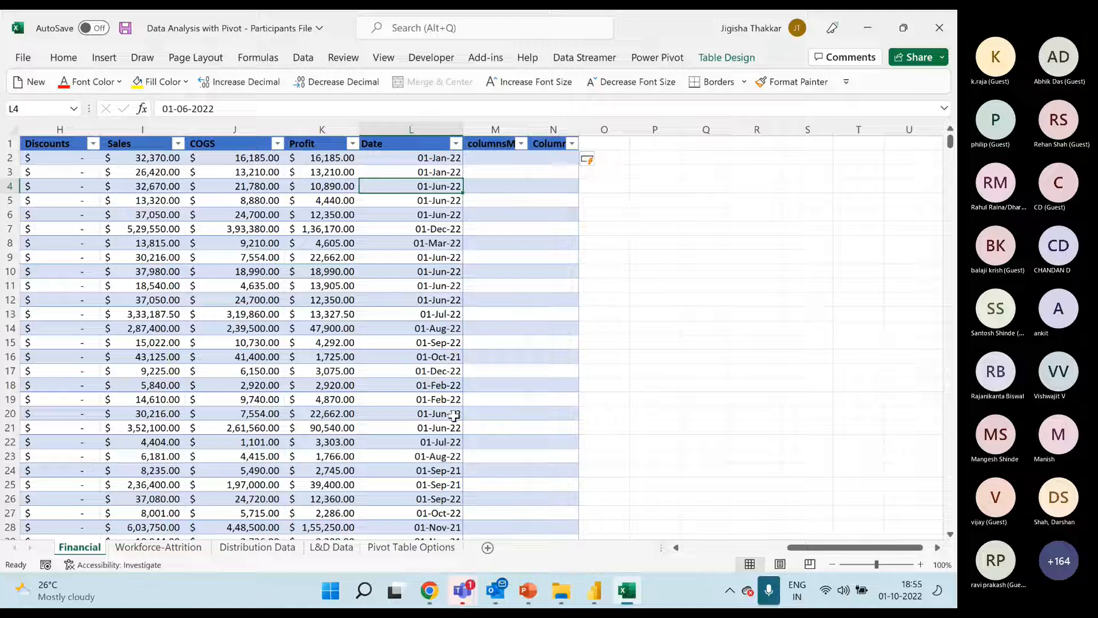
key(ctrl+z)
key(ctrl+z)
key(ctrl+z)
key(ctrl+z)
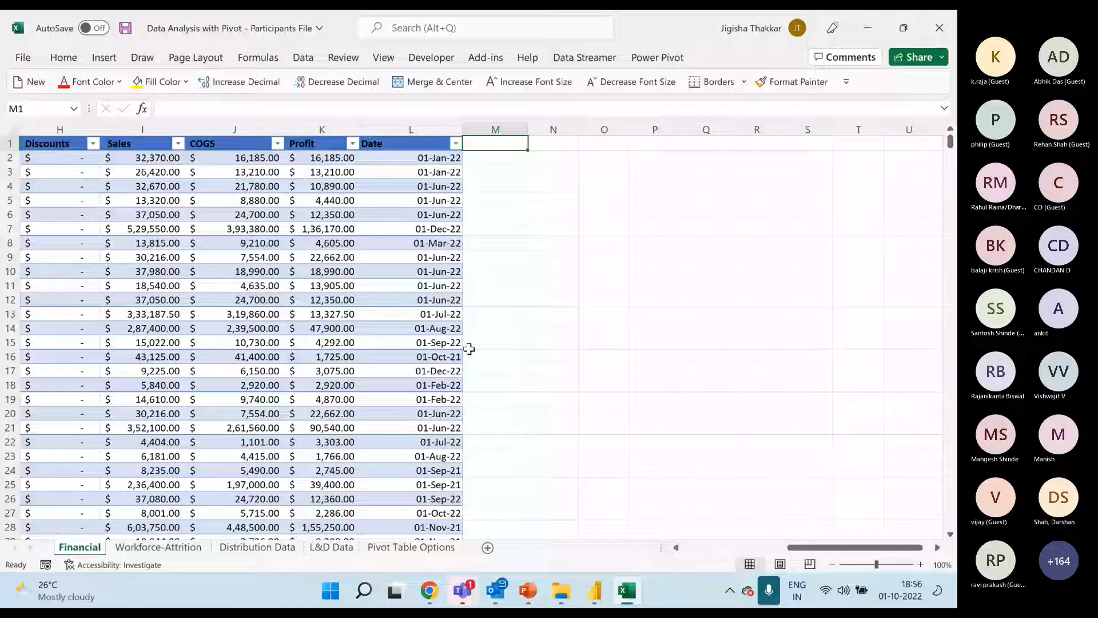
Examine the rows below row 775 and their Gross Sales formulas, down to the table's end at row 807
click(400, 276)
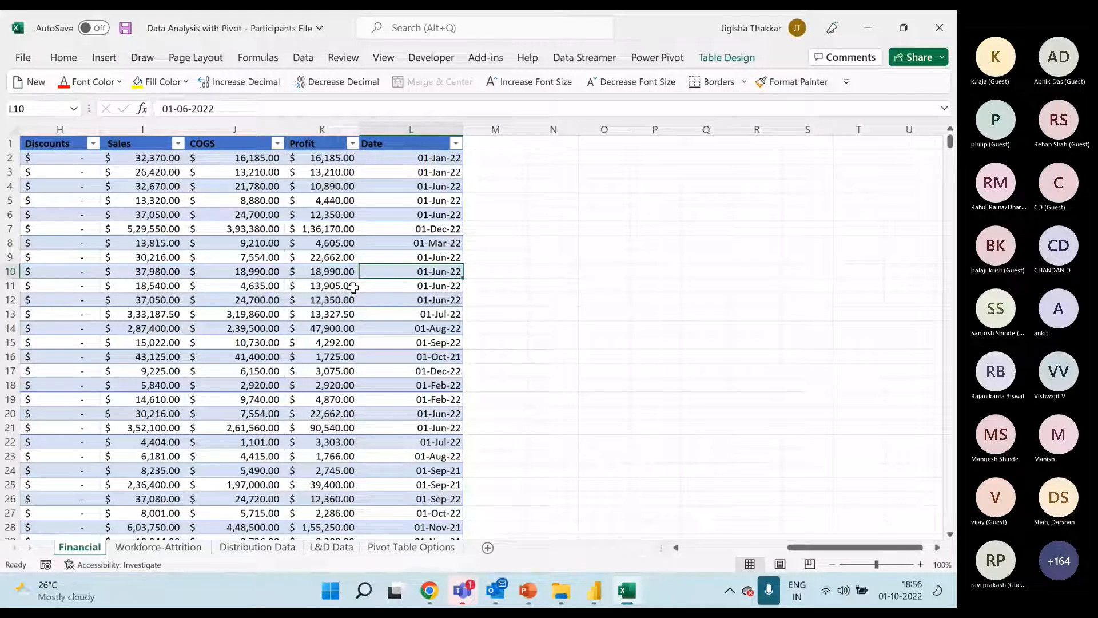
key(ctrl+Down)
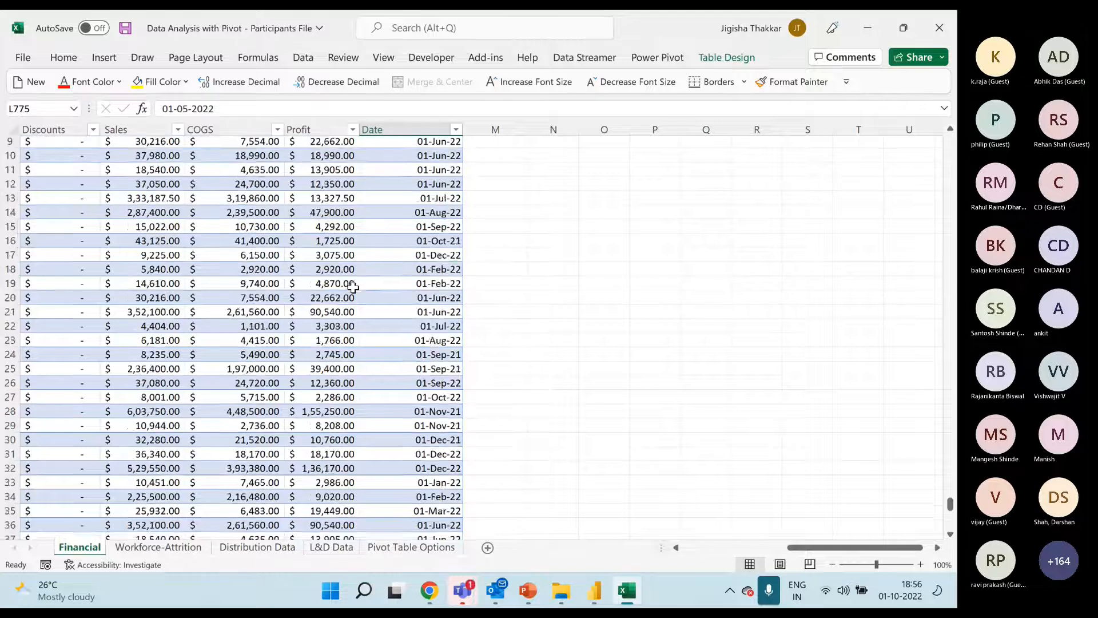
scroll(432, 412, down, 1)
scroll(432, 412, down, 4)
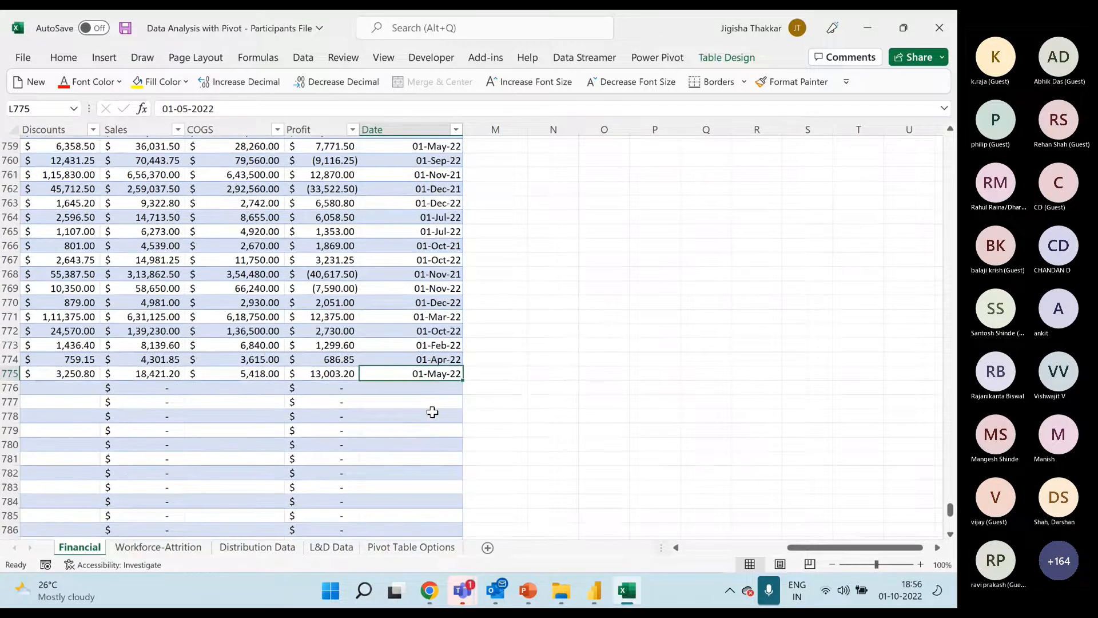
drag(791, 547, 684, 549)
drag(621, 329, 763, 497)
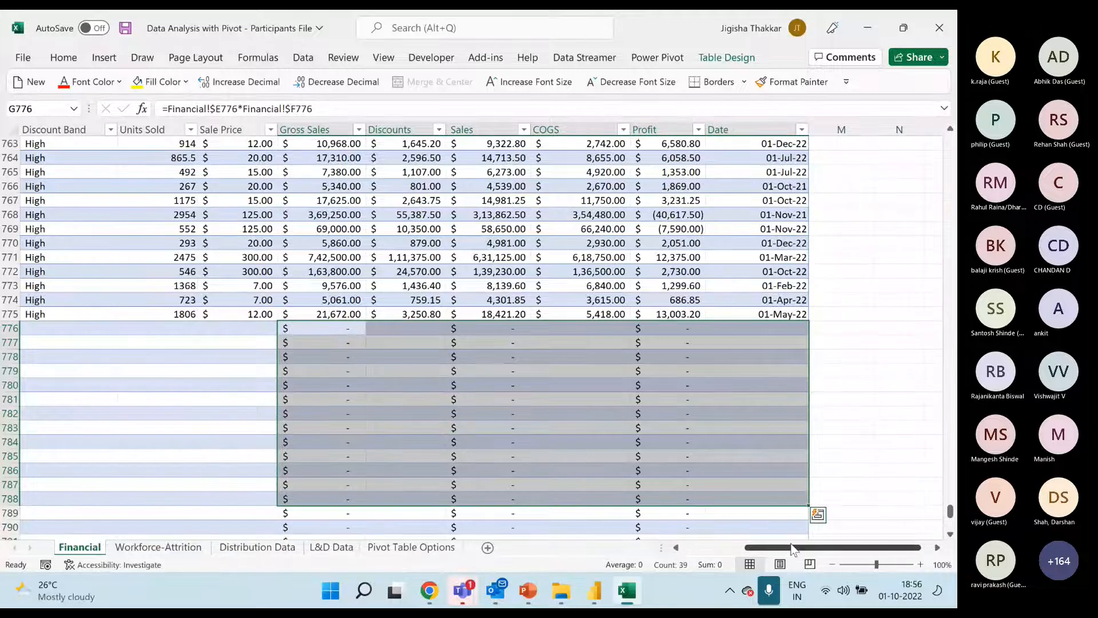
drag(794, 549, 723, 549)
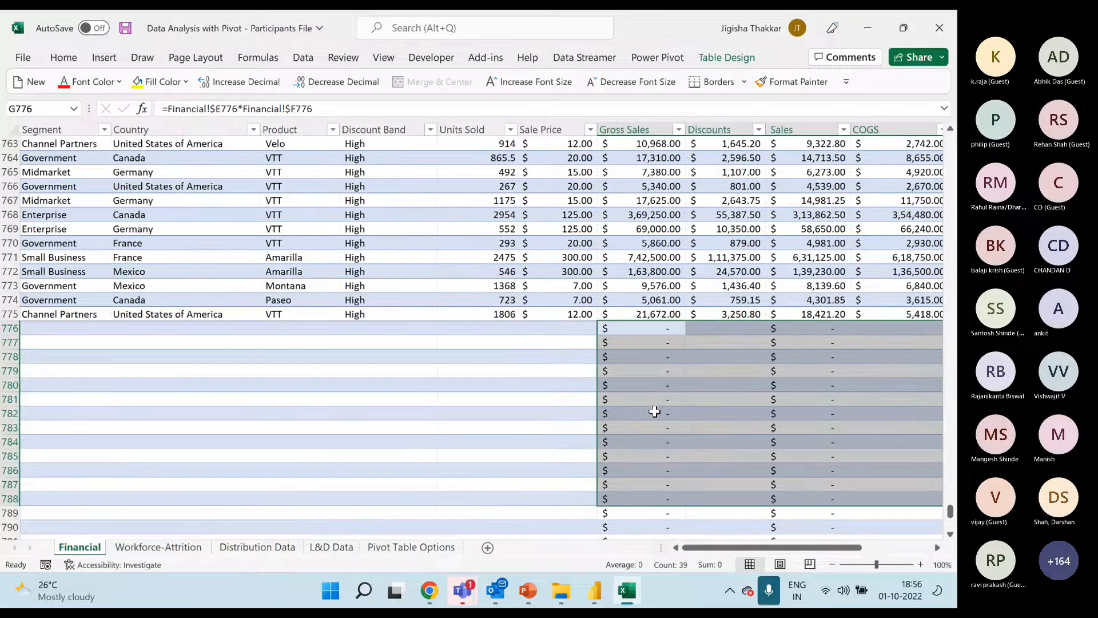
click(655, 411)
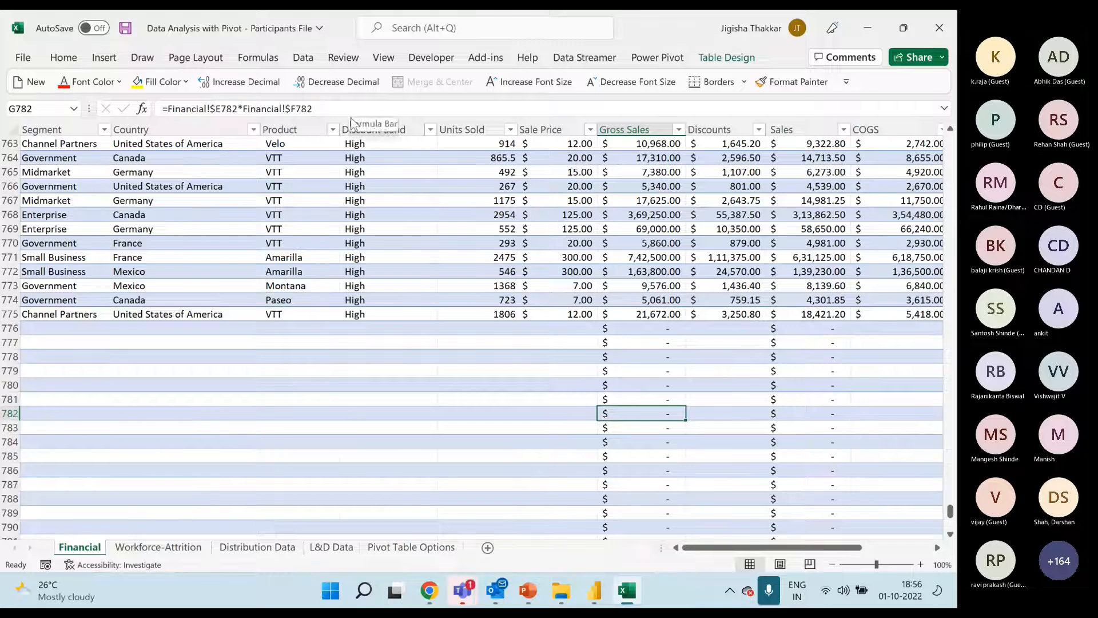
scroll(665, 439, down, 10)
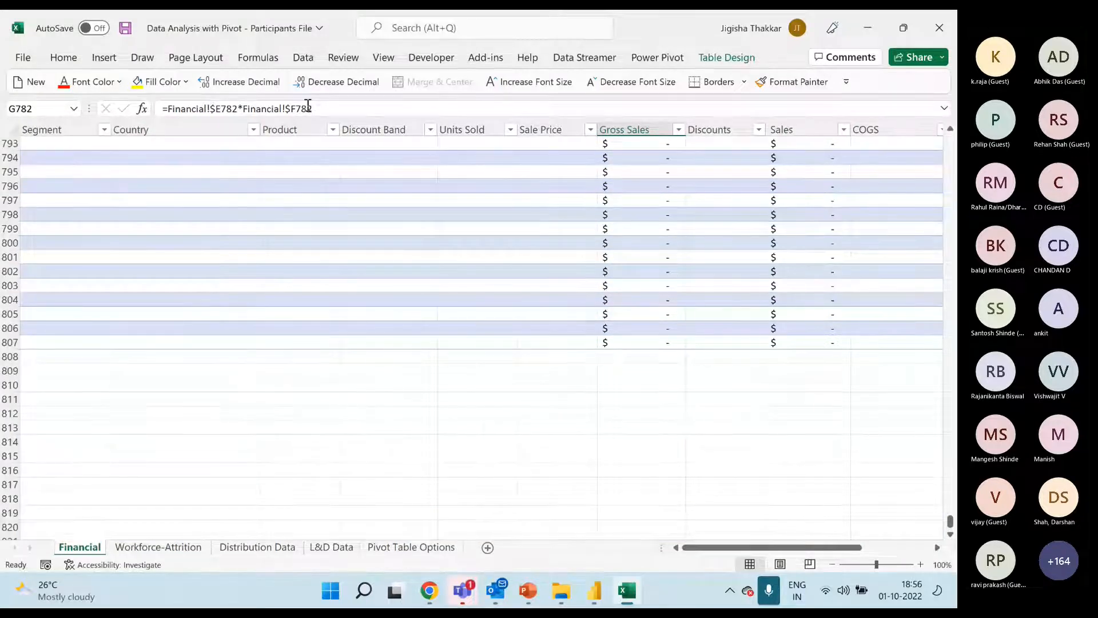
click(640, 342)
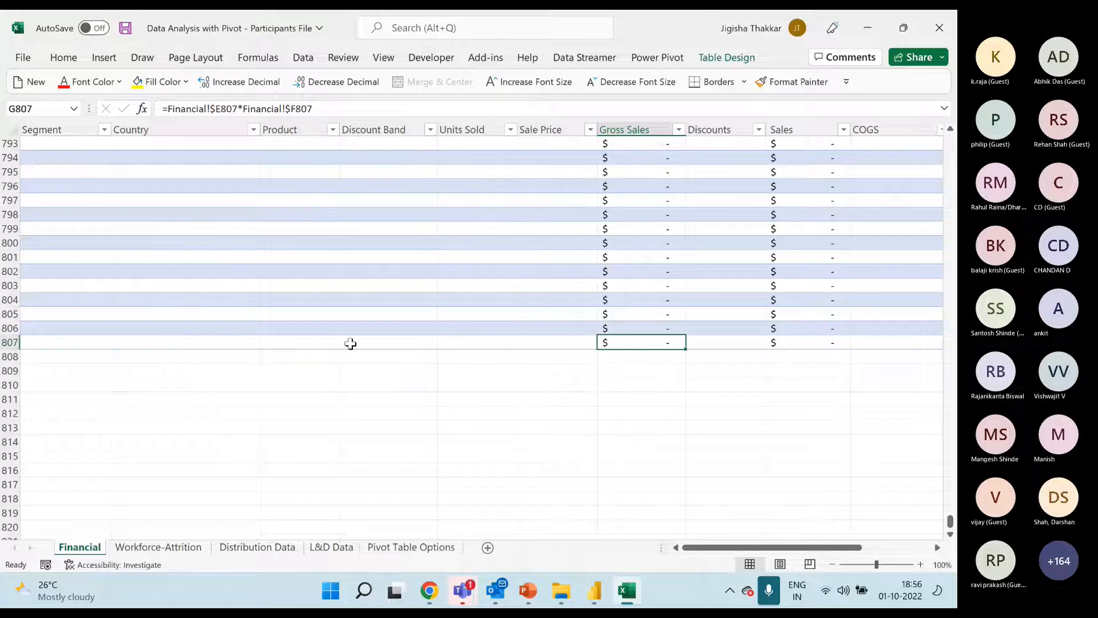
Delete the sheet rows from row 776 onward that hold only formulas and no source data
scroll(343, 332, up, 8)
drag(5, 243, 36, 473)
key(ctrl+minus)
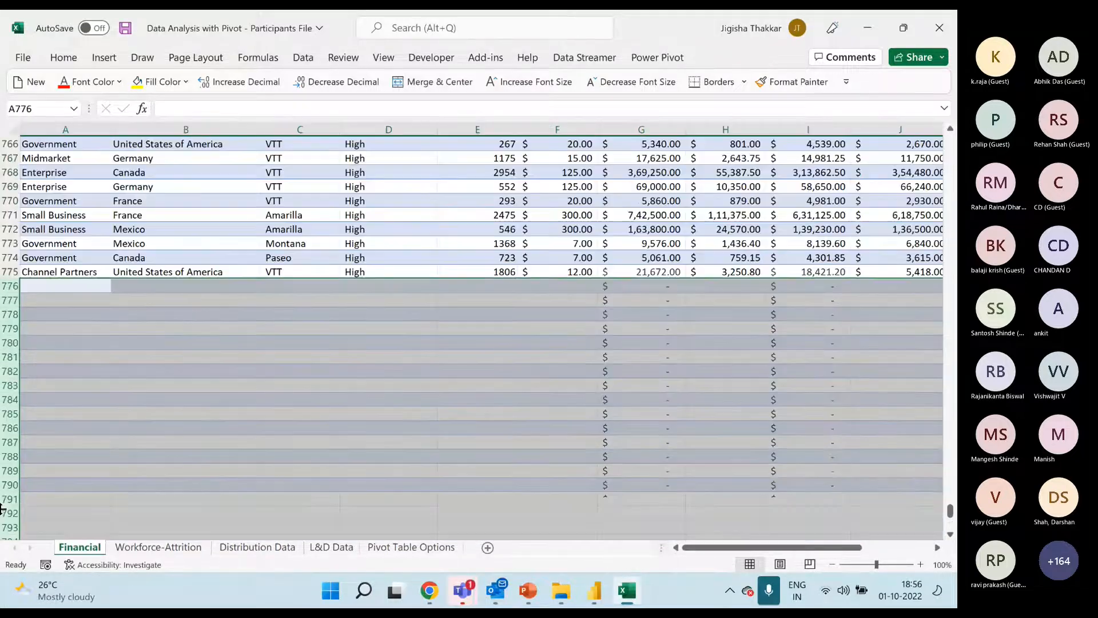
key(Up)
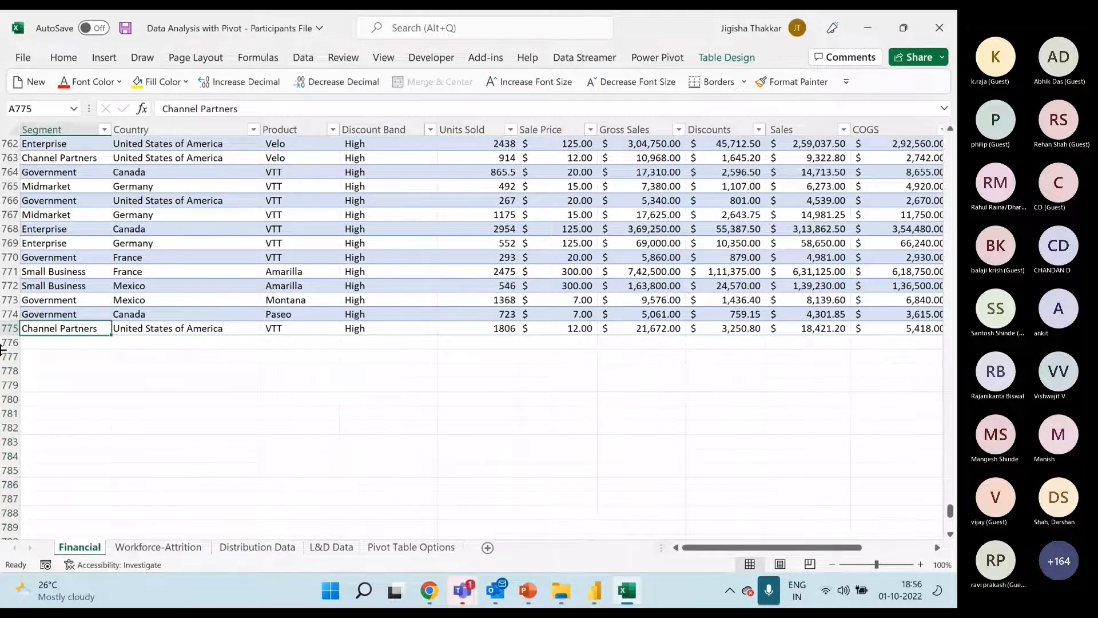
key(Down)
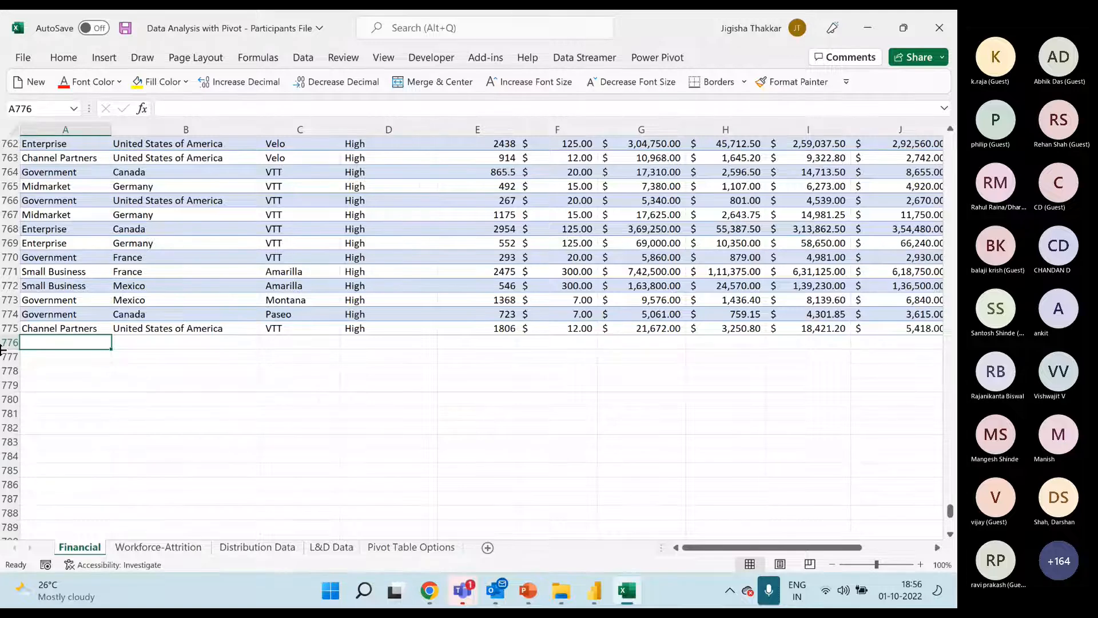
key(Up)
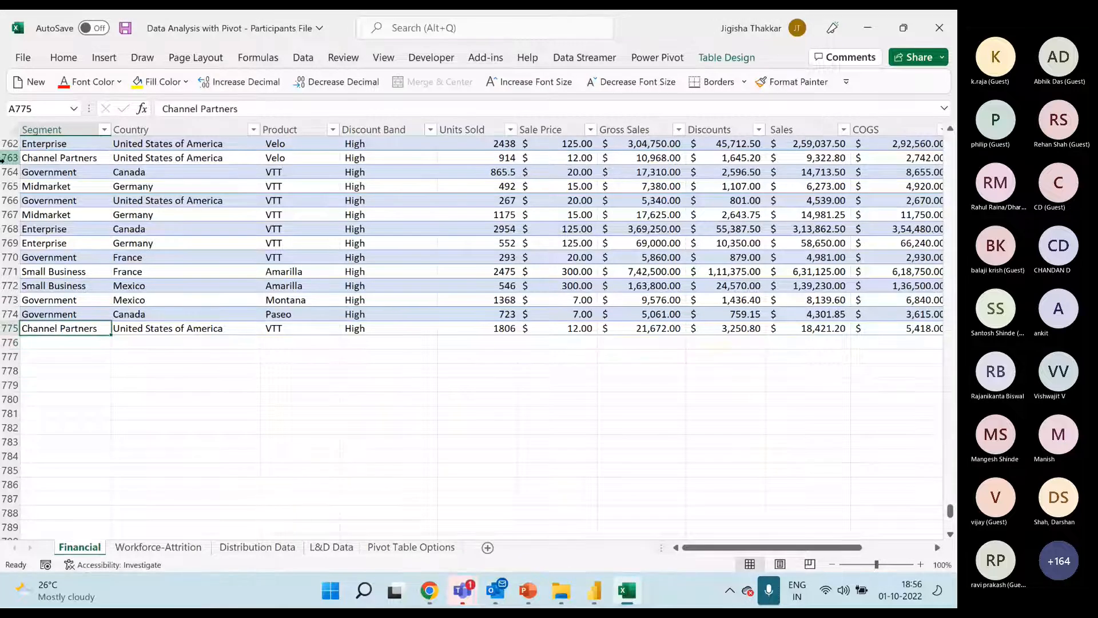
Enter Government in A776 and Channel Partners in A777, directly below the table's last record
key(Down)
text(Government)
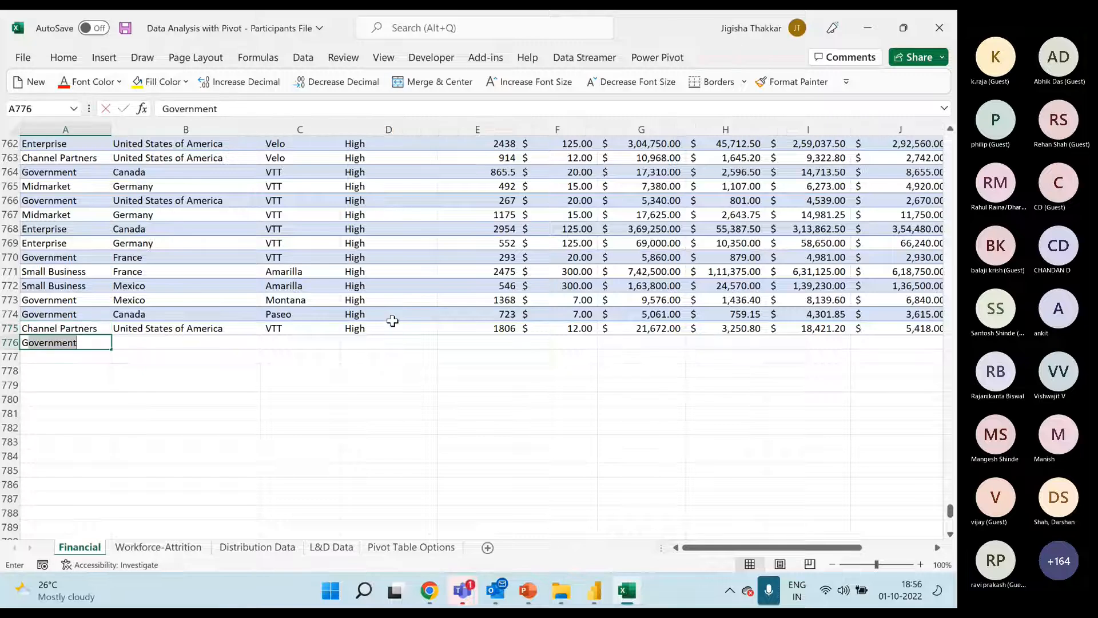
key(Return)
text(C)
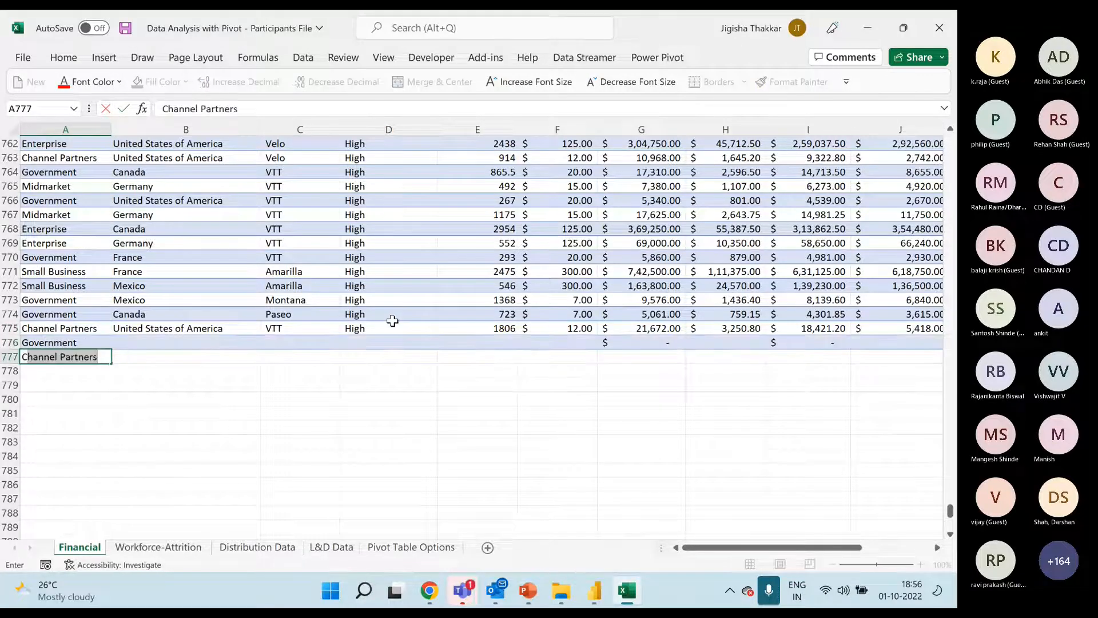
text(ha)
key(Return)
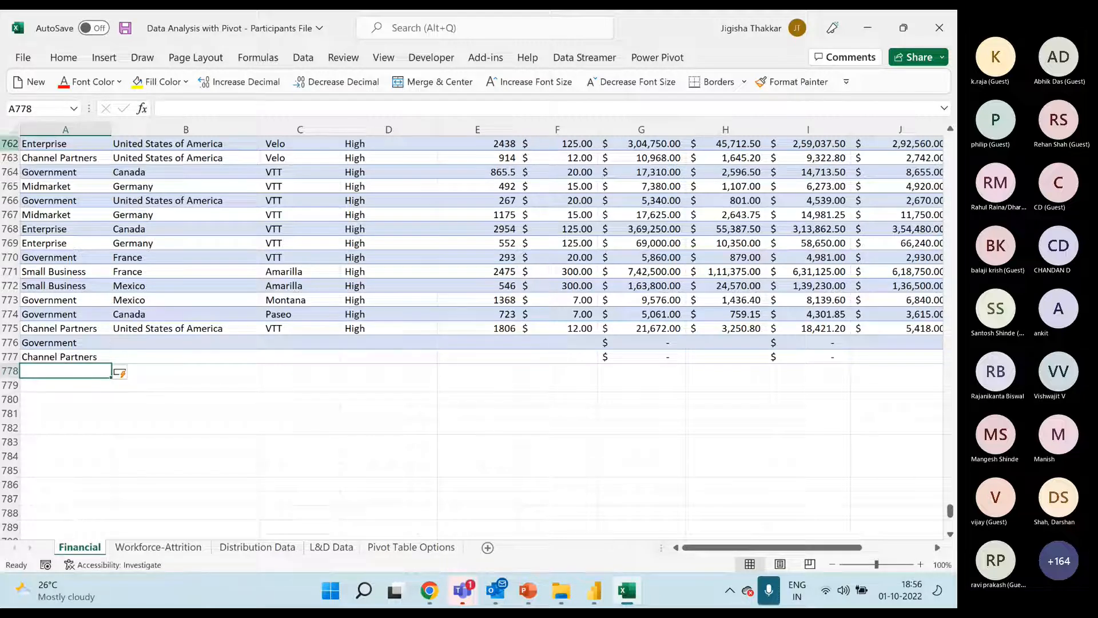
Copy rows 763 to 770 and paste them below the table, starting at A778
drag(14, 162, 11, 258)
key(ctrl+c)
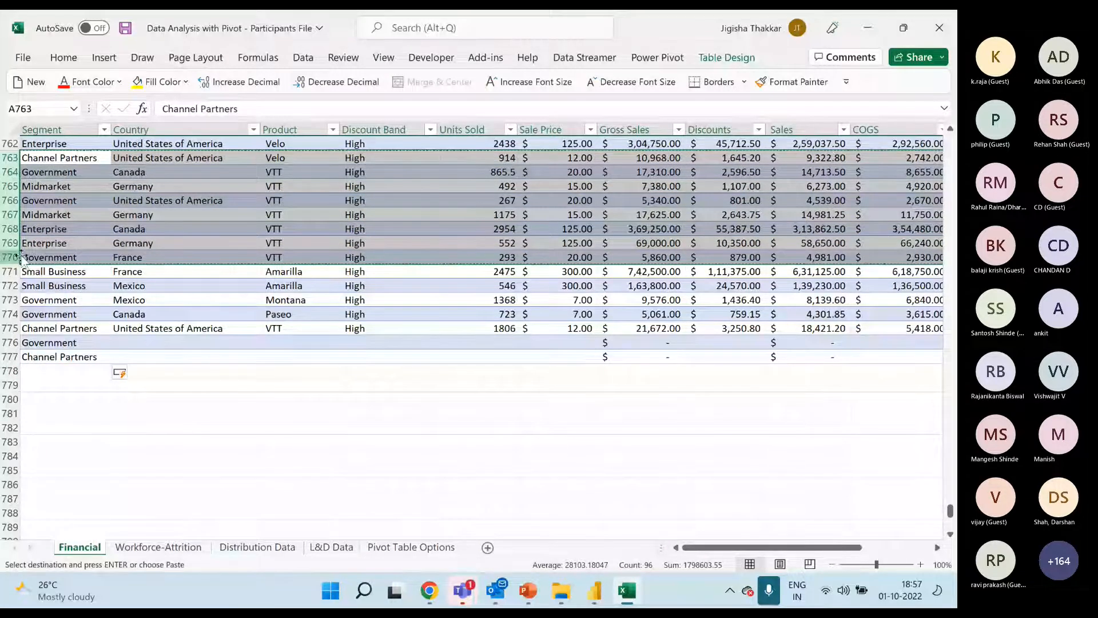
click(92, 372)
key(ctrl+v)
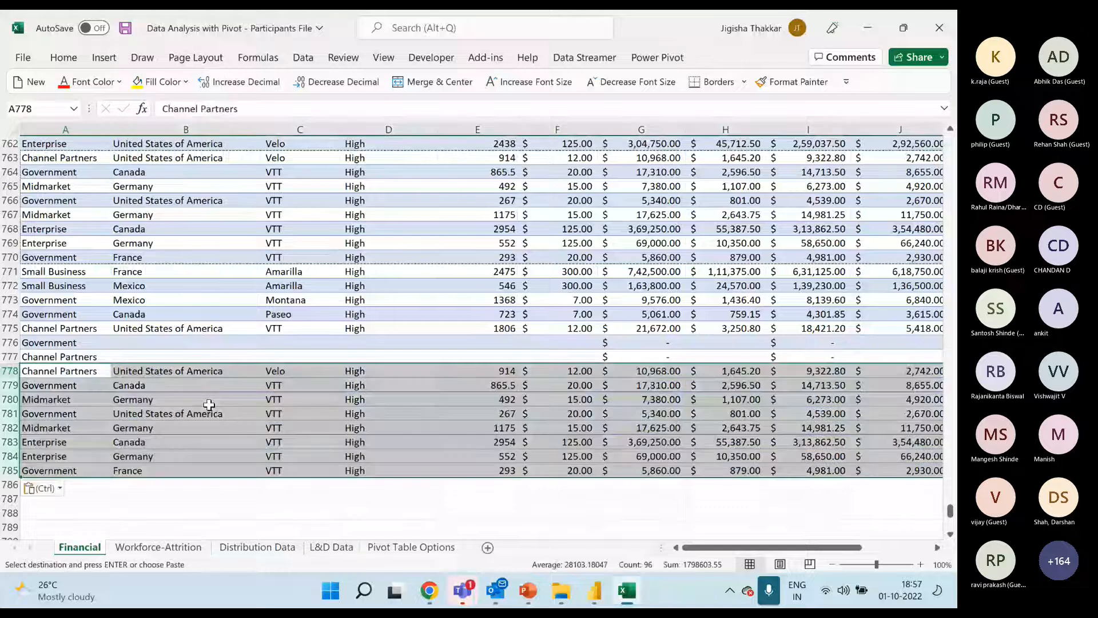
click(209, 405)
click(76, 368)
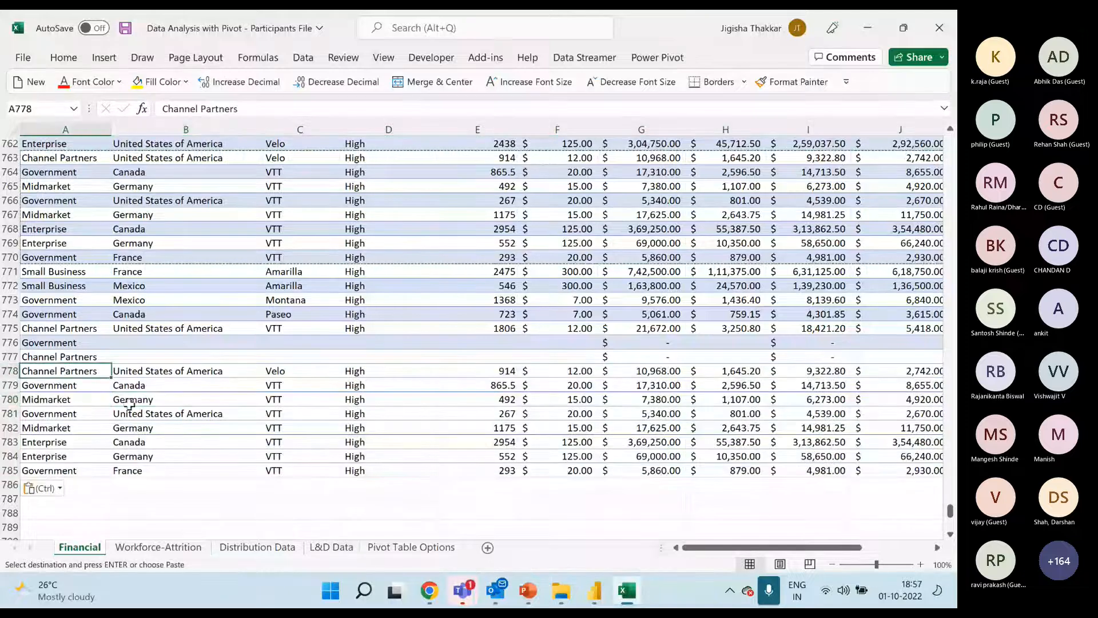
click(465, 442)
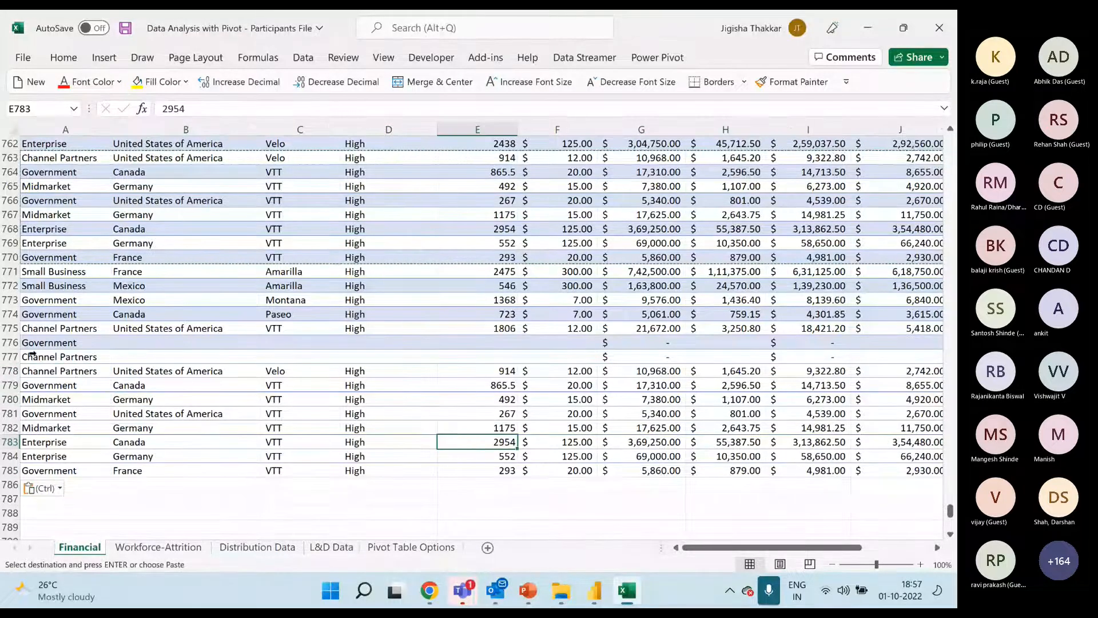
Check where the table ends around row 777, from the Segment column across to the blank Date cells
click(92, 356)
drag(762, 547, 829, 549)
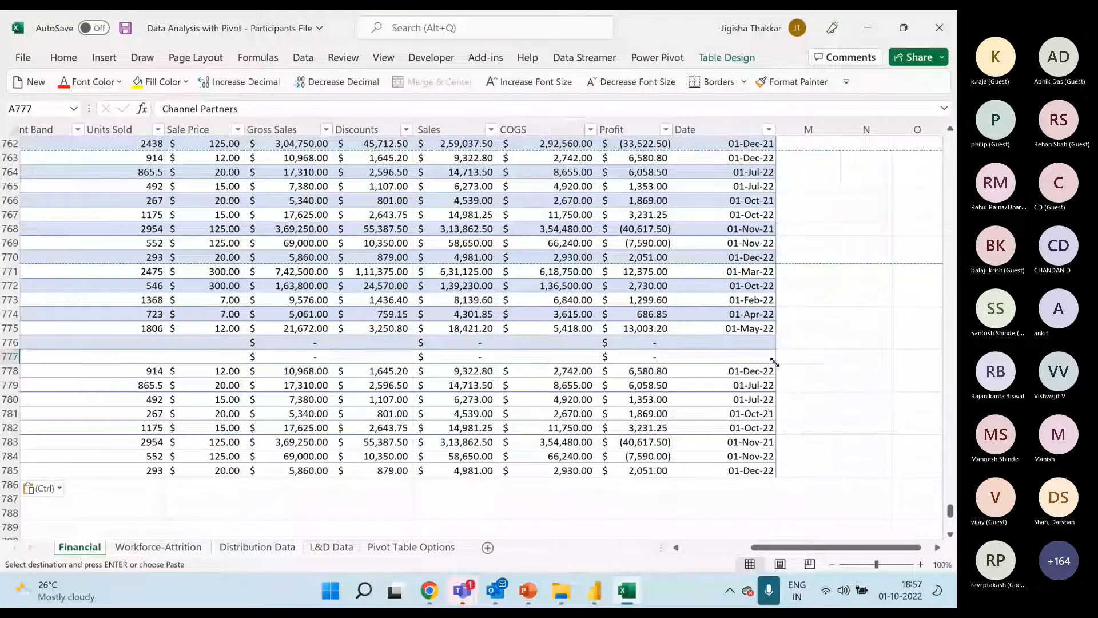
drag(691, 343, 692, 357)
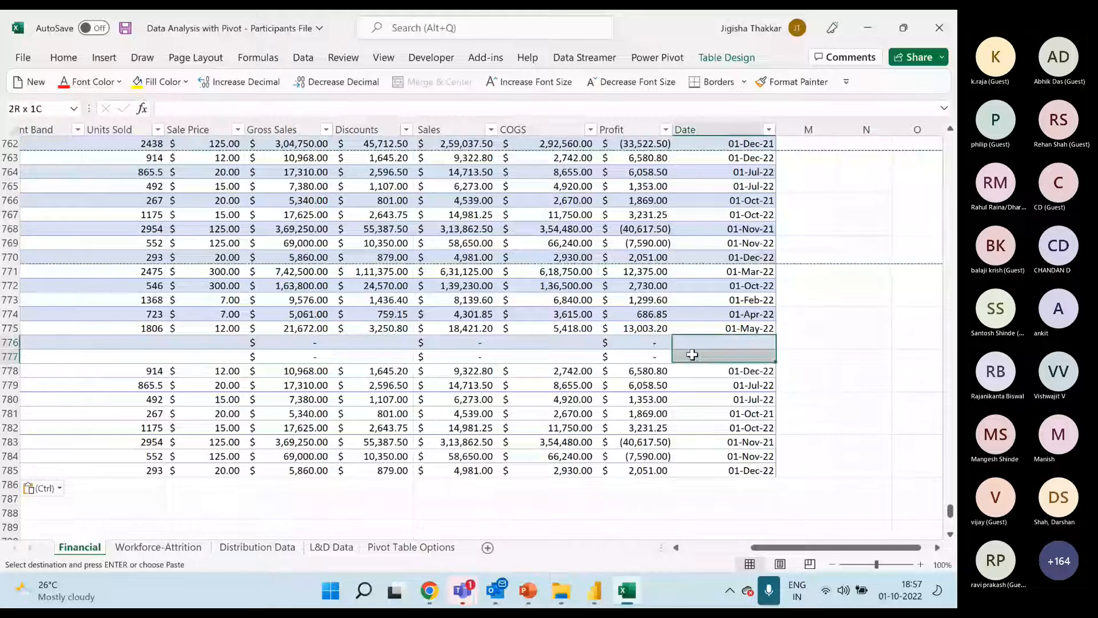
click(804, 354)
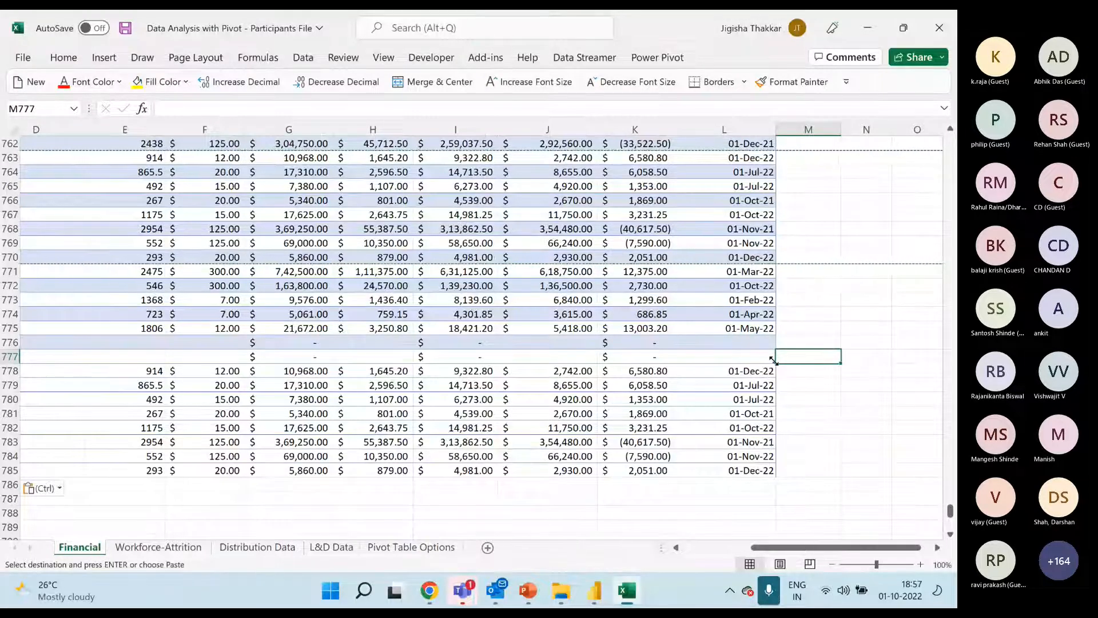
Extend the table's lower boundary down to row 785 to take in the pasted records
drag(773, 359, 773, 478)
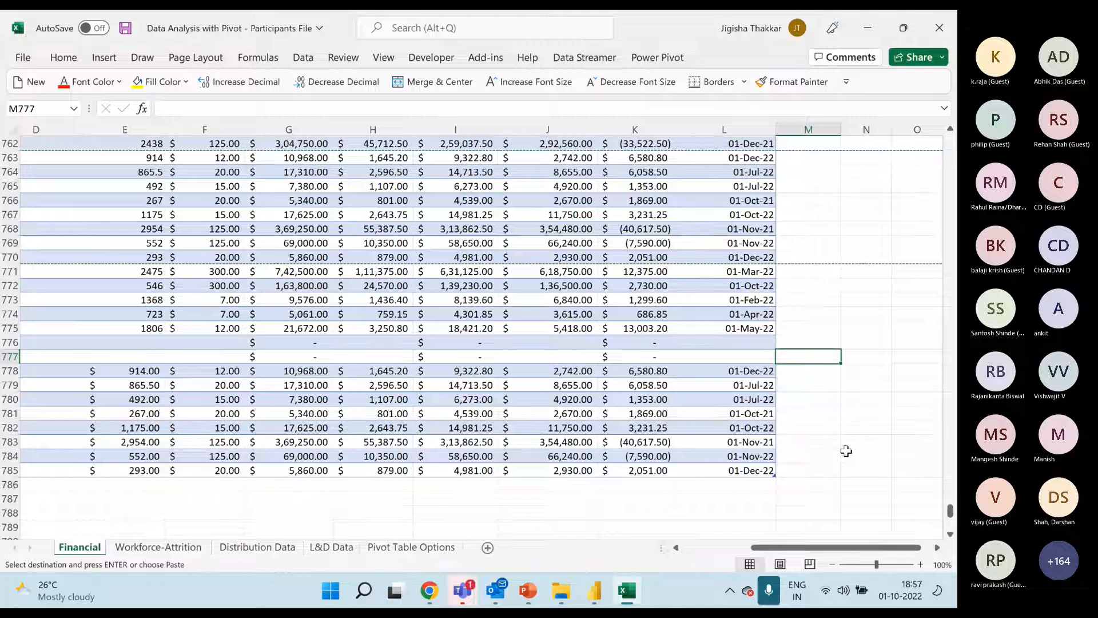
key(Down)
key(Down)
key(Down)
key(Down)
key(Down)
key(Down)
key(Down)
key(Down)
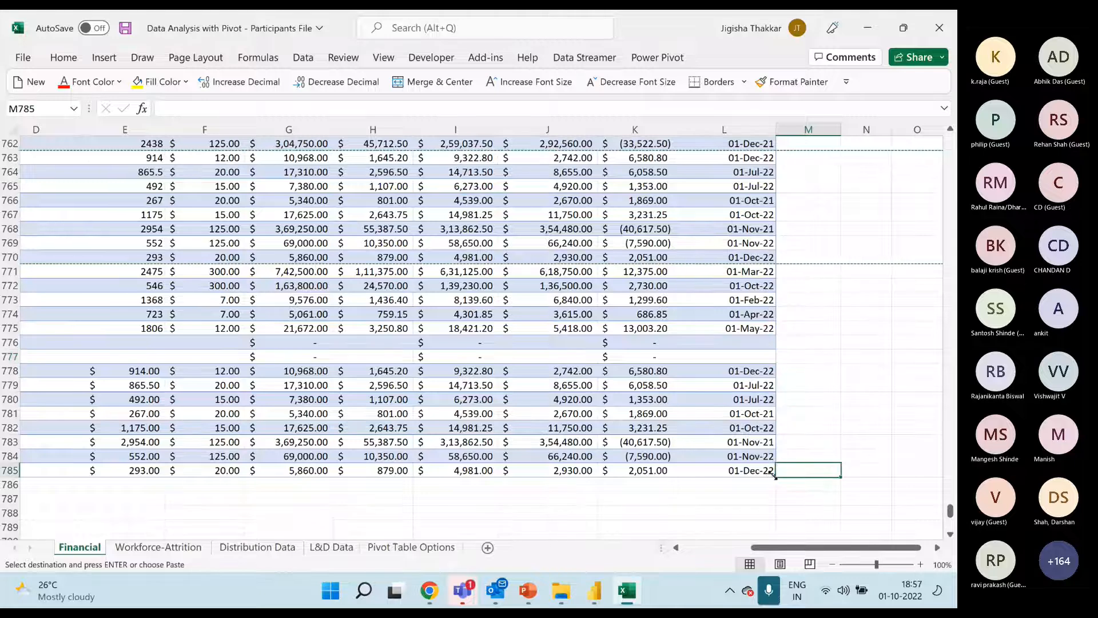
Shrink the table to end at row 775 and clear the contents of rows 776 to 787 below it
drag(774, 475, 747, 336)
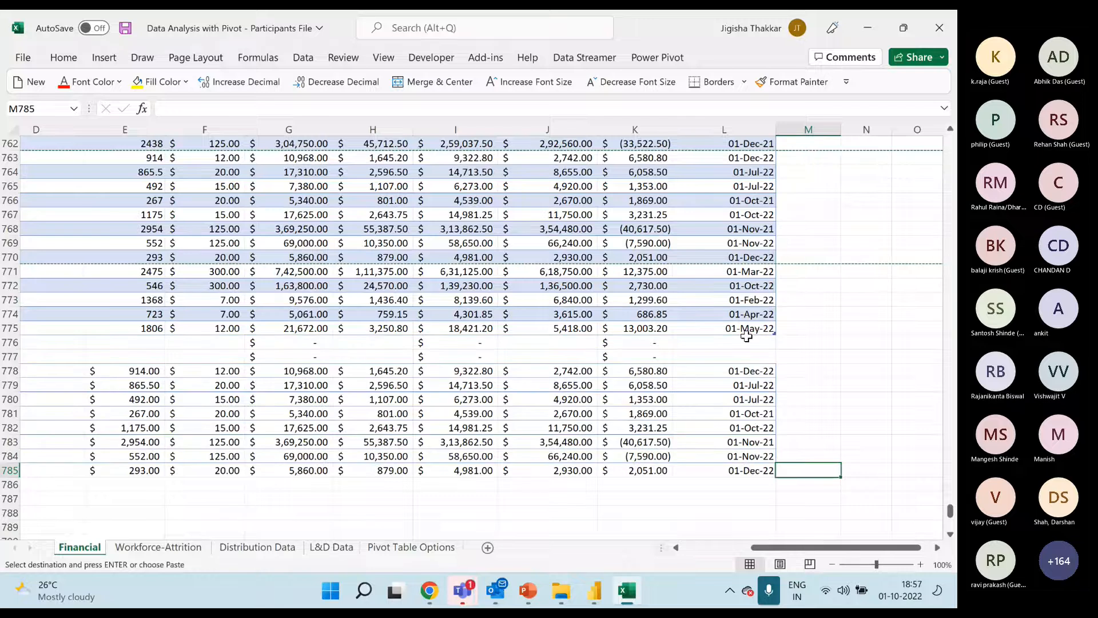
drag(829, 547, 761, 547)
drag(9, 343, 7, 497)
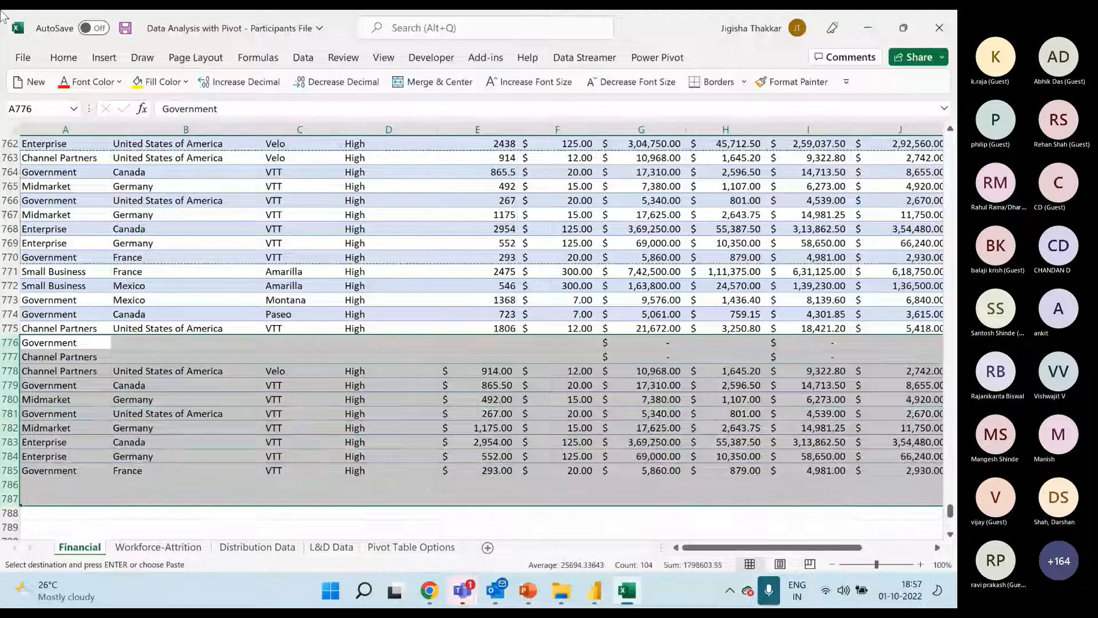
key(Delete)
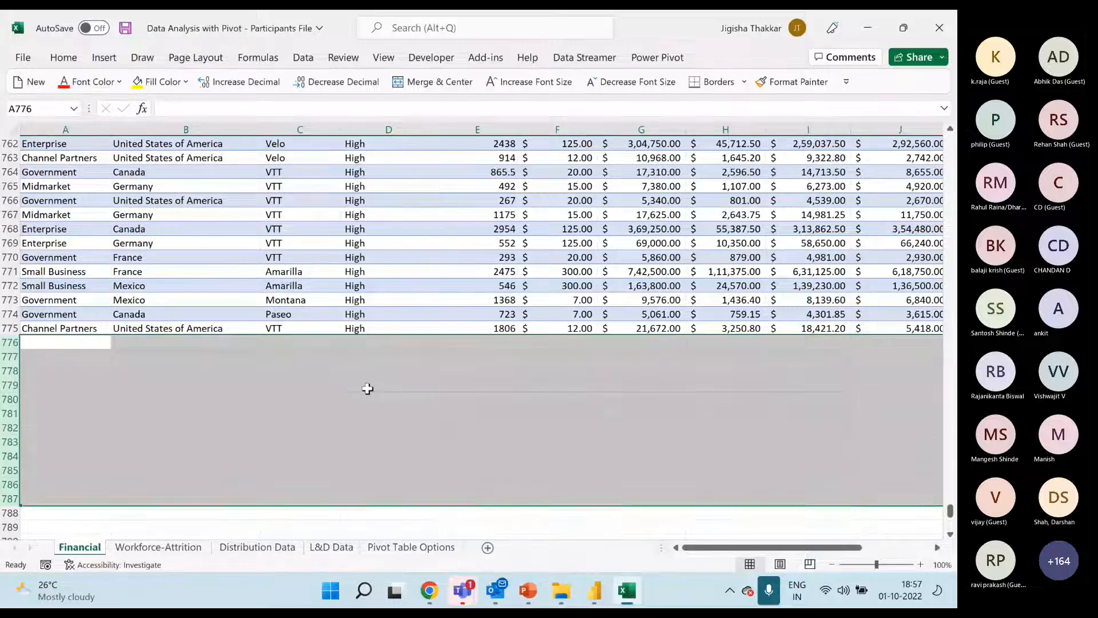
click(88, 346)
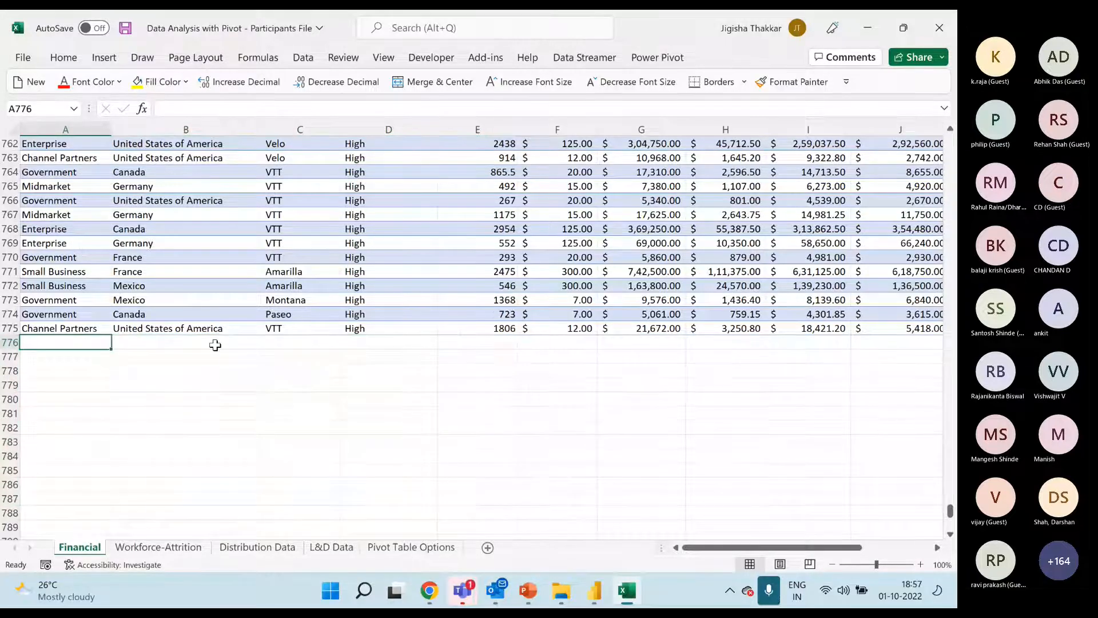
Review the table's closing records and its outer edge at the Date column, then return to the Date header
scroll(340, 315, up, 2)
scroll(340, 315, down, 2)
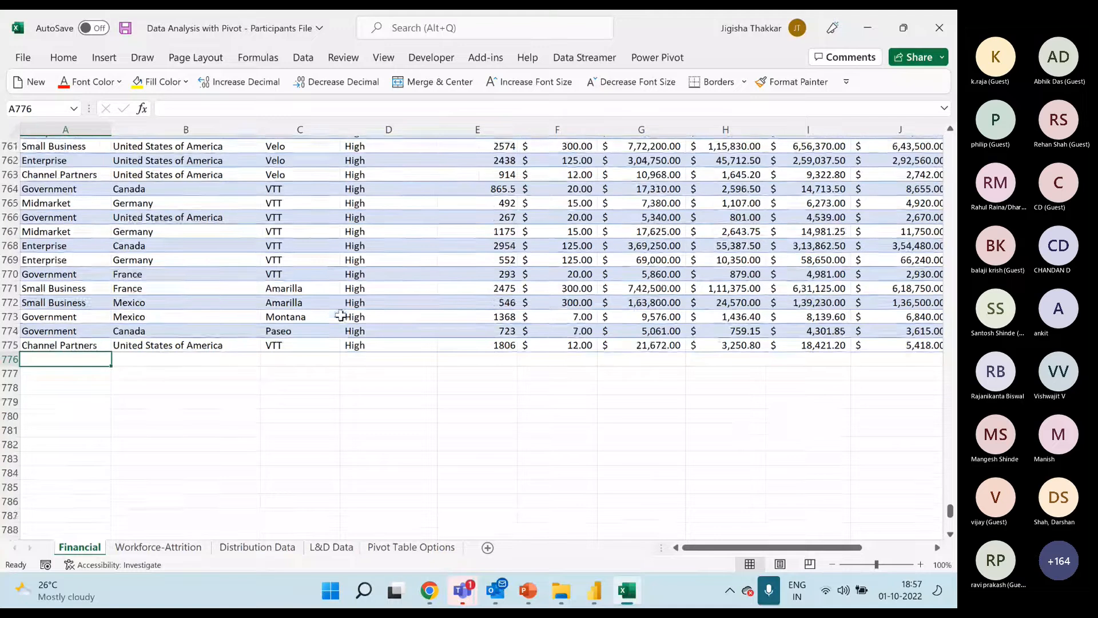
scroll(343, 316, up, 10)
click(361, 257)
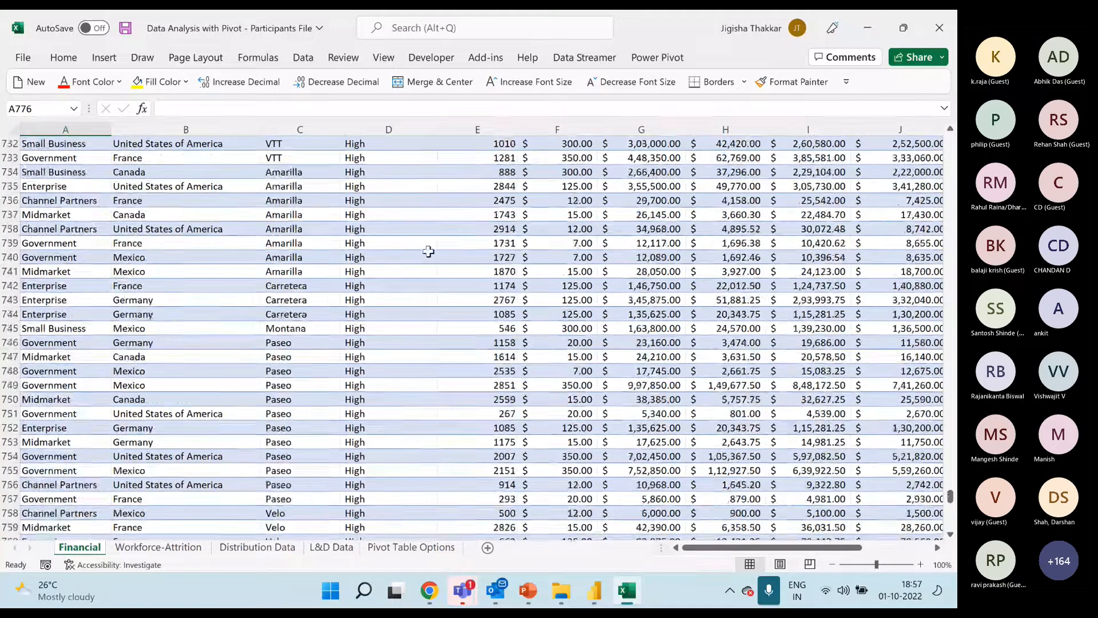
key(Right)
key(Right)
key(Right)
key(Right)
key(Right)
key(Right)
key(Right)
key(Right)
key(Right)
key(Right)
key(Right)
key(Right)
key(Right)
key(Right)
key(Right)
key(Right)
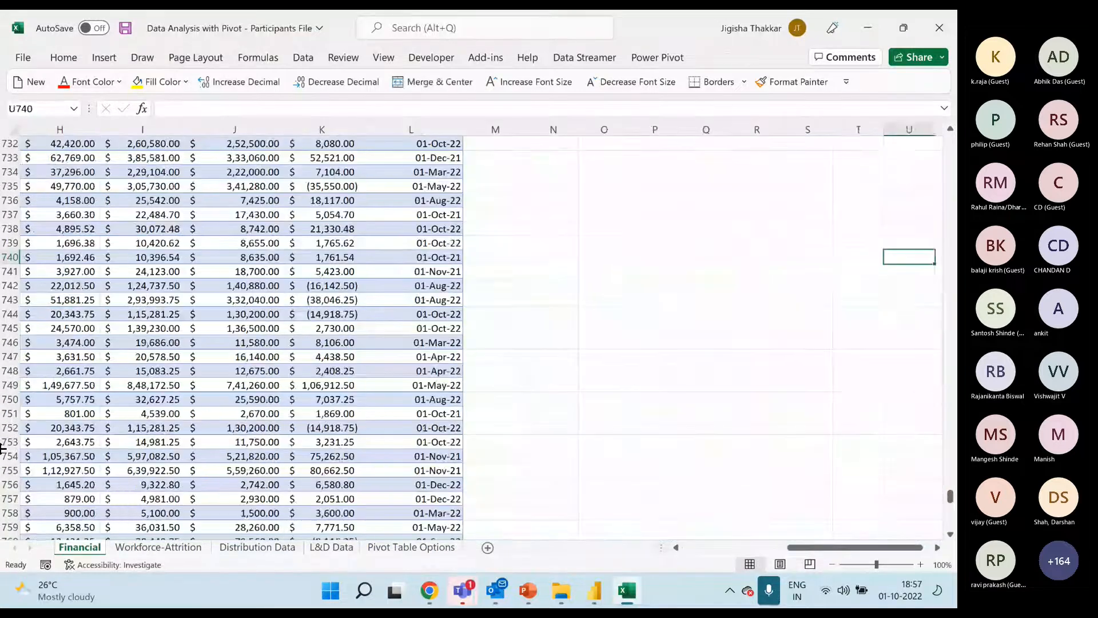
key(Left)
key(Left)
key(Left)
key(Left)
key(Left)
key(Left)
key(Left)
key(Left)
key(ctrl+Up)
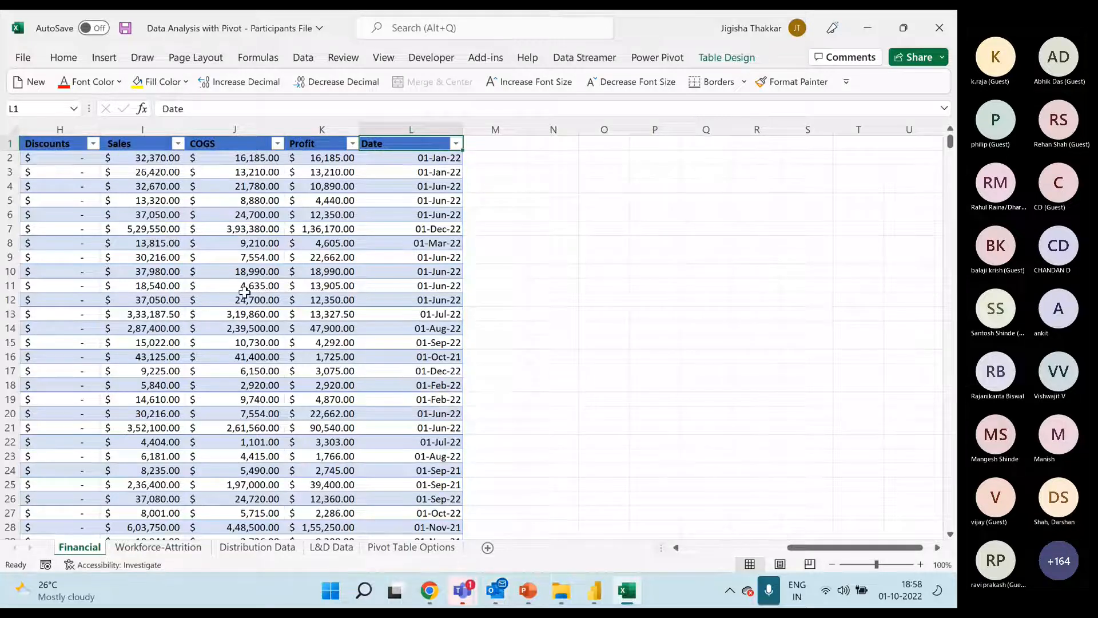
View the Light and Medium table styles available for the Financial table
click(241, 201)
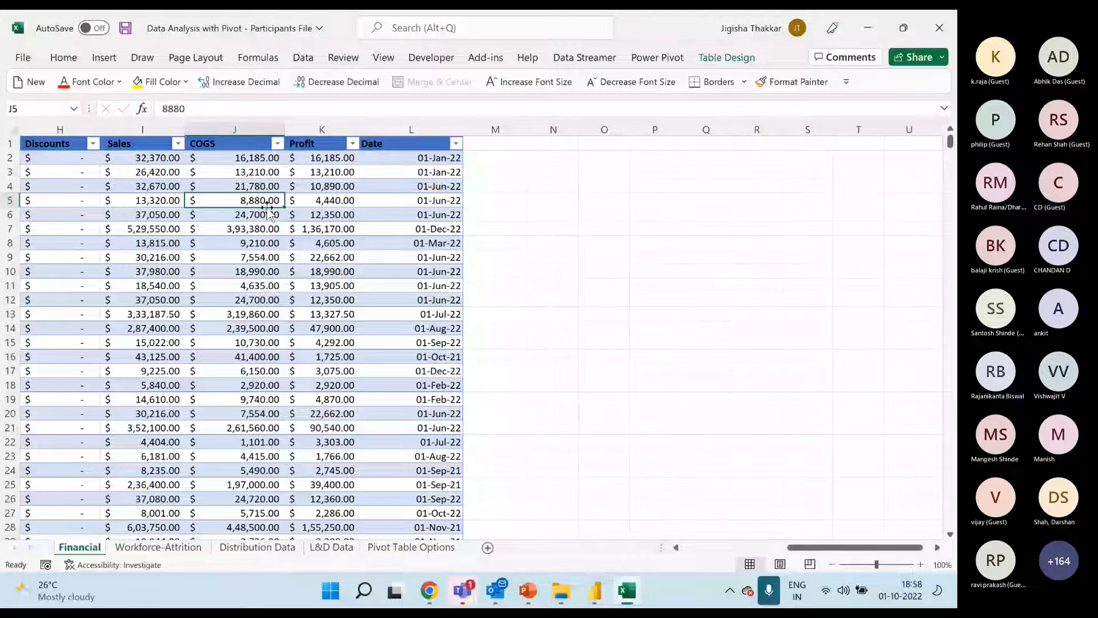
click(727, 58)
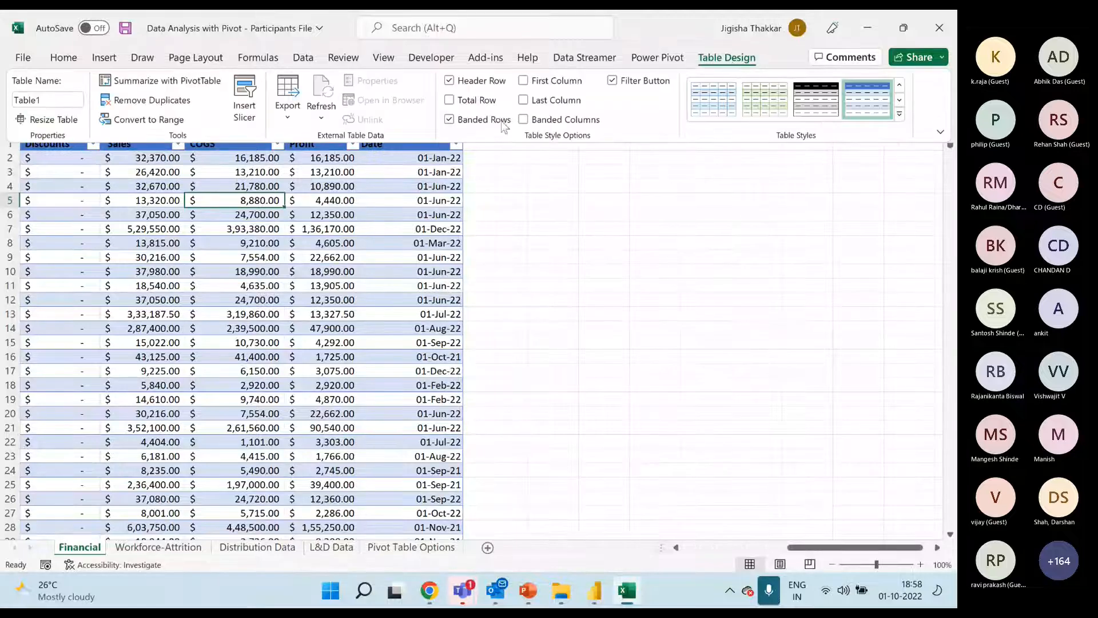
click(900, 114)
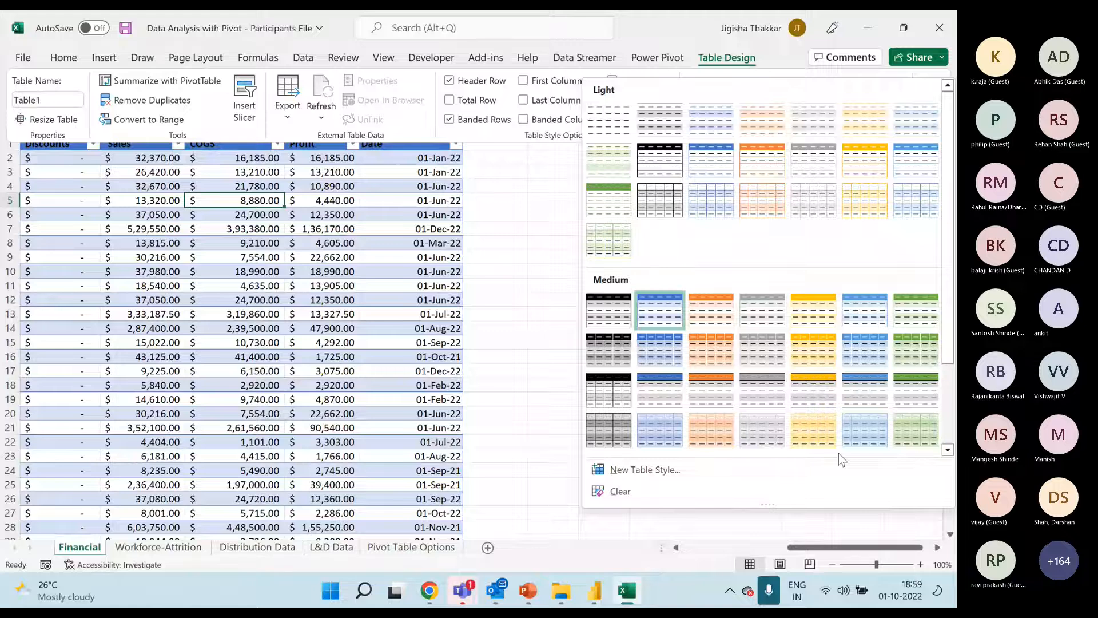
drag(821, 547, 712, 549)
click(481, 302)
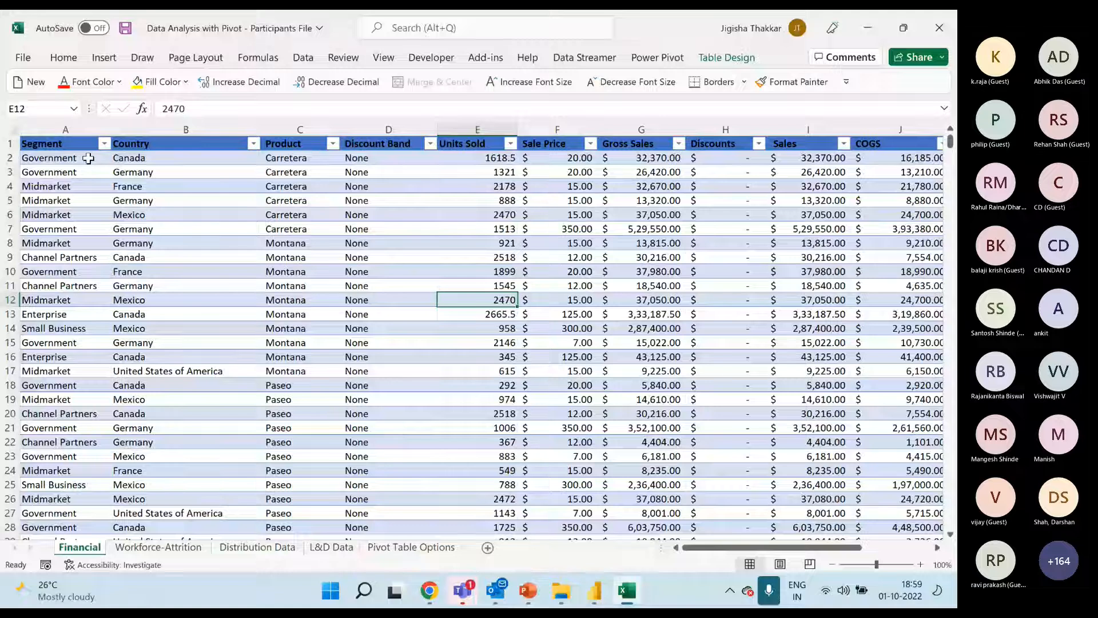
Examine the Segment, Country, Product and Units Sold columns and the filter values listed for Segment
click(72, 131)
click(188, 131)
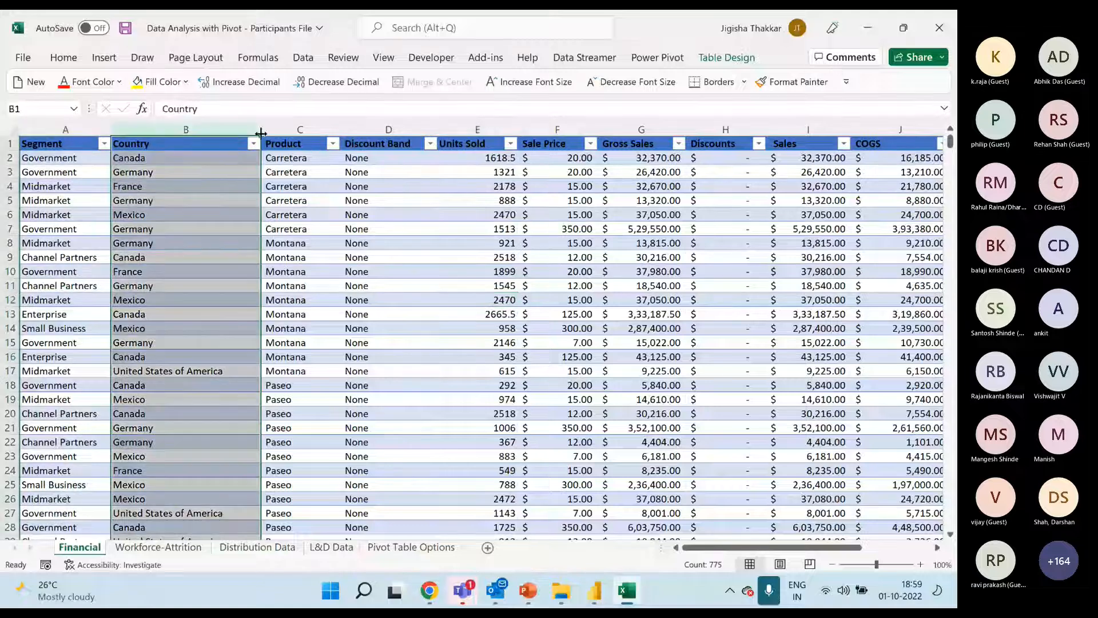
click(302, 129)
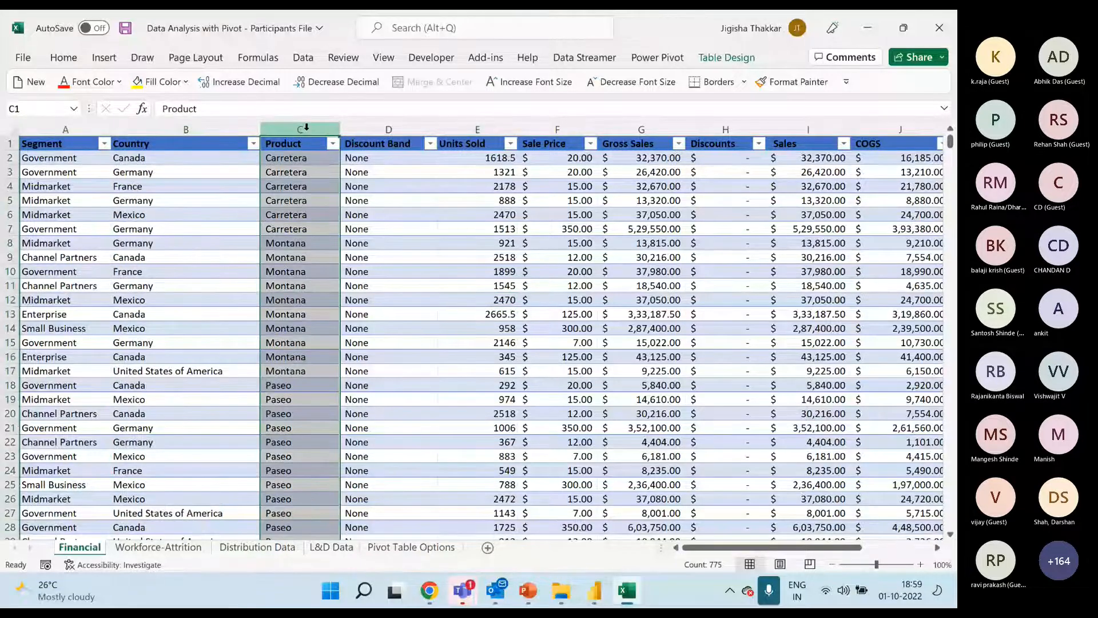
click(75, 123)
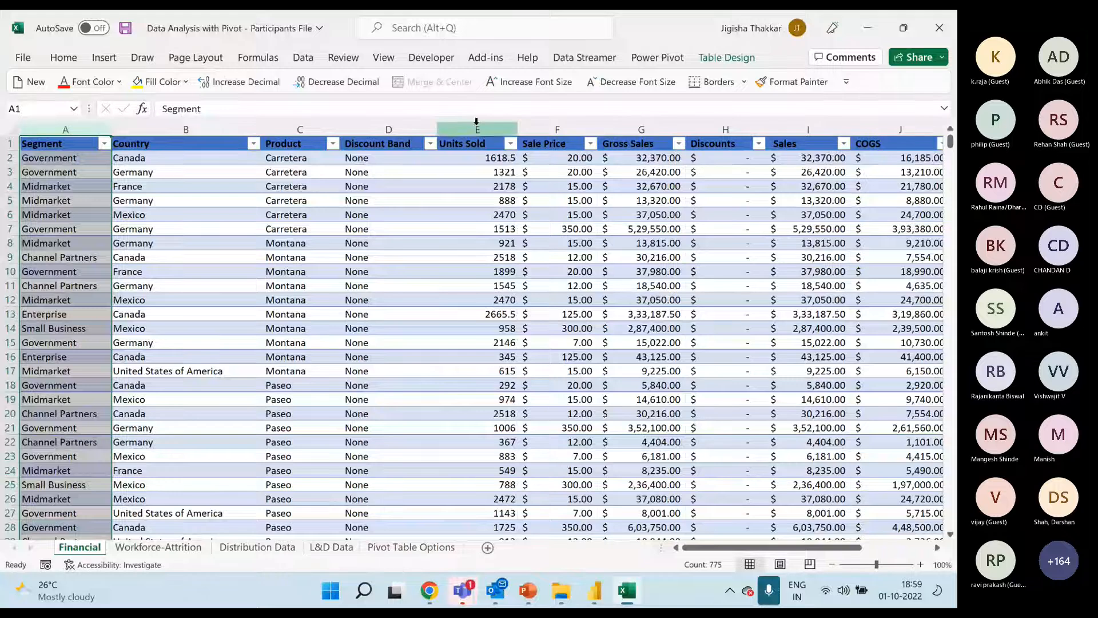
click(477, 123)
click(104, 144)
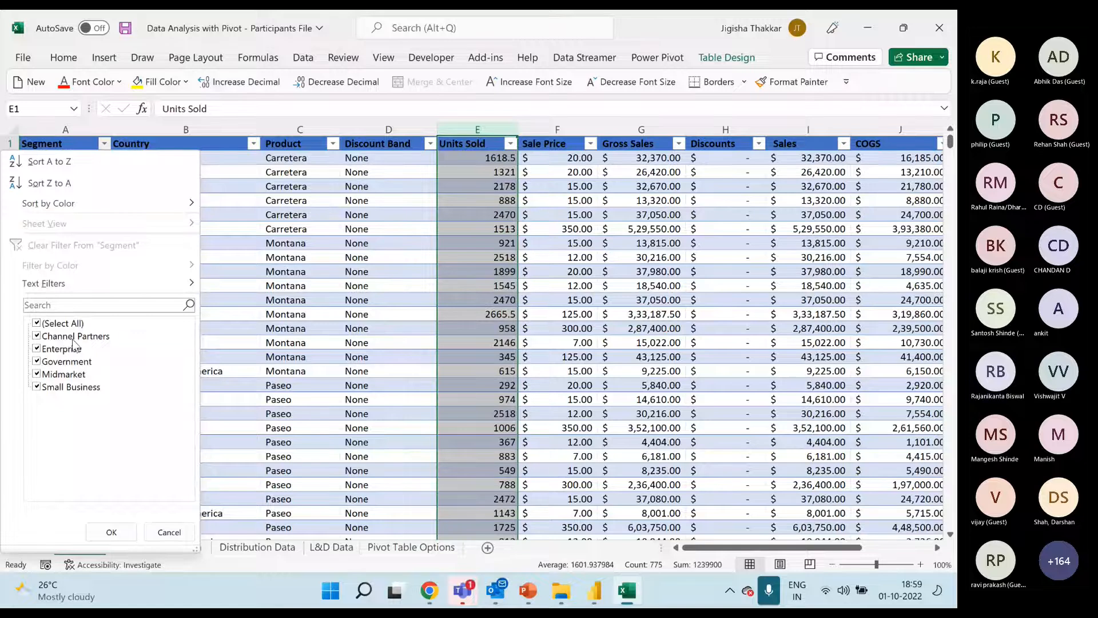
click(112, 532)
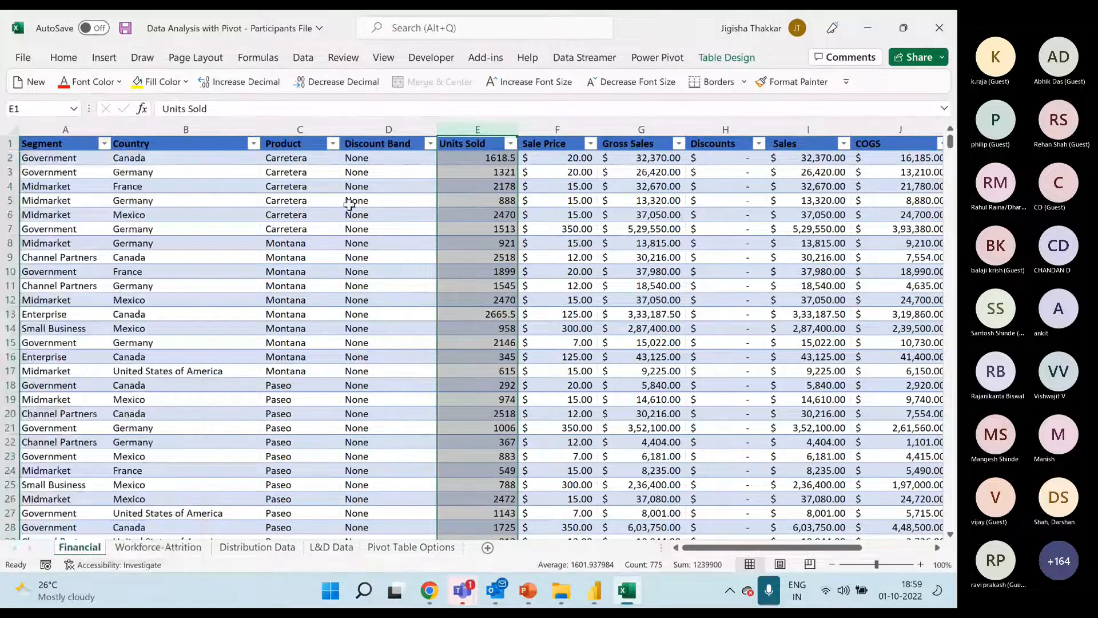
Examine the Gross Sales column and the filter values listed for Product, Country and Segment
click(629, 129)
click(332, 144)
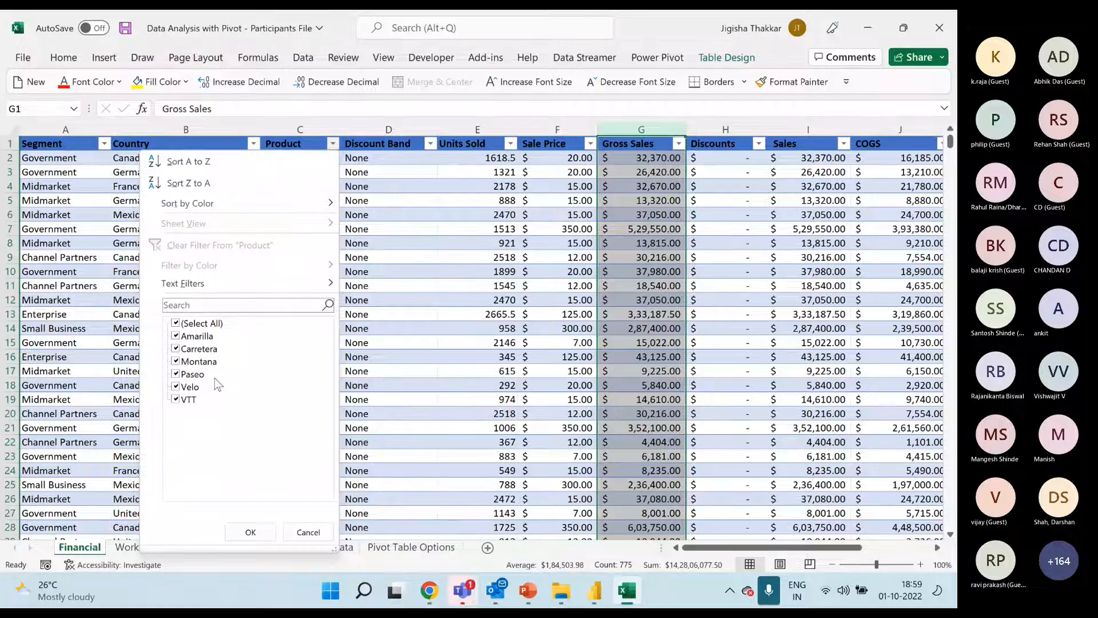
click(251, 532)
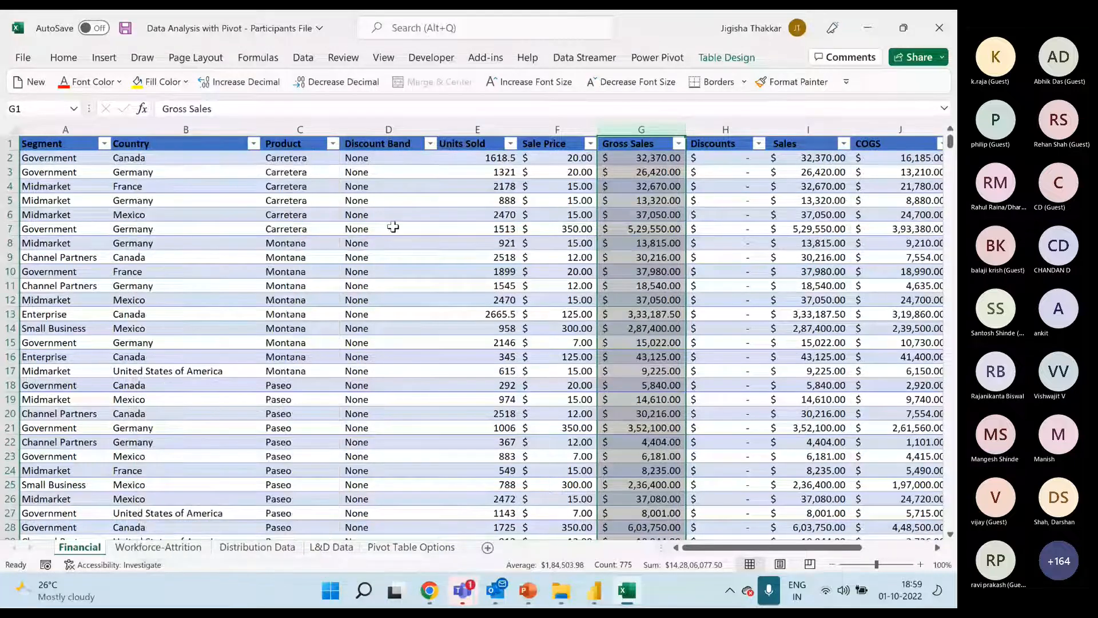
click(332, 143)
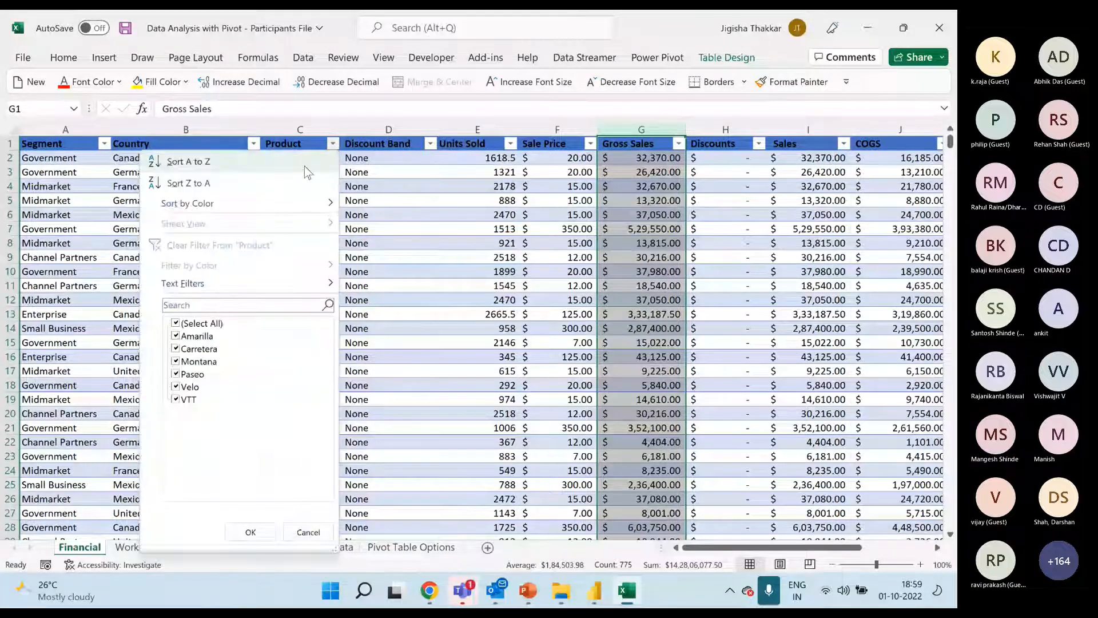
click(254, 144)
click(253, 144)
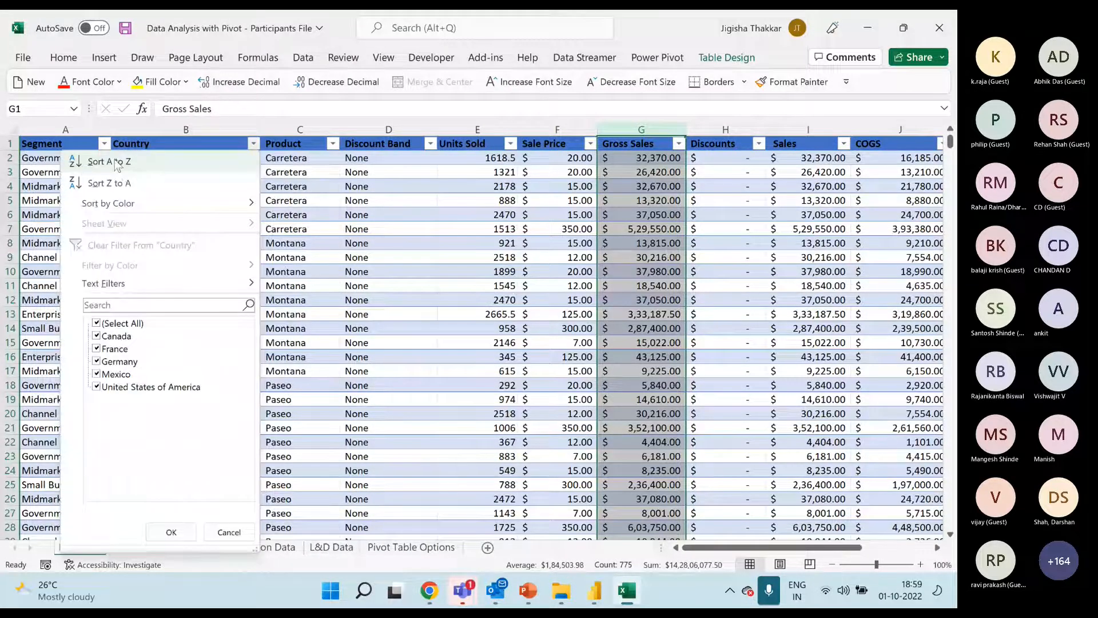
click(104, 144)
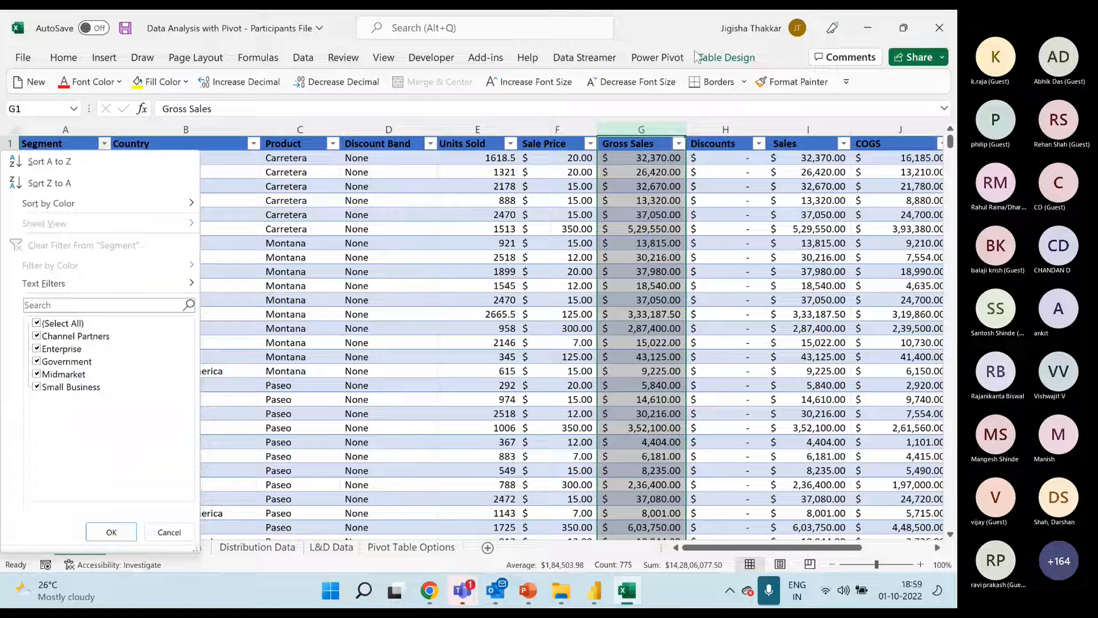
click(479, 168)
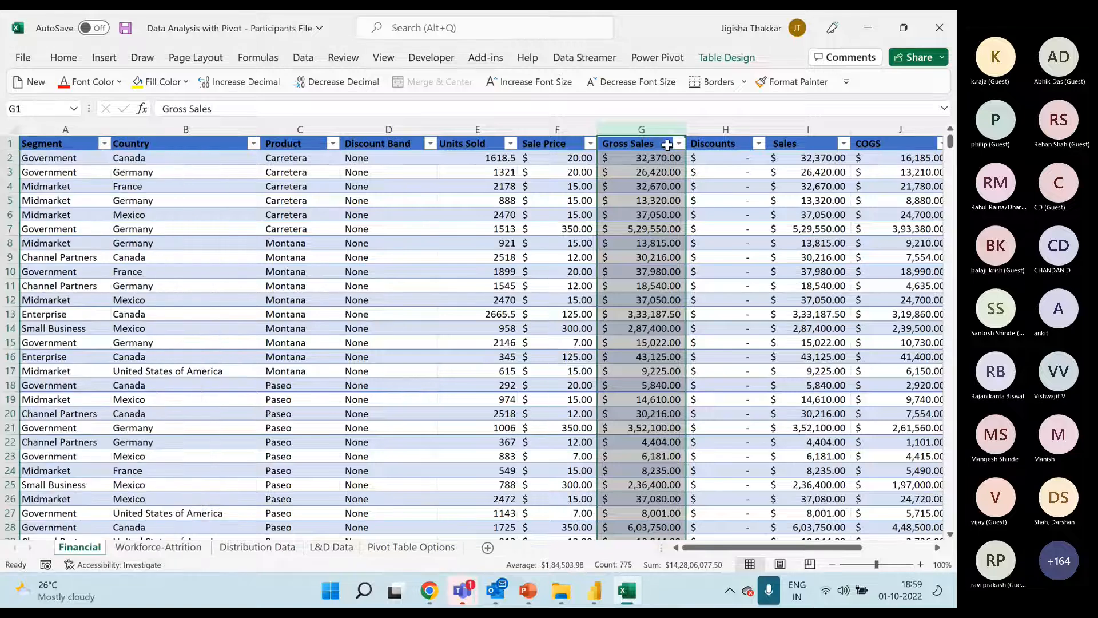
Examine the table's Filter Button option and the number filters offered for Units Sold
click(721, 67)
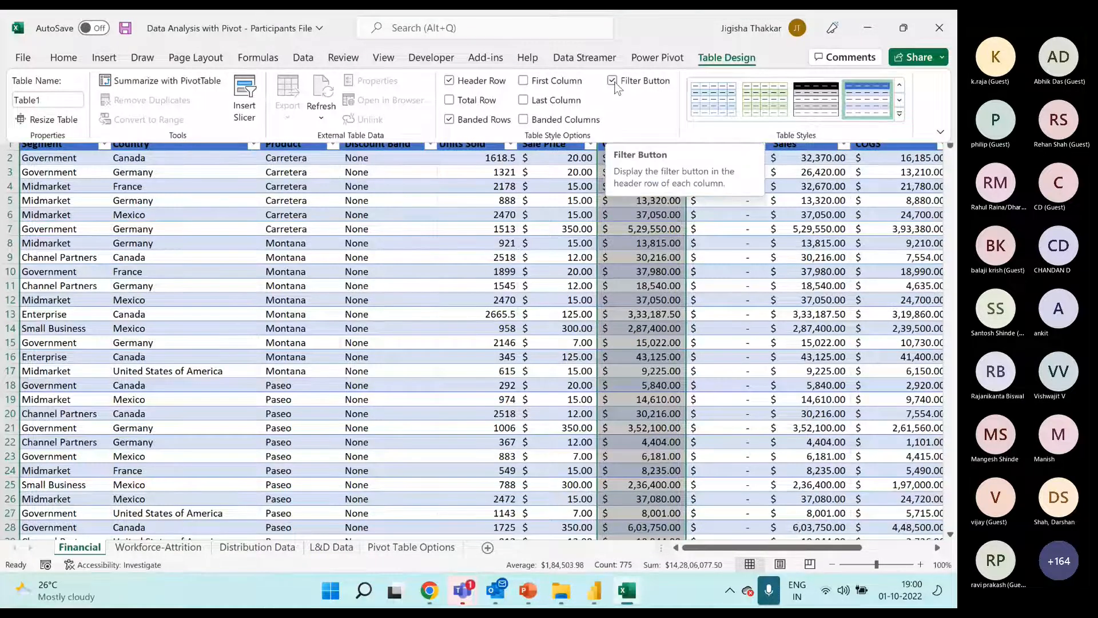
click(483, 236)
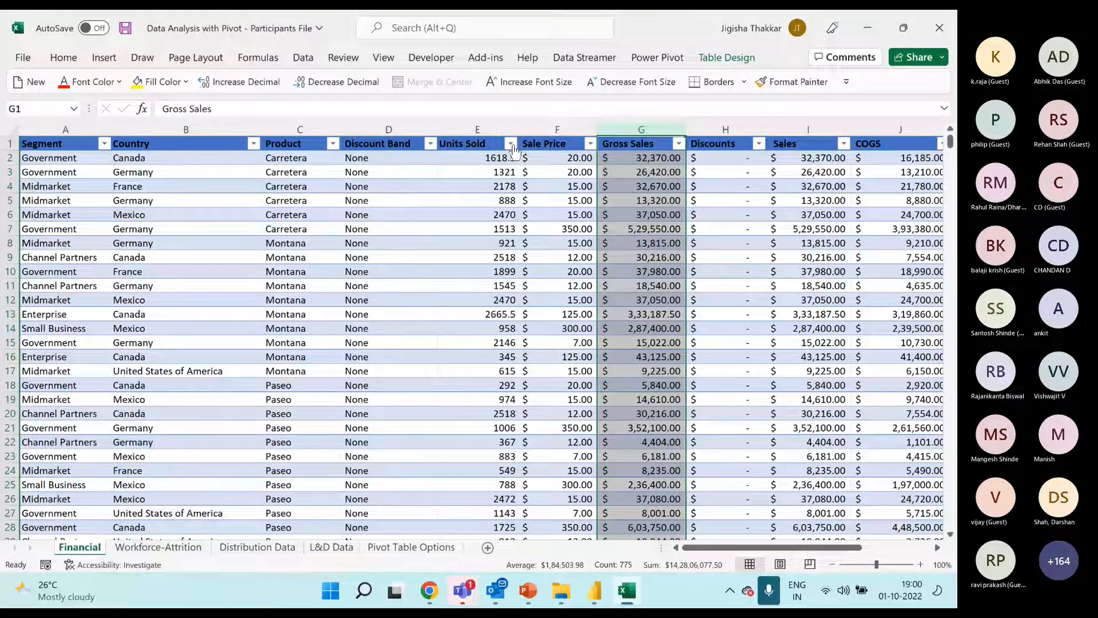
click(510, 144)
mouse_move(372, 288)
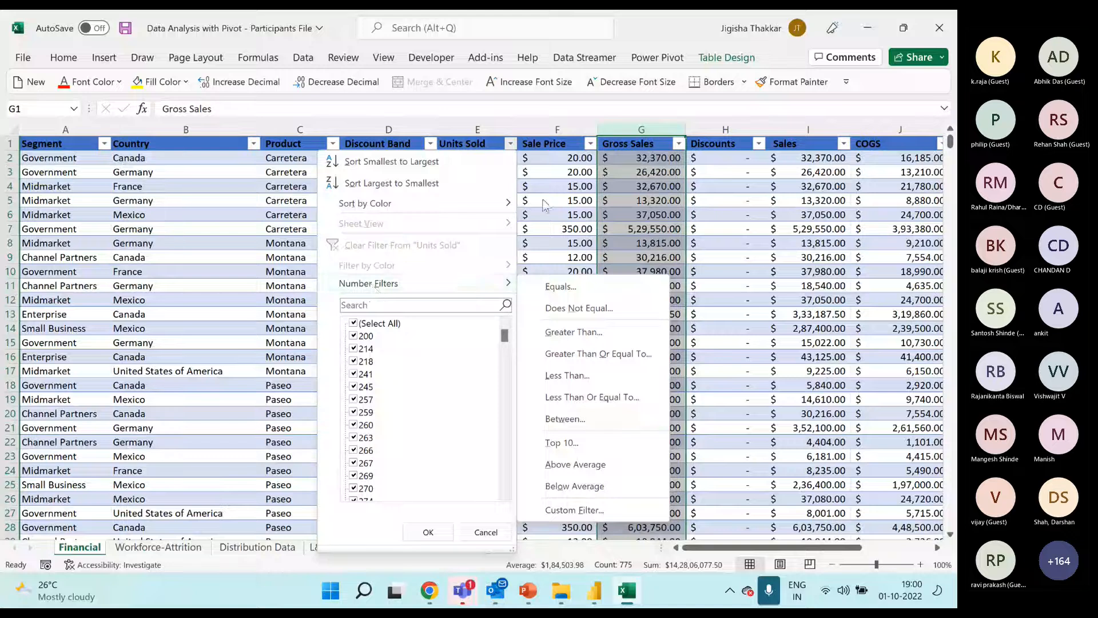
click(566, 198)
Check the column headings while viewing records further down the table, then return to the first record
scroll(558, 214, down, 1)
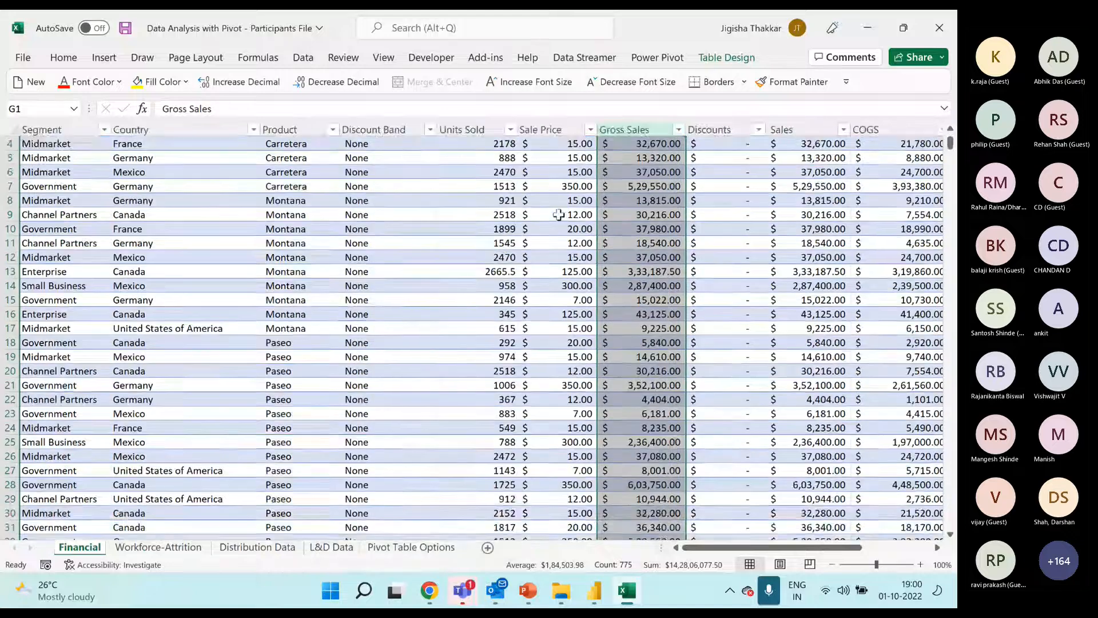
scroll(559, 214, down, 1)
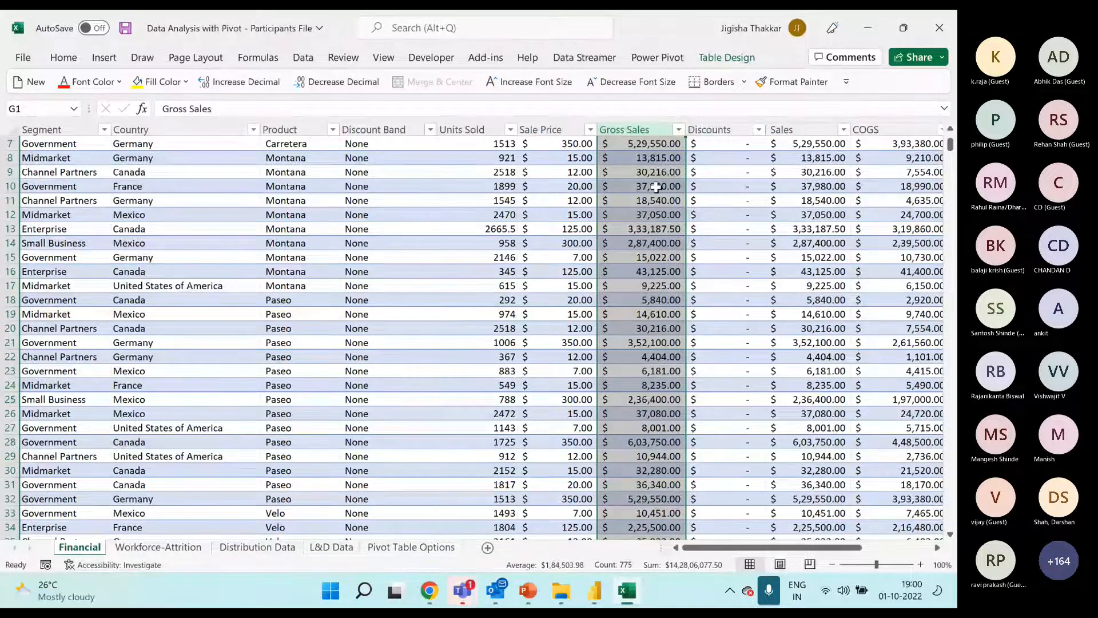
click(292, 257)
scroll(314, 222, up, 2)
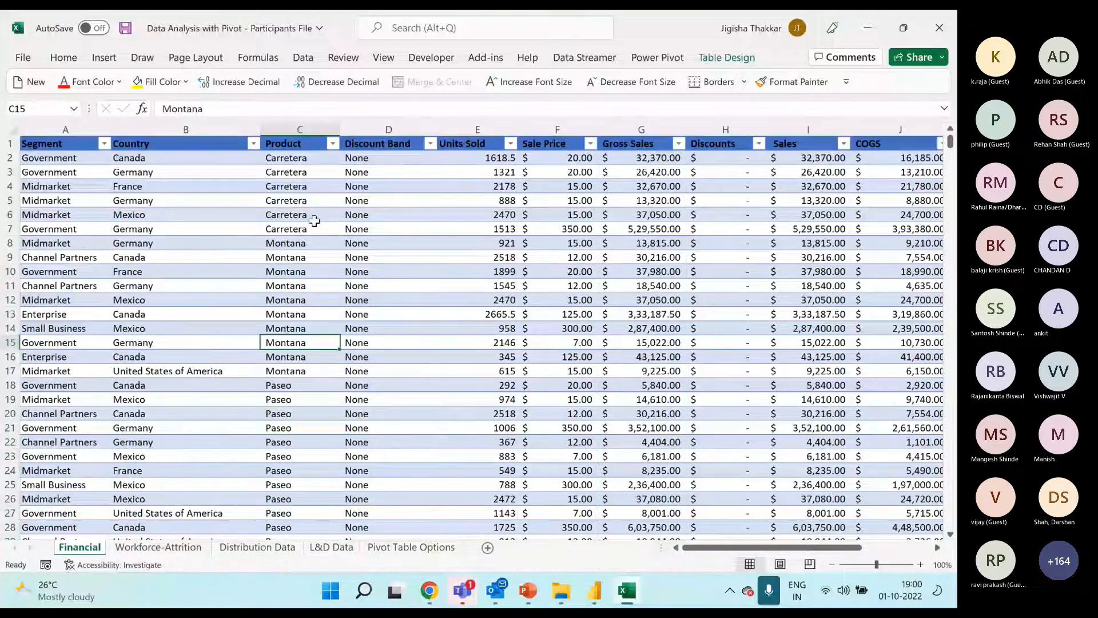
Insert a PivotTable from Table1 on a new worksheet and add the Country field to Rows
click(212, 244)
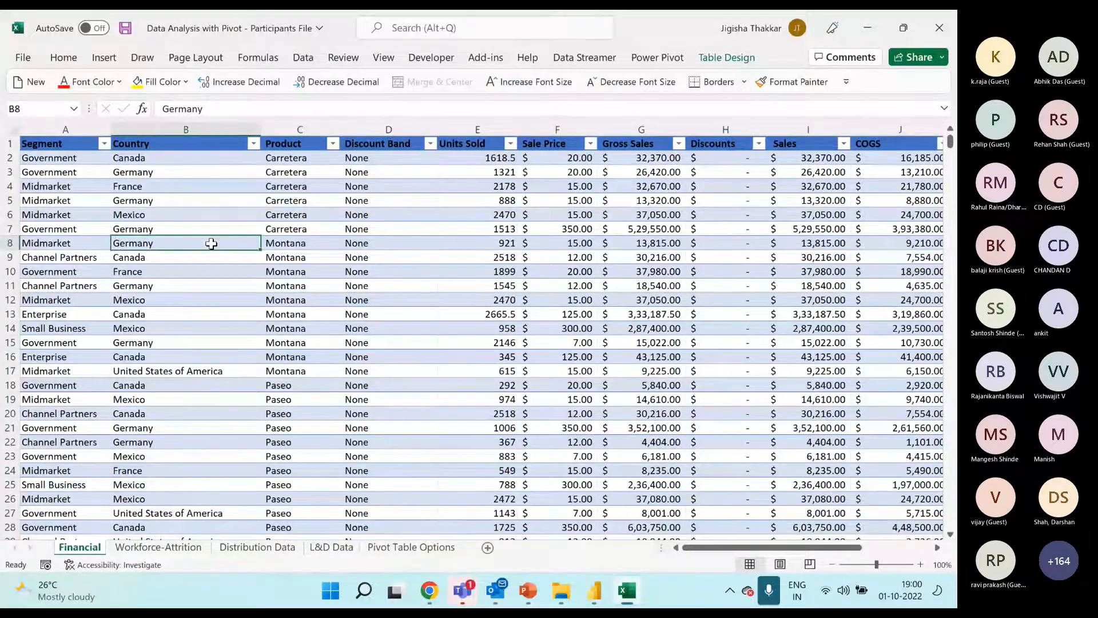
click(106, 61)
click(28, 95)
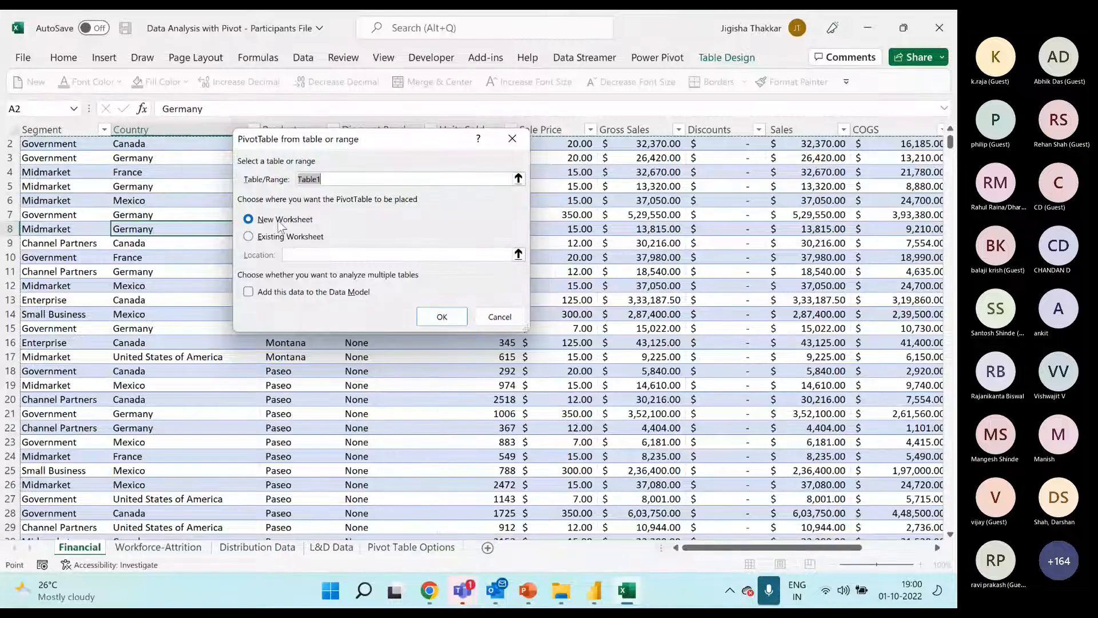
click(433, 320)
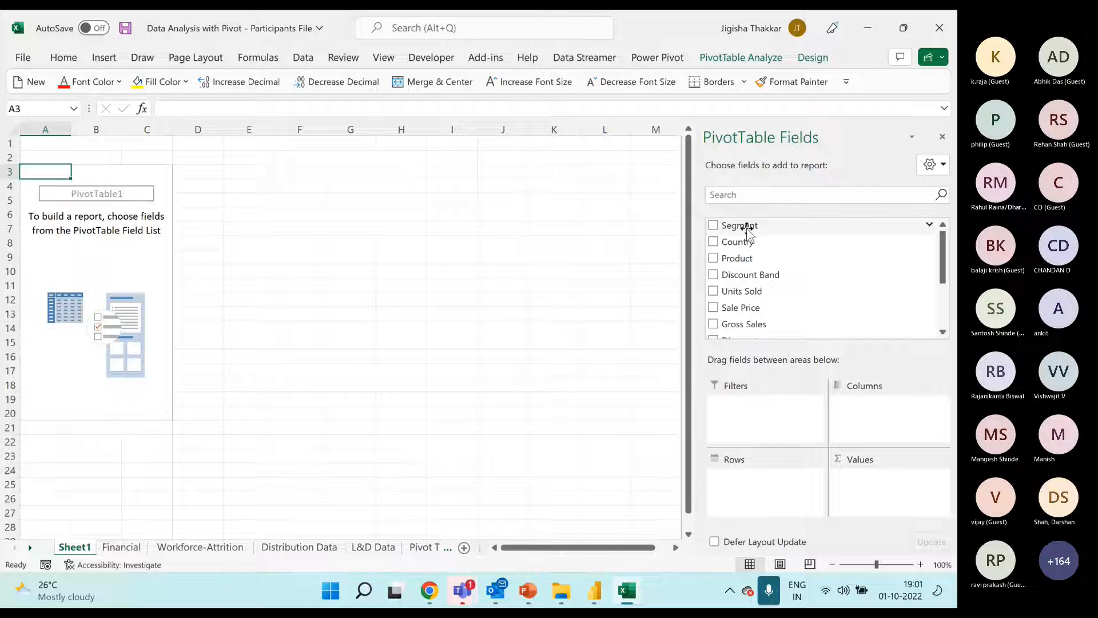
drag(745, 244, 755, 485)
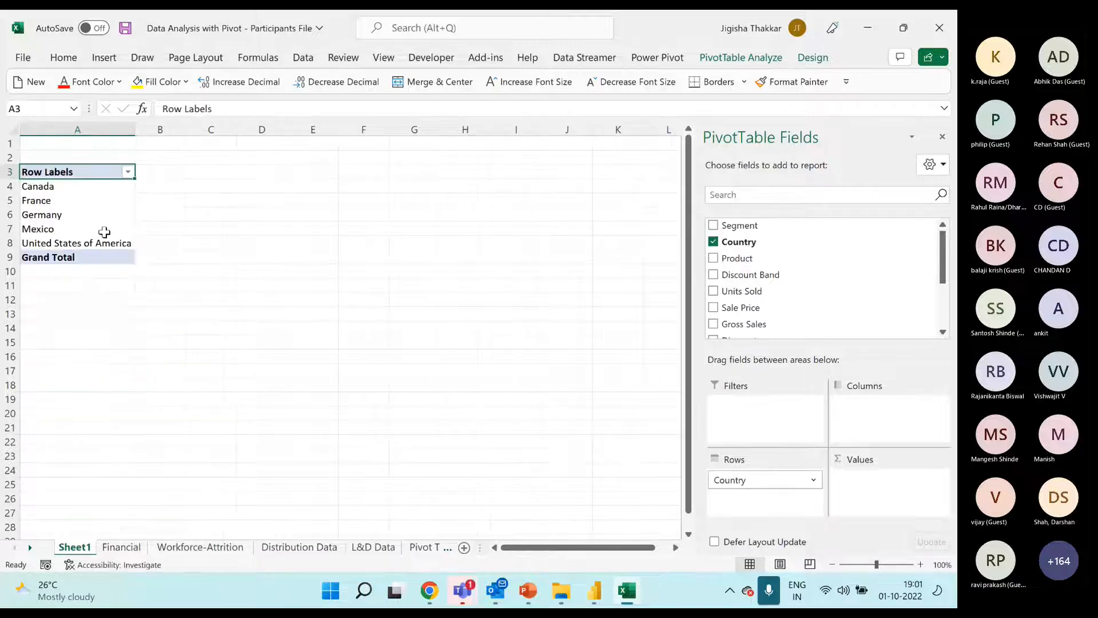
On the Financial sheet, re-enter the country in cell B9 as Canada with a trailing space
drag(57, 186, 132, 240)
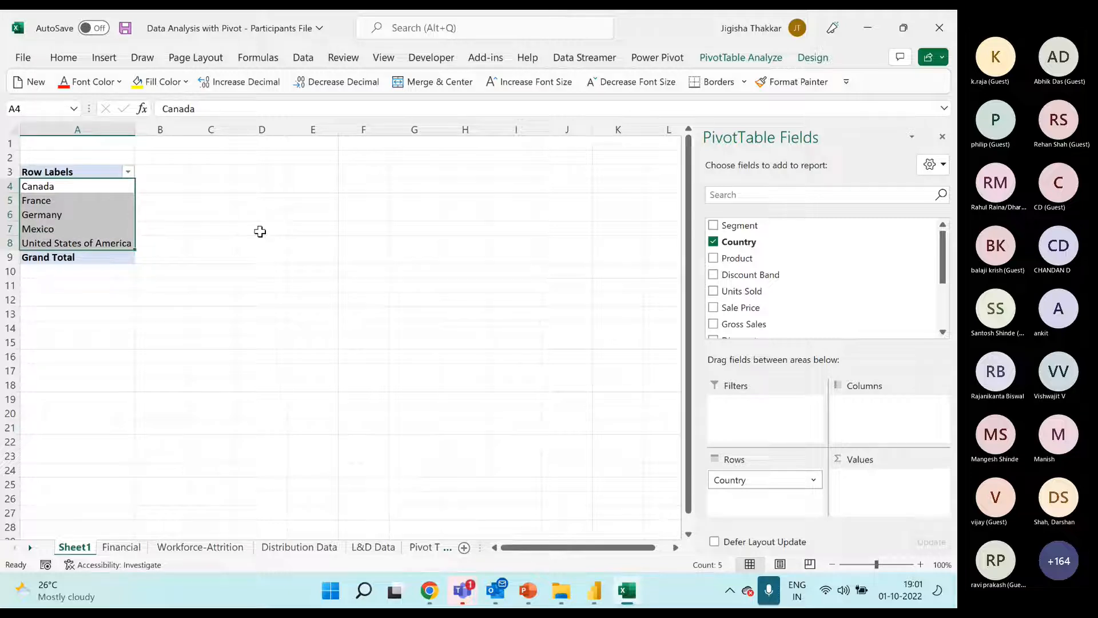
click(122, 548)
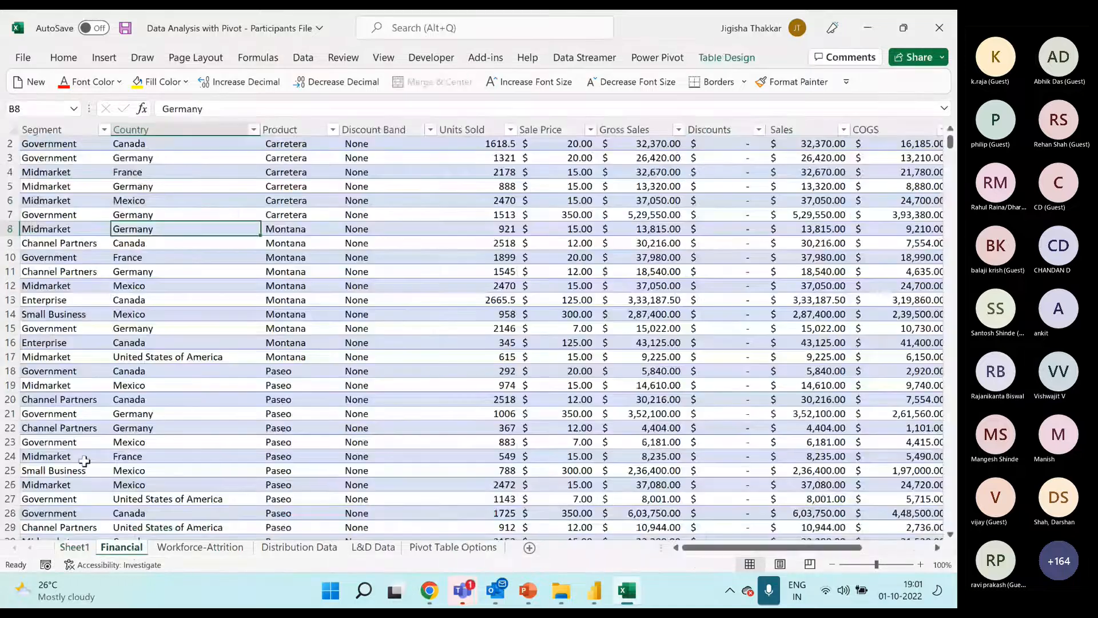
click(171, 245)
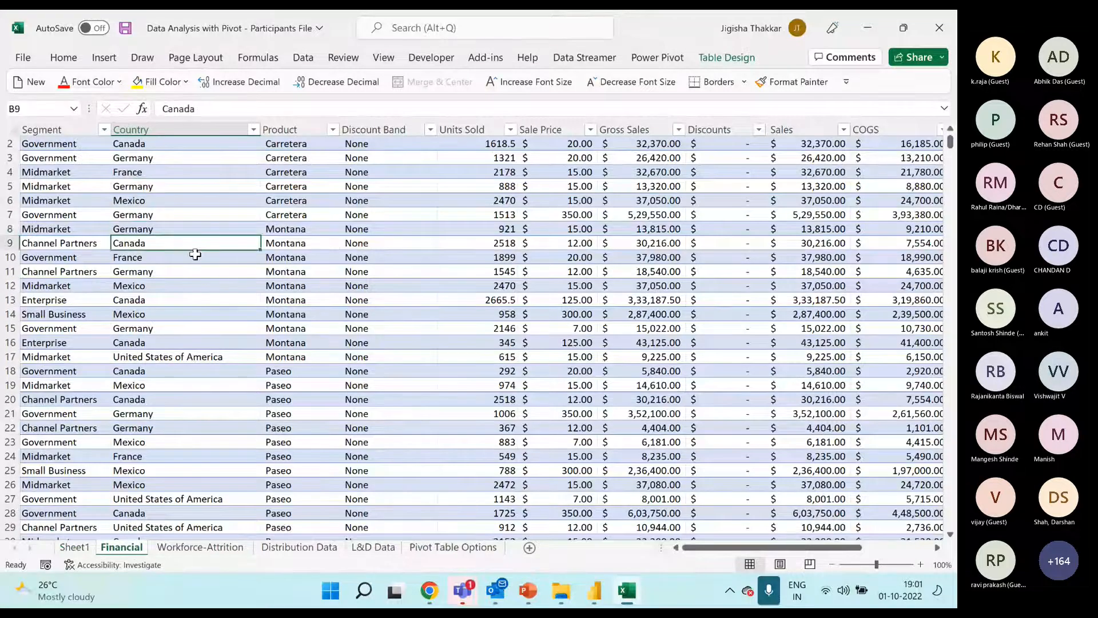
text(Canada)
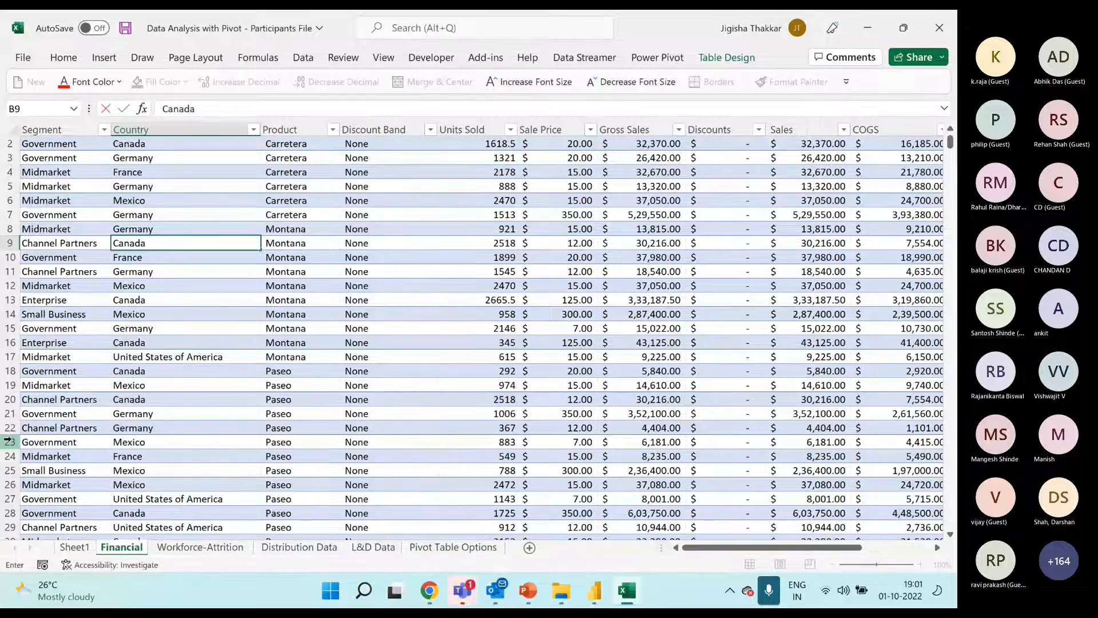
key(Down)
key(Down)
key(Down)
key(Down)
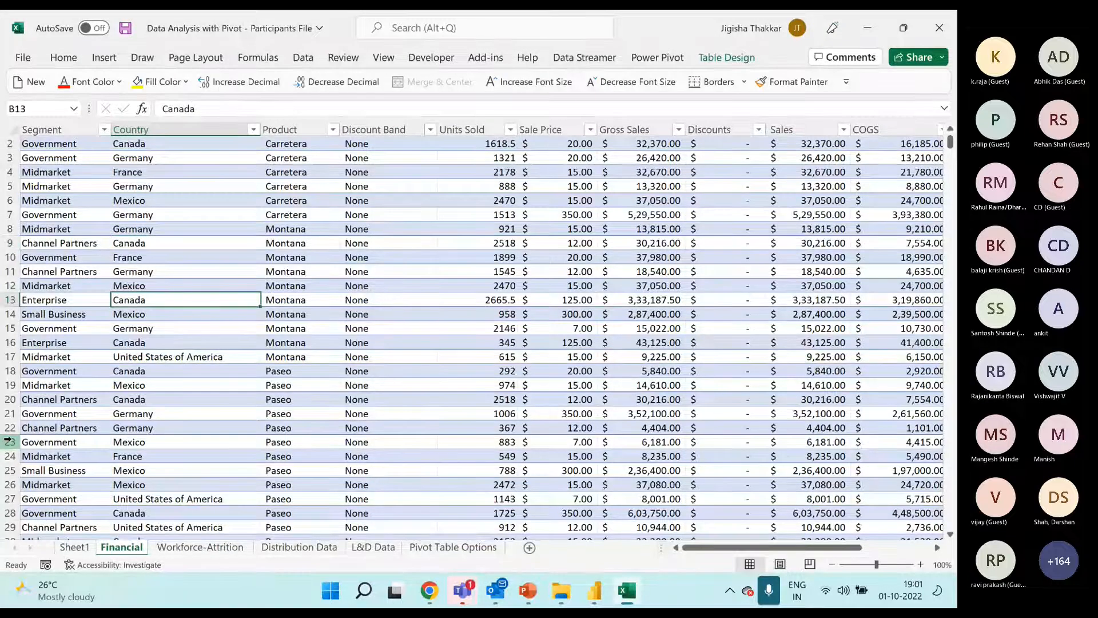
Re-enter the country in cell B13 as CANADA in capitals and check the entry in the cell
key(Caps_Lock)
text(CANA)
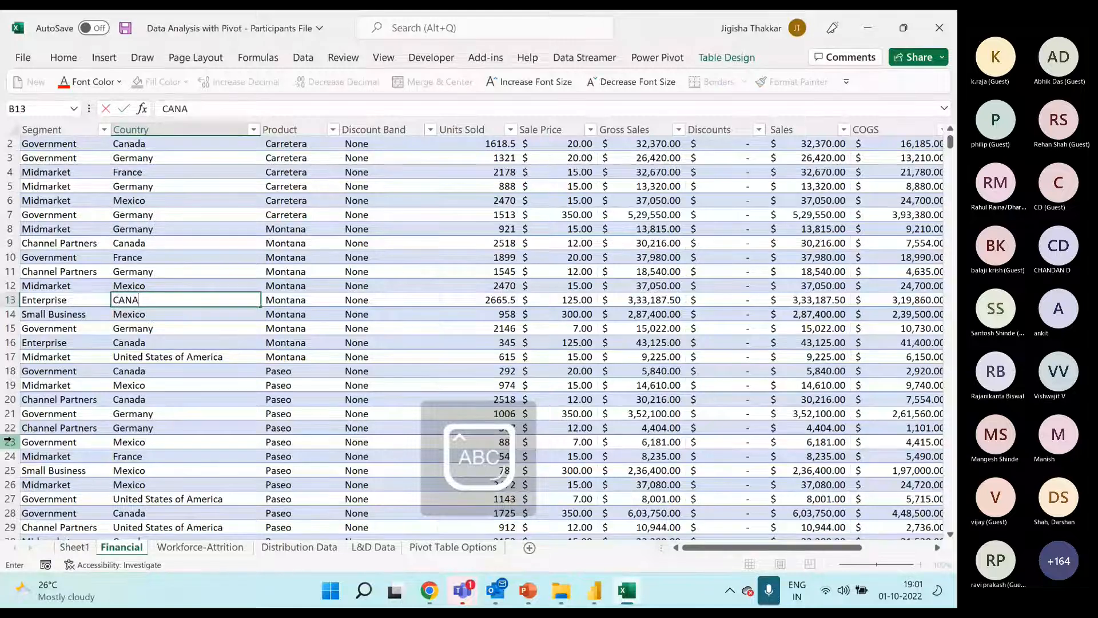
text(DA)
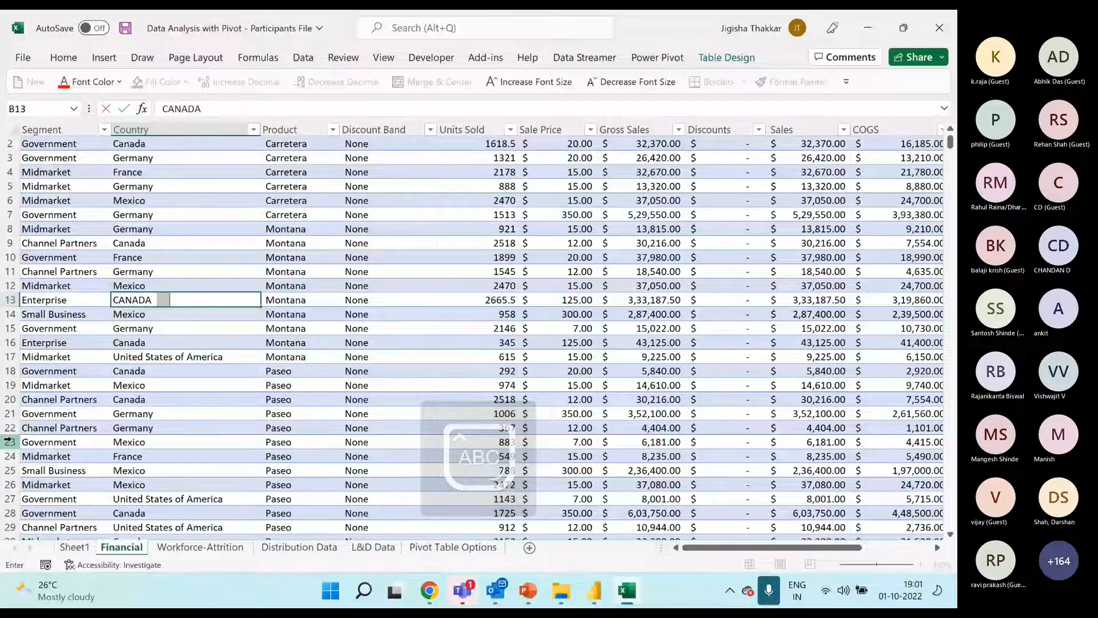
key(Return)
key(Return)
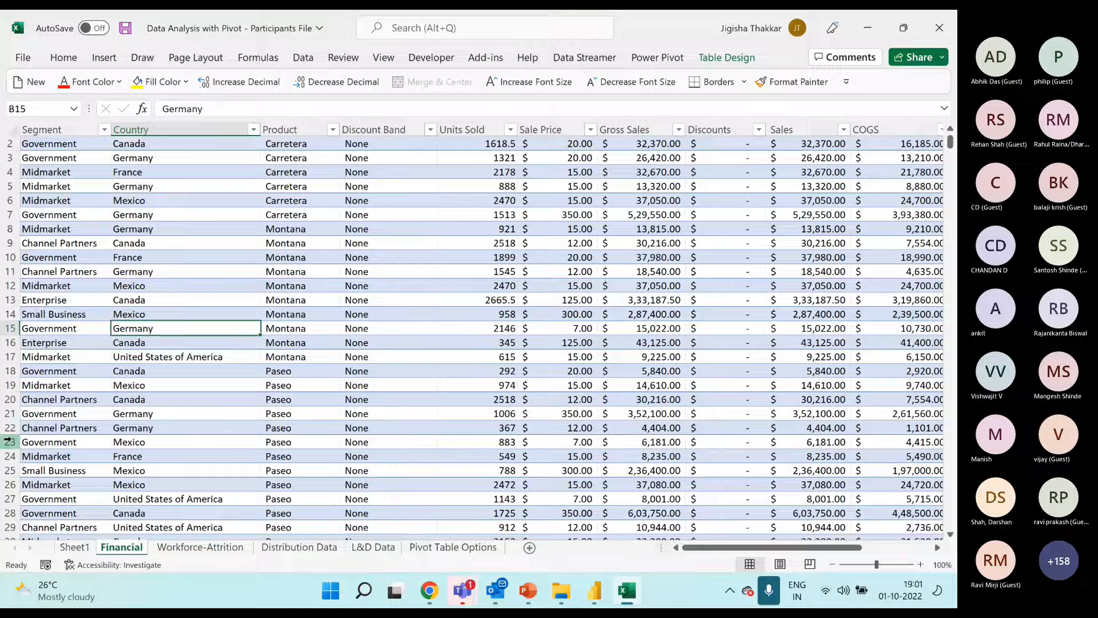
key(Down)
key(Up)
key(Up)
key(Up)
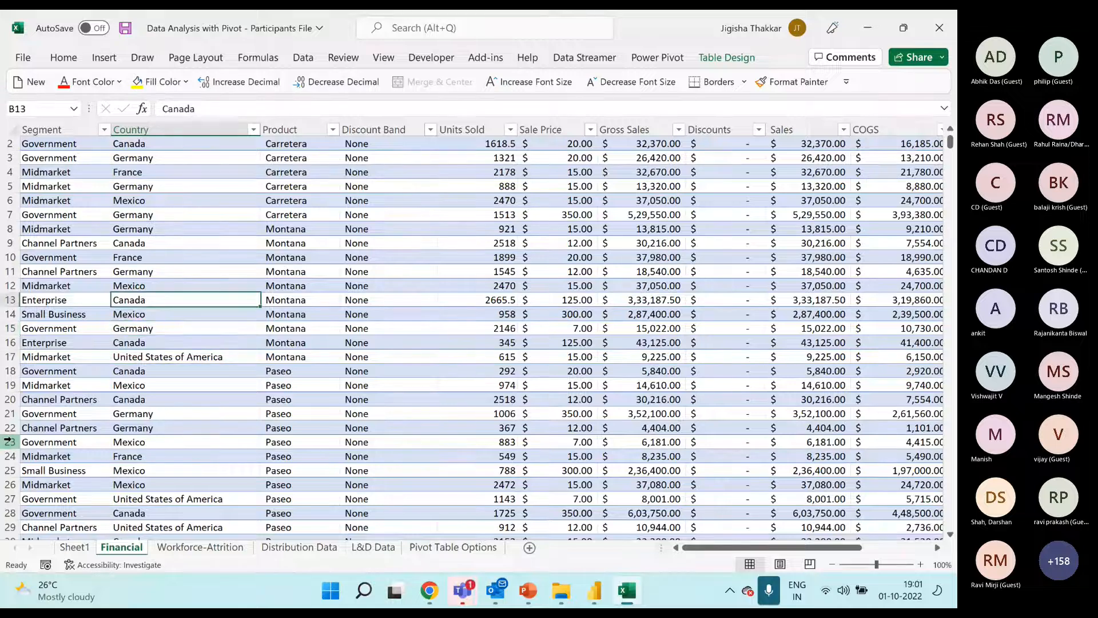
Enter the misspelled country name Caneda in cell B16 of the Country column
key(Down)
key(Down)
key(Down)
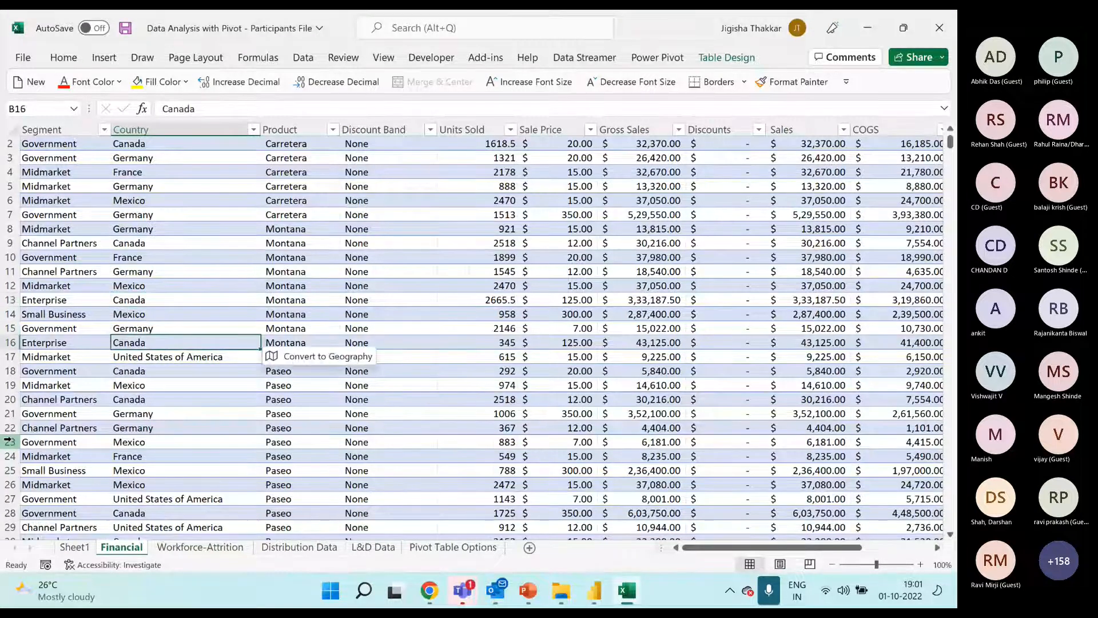
text(cANEDA)
key(Return)
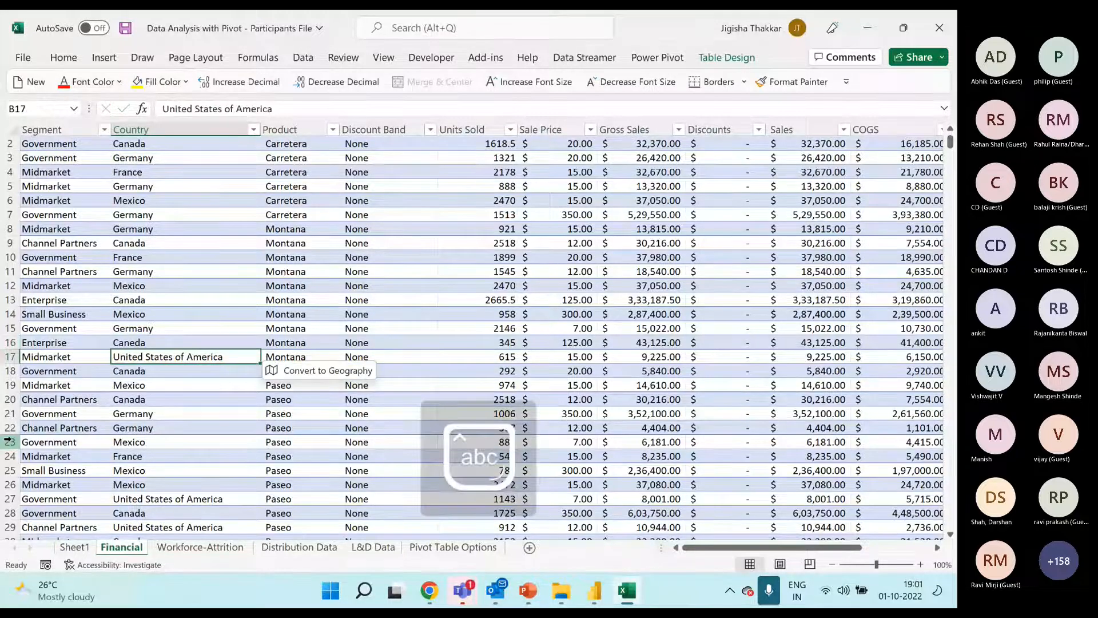
key(Up)
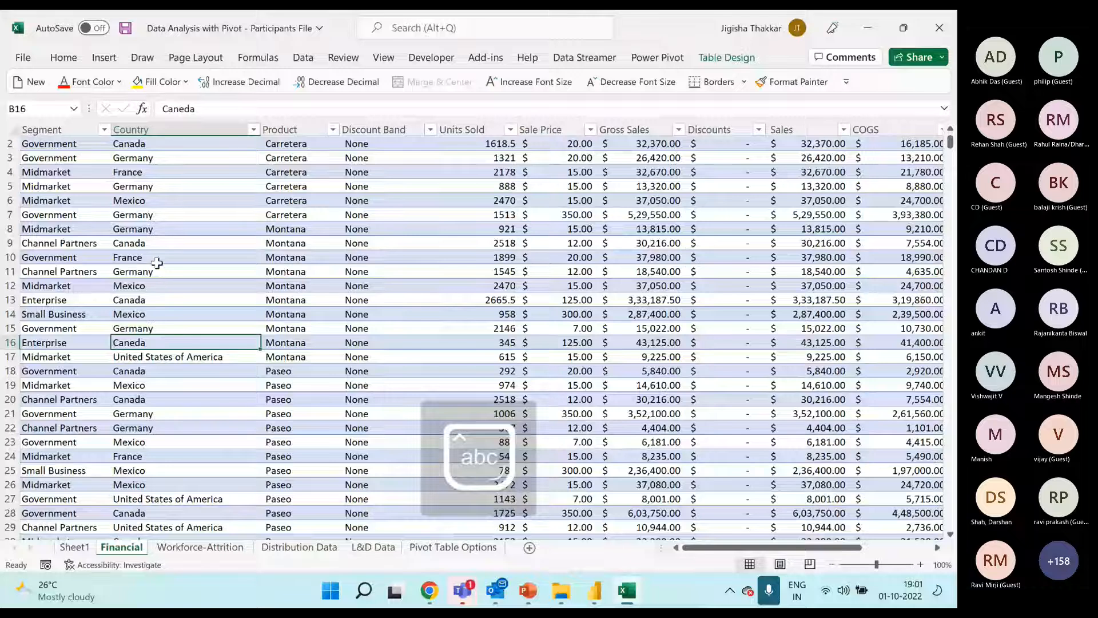
Refresh the country pivot table on Sheet1 and examine its row labels for inconsistent country names
drag(165, 185, 178, 412)
click(74, 547)
right_click(90, 199)
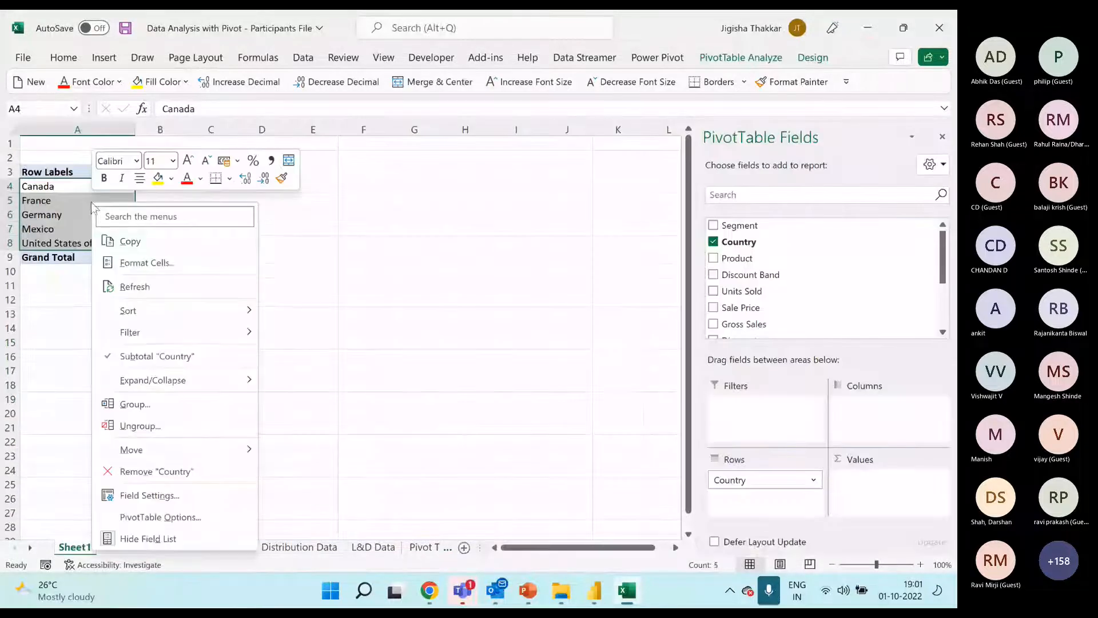
click(166, 287)
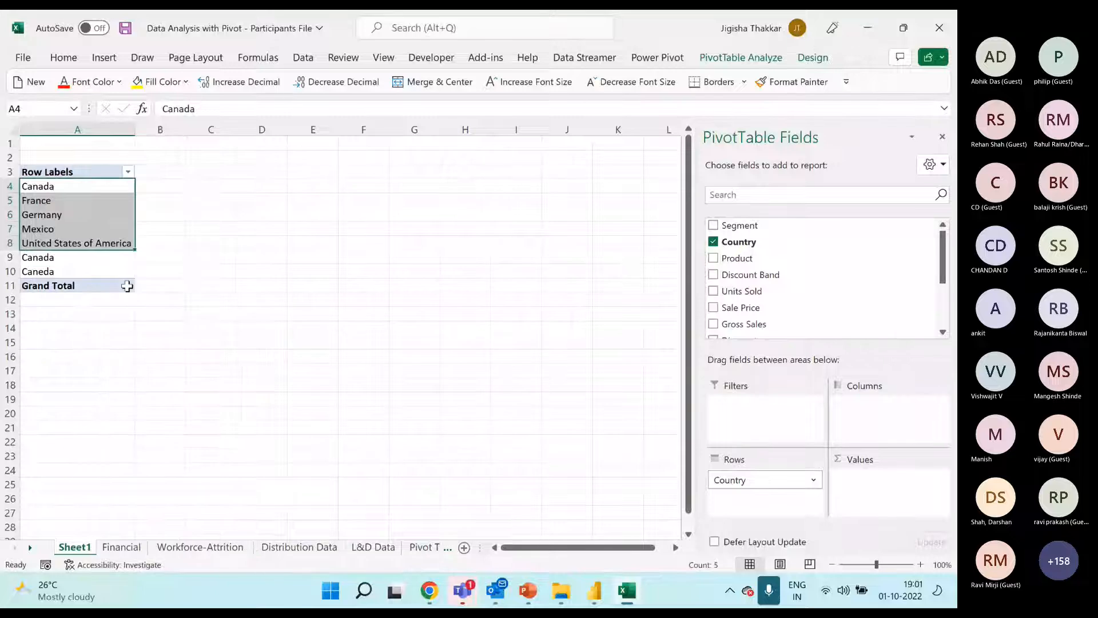
click(83, 259)
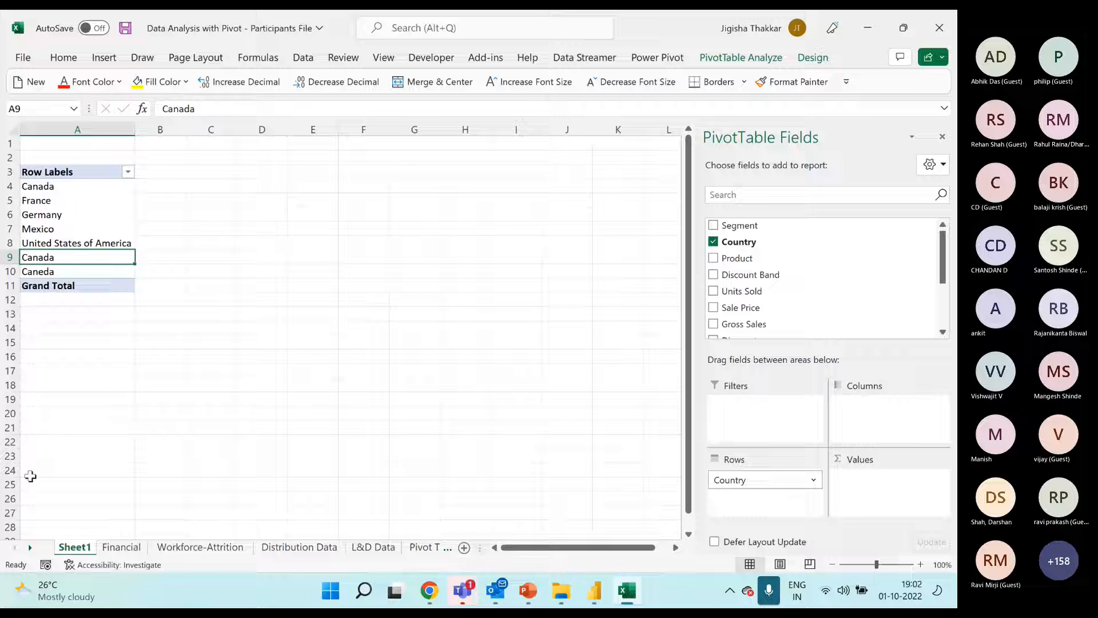
drag(81, 186, 84, 270)
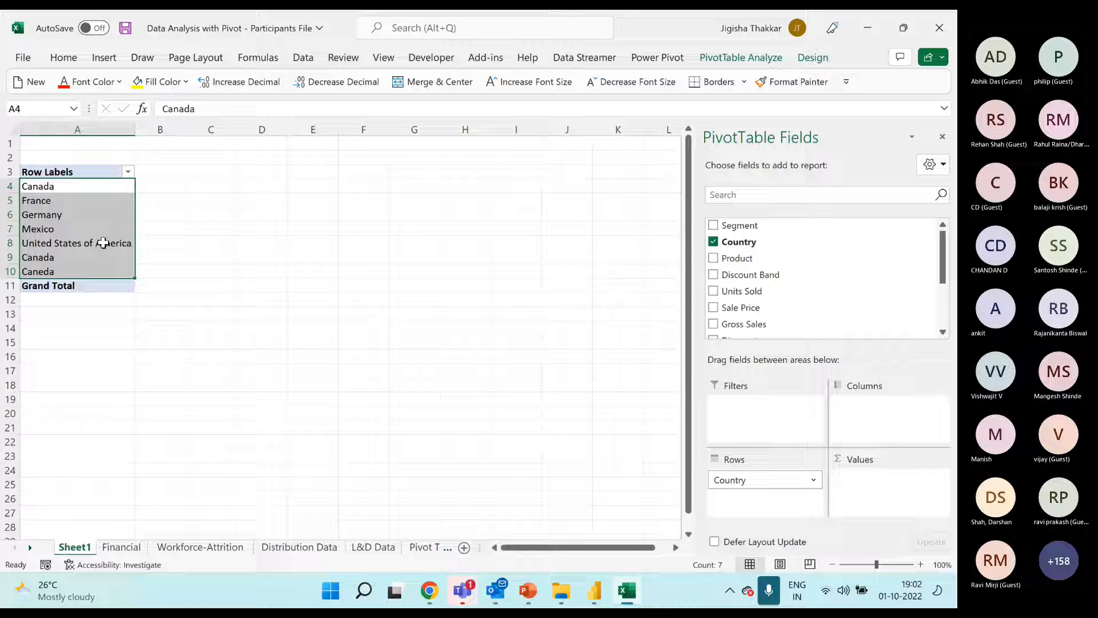
Correct the misspelled country in cell B16 of the Financial sheet with a copy of Canada from B20
click(121, 547)
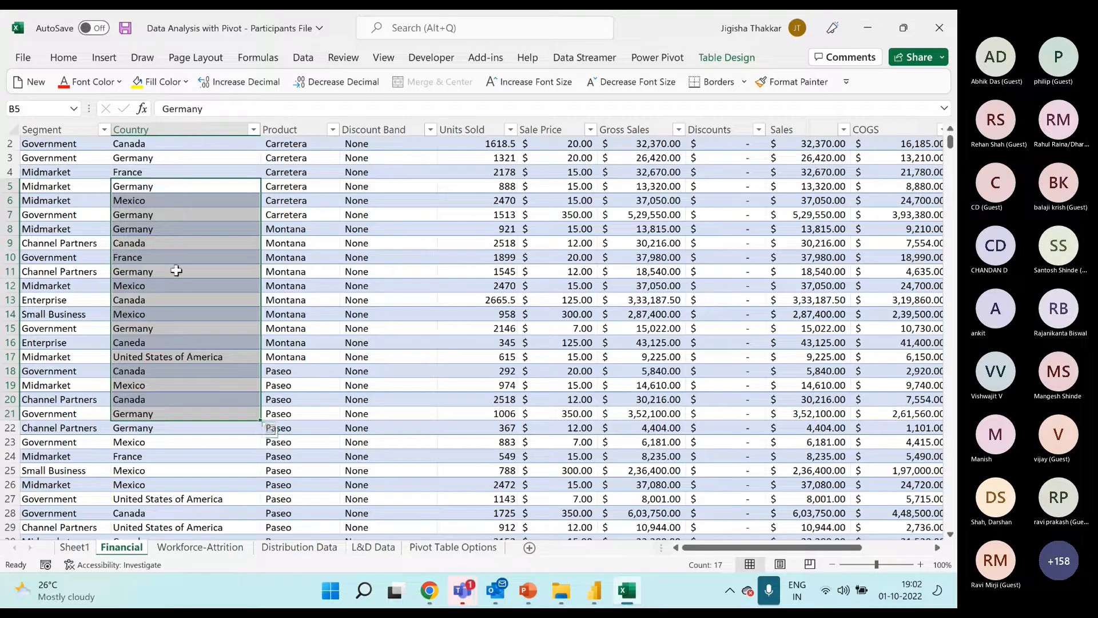
click(164, 343)
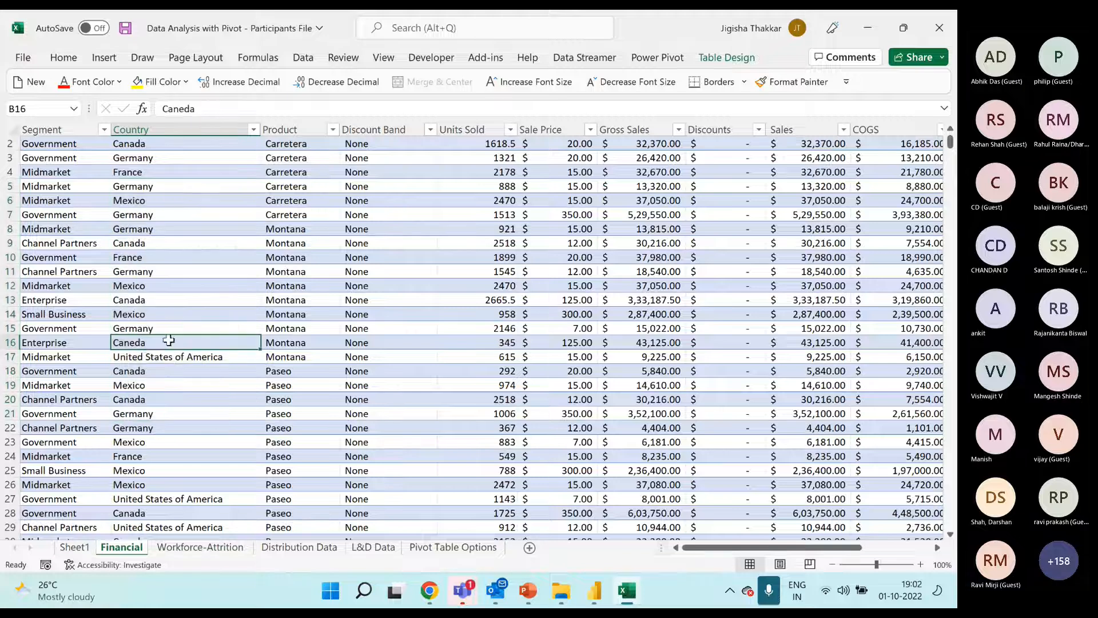
drag(165, 385, 170, 399)
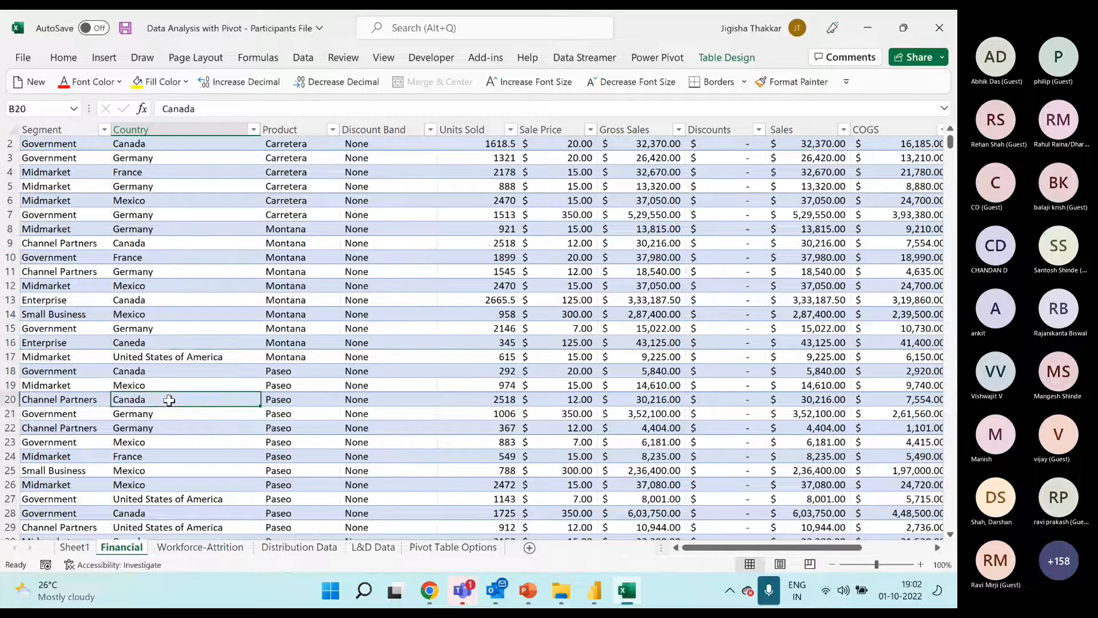
key(ctrl+c)
key(Up)
key(Up)
key(Up)
key(ctrl+v)
Inspect the text of cell B9 and replace it with a copy of the Canada entry from B13
key(Up)
key(Up)
key(Up)
key(Up)
key(Up)
key(Up)
key(Up)
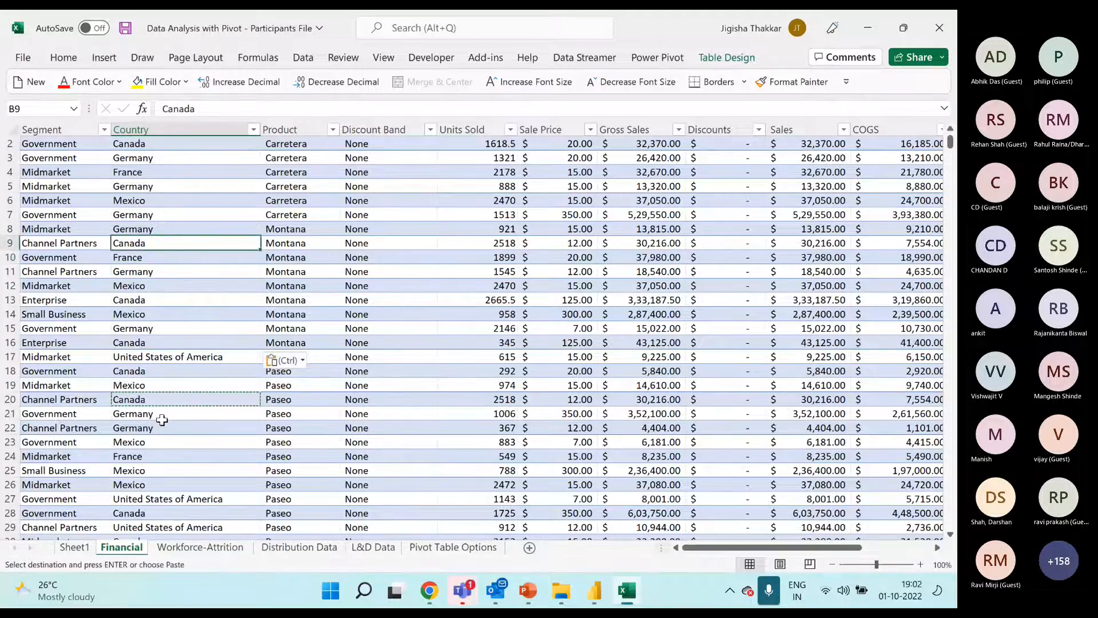
double_click(175, 243)
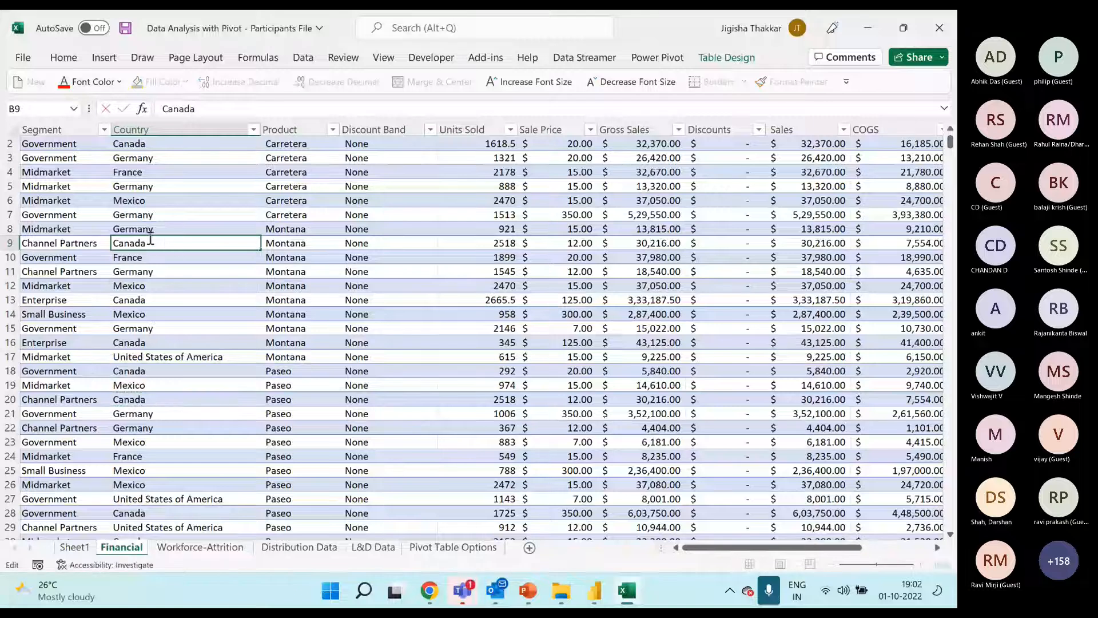
click(152, 300)
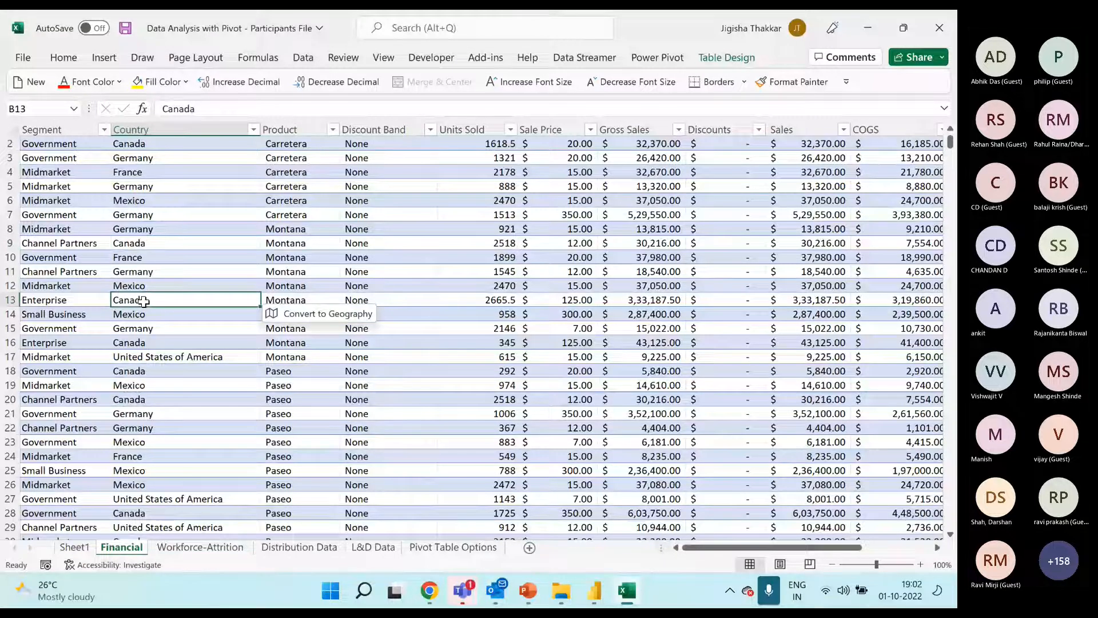
key(ctrl+c)
key(Up)
key(Up)
key(Up)
key(Up)
key(ctrl+v)
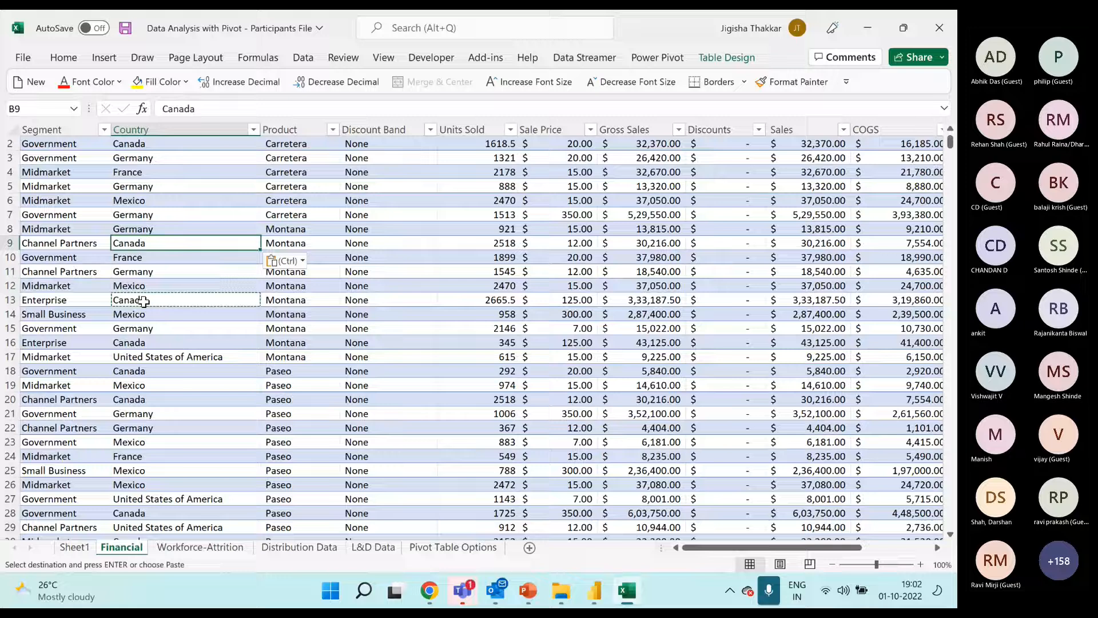
Refresh the country pivot table on Sheet1 again and compare its two Canada row labels
click(77, 548)
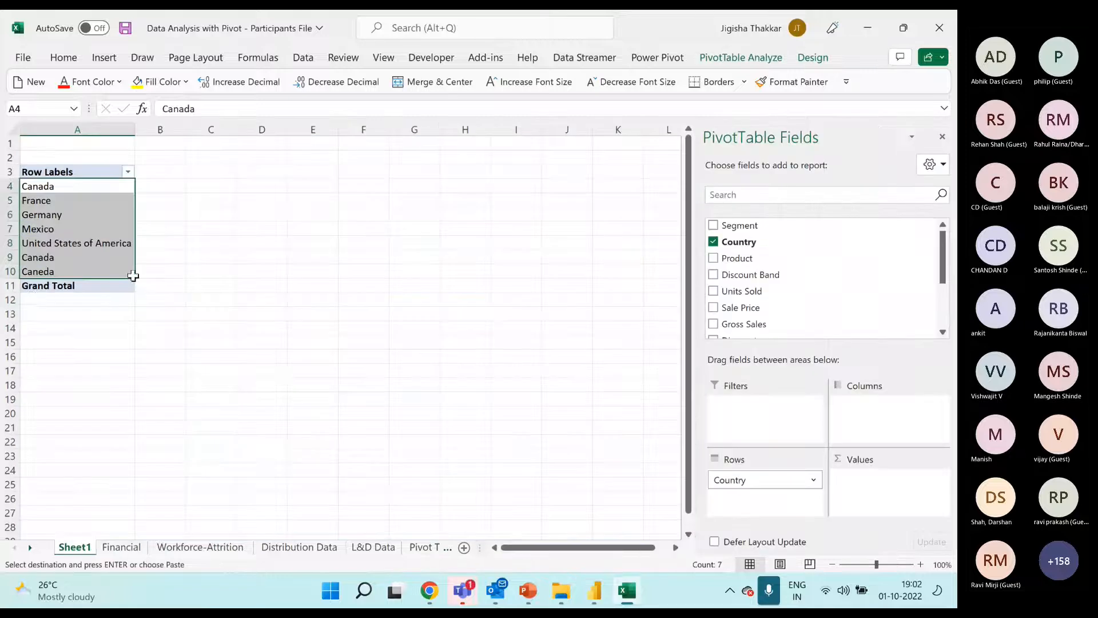
click(60, 200)
right_click(60, 200)
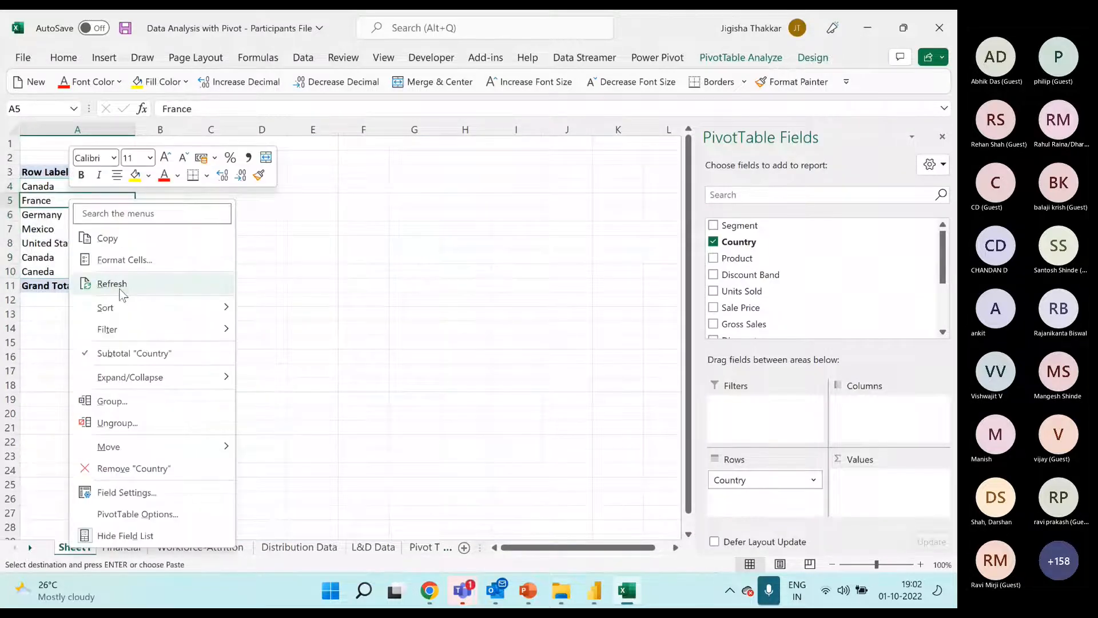
click(122, 289)
click(58, 258)
click(98, 185)
click(97, 256)
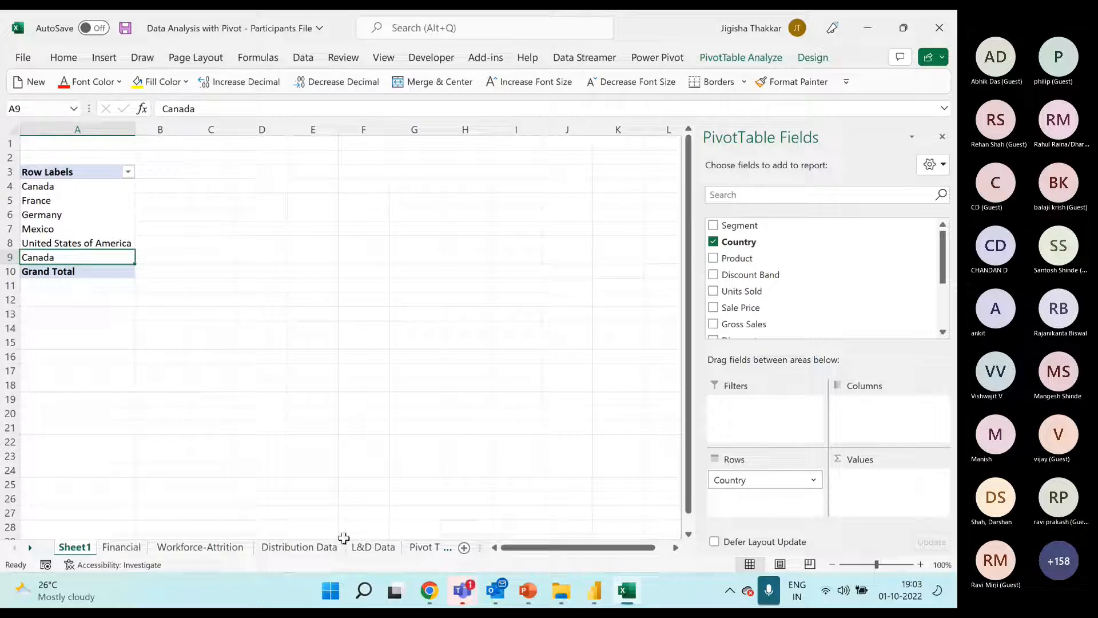
click(89, 186)
Copy the country pivot table to cell C3 and replace Country with Product in the copy's Rows
drag(105, 171, 103, 278)
mouse_move(103, 280)
mouse_down()
mouse_move(115, 174)
mouse_move(115, 270)
mouse_up()
key(ctrl+c)
click(211, 169)
key(ctrl+v)
key(Down)
key(Down)
key(Down)
mouse_move(750, 485)
mouse_down()
mouse_move(780, 314)
mouse_move(754, 245)
mouse_move(789, 501)
mouse_move(770, 481)
mouse_up()
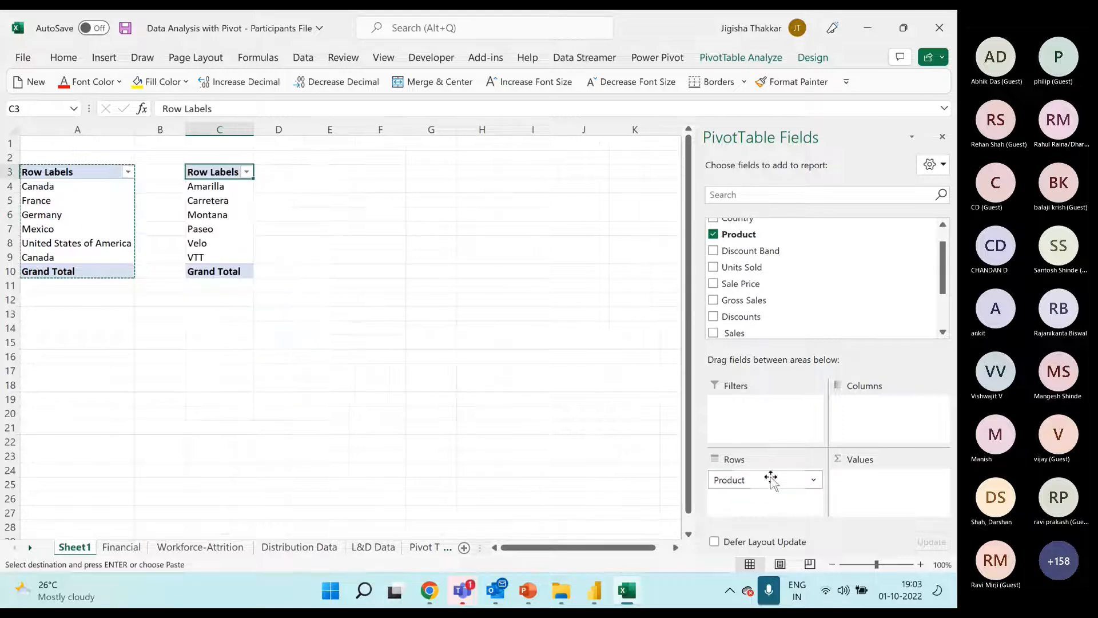
drag(229, 186, 231, 259)
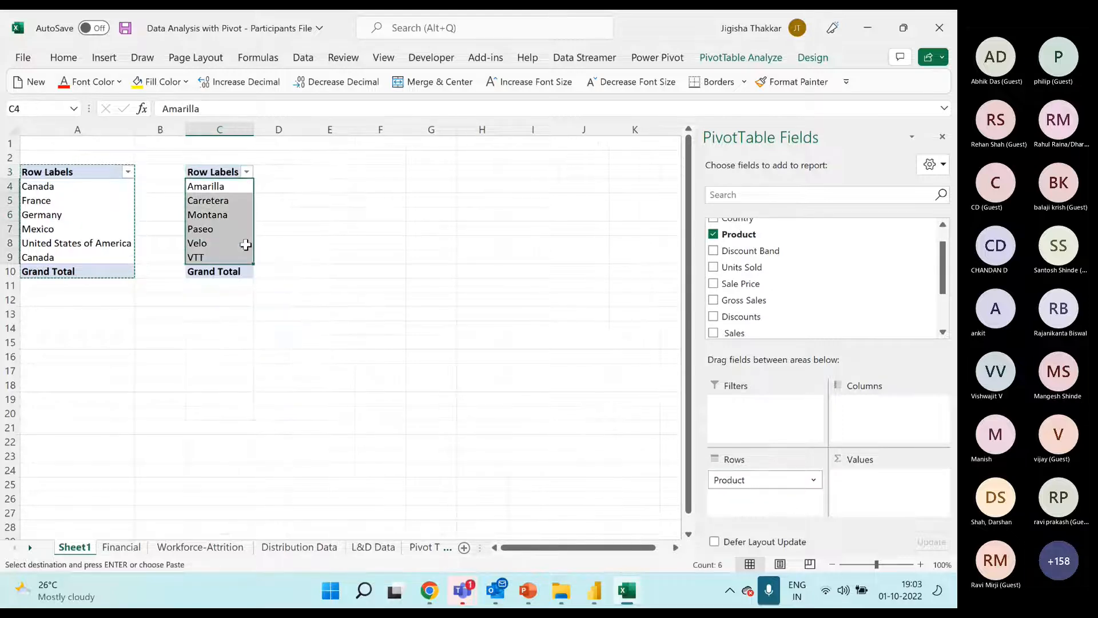
Paste another copy of the pivot table at E3 and replace Country with Discount Band in its Rows
click(331, 172)
key(ctrl+v)
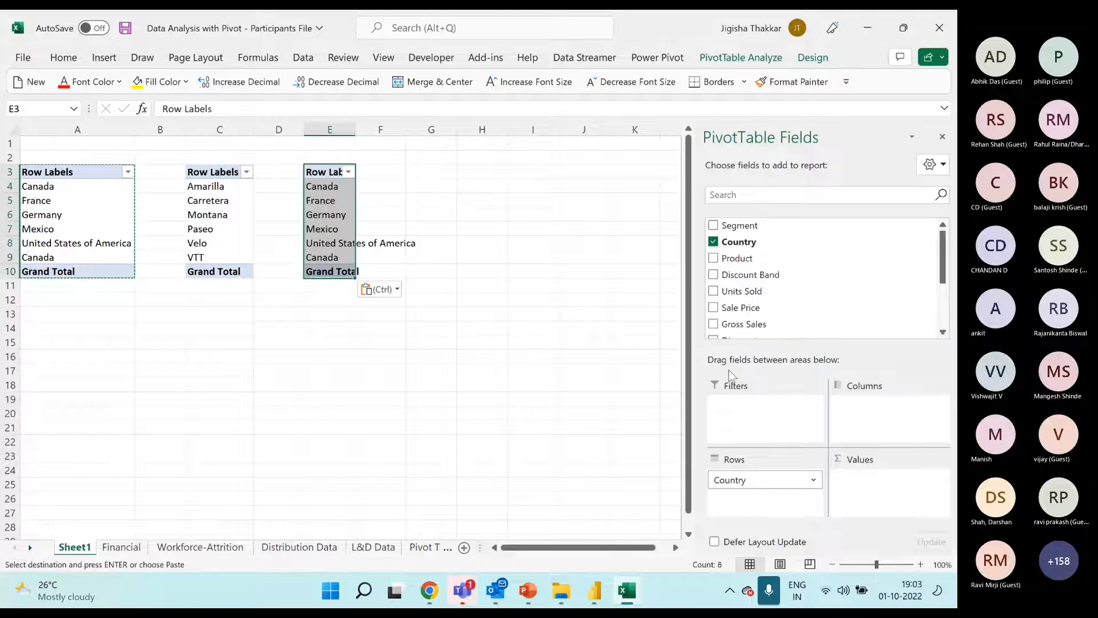
drag(744, 479, 780, 480)
click(334, 216)
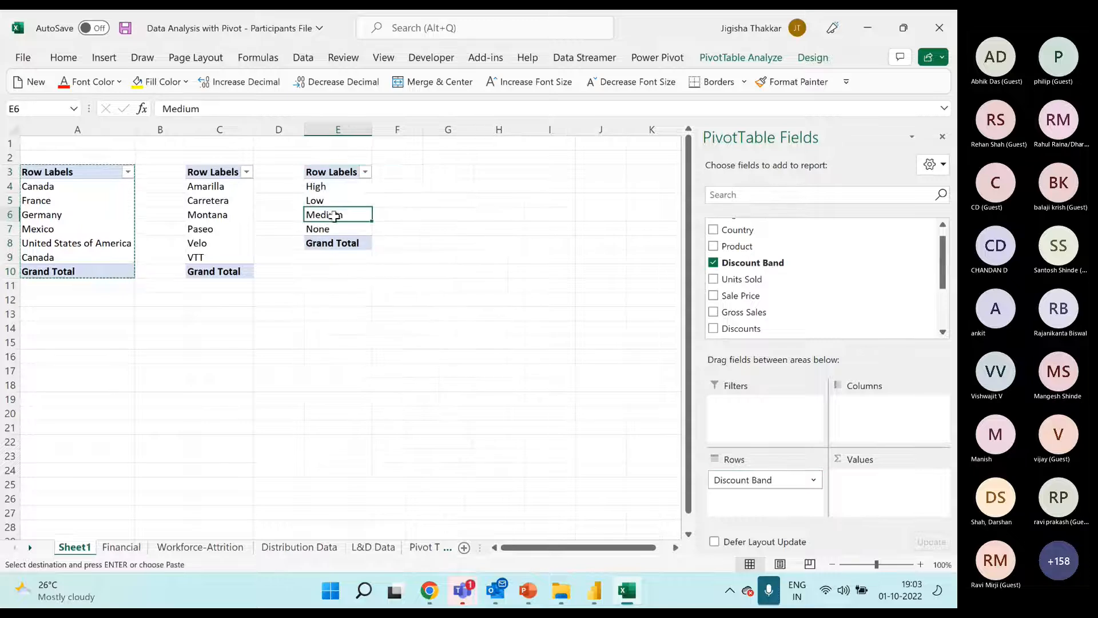
click(740, 481)
Paste another copy of the pivot table at G3 and replace Country with Segment in its Rows
click(430, 163)
click(442, 171)
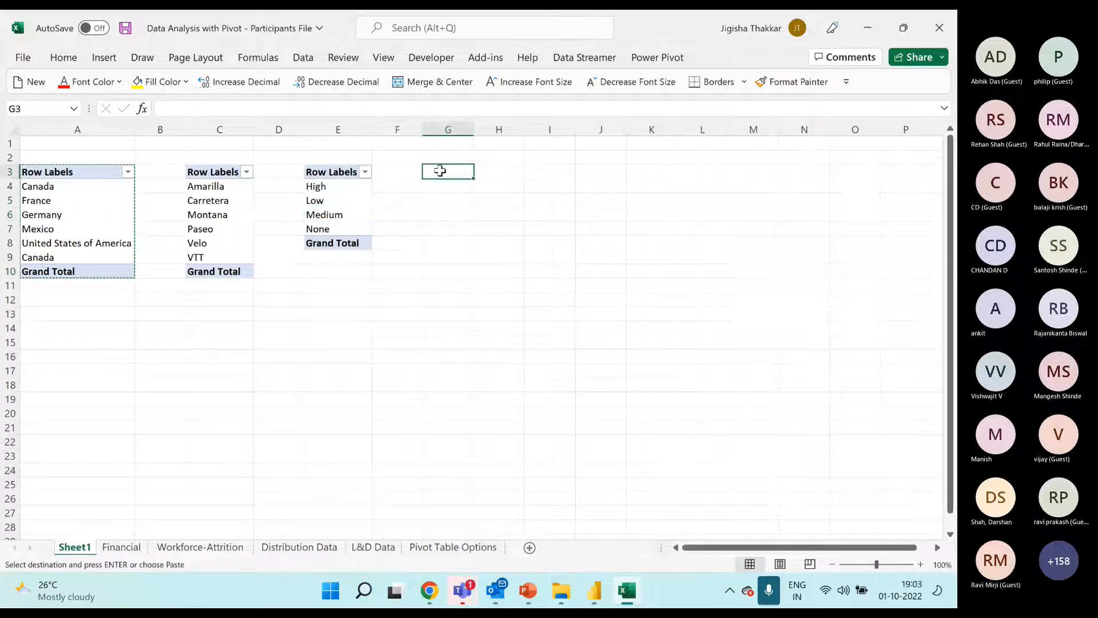
key(ctrl+v)
drag(747, 479, 829, 297)
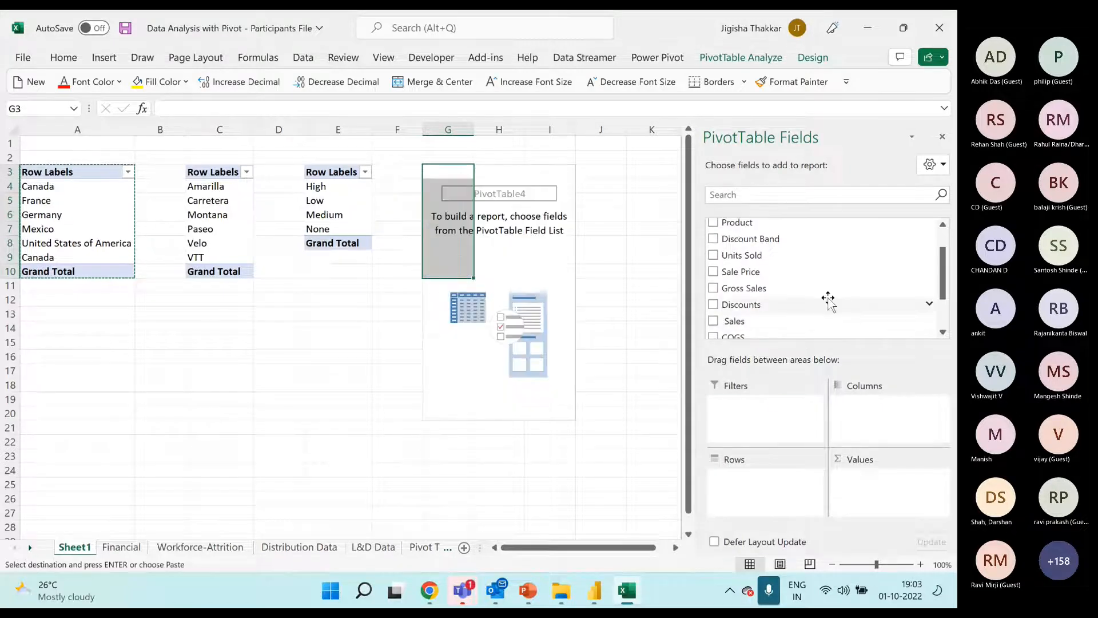
scroll(833, 289, up, 2)
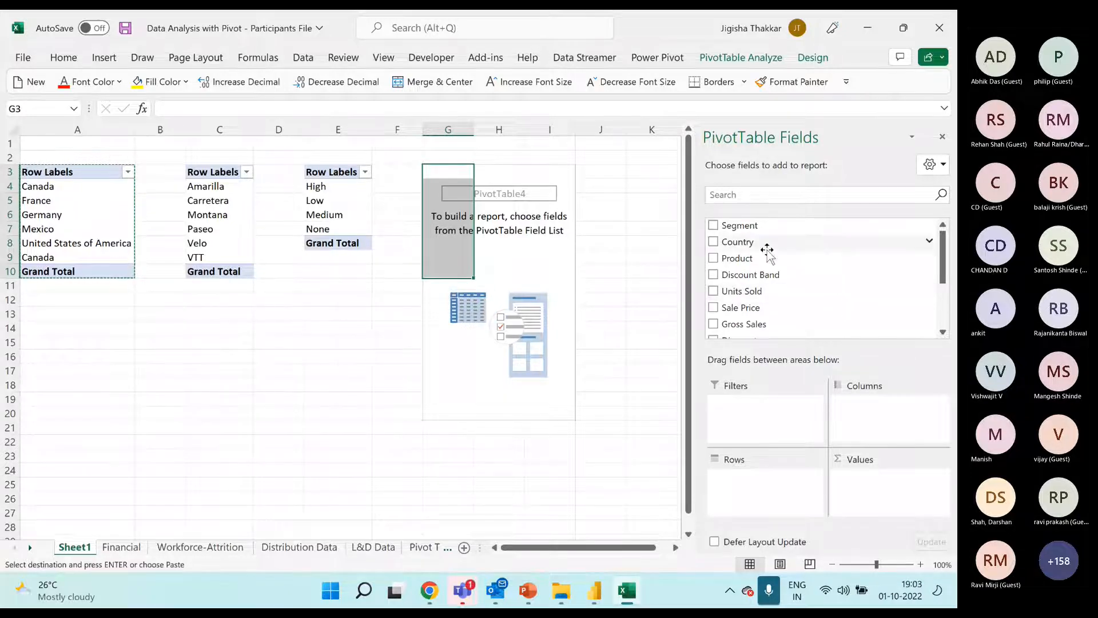
drag(768, 247, 775, 480)
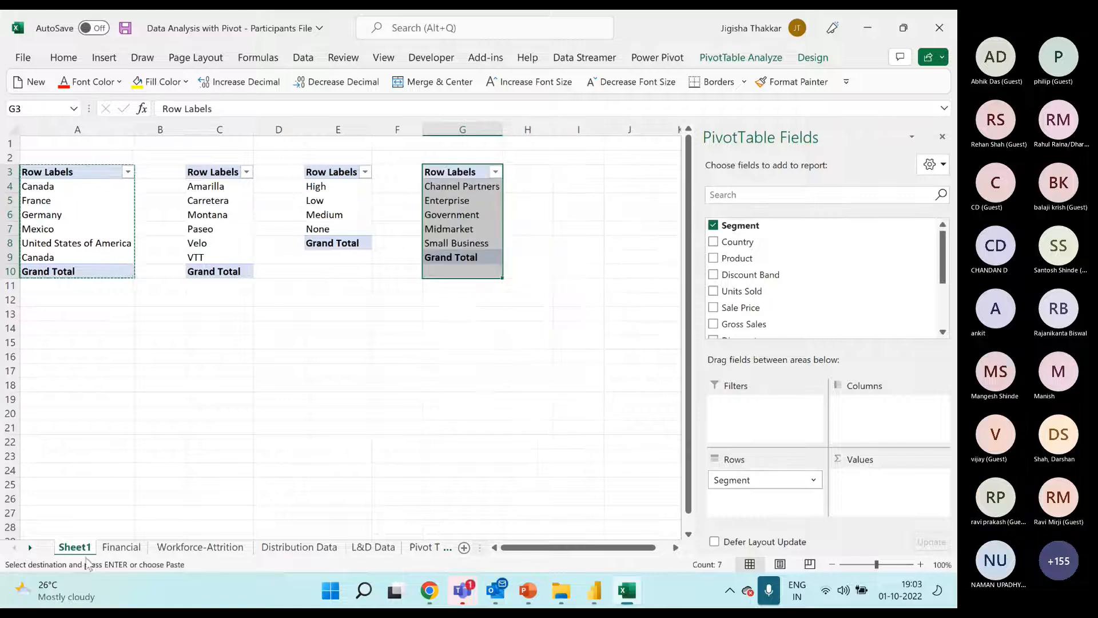
Rename Sheet1 as Lists
double_click(81, 552)
text(Lists)
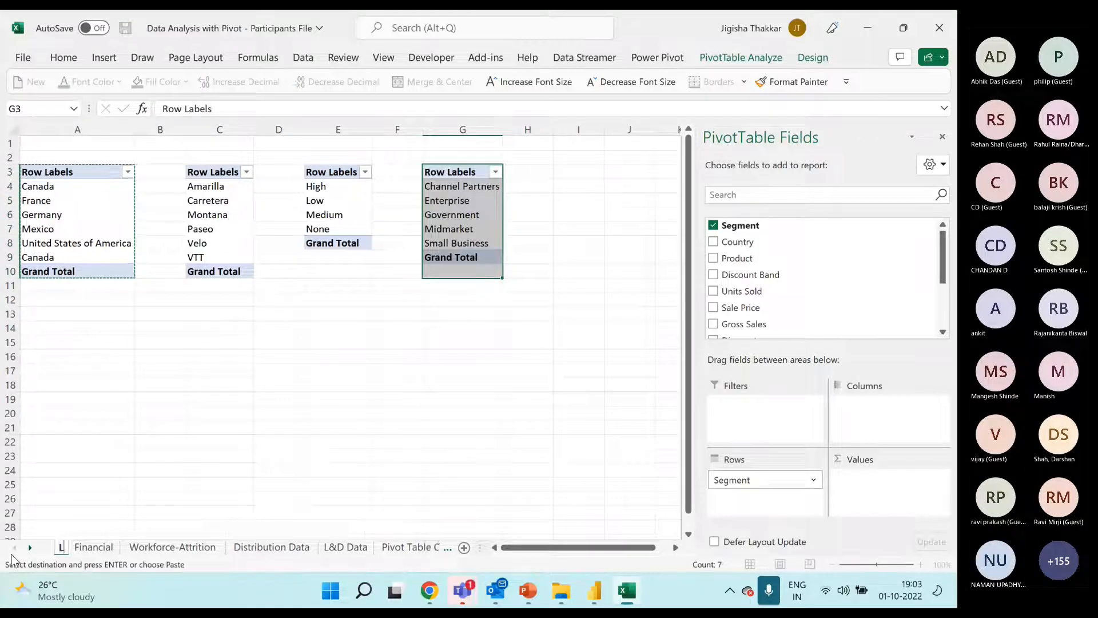
key(Return)
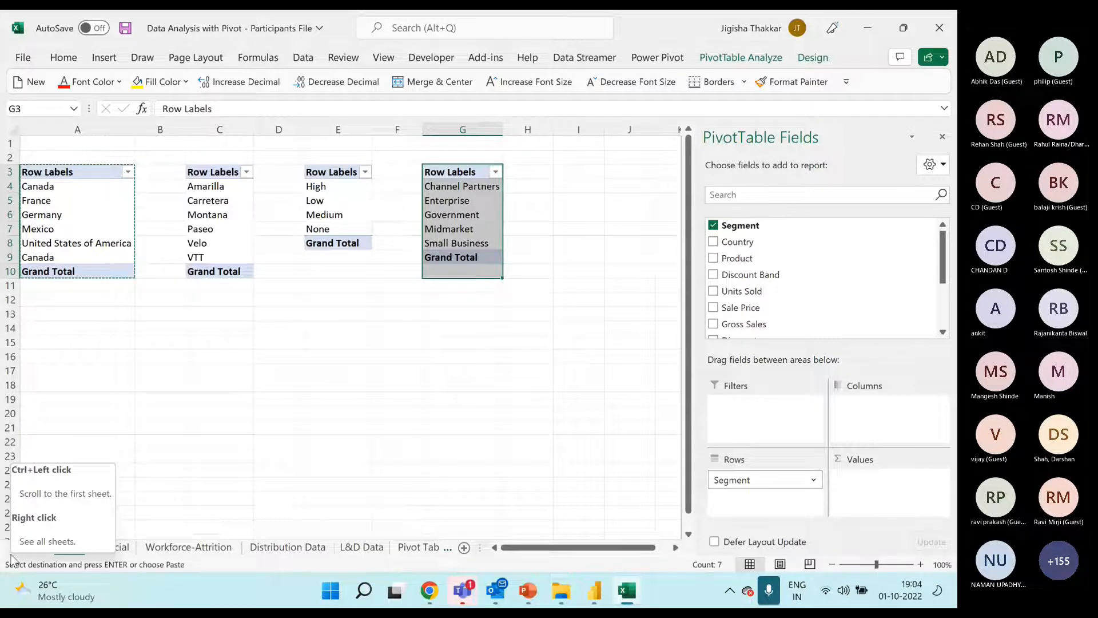
click(488, 286)
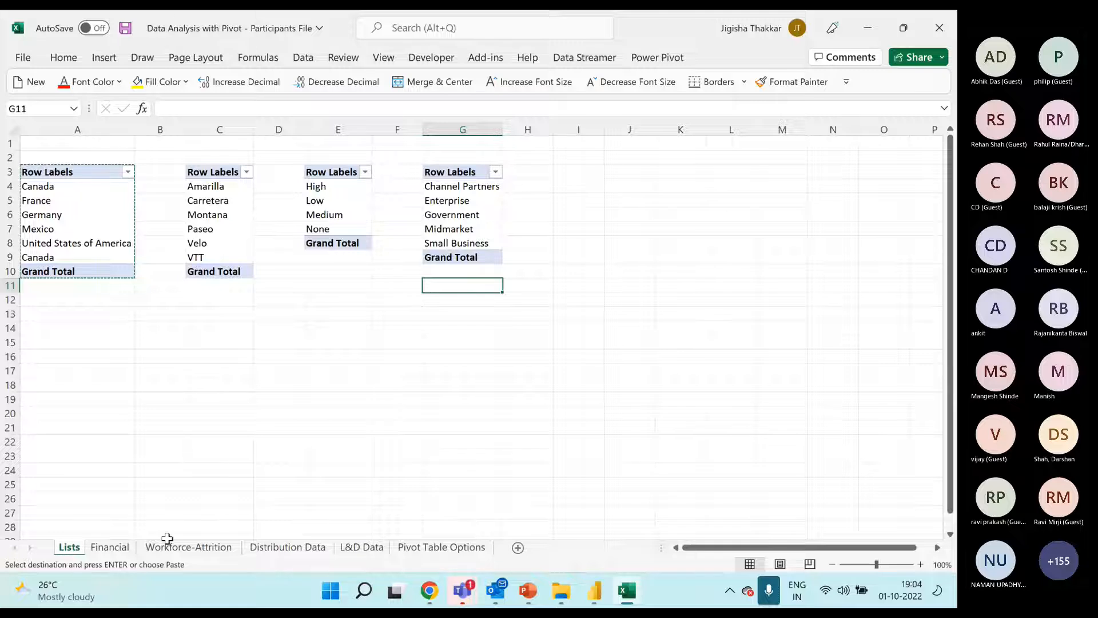
Look through the Financial, Lists, Workforce-Attrition, Distribution Data and L&D Data sheets, ending back on Financial
click(118, 551)
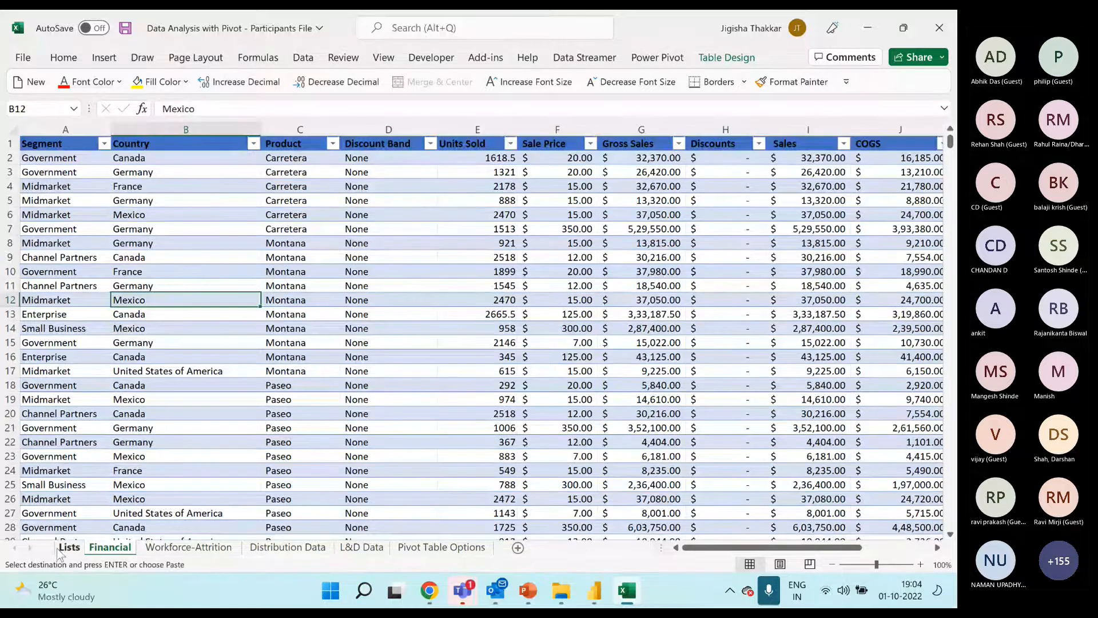
click(63, 548)
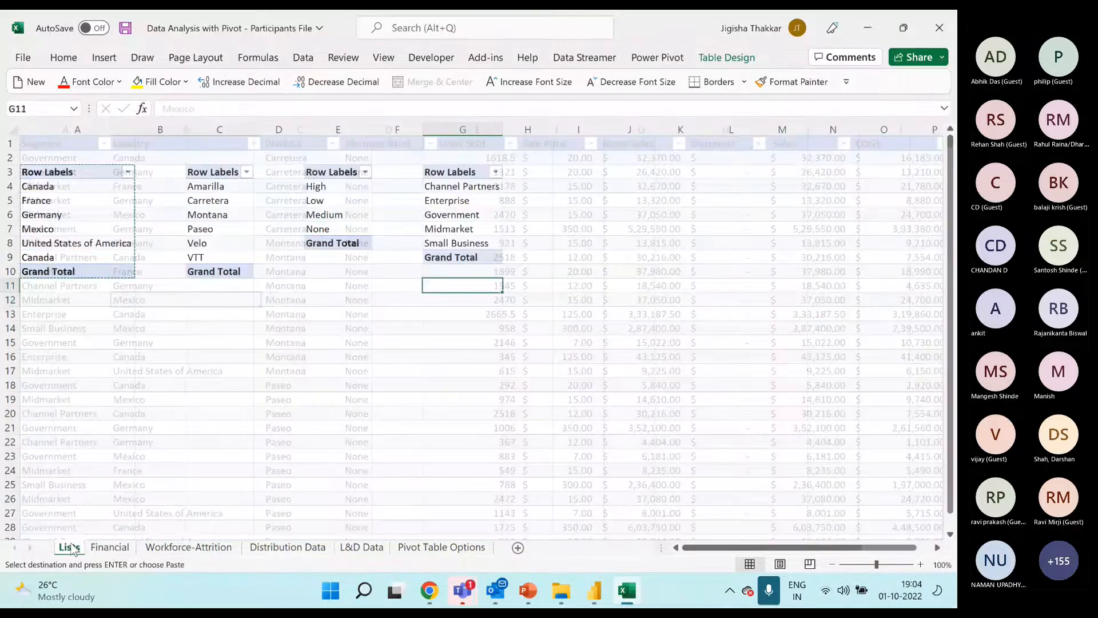
click(122, 548)
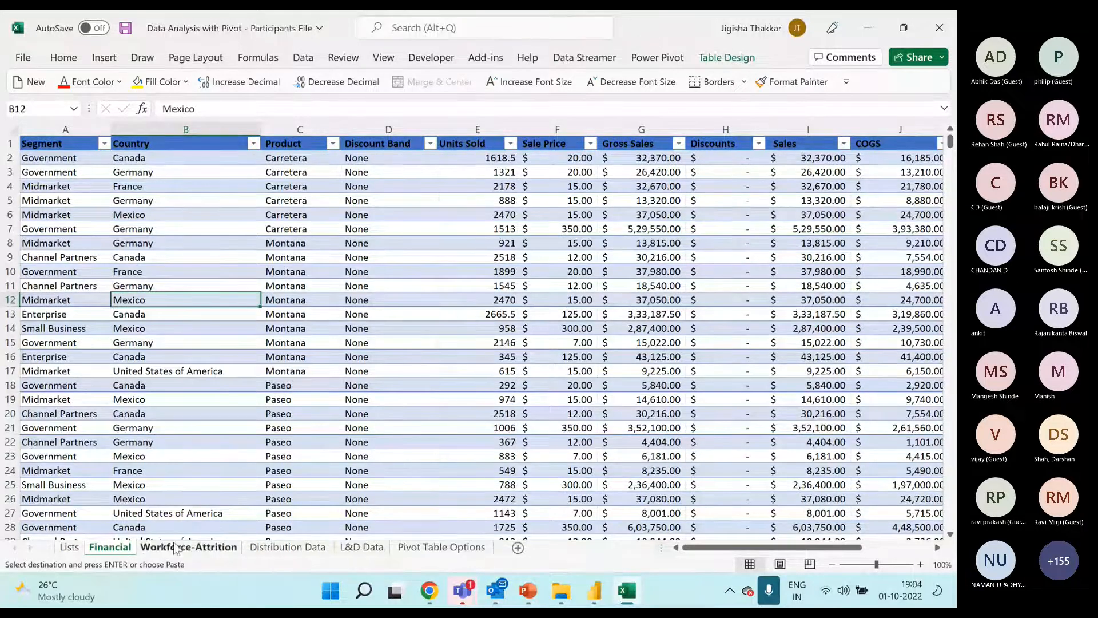
click(182, 548)
click(320, 549)
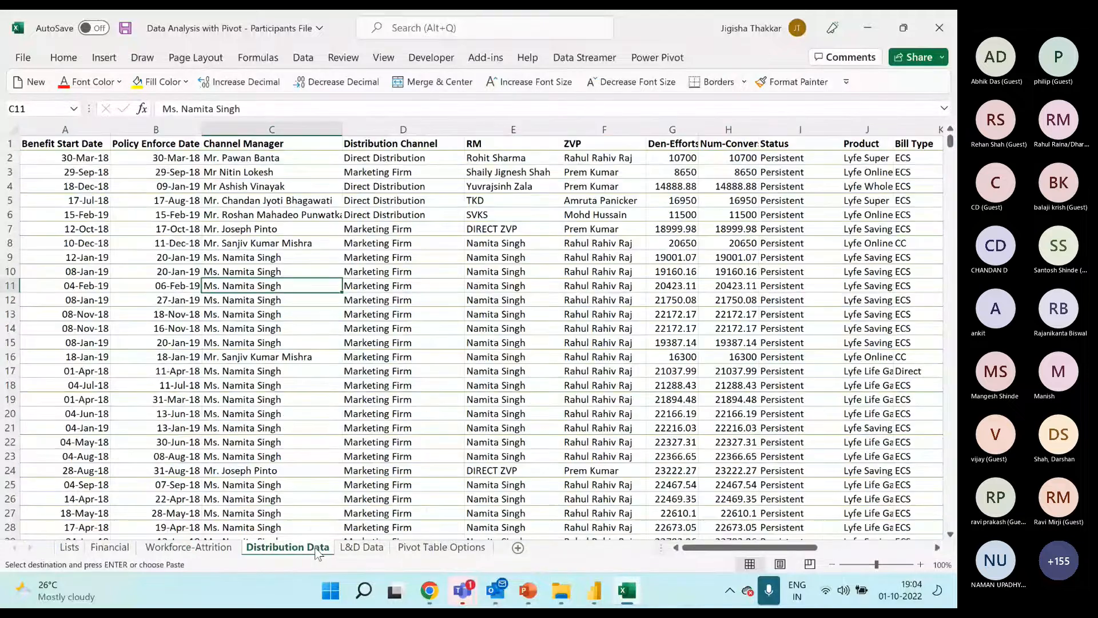
click(373, 548)
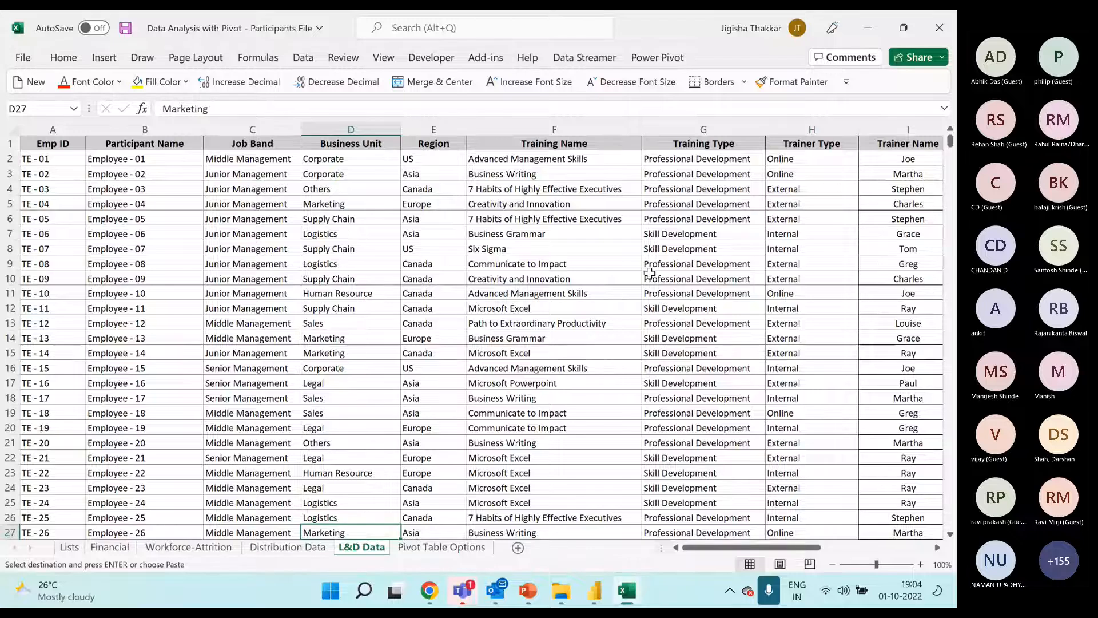
click(113, 548)
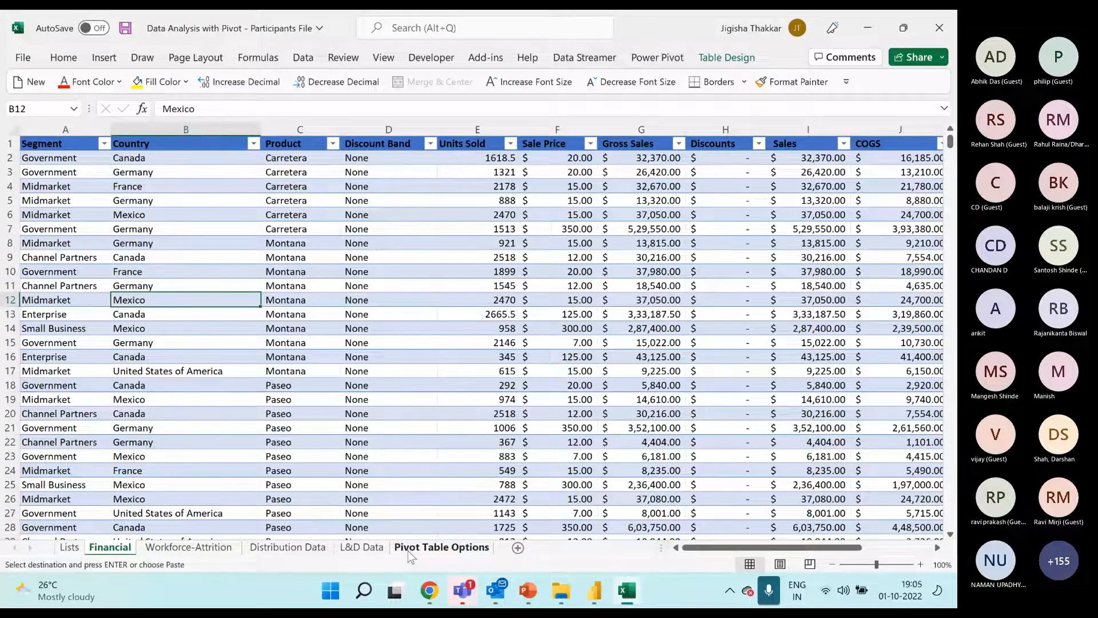
Switch to the Teams meeting window to read the chat messages, and return to the Excel workbook
click(472, 593)
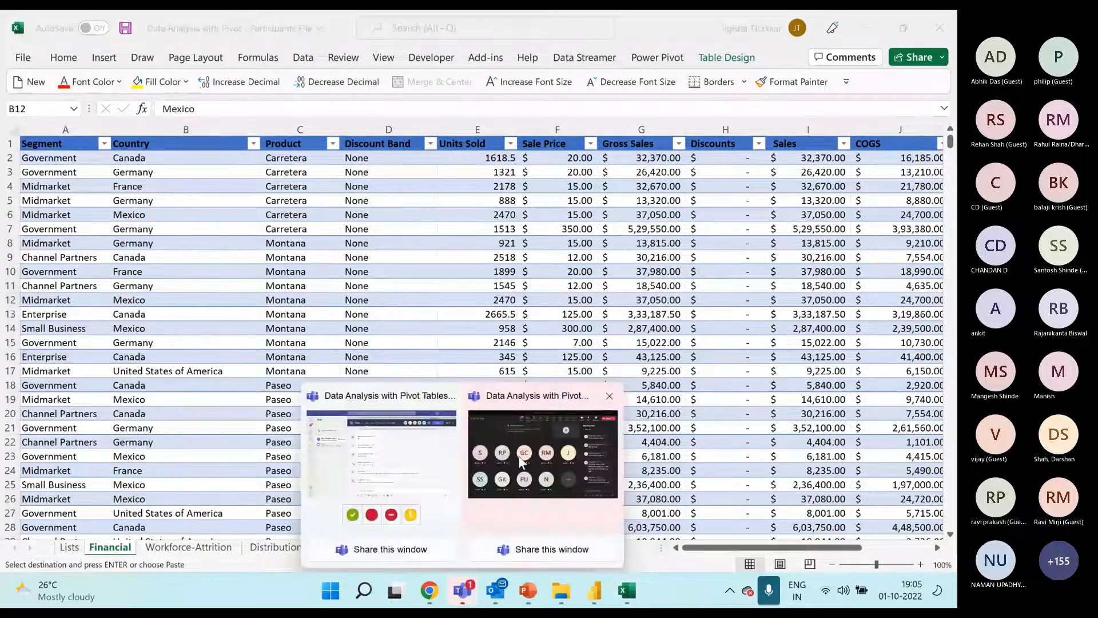
click(562, 448)
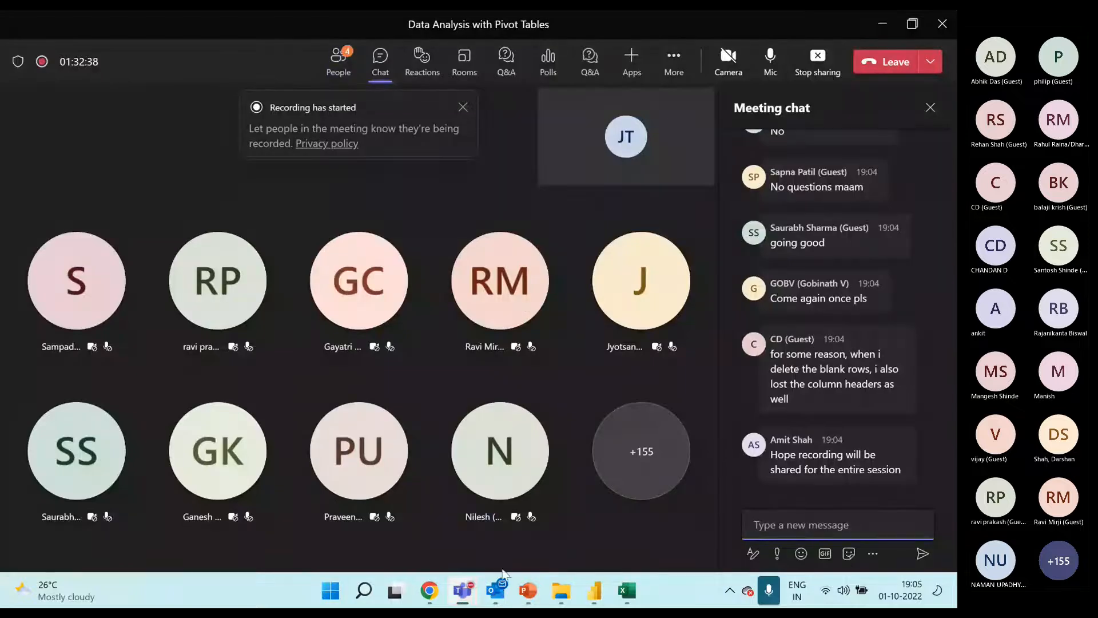
click(624, 595)
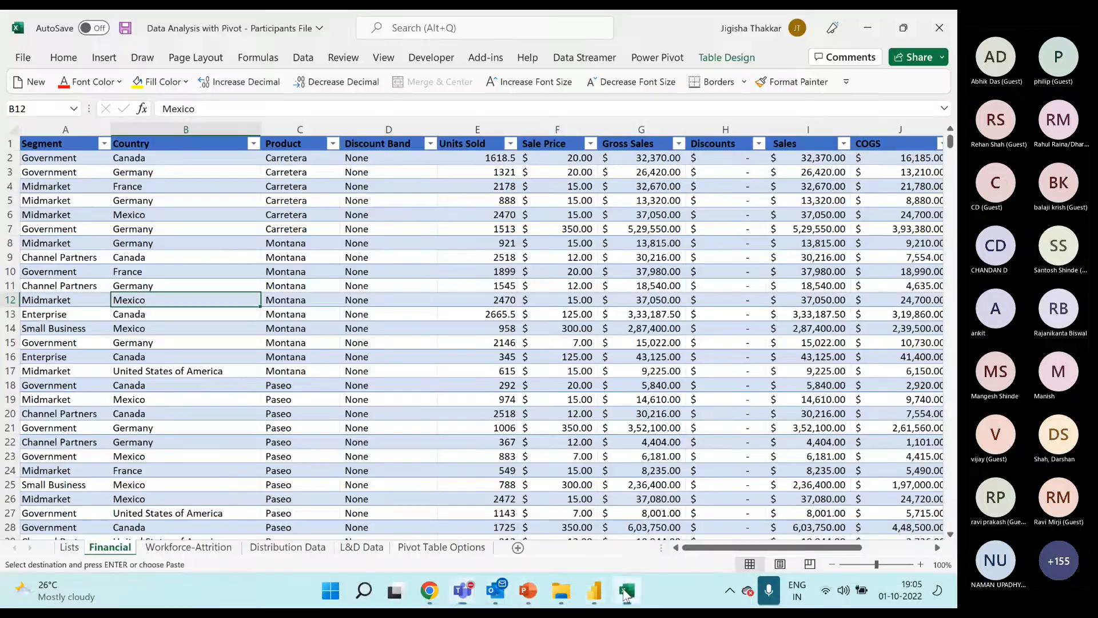
Check the Canada entries on the Lists sheet and alter the trailing spaces after Canada in cell B13 of Financial
click(474, 329)
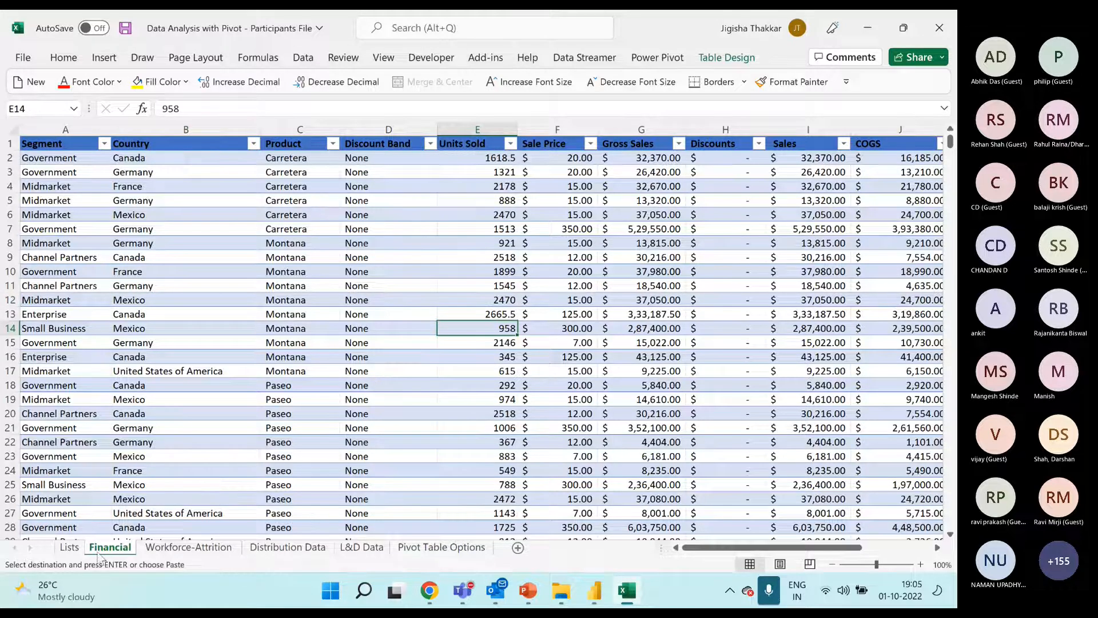
click(70, 547)
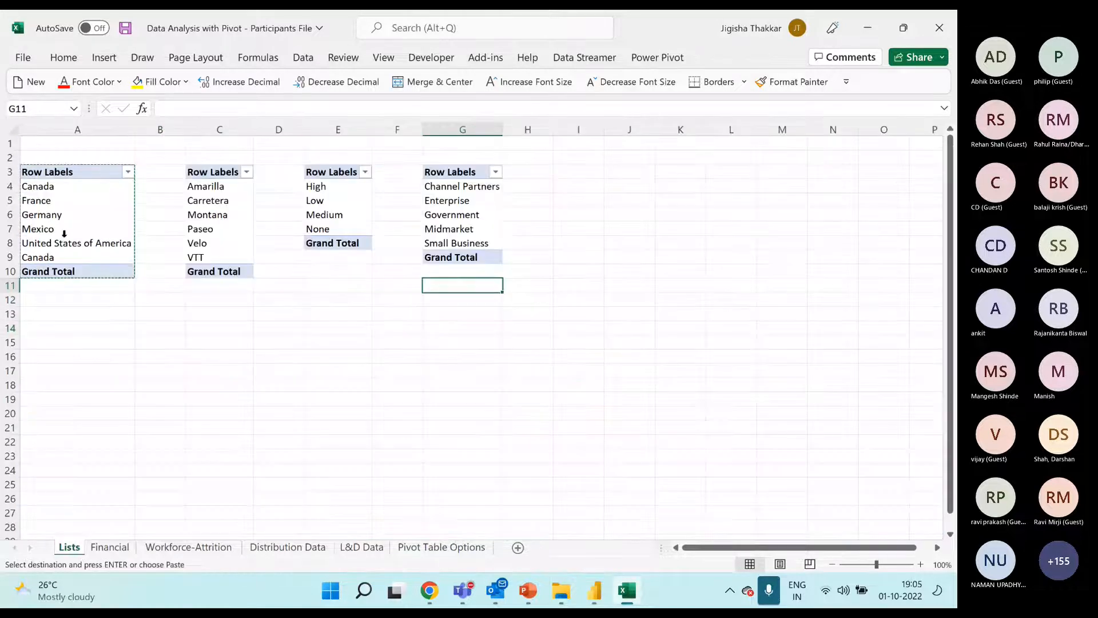
click(57, 186)
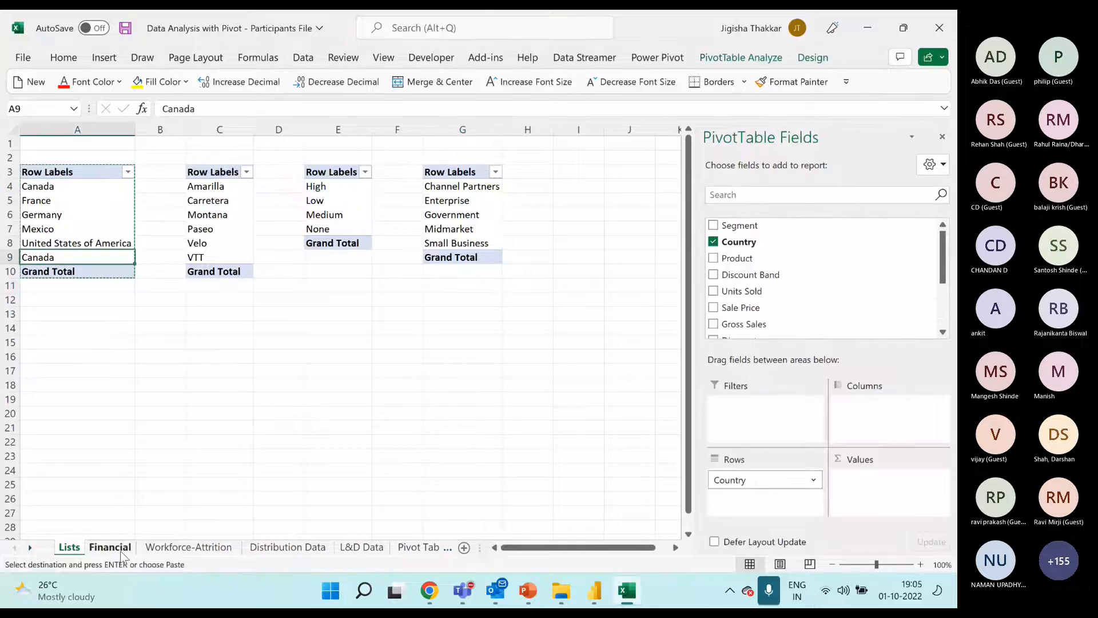
click(110, 548)
click(157, 314)
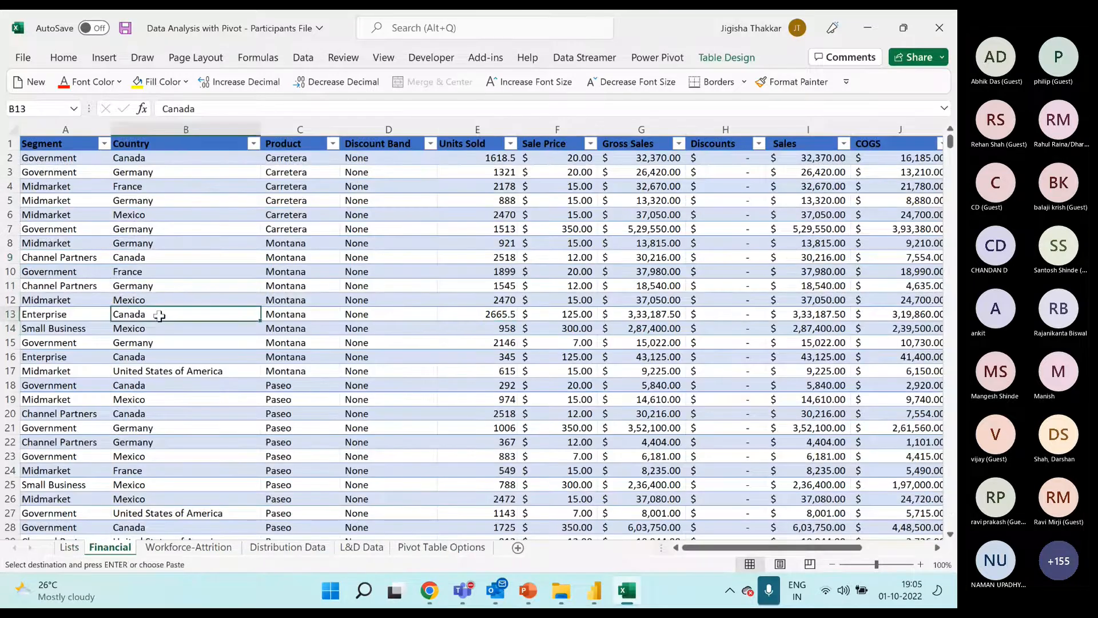
double_click(160, 314)
key(BackSpace)
key(BackSpace)
key(BackSpace)
key(BackSpace)
key(BackSpace)
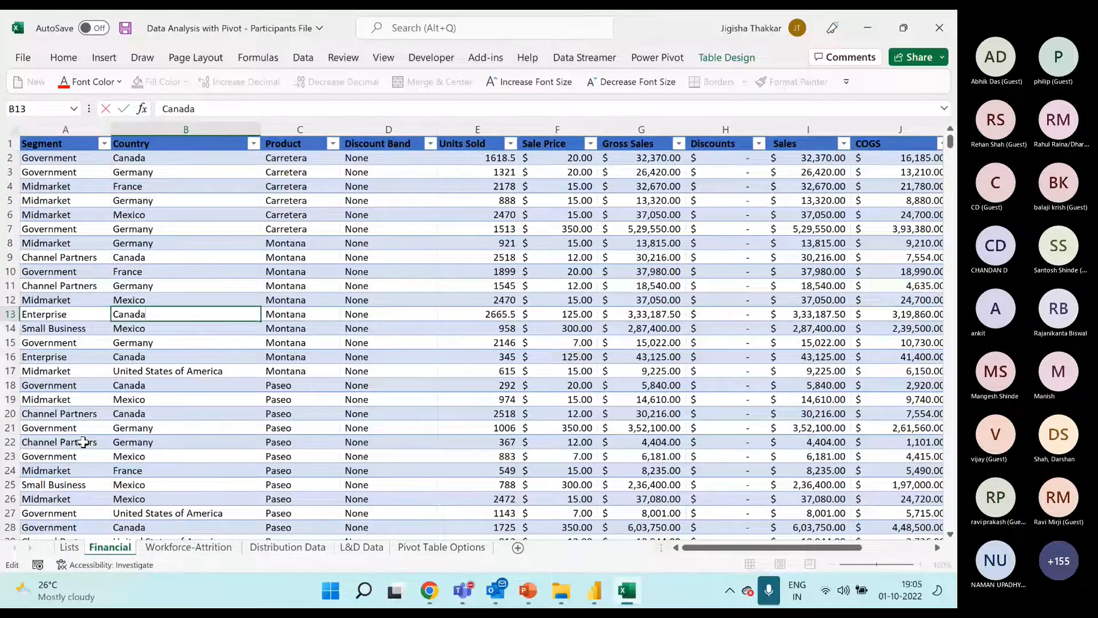
key(Return)
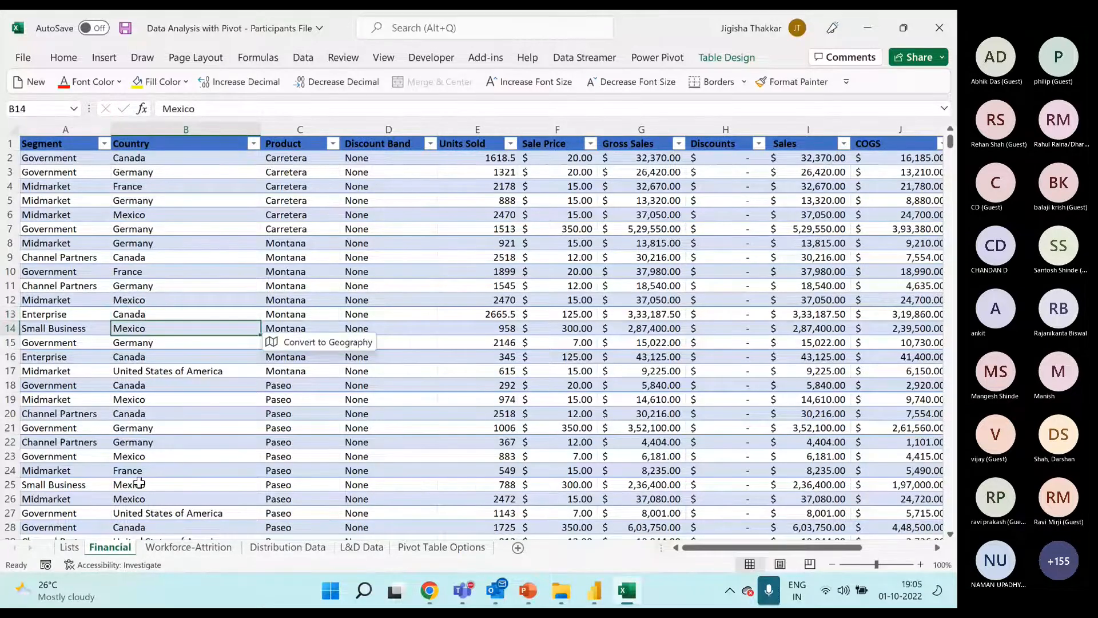
Refresh the country pivot table on the Lists sheet to check how the edited Canada entry is listed
click(69, 547)
right_click(87, 200)
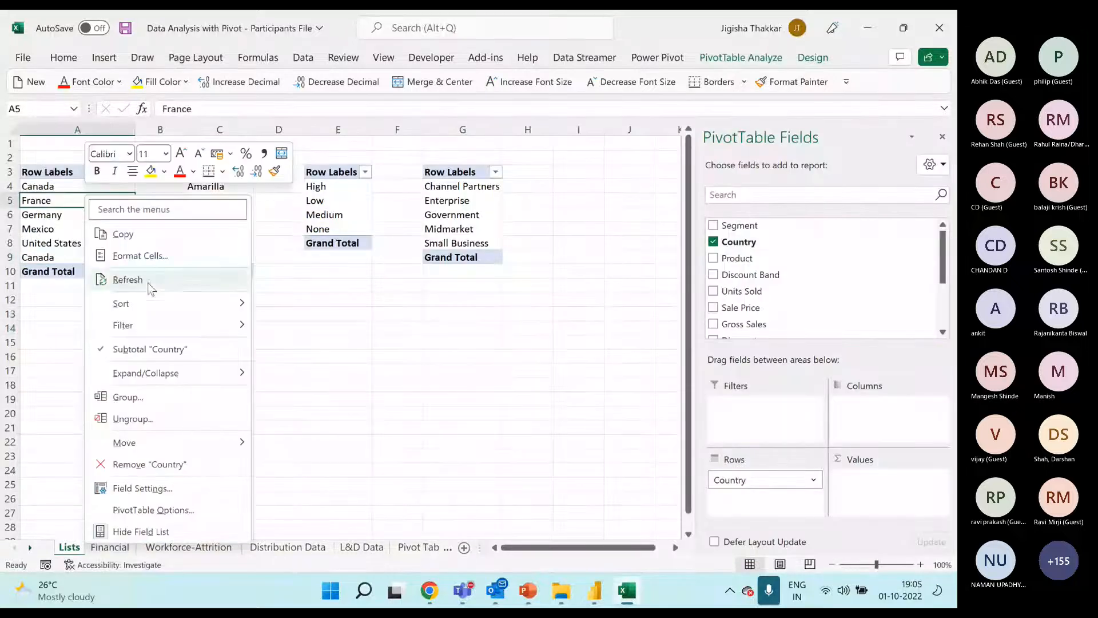
click(148, 283)
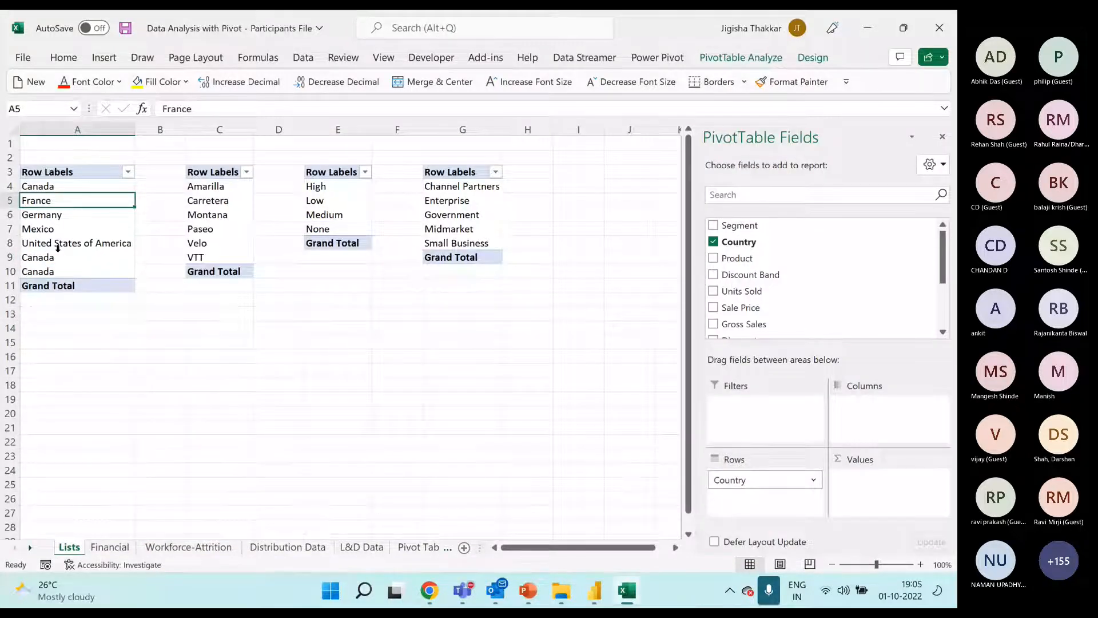
Filter the Country column of the Financial table to show only Canada
click(109, 547)
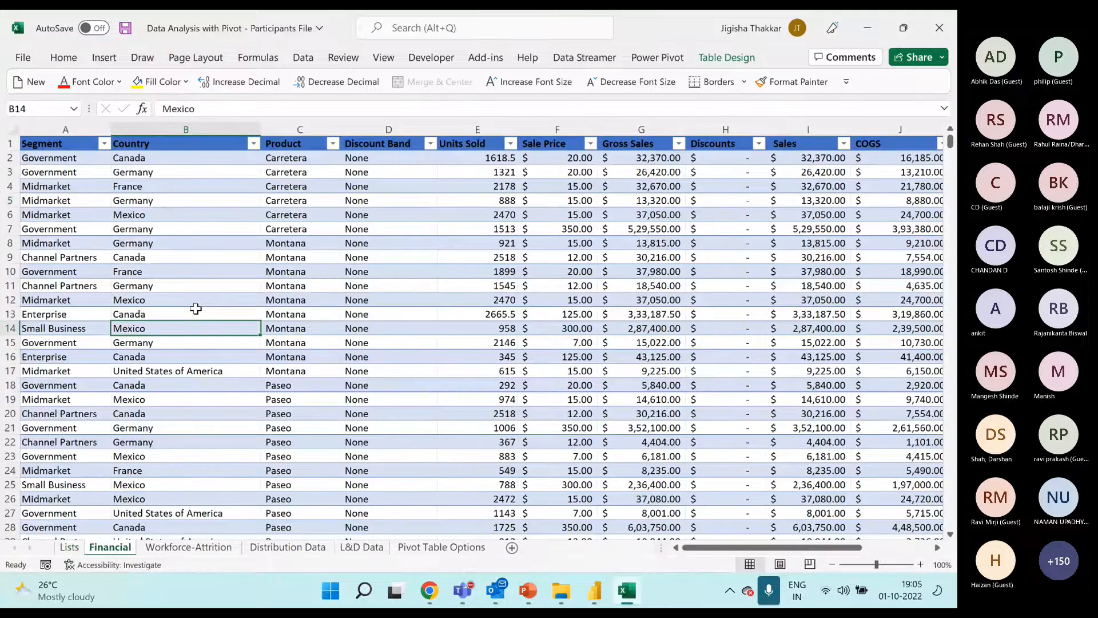
click(253, 144)
click(96, 323)
click(96, 337)
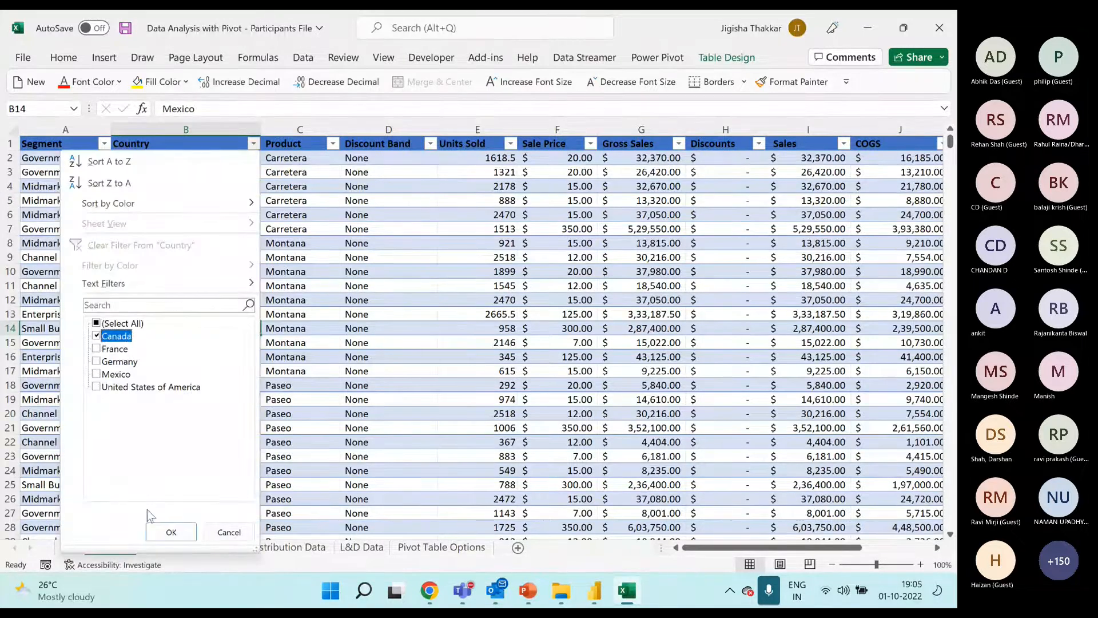
click(171, 532)
Copy Canada from cell B2 and paste it over all the filtered Country cells down to the table's end
click(201, 147)
key(Down)
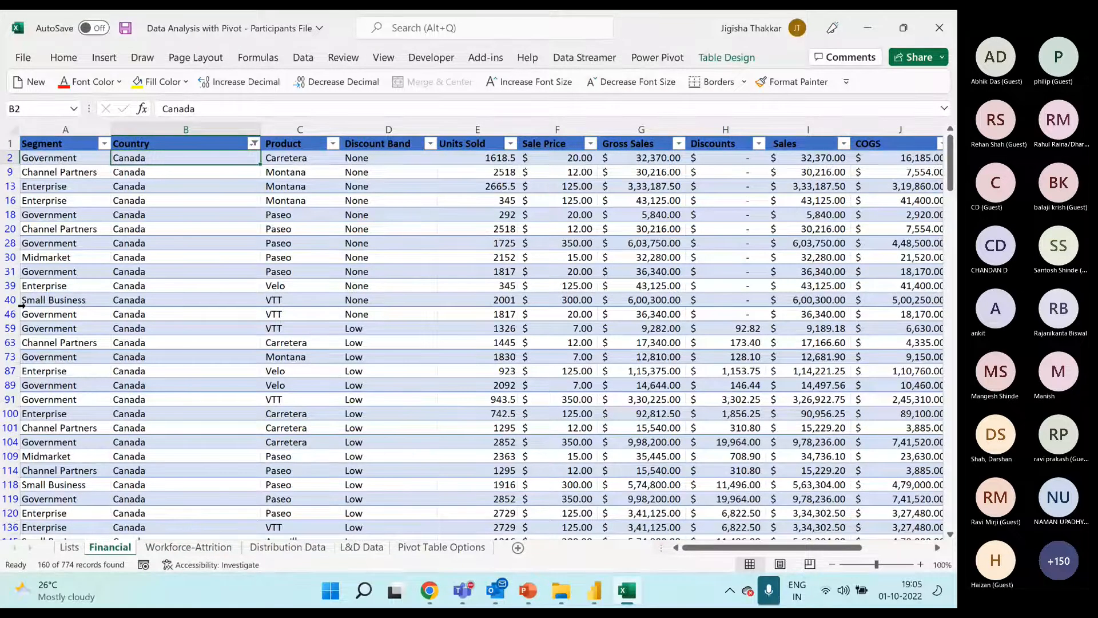
key(ctrl+c)
key(ctrl+shift+Down)
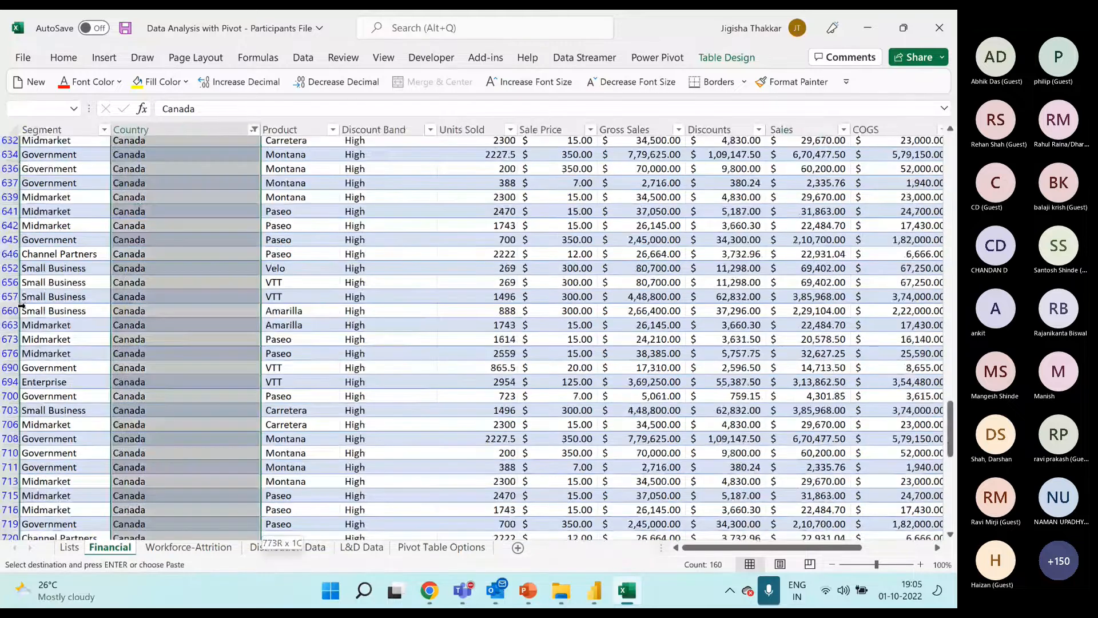
key(ctrl+v)
scroll(23, 309, up, 20)
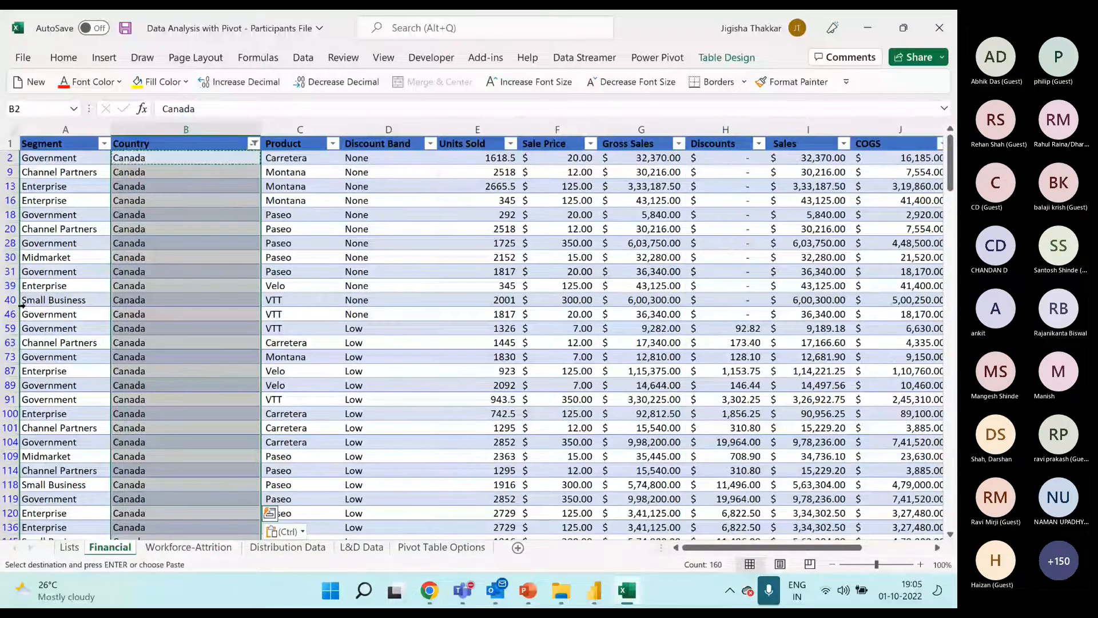
Clear the filter from the Country column of the Financial table
click(254, 143)
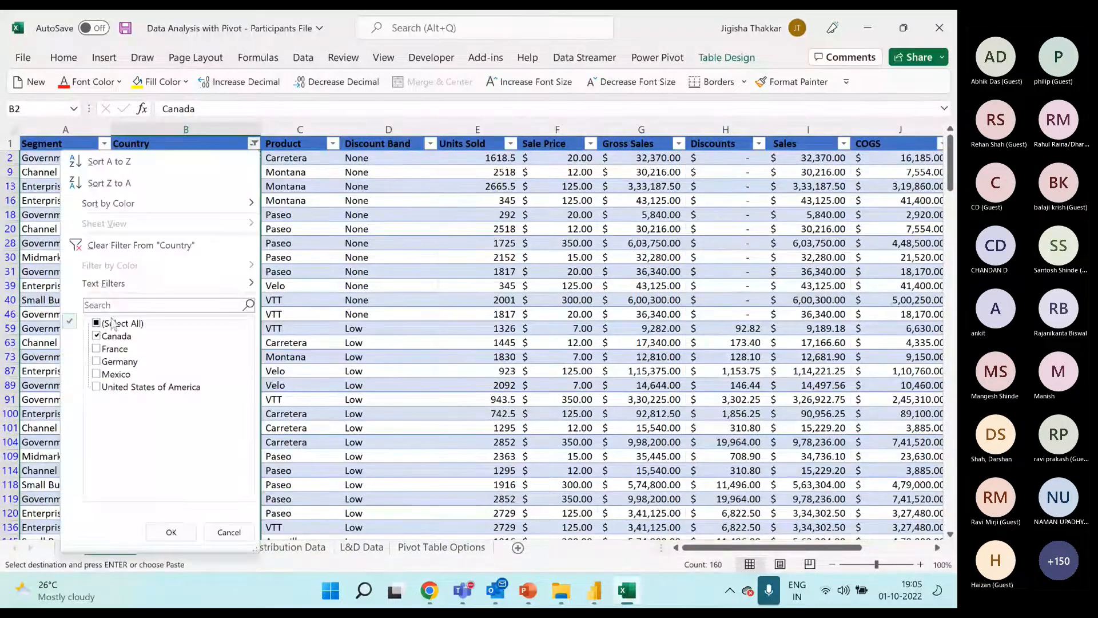
click(143, 246)
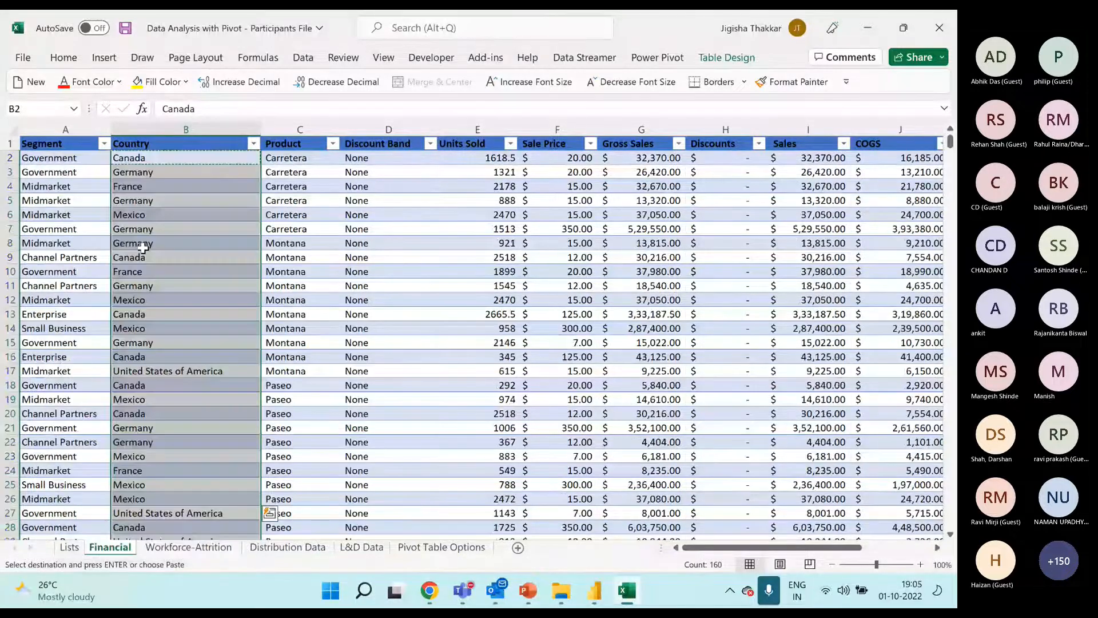
click(184, 231)
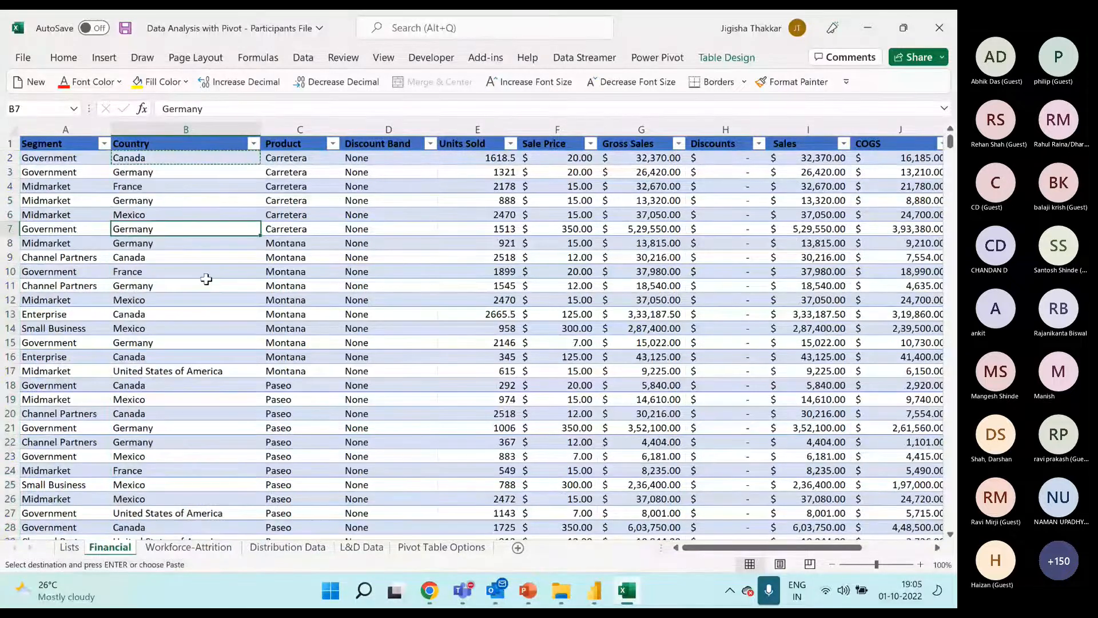
Refresh the country pivot table on the Lists sheet with the corrected Canada entries
click(69, 548)
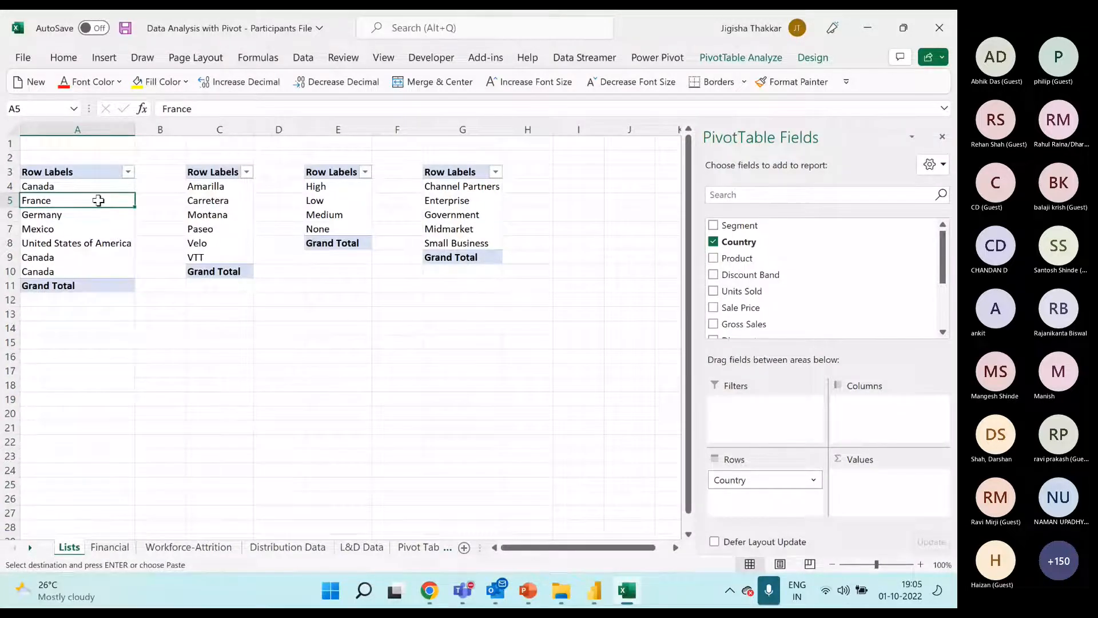
right_click(99, 200)
click(143, 286)
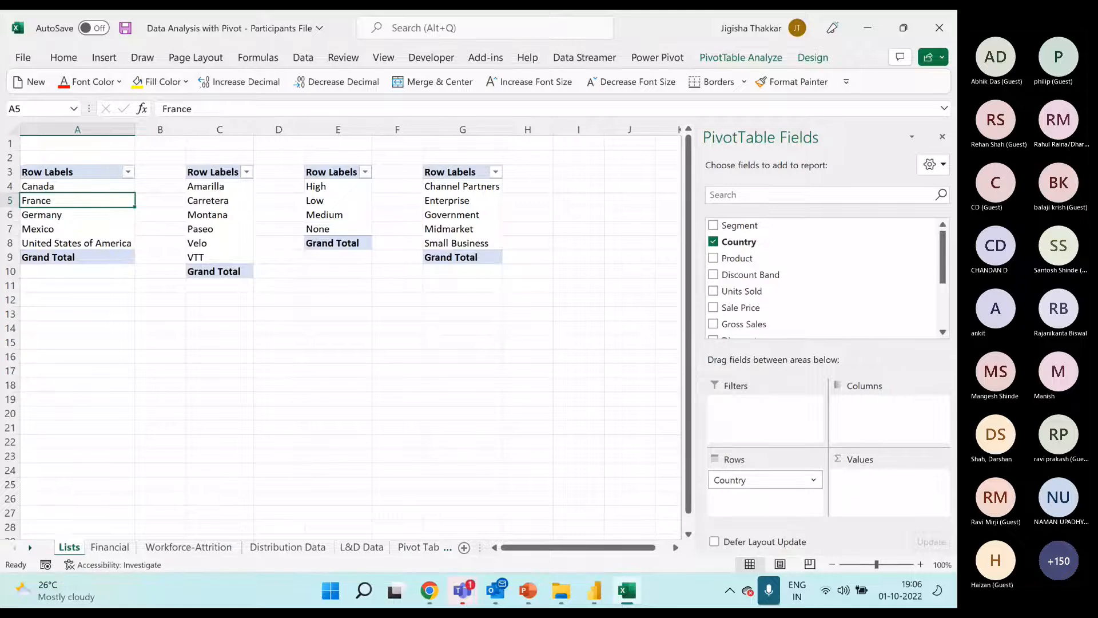
Narrow the Country column of the Financial sheet slightly
click(110, 547)
click(201, 190)
drag(258, 126, 240, 125)
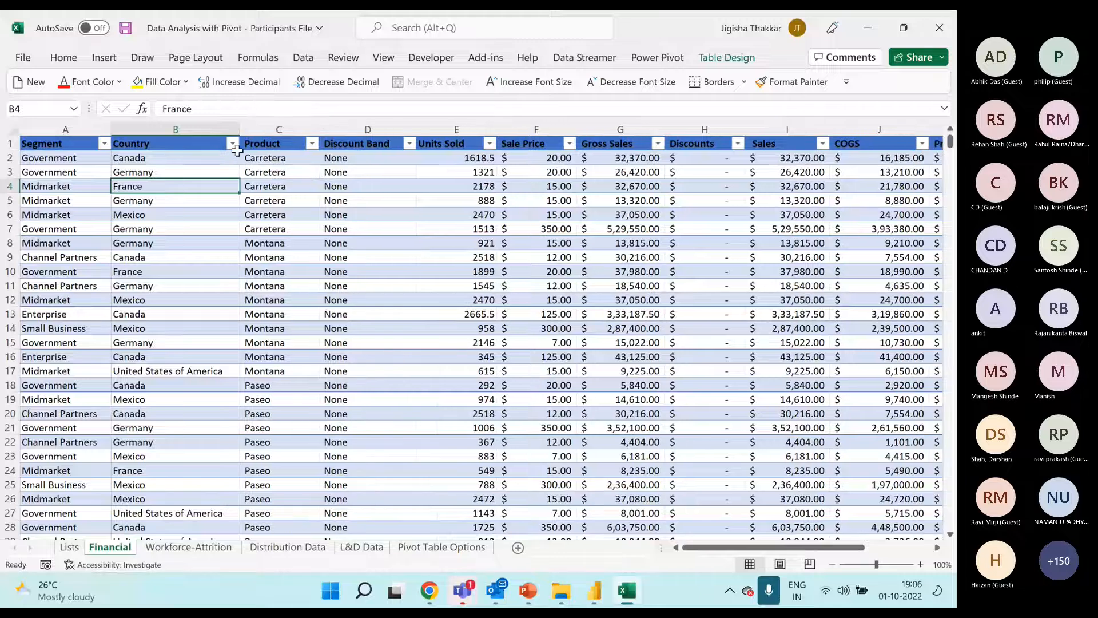
click(60, 190)
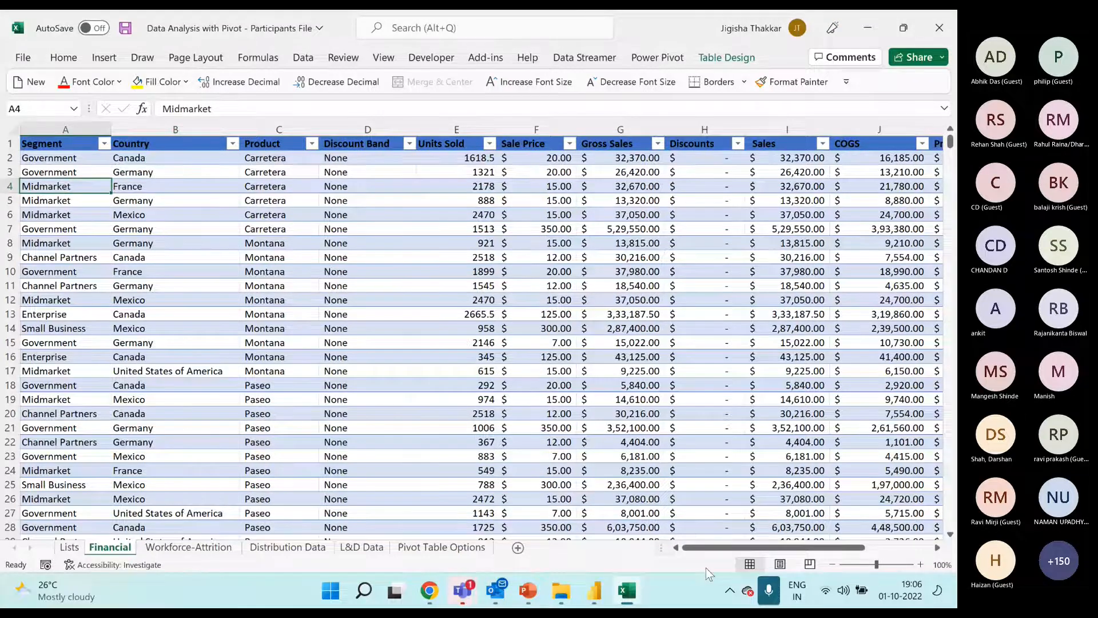
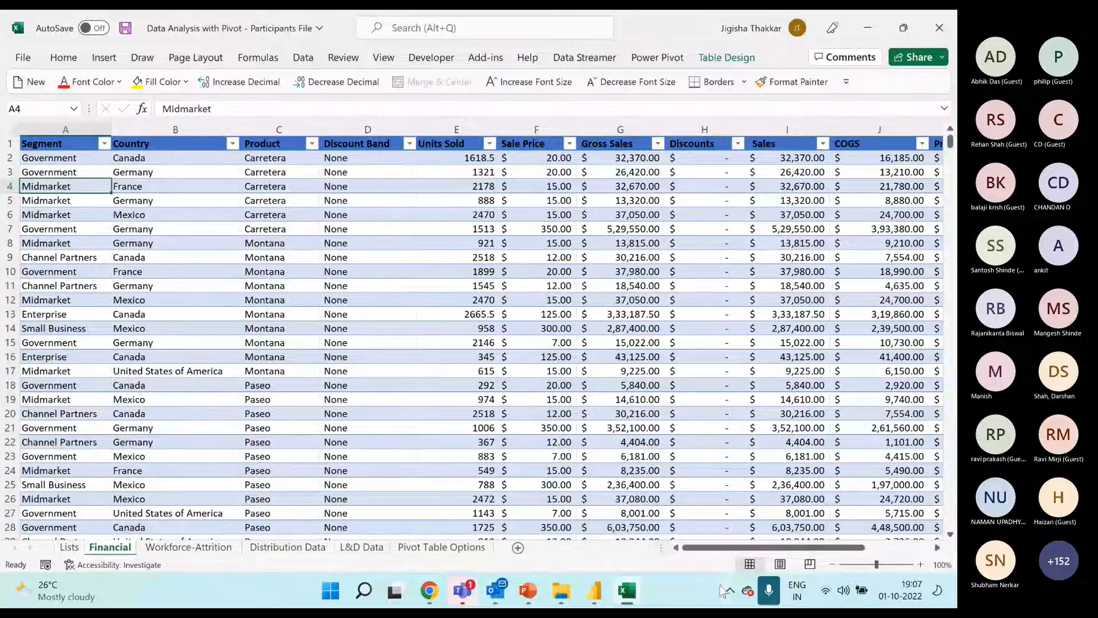
Create a pivot table from the Financial sheet's Table1 on a new worksheet, with Segment as its row field
click(70, 547)
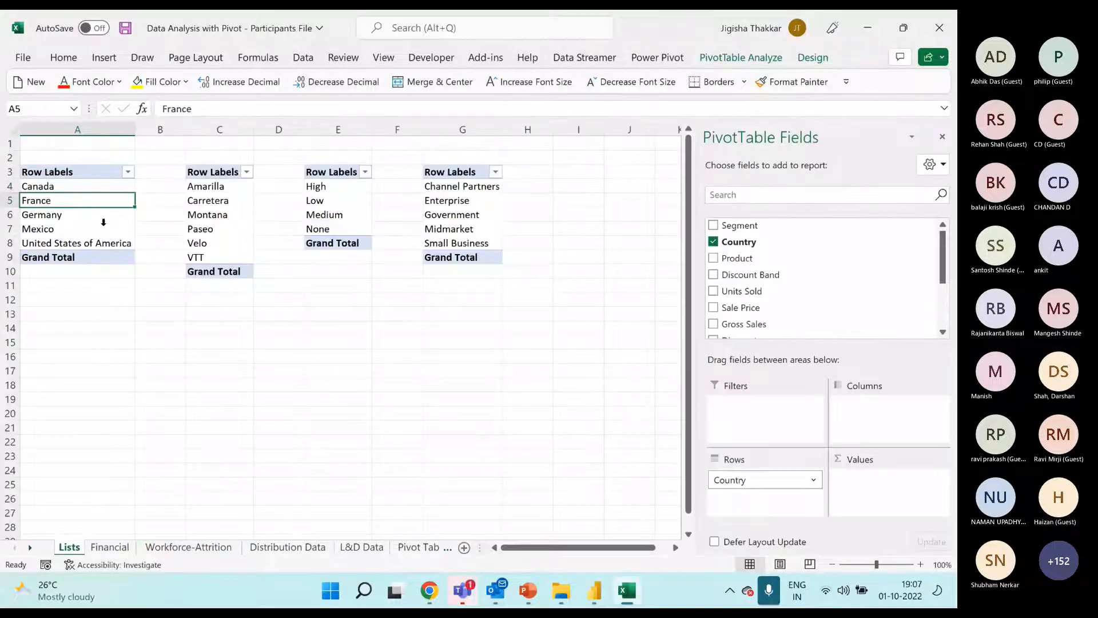
click(103, 173)
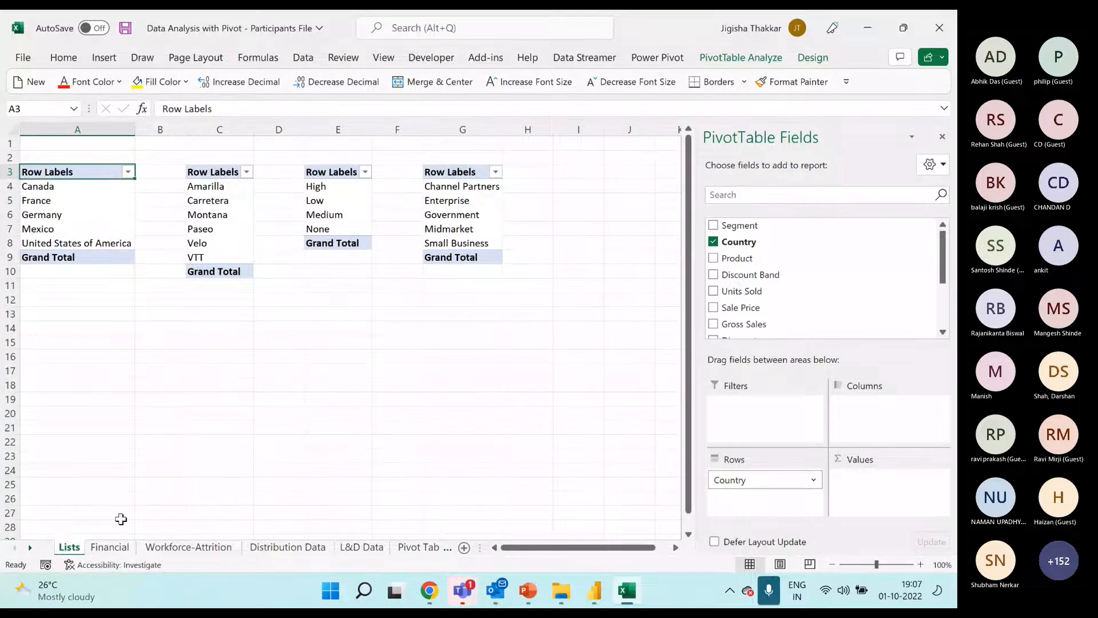
click(110, 547)
click(172, 215)
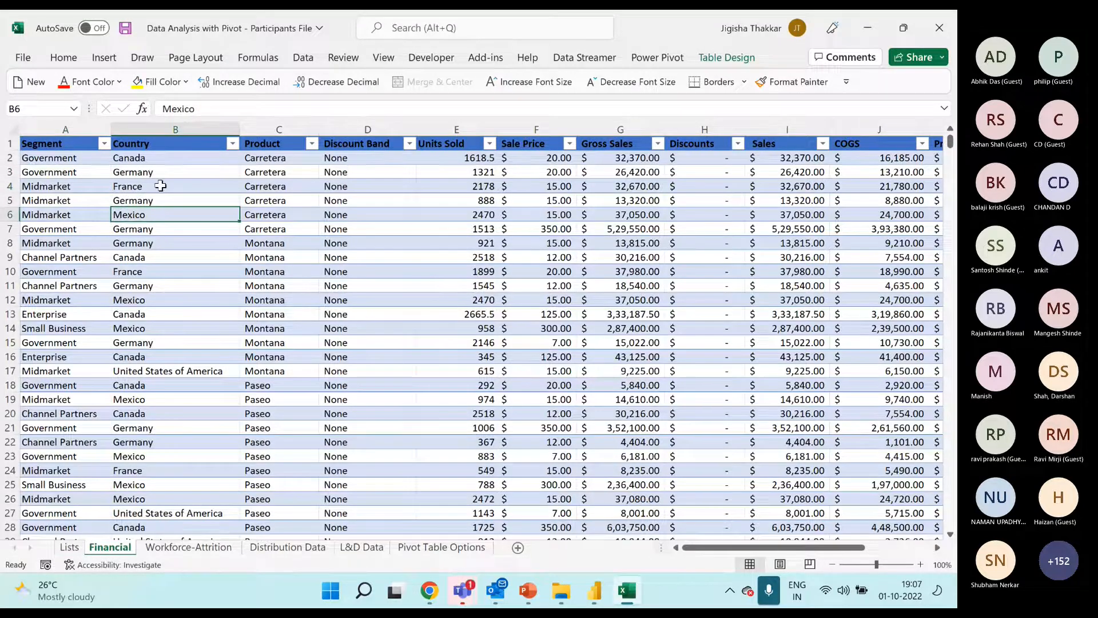
click(102, 58)
click(40, 88)
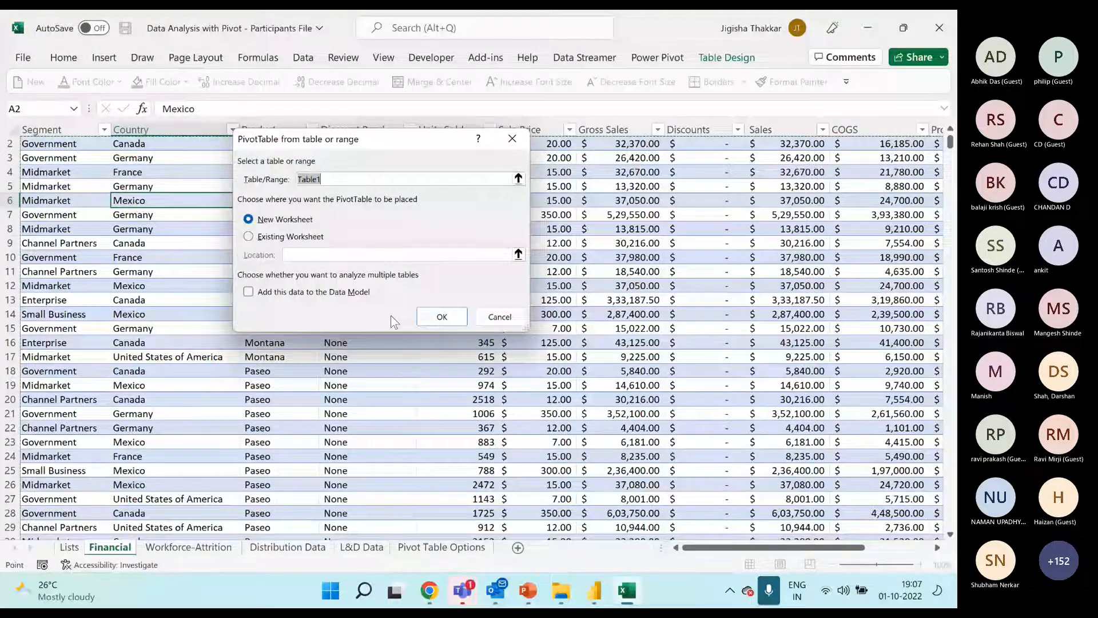
click(442, 317)
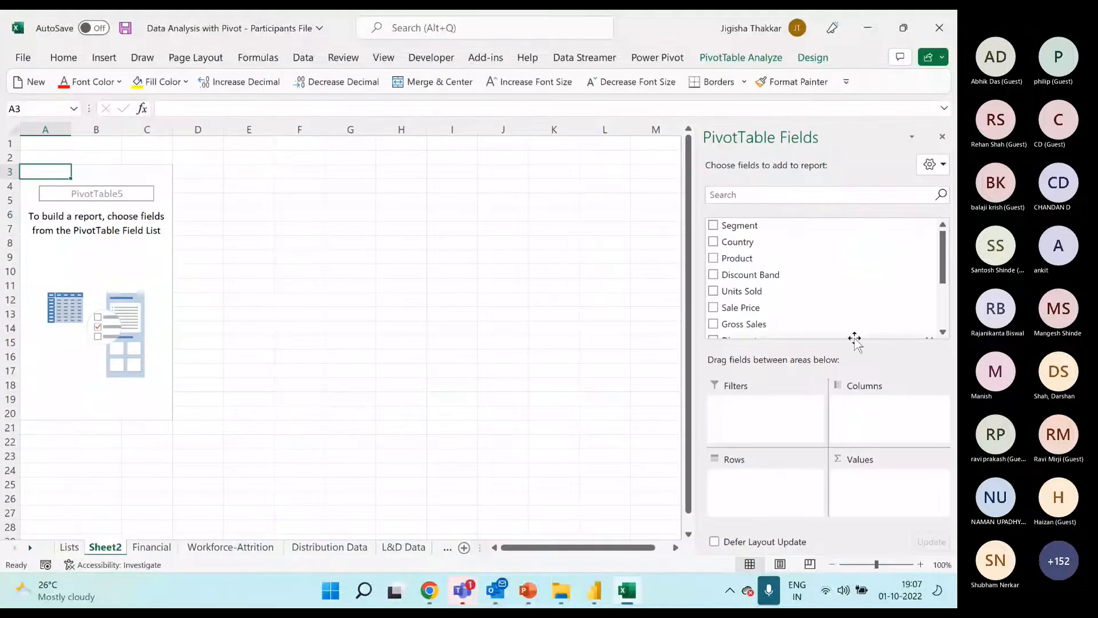
drag(742, 227, 775, 480)
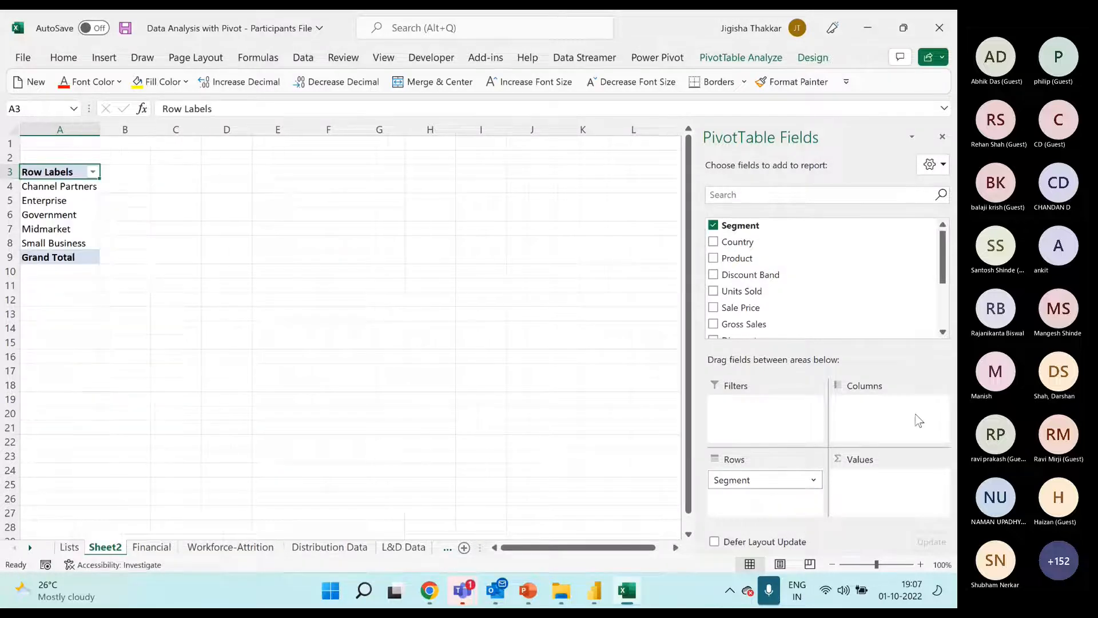
Copy the Segment pivot table to cell C3 and replace the copy's row field with Country
drag(68, 172, 69, 256)
key(ctrl+c)
click(186, 172)
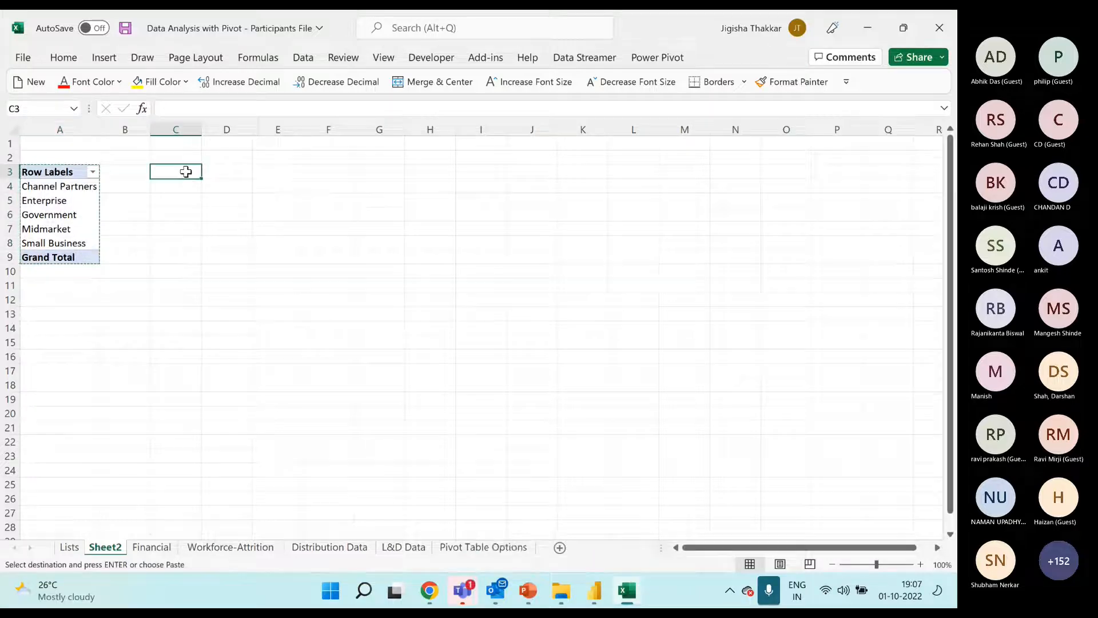
key(ctrl+v)
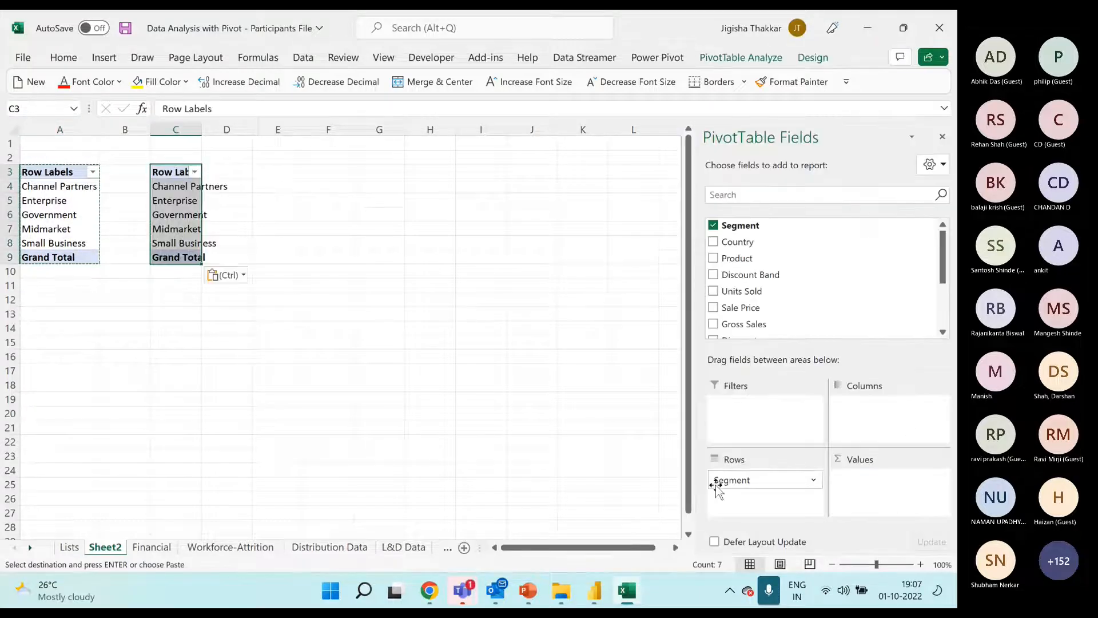
drag(739, 482, 779, 316)
drag(754, 232, 768, 486)
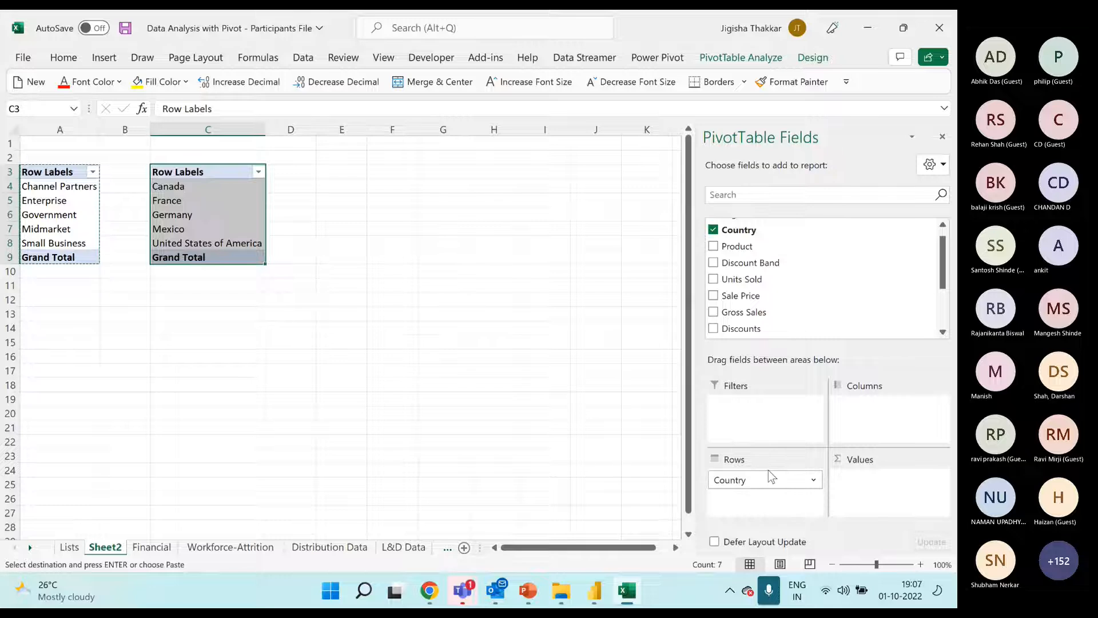
Paste another copy of the Segment pivot table at E3 and change its row field to Product
click(328, 172)
key(ctrl+v)
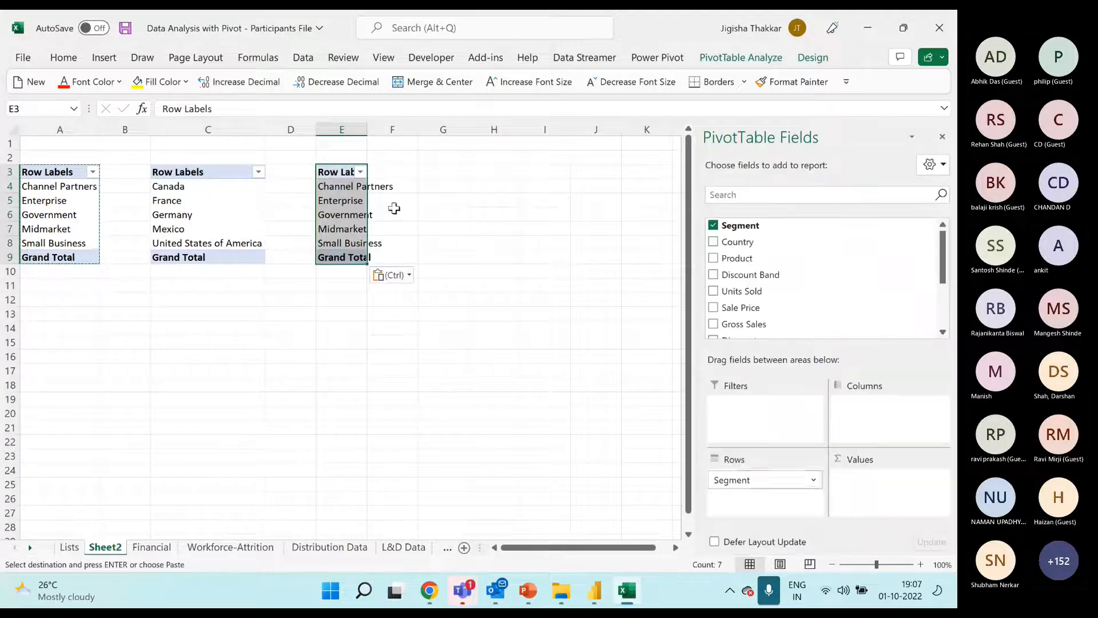
drag(756, 482, 763, 306)
drag(757, 246, 744, 481)
Paste a further copy of the Segment pivot table at G3 and change its row field to Discount Band
click(458, 171)
key(ctrl+v)
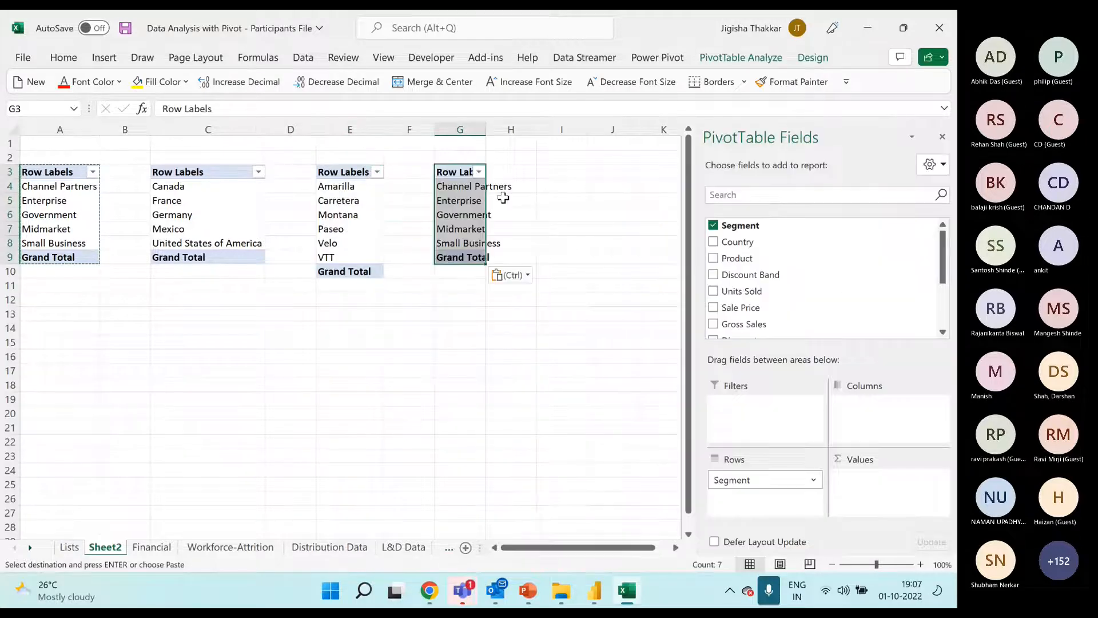
drag(761, 480, 801, 324)
drag(750, 263, 770, 480)
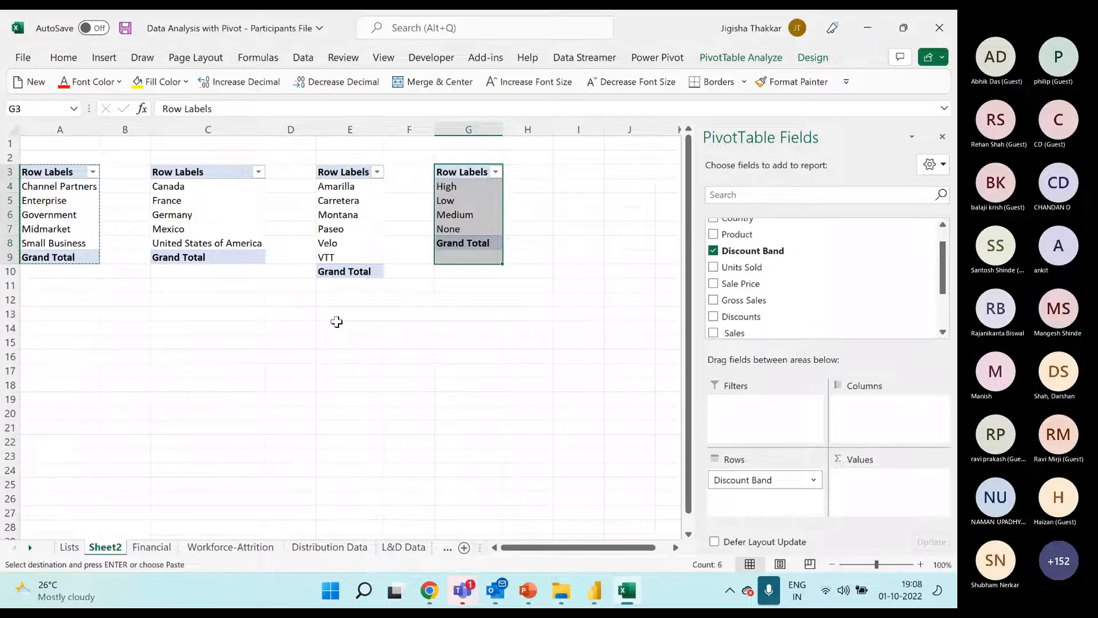
click(409, 370)
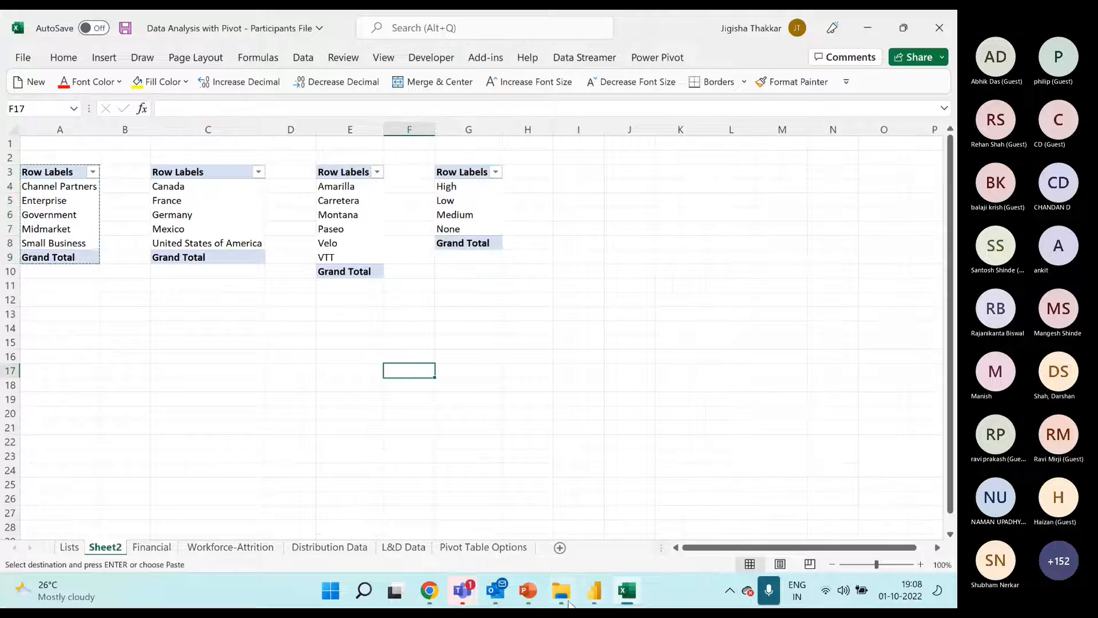
Switch to the 01. Dashboard and Data Analysis with Pivot-Solution workbook and examine the Financial Dashboard's Date timeline and its slicers
key(alt+Tab)
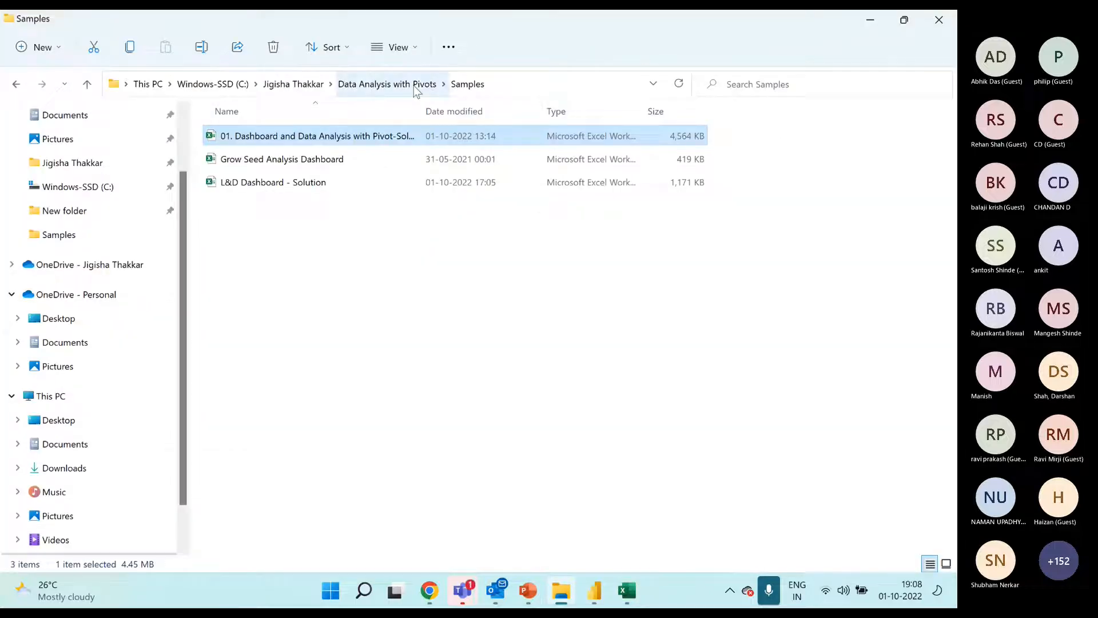
key(alt+Tab)
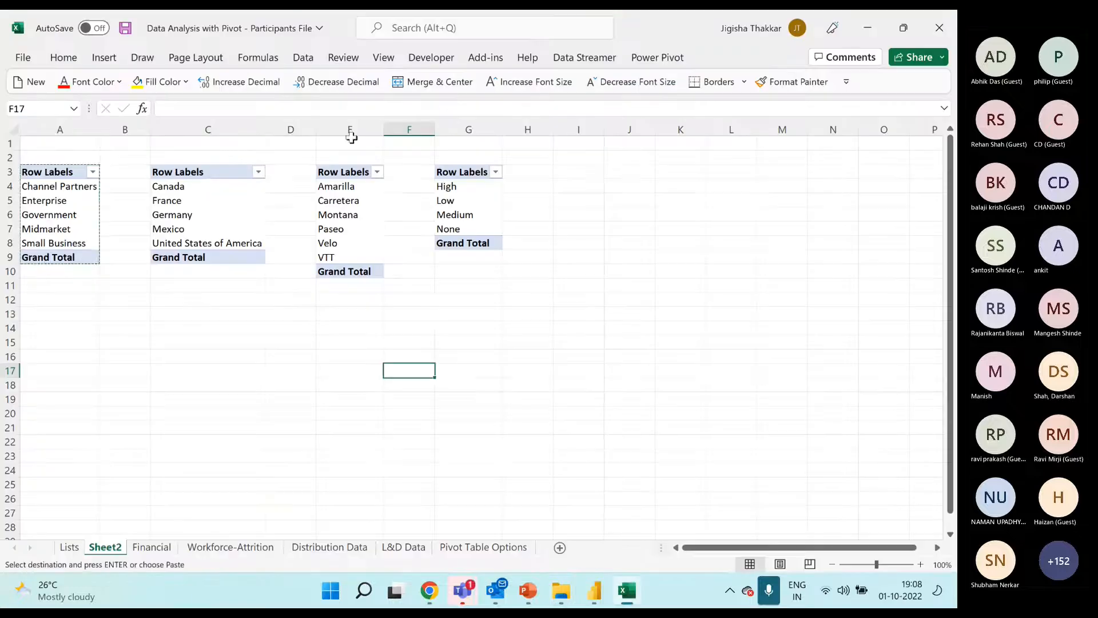
click(429, 318)
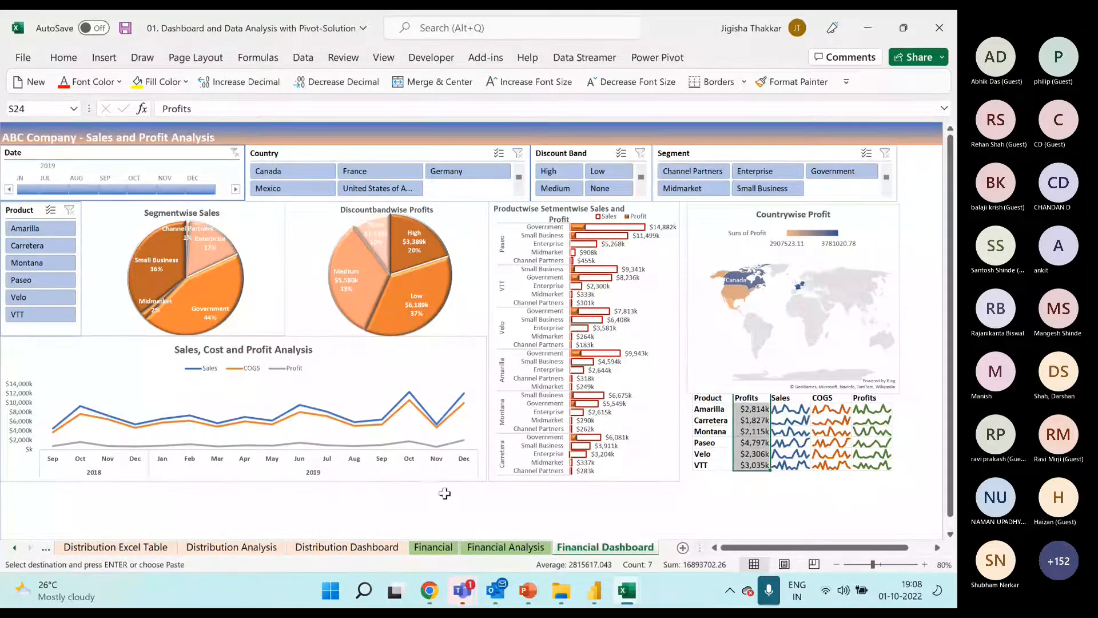
click(106, 152)
click(289, 154)
click(578, 153)
click(731, 155)
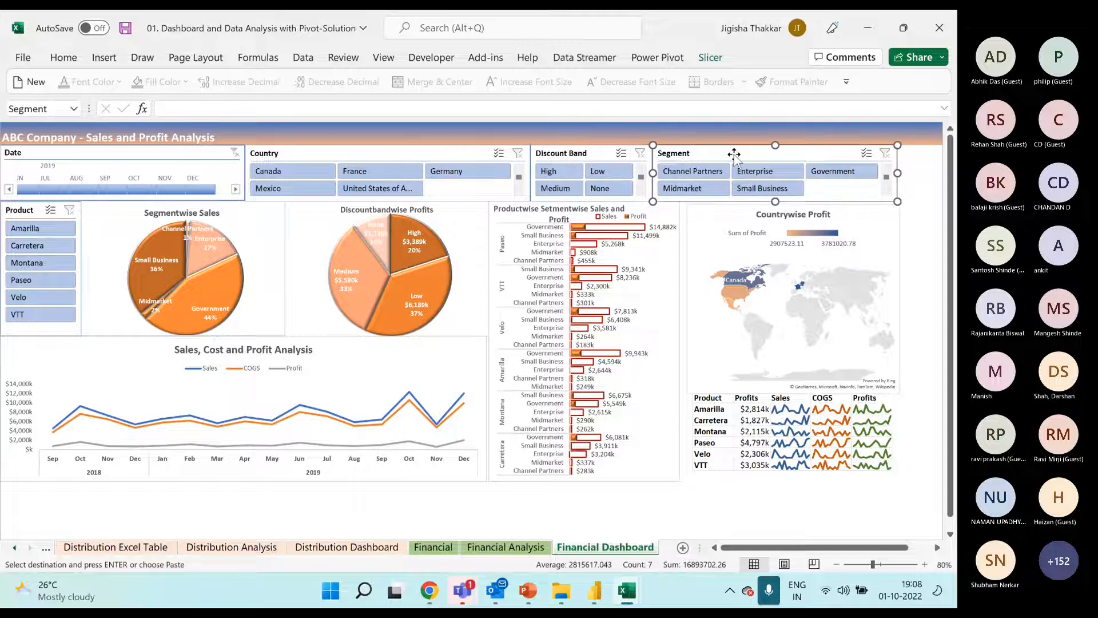
click(29, 212)
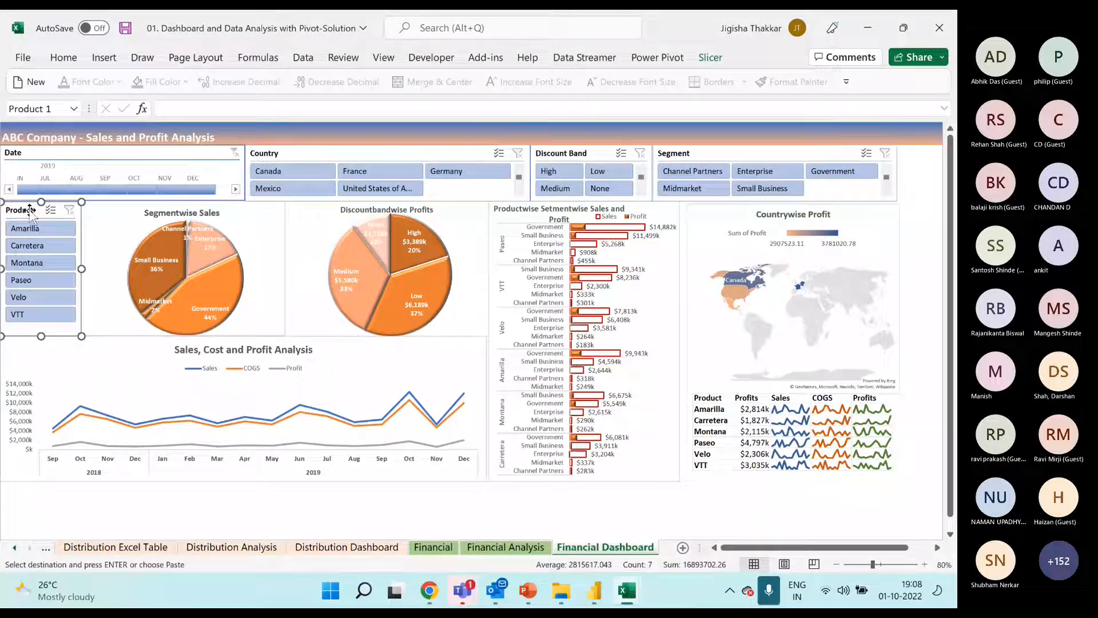
Examine the dashboard's segment and discount band pie charts, sales, cost and profit line chart, productwise bar chart and product sparklines
click(284, 213)
click(457, 212)
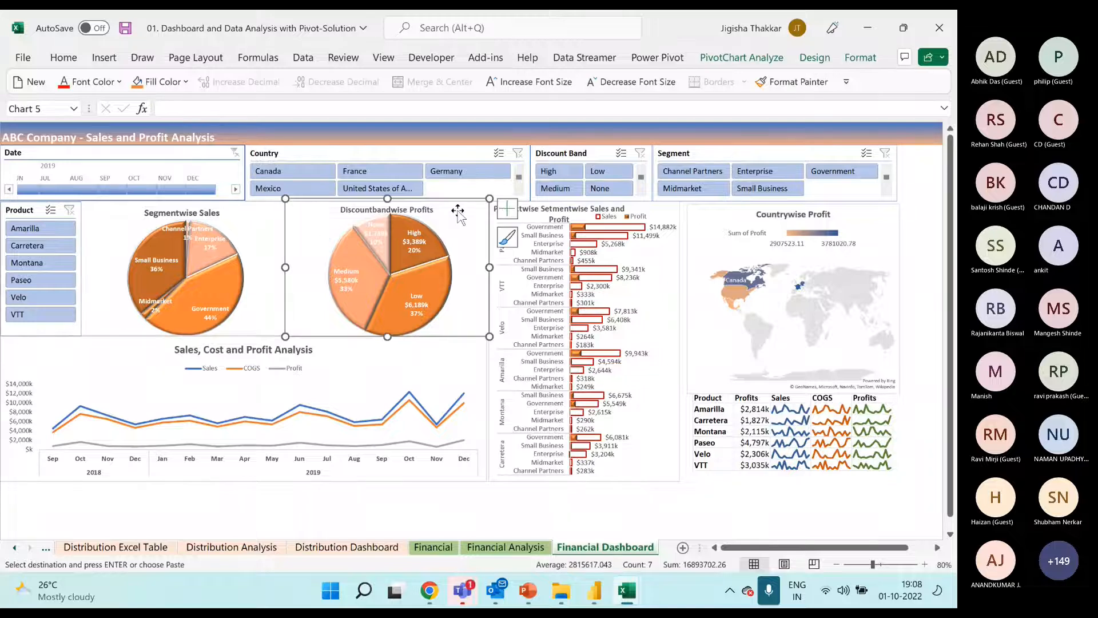
click(281, 211)
click(439, 211)
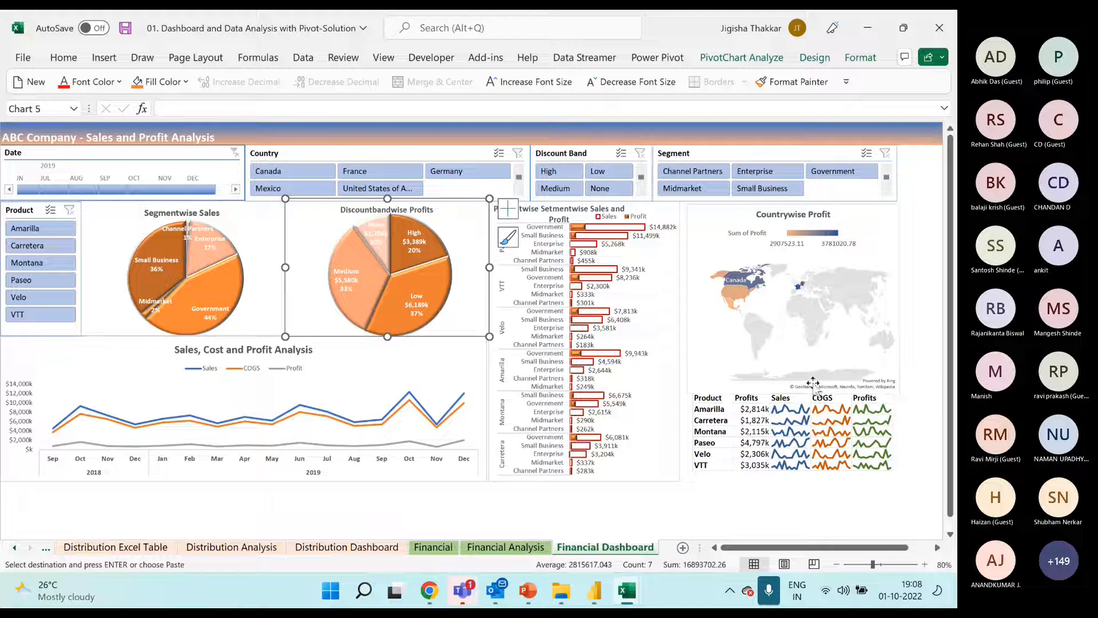
drag(829, 399, 831, 470)
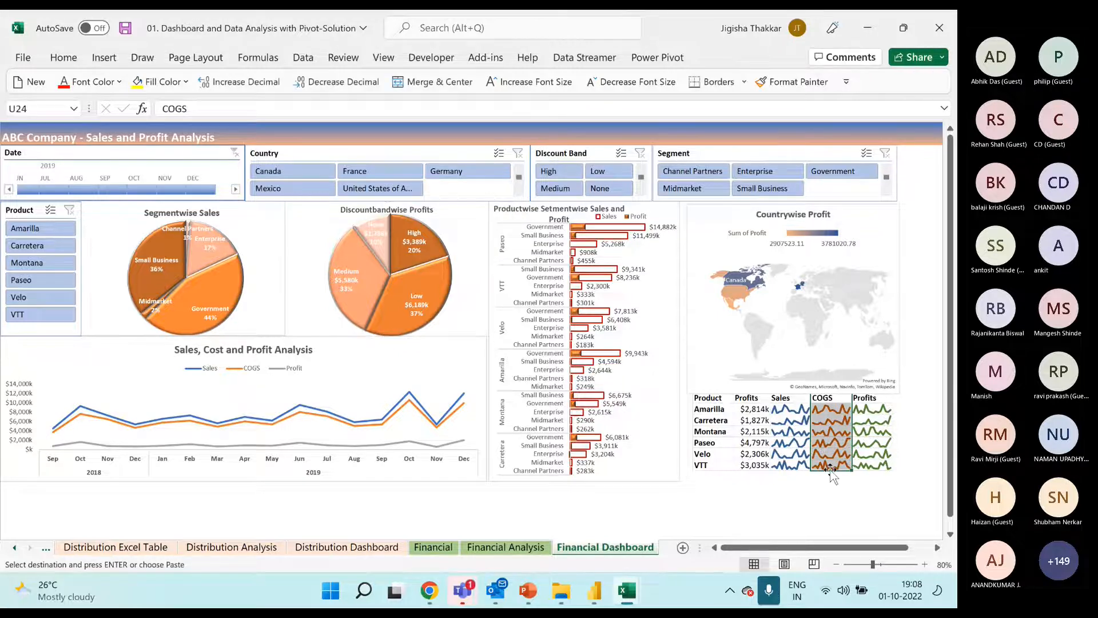
click(364, 359)
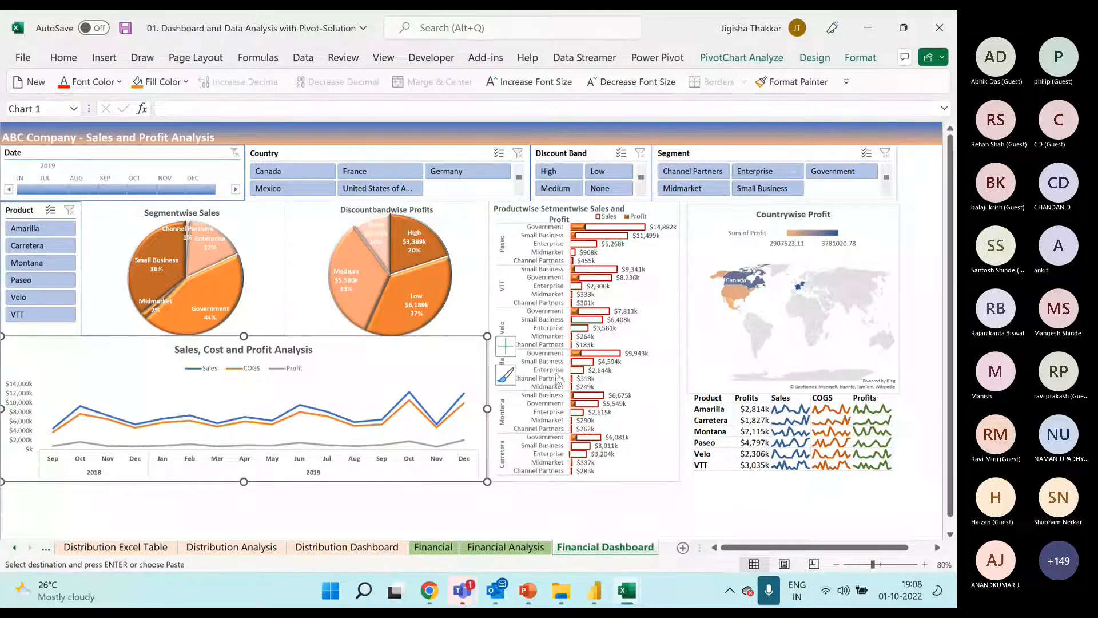
click(459, 215)
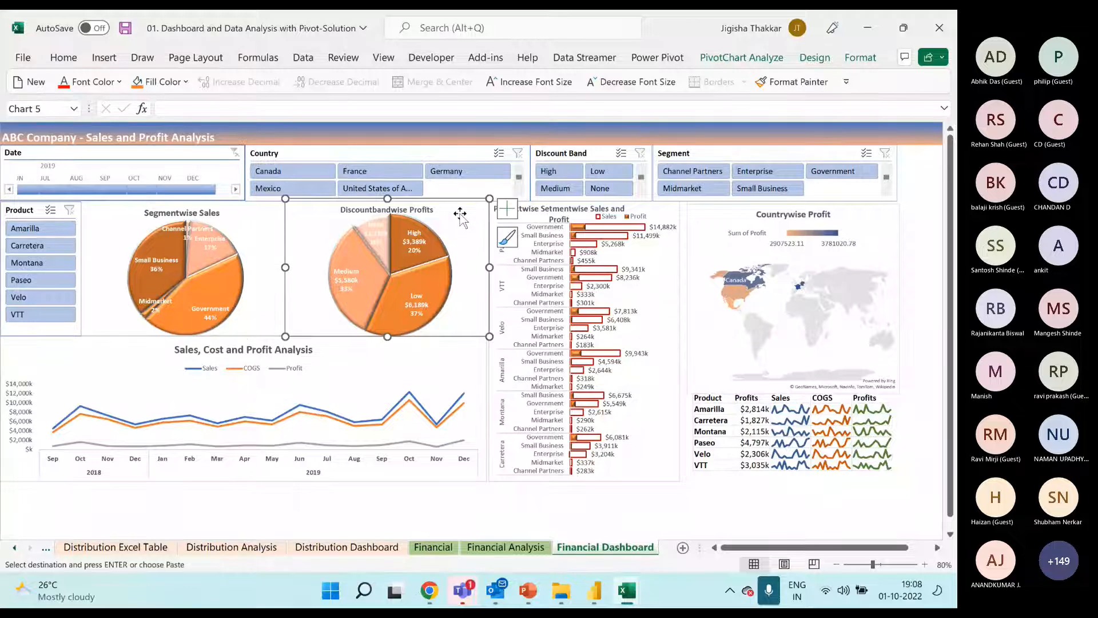
click(453, 356)
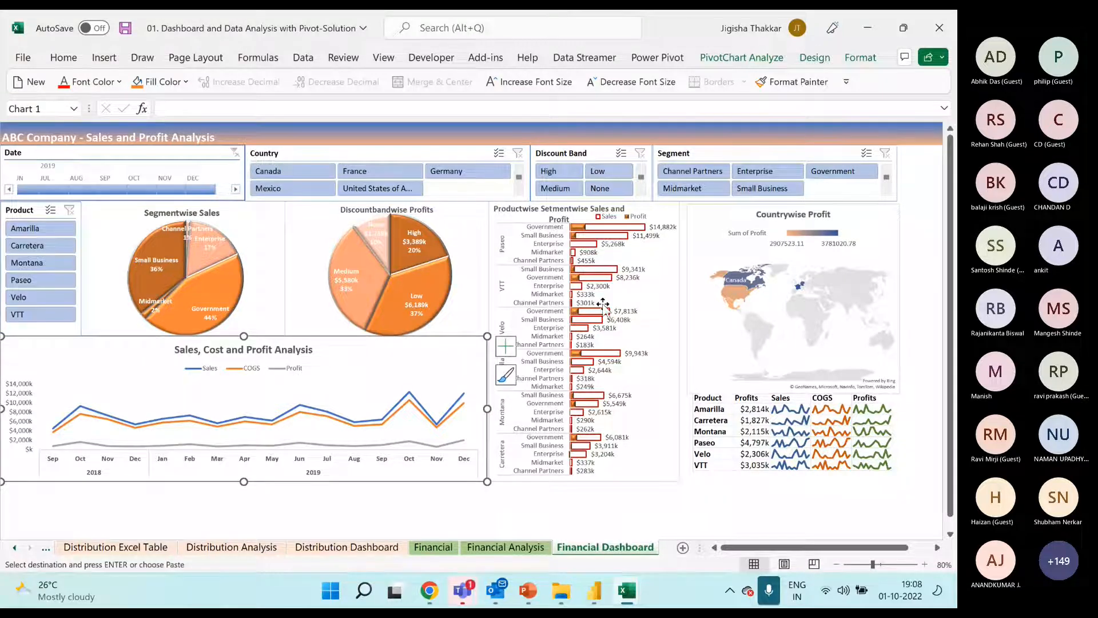
click(671, 213)
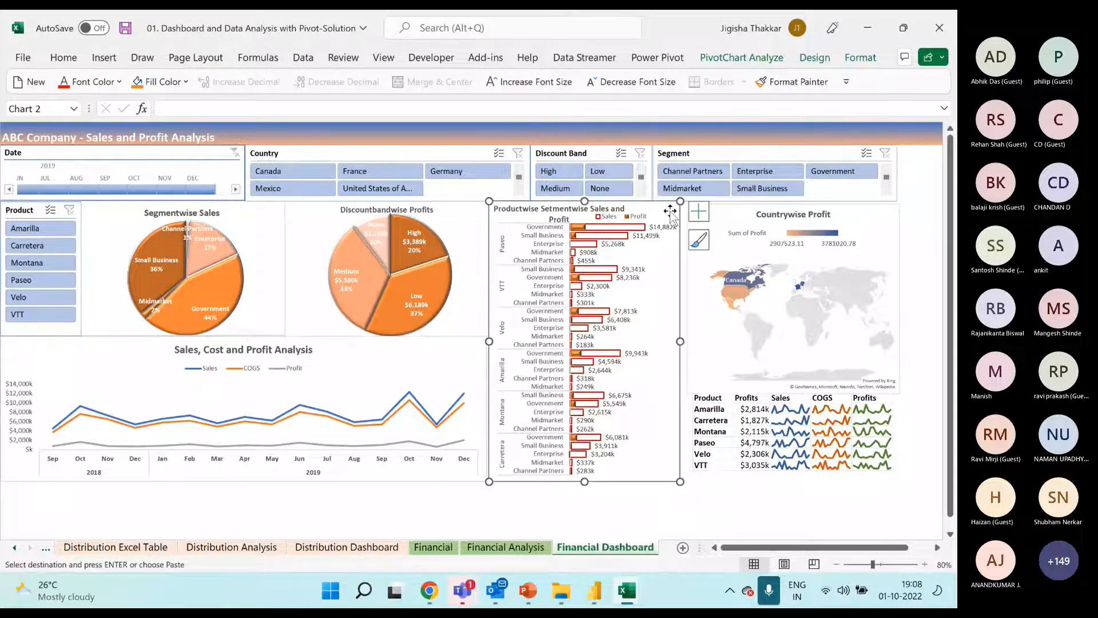
click(790, 436)
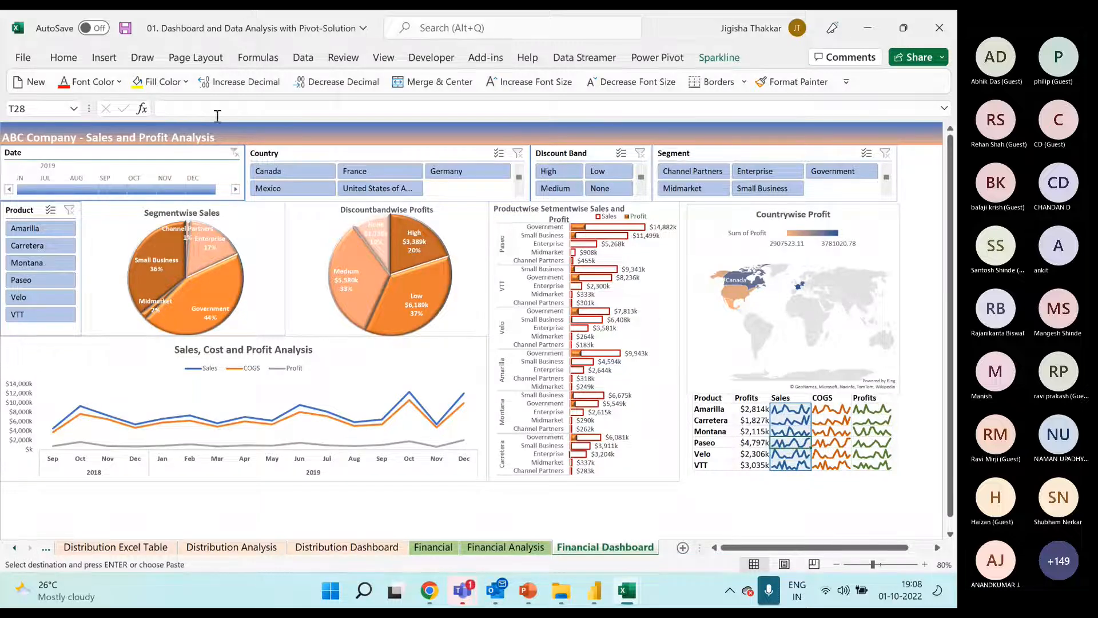
Review the dashboard's Date timeline and the Country, Discount Band and Segment slicers once more
click(187, 153)
click(286, 153)
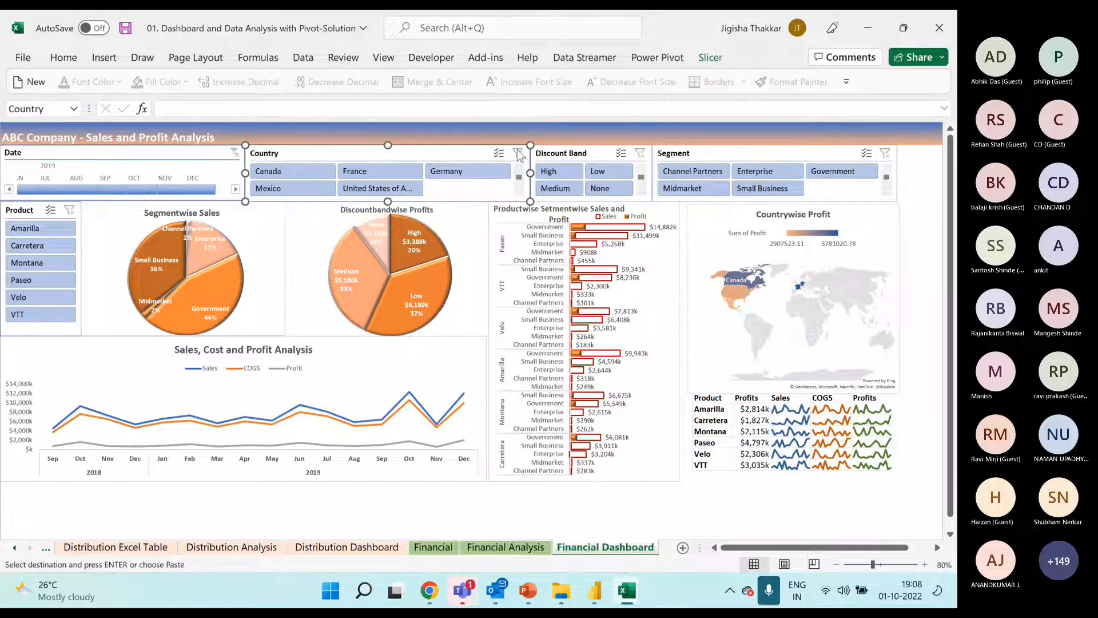
click(577, 153)
click(685, 151)
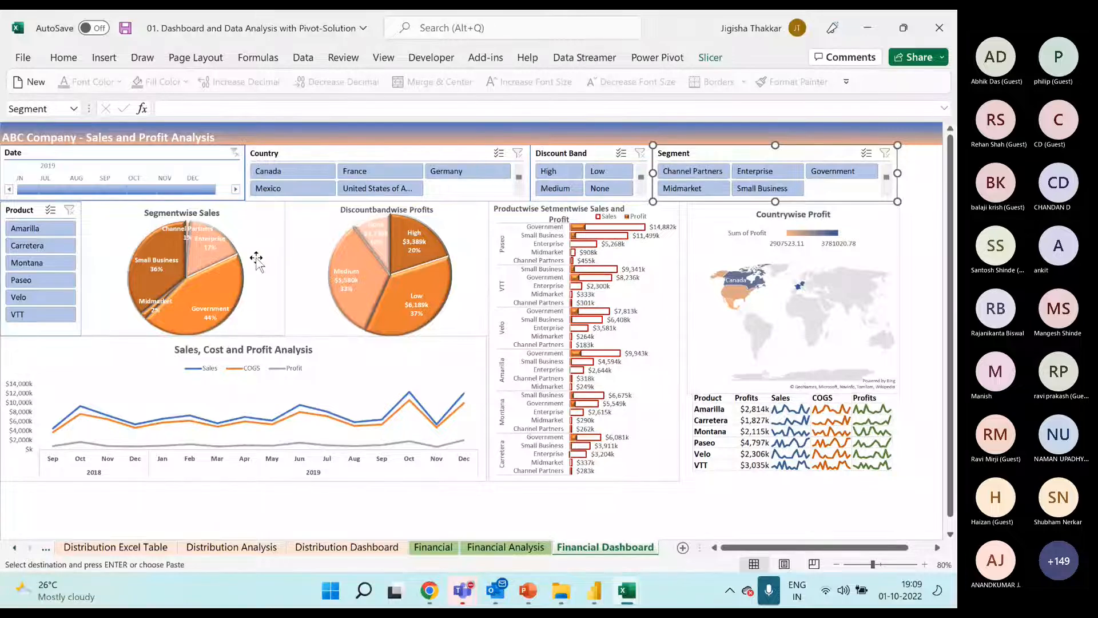
Examine the Sales, Cost and Profit Analysis pivot table on the Financial Analysis sheet, covering its Years, Date, Sales, COGS and Profit columns
click(505, 548)
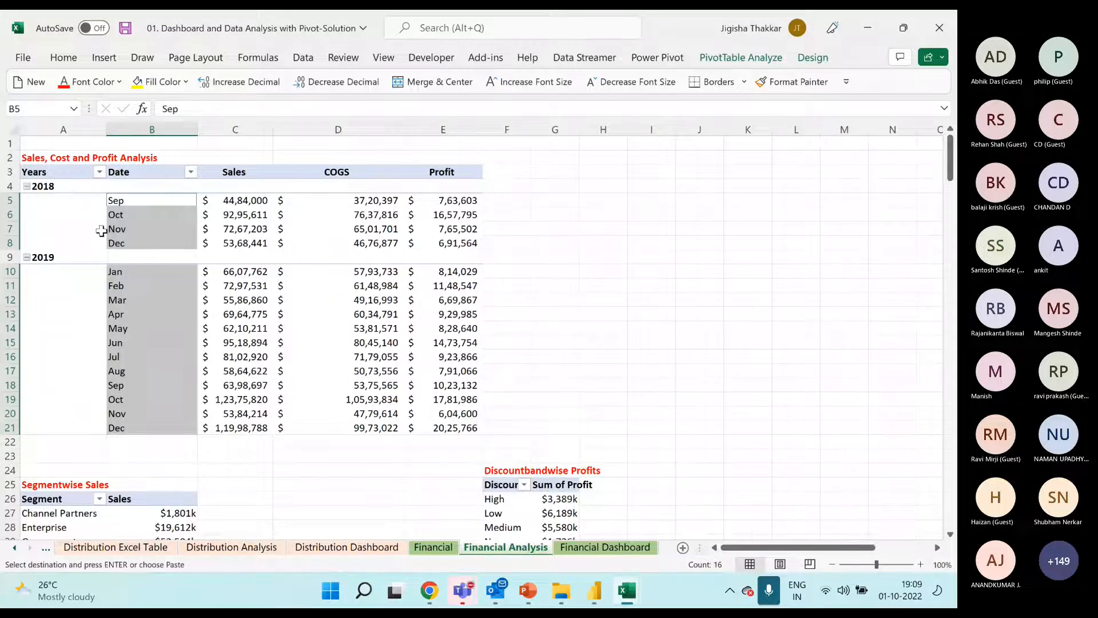
drag(80, 174, 134, 431)
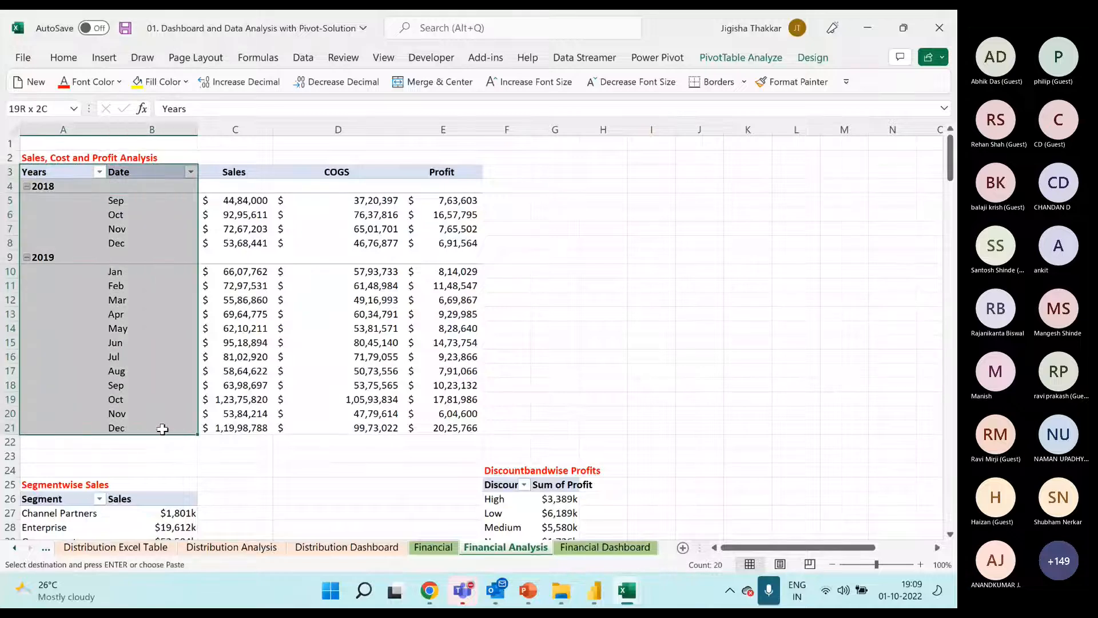
click(254, 173)
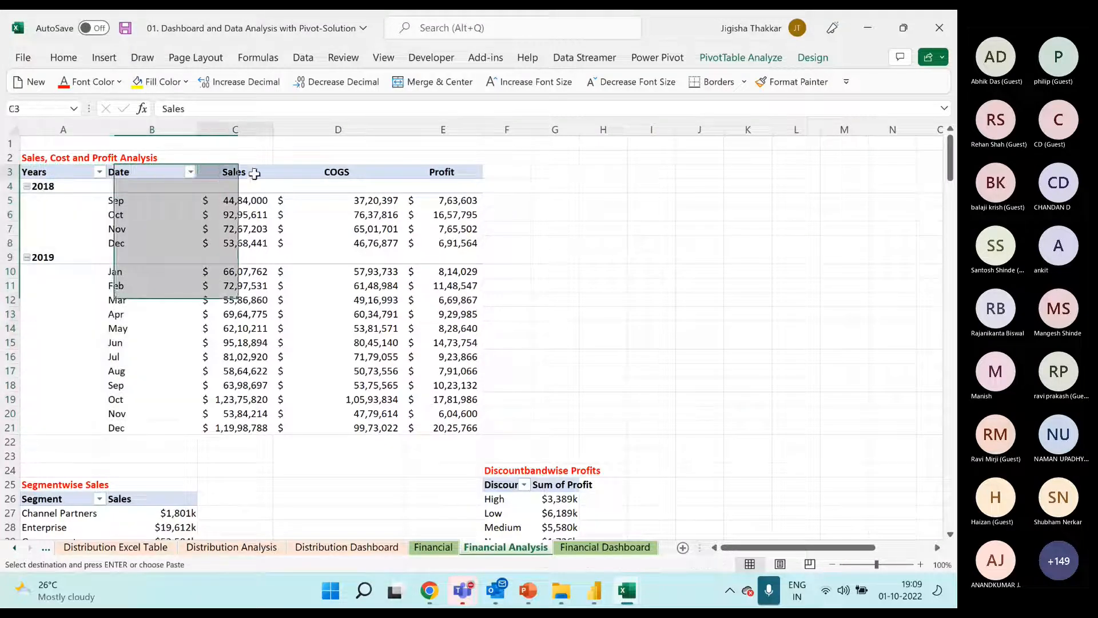
drag(254, 173, 246, 428)
drag(334, 172, 338, 428)
drag(441, 172, 437, 429)
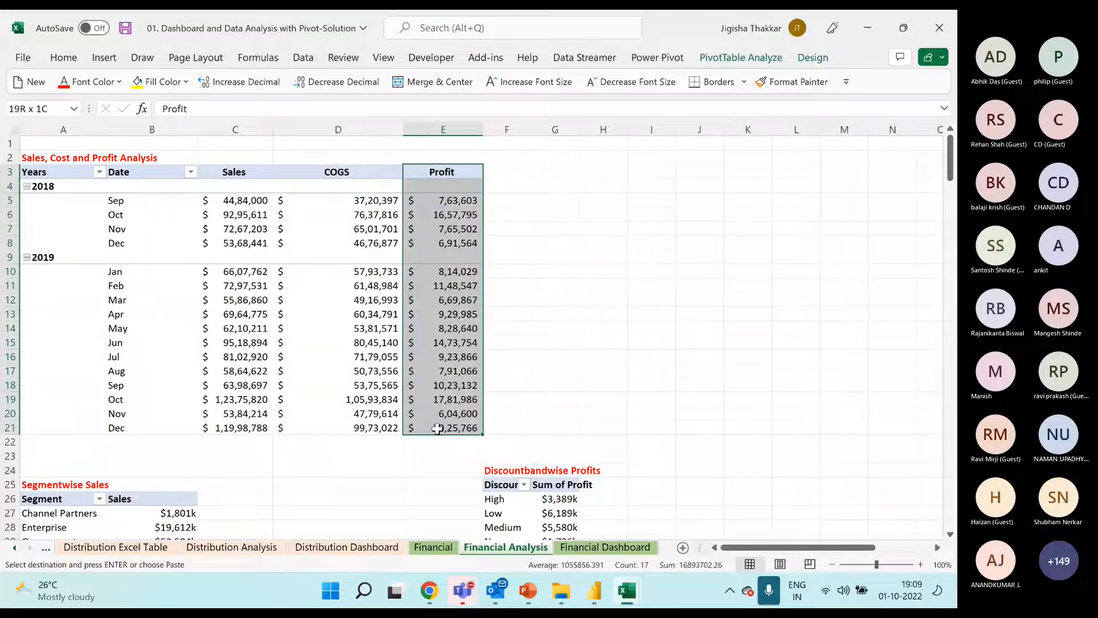
click(42, 157)
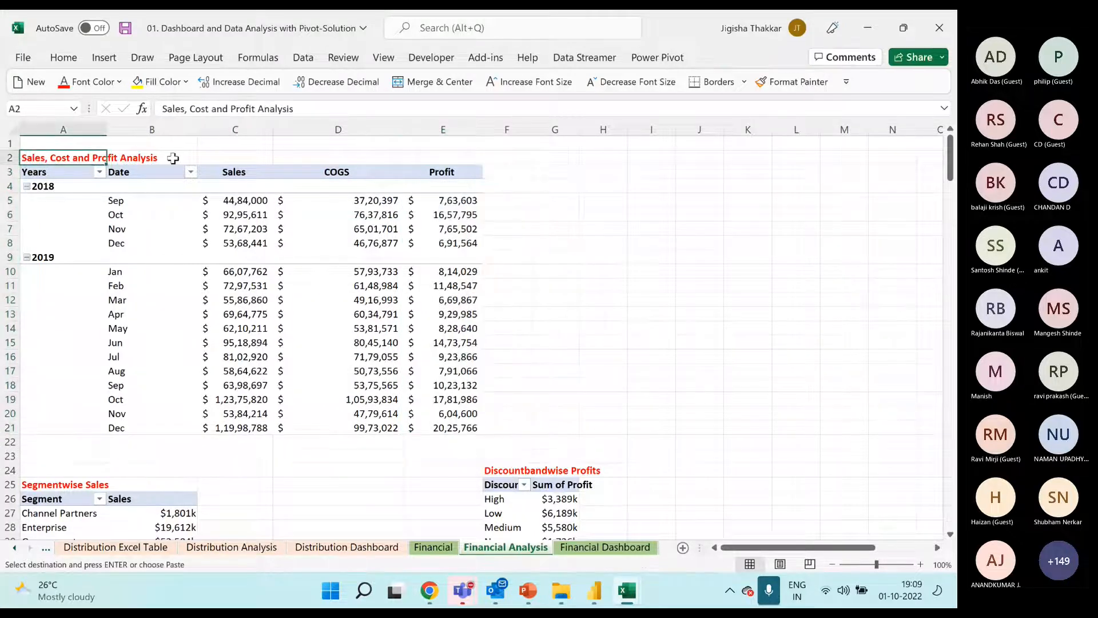
drag(89, 176, 425, 429)
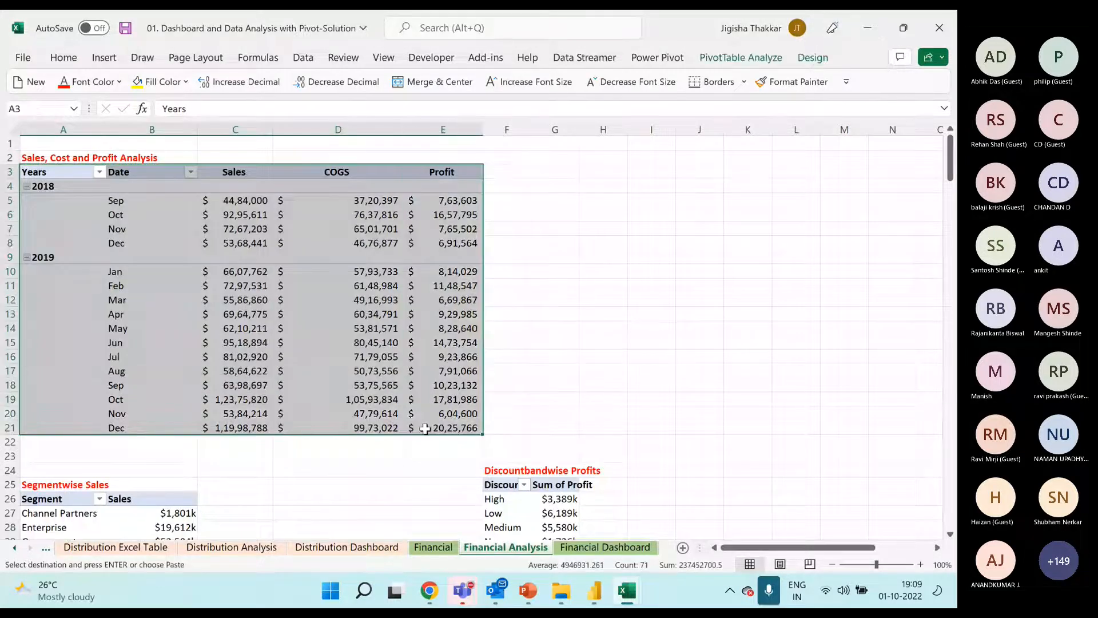
click(373, 284)
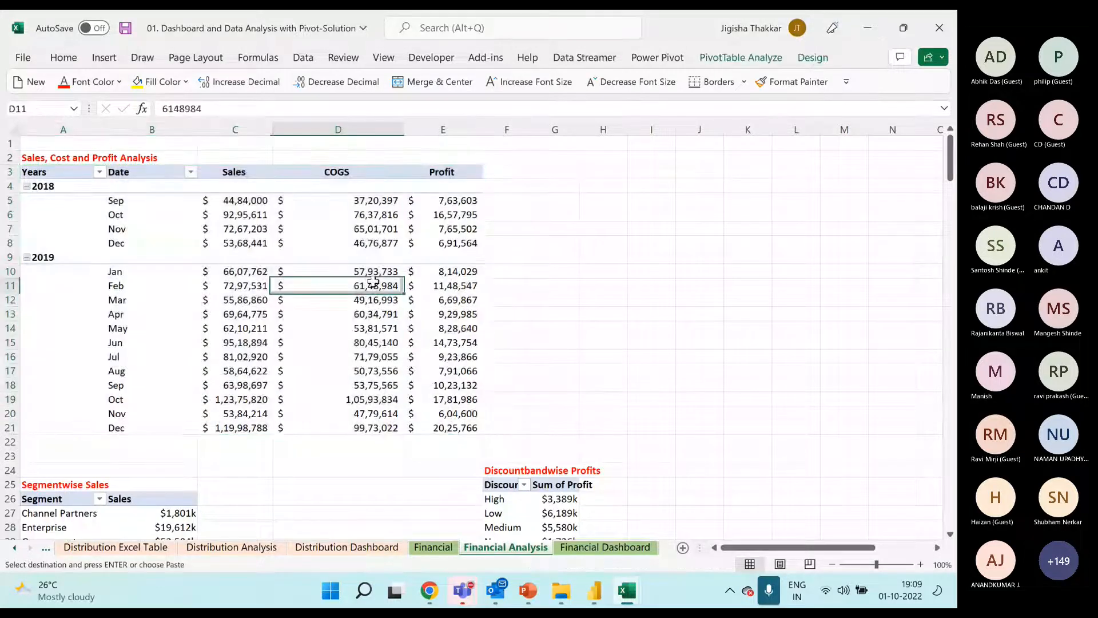
Compare the dashboard's Sales, Cost and Profit Analysis line chart with its source pivot table on the Financial Analysis sheet
click(605, 548)
click(338, 361)
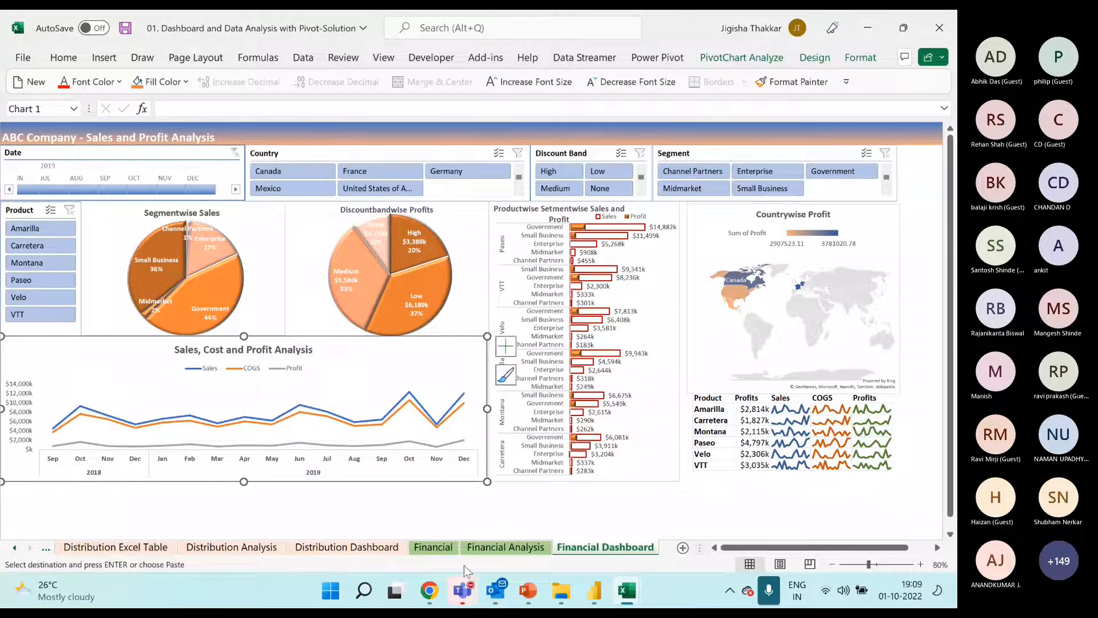
click(505, 548)
drag(34, 172, 458, 428)
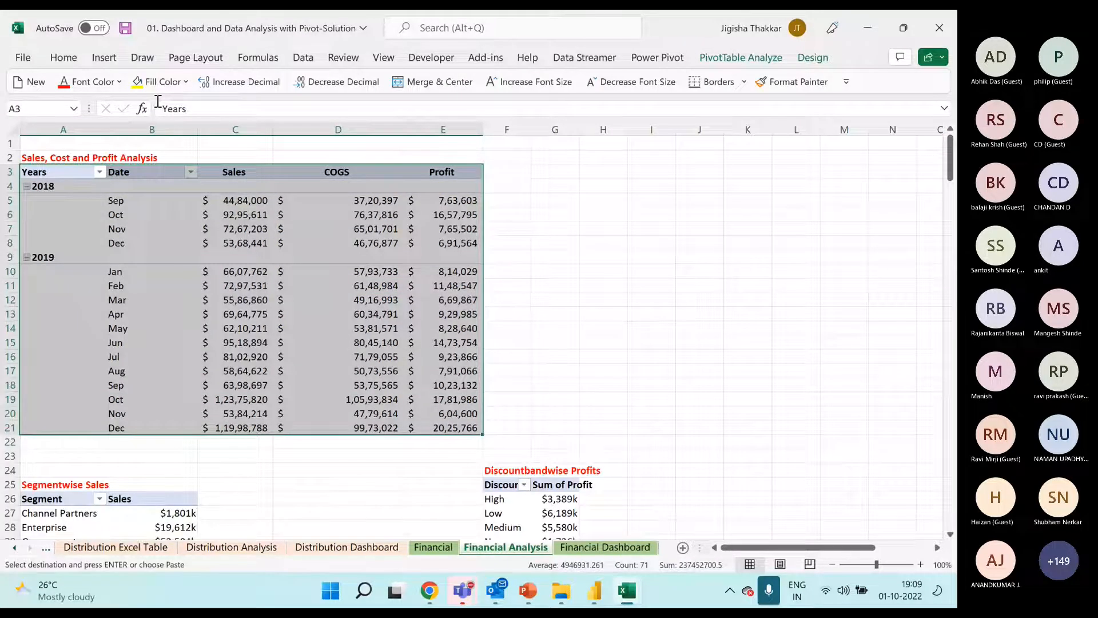
click(577, 200)
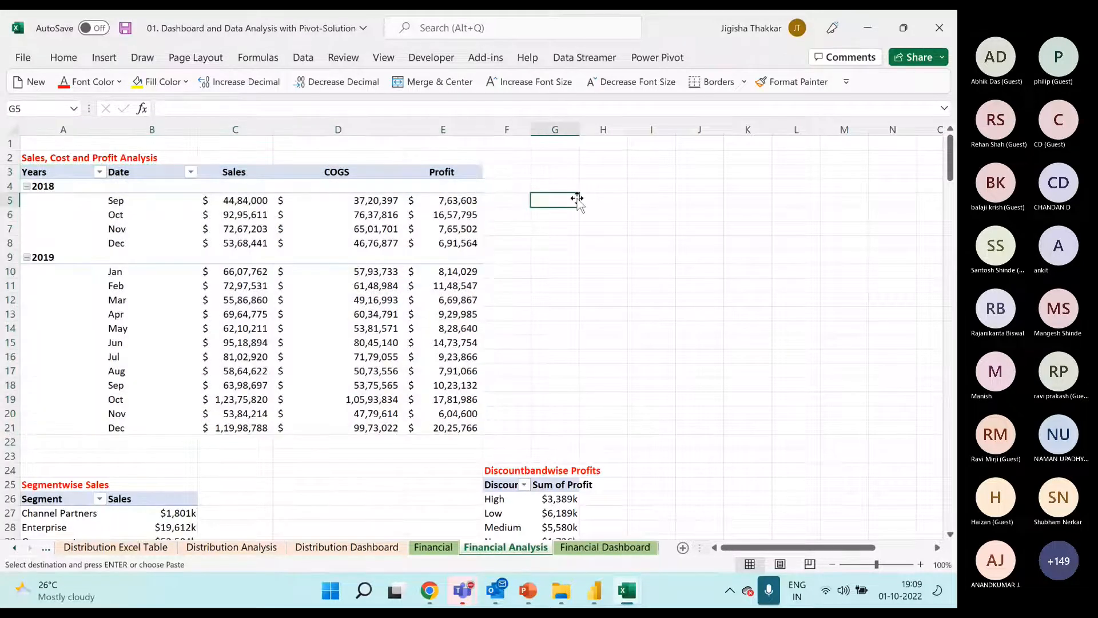
click(600, 548)
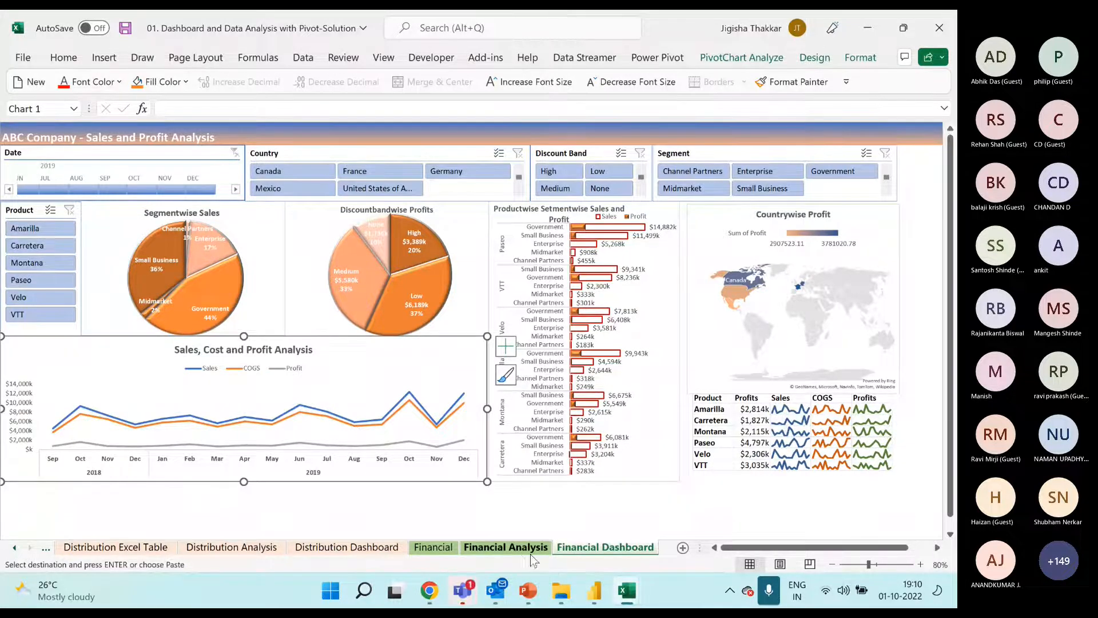
click(516, 548)
drag(34, 171, 432, 434)
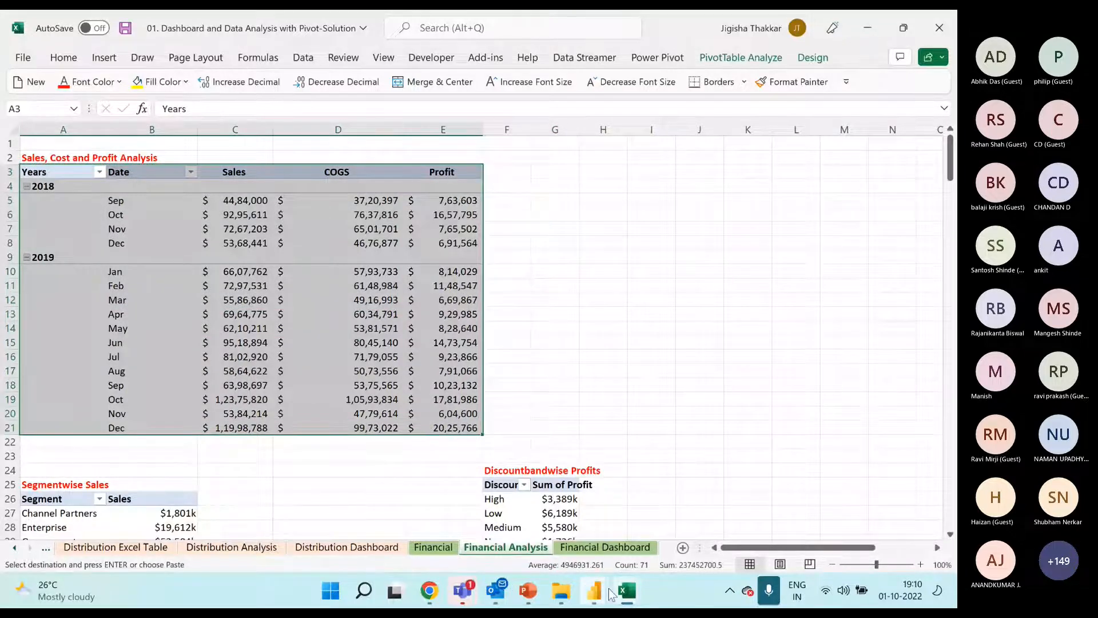
Switch to the Data Analysis with Pivot - Participants File workbook and show the top of the Financial sheet's table
click(627, 591)
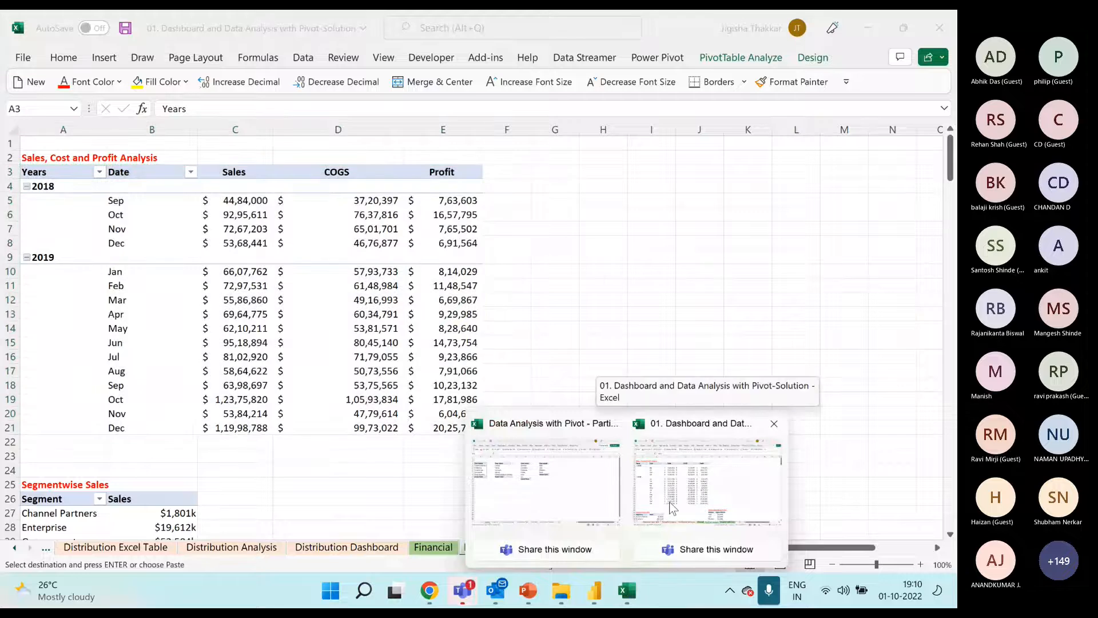
click(595, 503)
click(152, 548)
click(210, 219)
scroll(209, 219, up, 1)
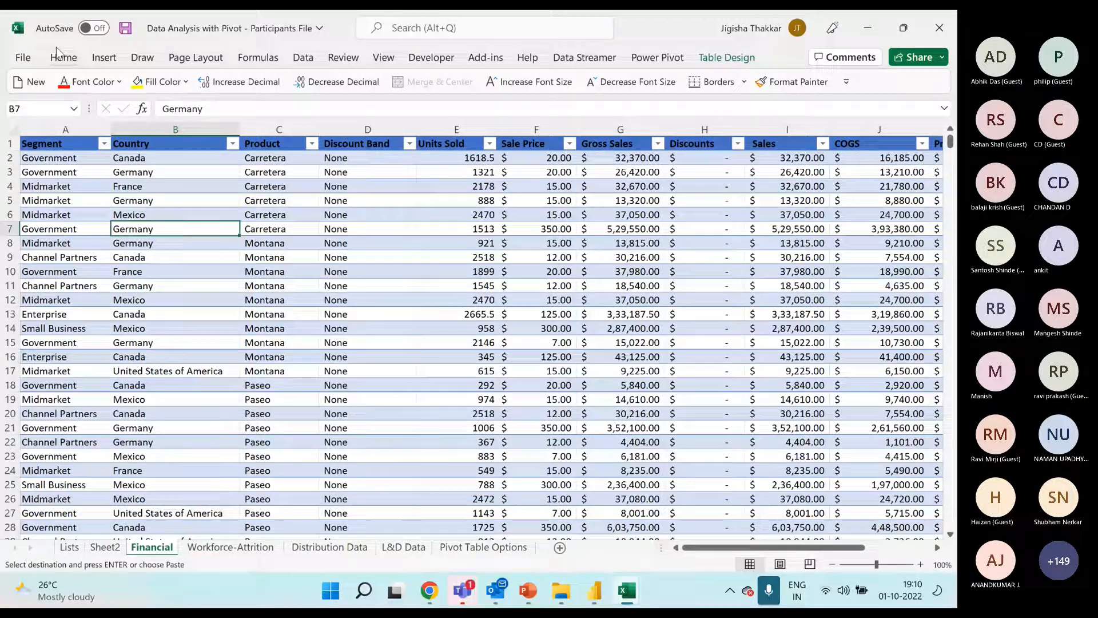
Insert a PivotTable based on Table1 from the Financial sheet, placed on a new worksheet
click(303, 269)
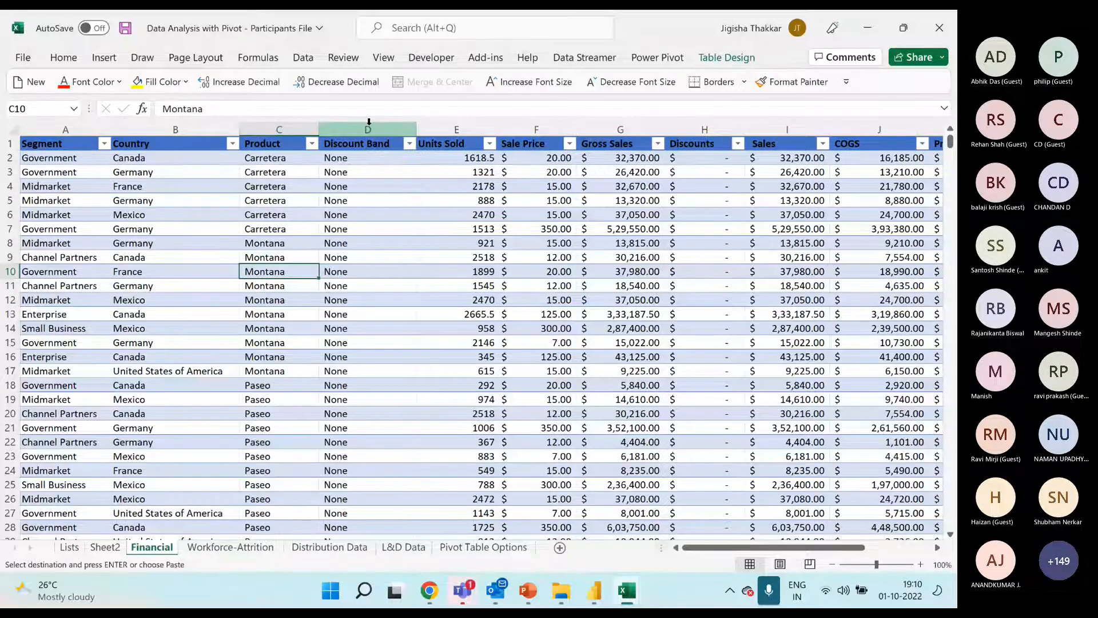
click(279, 200)
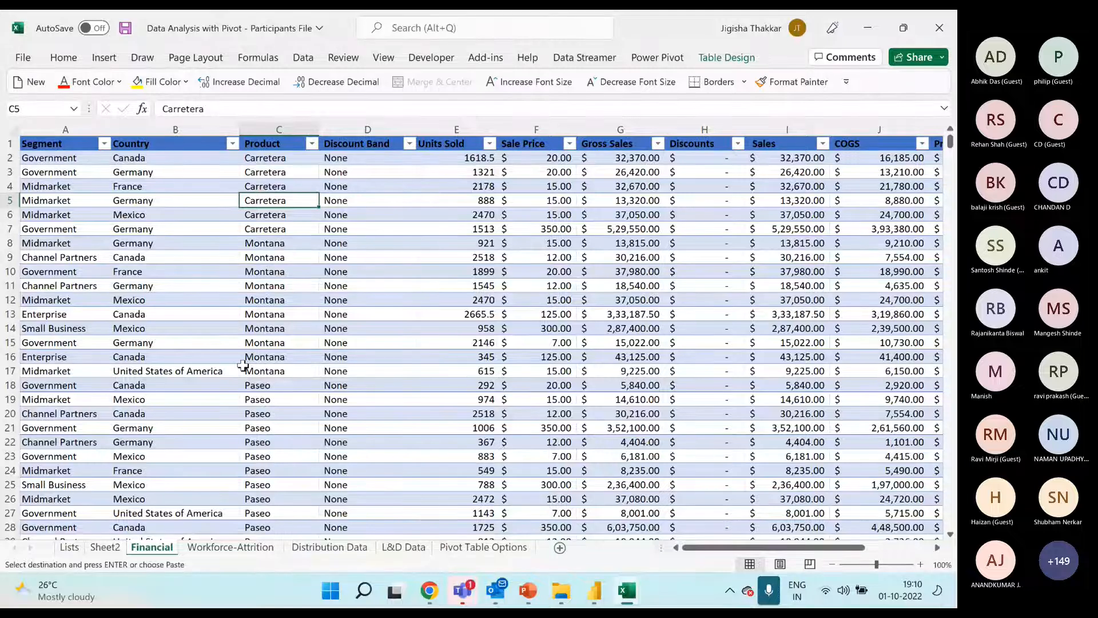
click(103, 57)
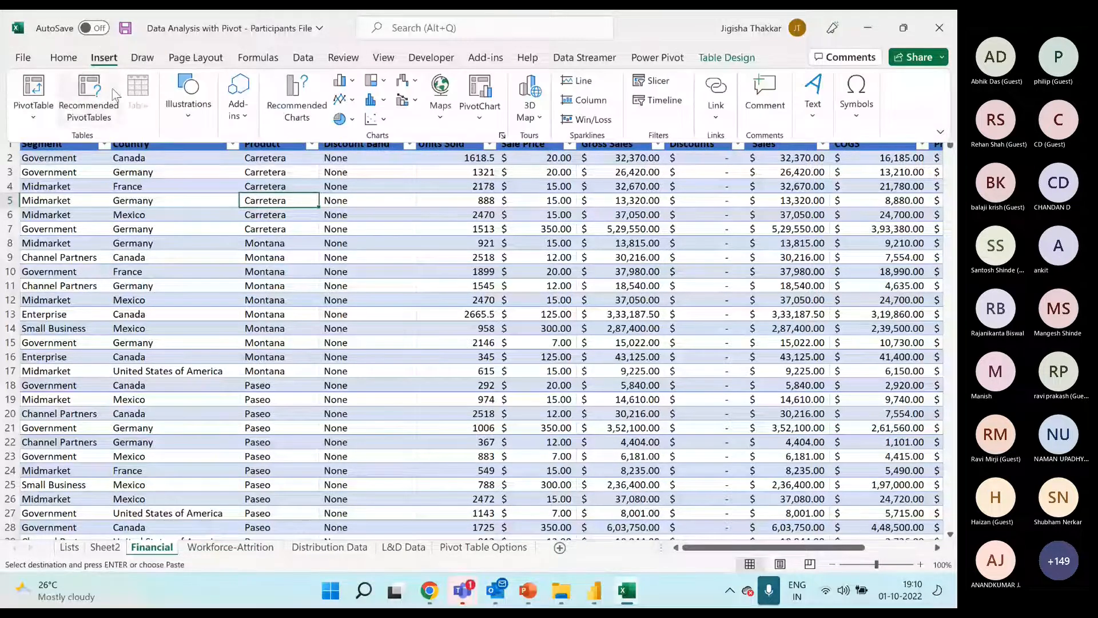
click(33, 90)
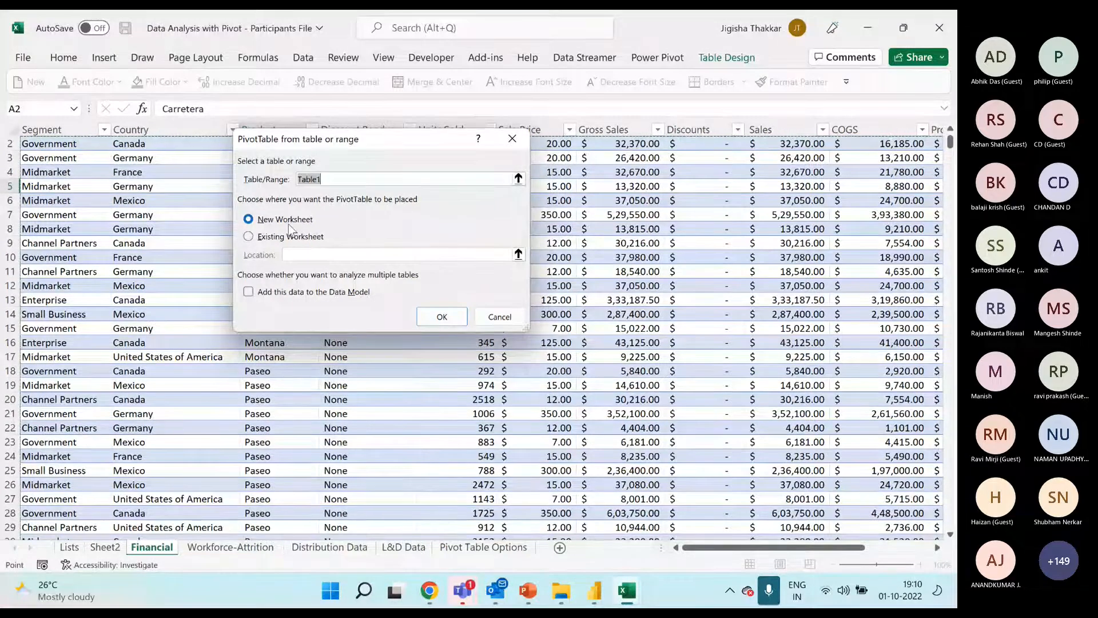
click(441, 317)
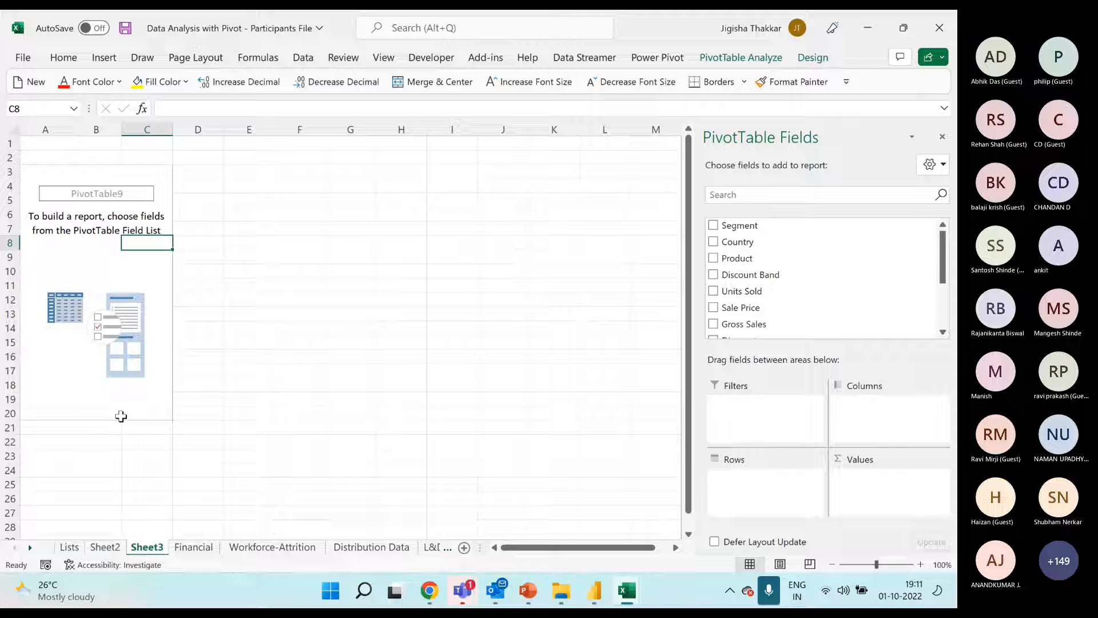
Review the empty PivotTable on Sheet3 against its Financial source table, including the data source choices for inserting a PivotTable
click(78, 259)
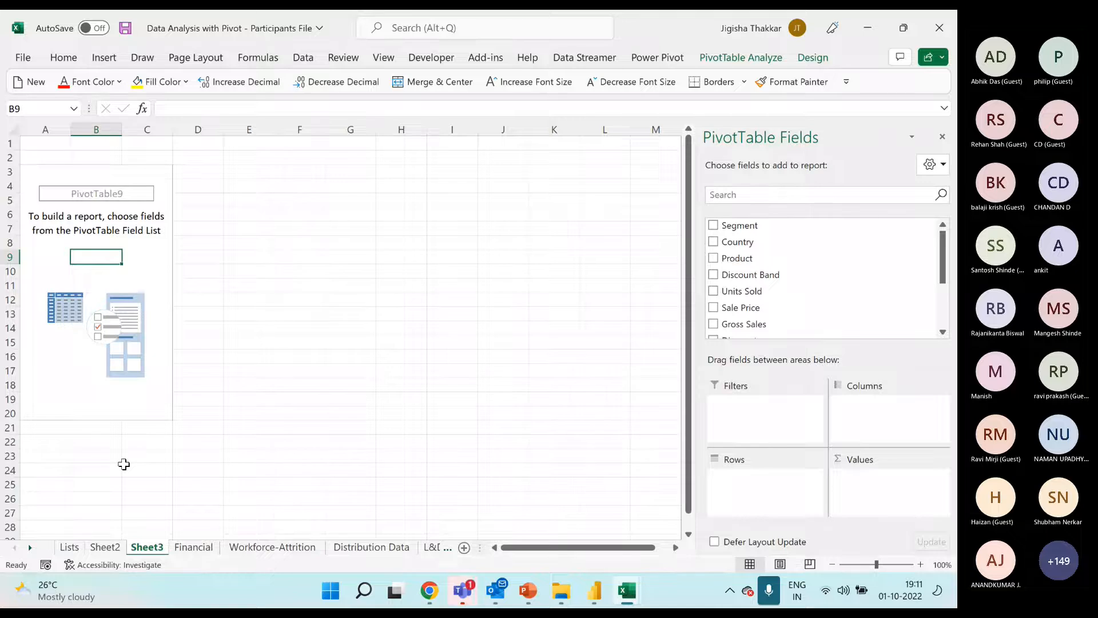
click(206, 550)
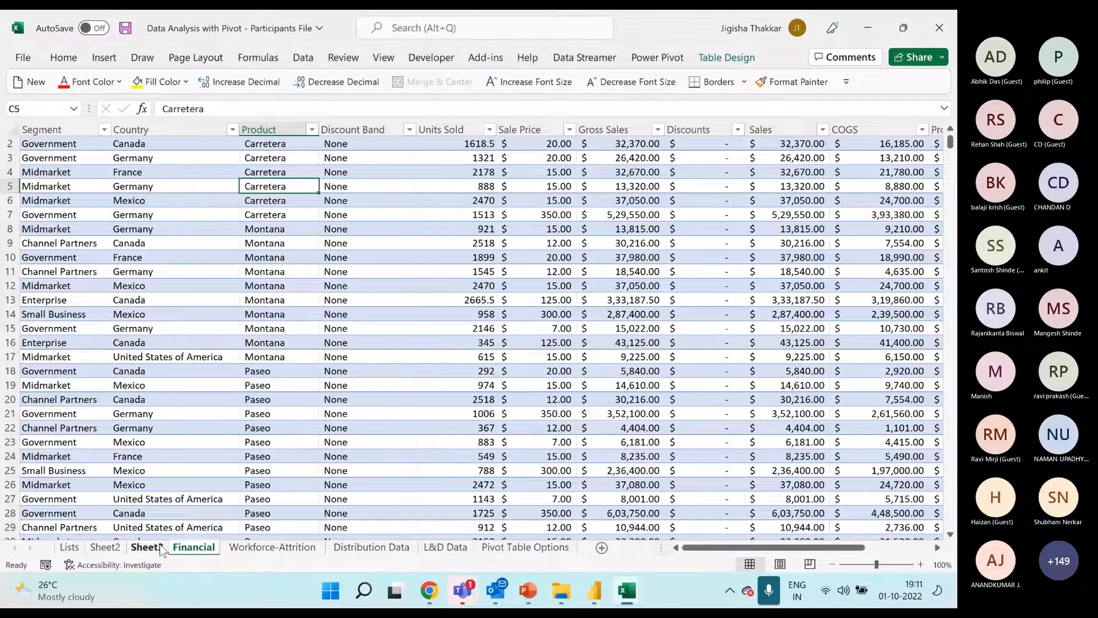
click(162, 549)
click(173, 549)
click(105, 58)
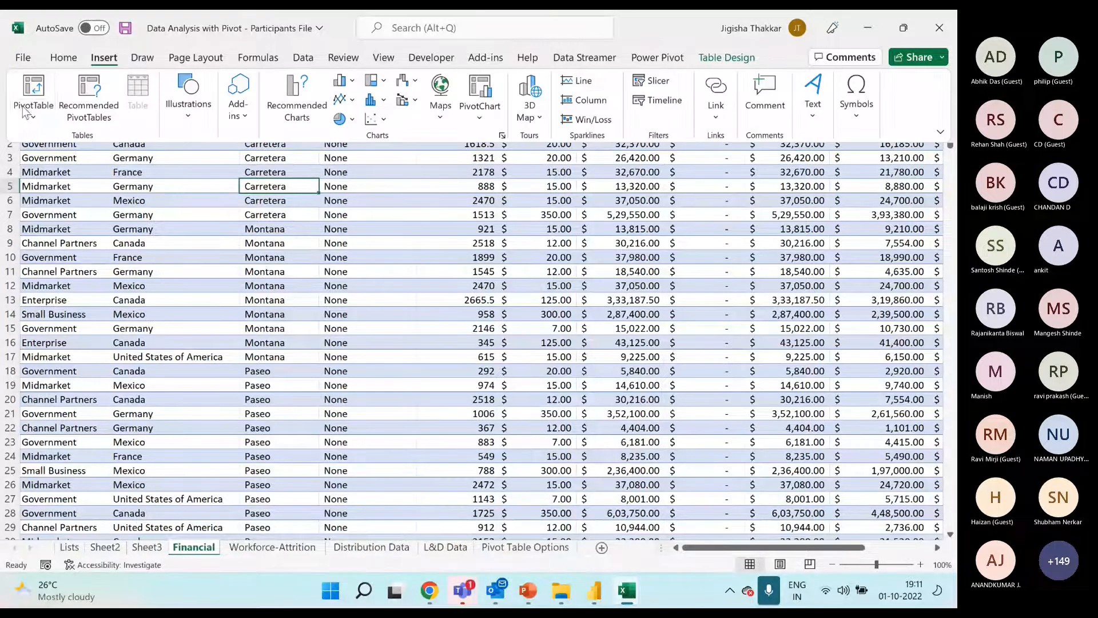
click(33, 114)
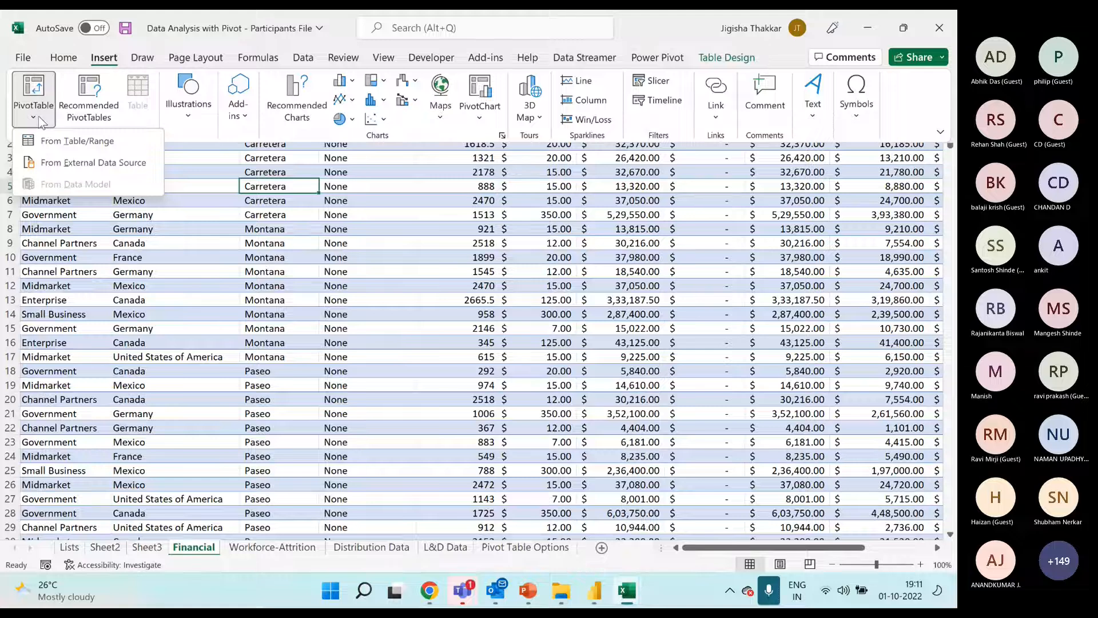
click(150, 514)
click(151, 548)
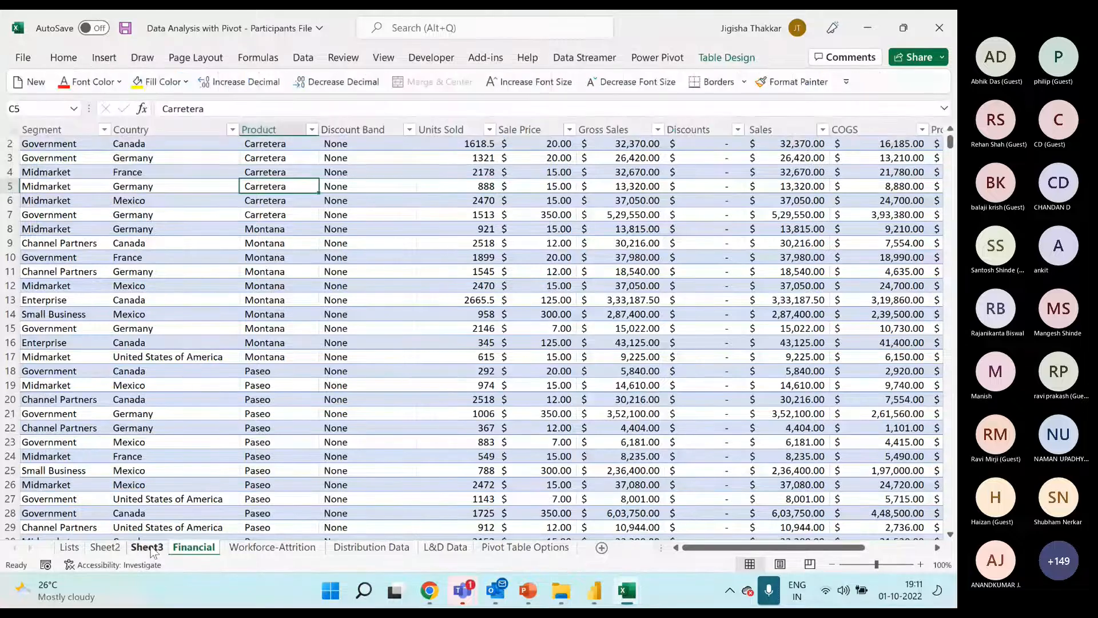
click(150, 547)
click(97, 248)
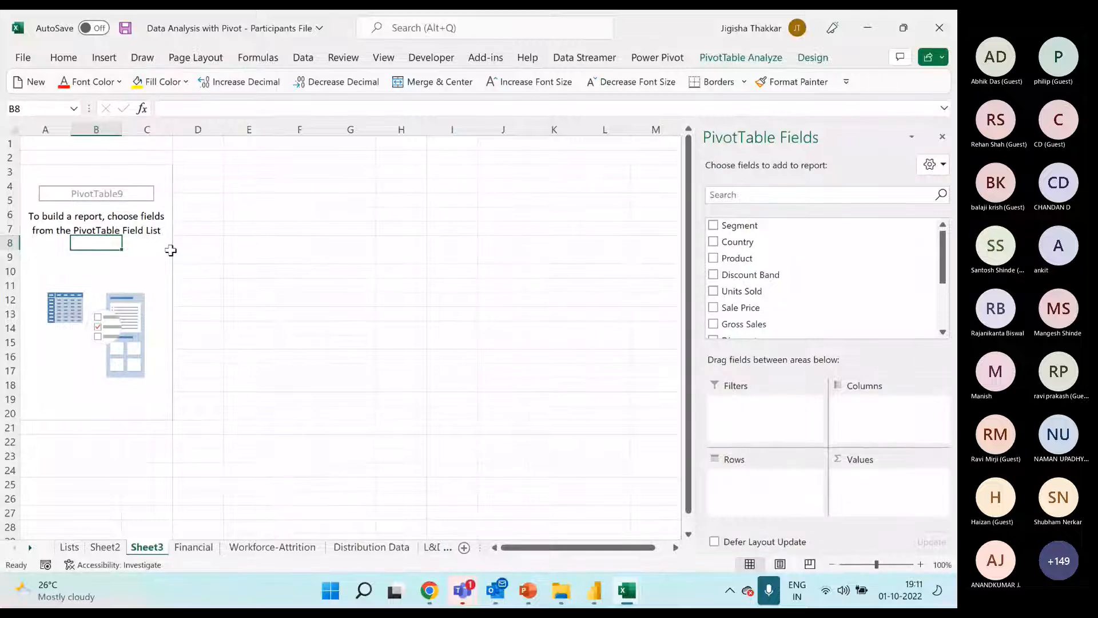
Examine the Financial table's columns through Date and the blank area beside it as a possible PivotTable location
click(191, 547)
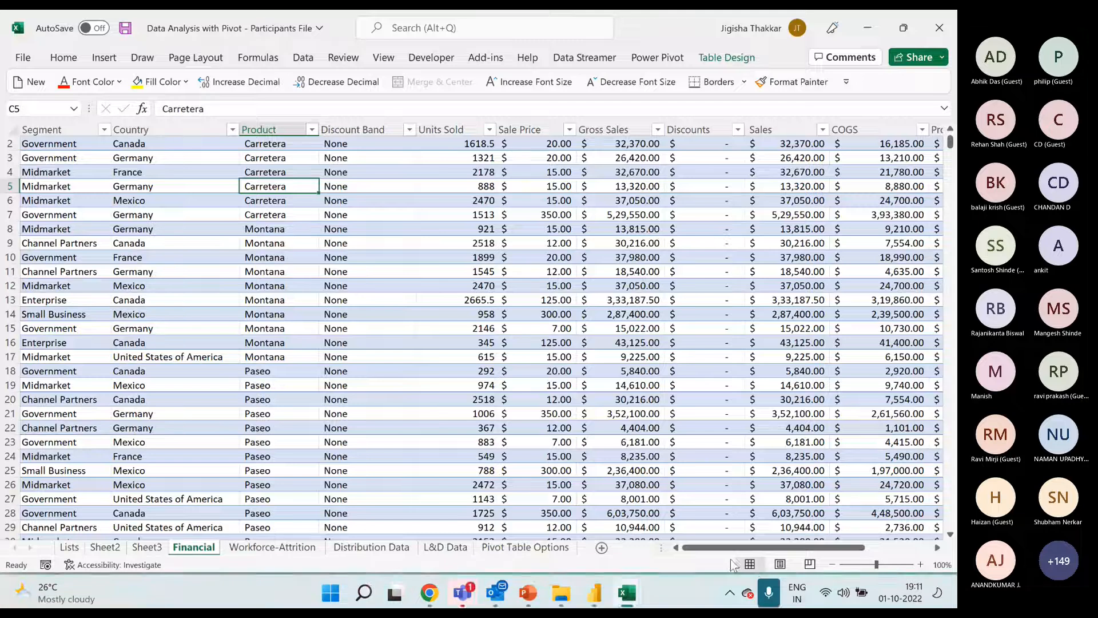
drag(738, 548, 926, 552)
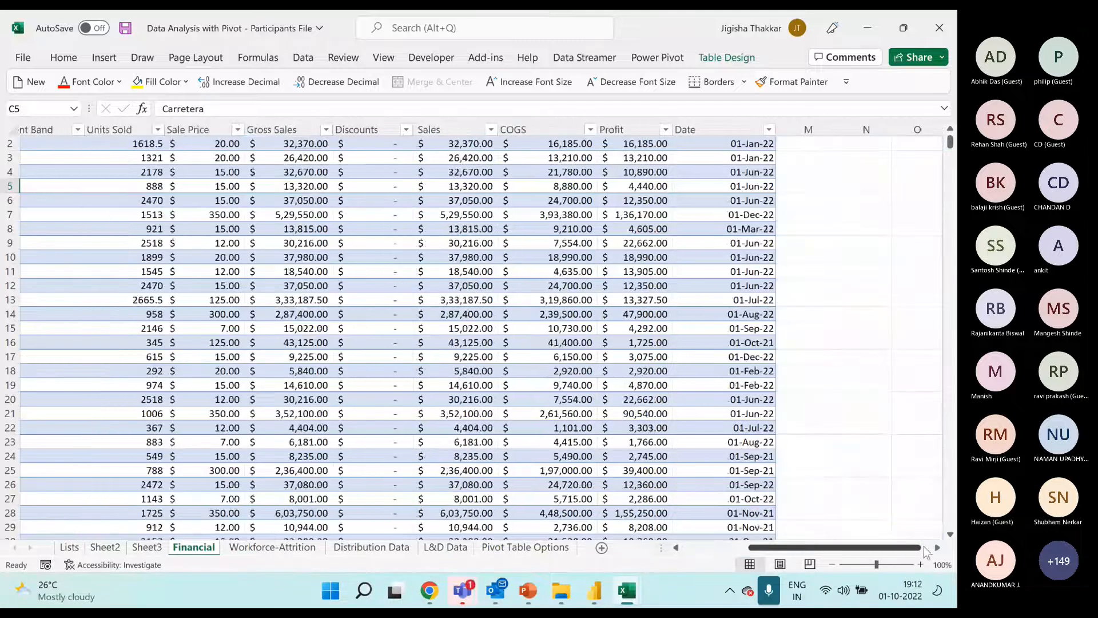
click(938, 548)
scroll(938, 551, right, 5)
click(436, 172)
scroll(437, 172, up, 1)
click(441, 157)
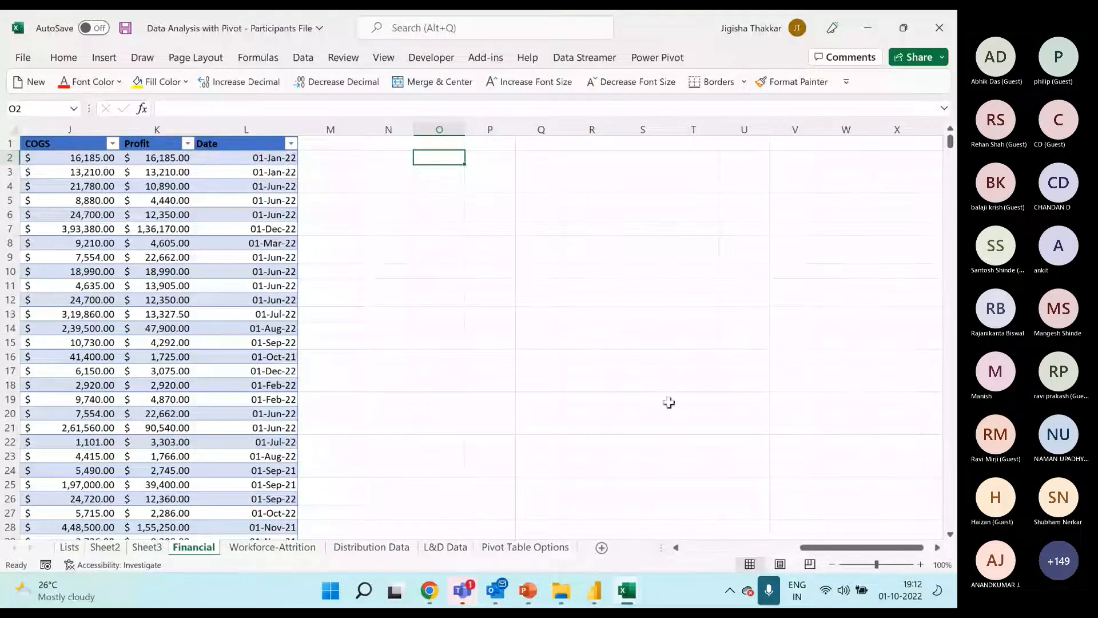
drag(811, 548, 685, 557)
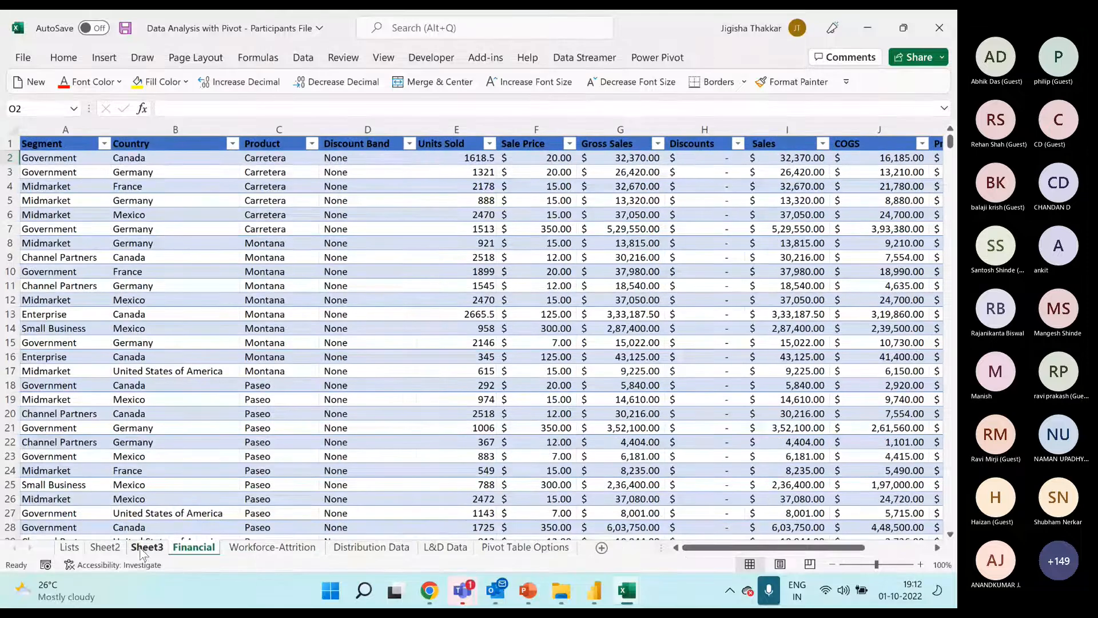
Examine the empty PivotTable's placeholder area on Sheet3 and how its field list depends on the selected cell
click(147, 547)
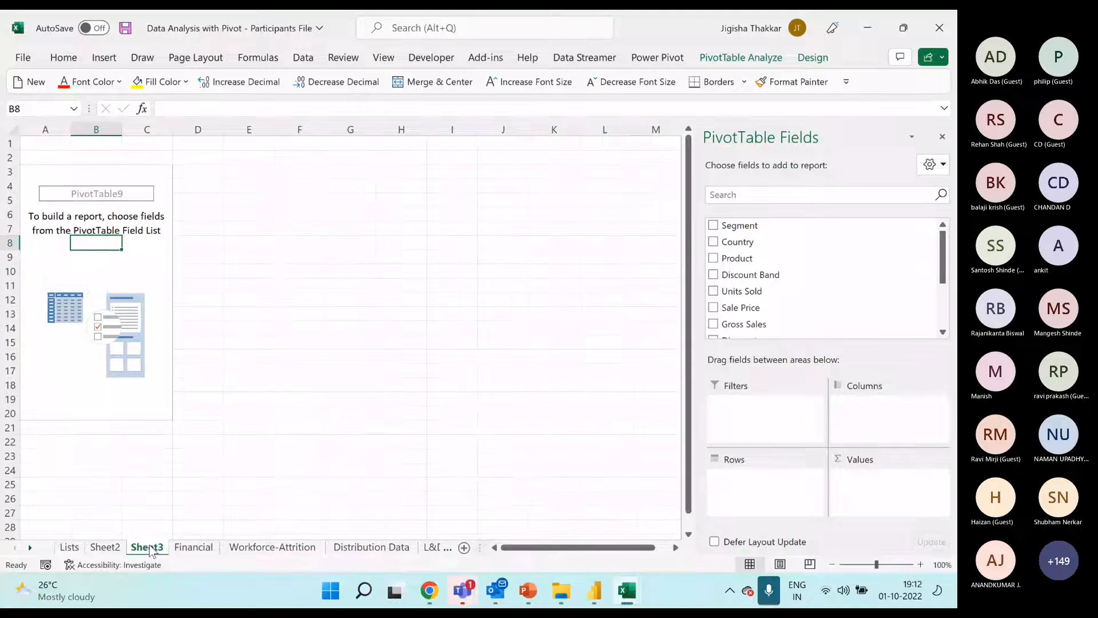
click(77, 260)
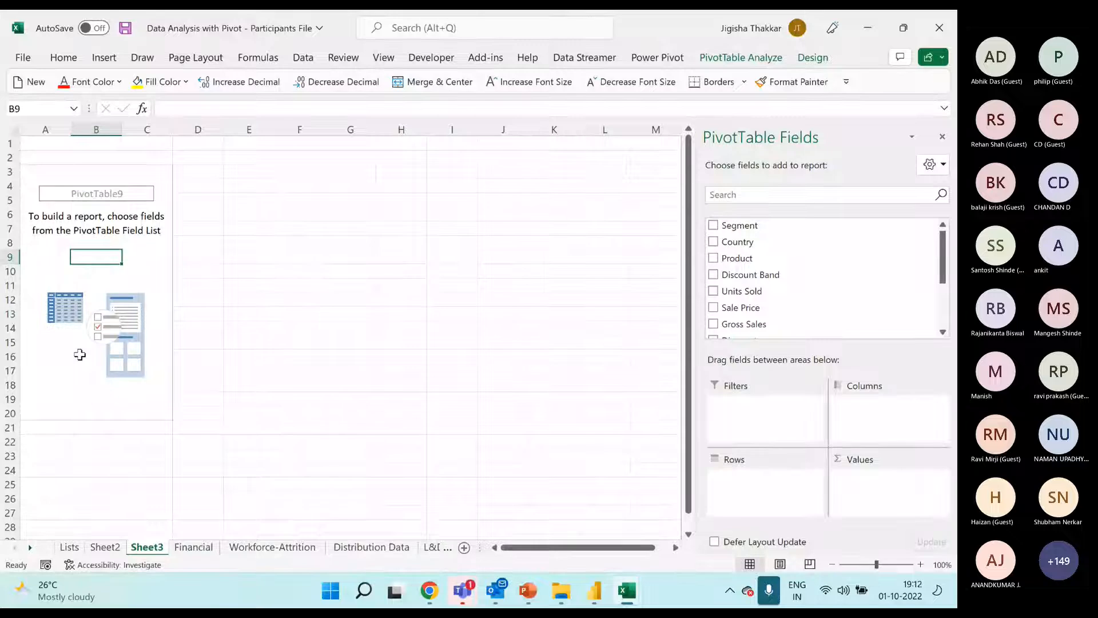
drag(40, 179, 140, 410)
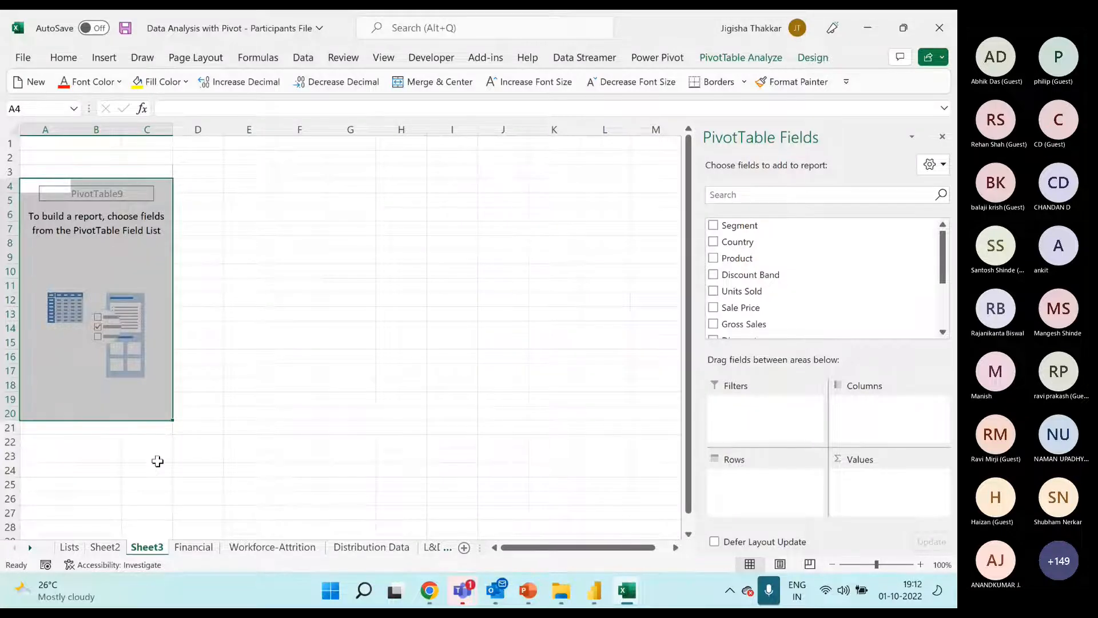
click(91, 230)
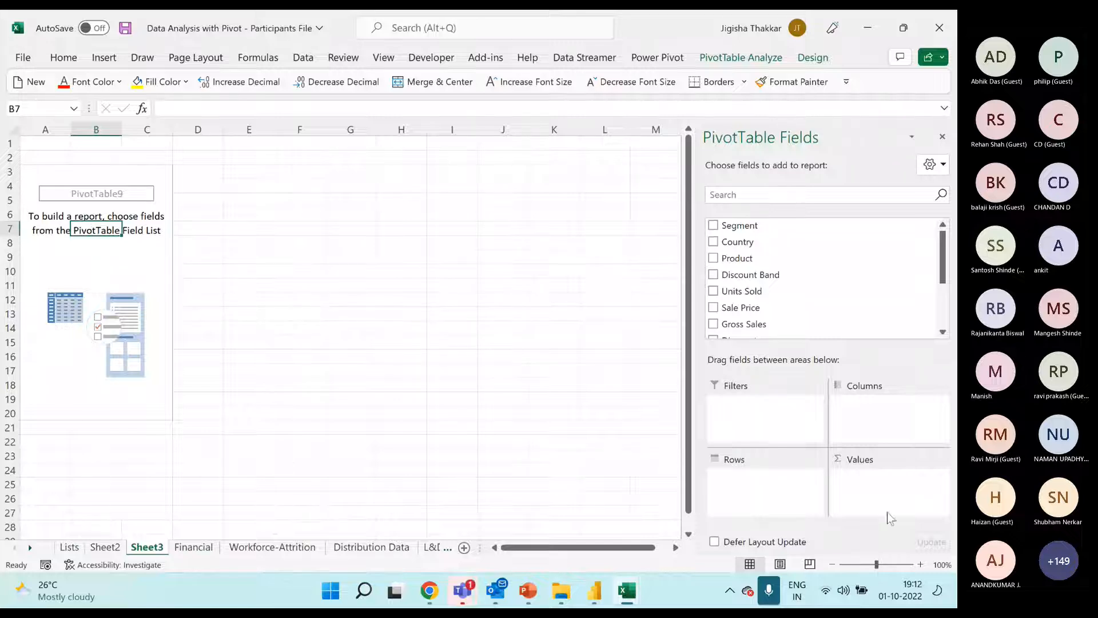
click(287, 228)
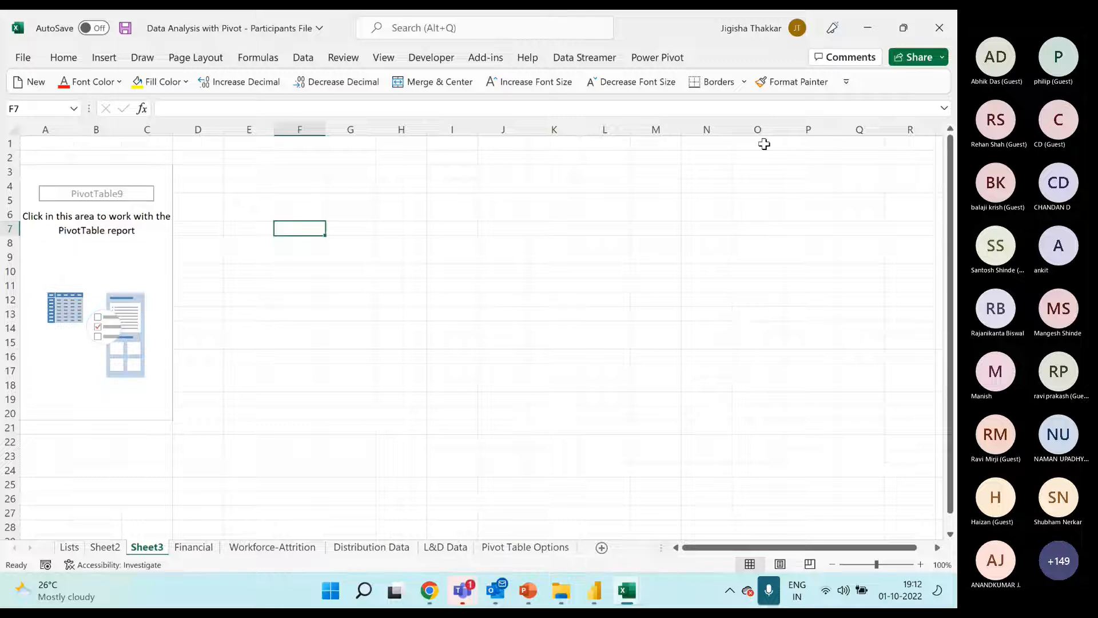
click(102, 255)
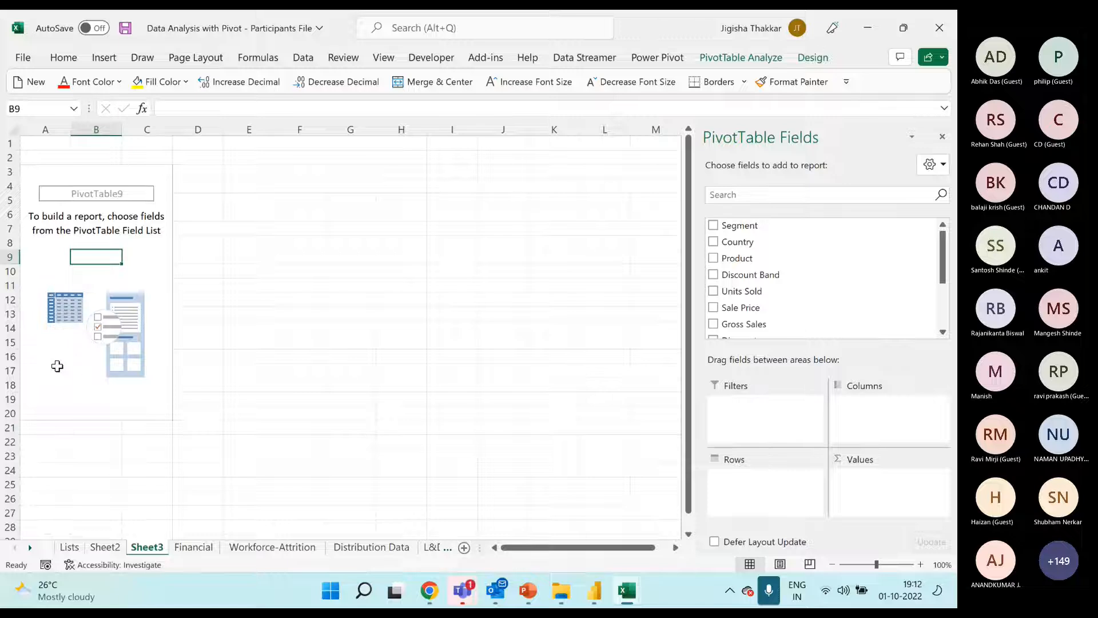
Hide the PivotTable's field list and restore it with Show Field List
click(942, 142)
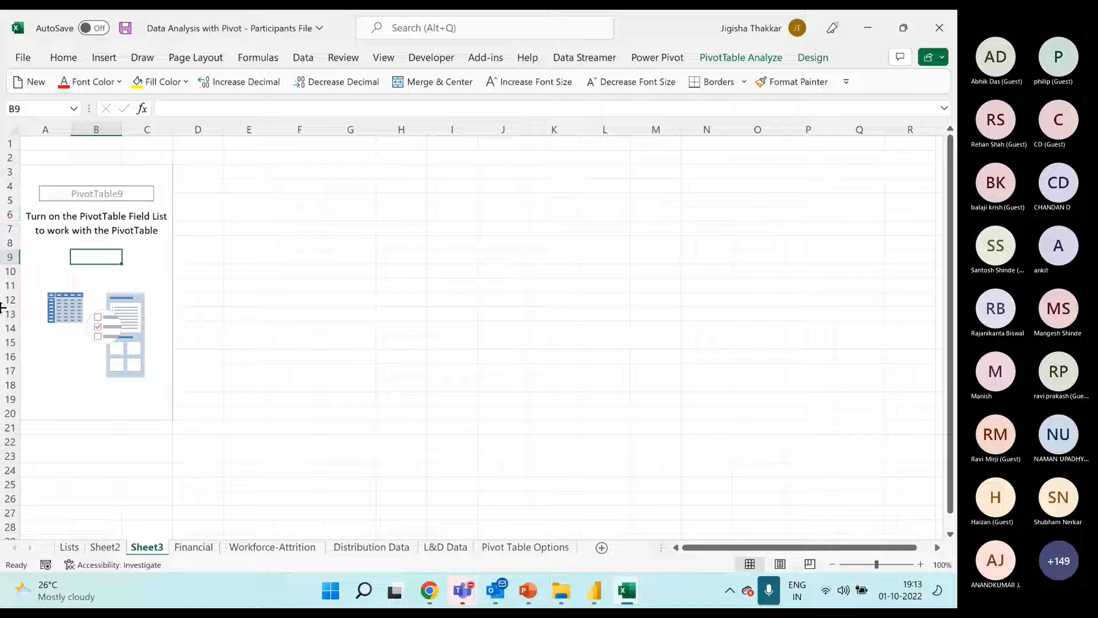
right_click(91, 257)
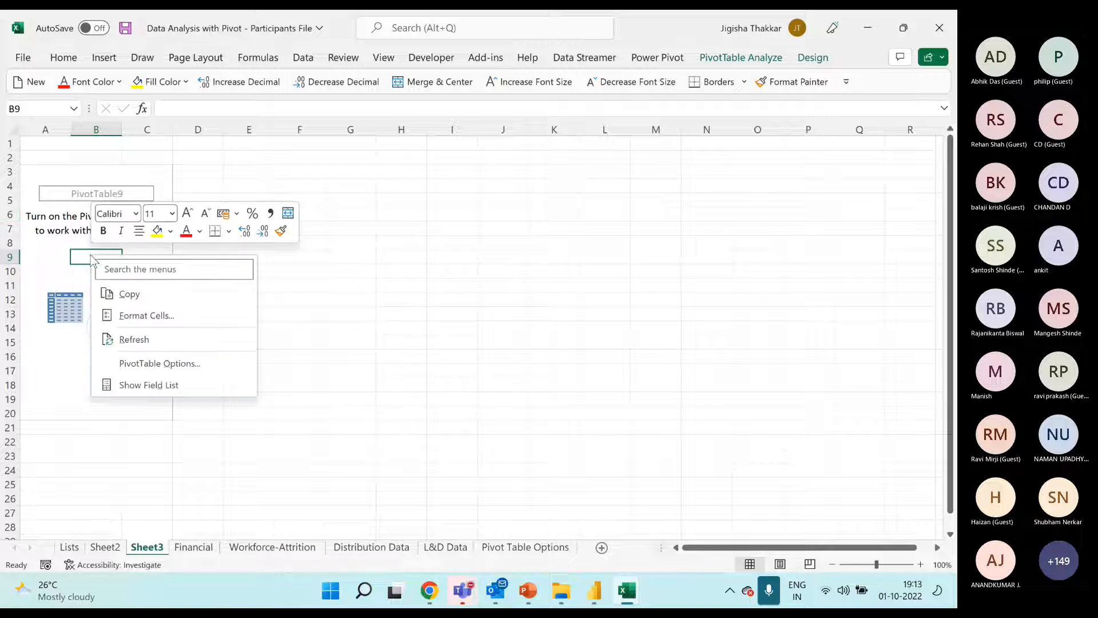
click(148, 386)
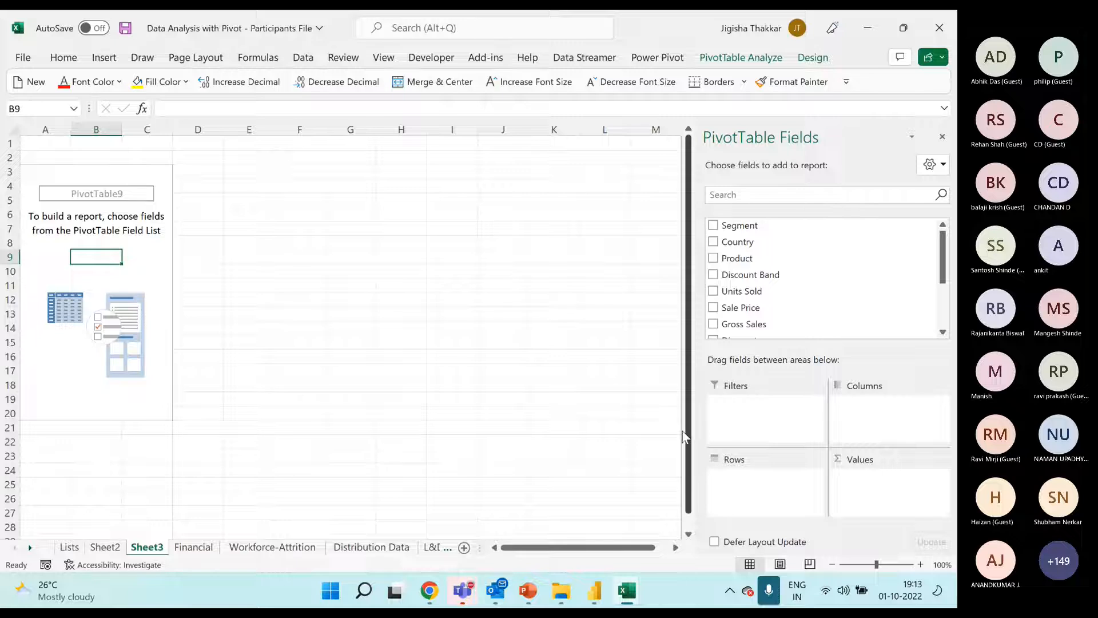
Hide the PivotTable's field list, review the PivotTable analysis and design options, and show the field list again
click(943, 136)
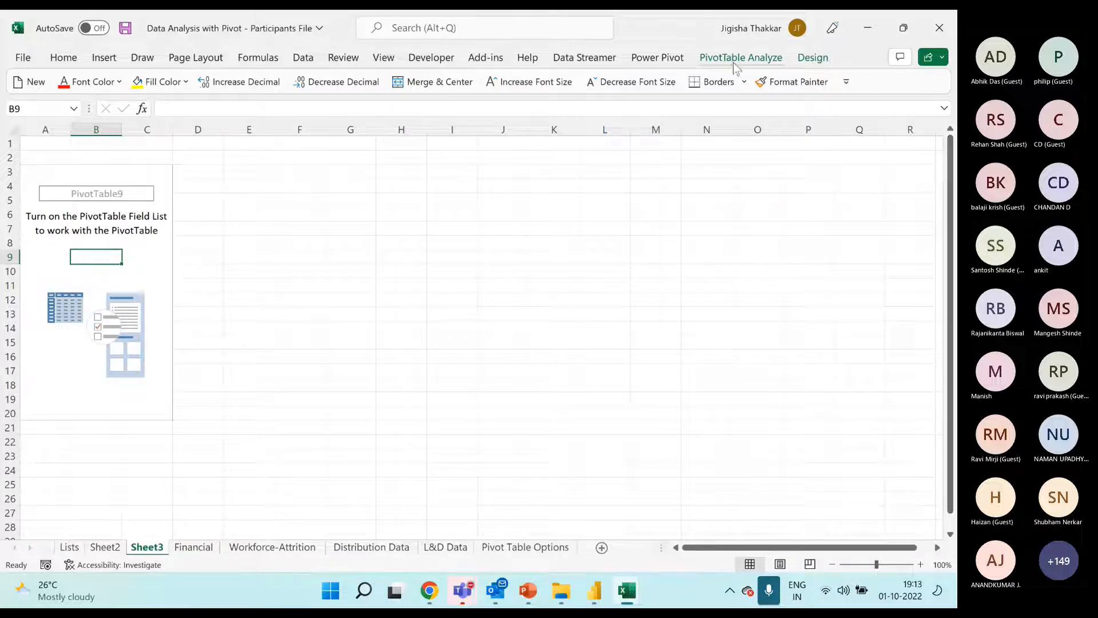
click(124, 231)
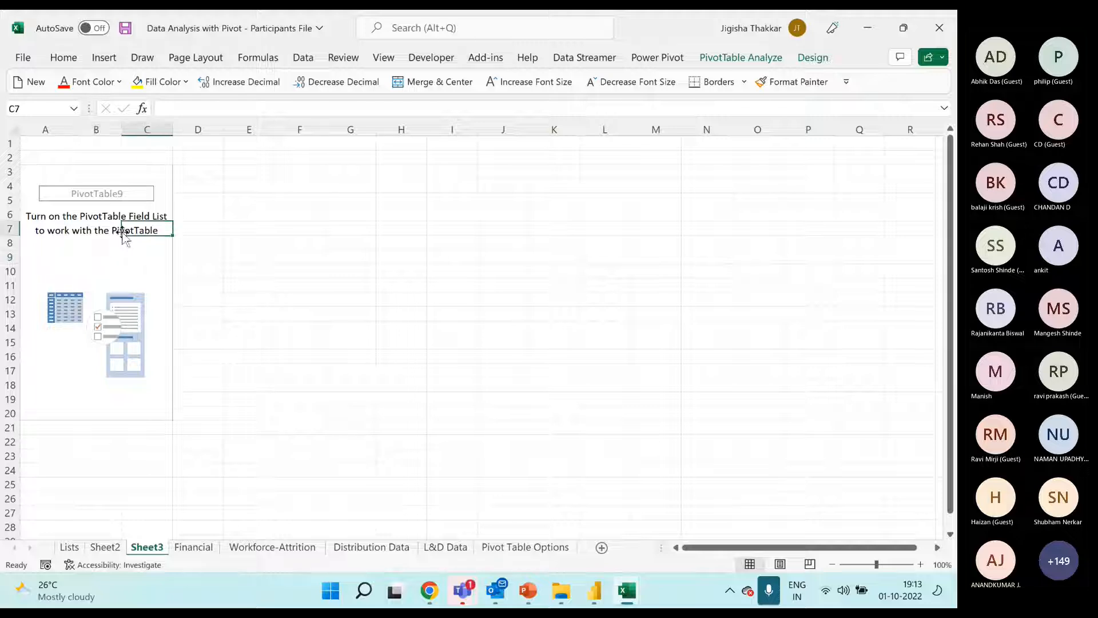
click(749, 60)
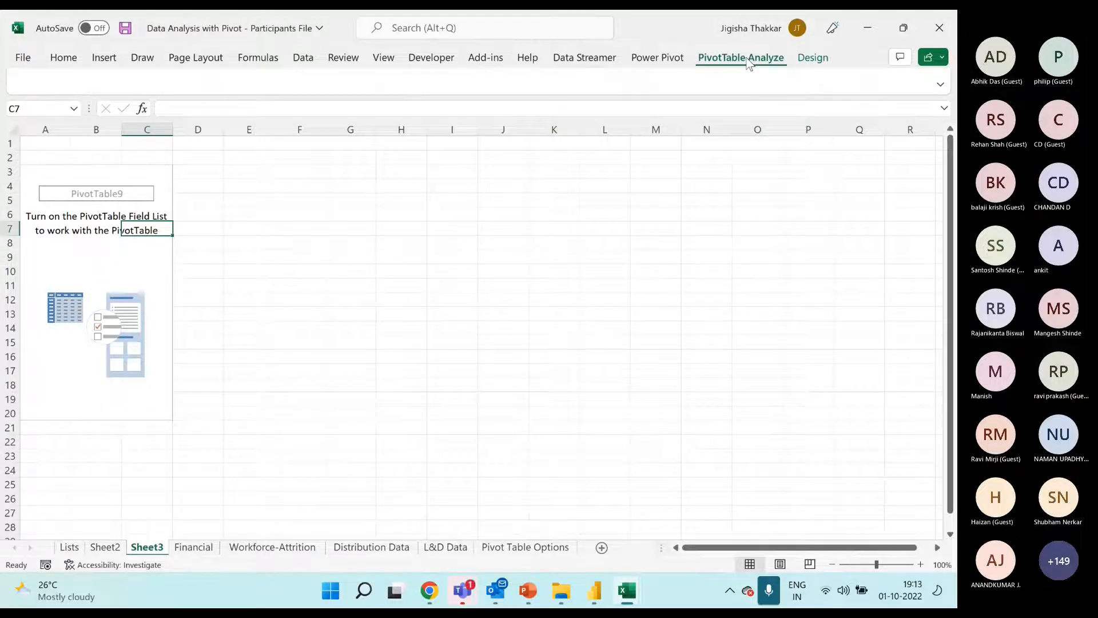
click(812, 59)
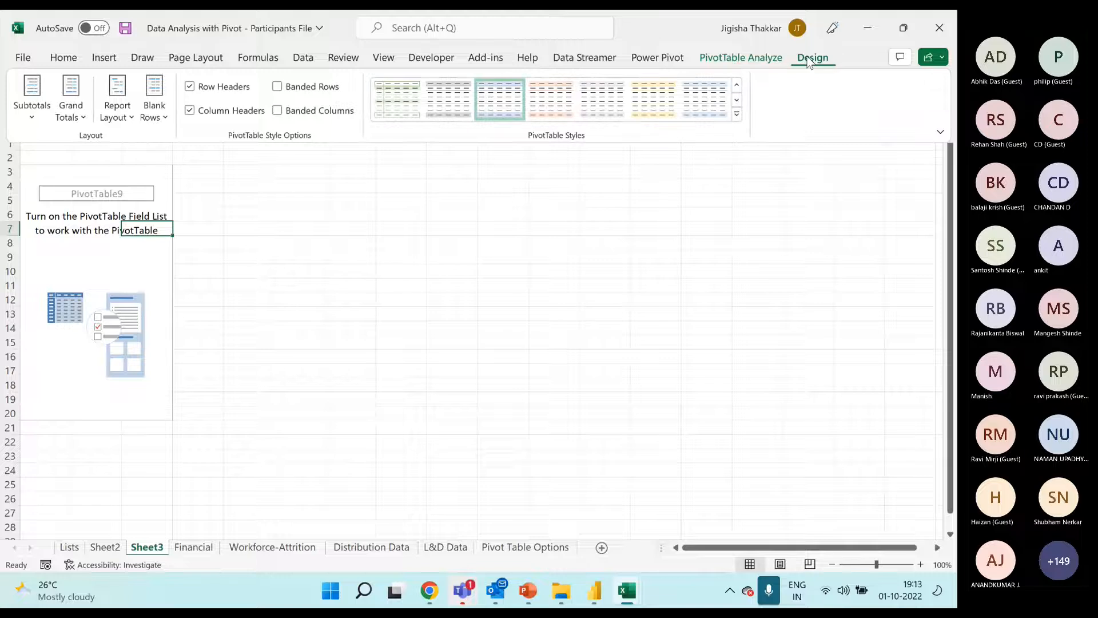
click(734, 57)
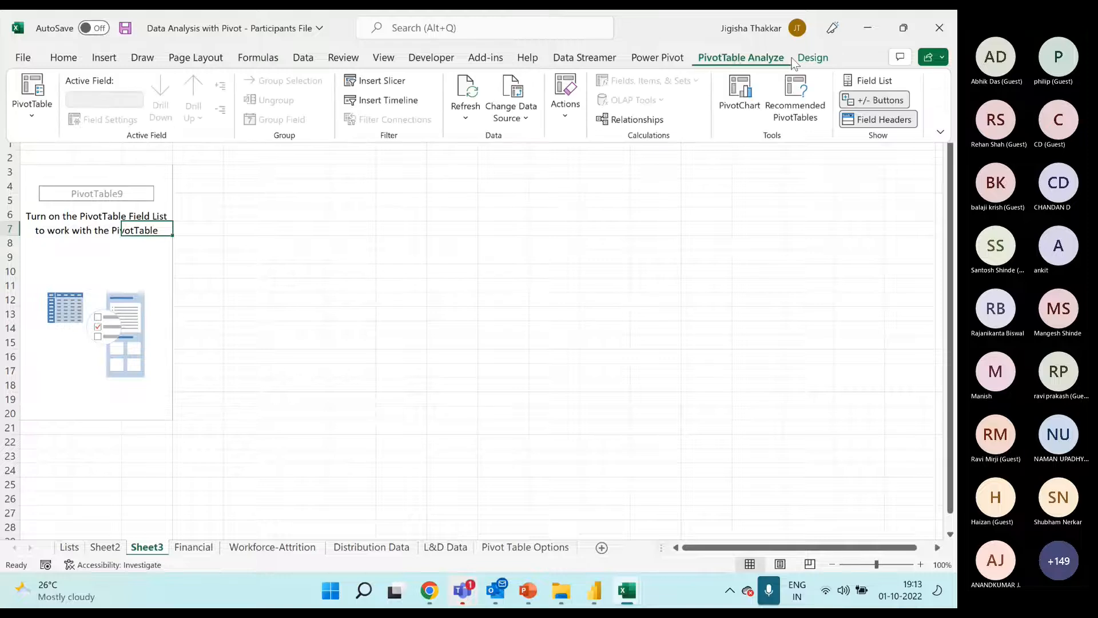
click(812, 59)
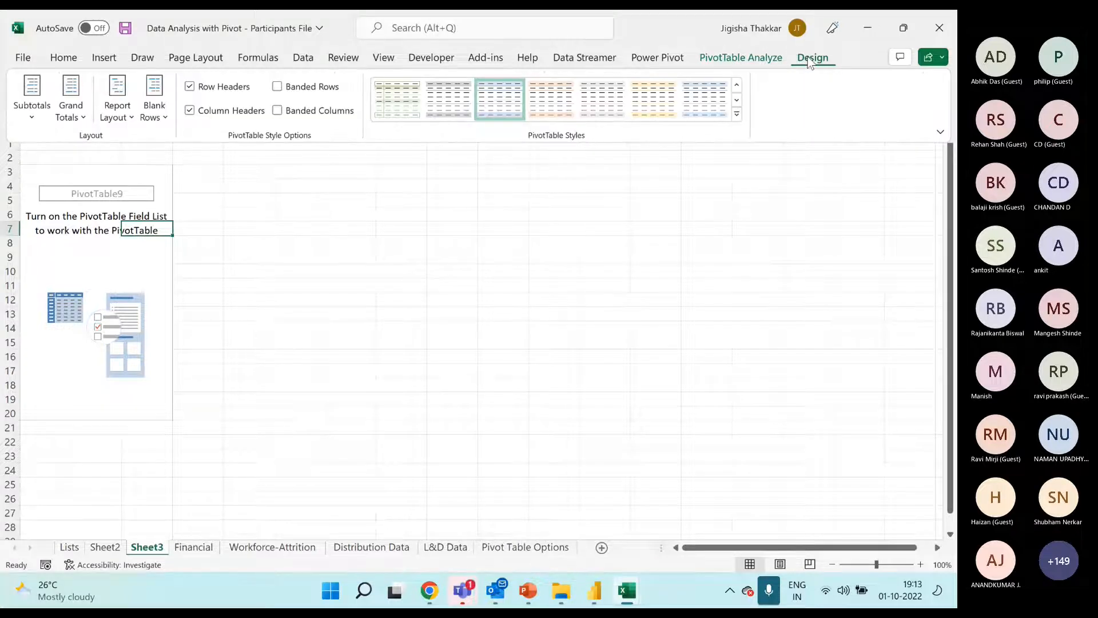
click(762, 62)
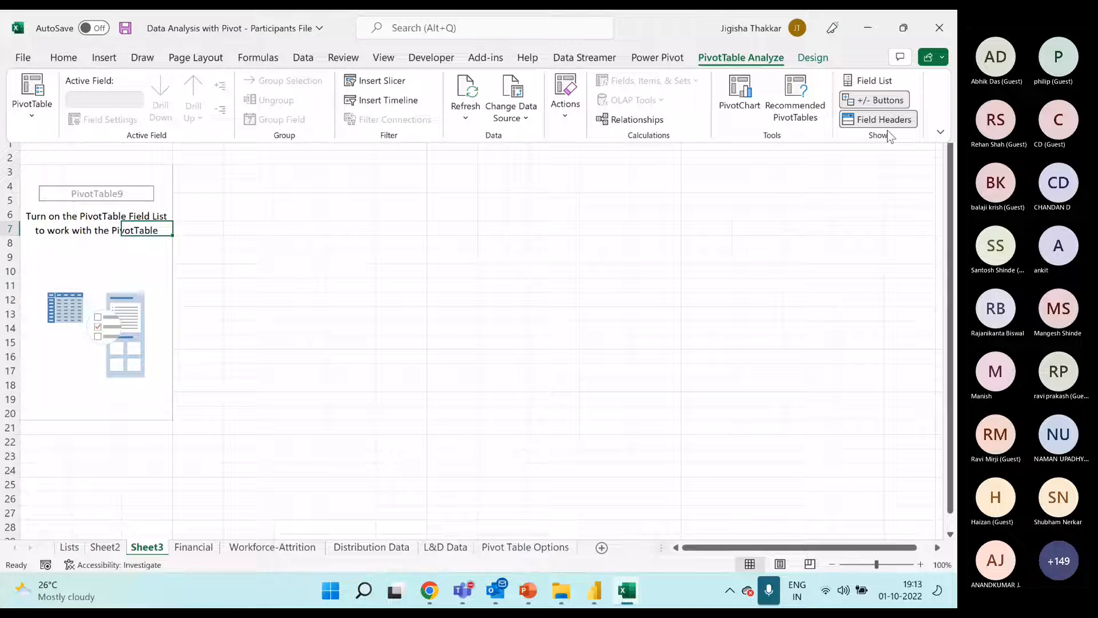
click(866, 82)
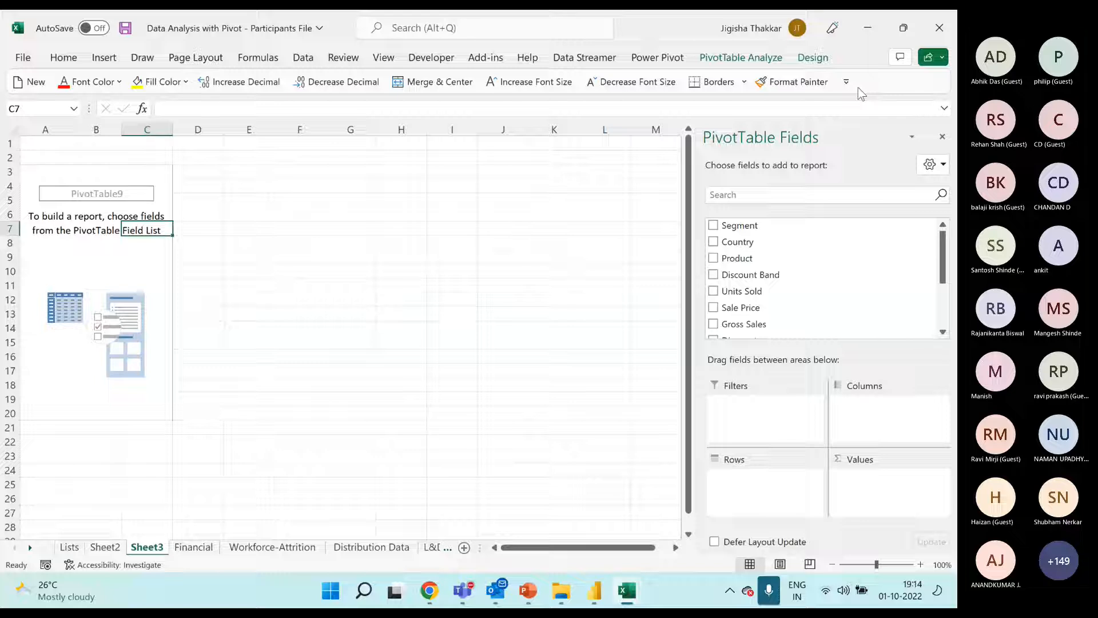
Add the Segment field to the PivotTable's rows and examine each segment label from Channel Partners to Small Business
click(80, 275)
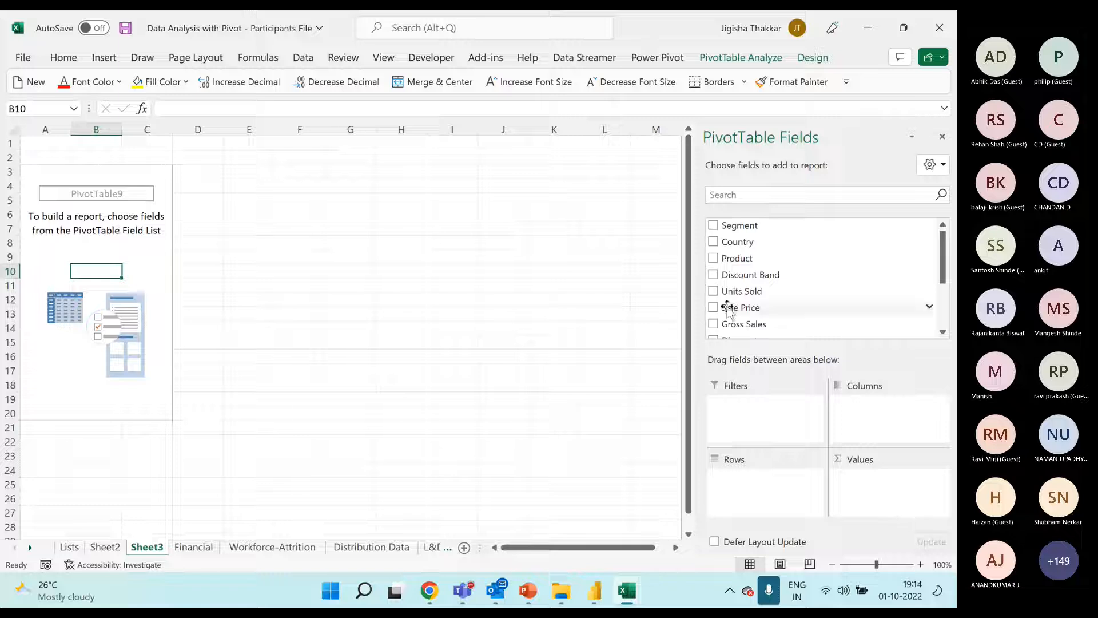
drag(751, 227, 787, 501)
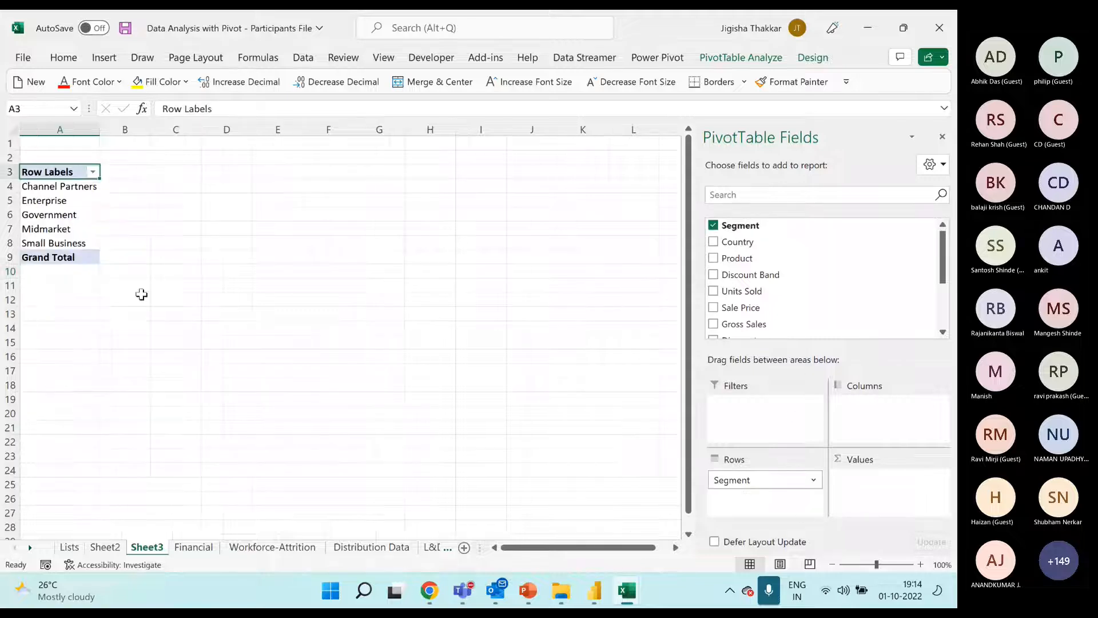
drag(52, 186, 60, 245)
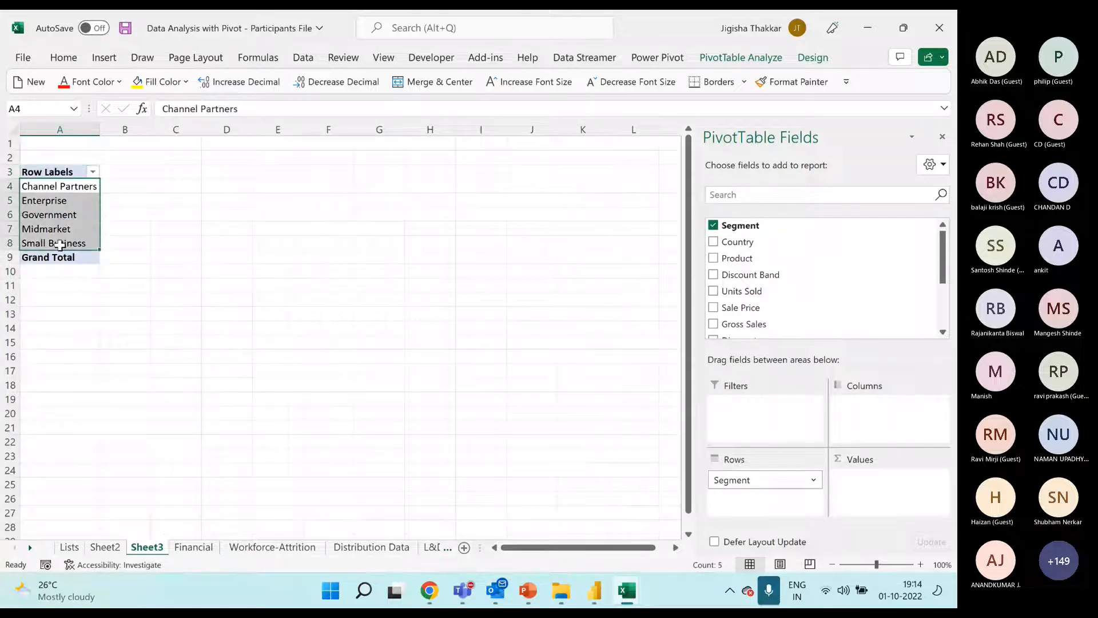
click(11, 186)
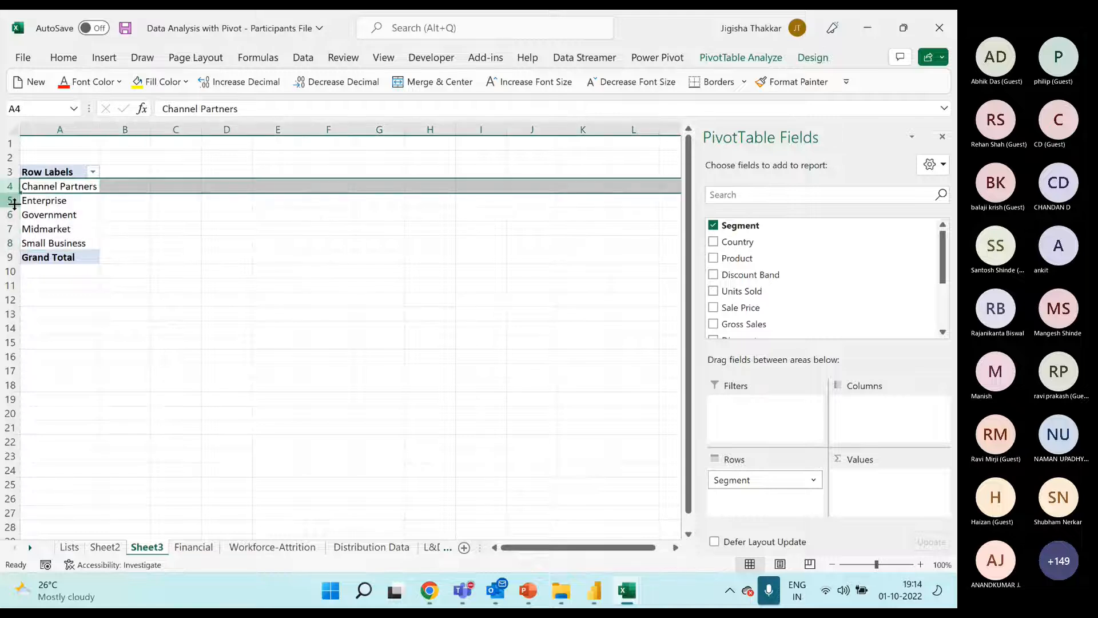
click(11, 200)
click(10, 215)
click(10, 229)
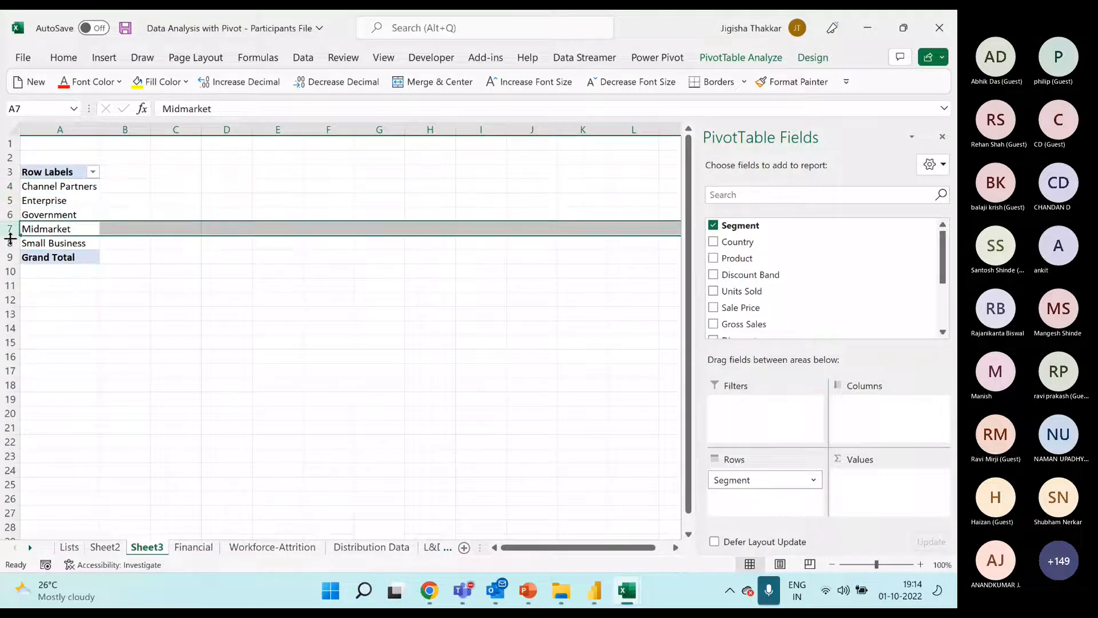
click(9, 243)
drag(57, 186, 57, 240)
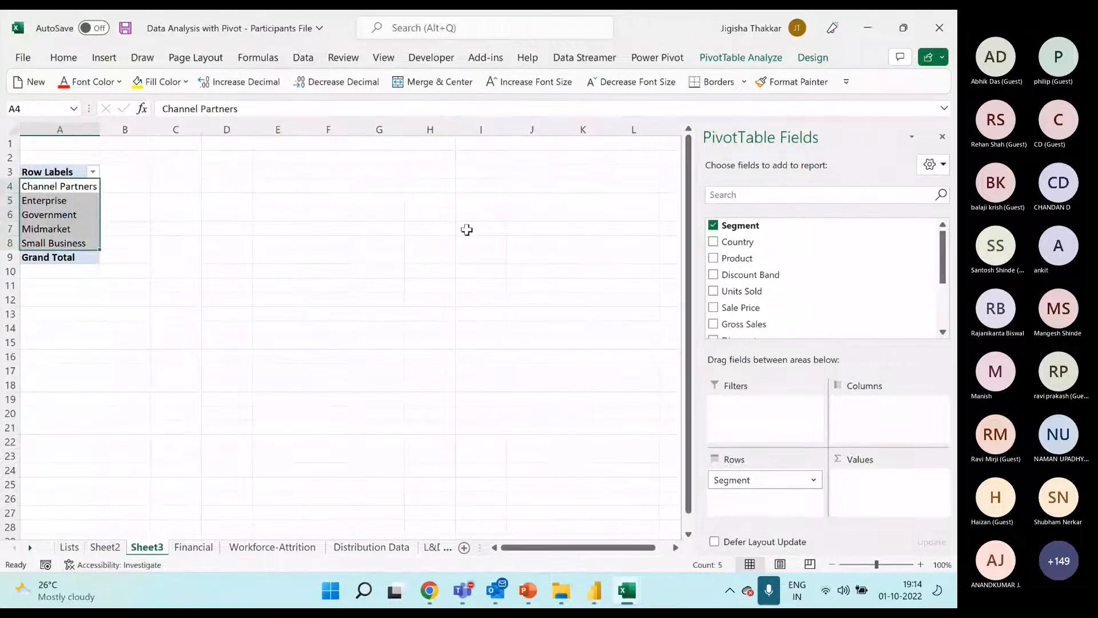
Add the Country field to the PivotTable's columns and highlight the row of country headings
drag(746, 243, 858, 407)
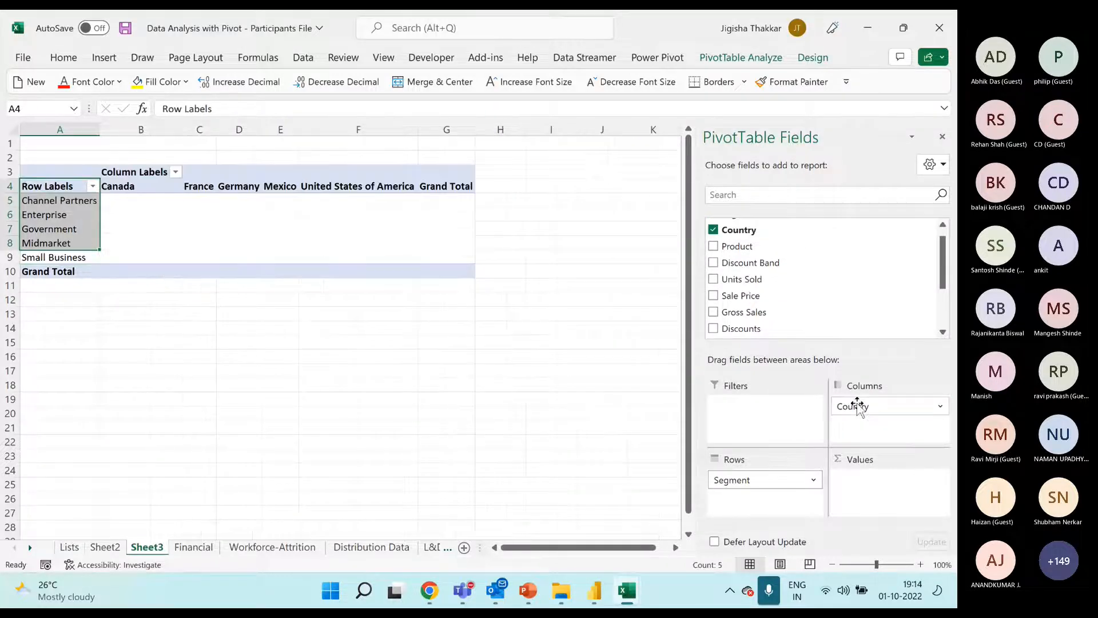
click(14, 186)
drag(15, 186, 11, 186)
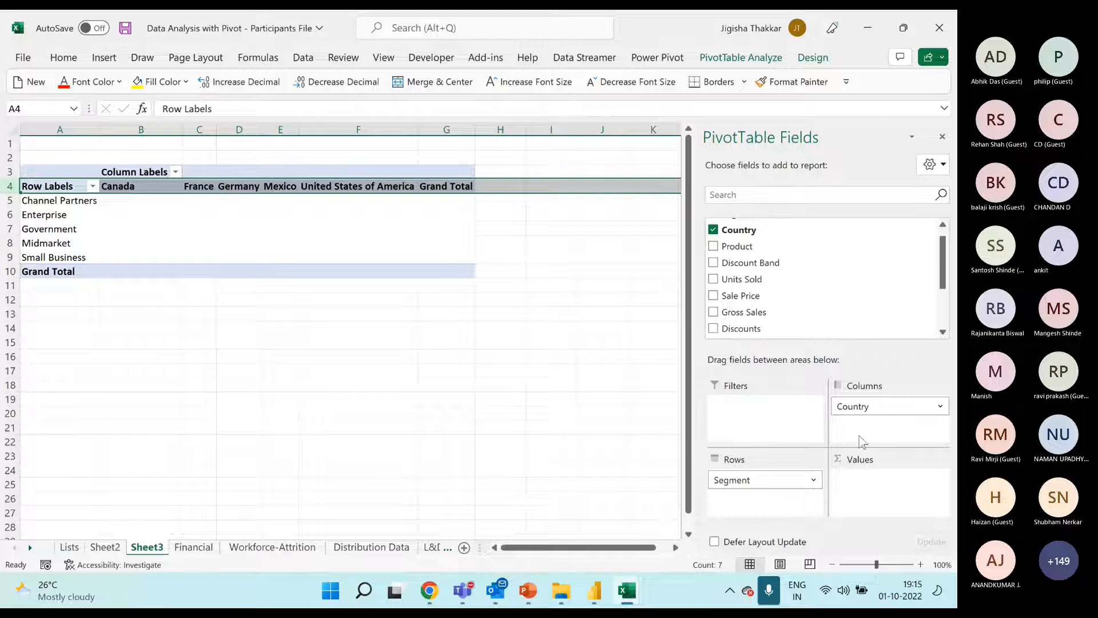
Examine the Sales, Cost and Profit Analysis pivot in the solution workbook, including its Years and Date rows, and return to the participants workbook
click(630, 590)
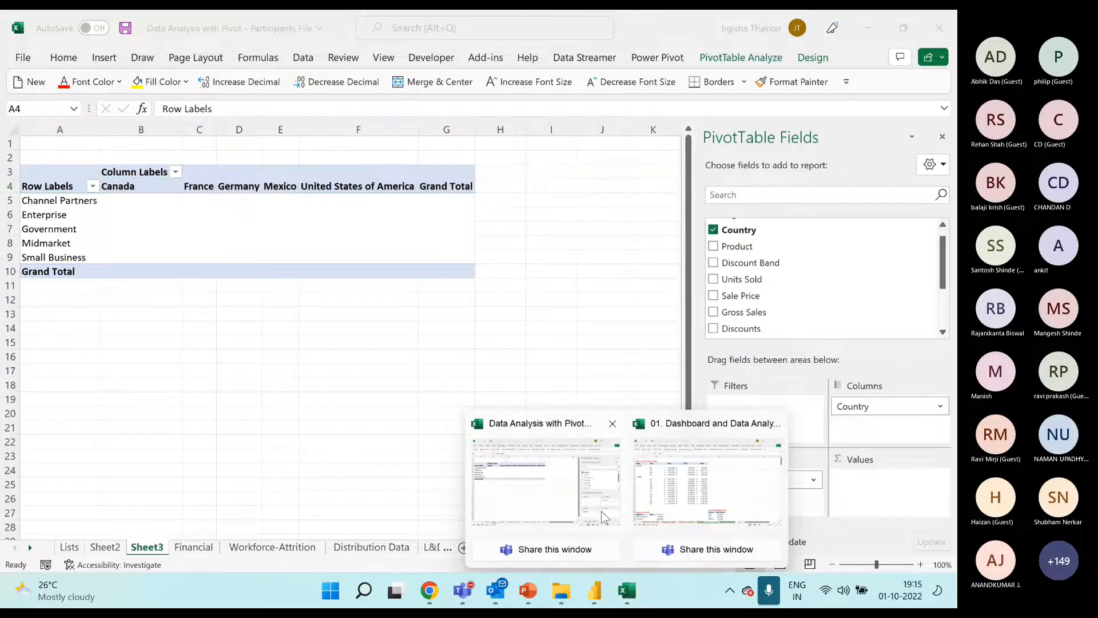
click(707, 480)
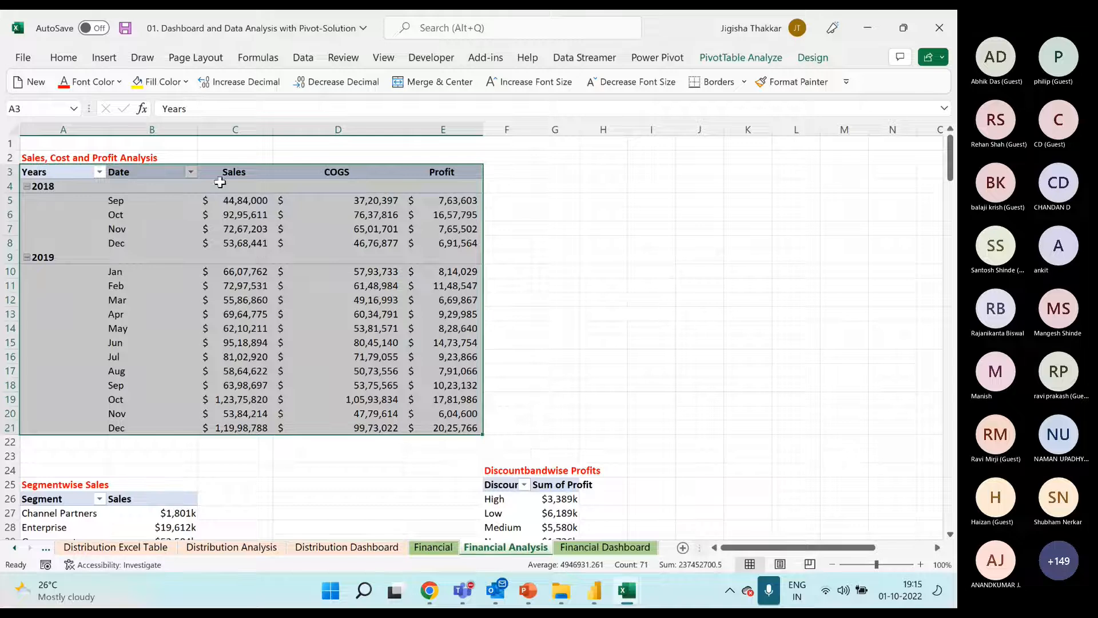
drag(232, 175, 464, 427)
drag(66, 179, 153, 420)
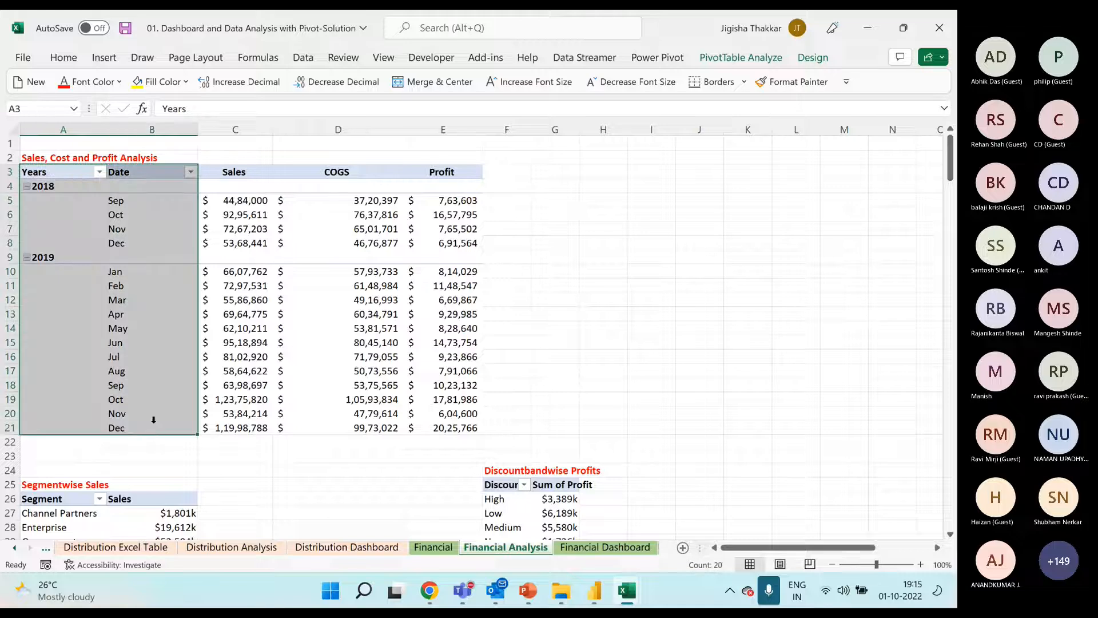
mouse_move(627, 590)
click(567, 496)
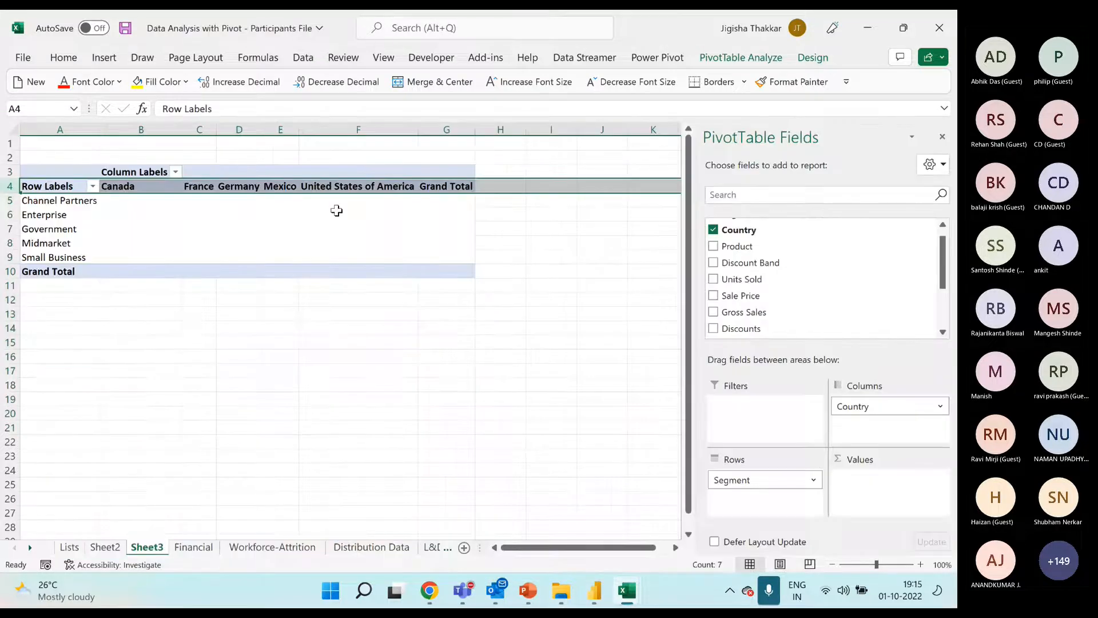
Remove Segment from the rows and Country from the columns to empty the PivotTable on Sheet3
click(282, 200)
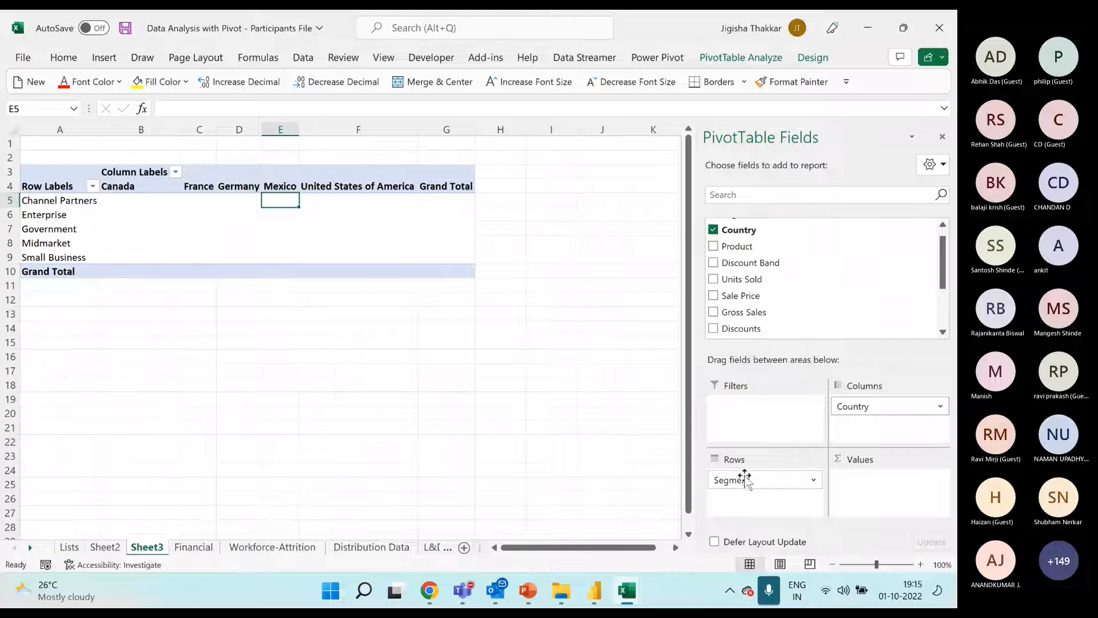
drag(743, 480, 748, 311)
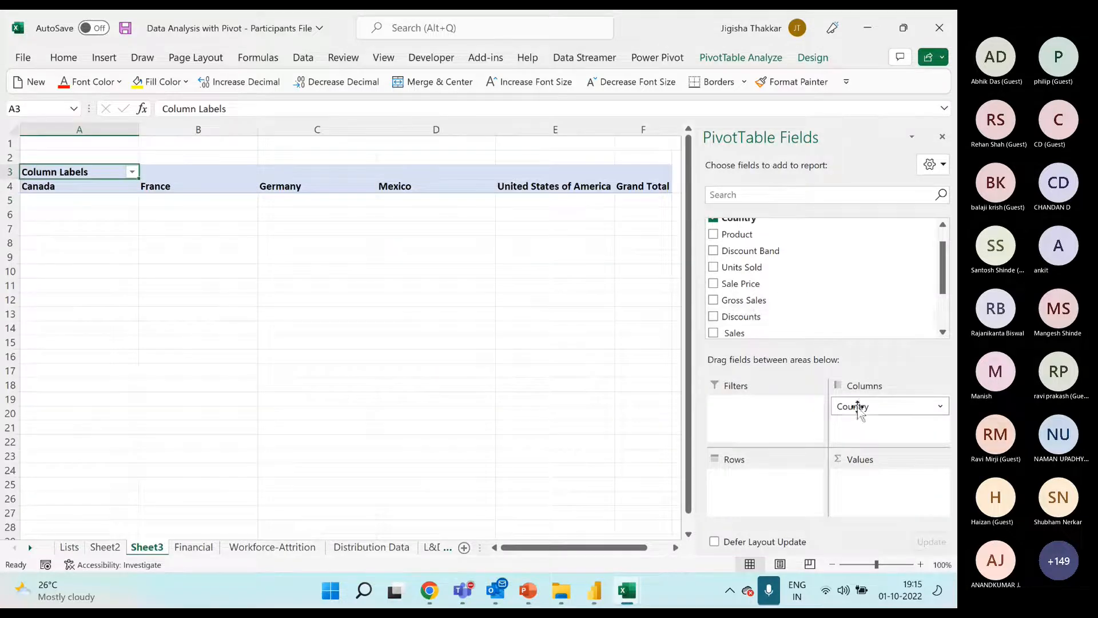
drag(853, 406, 788, 277)
Add the Date field to the rows of the empty PivotTable on Sheet3
scroll(797, 277, down, 2)
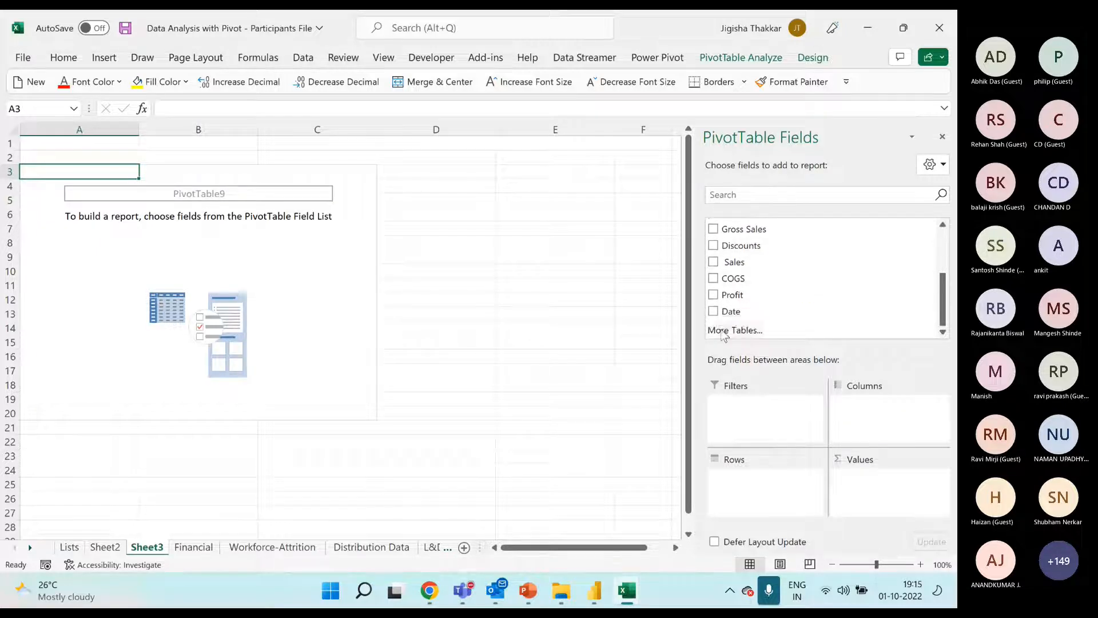
drag(738, 312, 792, 493)
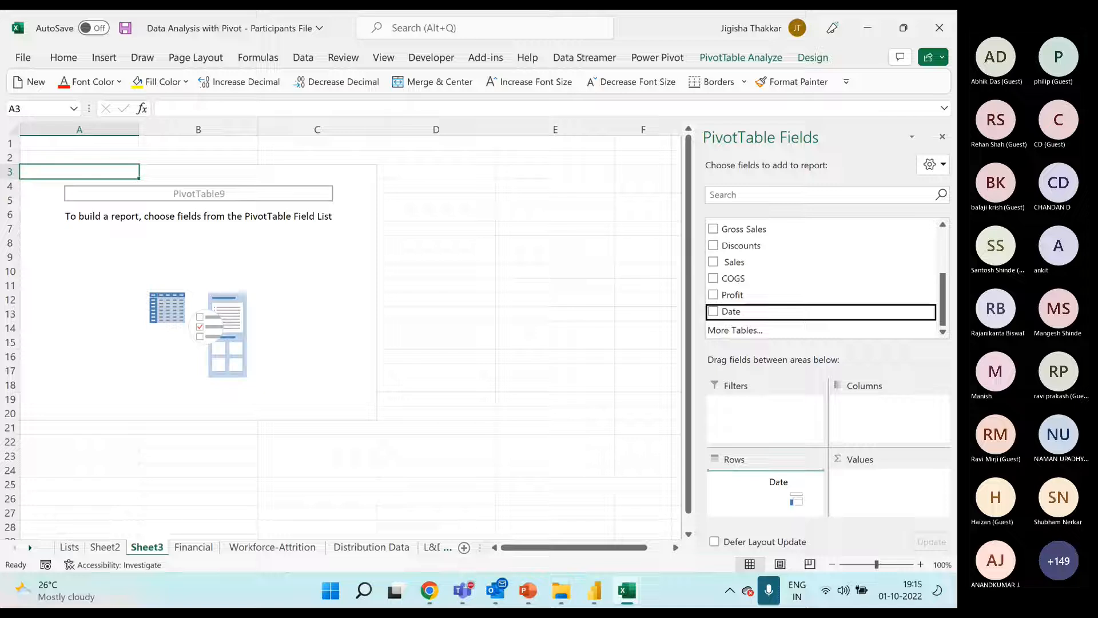
drag(792, 494, 778, 482)
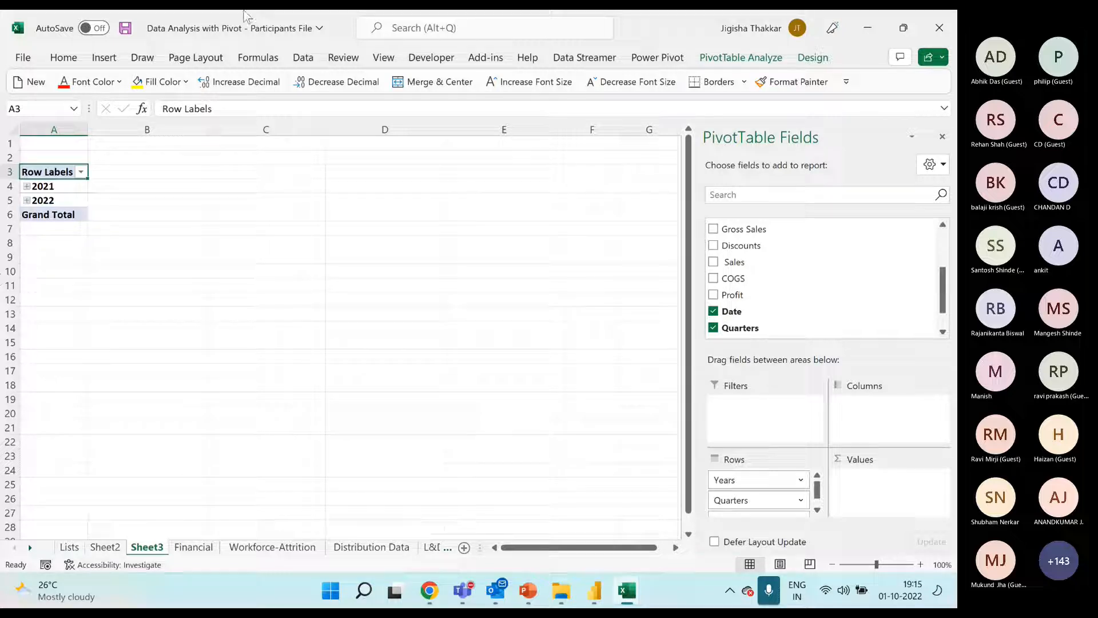
Ungroup the year row labels in the PivotTable into individual dates
click(70, 187)
right_click(70, 187)
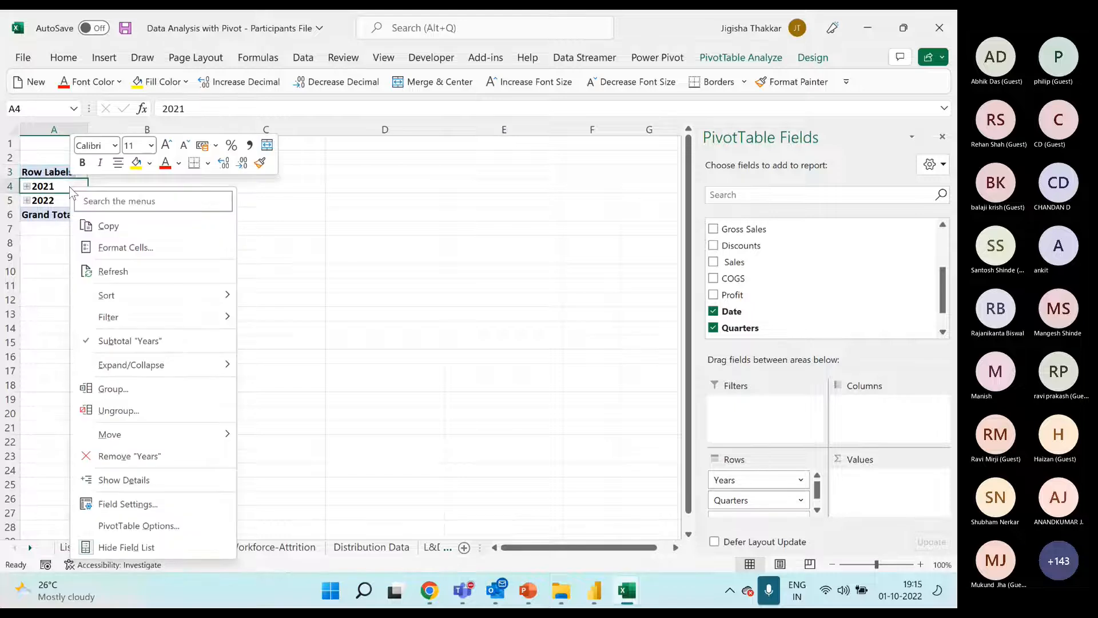
click(137, 412)
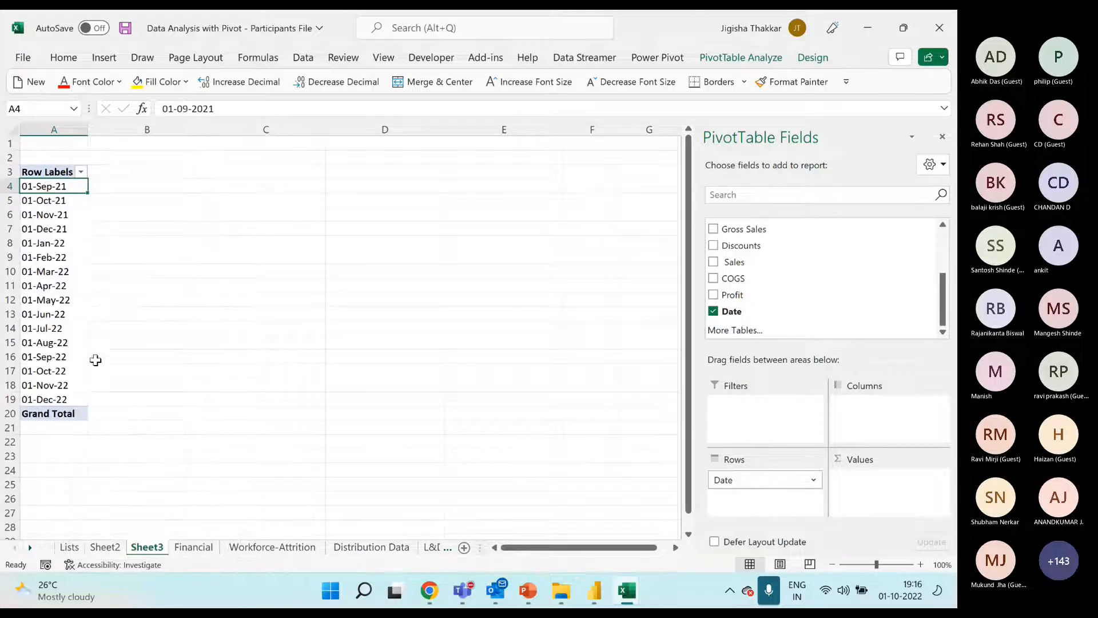
Try to group all the individual date labels from 01-Sep-21 to 01-Dec-22
drag(60, 187, 54, 394)
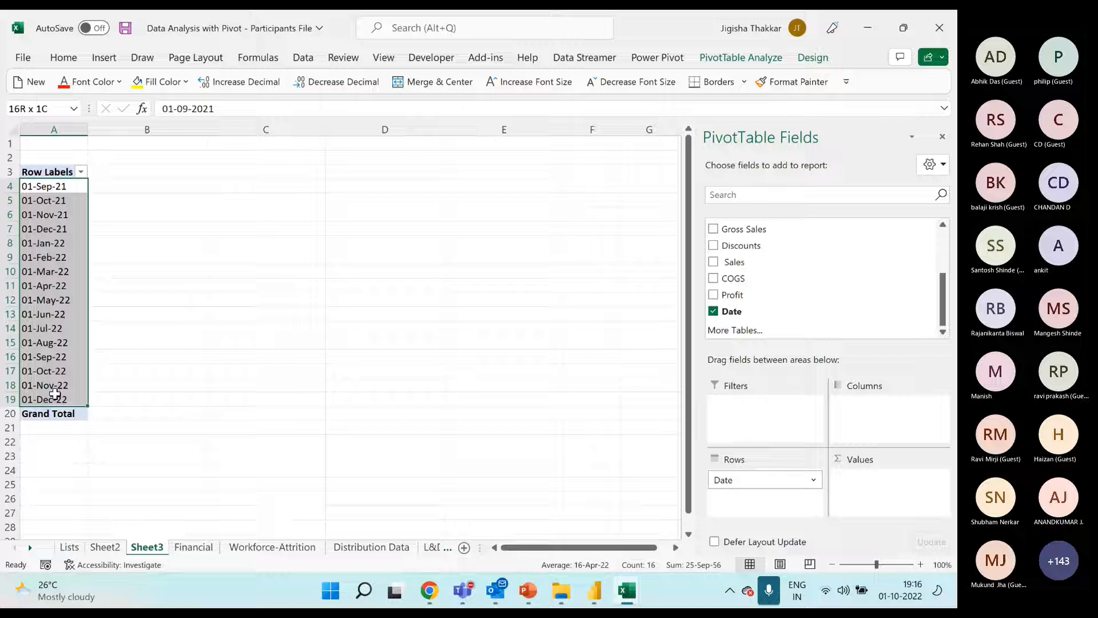
right_click(58, 257)
click(104, 423)
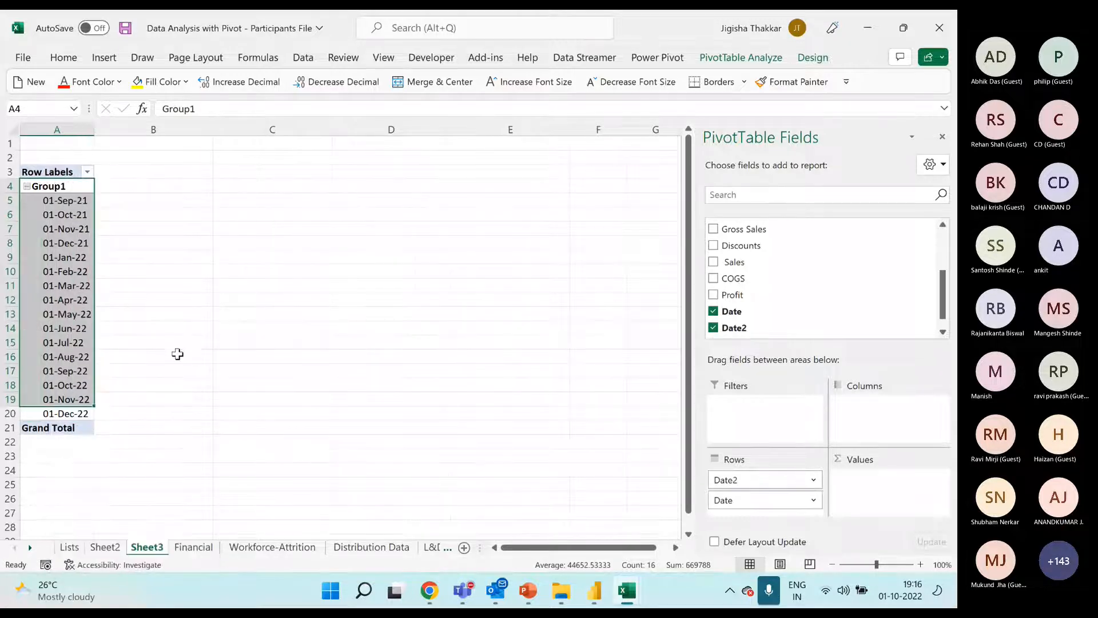
Undo the grouping of the date labels and the ungrouping before it
click(218, 328)
key(ctrl+z)
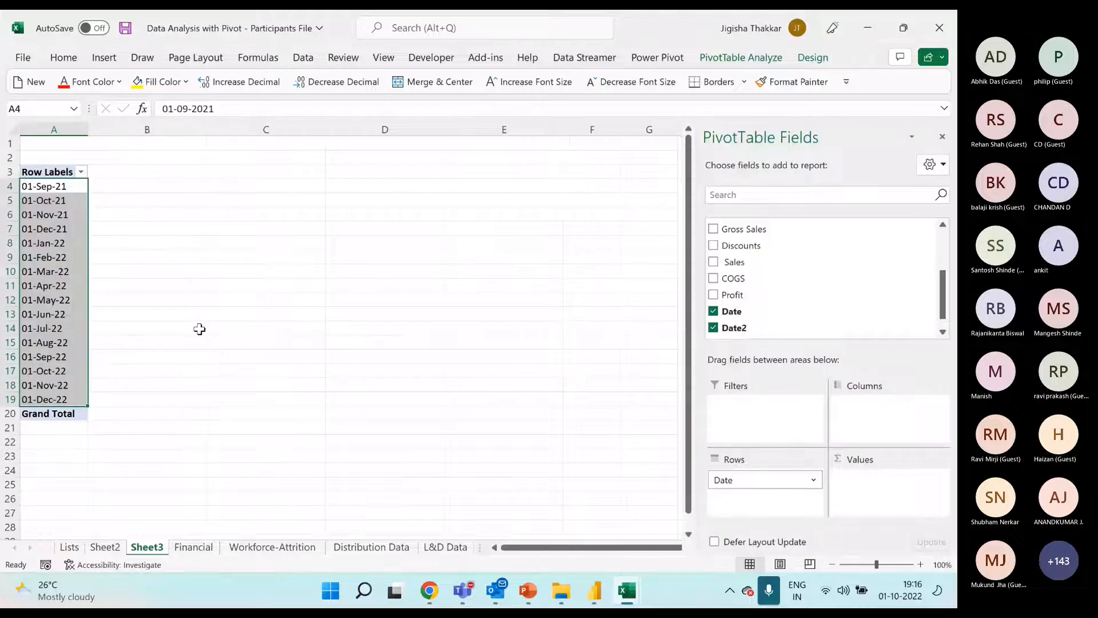
key(ctrl+z)
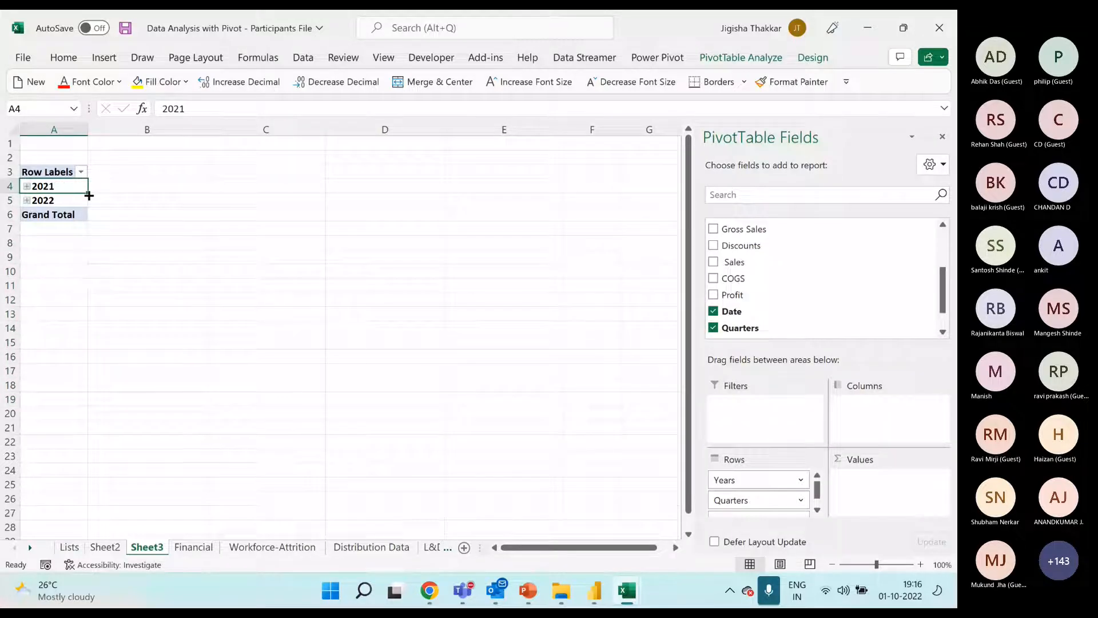
Expand 2021 and 2022 and each of their quarters down to the months in the PivotTable's rows
click(27, 187)
click(37, 201)
click(38, 201)
click(39, 231)
click(37, 228)
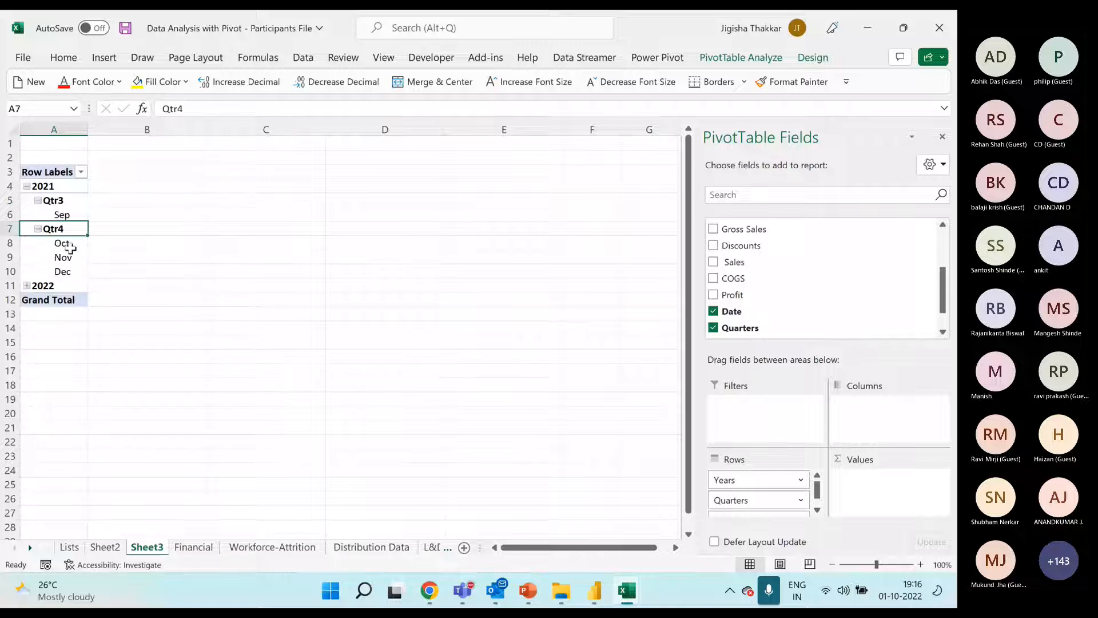
click(27, 286)
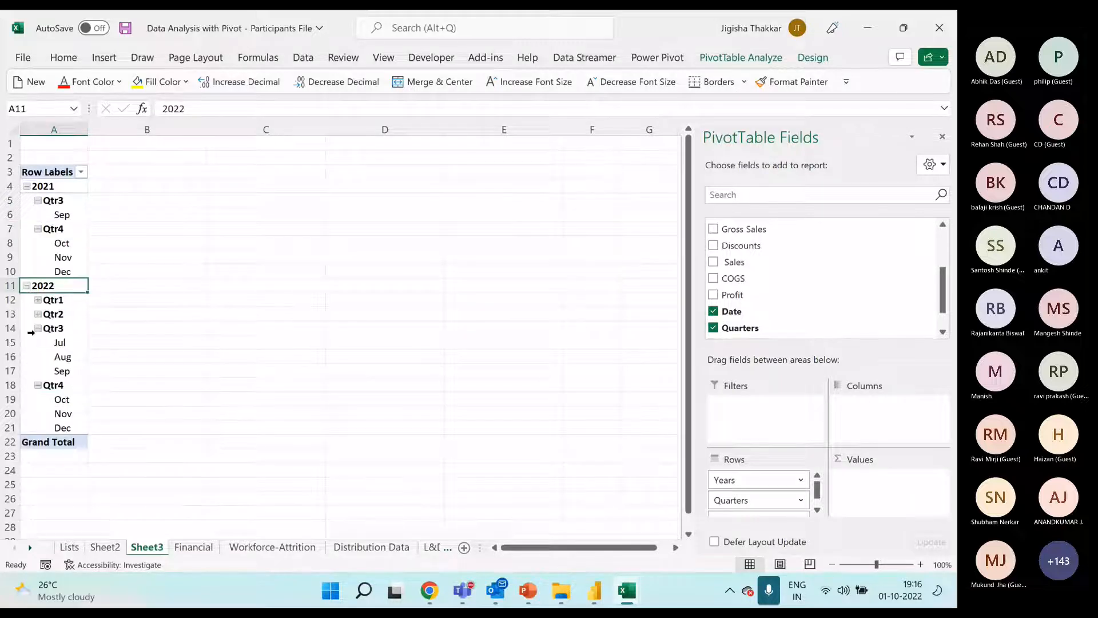
click(37, 314)
click(37, 301)
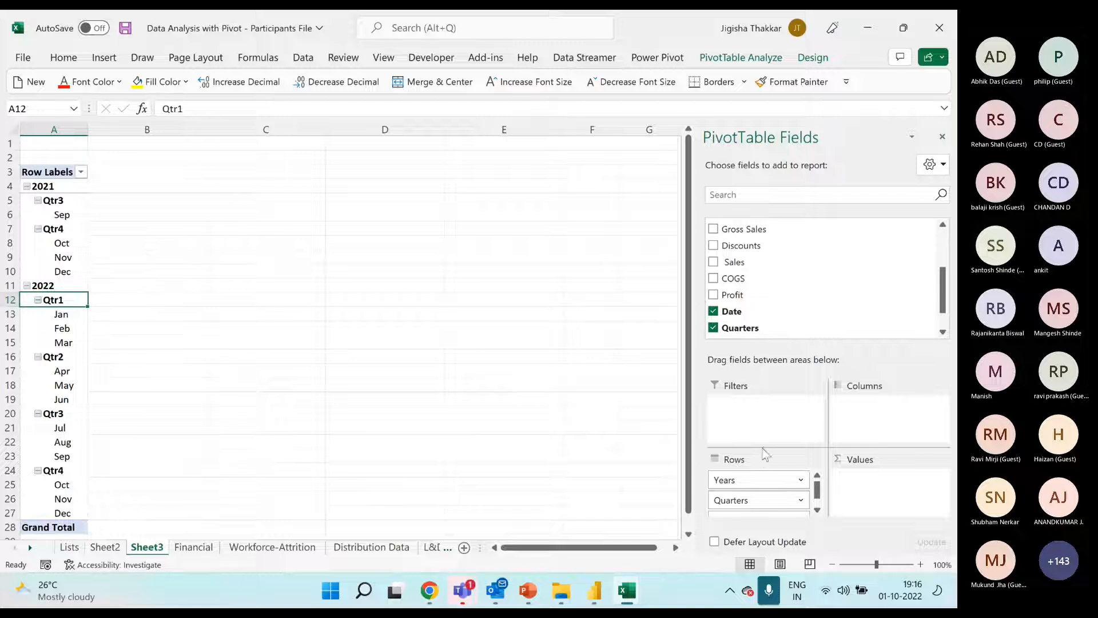
scroll(784, 498, down, 1)
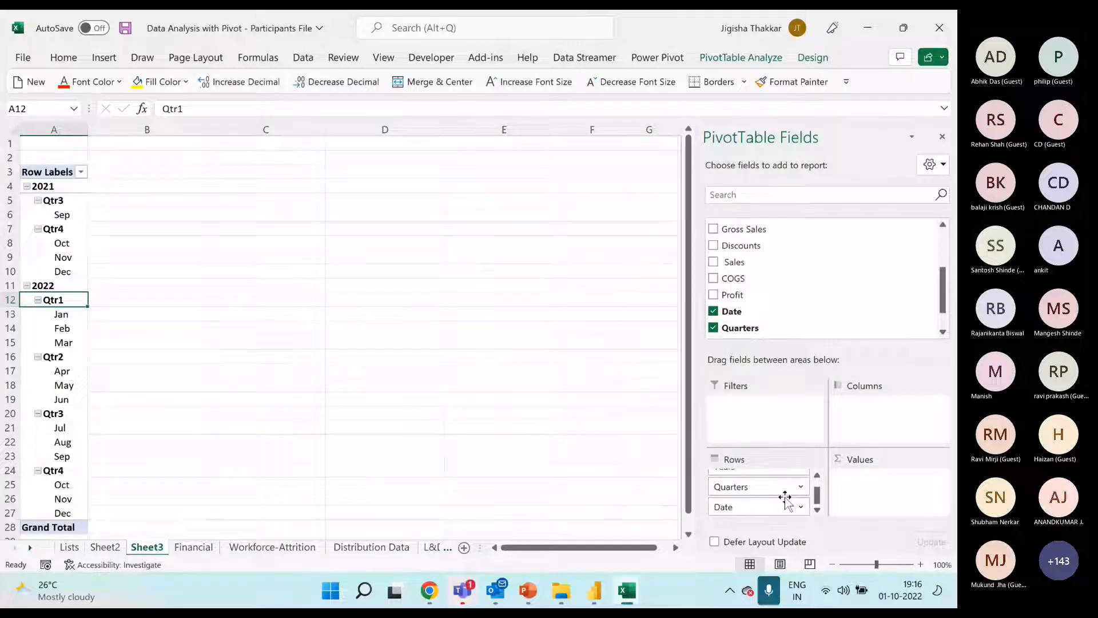
Regroup the PivotTable's date rows by Months and Years only, leaving out Quarters
scroll(784, 501, up, 1)
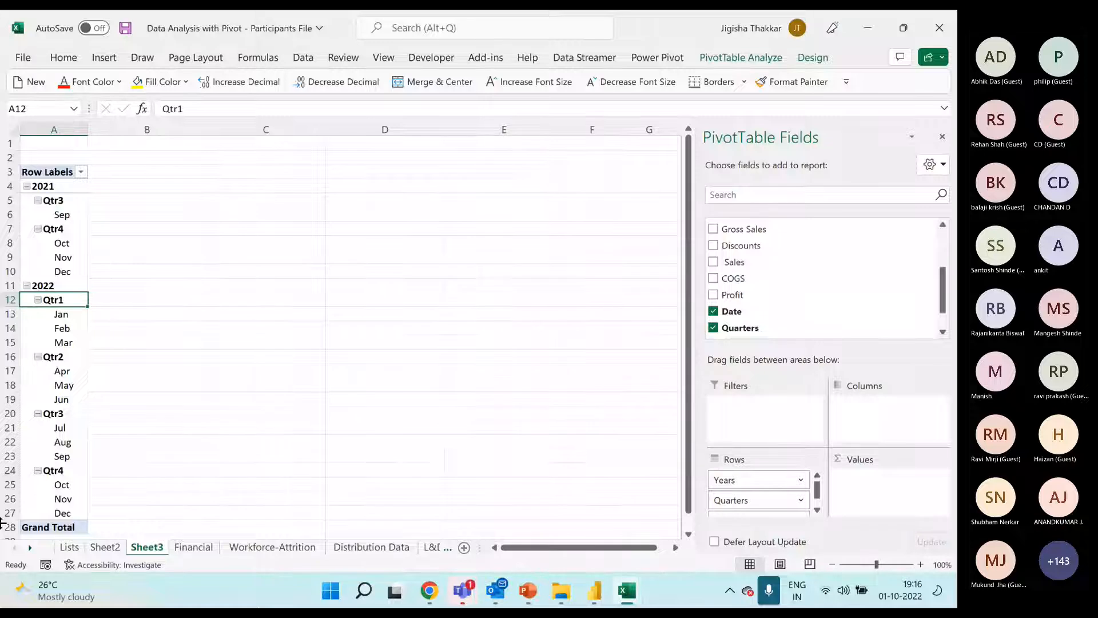
right_click(60, 229)
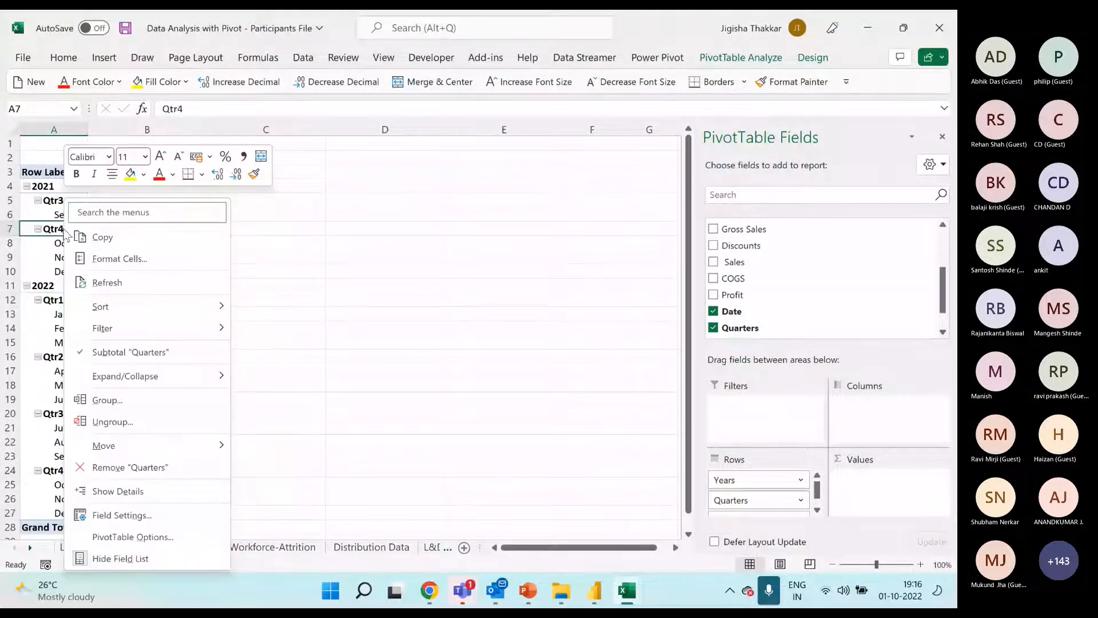
click(107, 400)
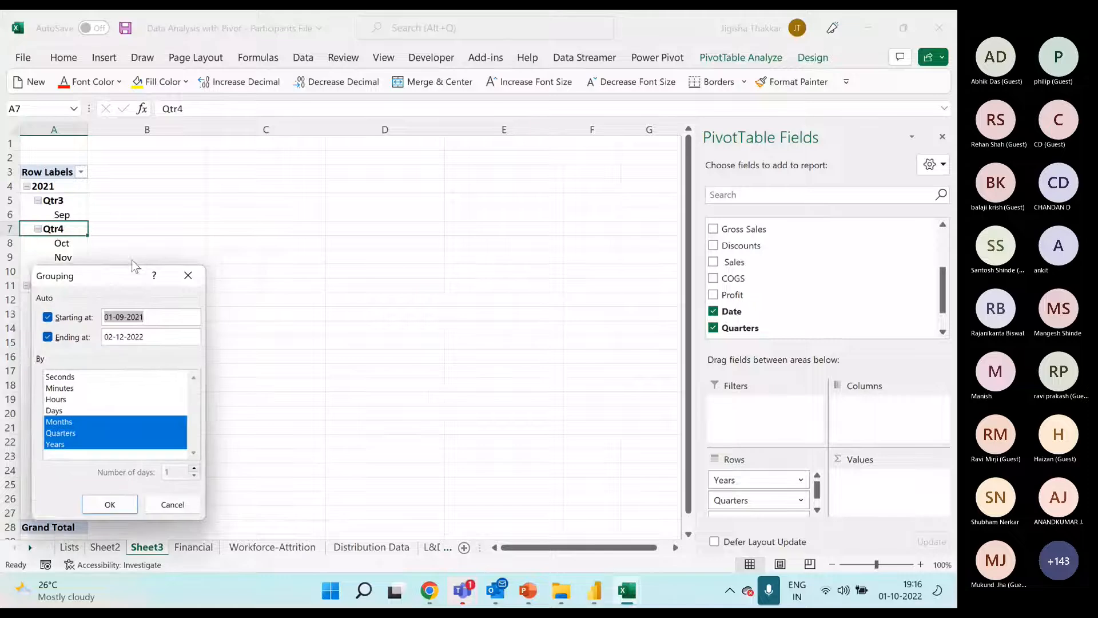
drag(146, 277, 263, 235)
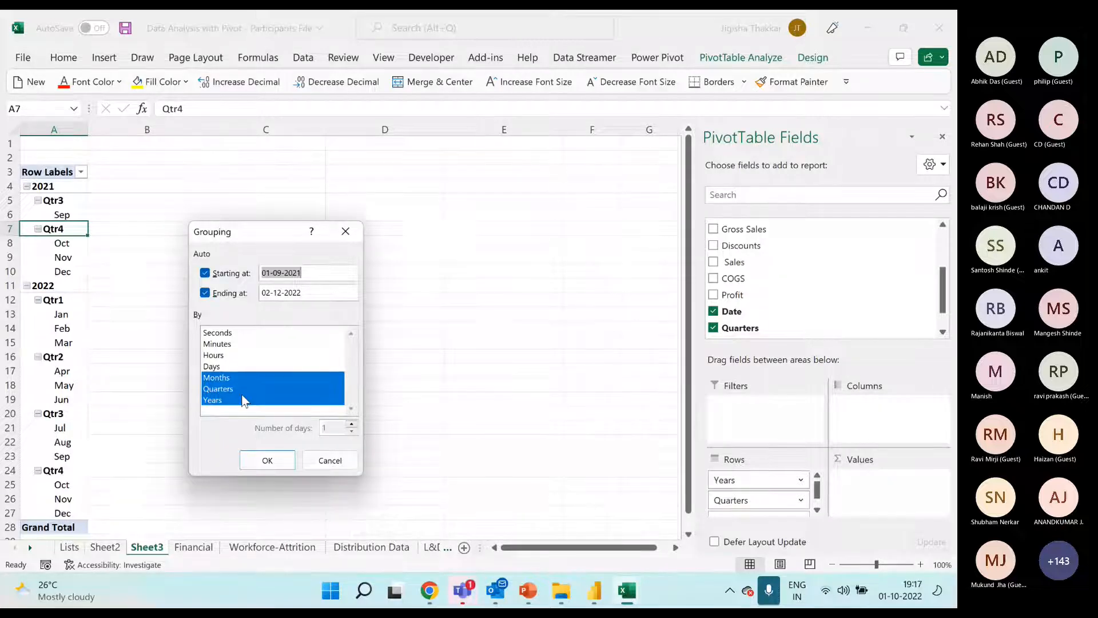
click(226, 391)
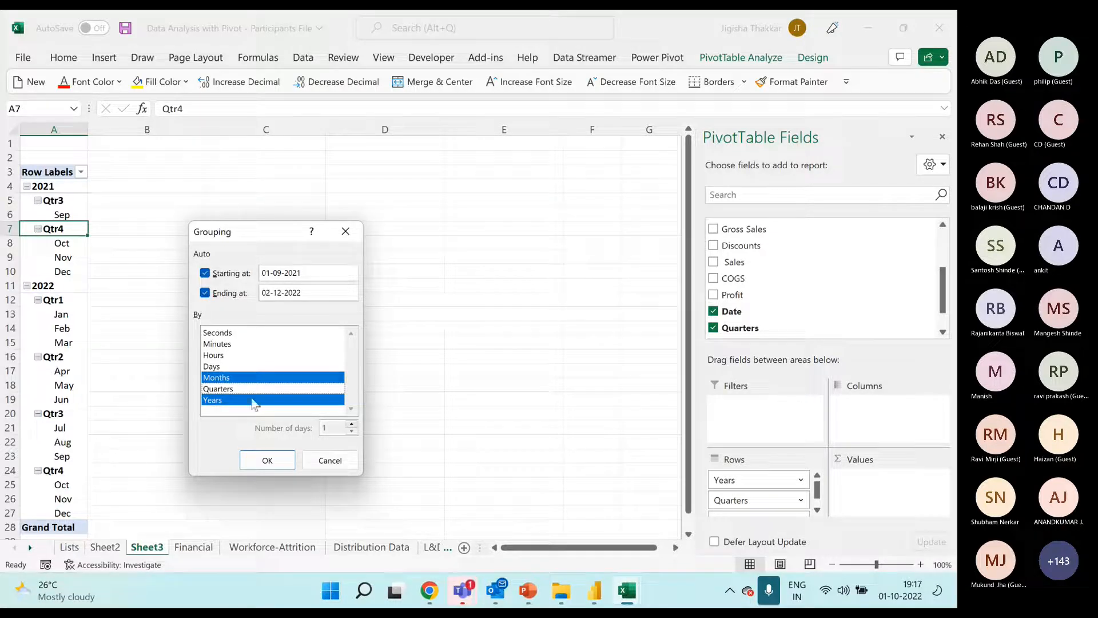
click(261, 460)
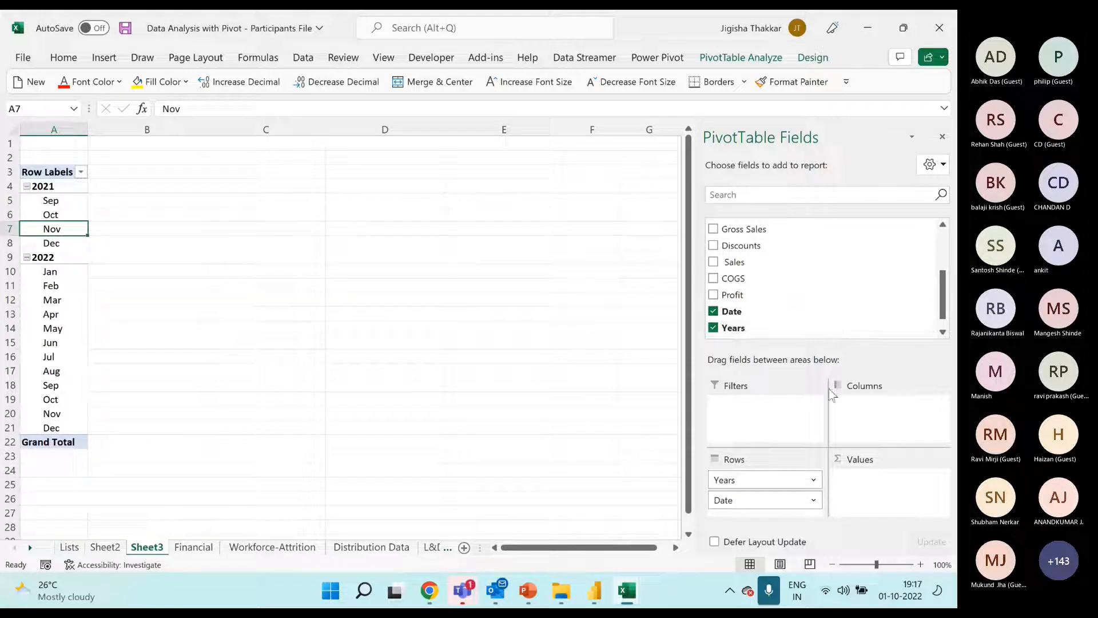
Check the Sales, COGS and Profit columns of the year-by-month pivot in the solution workbook, then return to the participants workbook
click(627, 590)
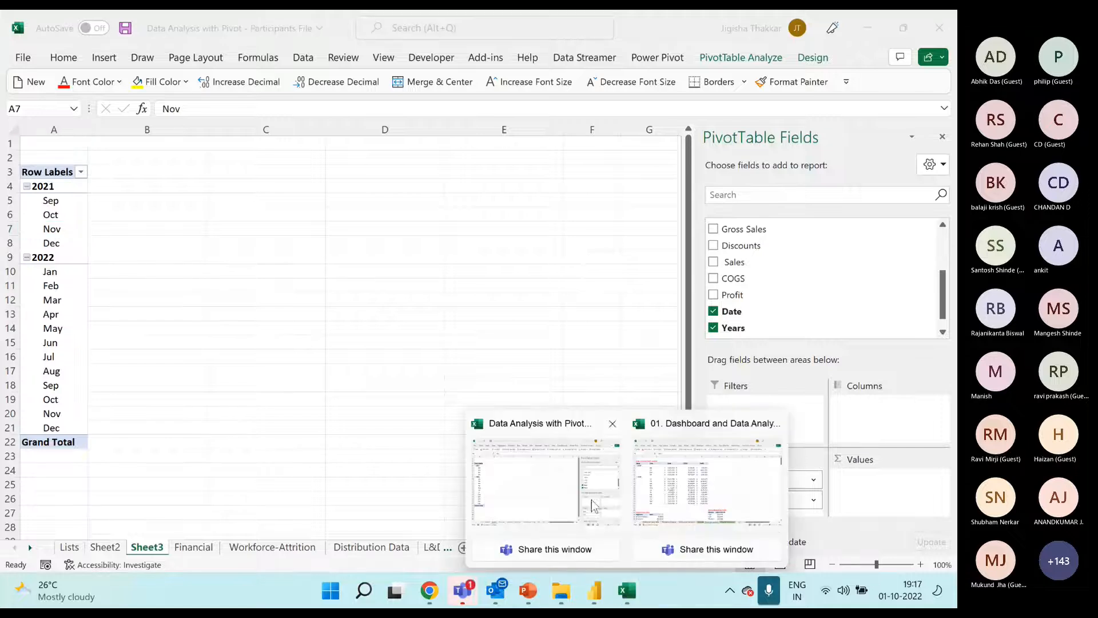
click(670, 493)
drag(223, 177, 461, 428)
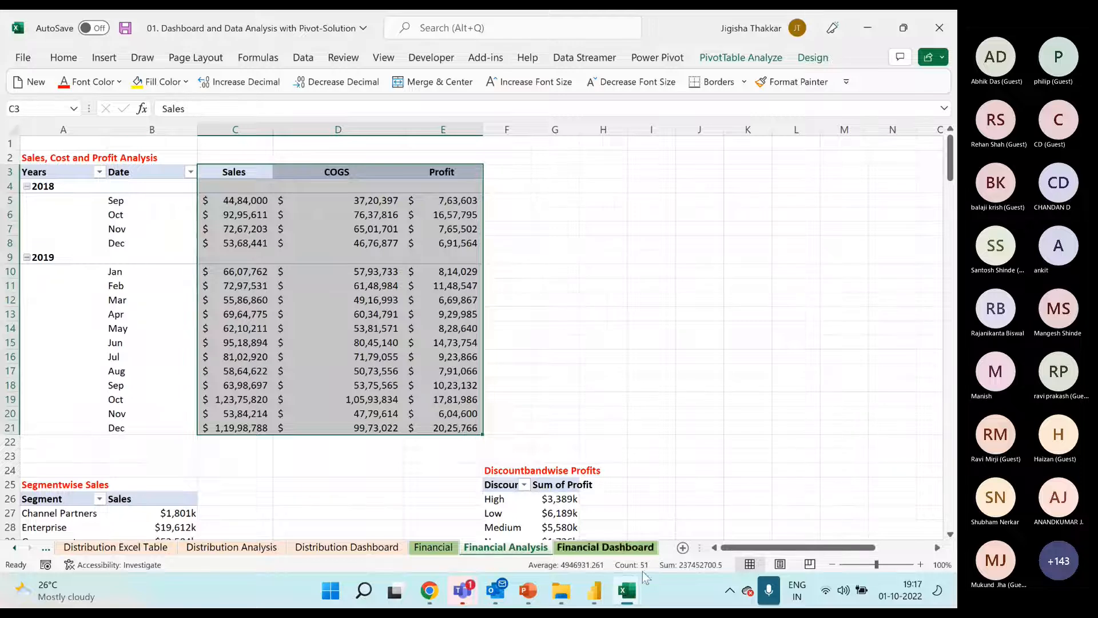
mouse_move(627, 589)
click(562, 512)
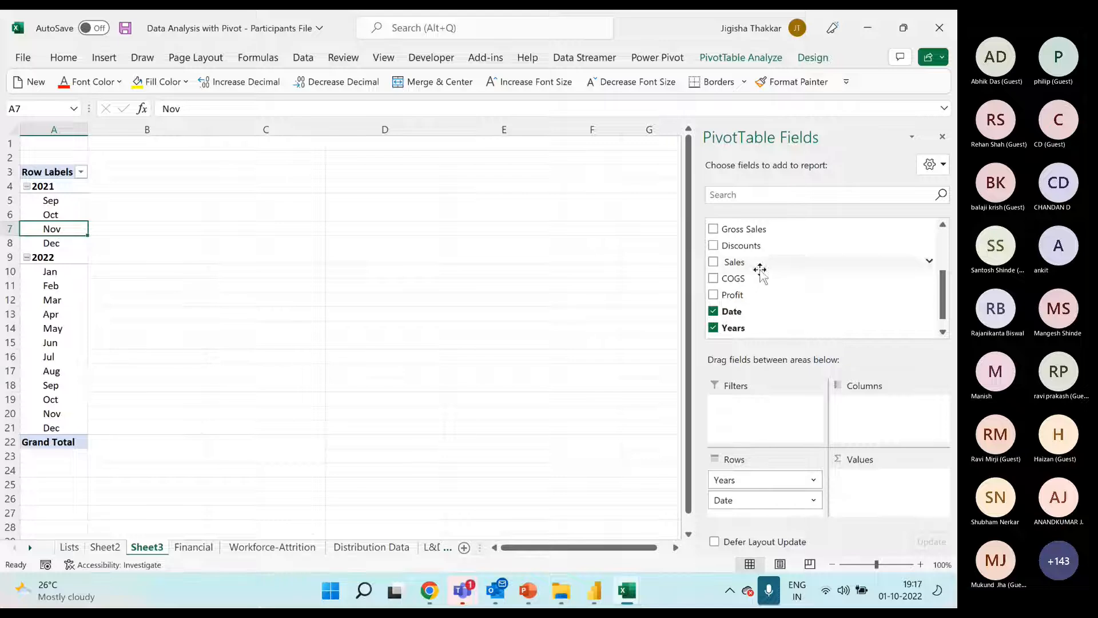
Add the Sales, COGS and Profit fields to the PivotTable's values as sums
drag(754, 263, 872, 485)
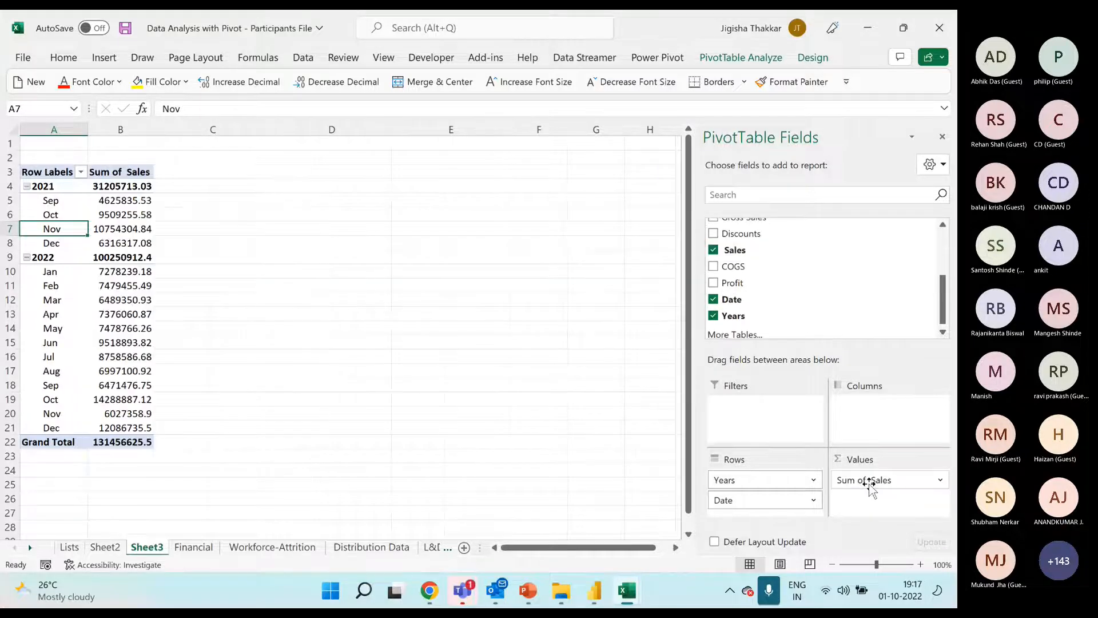
drag(758, 269, 877, 509)
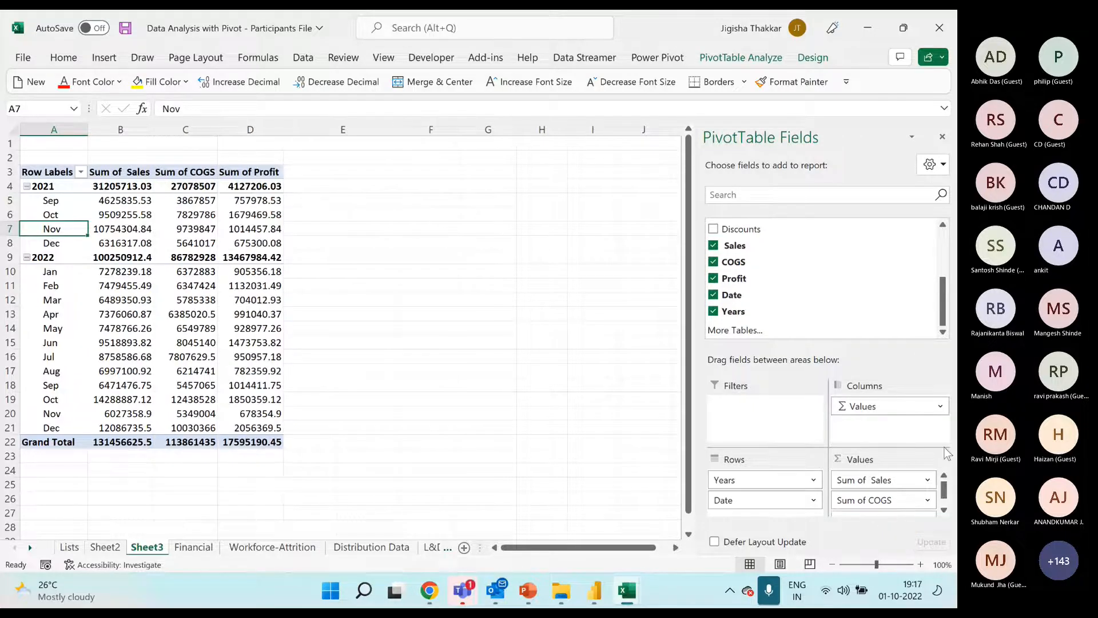
drag(943, 489, 944, 507)
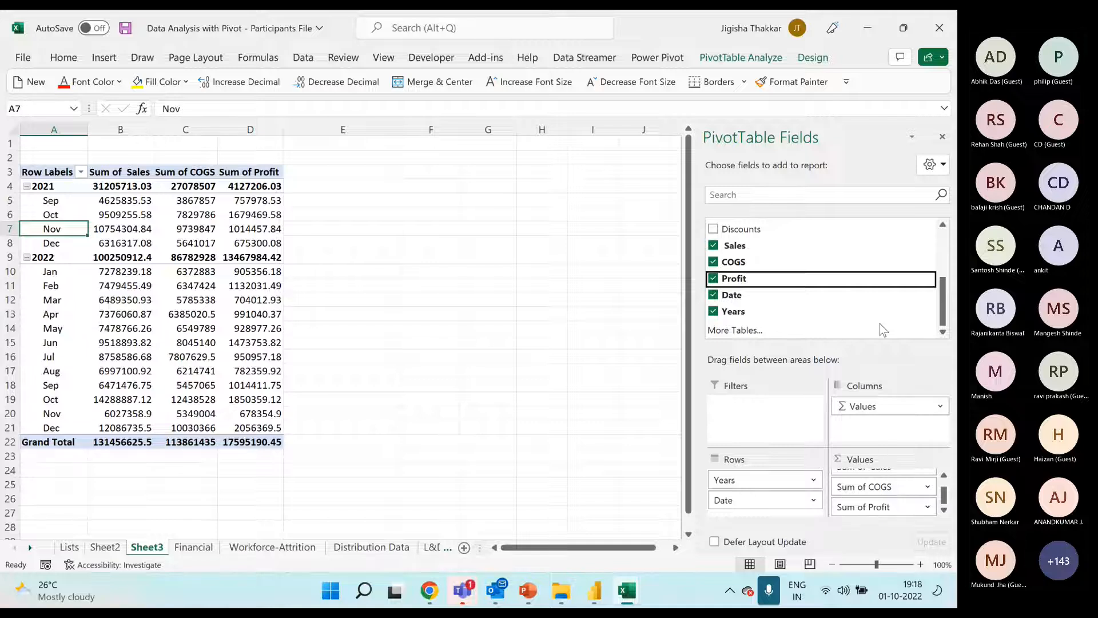
scroll(812, 281, up, 3)
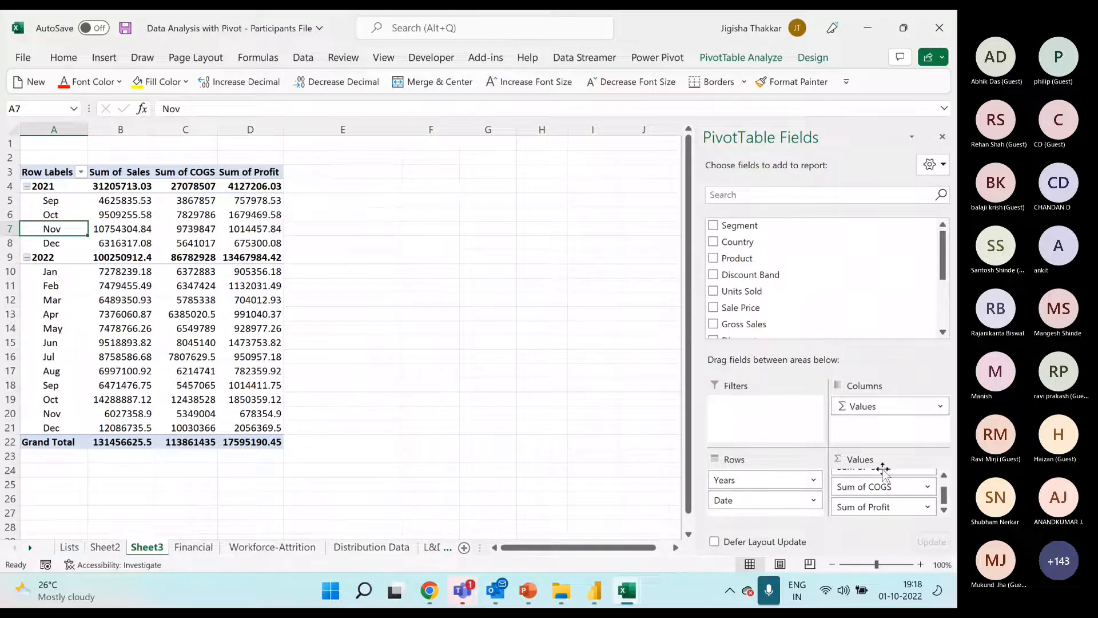
Rename the Sum of Sales column header in B3 as "Sales"
click(143, 173)
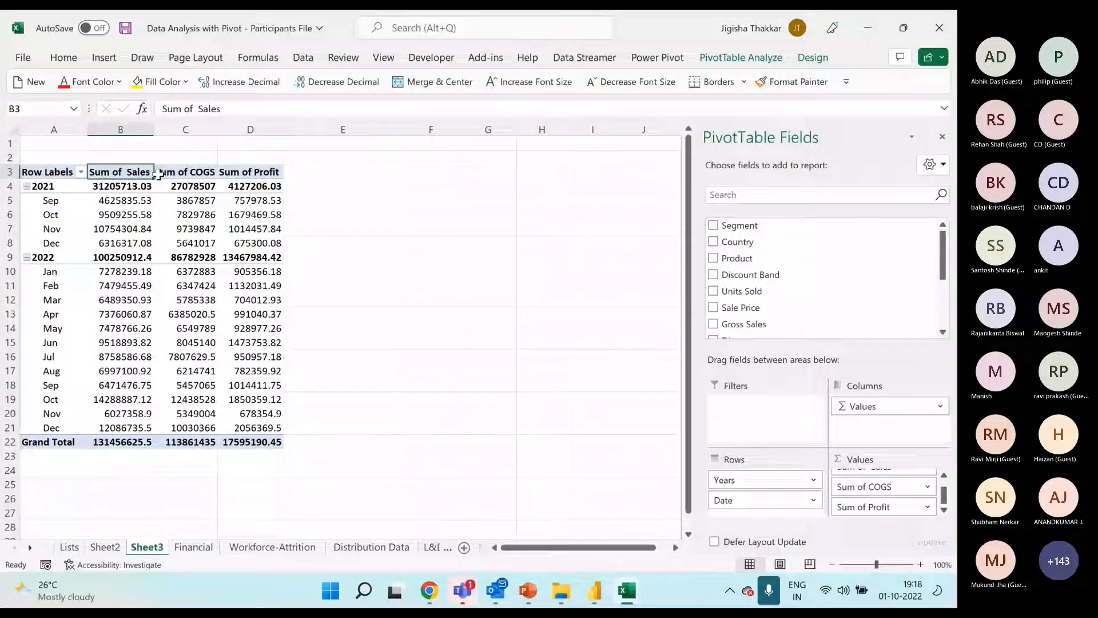
click(189, 171)
click(262, 173)
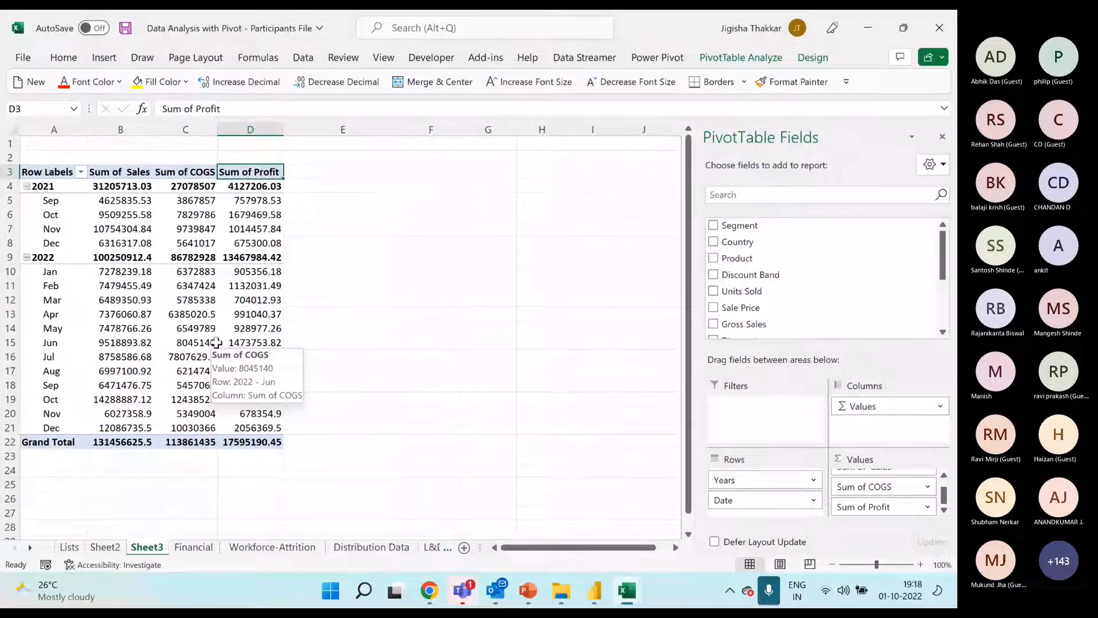
key(Left)
key(Left)
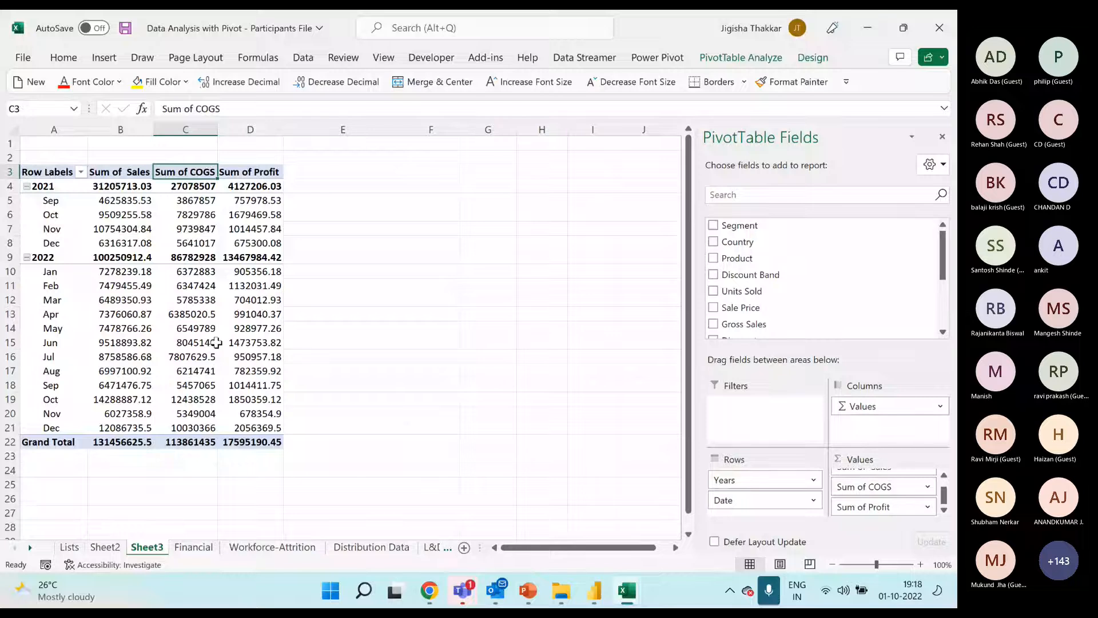
text(Sales)
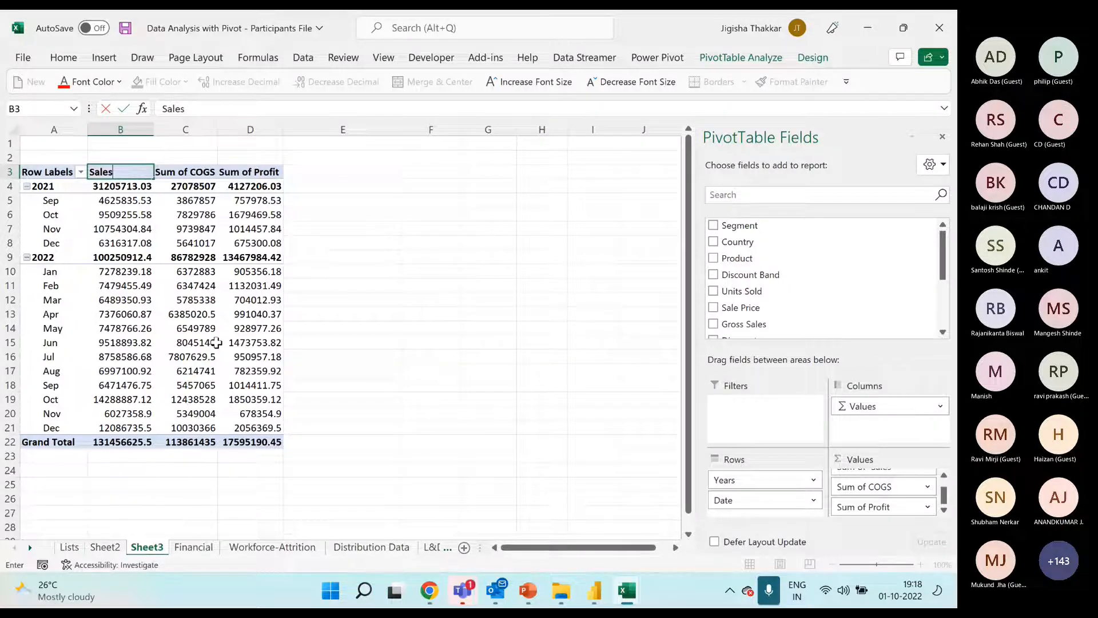
key(Return)
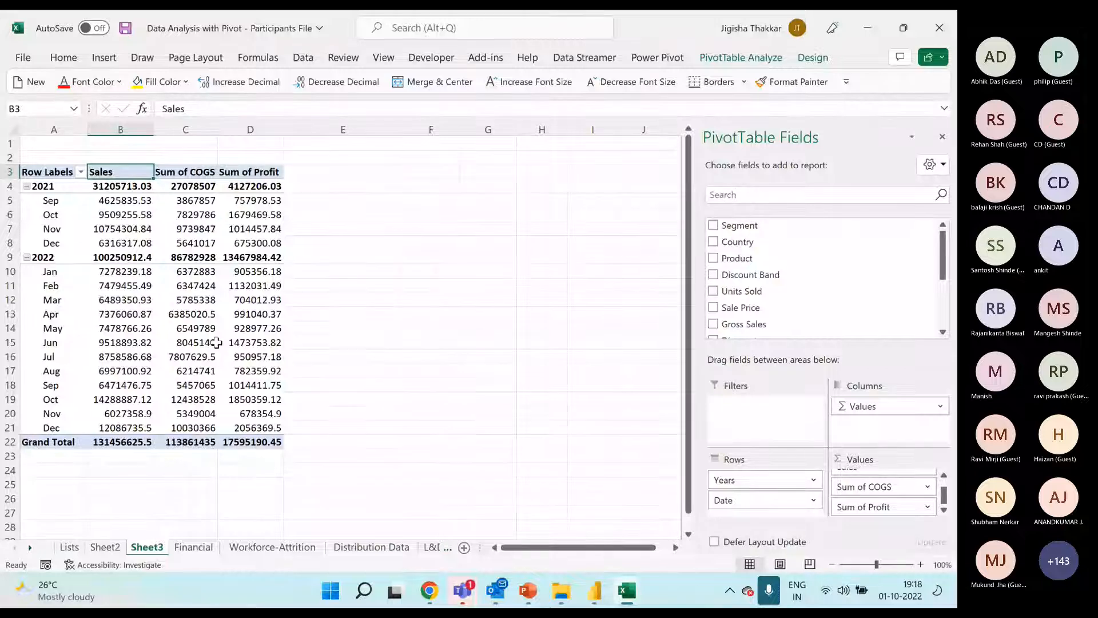
text(Sales)
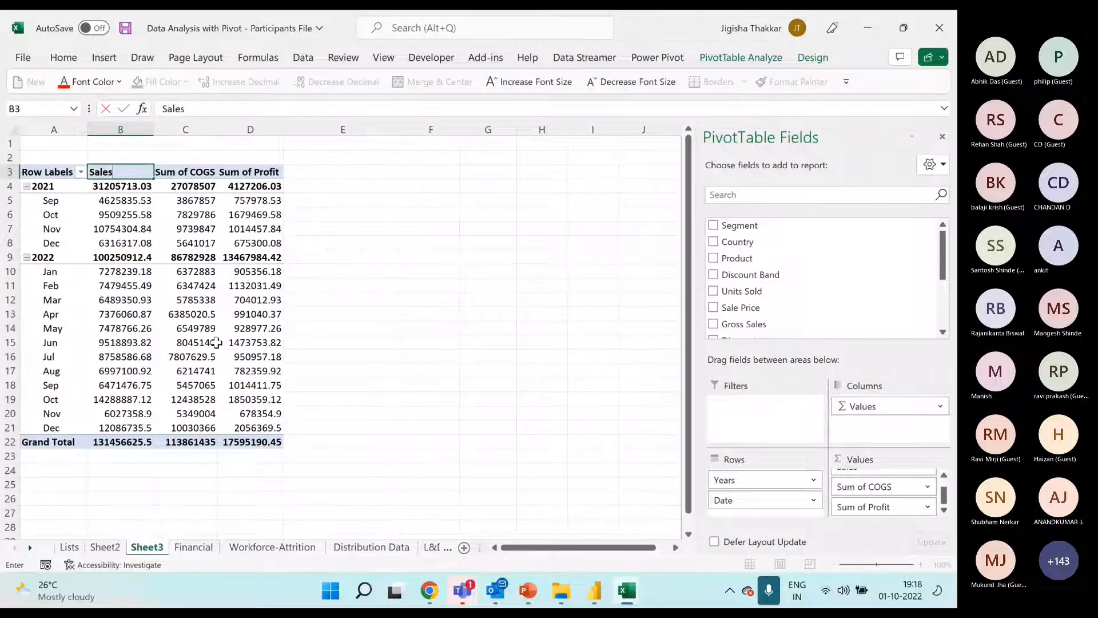
key(Return)
Rename the Sum of COGS and Sum of Profit headers as "COGS" and "Profit", each with a trailing space
key(Up)
key(Right)
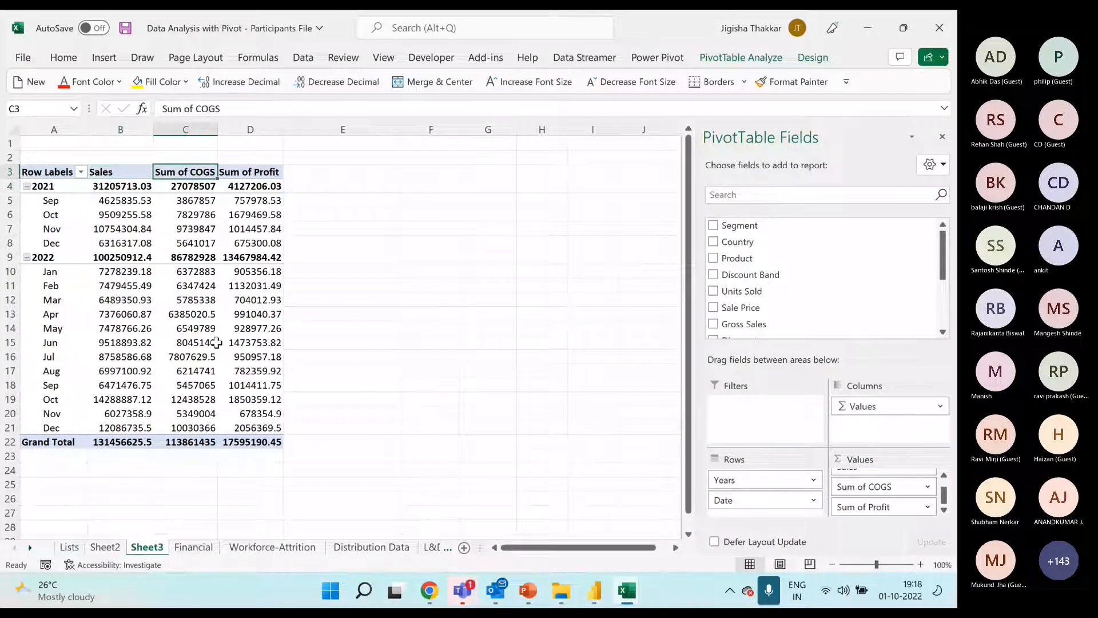
text(COGS)
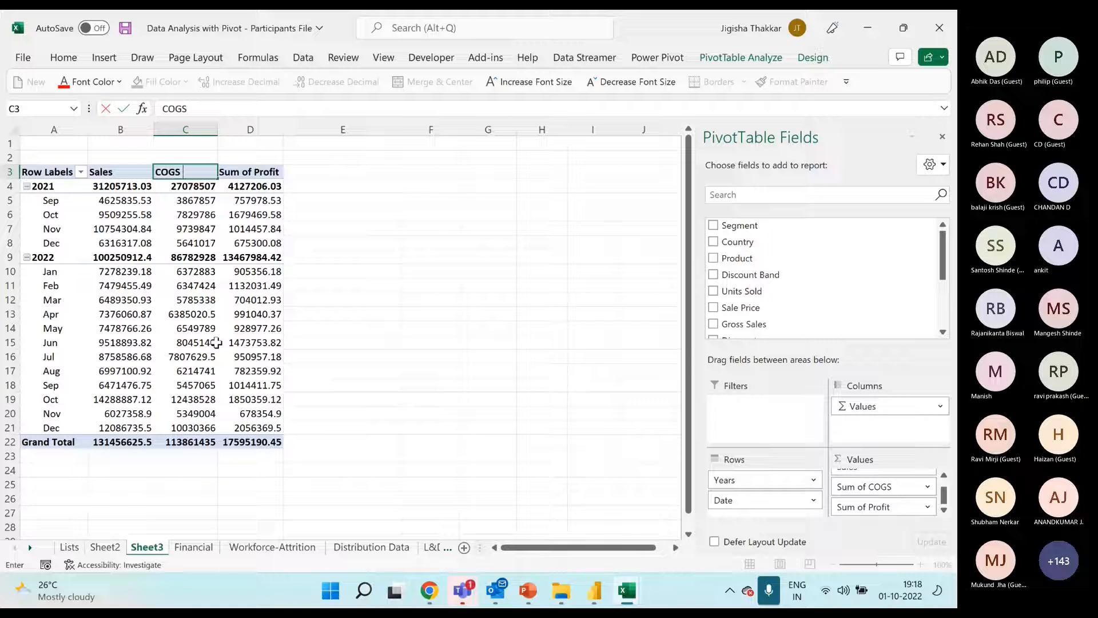
key(Return)
key(Up)
key(Right)
text(Profit)
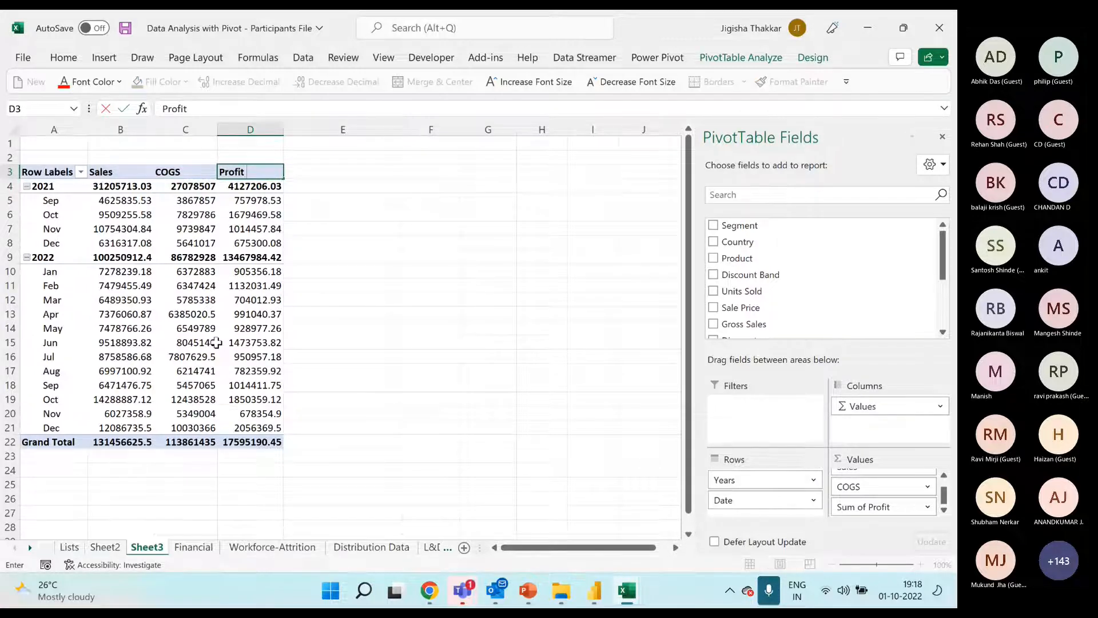
key(Return)
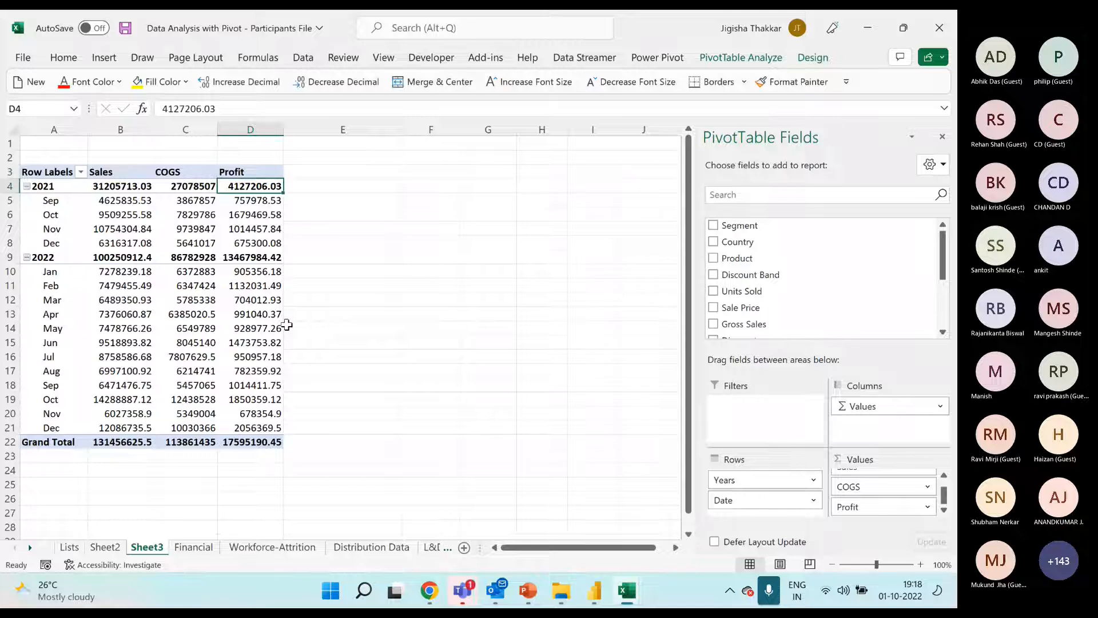
drag(120, 186, 262, 430)
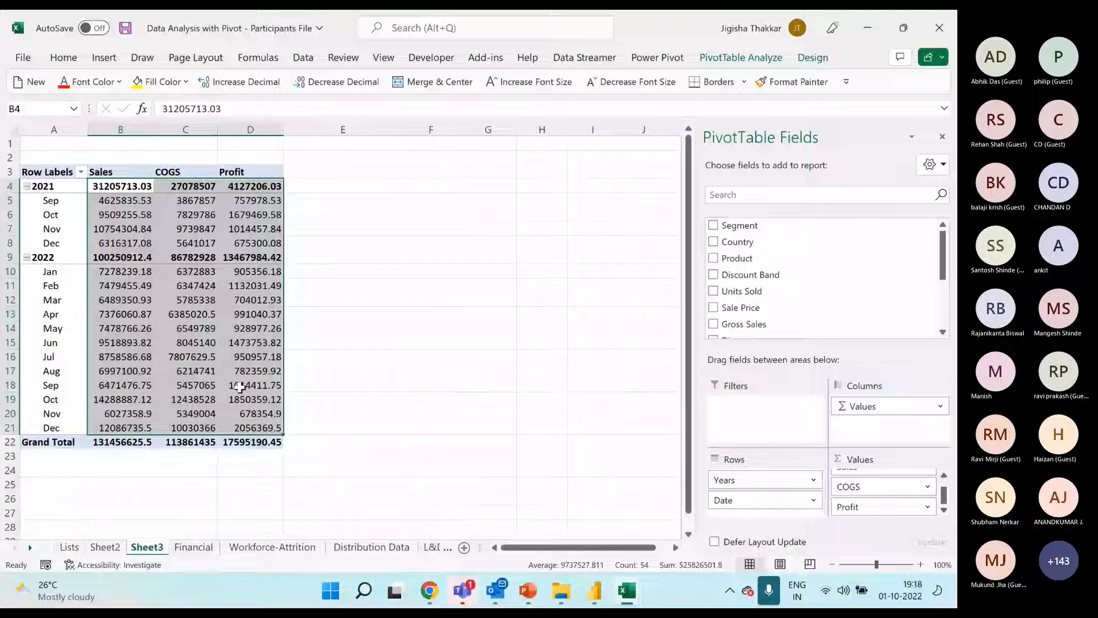
click(253, 288)
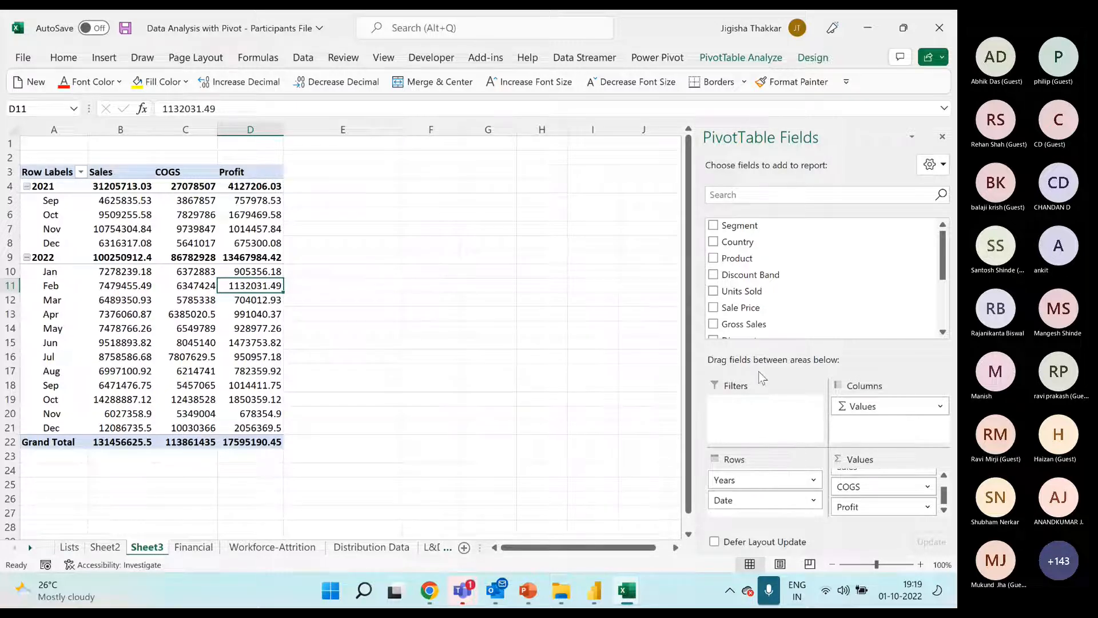
drag(138, 171, 544, 187)
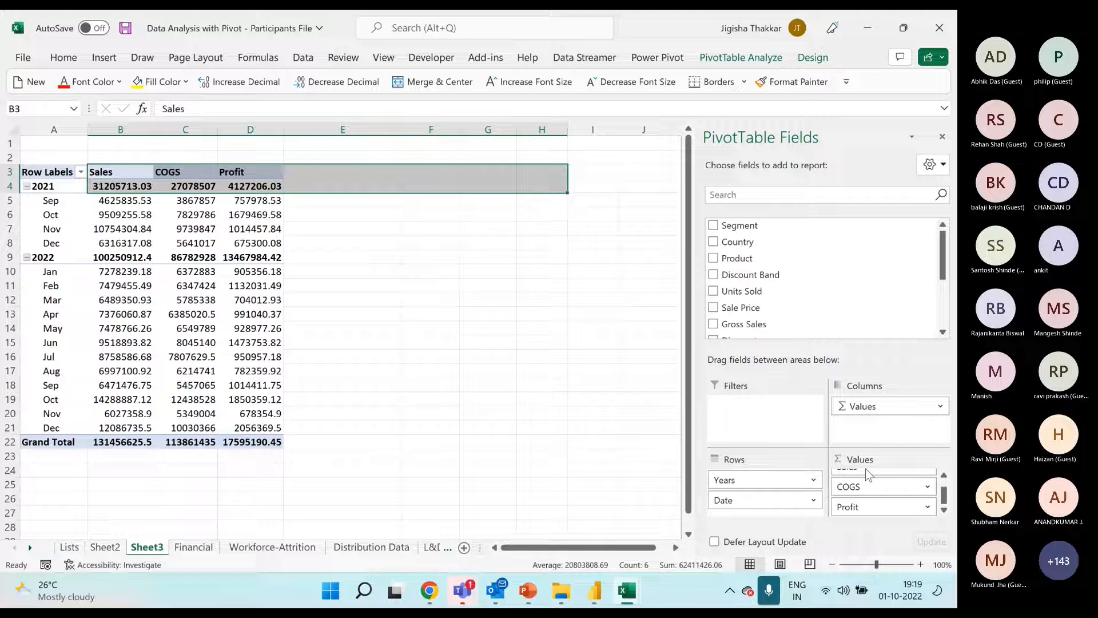
drag(137, 188, 266, 423)
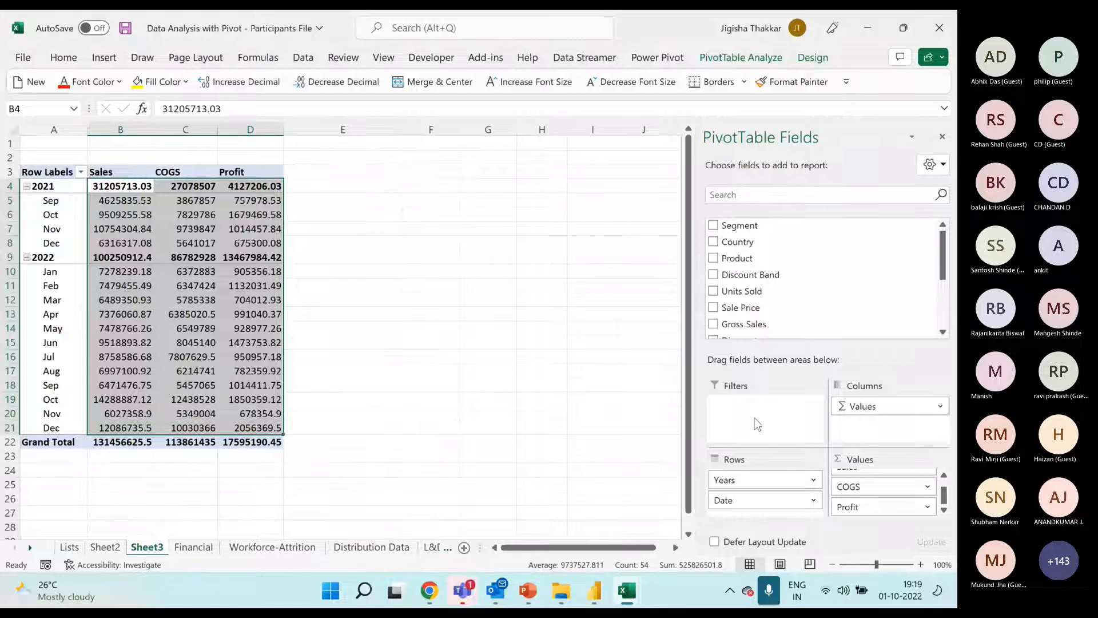
click(209, 229)
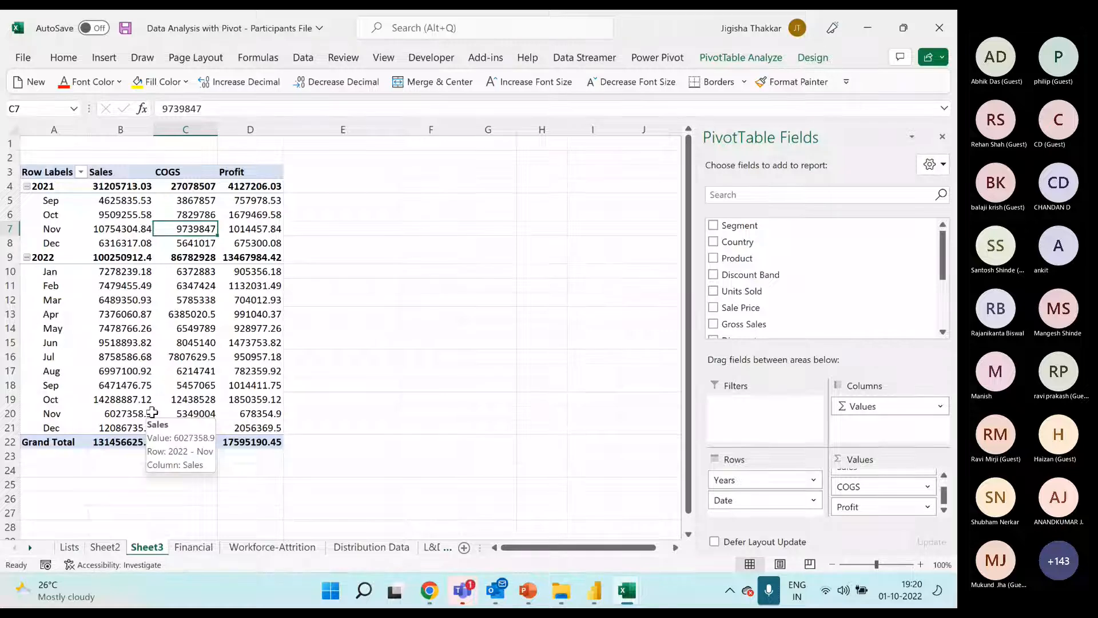
Ungroup the month and year row labels in the PivotTable into individual dates
click(51, 229)
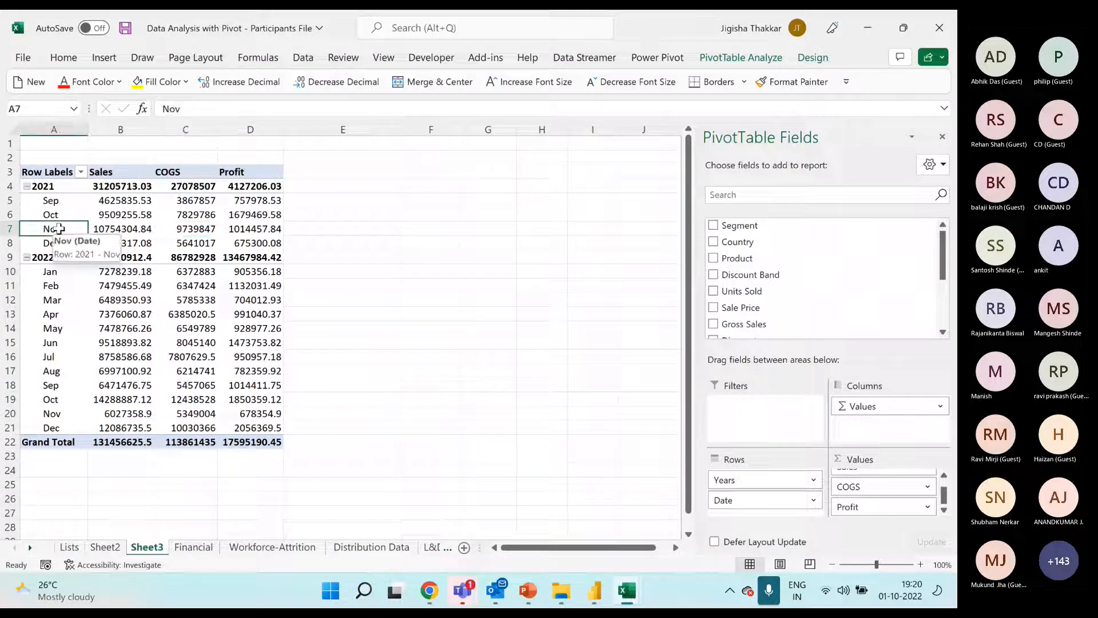
right_click(57, 229)
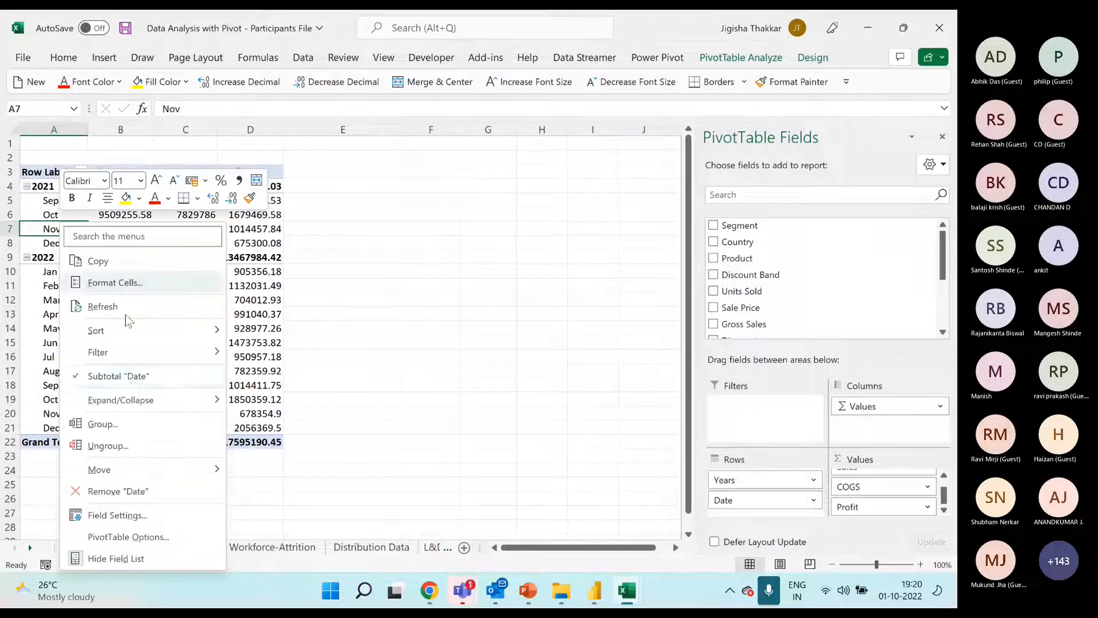
click(126, 445)
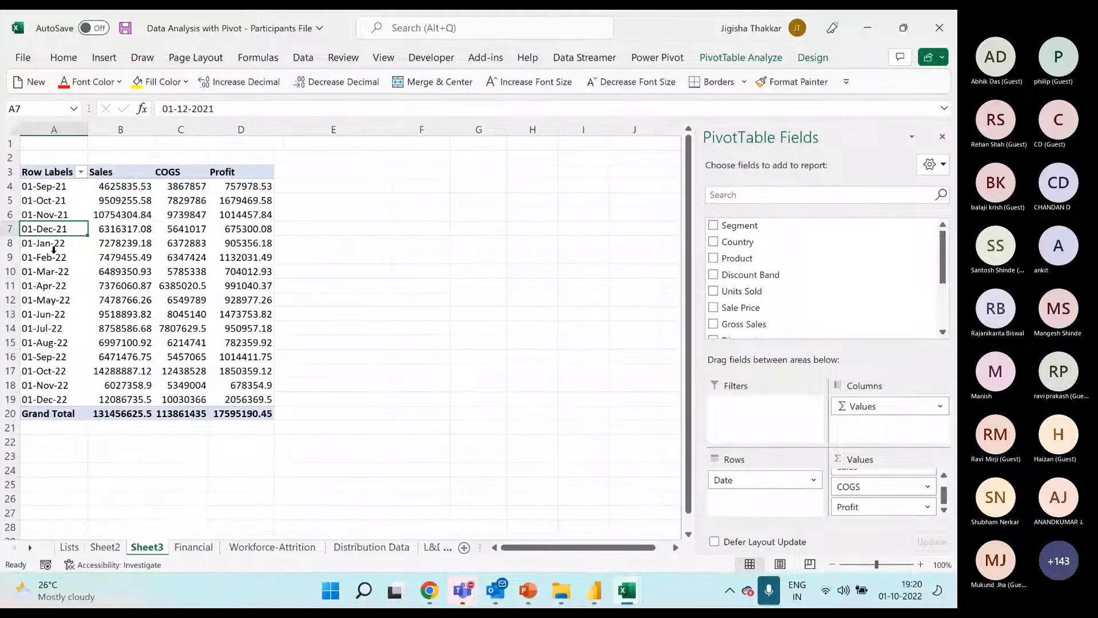
Group the PivotTable's date row labels by Months and Years, keeping the default starting and ending dates
right_click(56, 229)
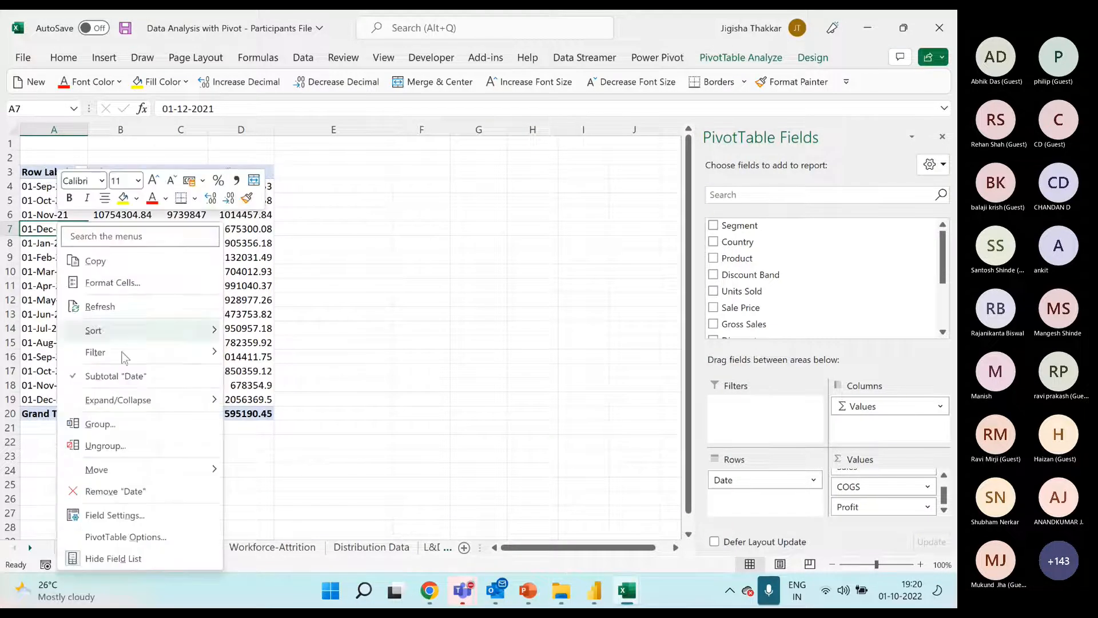
click(107, 428)
drag(95, 302, 294, 186)
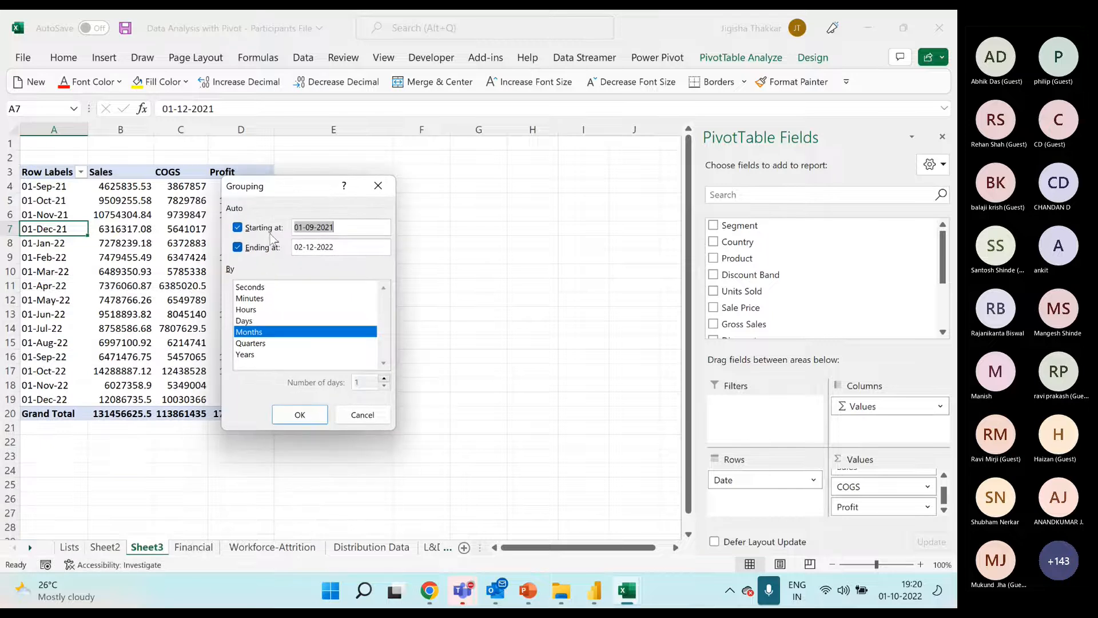
click(347, 226)
click(339, 246)
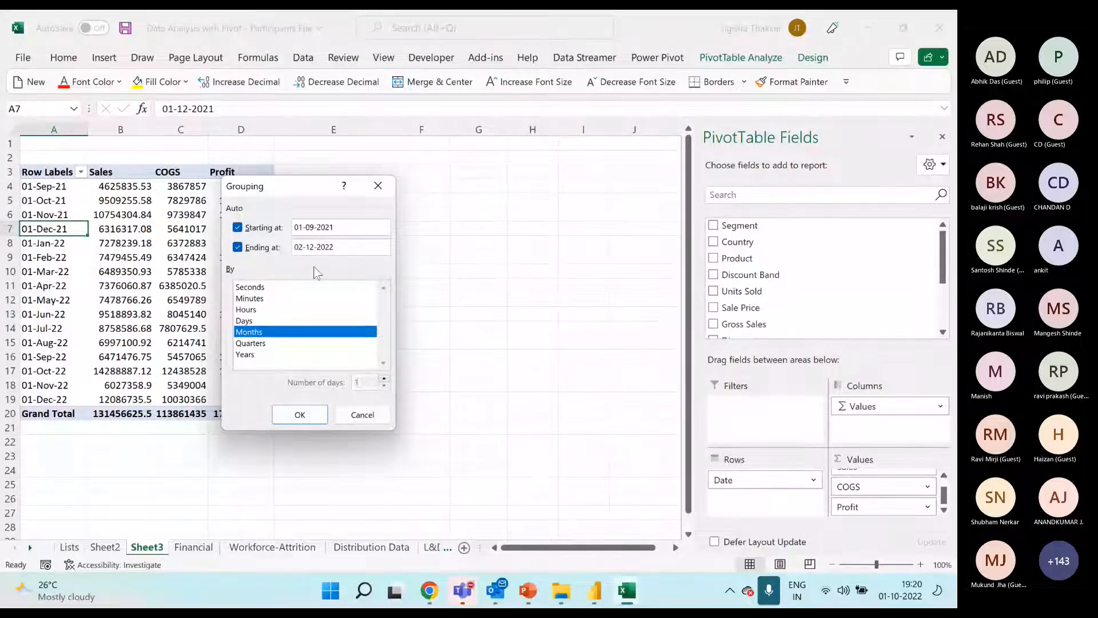
click(253, 355)
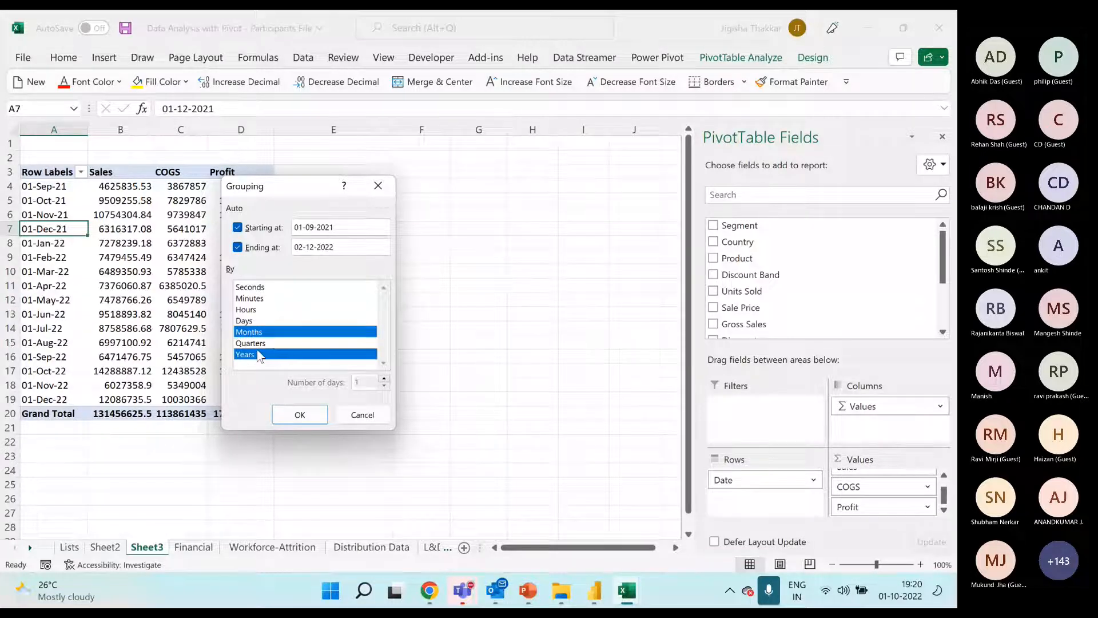
click(259, 355)
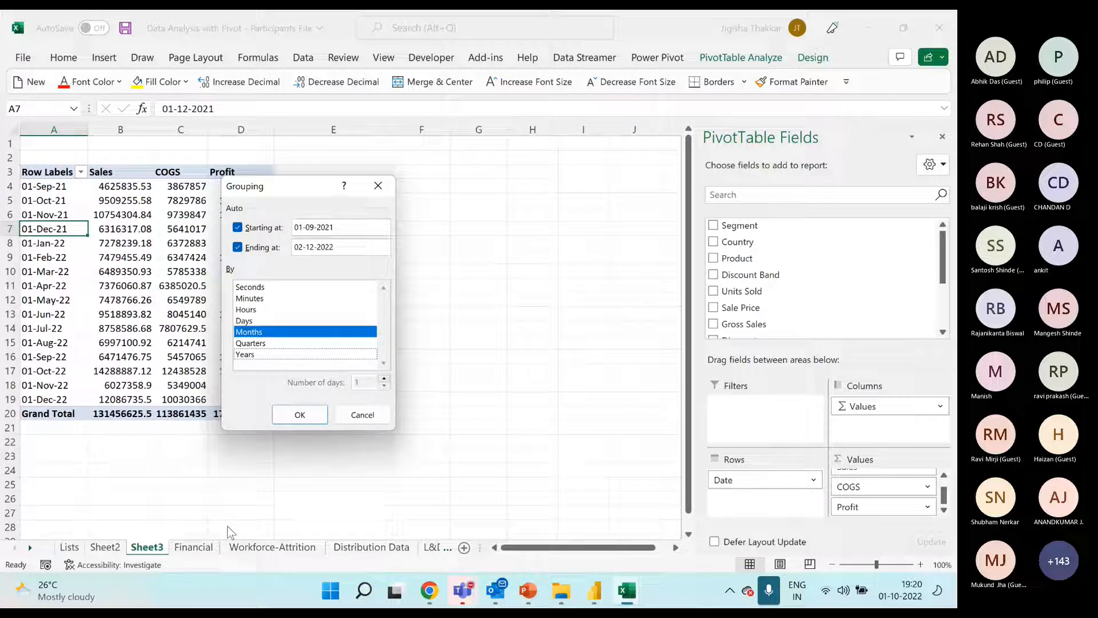
ctrl+click(278, 355)
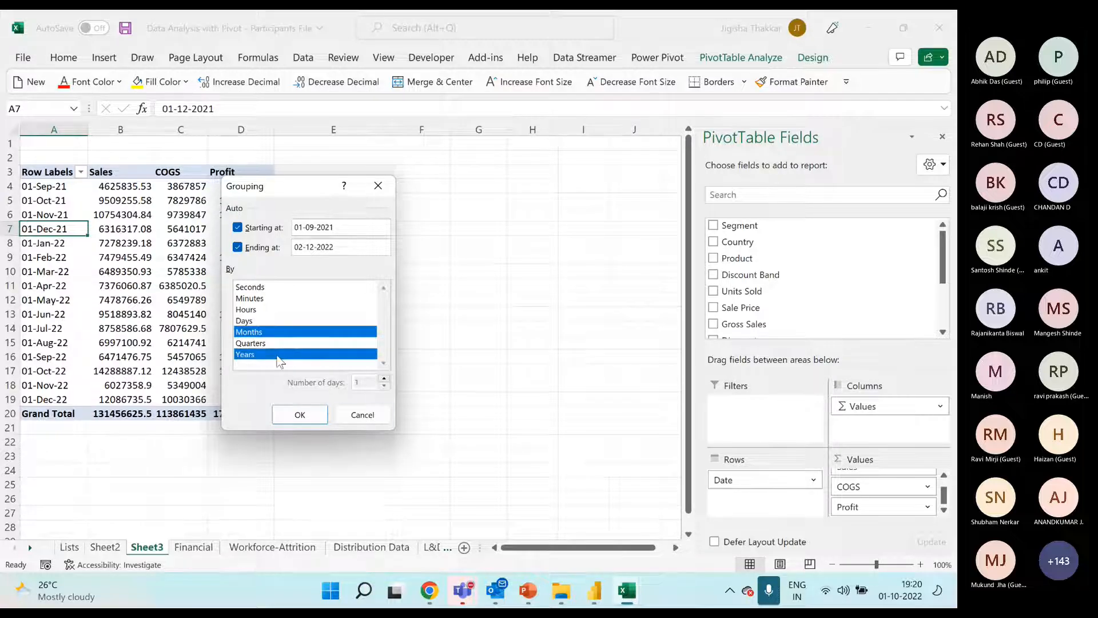
click(304, 417)
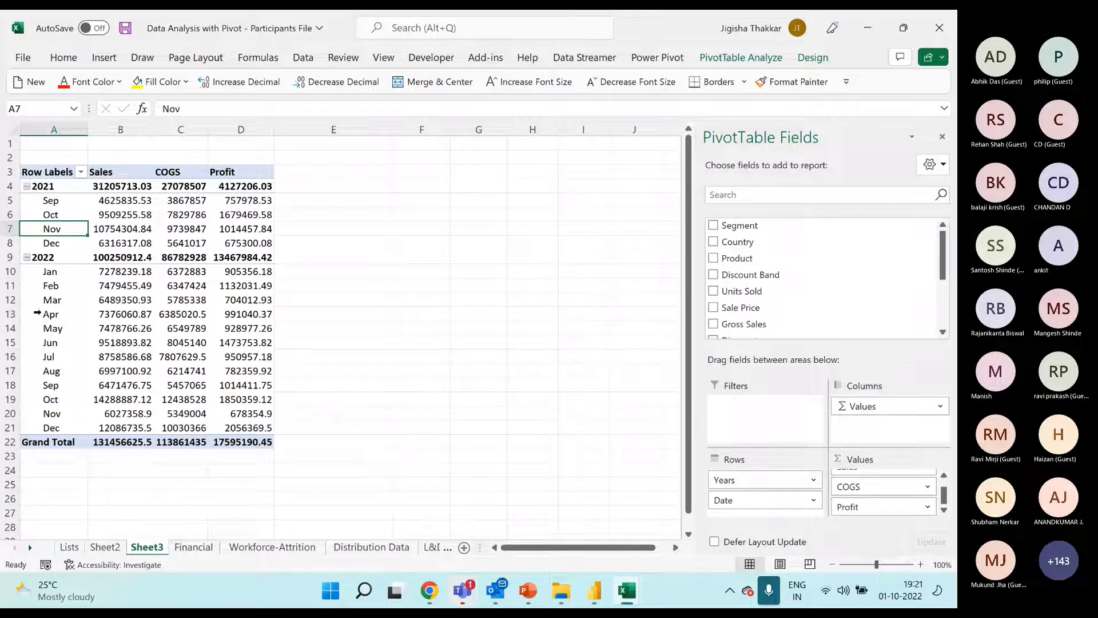
Collapse the 2022 and 2021 groups individually in the PivotTable and expand both again
click(27, 257)
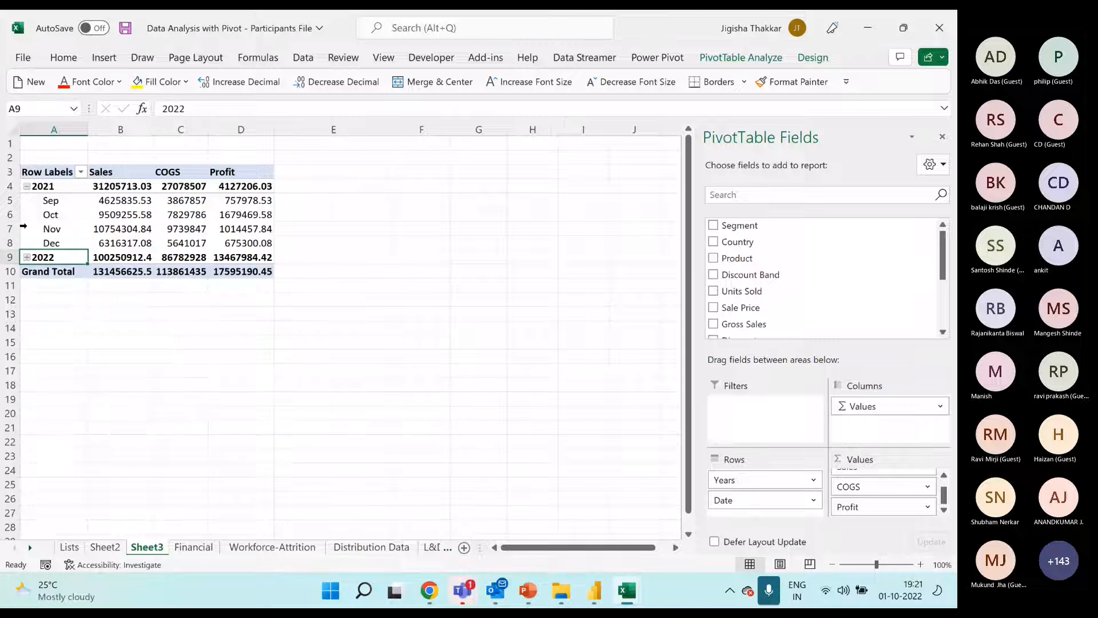
click(27, 186)
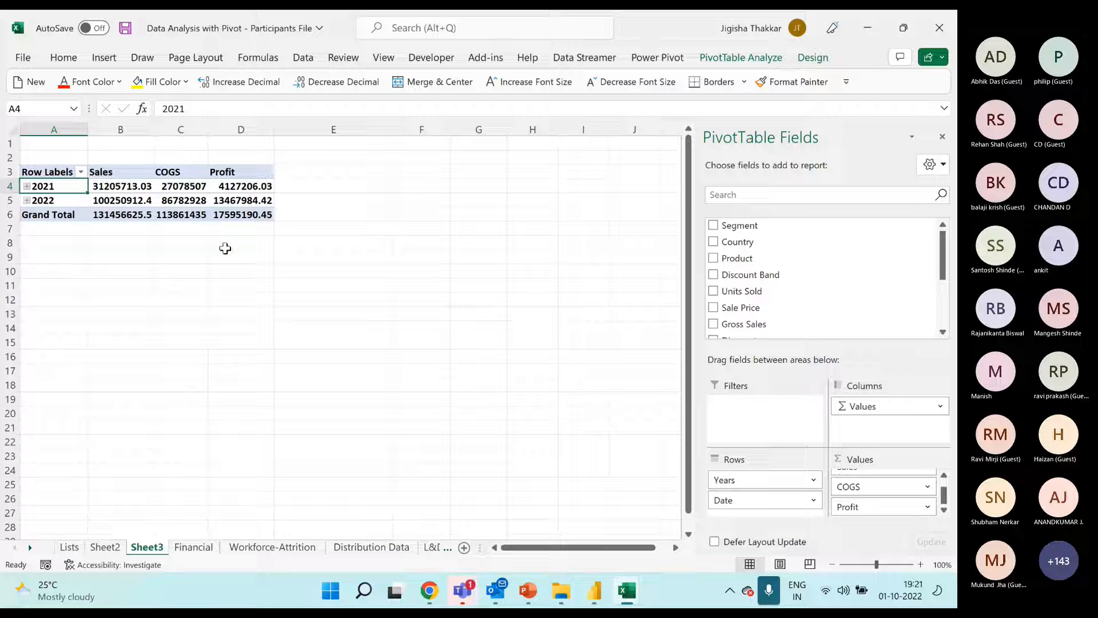
click(26, 201)
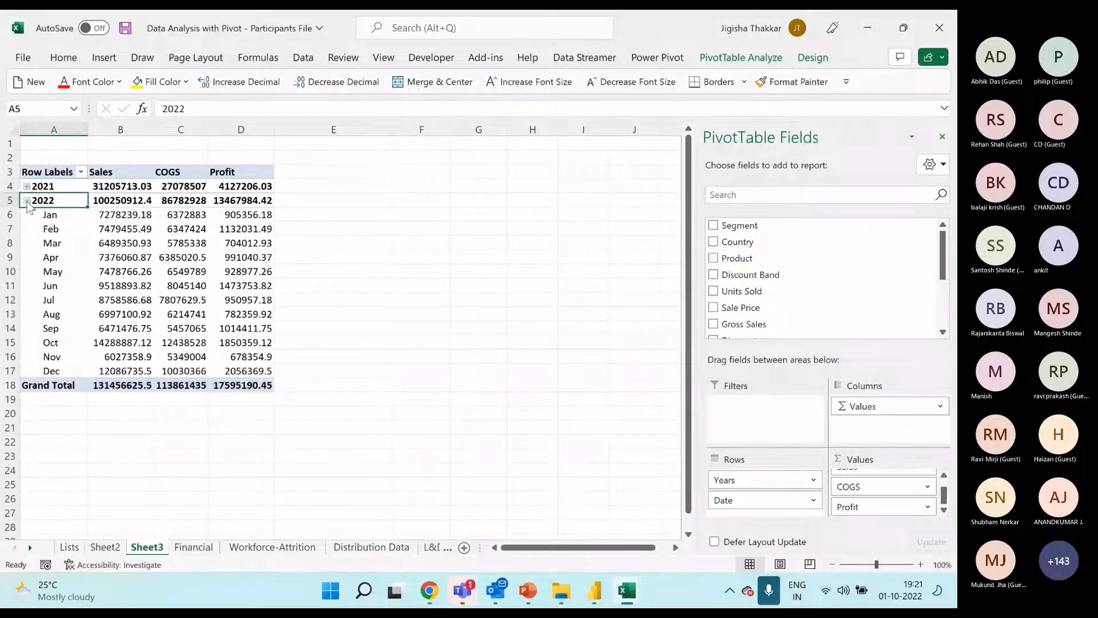
click(27, 187)
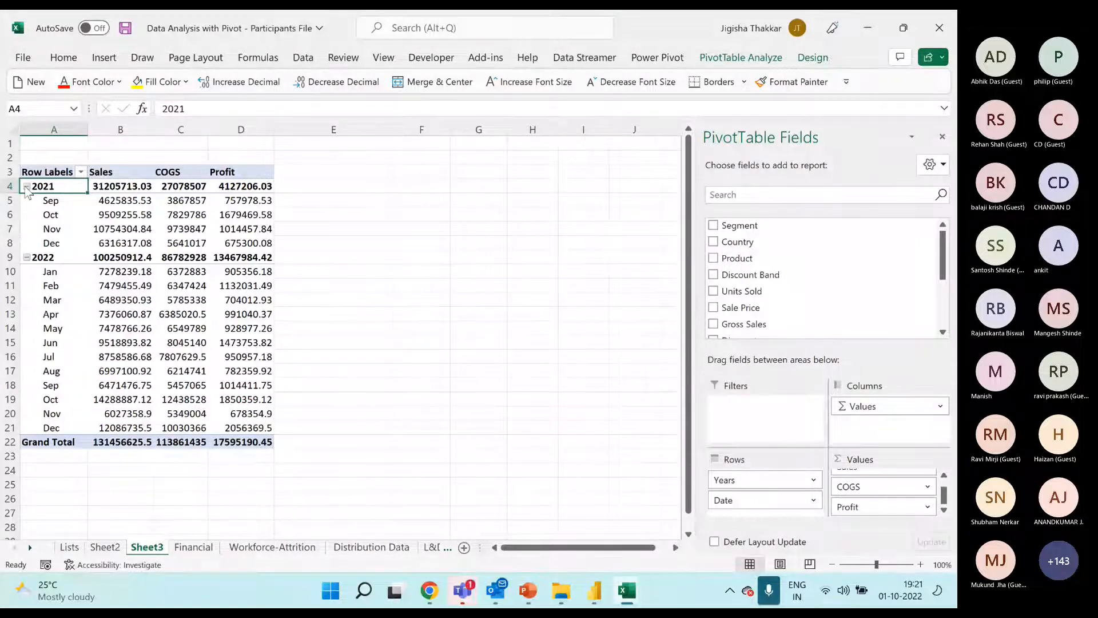
Collapse the entire Years field in the PivotTable and expand the entire field again
right_click(54, 202)
mouse_move(147, 386)
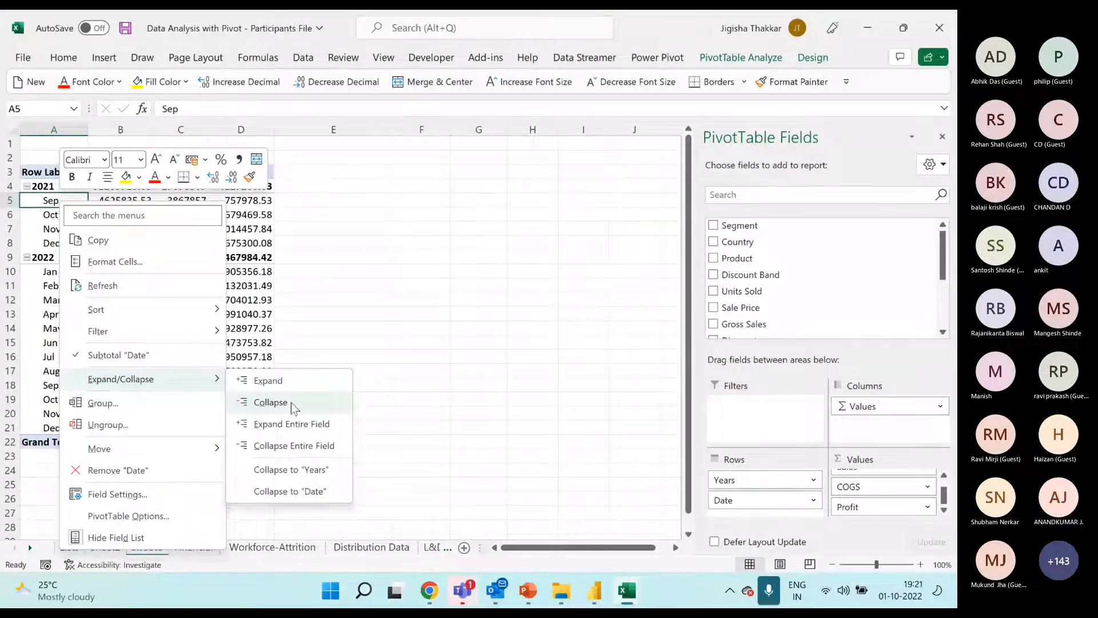
click(291, 445)
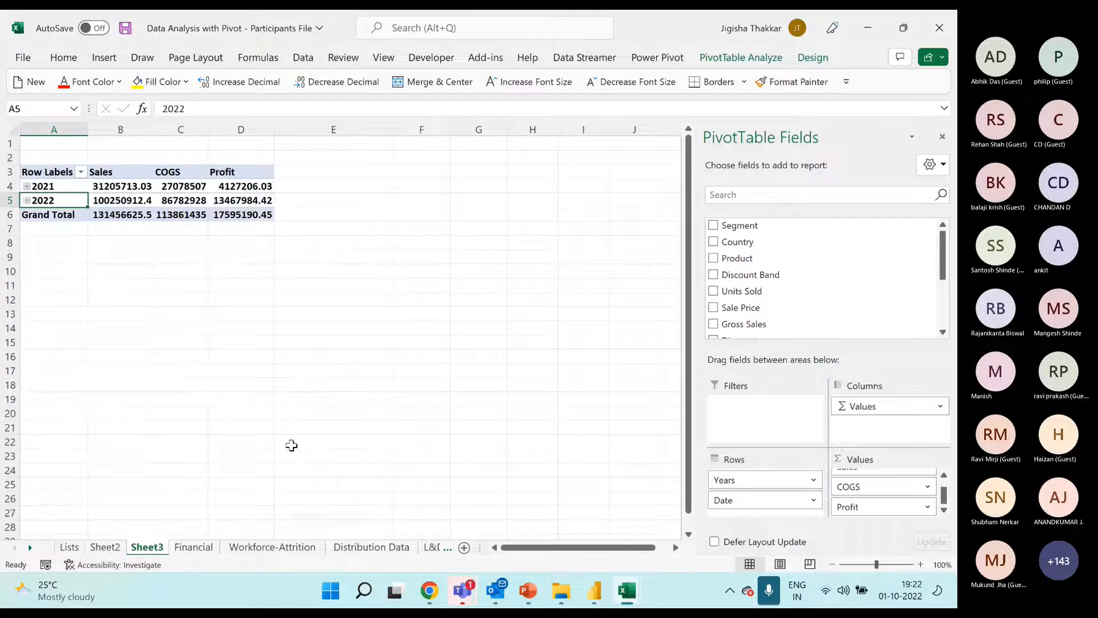
right_click(77, 200)
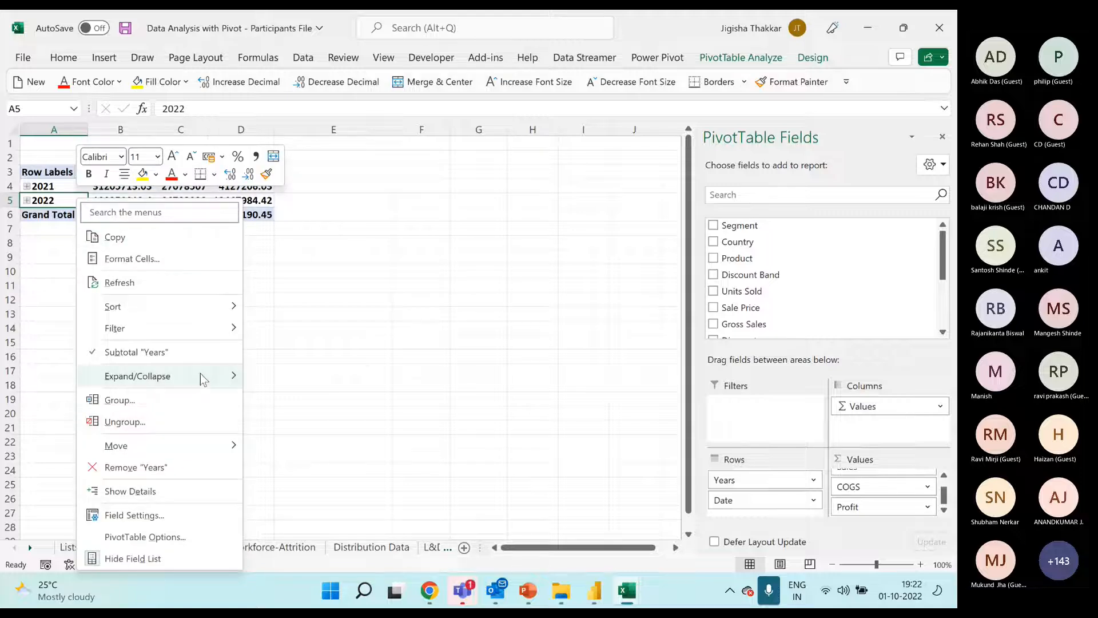
mouse_move(203, 379)
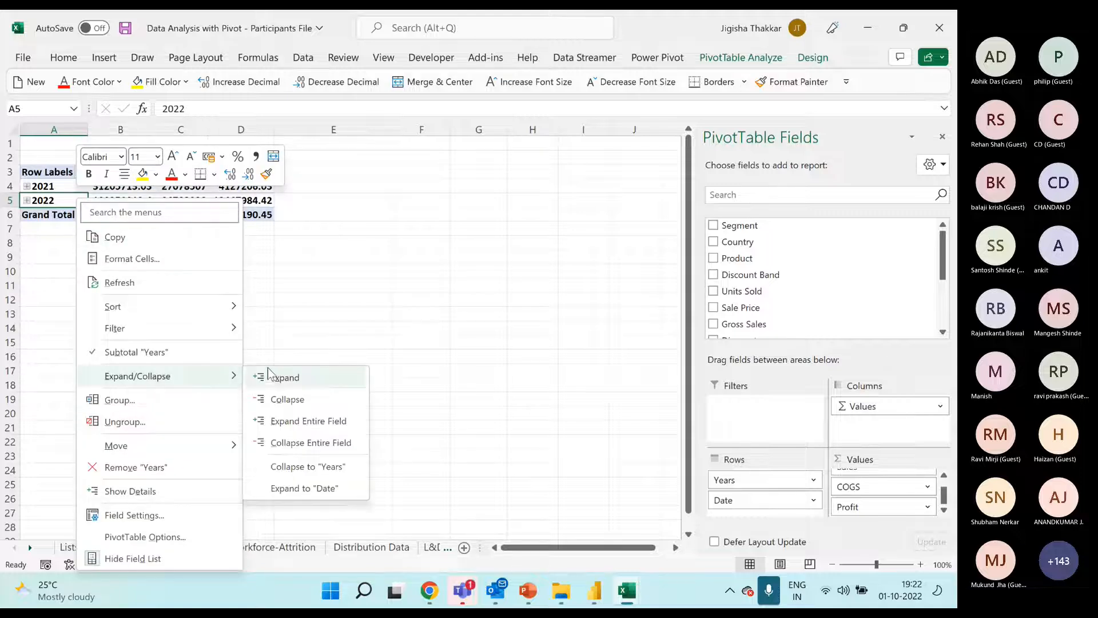
click(320, 424)
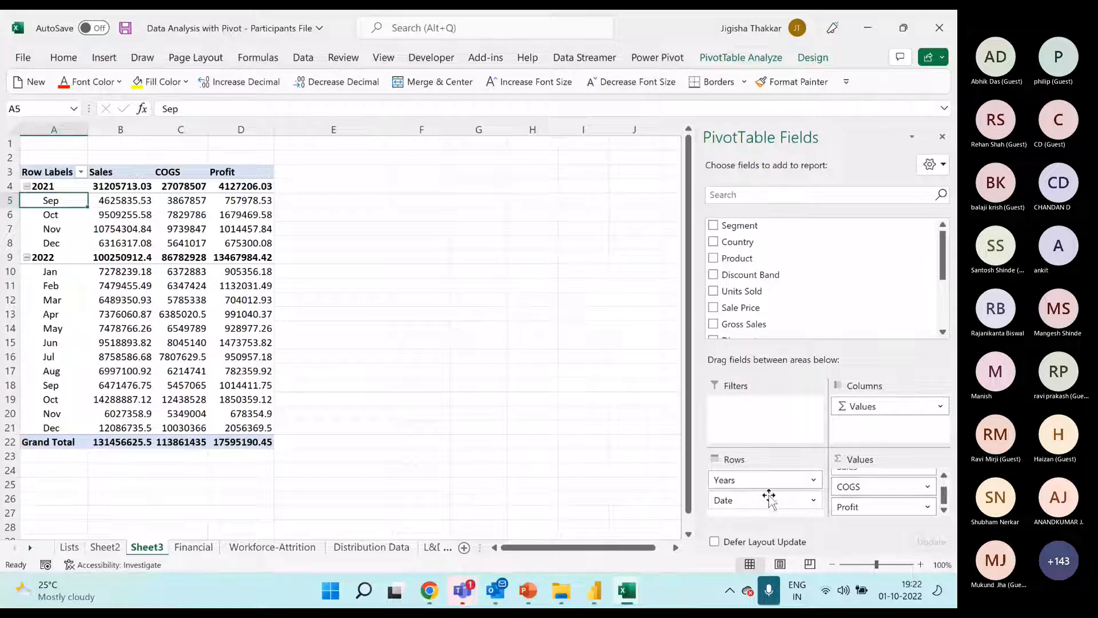
Move the Years field to the PivotTable's columns above Values and examine the 2022 Sales, COGS and Profit block
drag(767, 480, 875, 413)
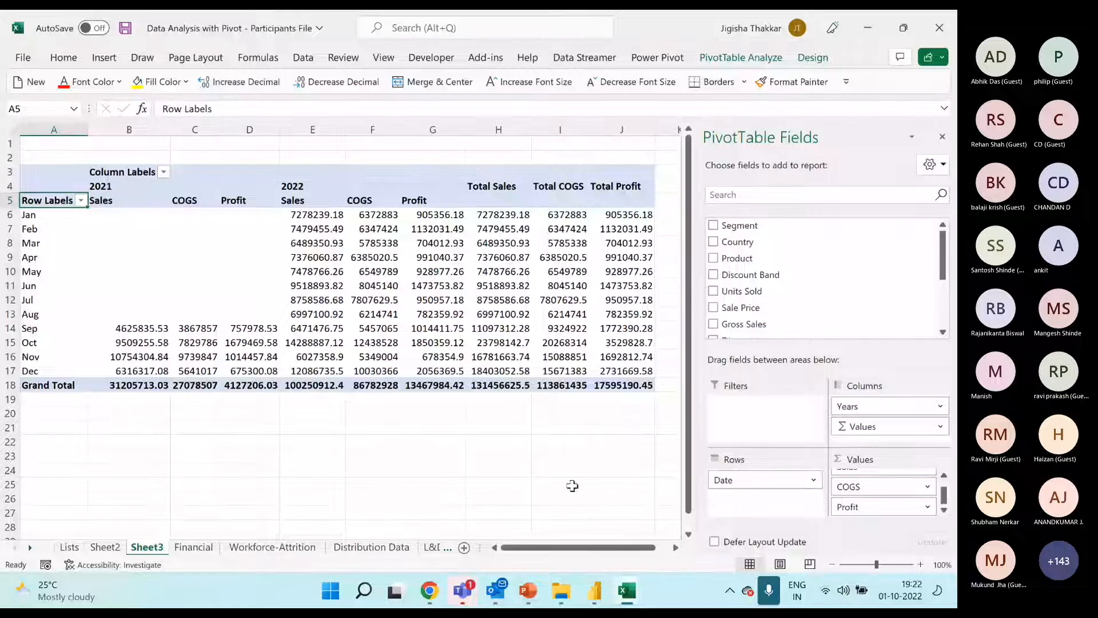
click(859, 426)
click(314, 243)
drag(313, 202, 447, 383)
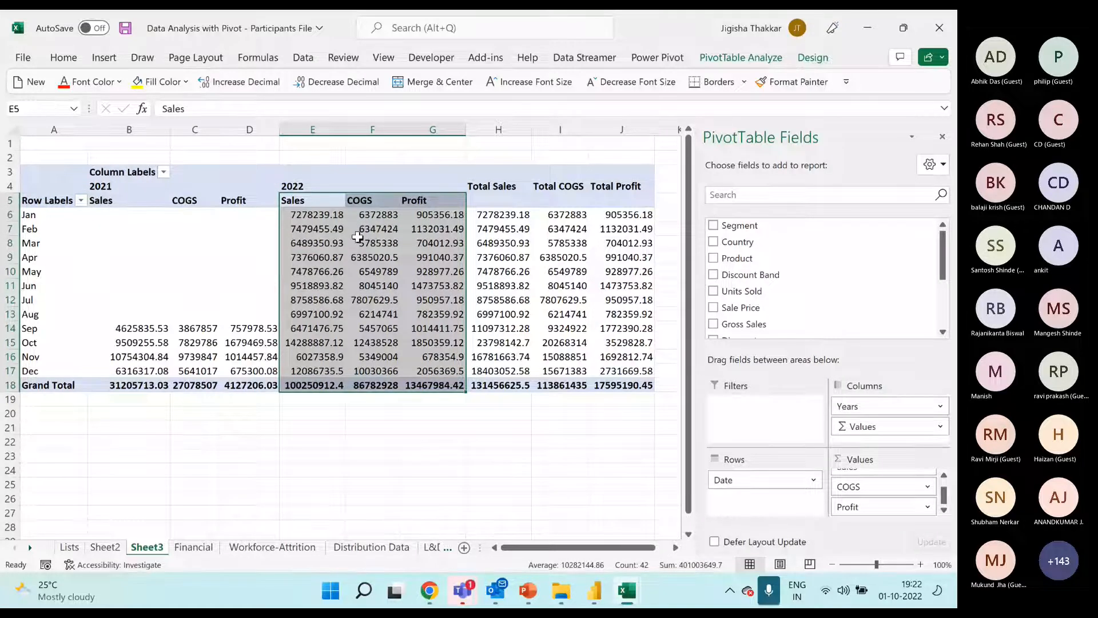
click(323, 210)
click(366, 200)
click(416, 201)
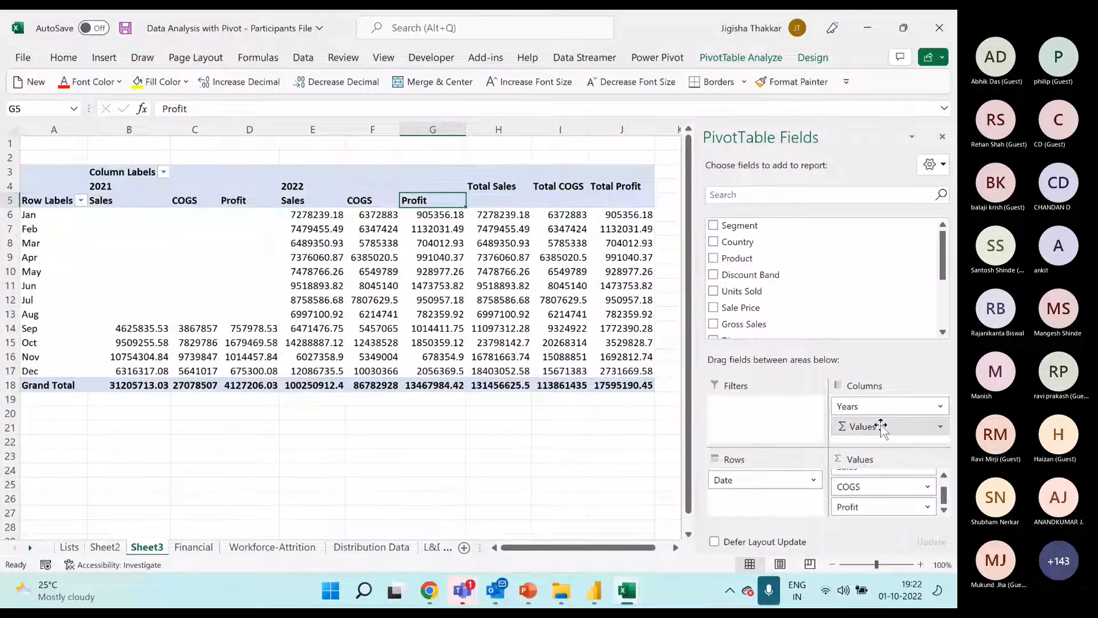
Move the Values field from the columns to the rows below Date and look through the resulting layout
drag(882, 426, 765, 497)
scroll(222, 377, down, 9)
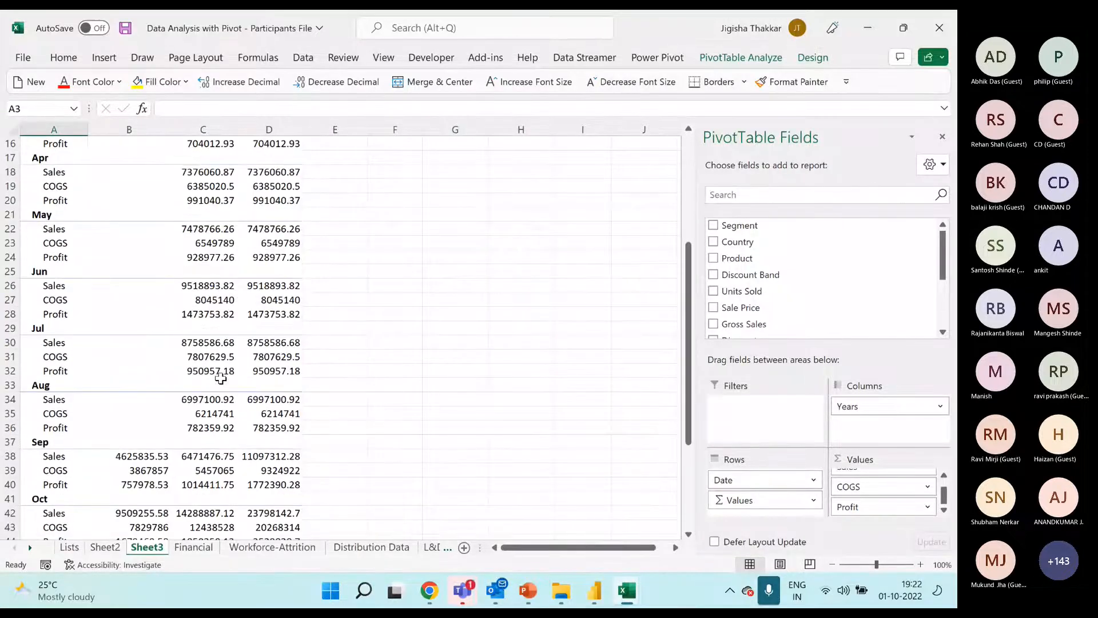
scroll(221, 378, down, 1)
scroll(221, 377, up, 10)
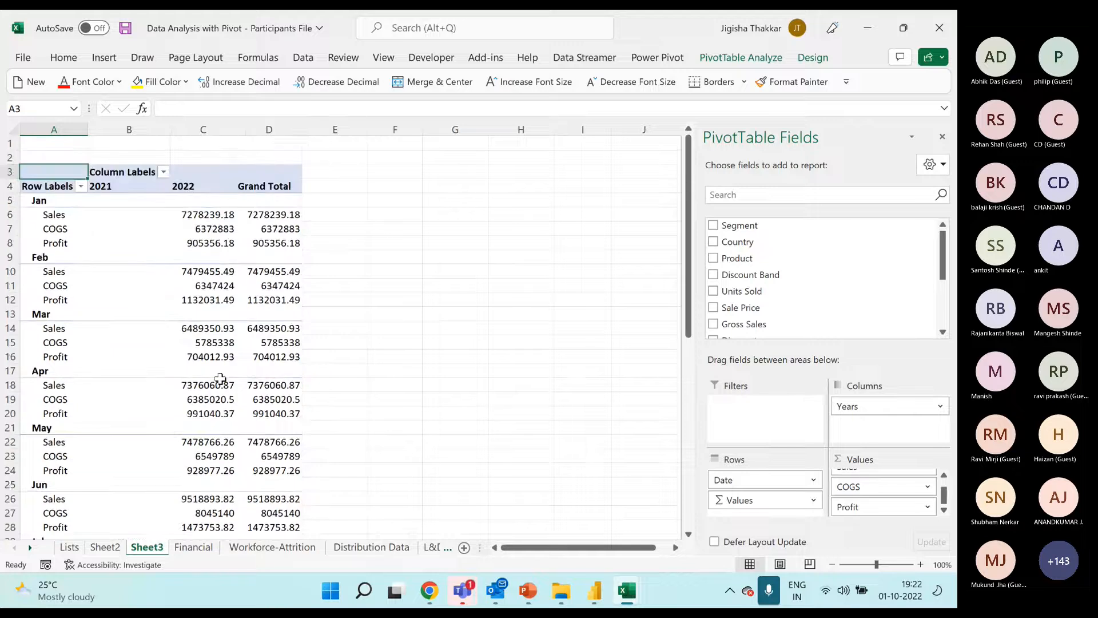
Return the Values field to the columns and the Years field to the rows above Date
drag(752, 501, 867, 441)
drag(893, 406, 789, 479)
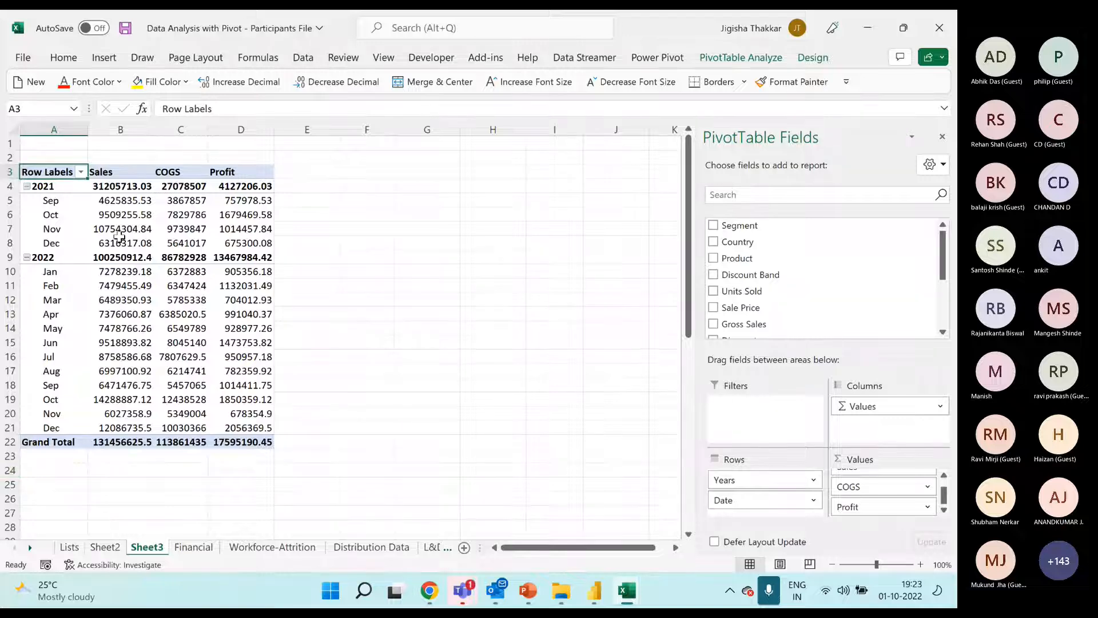
Set the custom name of the Sales value field to "TotalSales" in its value field settings
click(133, 167)
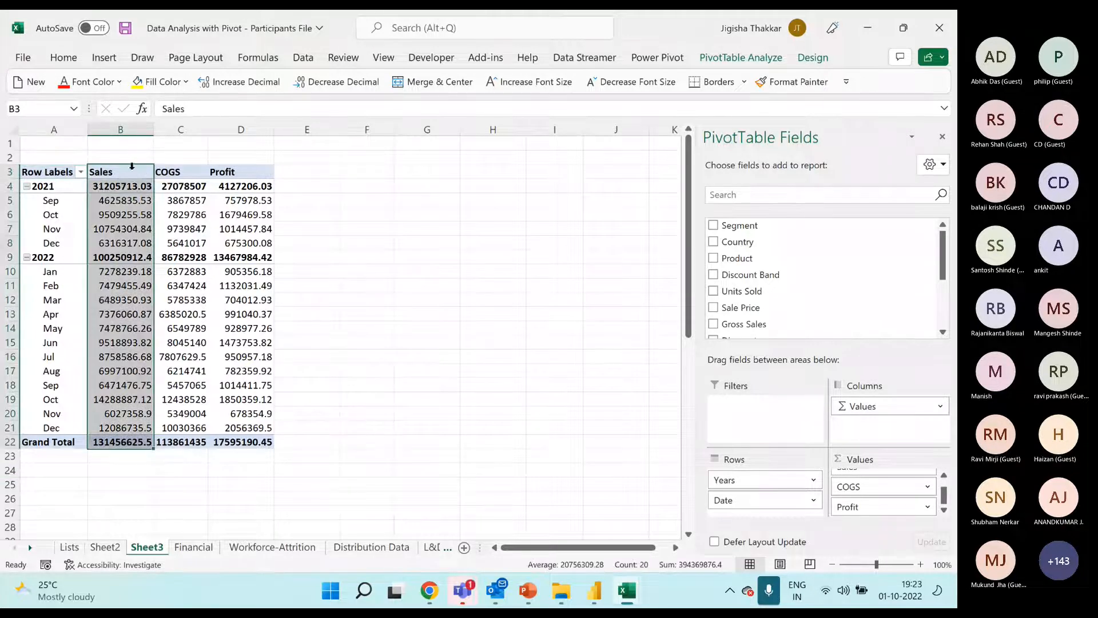
click(130, 173)
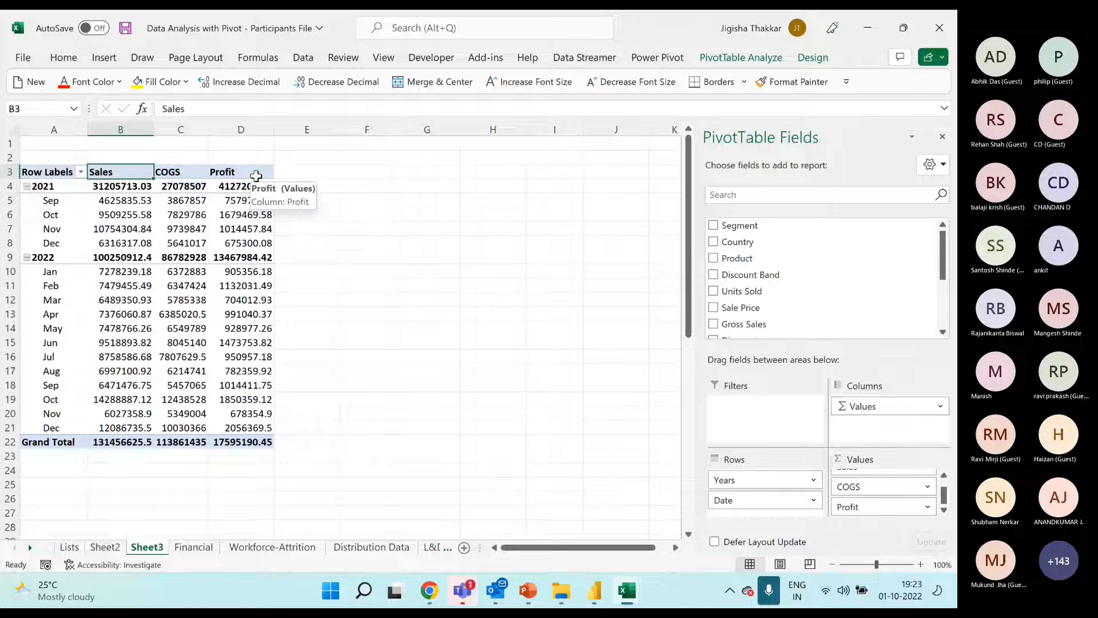
right_click(138, 176)
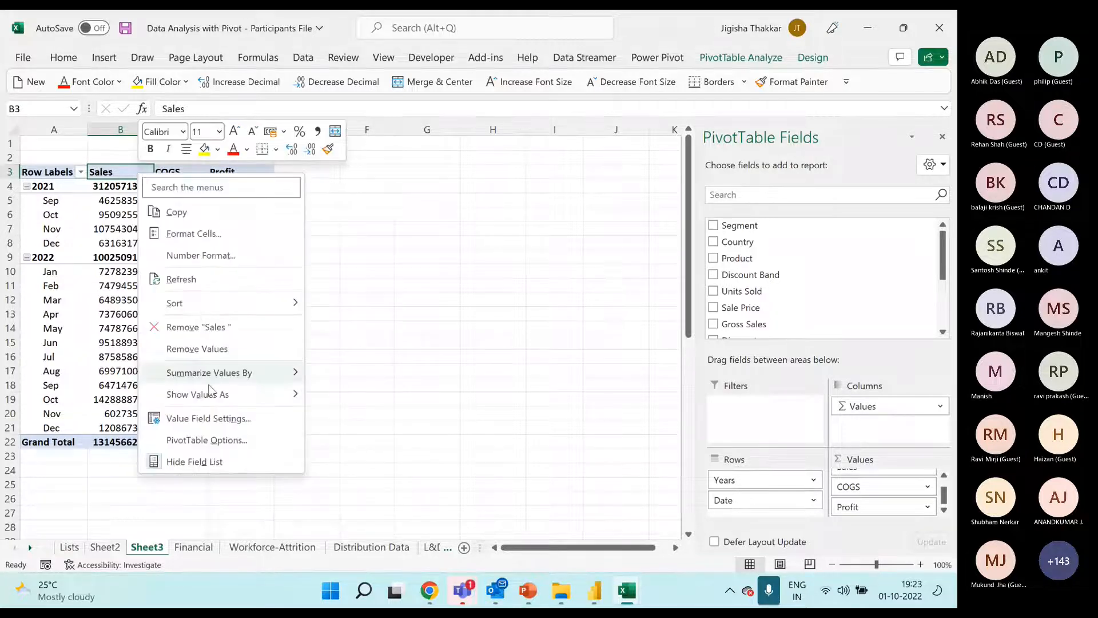
click(220, 421)
drag(184, 283, 371, 266)
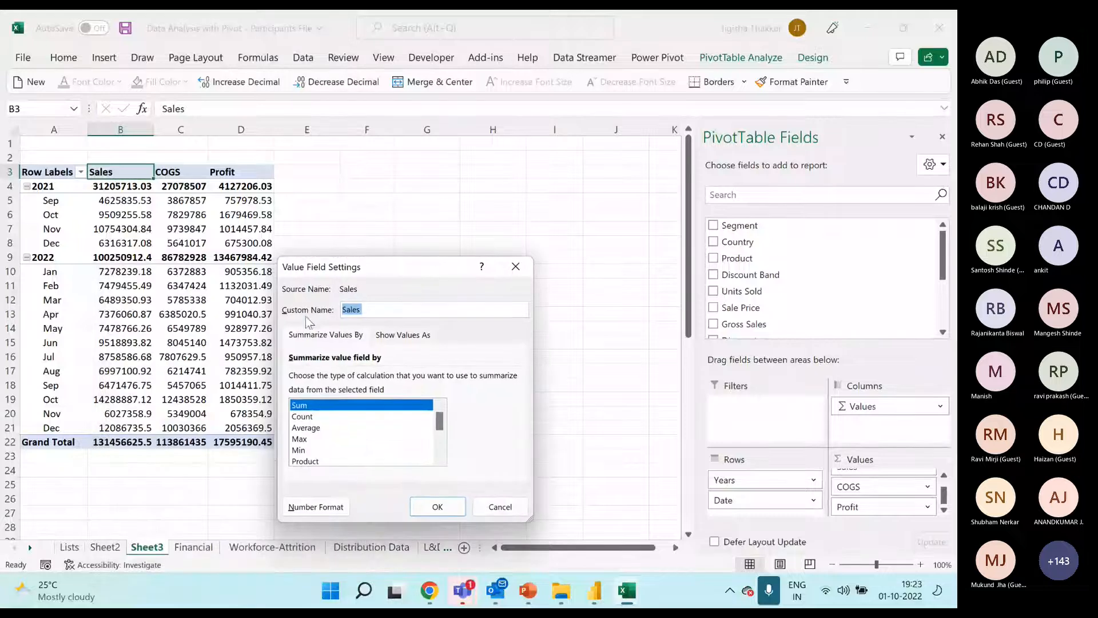
click(380, 308)
drag(381, 308, 314, 316)
text(TotalSales)
key(Return)
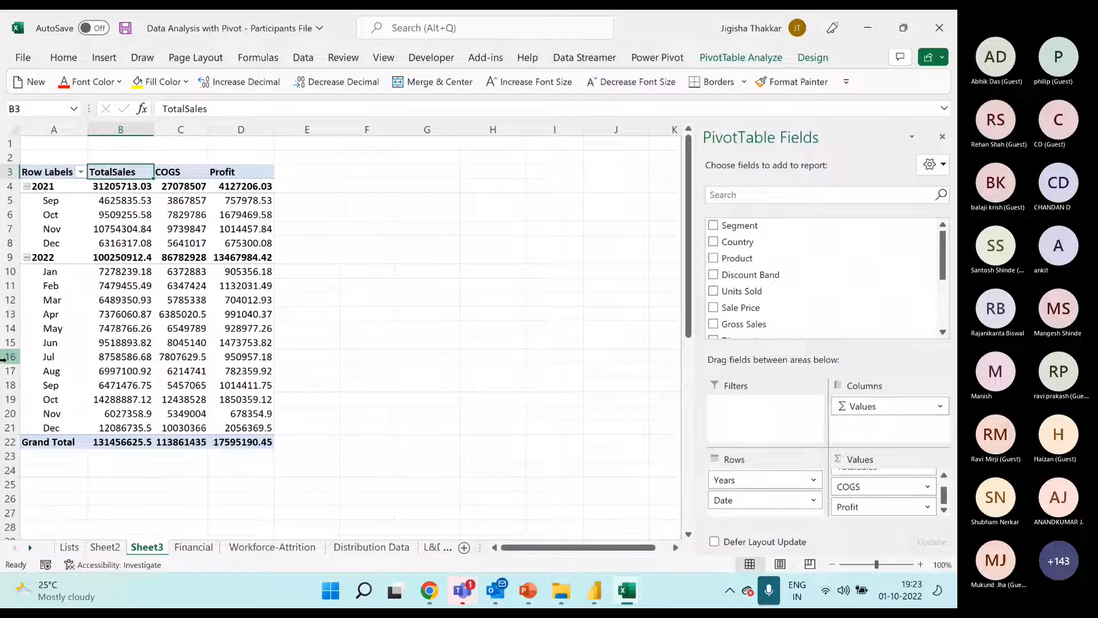
Rename the sales column header in B3 as "Sales" directly in the cell
text(Sle)
key(BackSpace)
key(BackSpace)
text(ales)
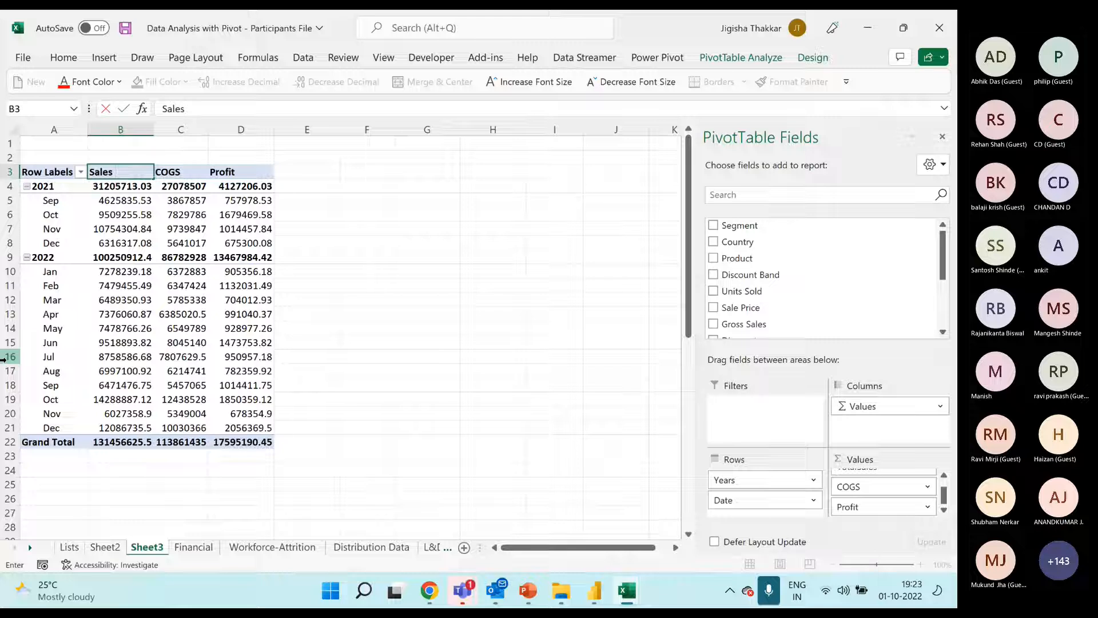
key(Return)
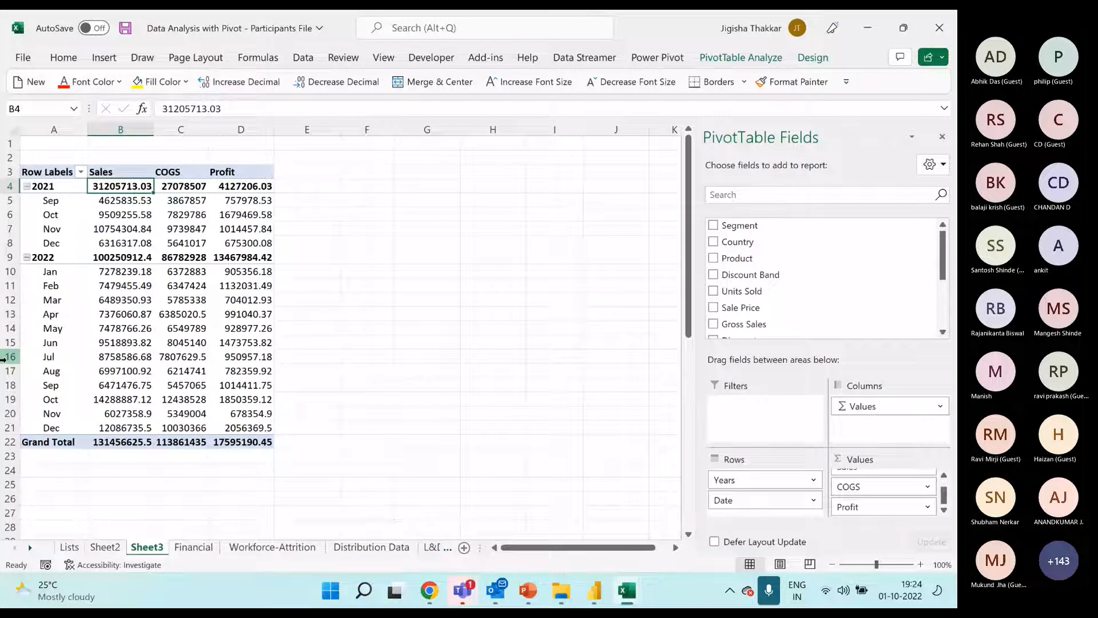
click(48, 213)
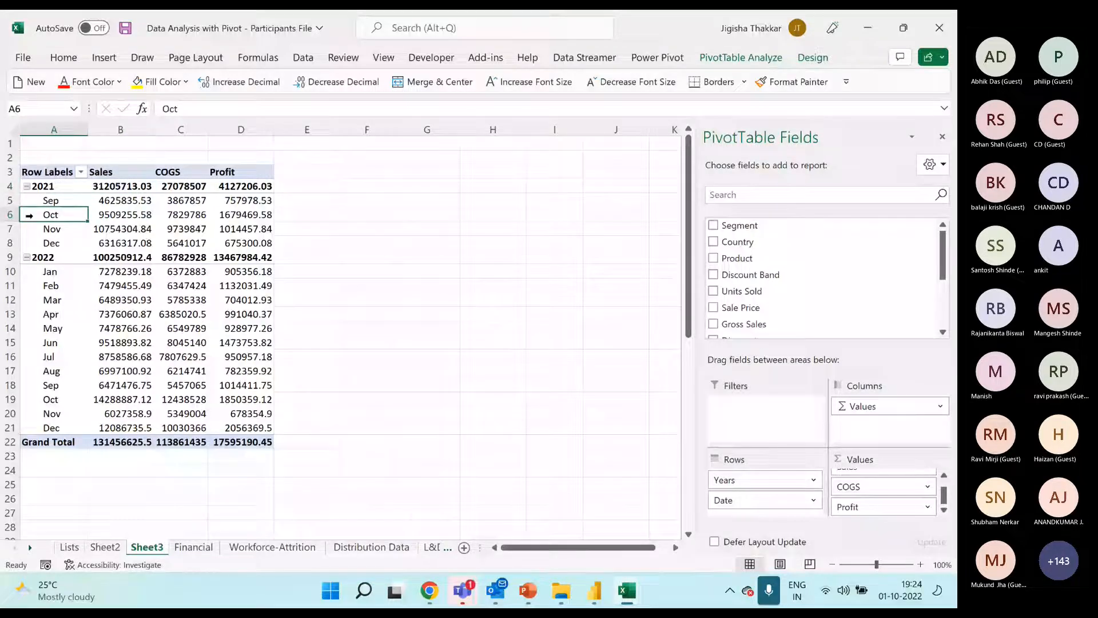
right_click(40, 215)
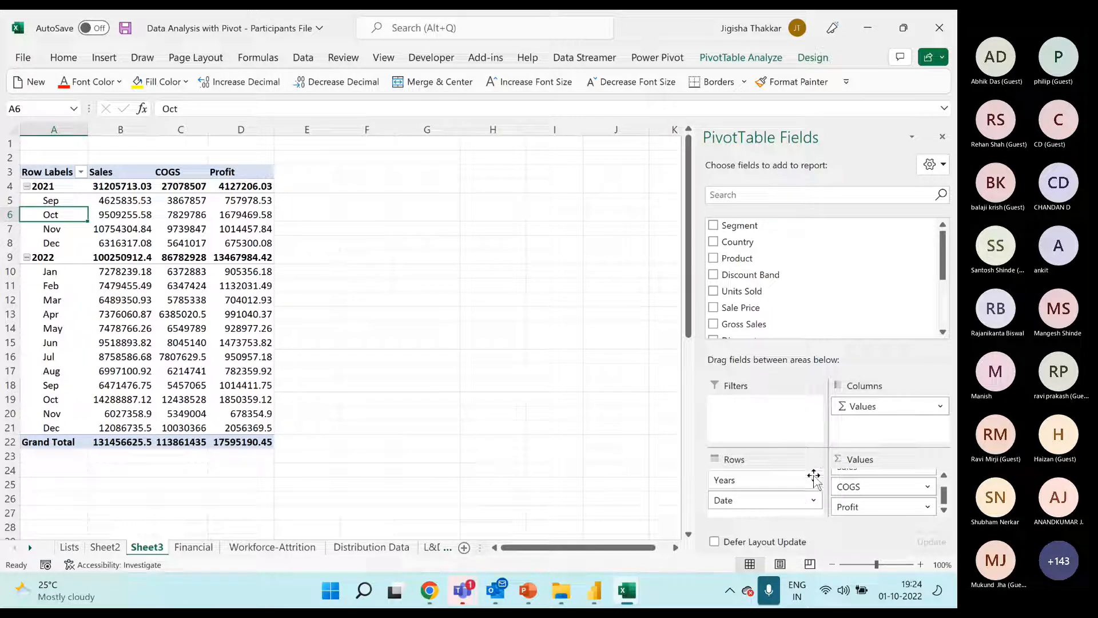
Set the PivotTable field list layout to Fields Section and Areas Section Side-By-Side
click(936, 172)
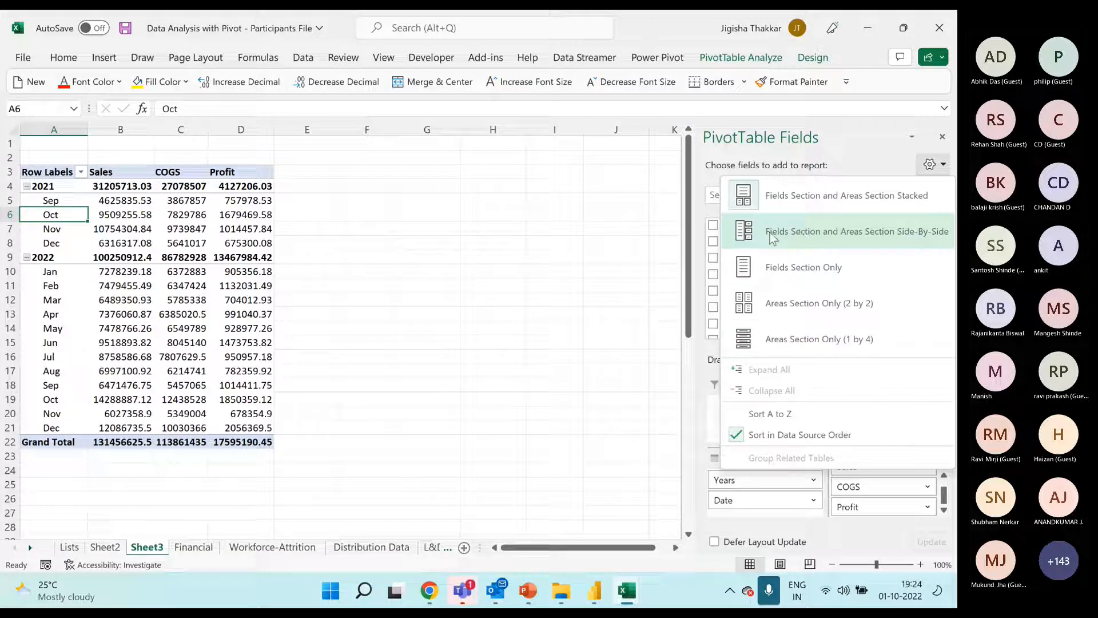
click(829, 237)
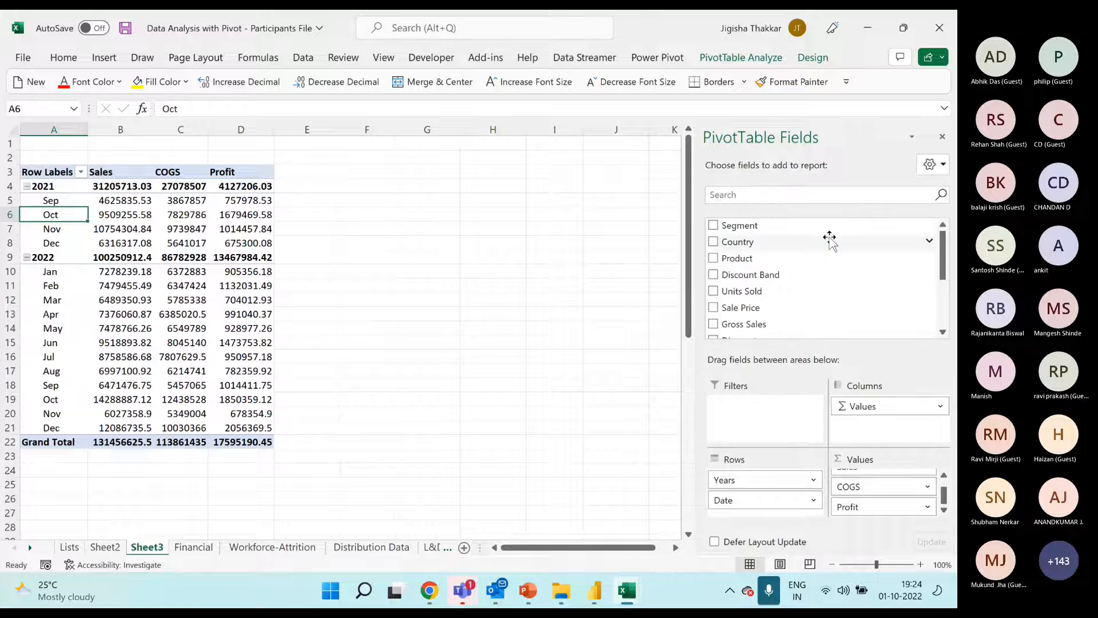
click(932, 165)
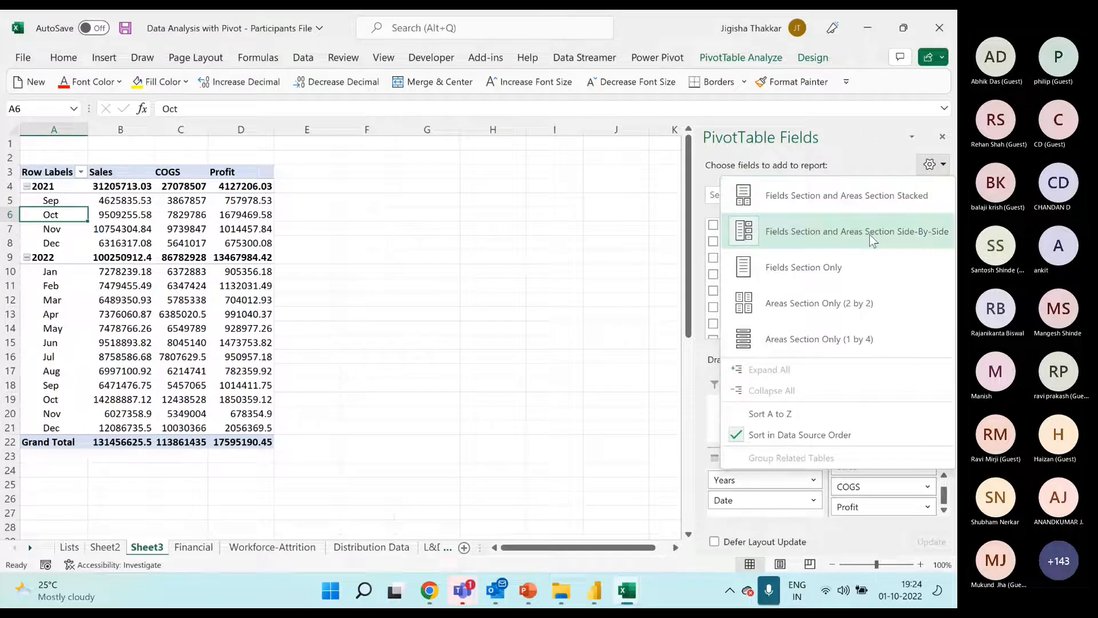
click(870, 235)
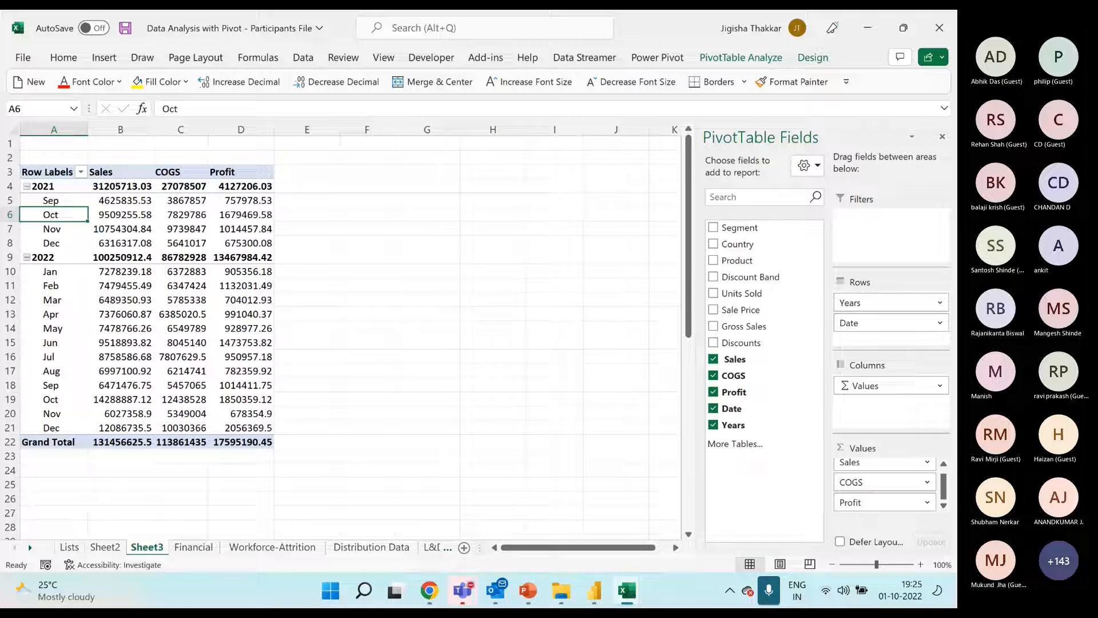
Set the PivotTable field list layout back to Fields Section and Areas Section Stacked
click(809, 167)
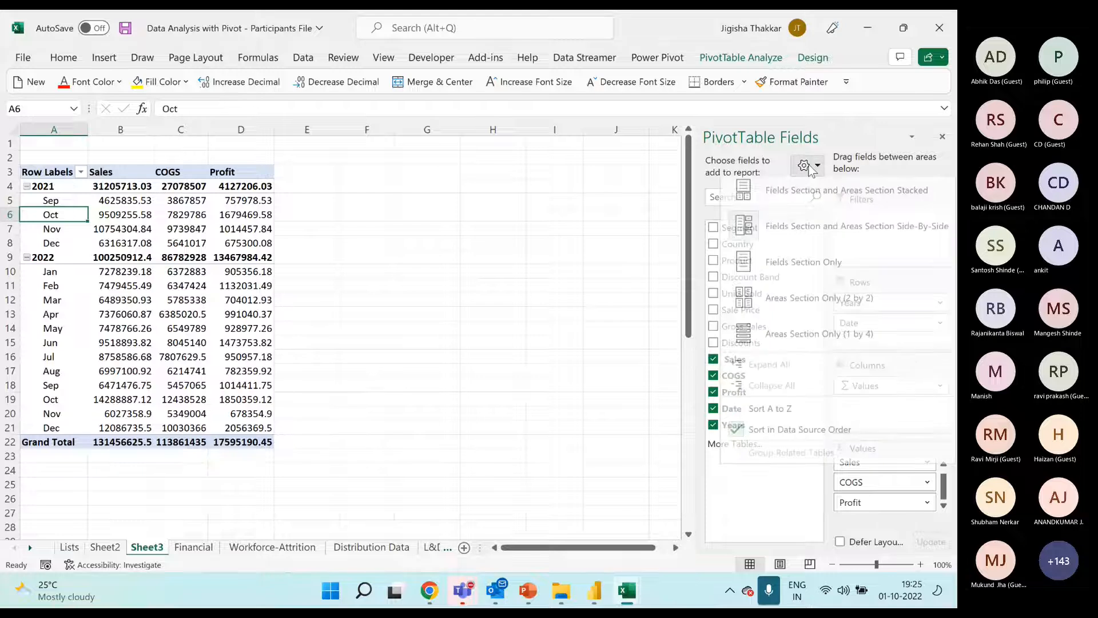
click(805, 202)
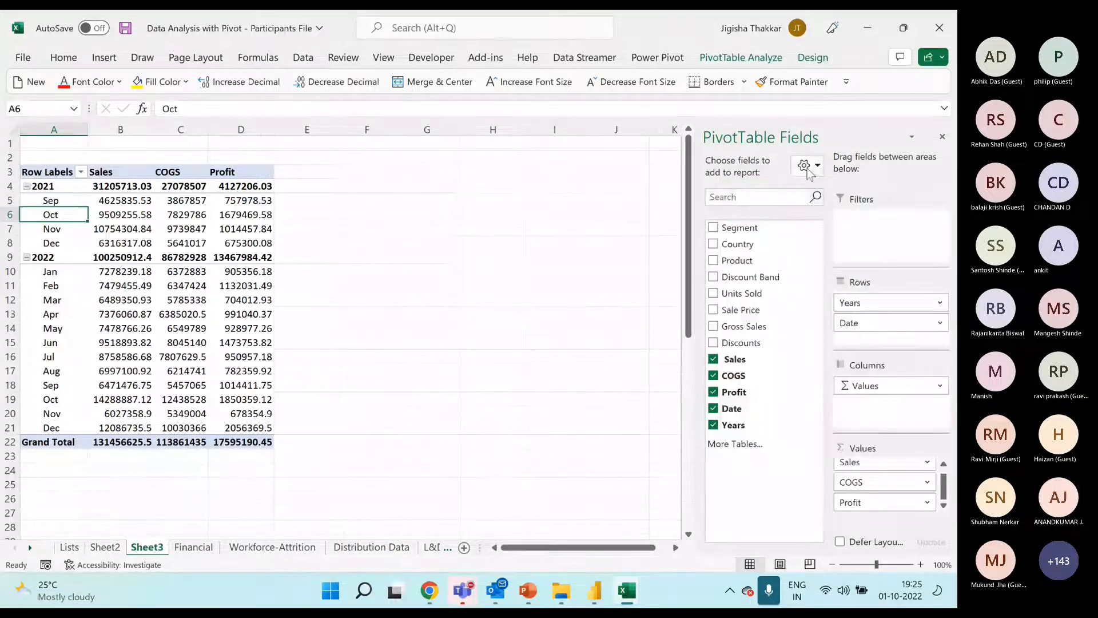
click(807, 167)
click(798, 201)
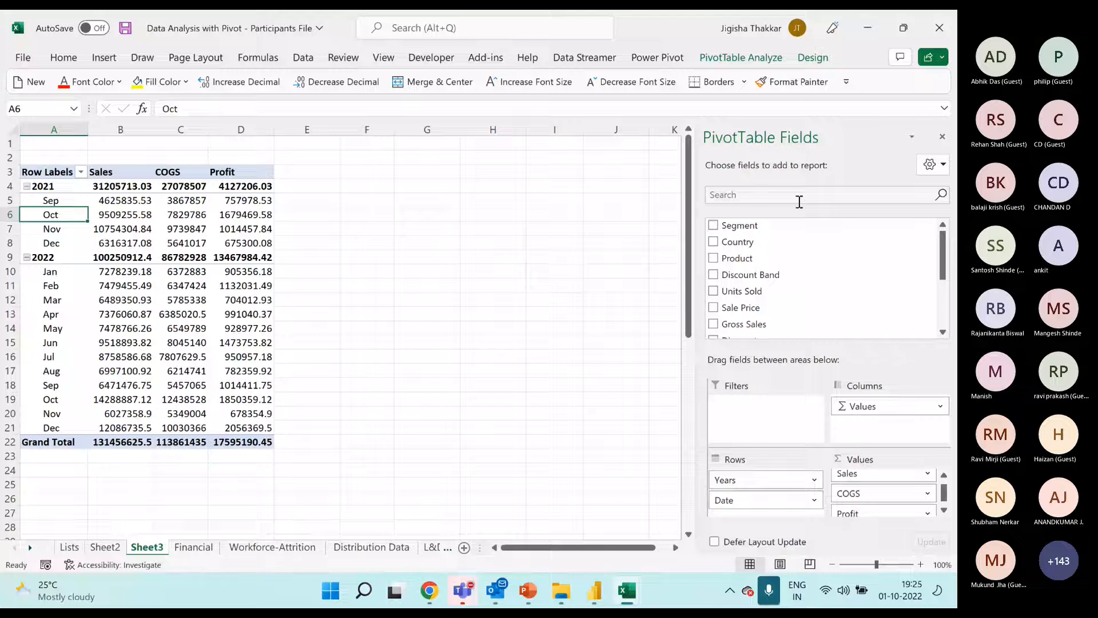
click(931, 164)
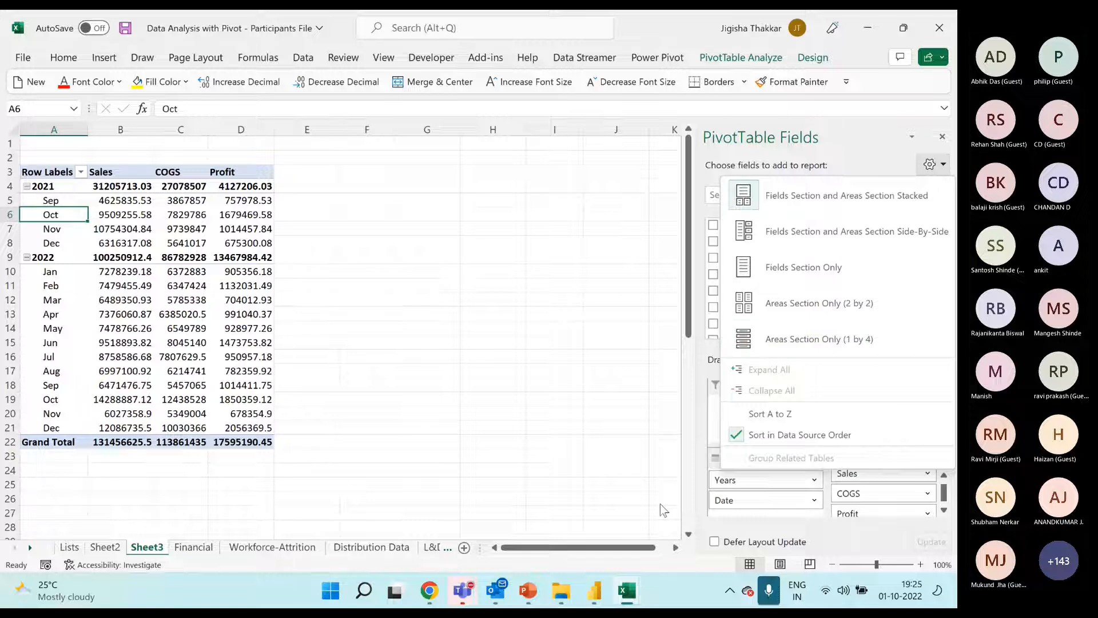
click(132, 222)
click(135, 241)
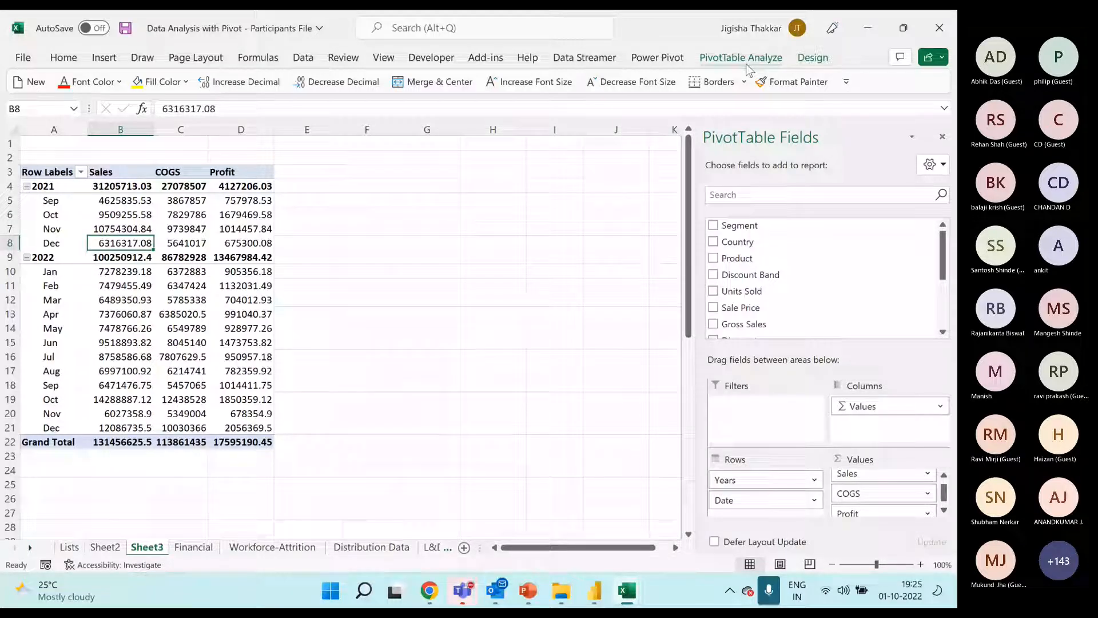
Preview the Light, Medium and Dark PivotTable styles on the pivot without applying one
click(808, 57)
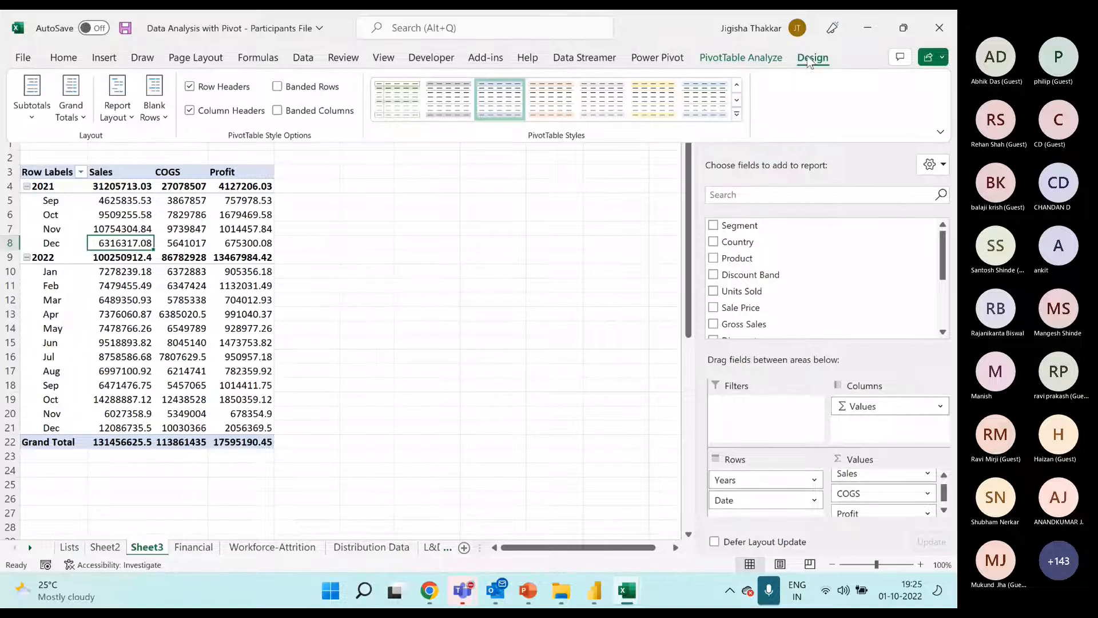
click(737, 113)
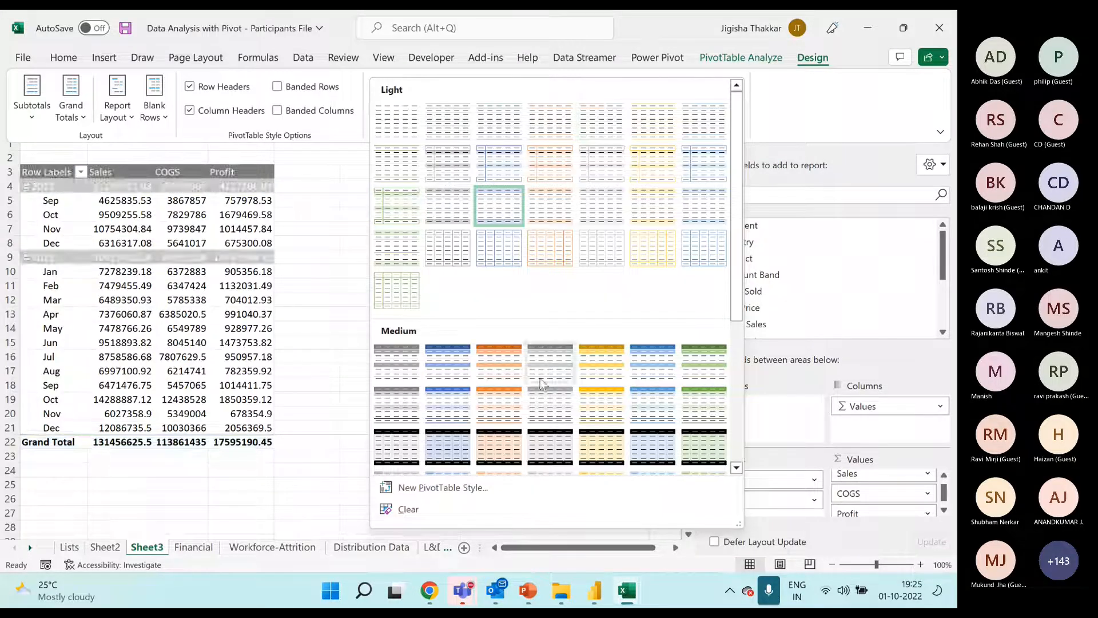
scroll(544, 395, down, 3)
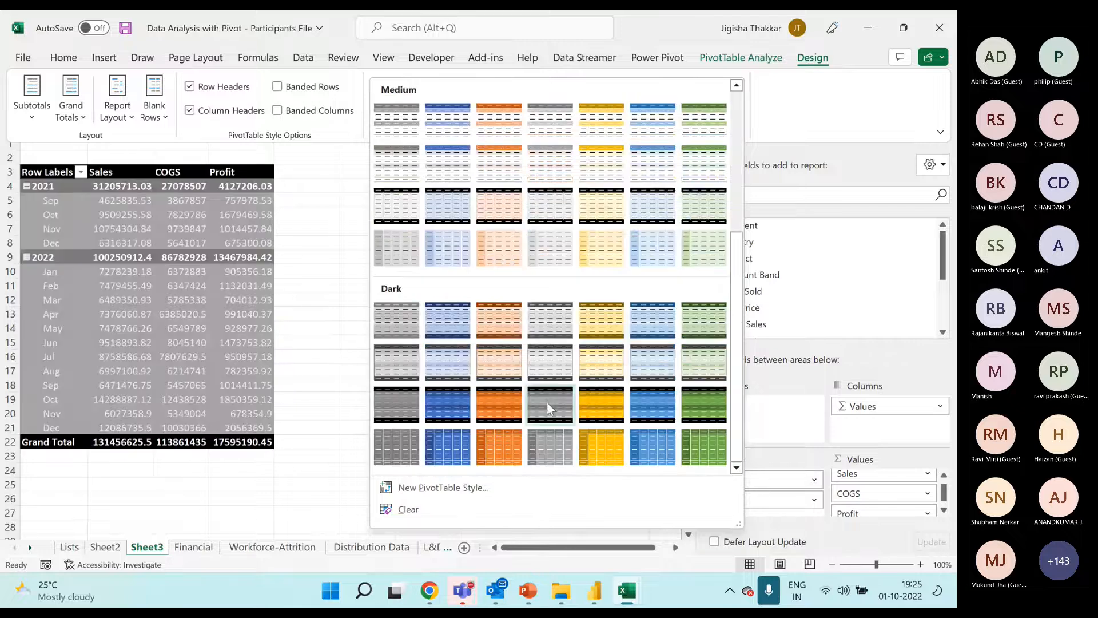
scroll(547, 397, up, 3)
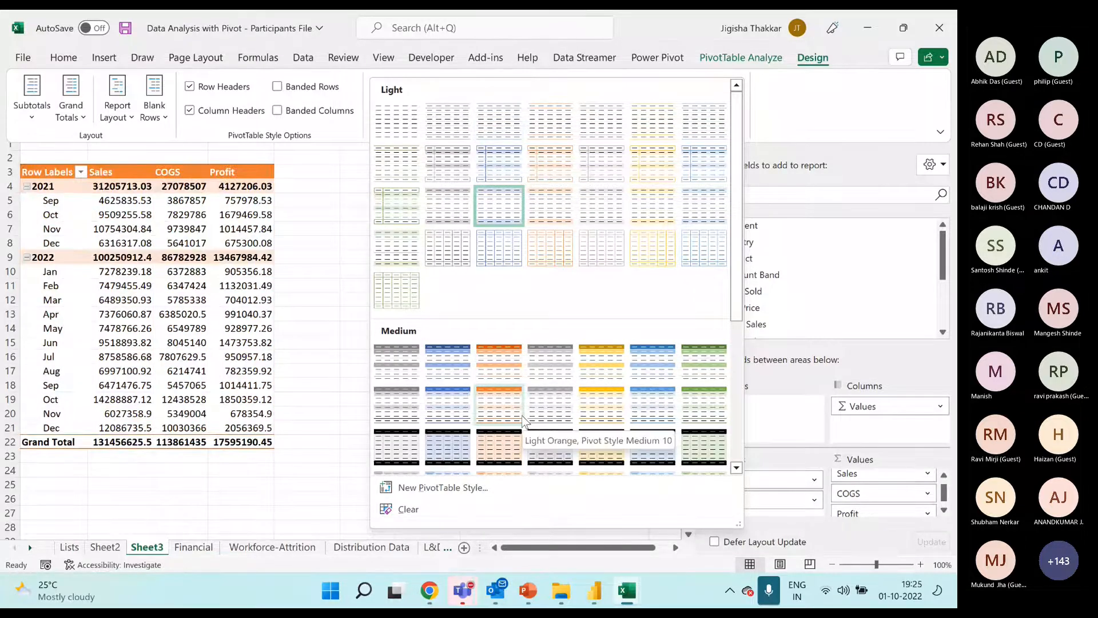
scroll(533, 397, down, 3)
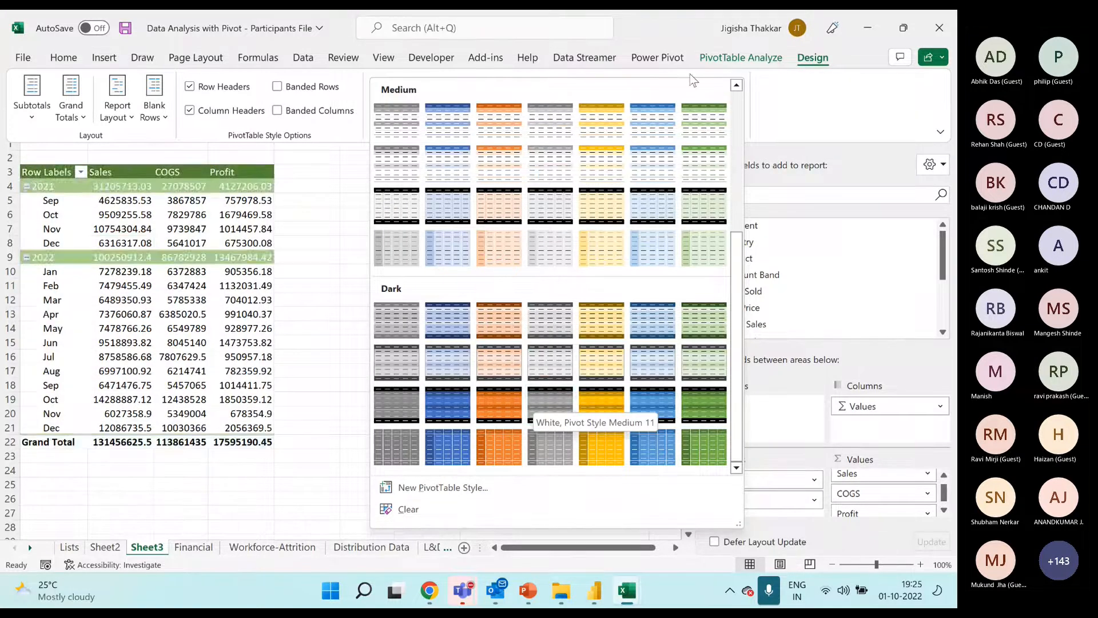
click(319, 136)
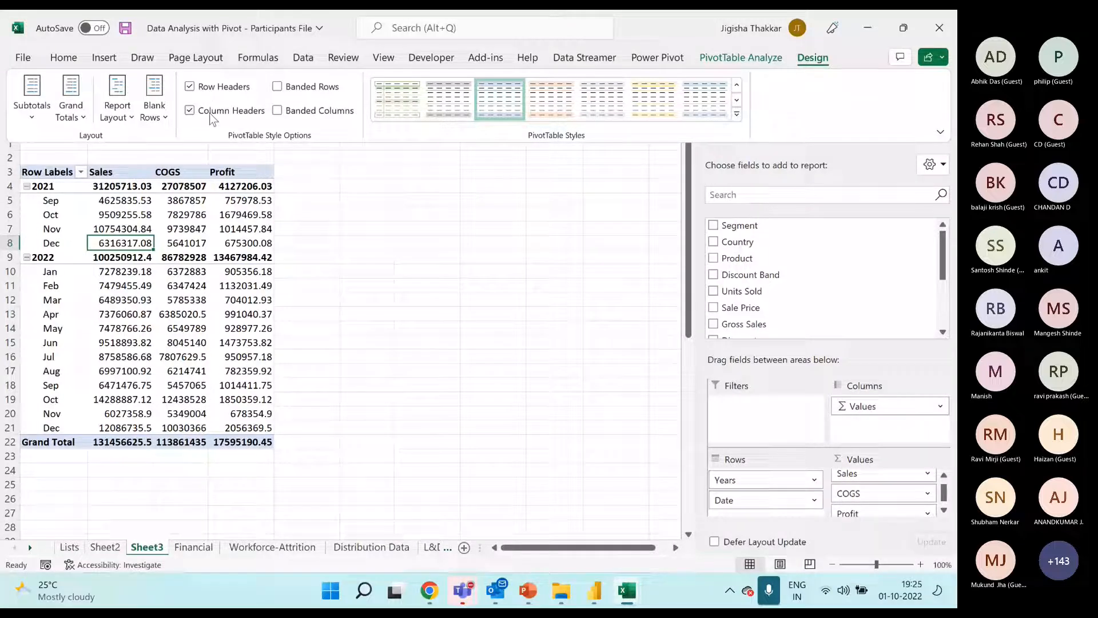
Try Banded Rows and Banded Columns on the pivot, turning each one off again
click(278, 87)
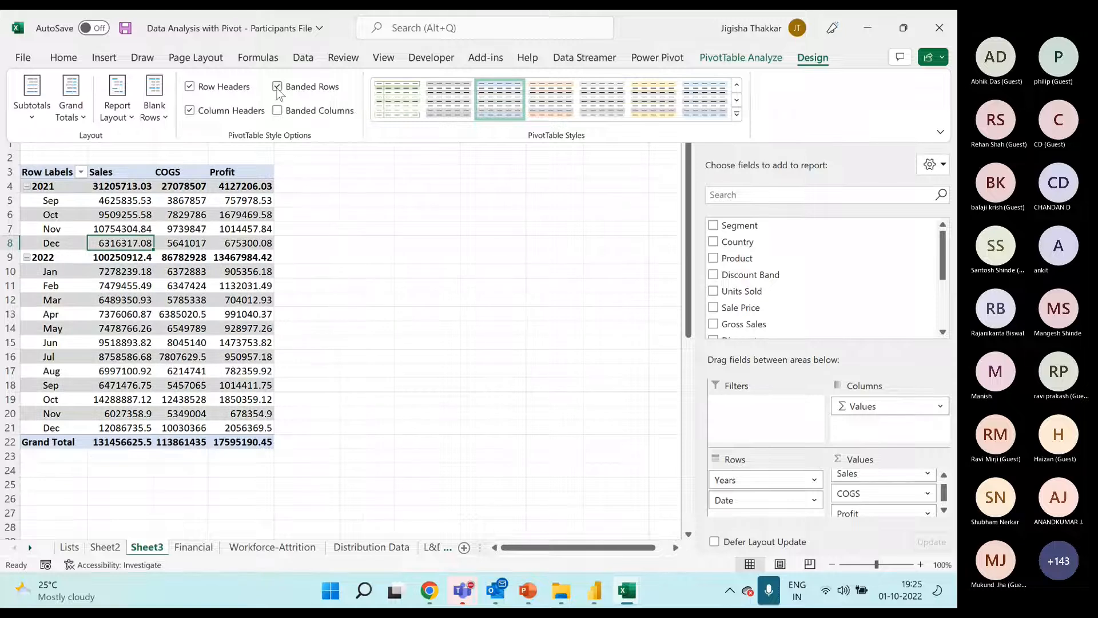
click(277, 87)
click(277, 111)
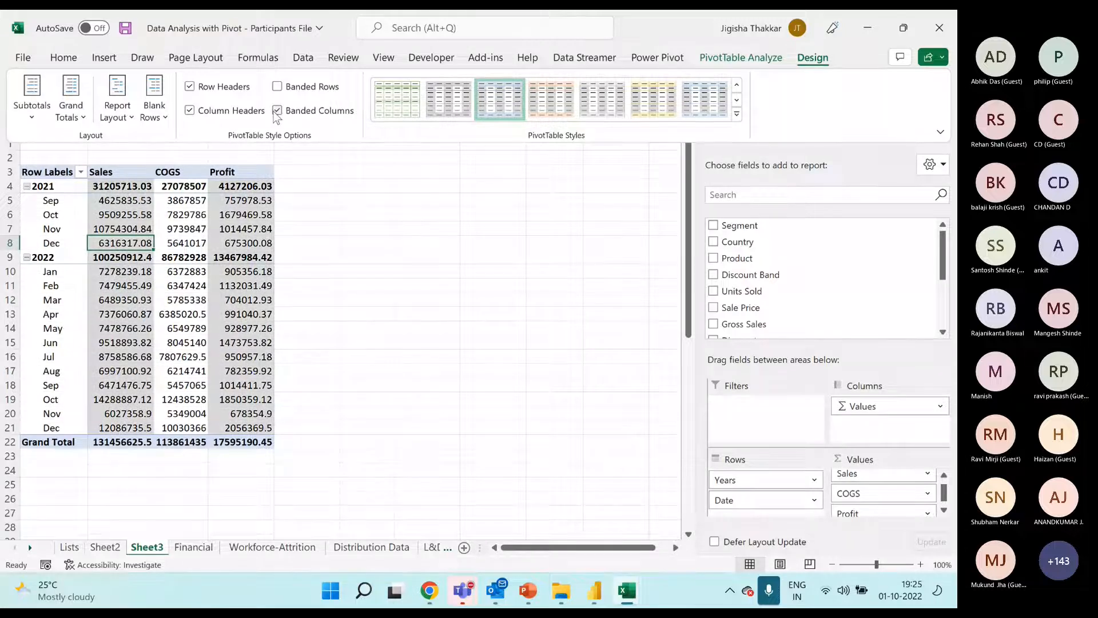
click(277, 111)
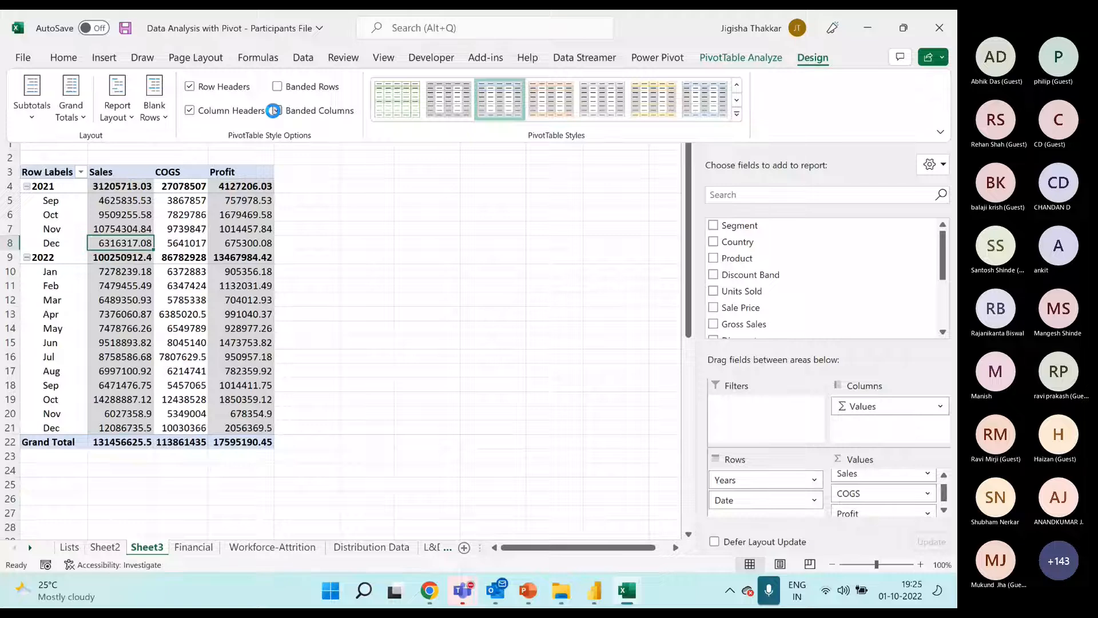
Try the pivot without Row Headers and without Column Headers, restoring each option
click(190, 90)
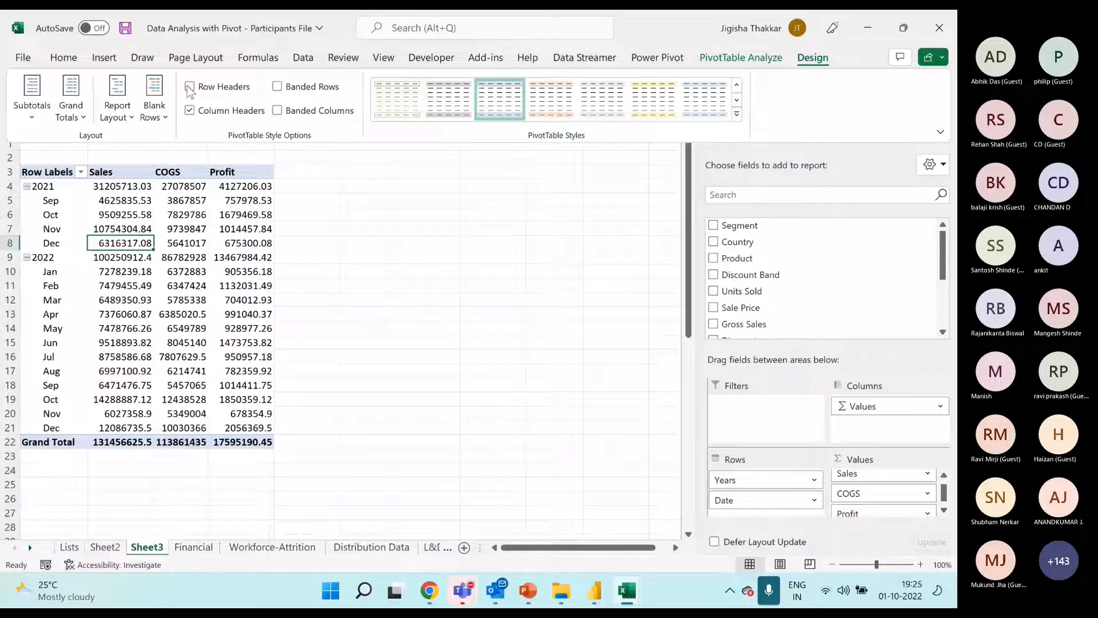
click(189, 87)
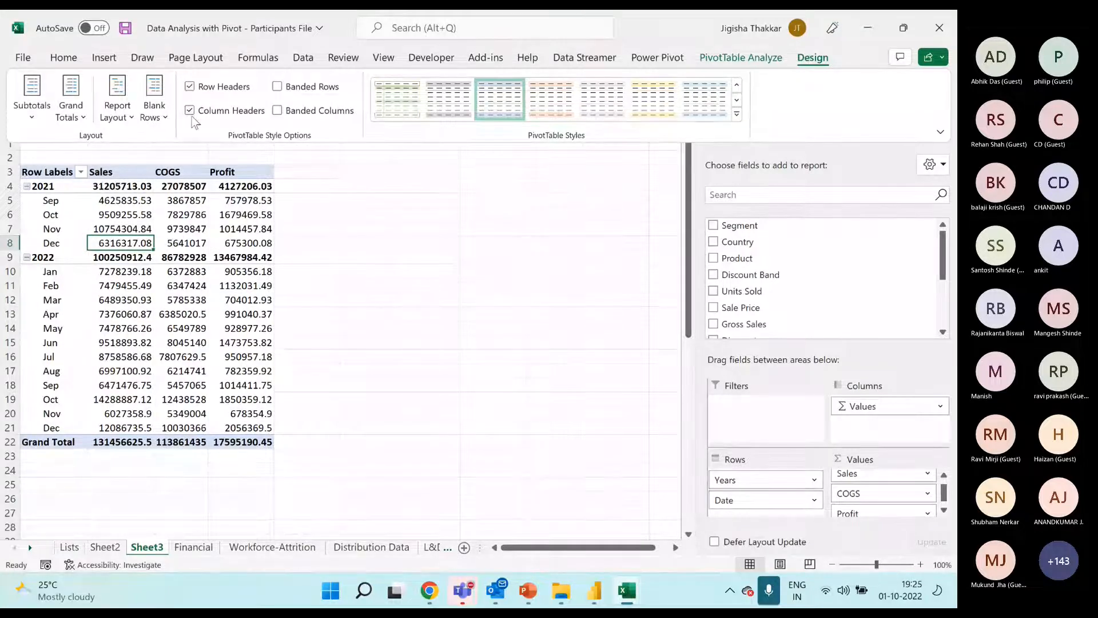
click(190, 111)
click(191, 112)
click(122, 120)
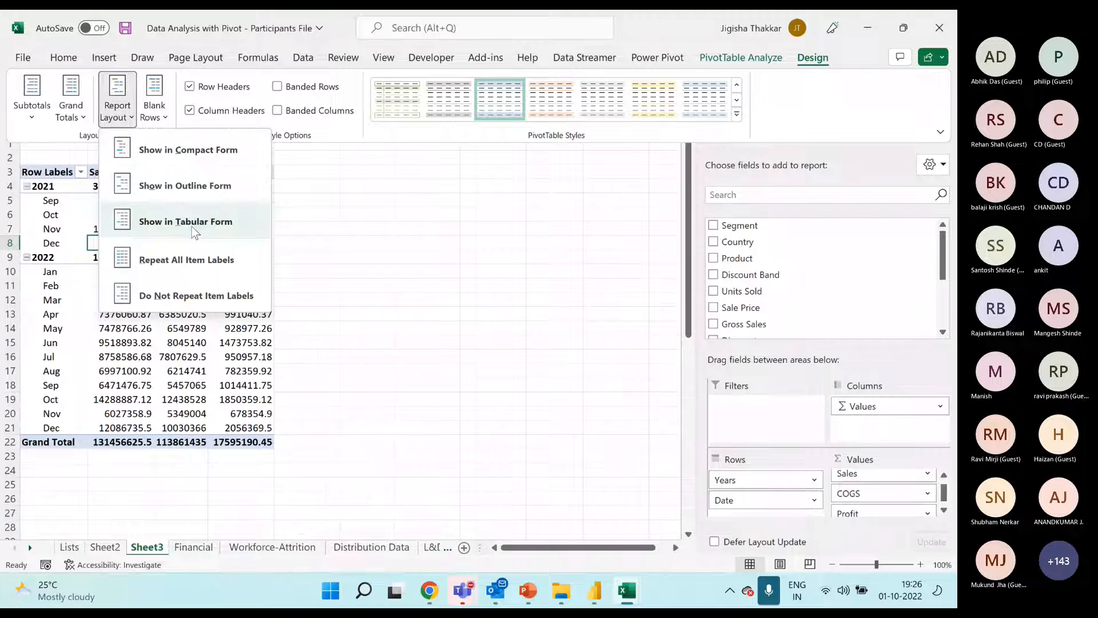
click(59, 207)
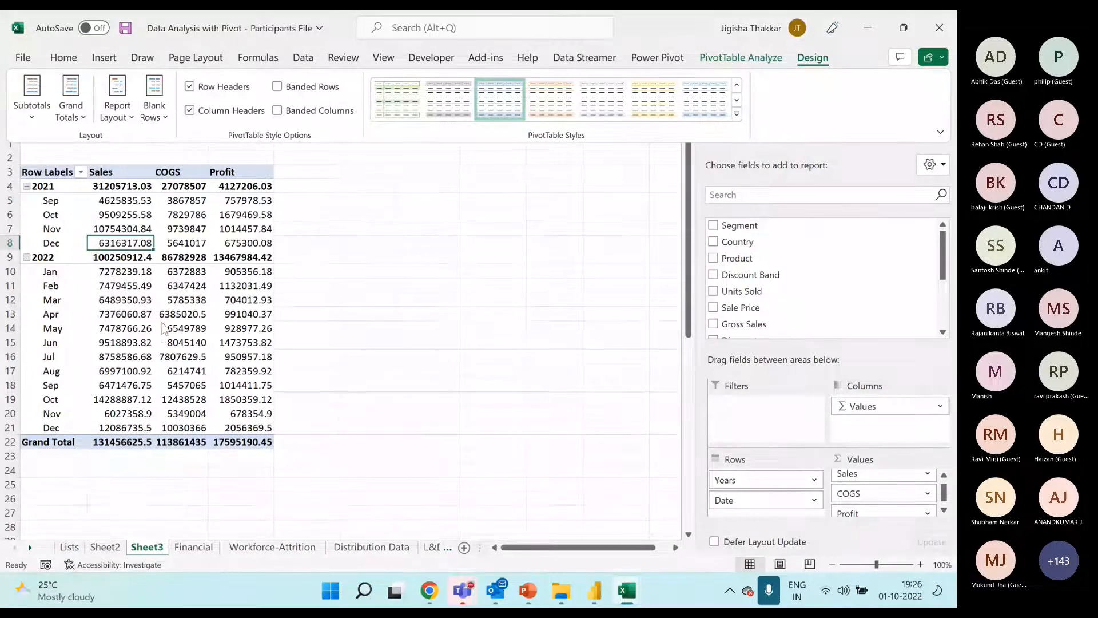
click(56, 180)
click(54, 173)
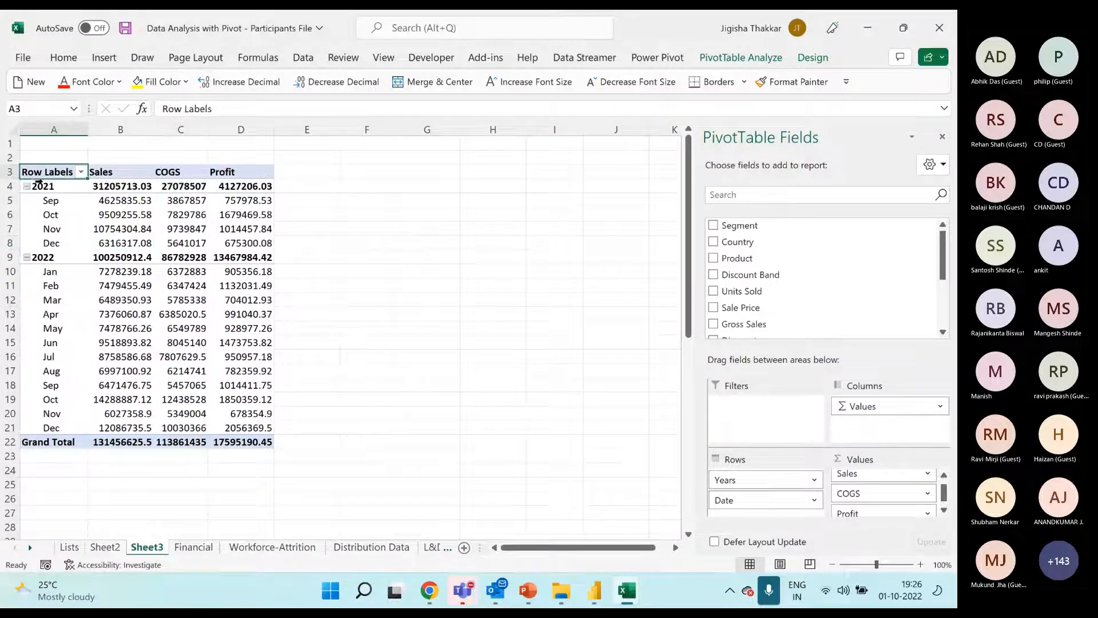
click(200, 230)
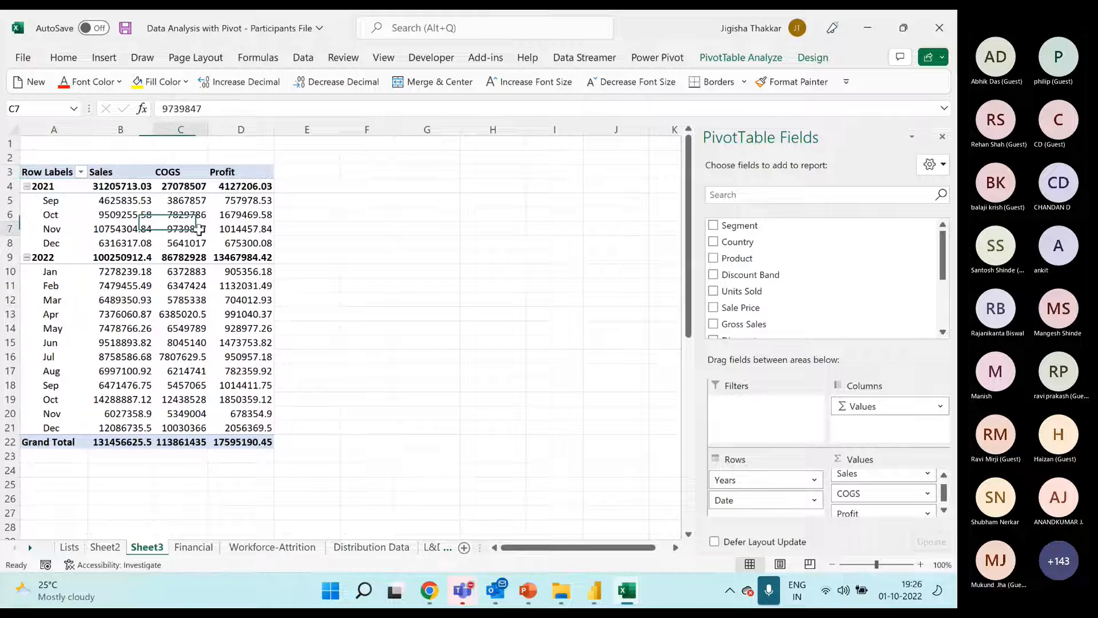
click(53, 174)
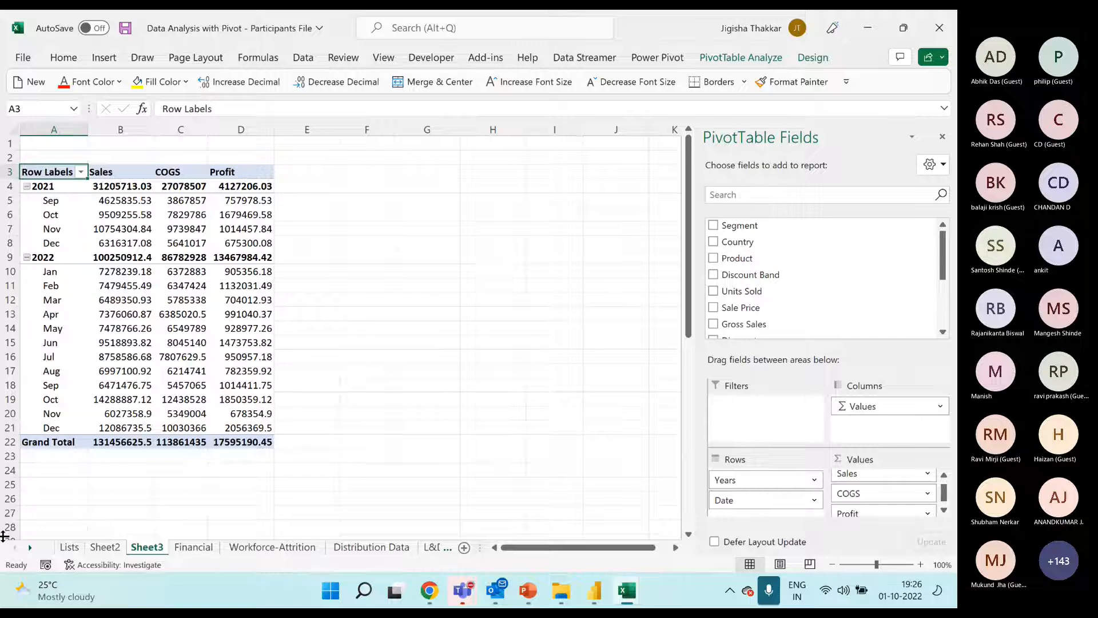
Show the pivot in Outline Form so Years and Date have separate columns
click(813, 57)
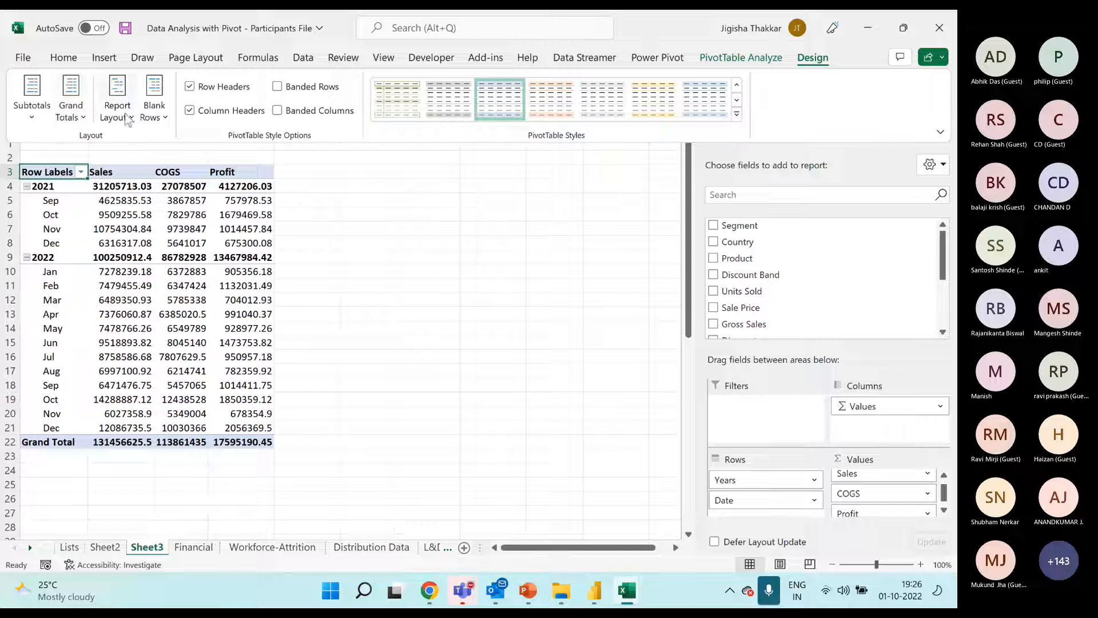
click(128, 119)
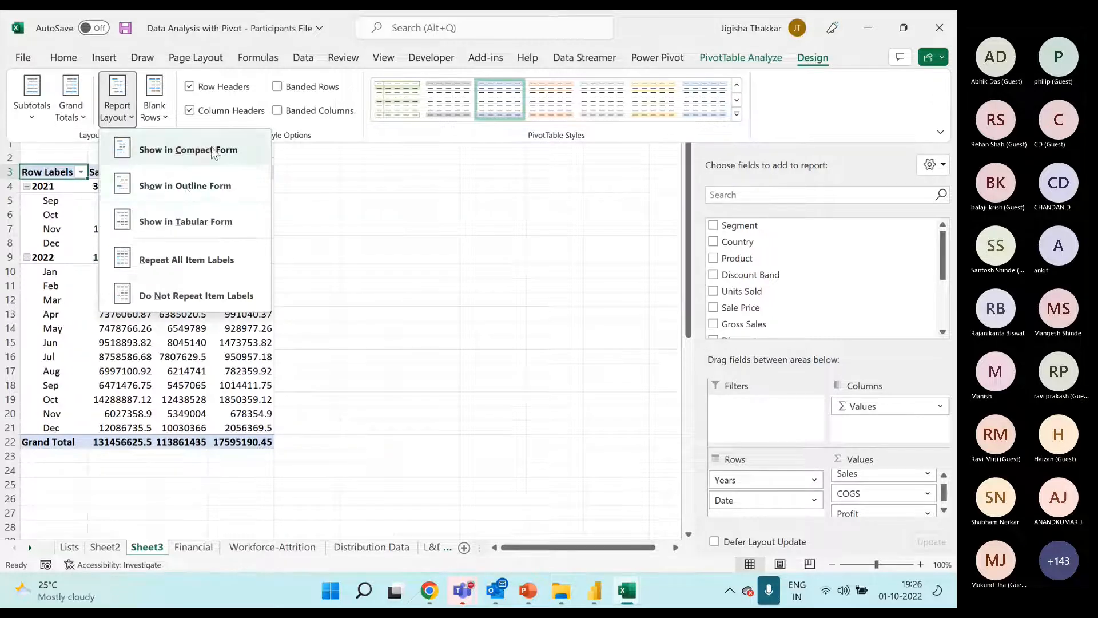
click(209, 191)
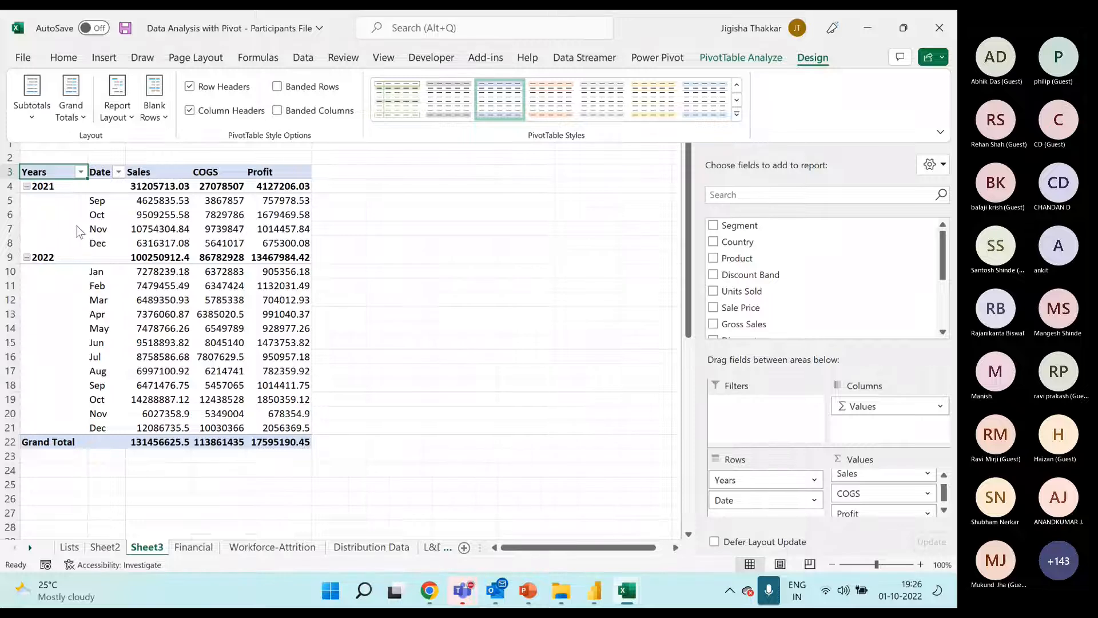
click(110, 220)
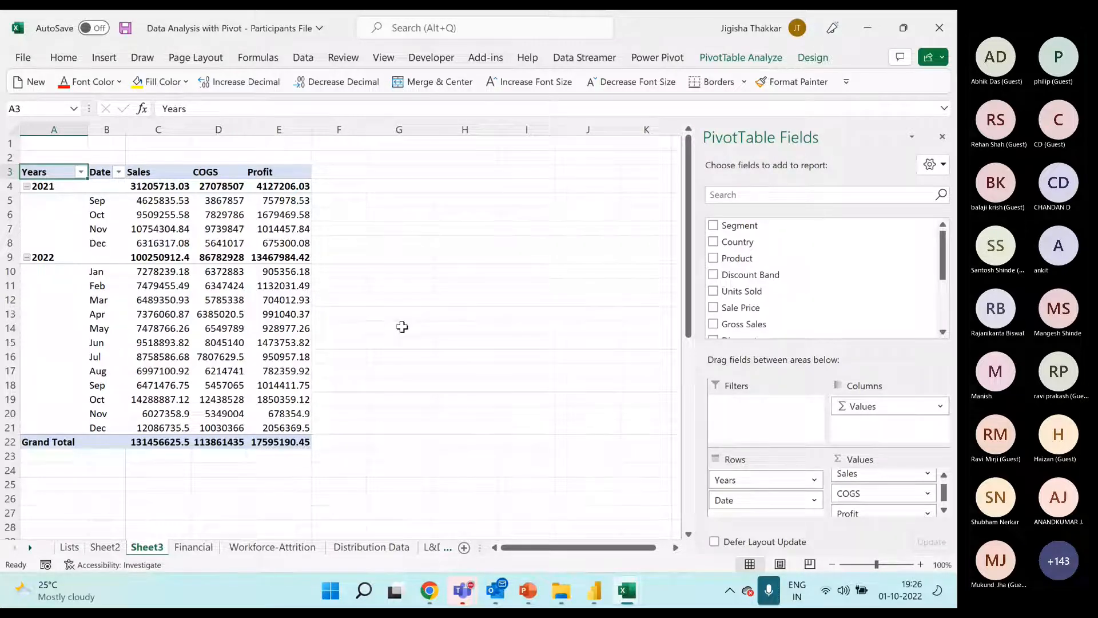
Try the Tabular Form report layout on the pivot and return it to Outline Form
click(813, 58)
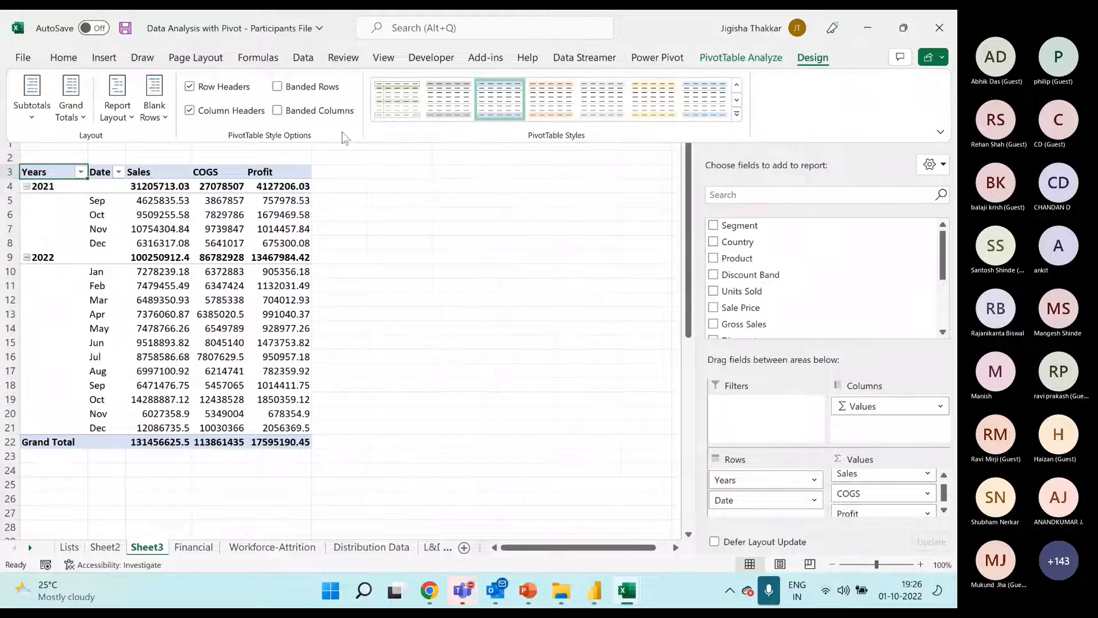
click(117, 108)
click(175, 226)
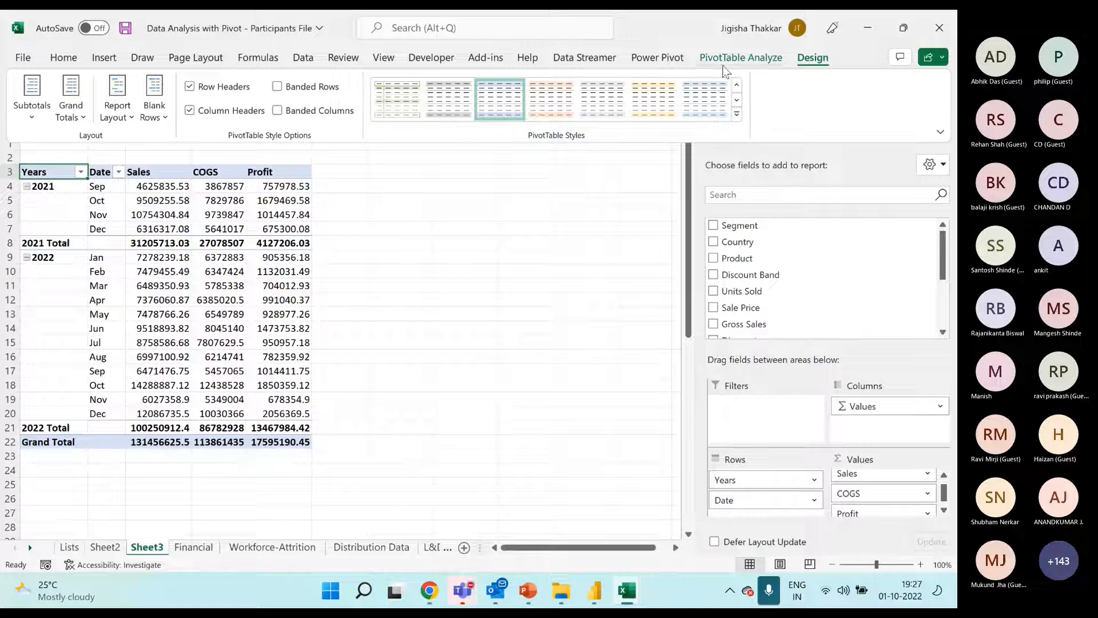
click(130, 114)
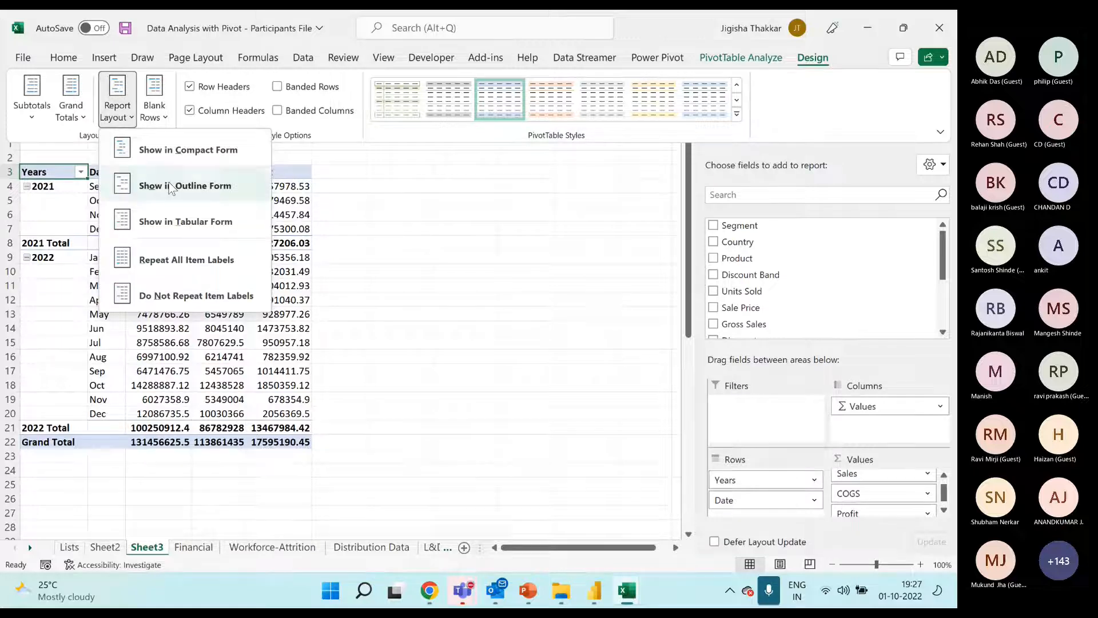
click(214, 187)
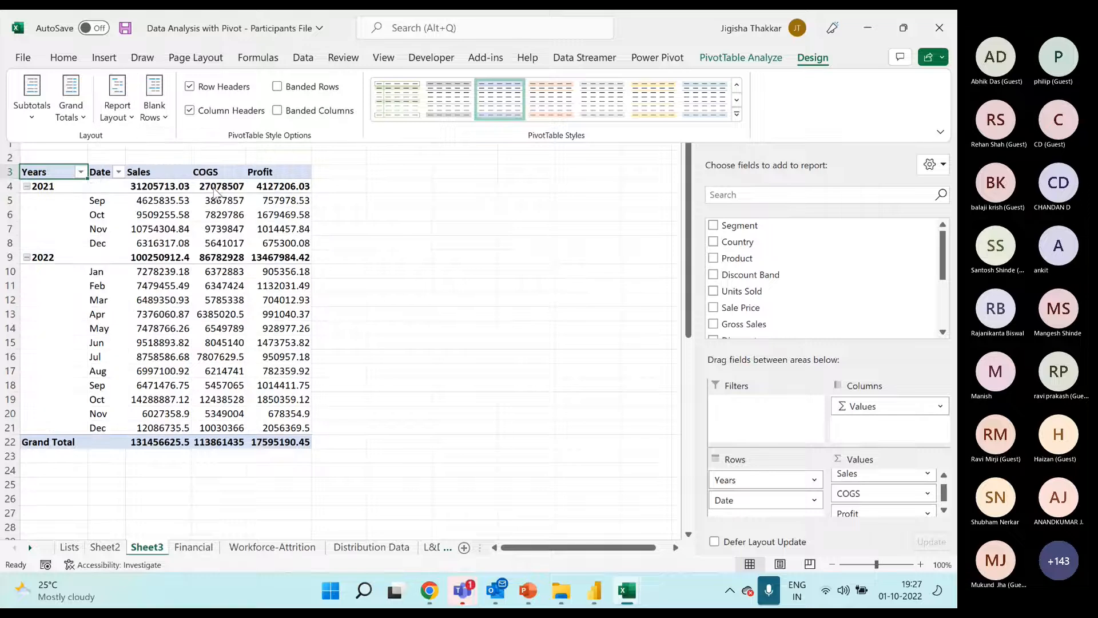
Switch the pivot's report layout to Compact Form and back to Outline Form for comparison
click(129, 118)
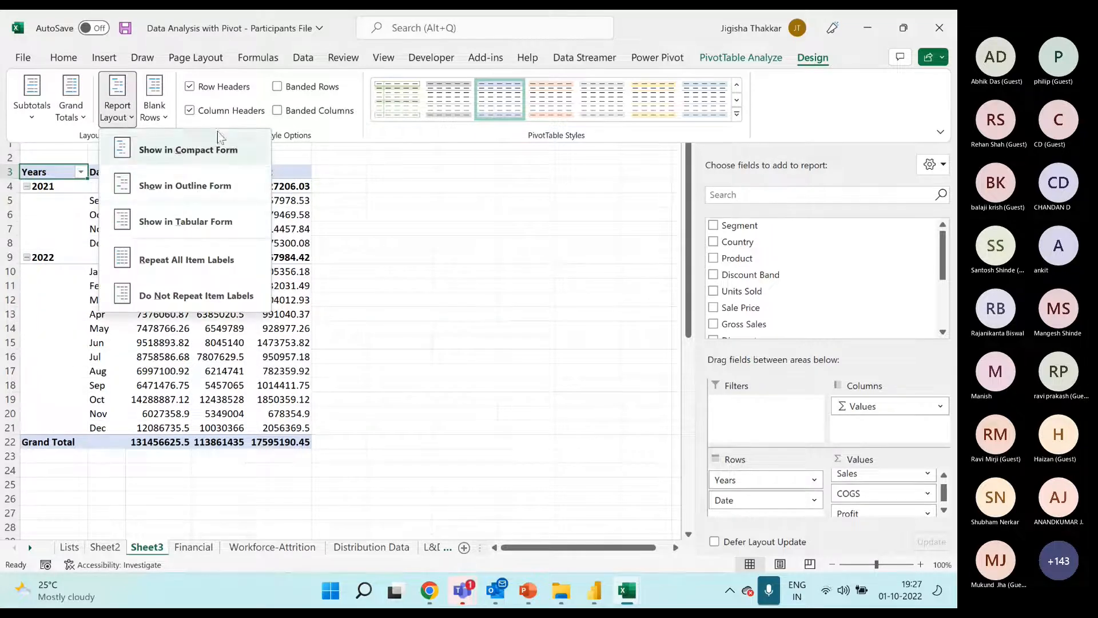
click(205, 153)
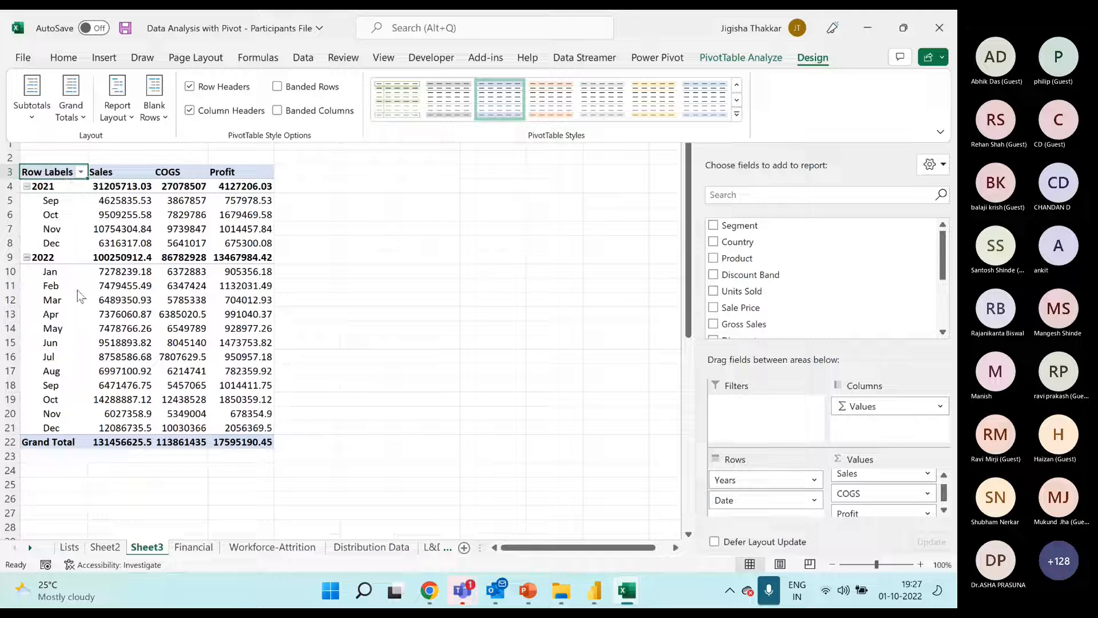
click(117, 103)
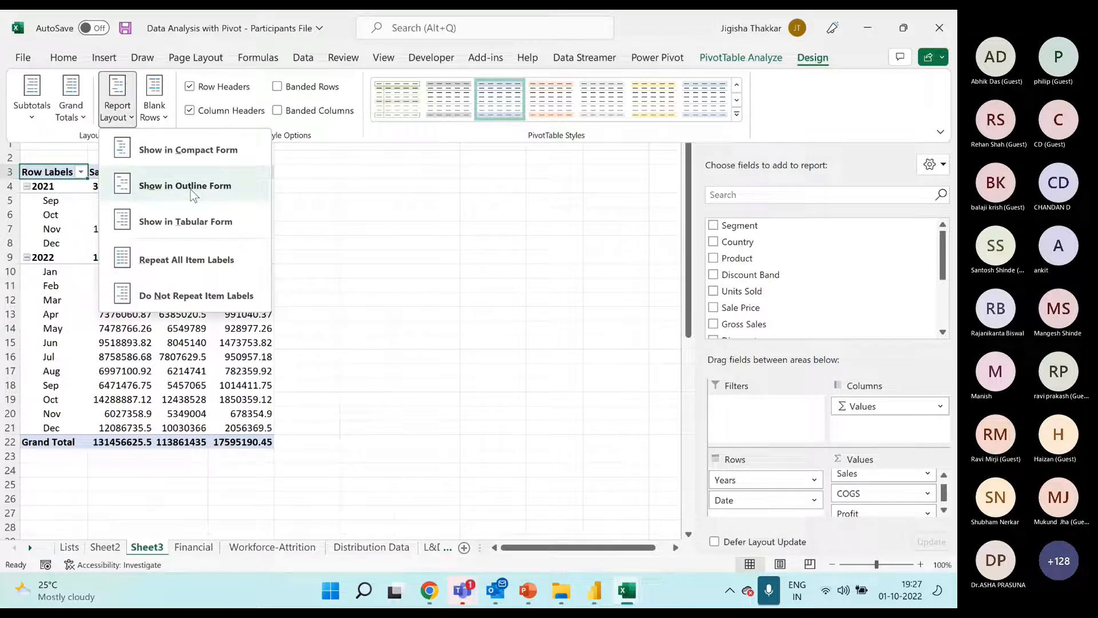
click(210, 189)
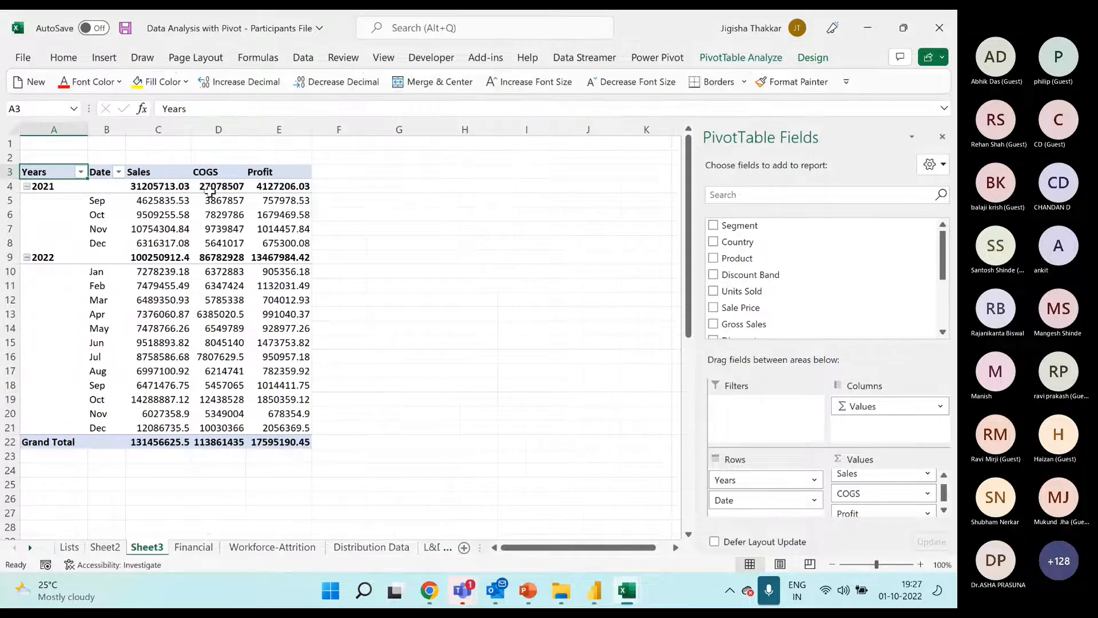
Try repeating all item labels in the pivot's Years column and return to Do Not Repeat Item Labels
click(804, 63)
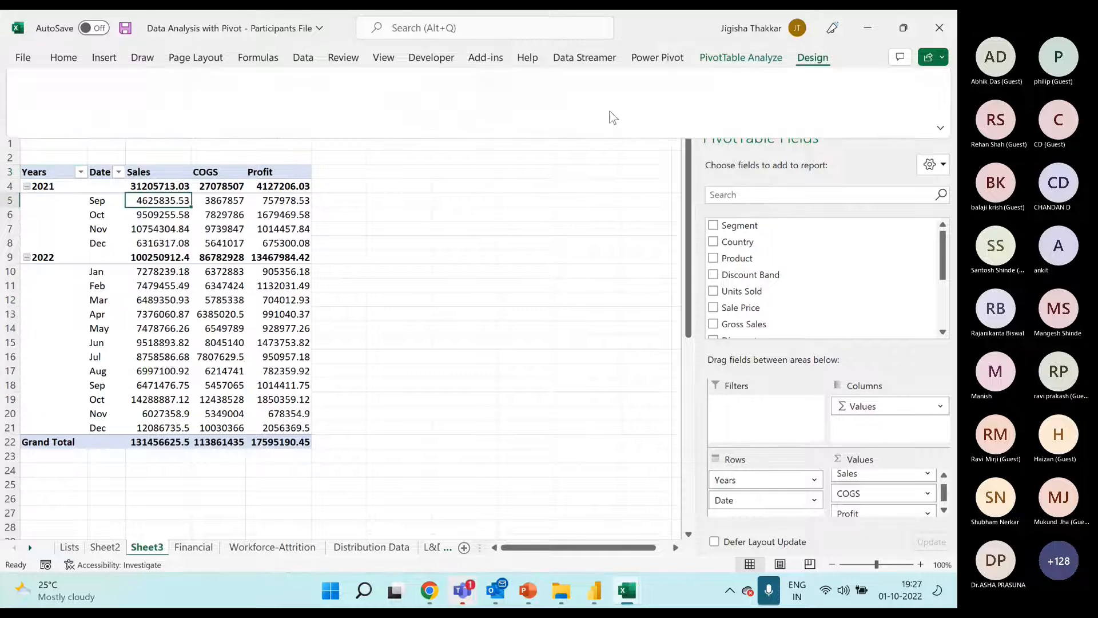
click(117, 114)
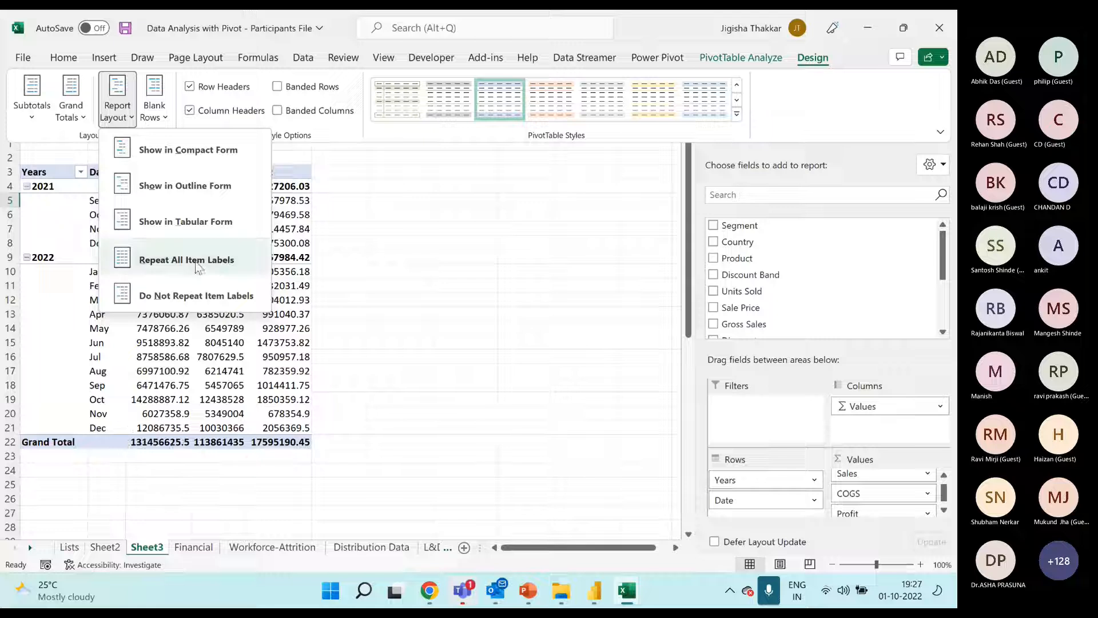
click(365, 228)
click(158, 220)
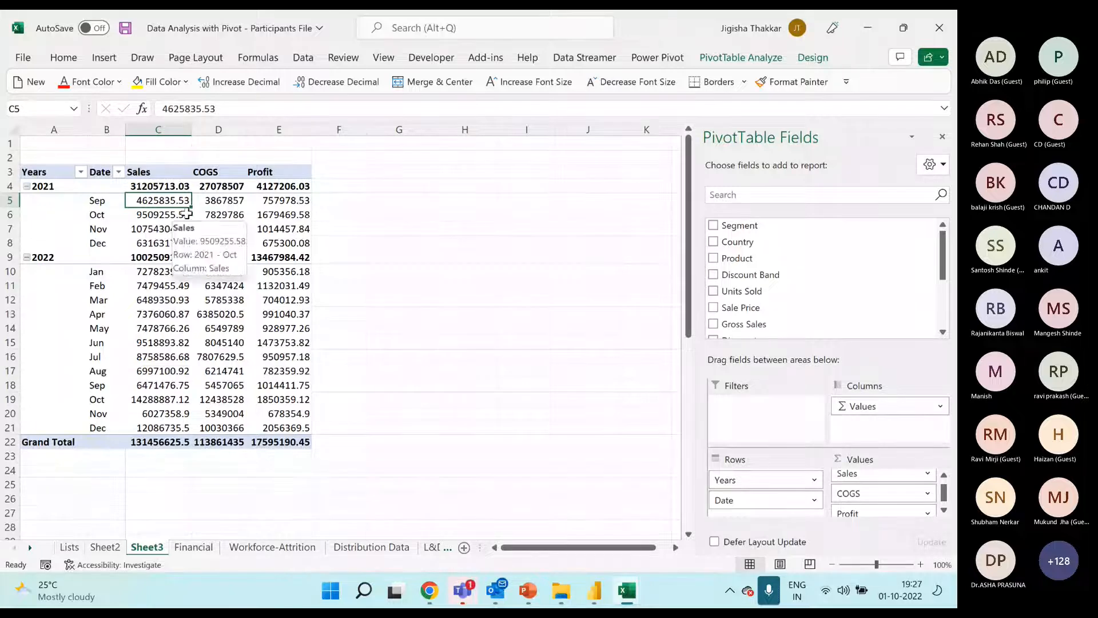
click(813, 57)
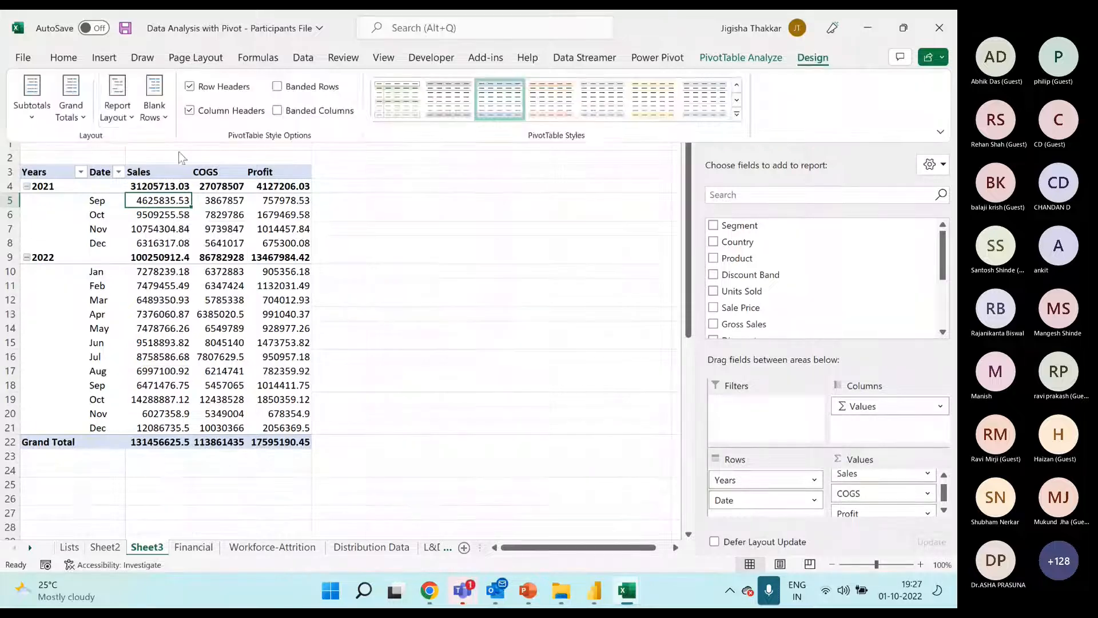
click(117, 101)
click(170, 261)
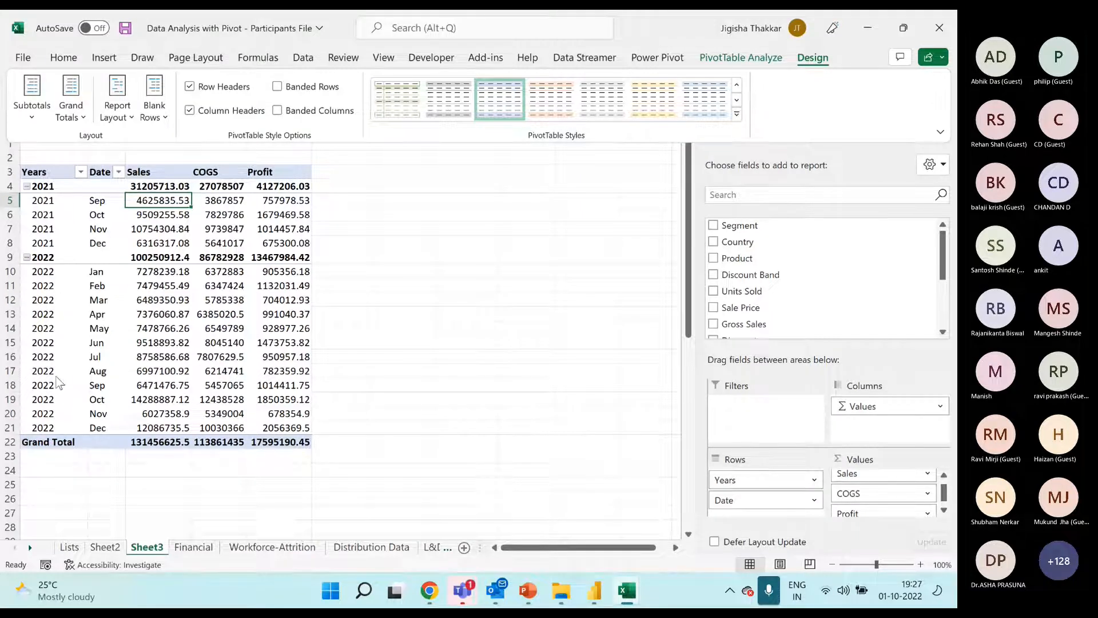
click(131, 117)
click(167, 304)
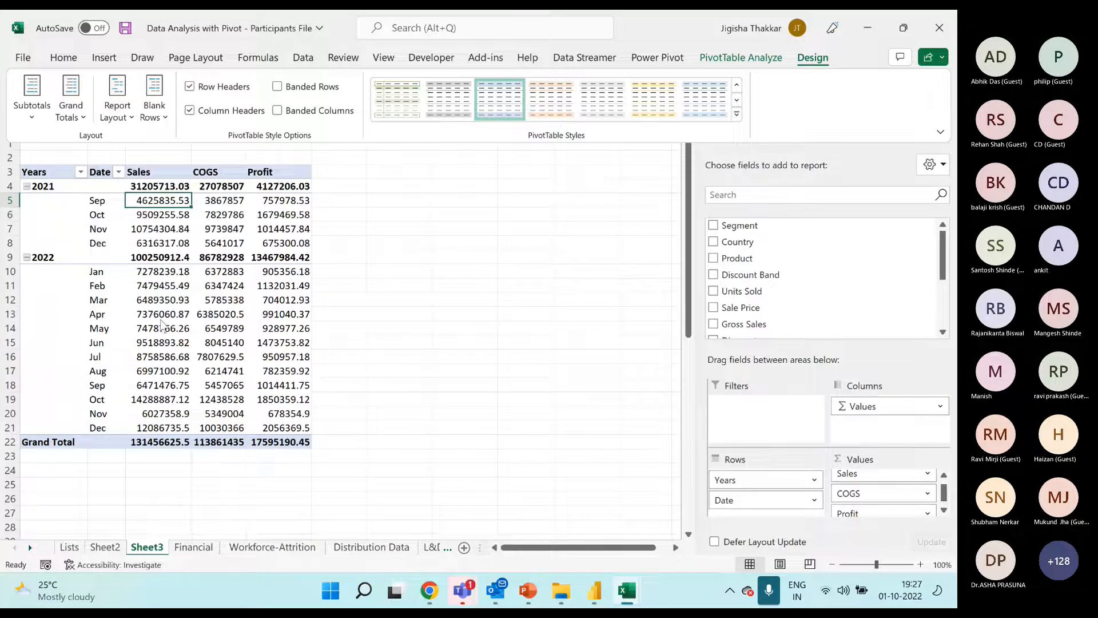
Try the Date field in the pivot's columns to inspect the row and column grand totals, and return it to the rows below Years
mouse_move(162, 324)
click(71, 109)
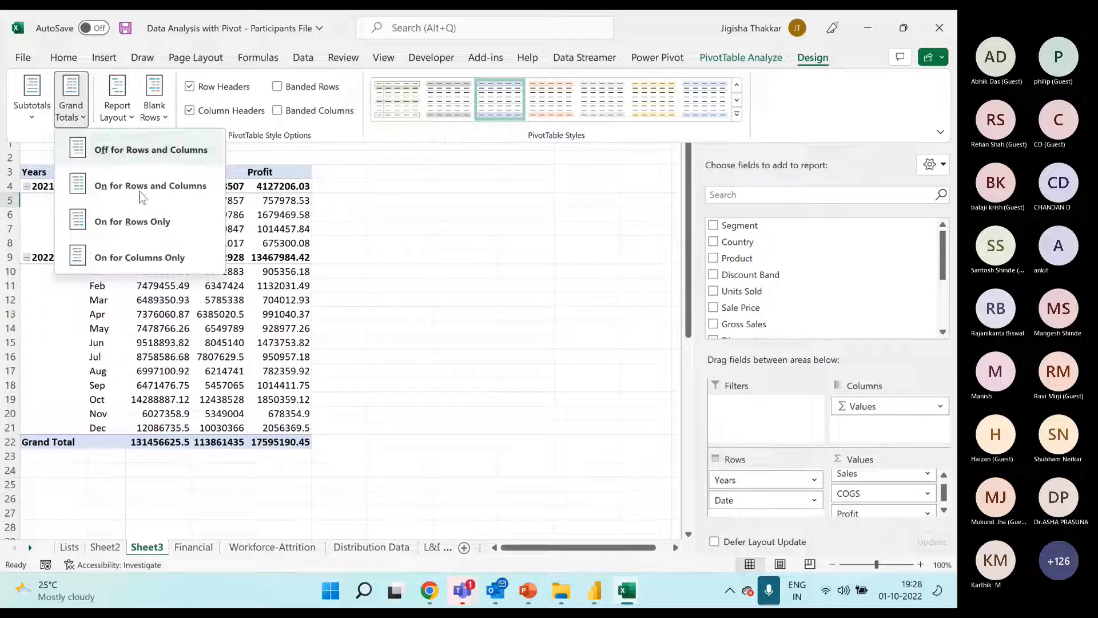
click(233, 332)
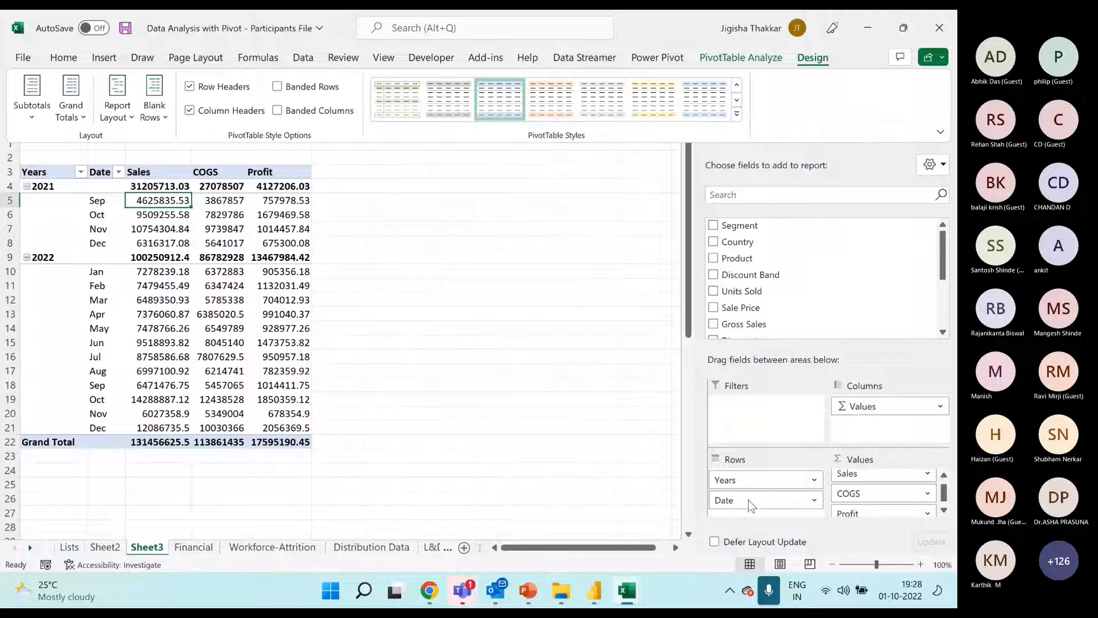
drag(748, 499, 864, 423)
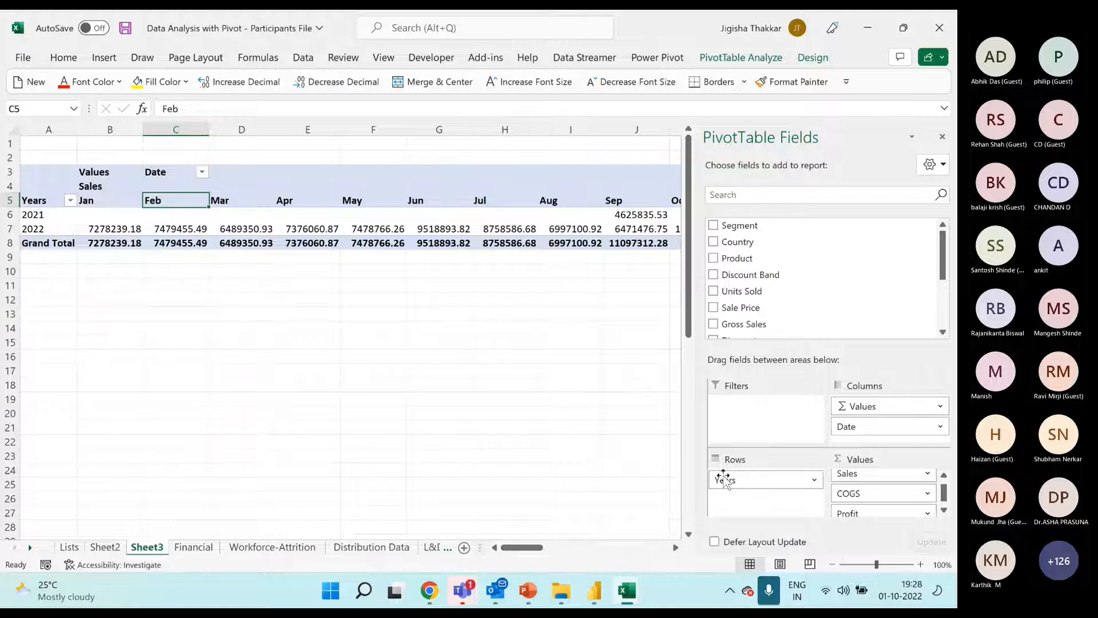
drag(521, 547, 647, 544)
drag(535, 187, 638, 247)
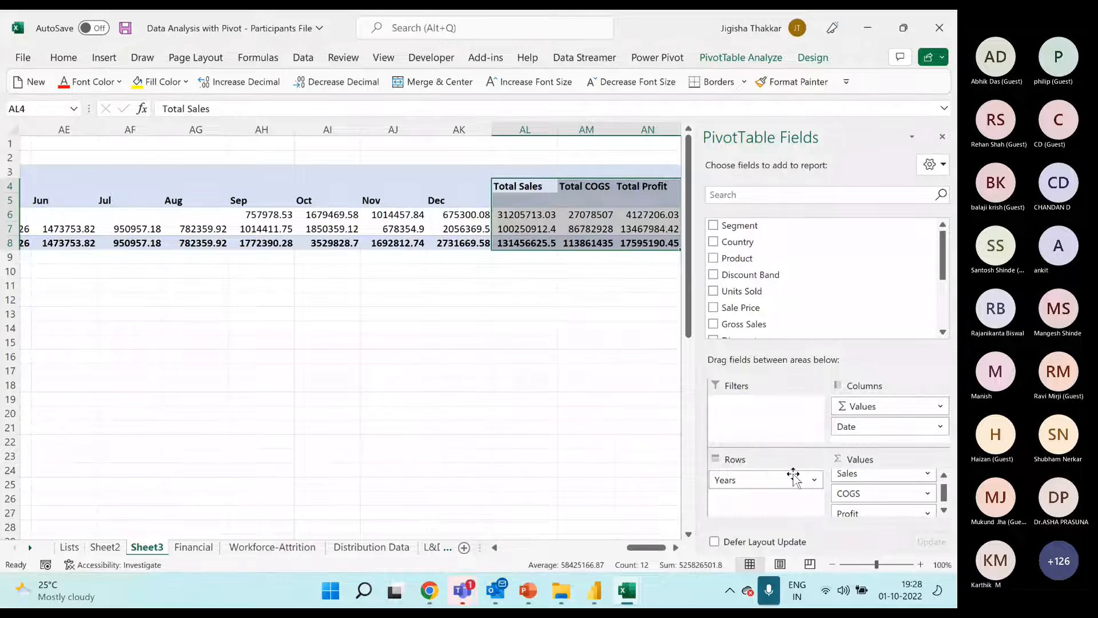
drag(793, 475, 767, 493)
drag(635, 547, 499, 547)
drag(155, 441, 277, 439)
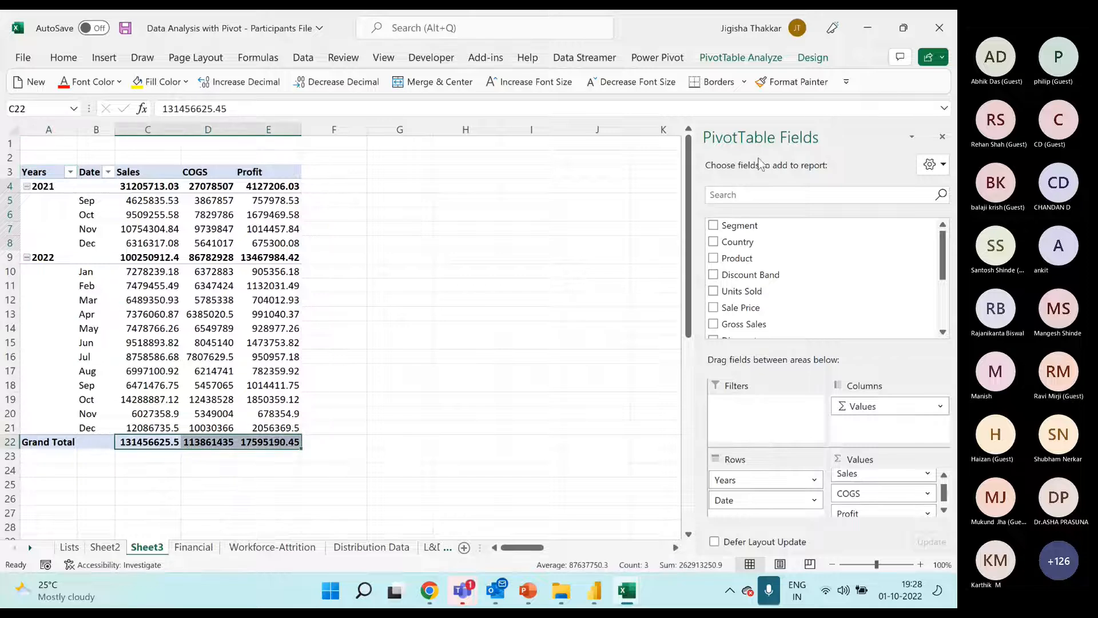
Turn the pivot's grand totals off for rows and columns
click(812, 58)
click(71, 100)
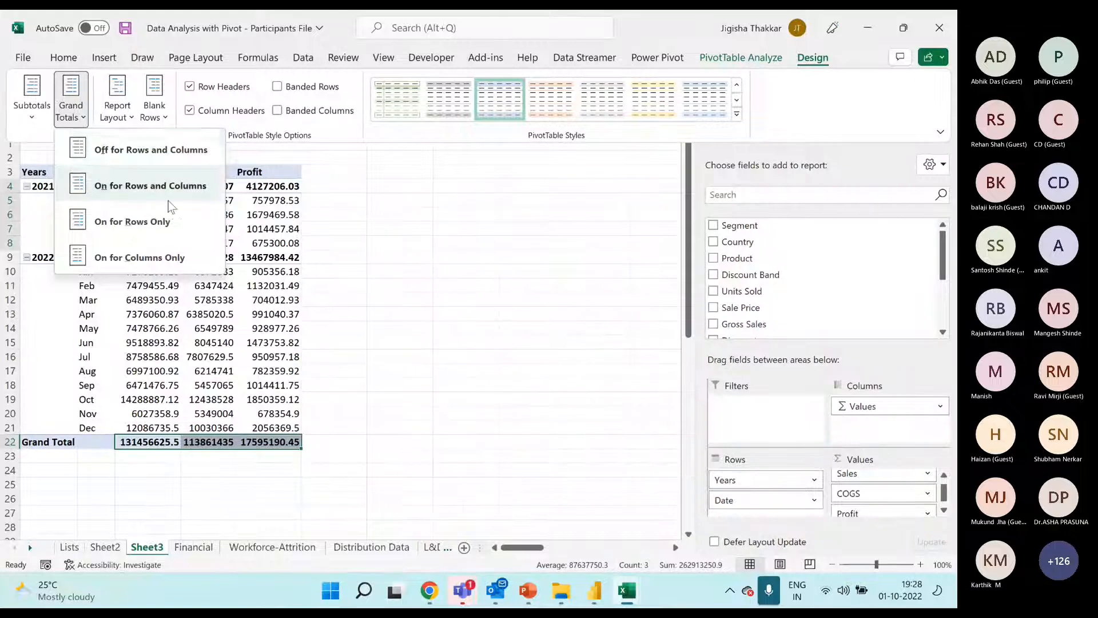
click(149, 154)
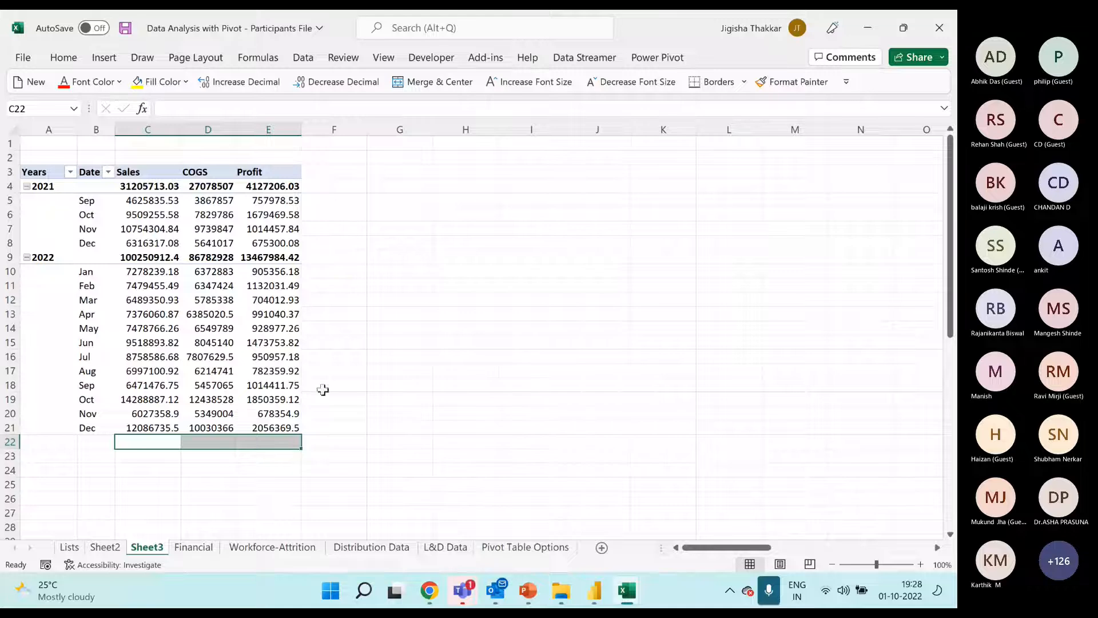
Highlight the 2021 and 2022 subtotals and try the pivot without subtotals
click(212, 272)
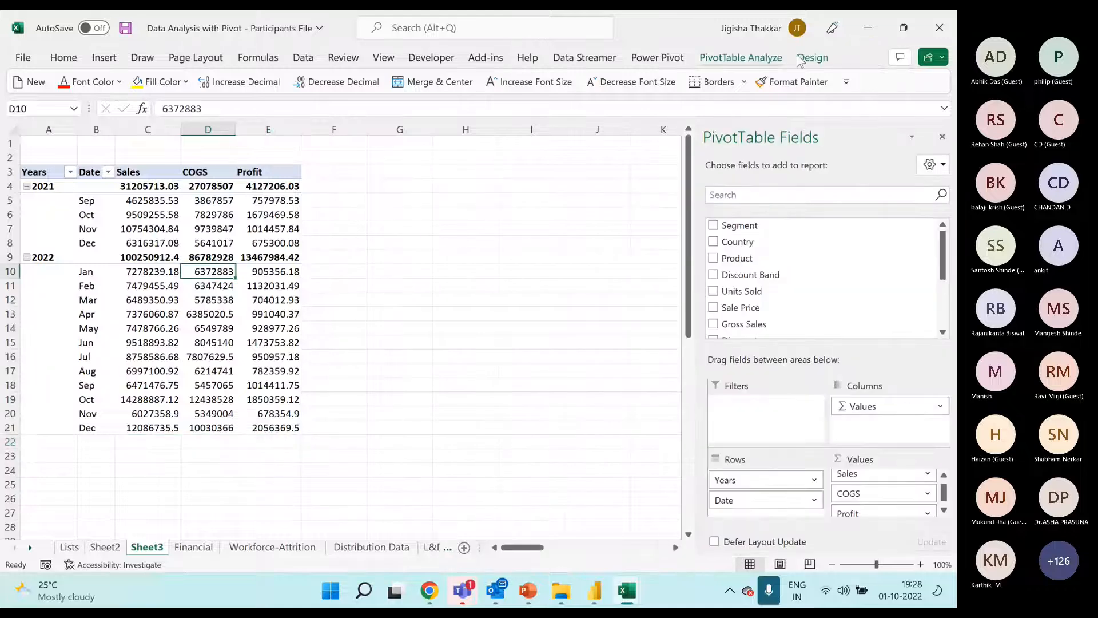
click(811, 58)
click(32, 108)
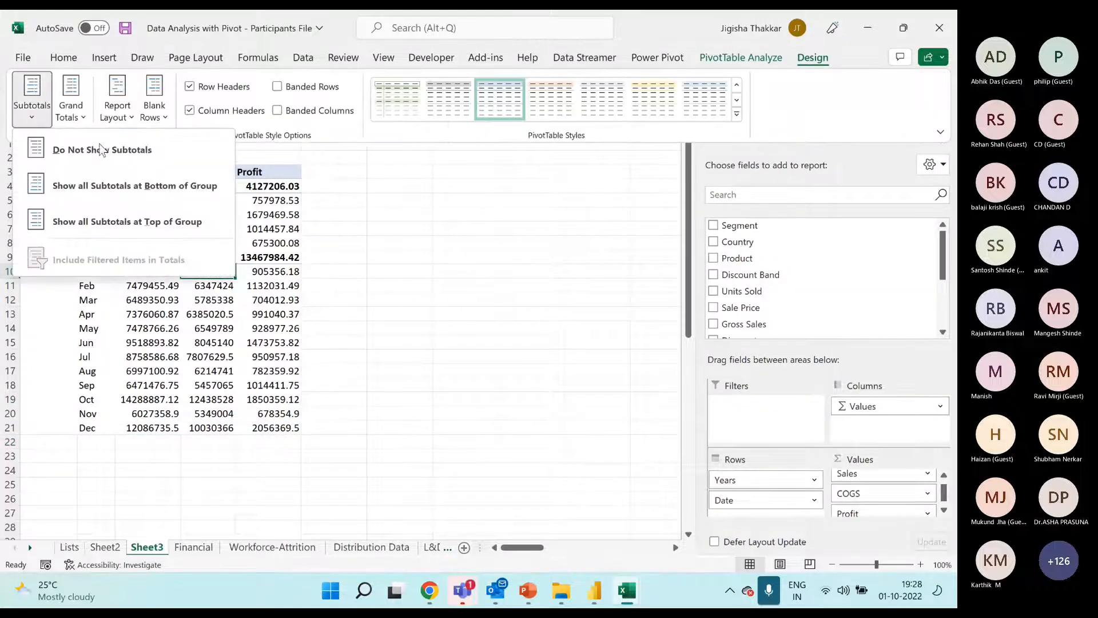
click(280, 291)
click(60, 188)
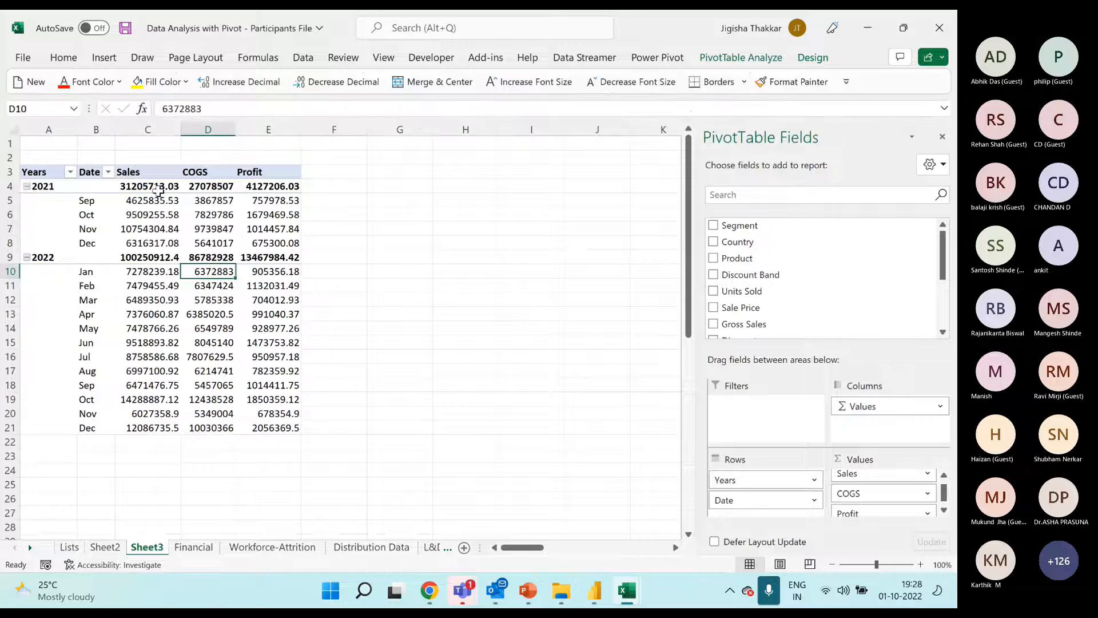
drag(159, 191, 293, 189)
drag(161, 257, 292, 255)
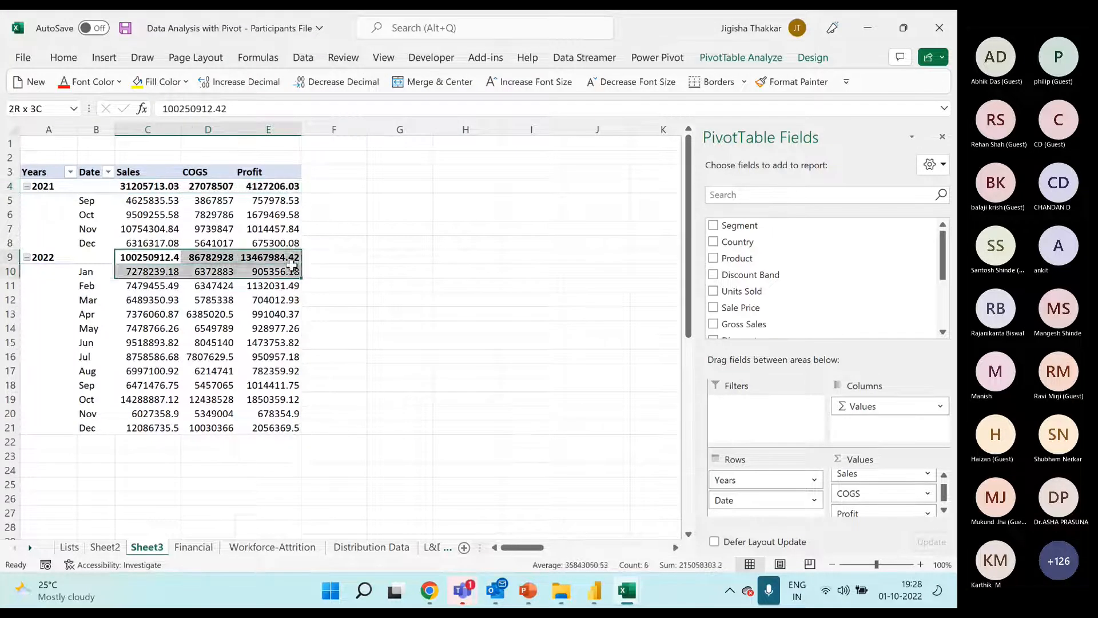
click(257, 312)
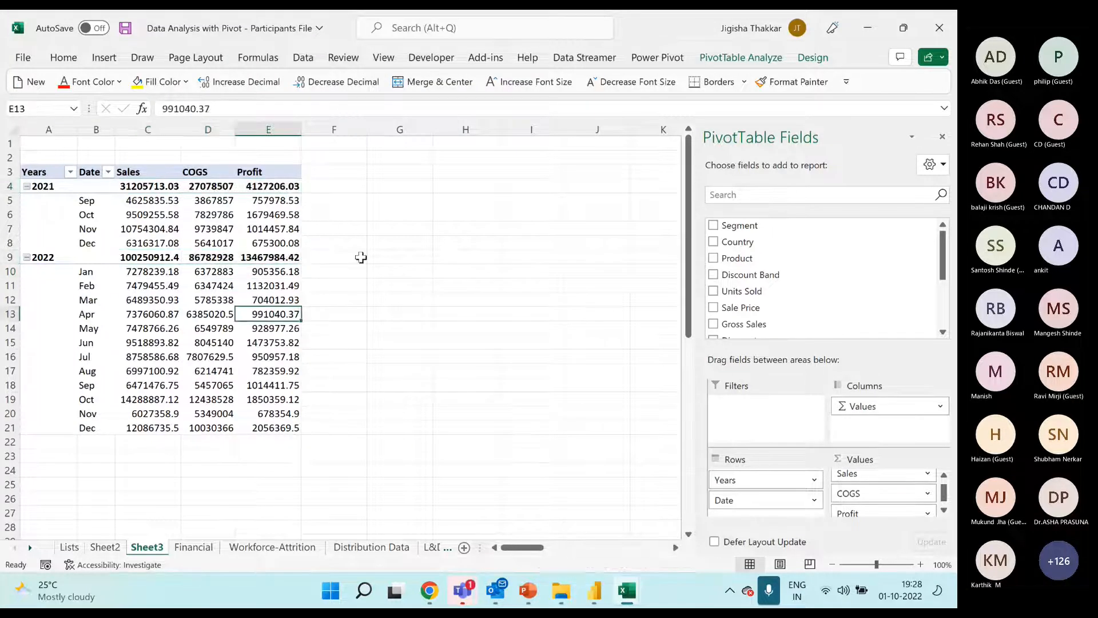
click(813, 58)
click(33, 108)
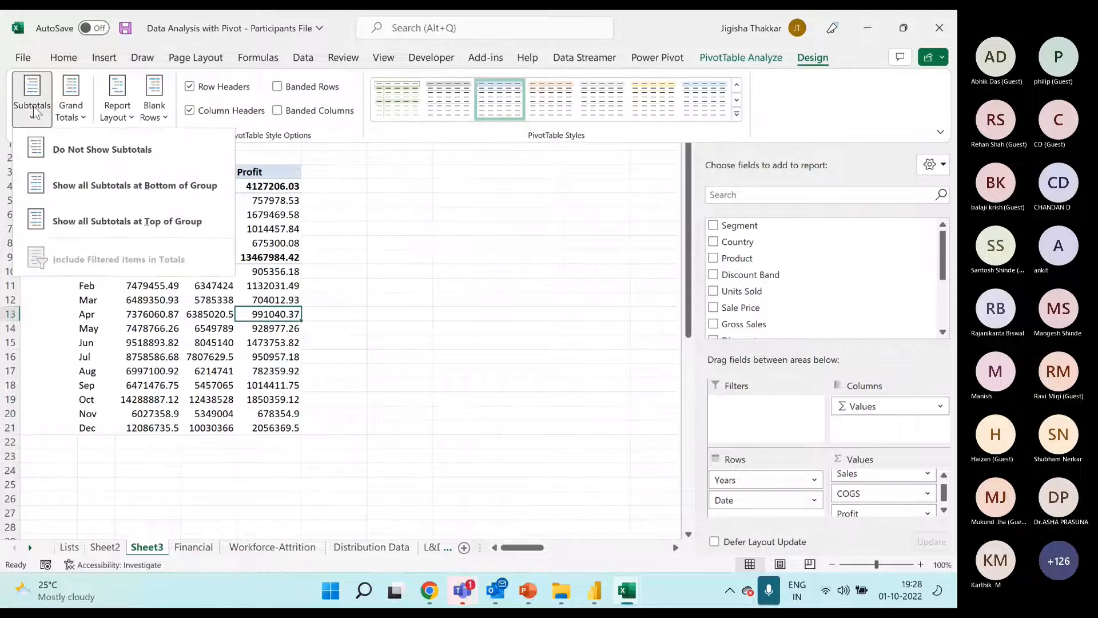
click(79, 166)
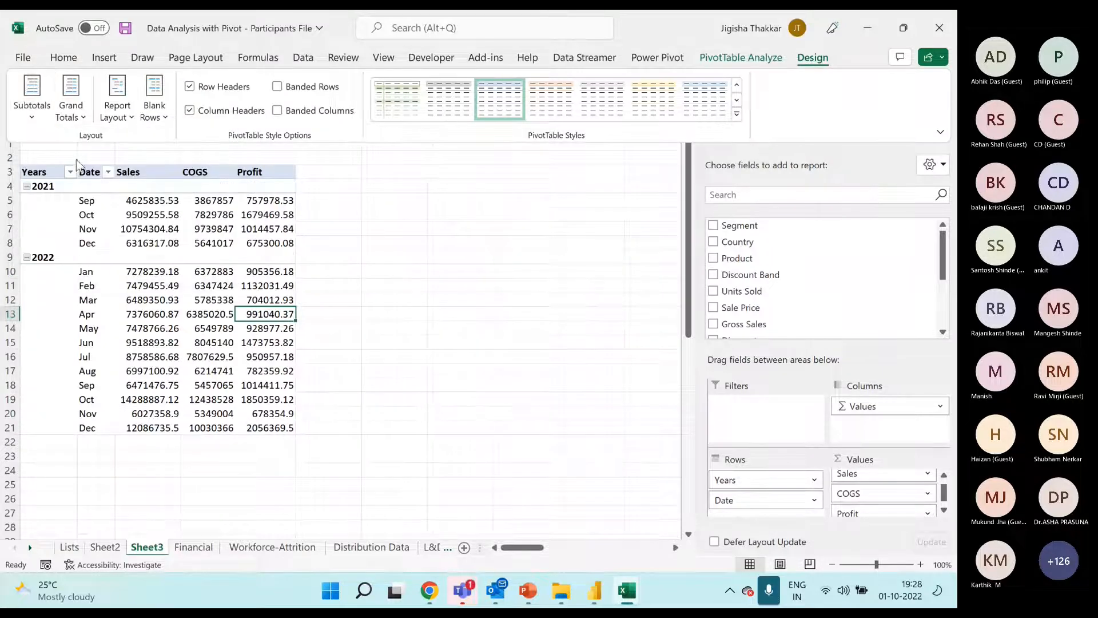
Try showing all subtotals at the bottom of each group and return them to the top of the group
click(42, 117)
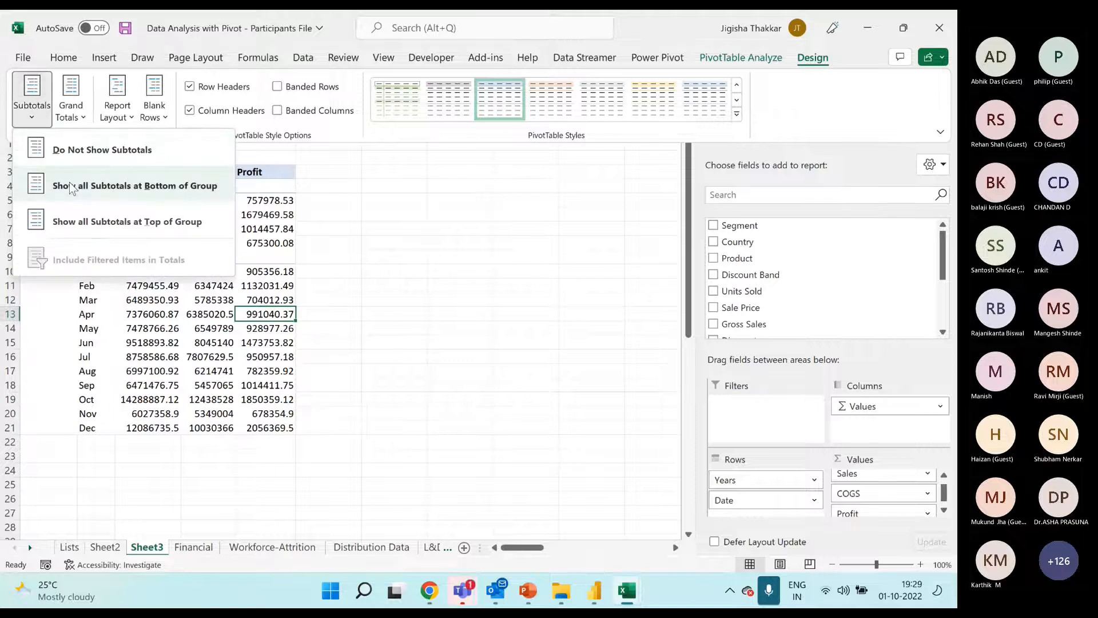
click(72, 189)
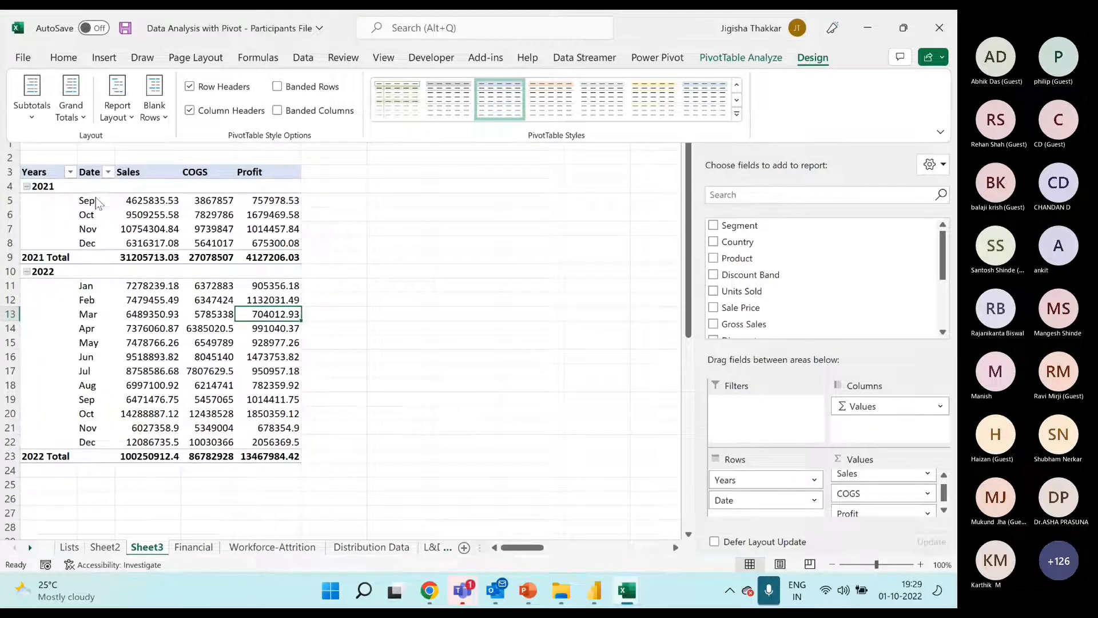
click(32, 111)
click(95, 222)
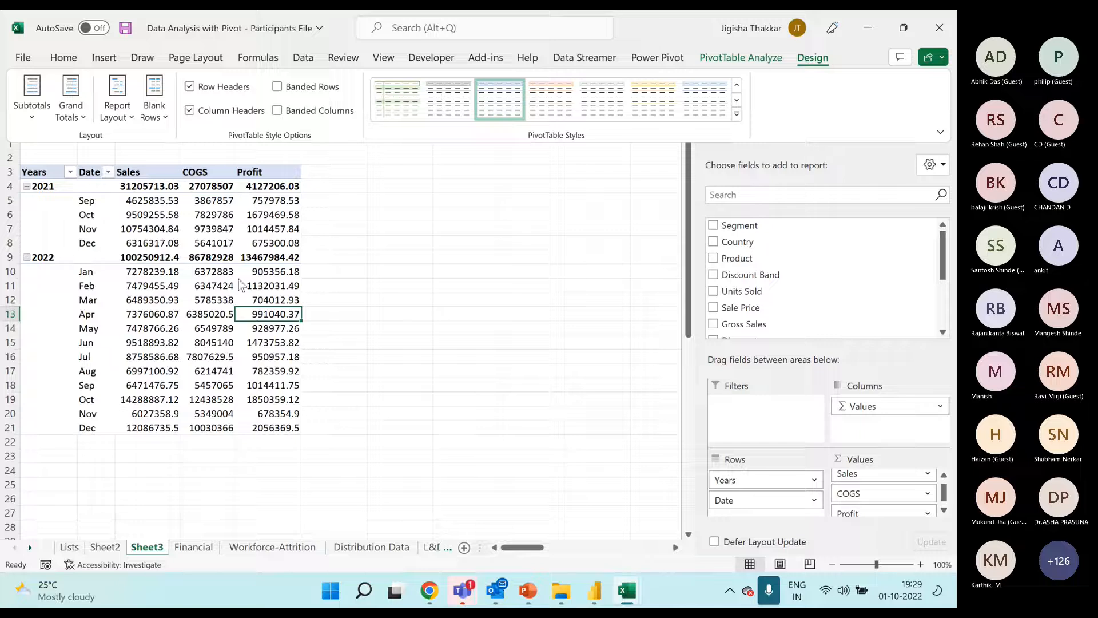
click(32, 114)
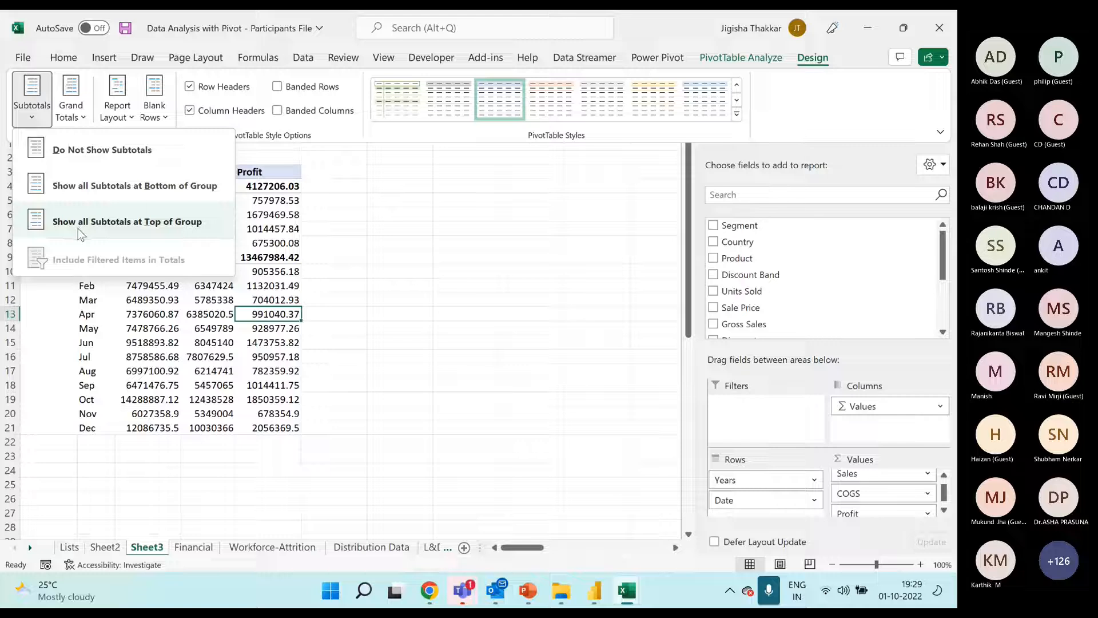
click(225, 374)
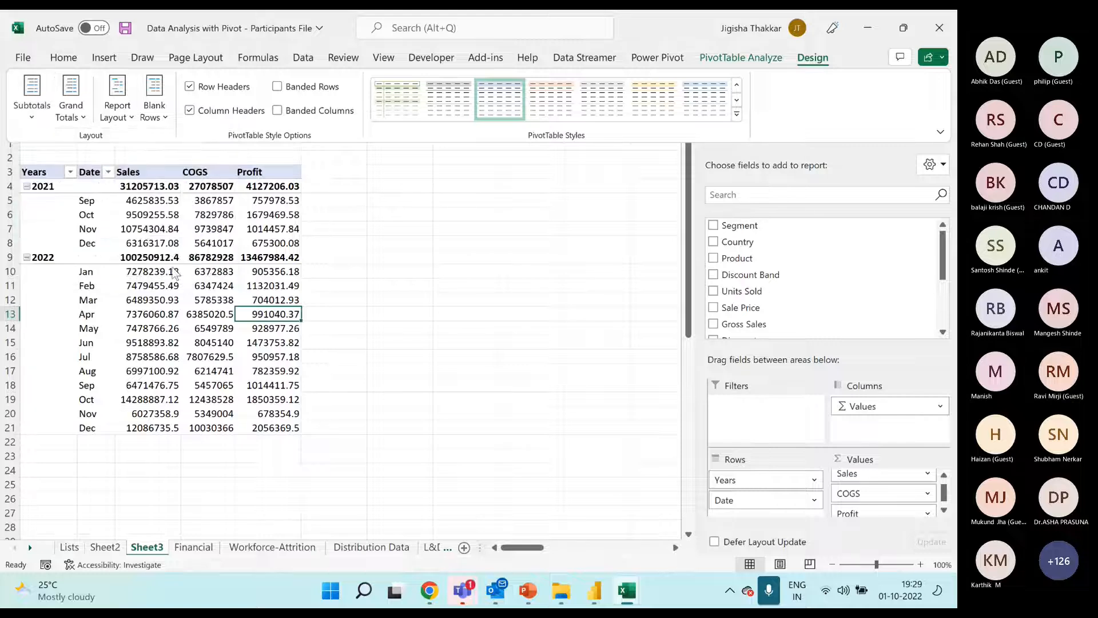
Try a blank line after each item in the pivot, highlight the inserted row, and remove the blank lines
click(154, 119)
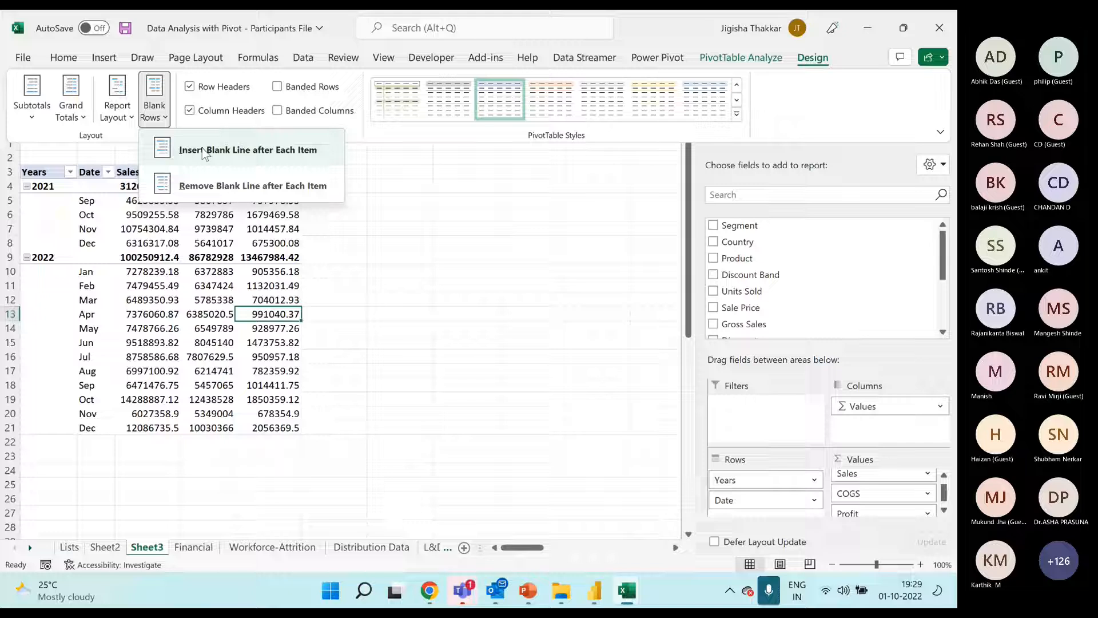
click(257, 160)
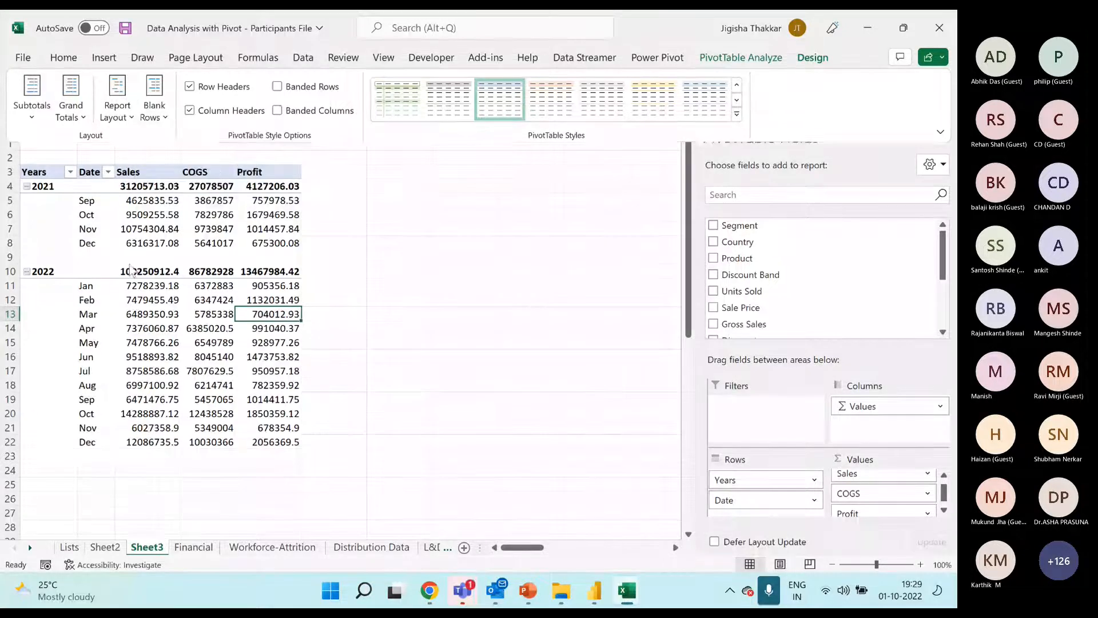
drag(108, 258, 290, 257)
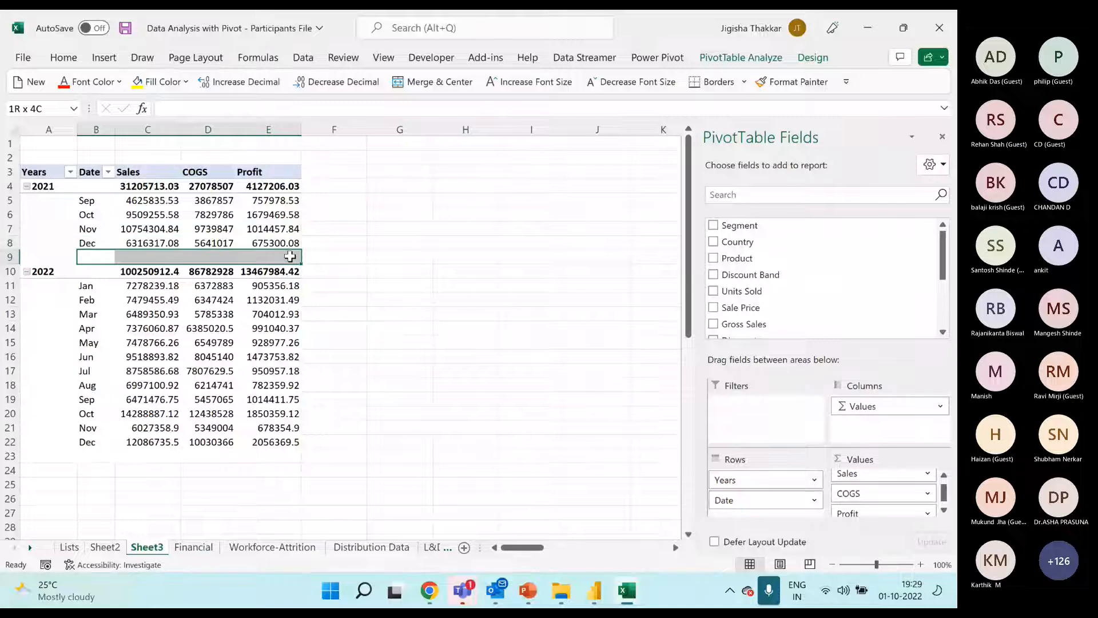
click(230, 296)
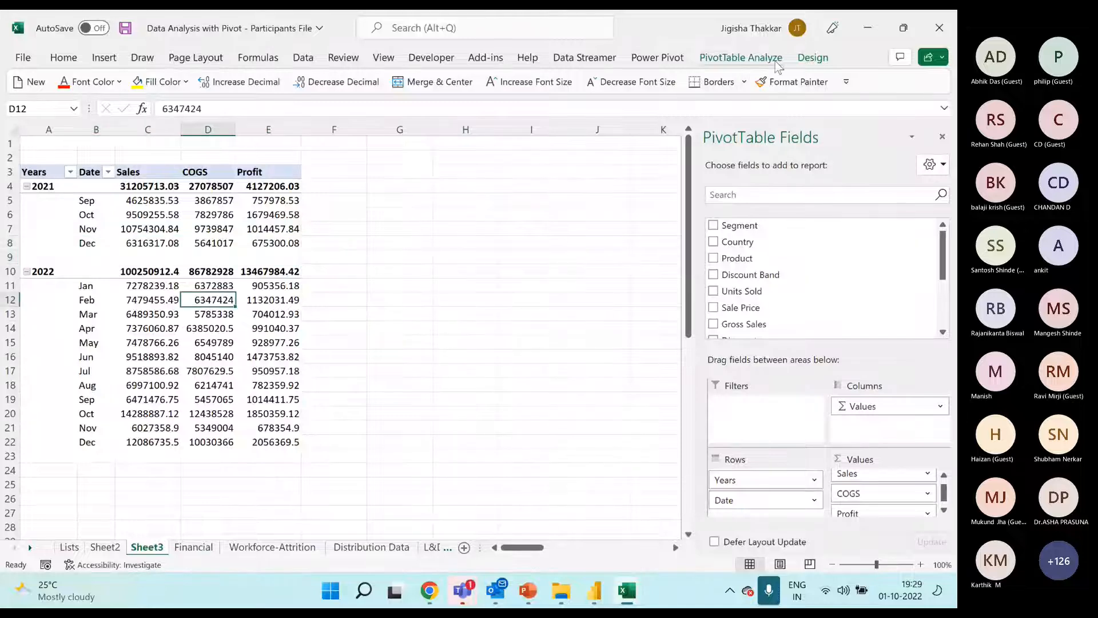
click(807, 59)
click(153, 100)
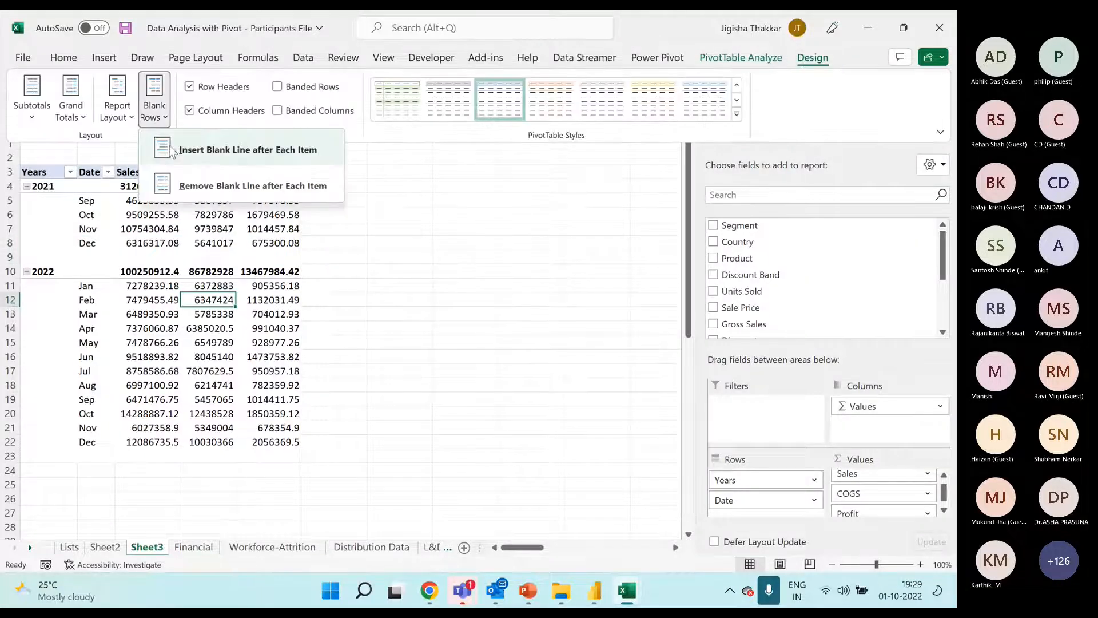
click(197, 186)
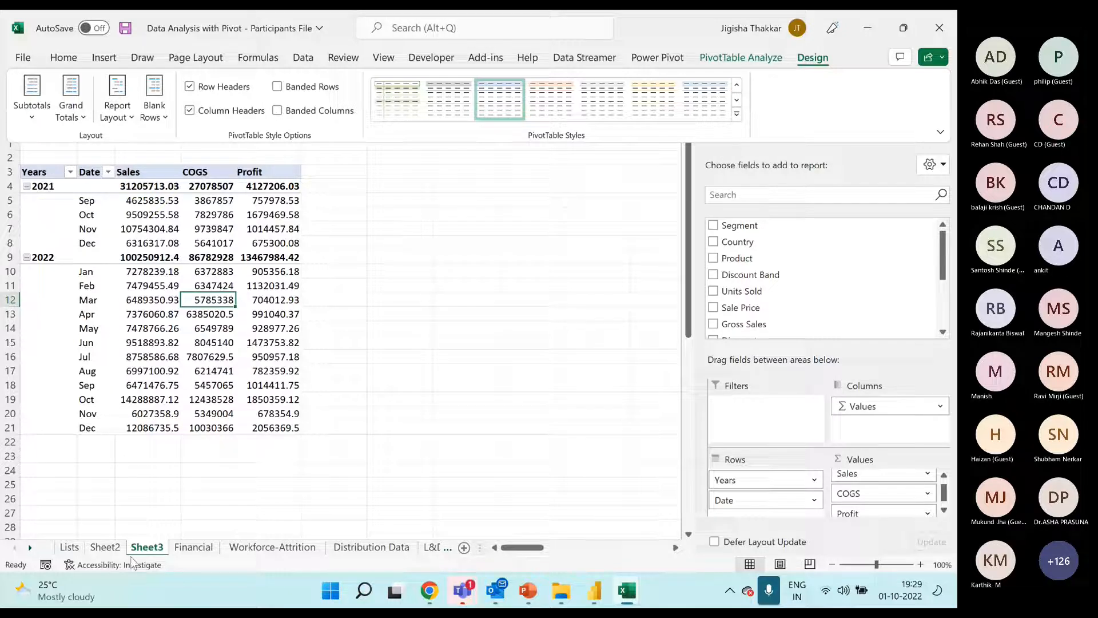
click(135, 182)
drag(135, 186, 270, 428)
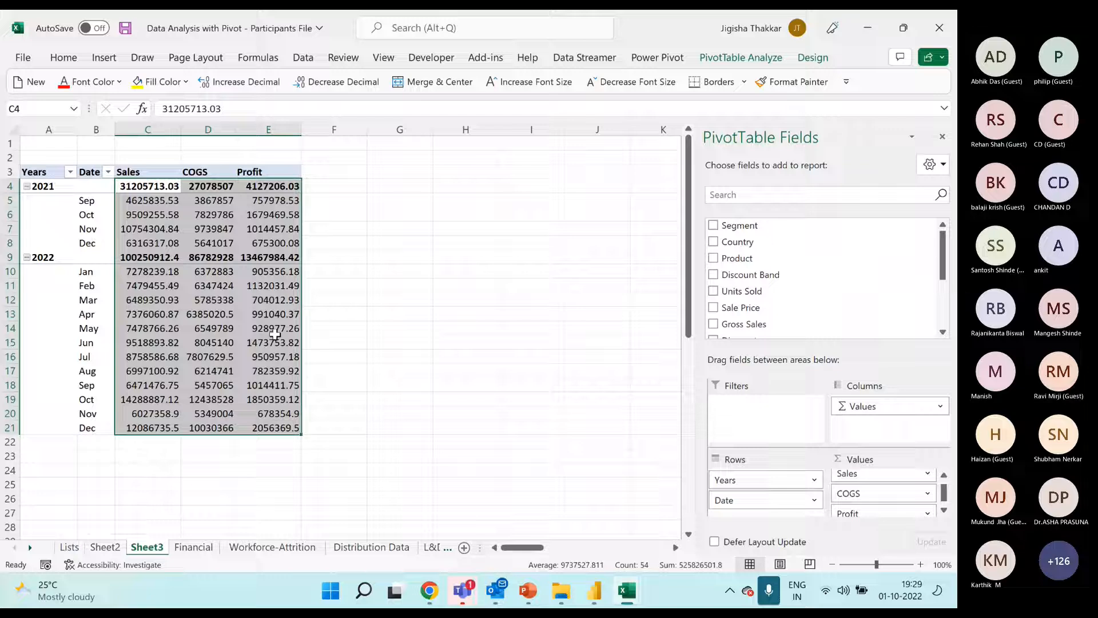
mouse_move(268, 337)
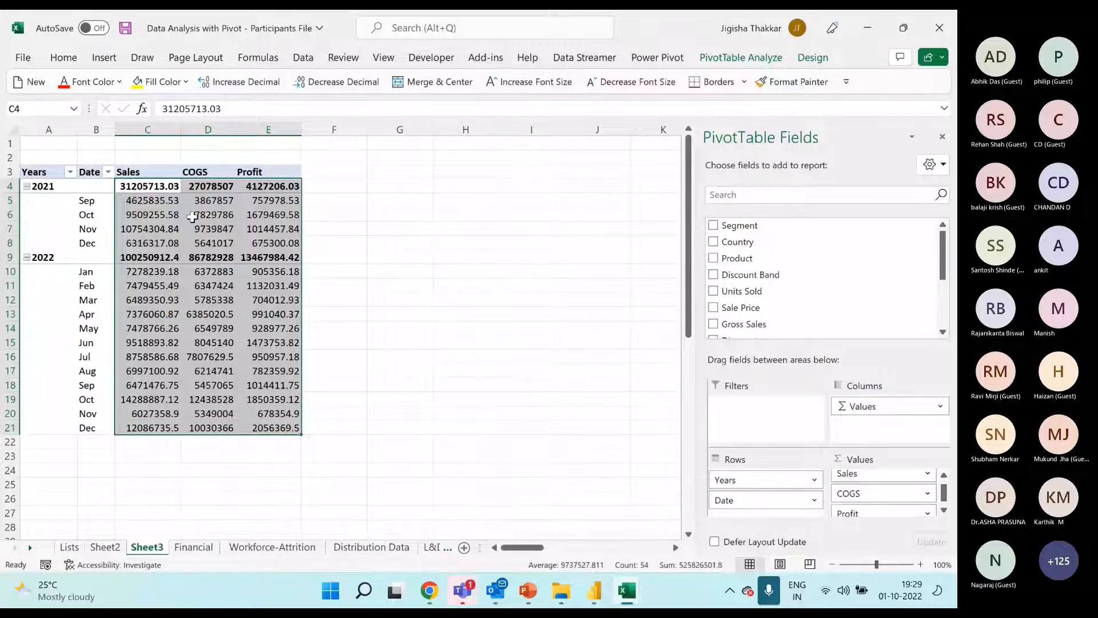
click(63, 57)
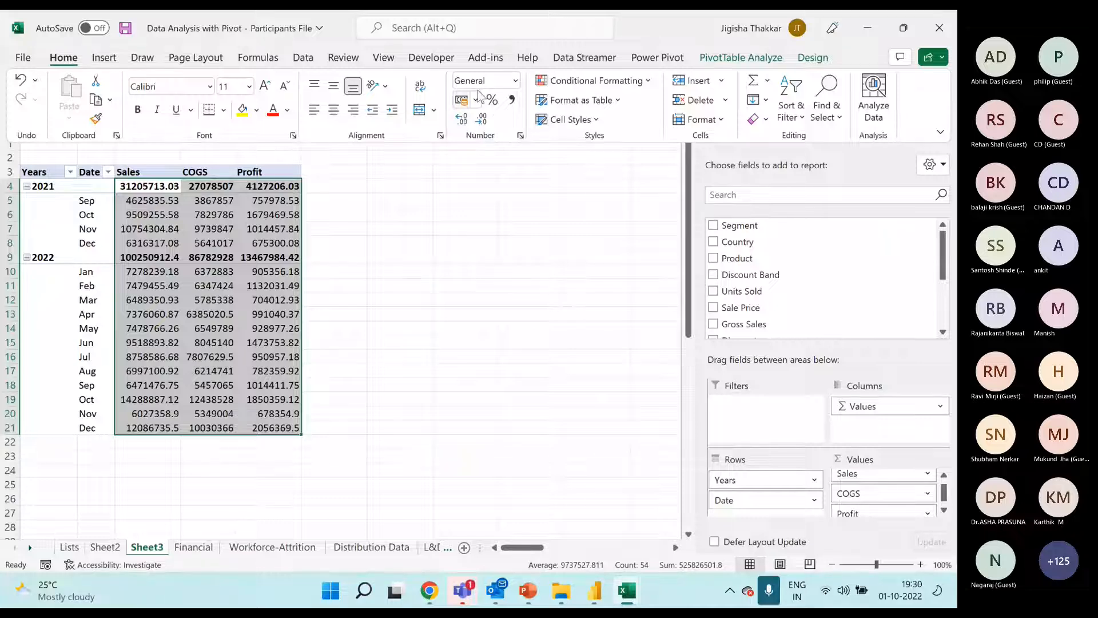
click(521, 136)
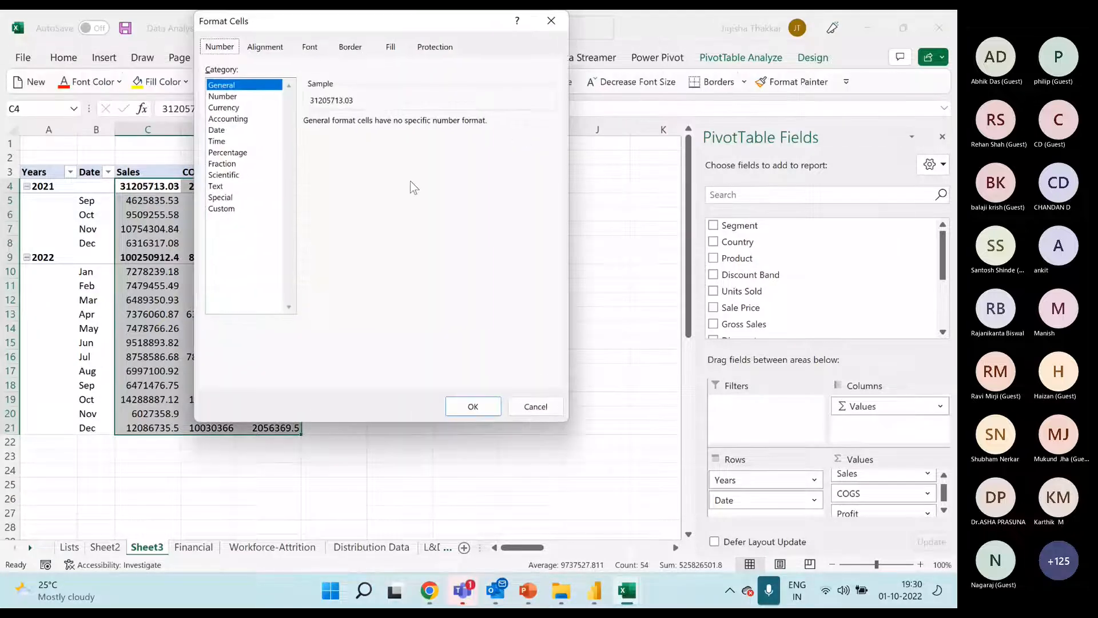
click(223, 96)
click(224, 108)
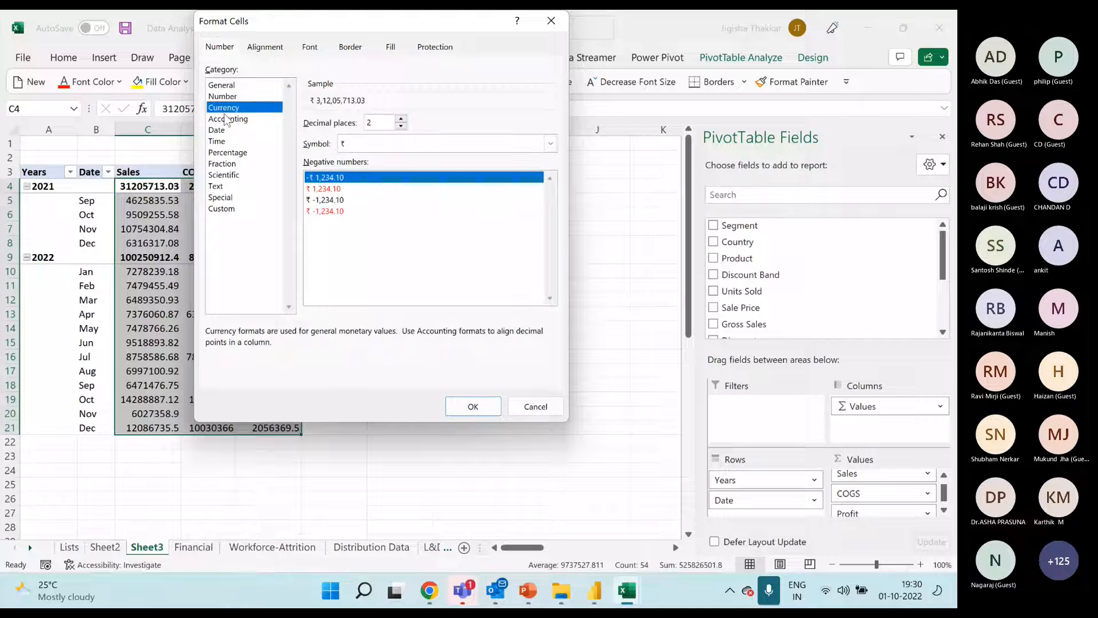
click(227, 118)
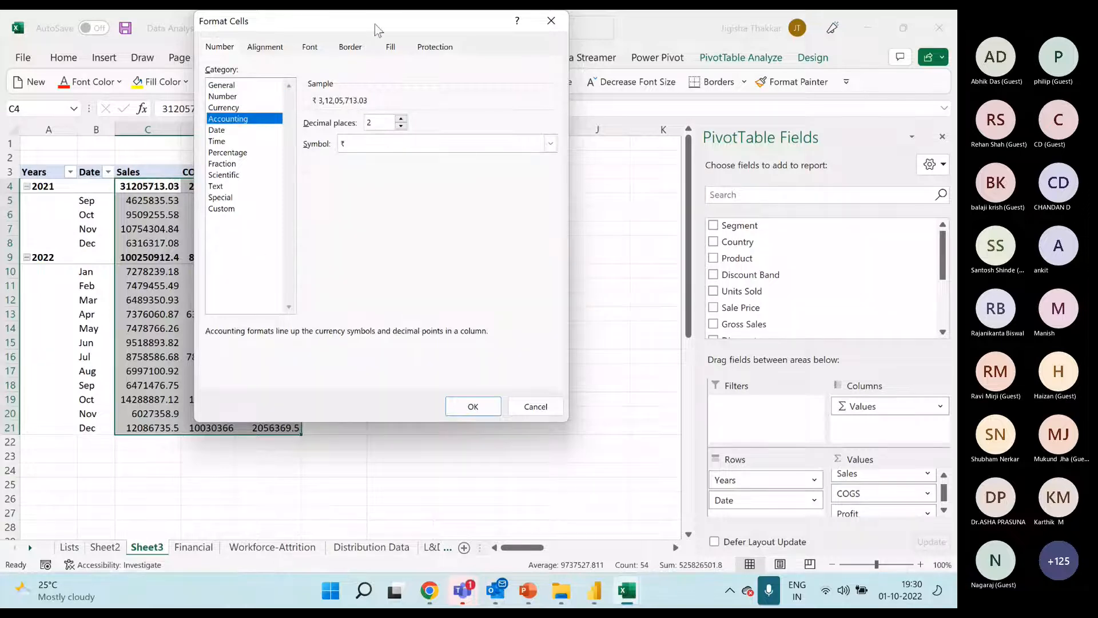
drag(375, 24, 501, 131)
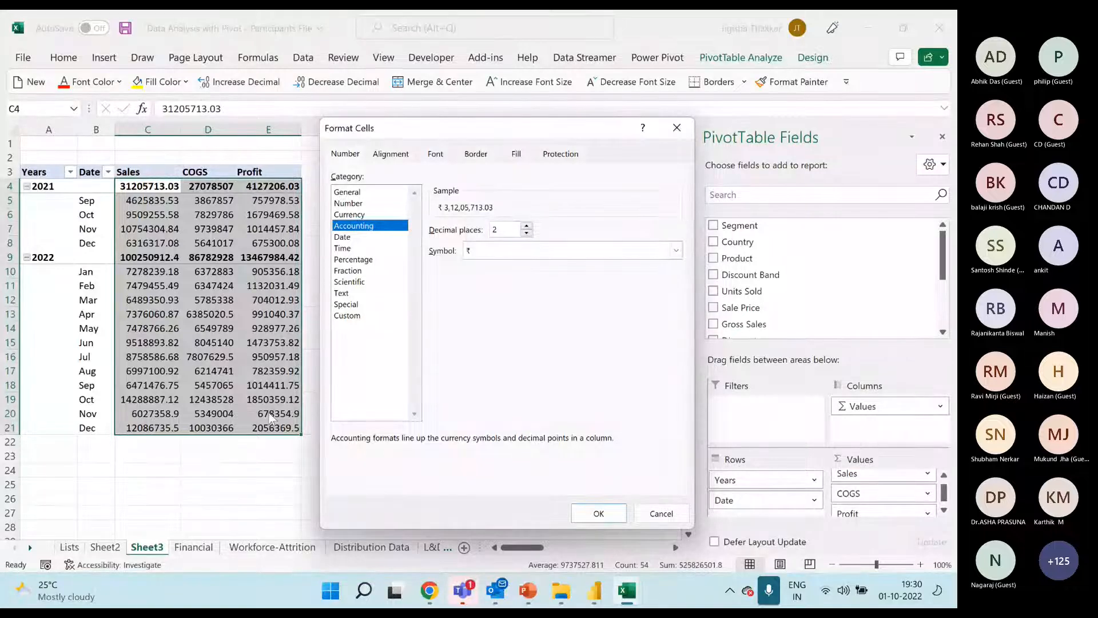
click(677, 128)
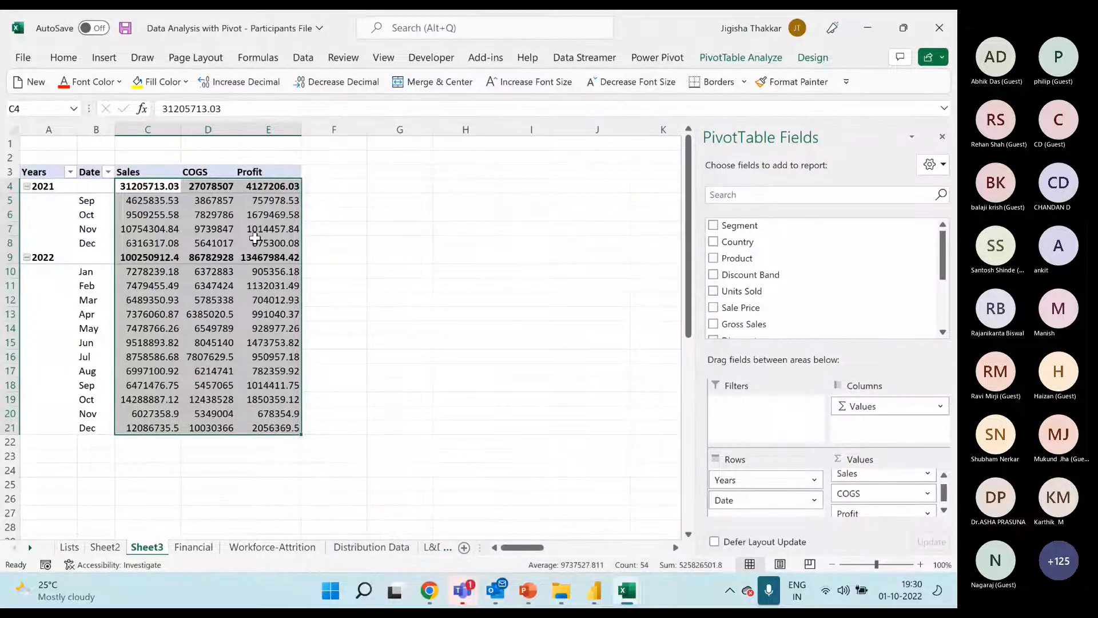
click(207, 211)
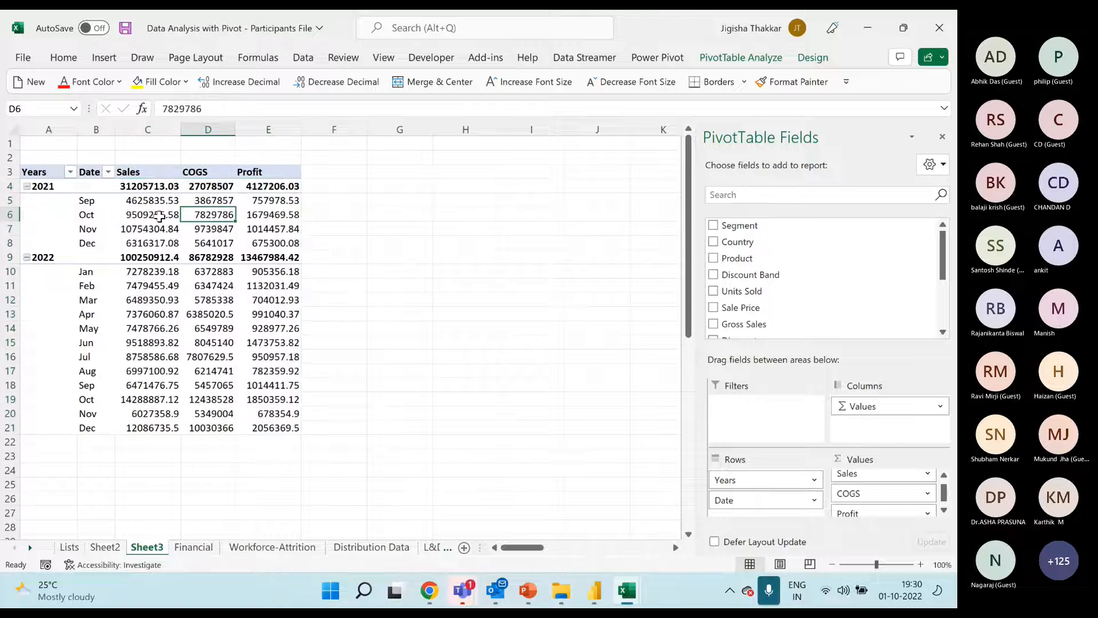
drag(150, 187, 284, 428)
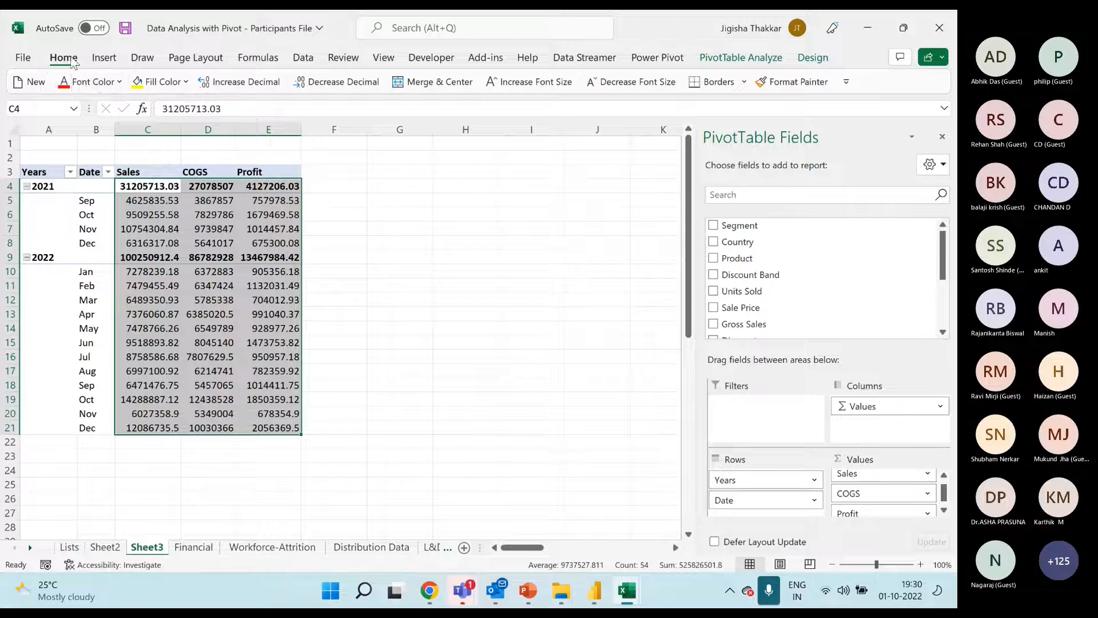
click(63, 57)
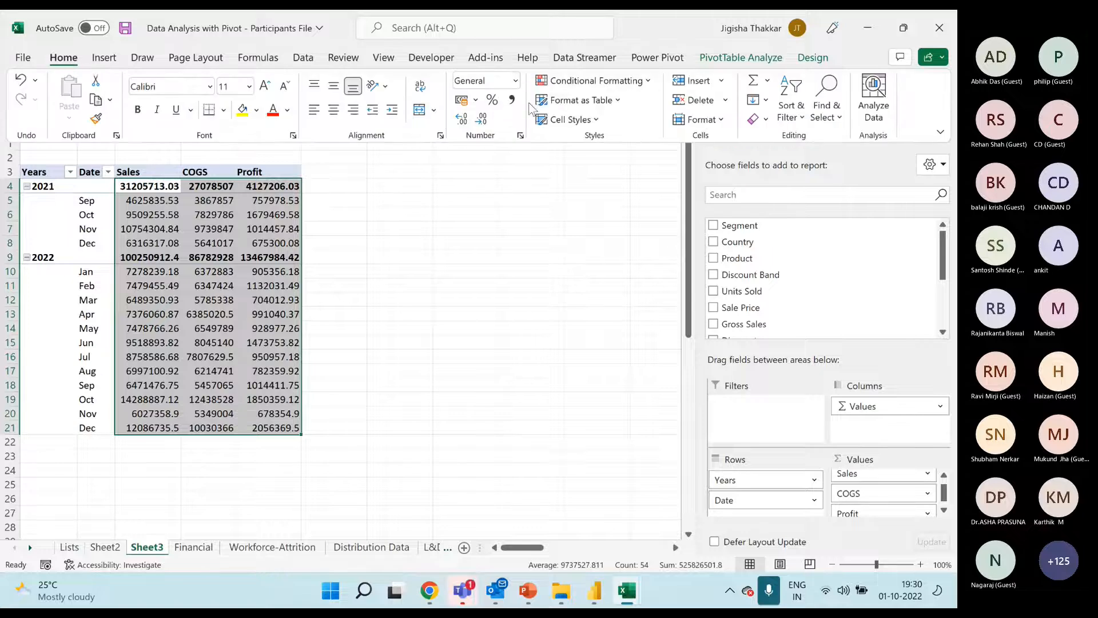
click(147, 187)
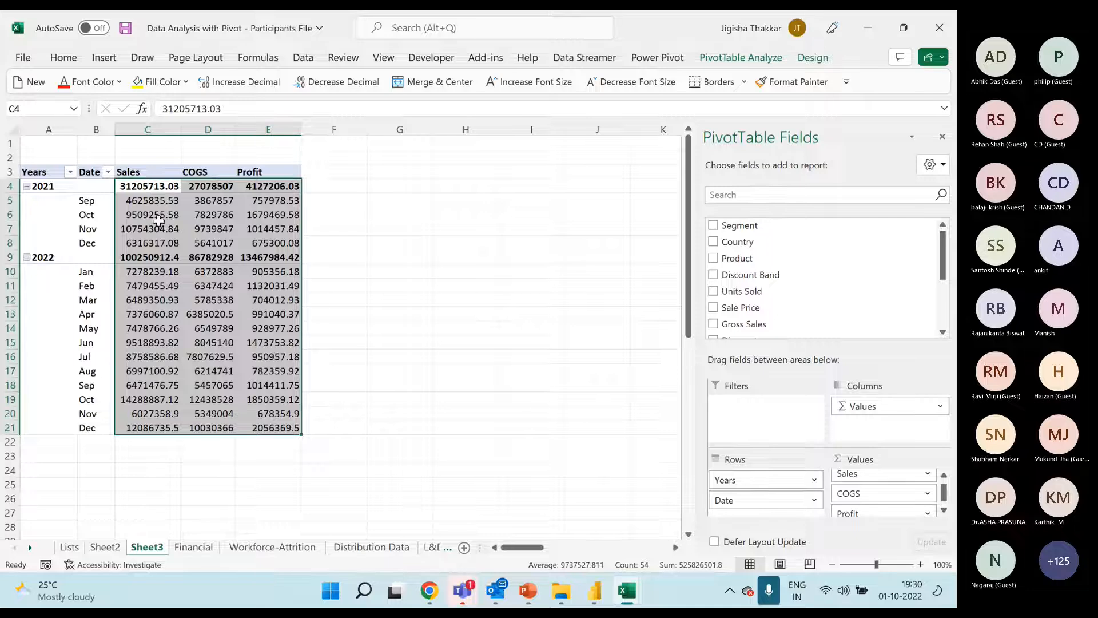
Set the Sales value field's number format to Currency with the ₹ symbol and two decimal places
click(159, 217)
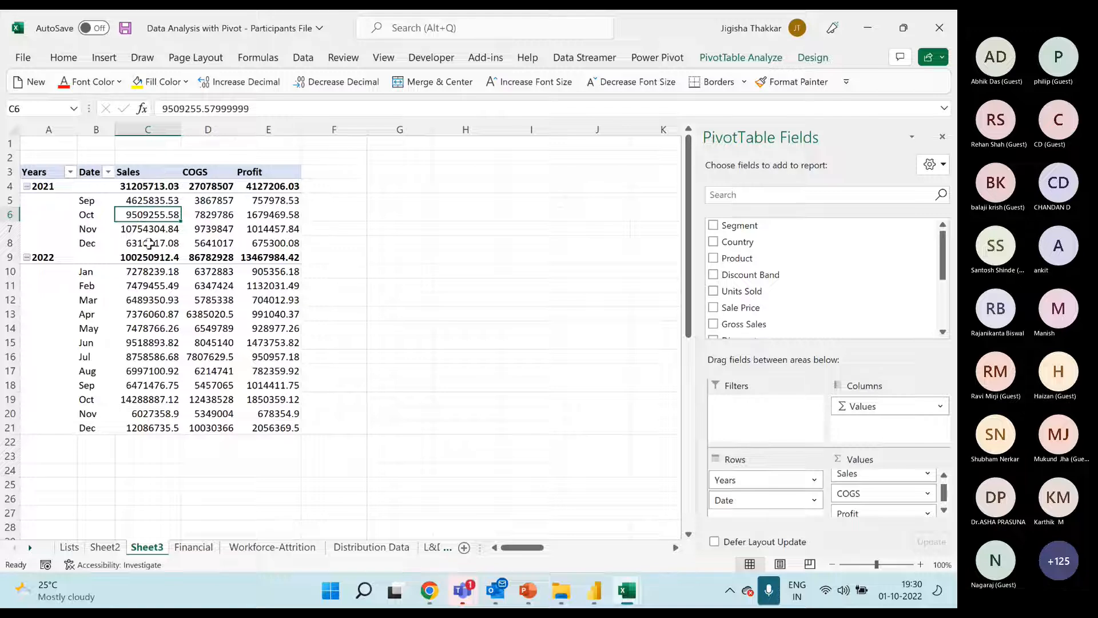
right_click(160, 218)
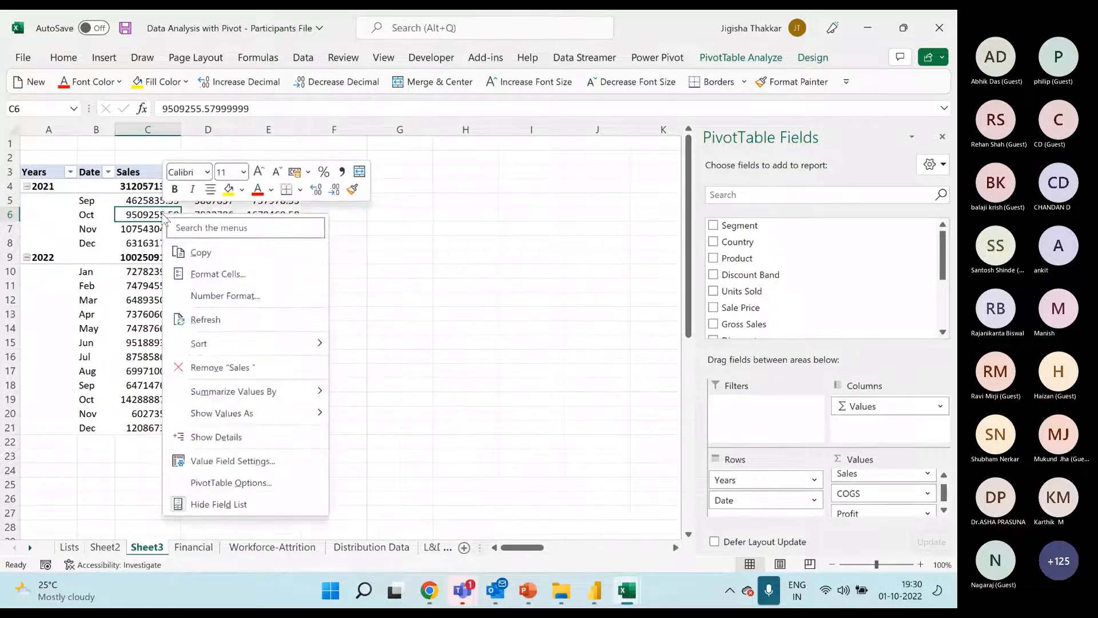
click(270, 468)
drag(279, 315, 483, 148)
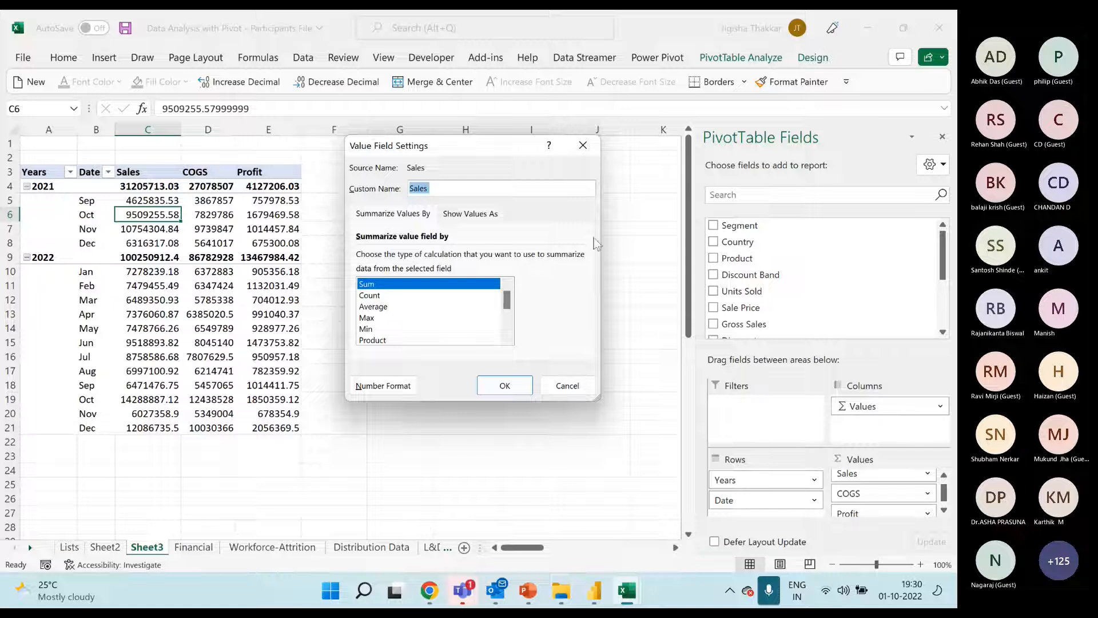
click(384, 386)
drag(208, 176, 436, 145)
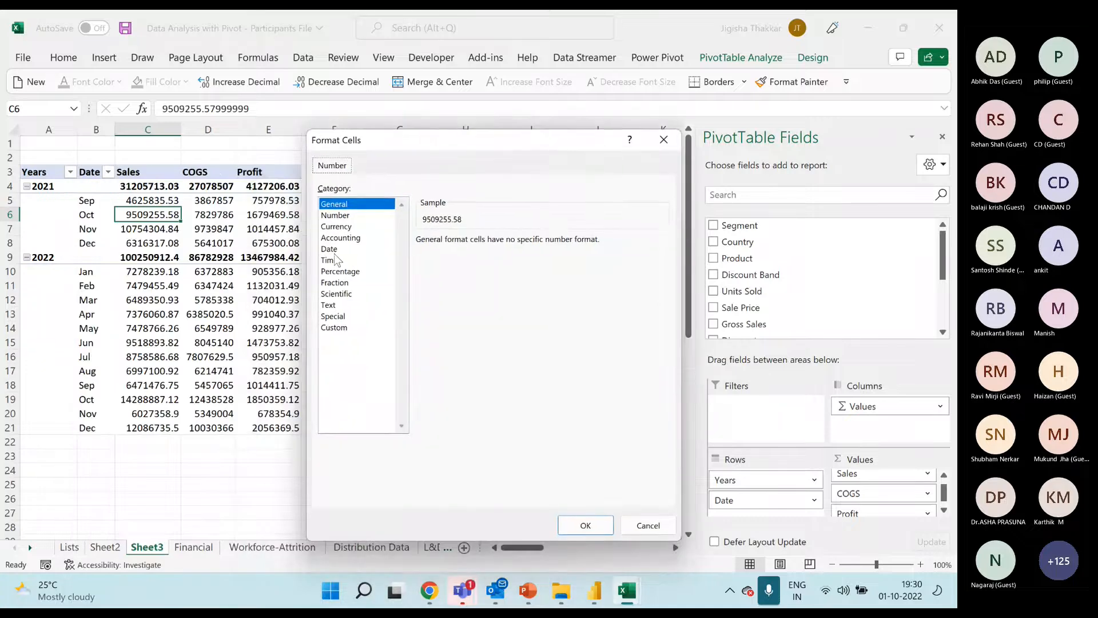
click(338, 227)
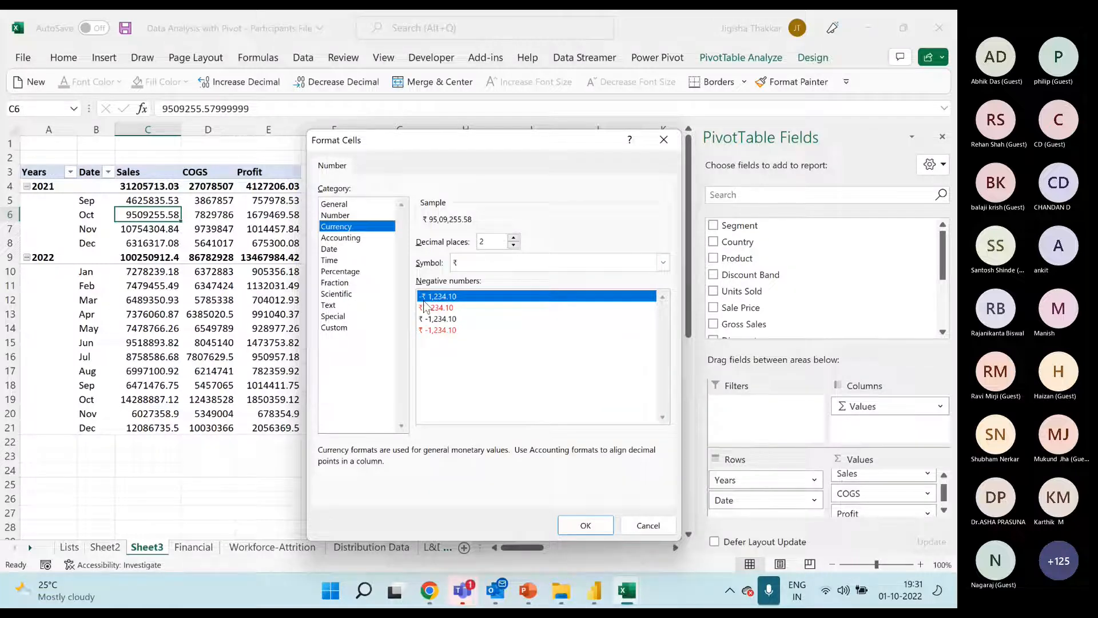
click(586, 525)
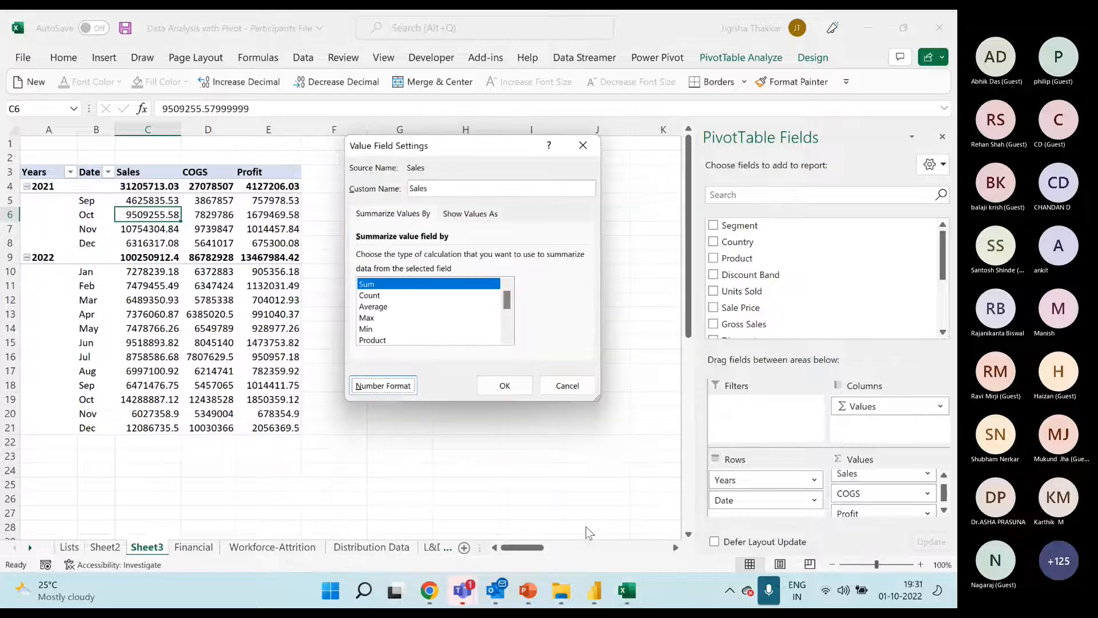
click(504, 385)
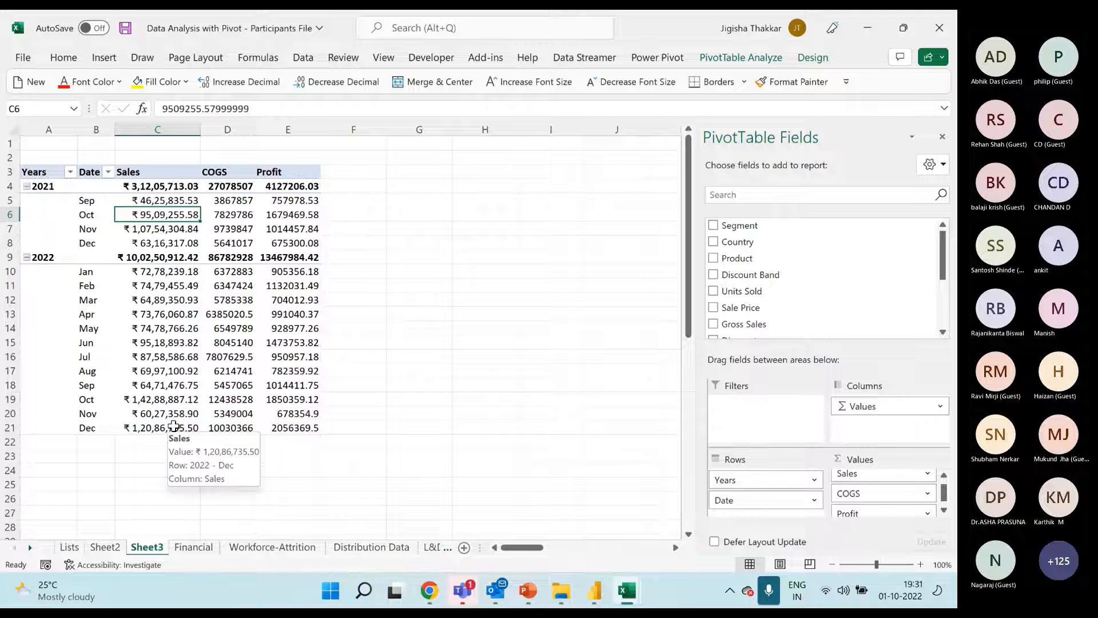
Try the Currency format on only the October 2021 COGS cell and undo it
click(249, 218)
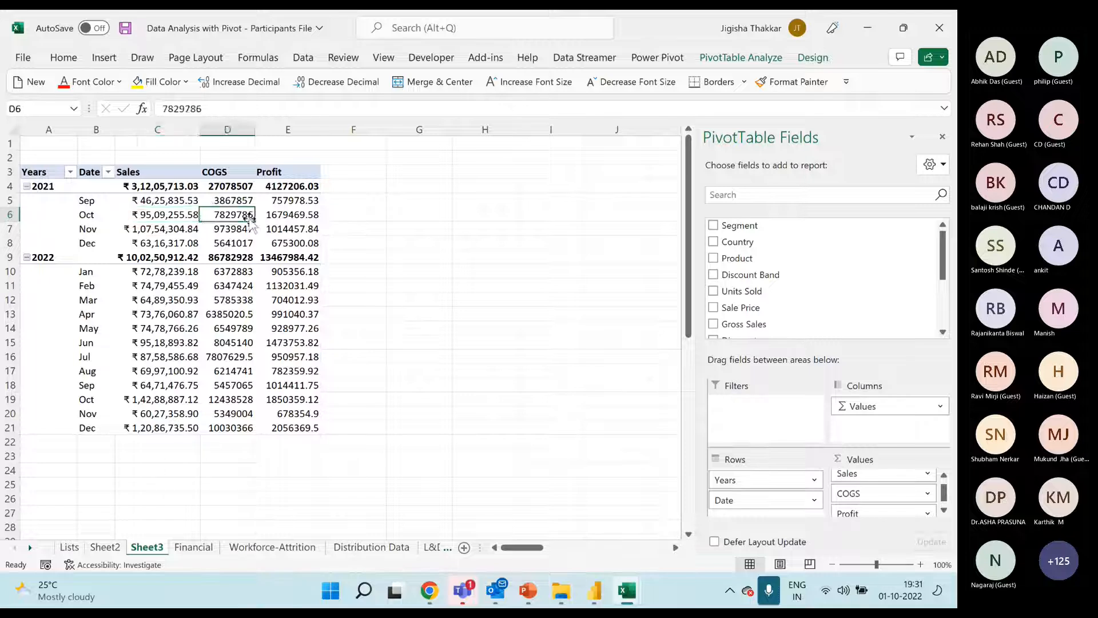
key(ctrl+F1)
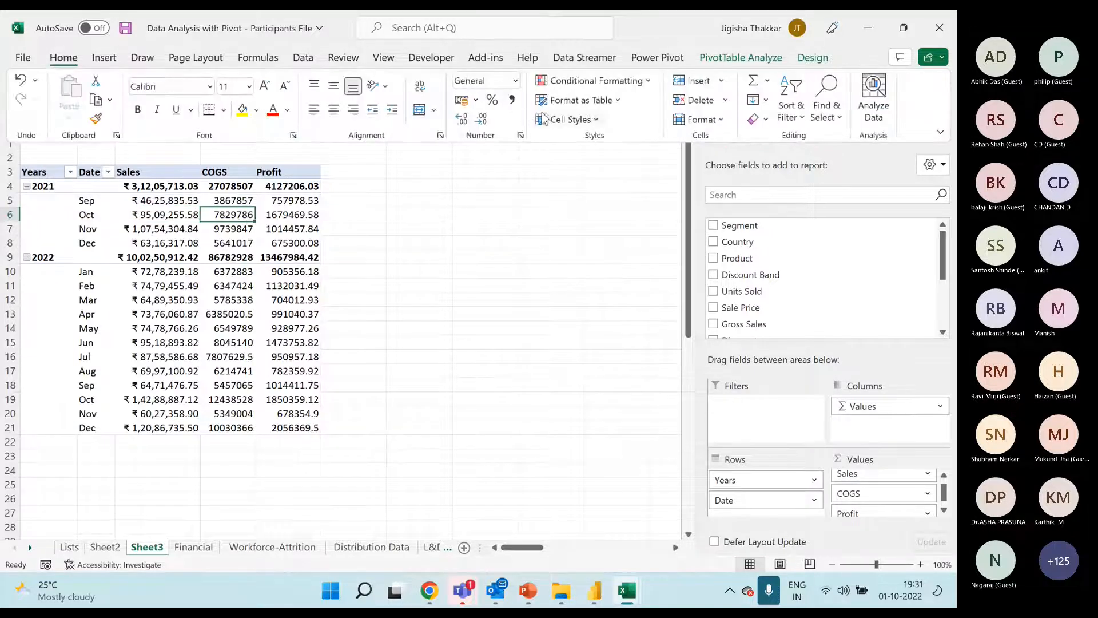
click(516, 80)
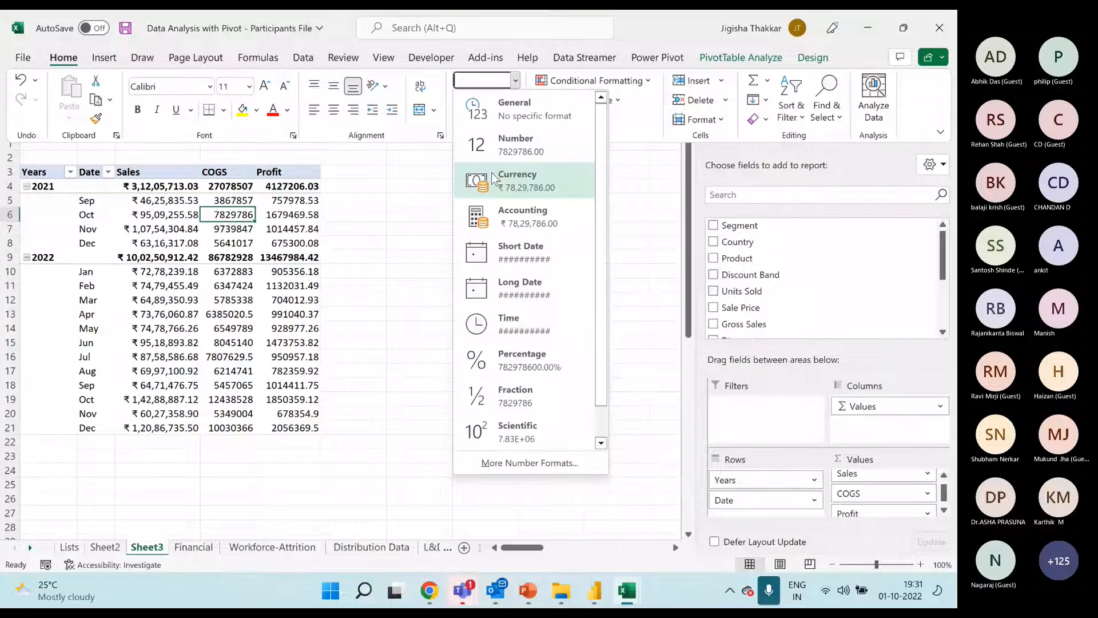
click(493, 178)
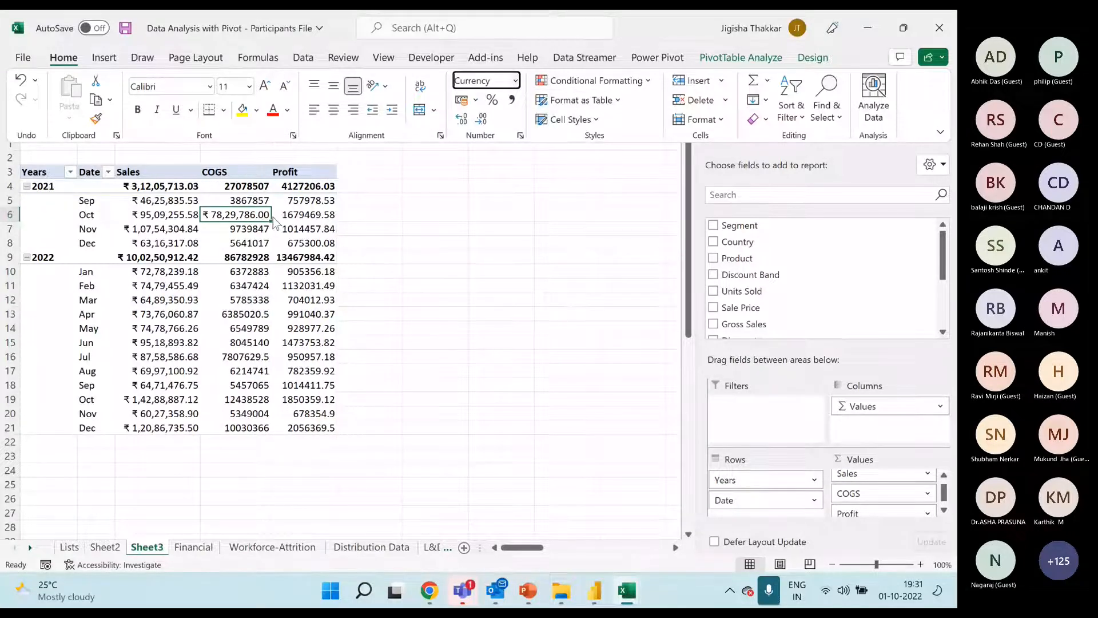
mouse_move(267, 222)
click(230, 216)
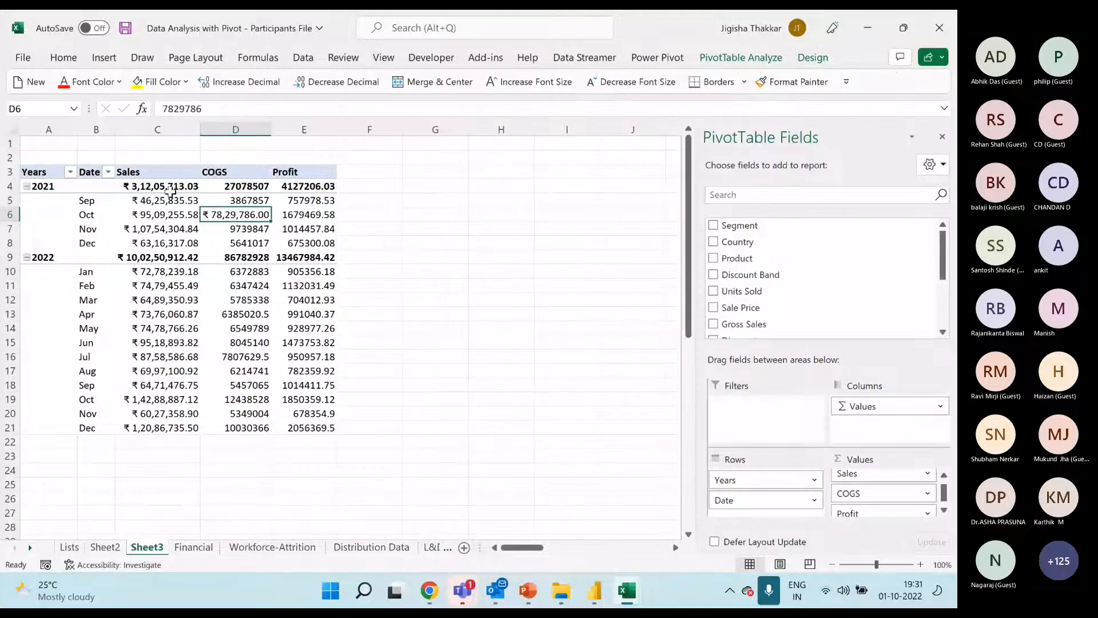
key(ctrl+z)
Set the number format of the whole COGS value field to Currency
right_click(230, 216)
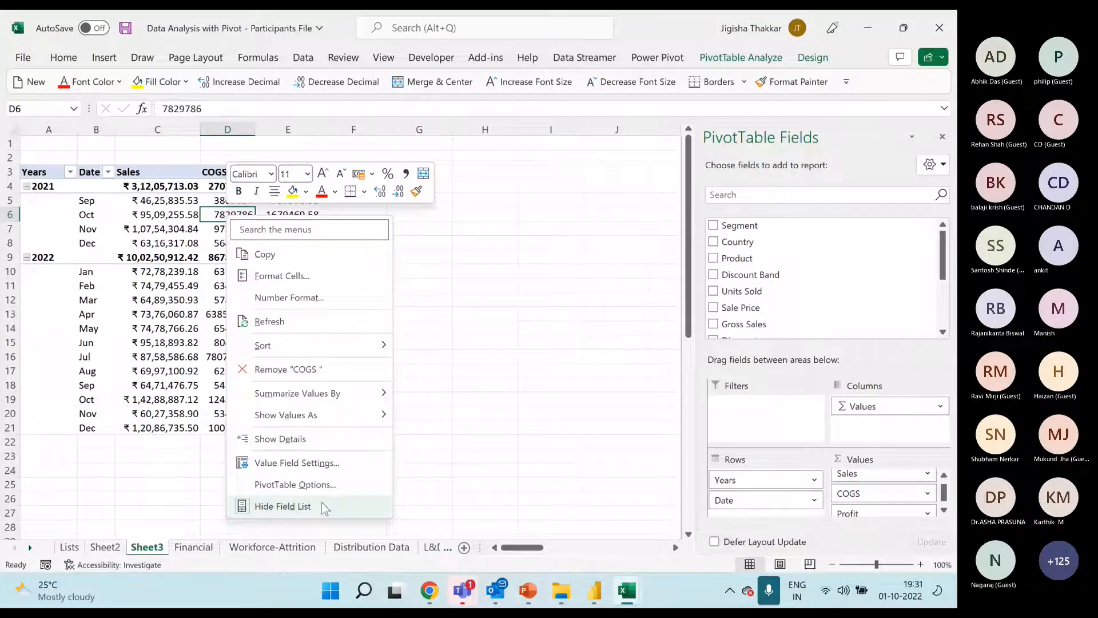
click(330, 463)
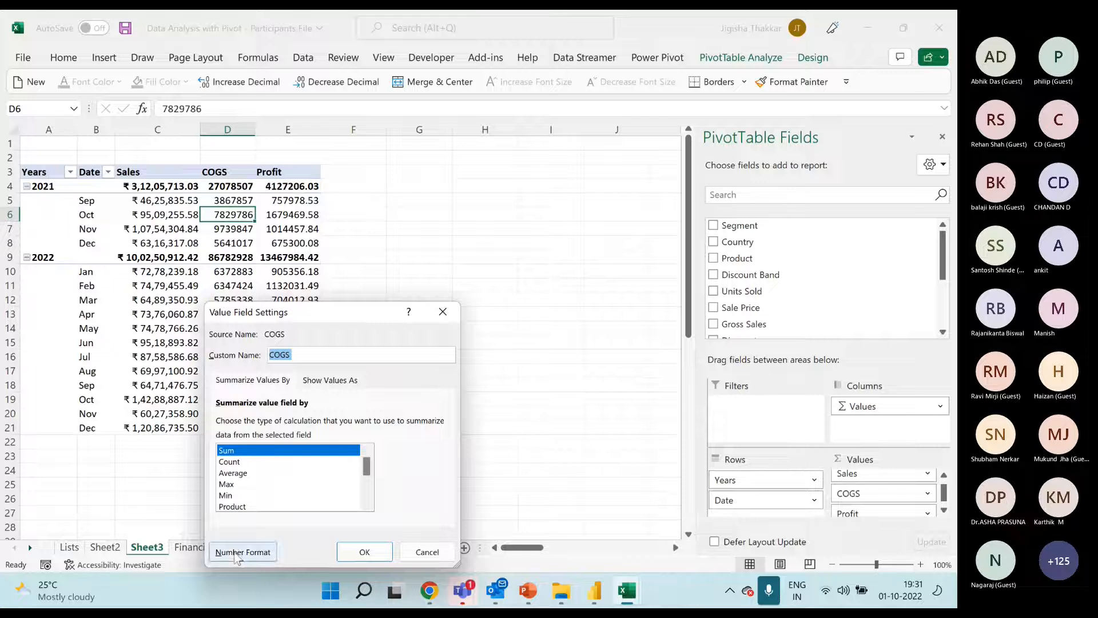
click(243, 551)
click(175, 253)
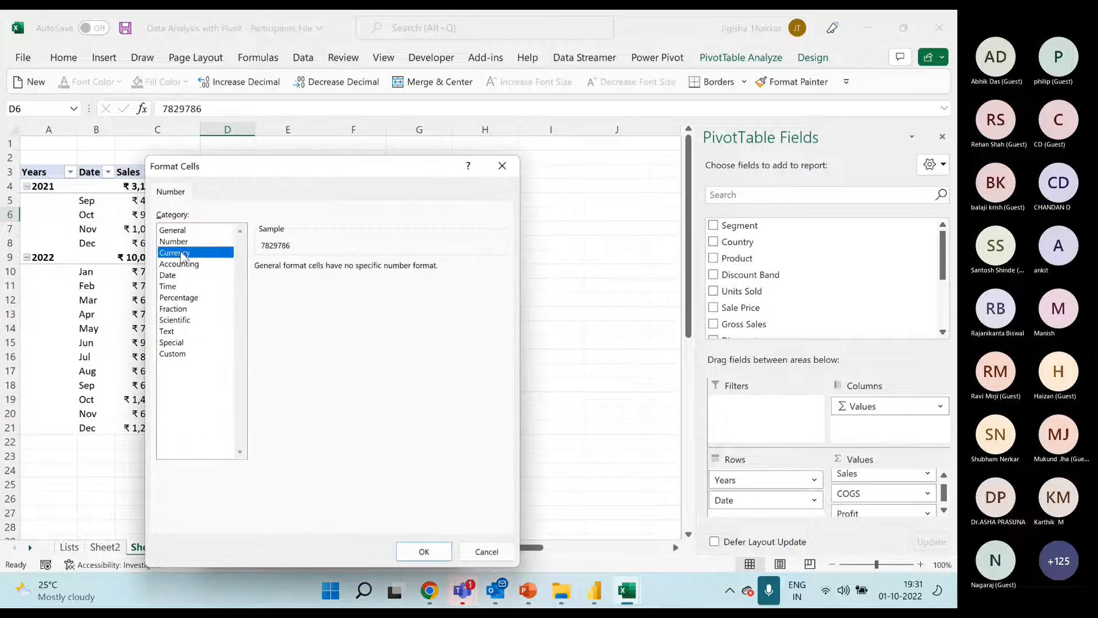
click(406, 554)
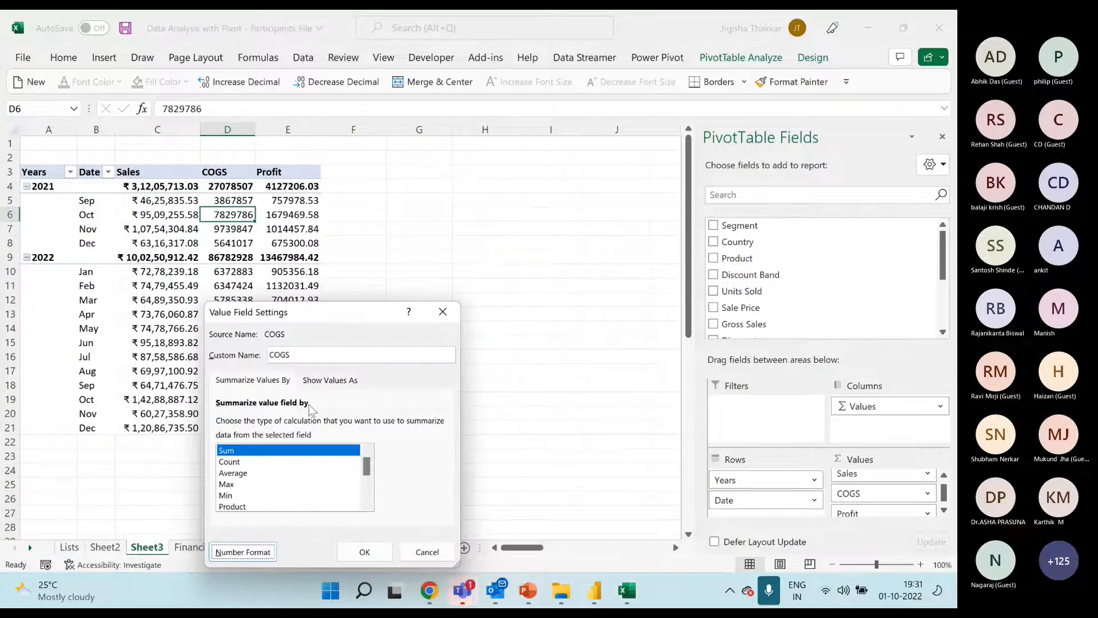
click(362, 551)
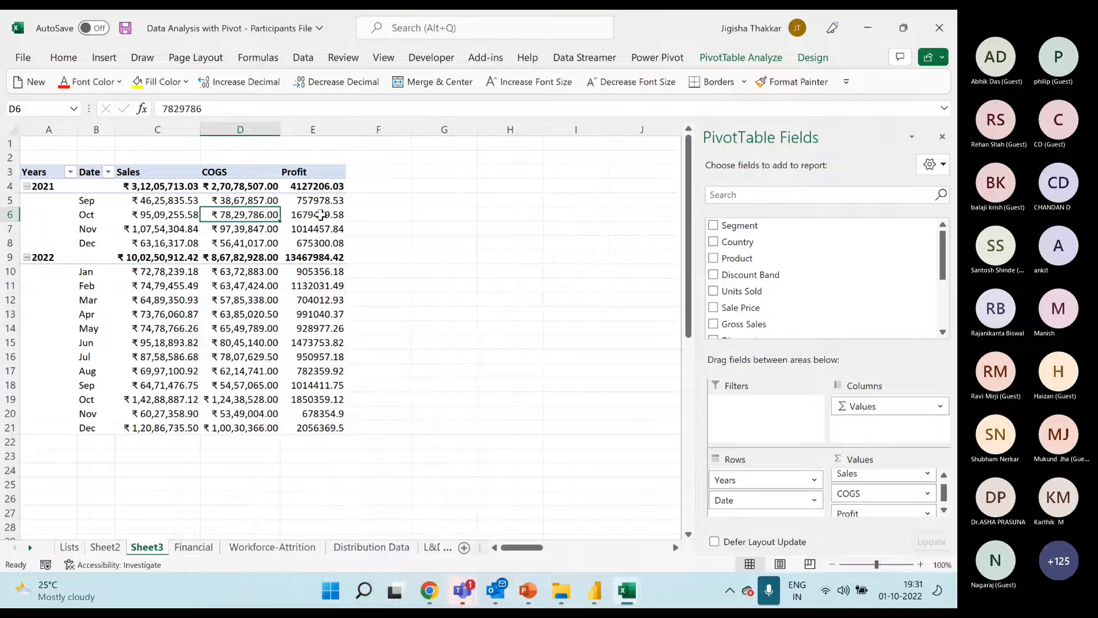
Set the Profit value field's number format to Accounting with the ₹ symbol and two decimal places
right_click(319, 215)
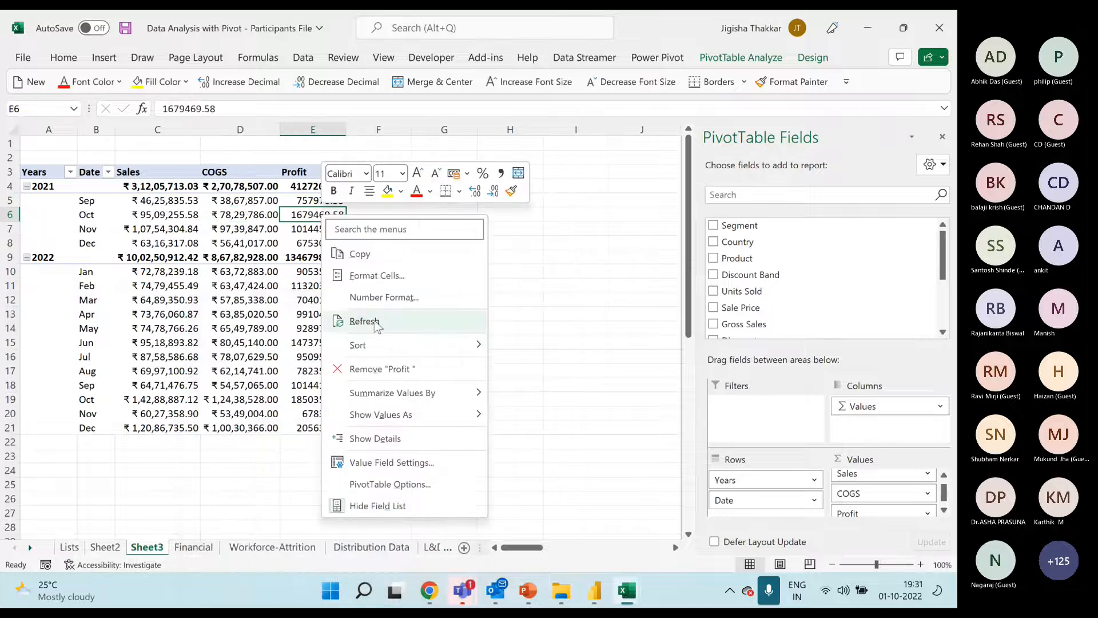
click(403, 298)
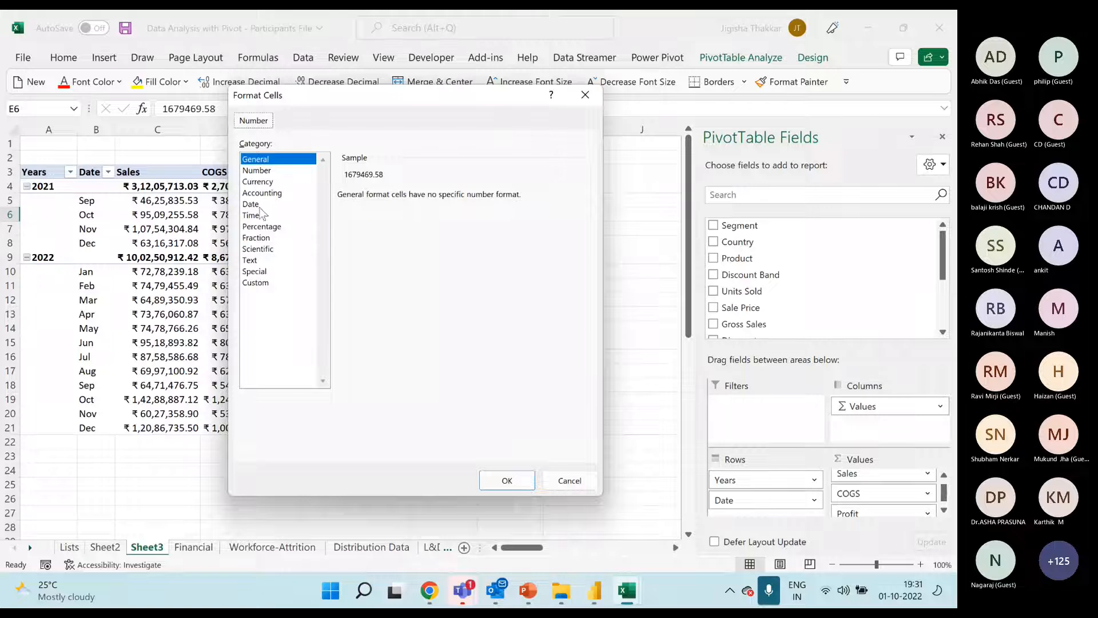
click(270, 195)
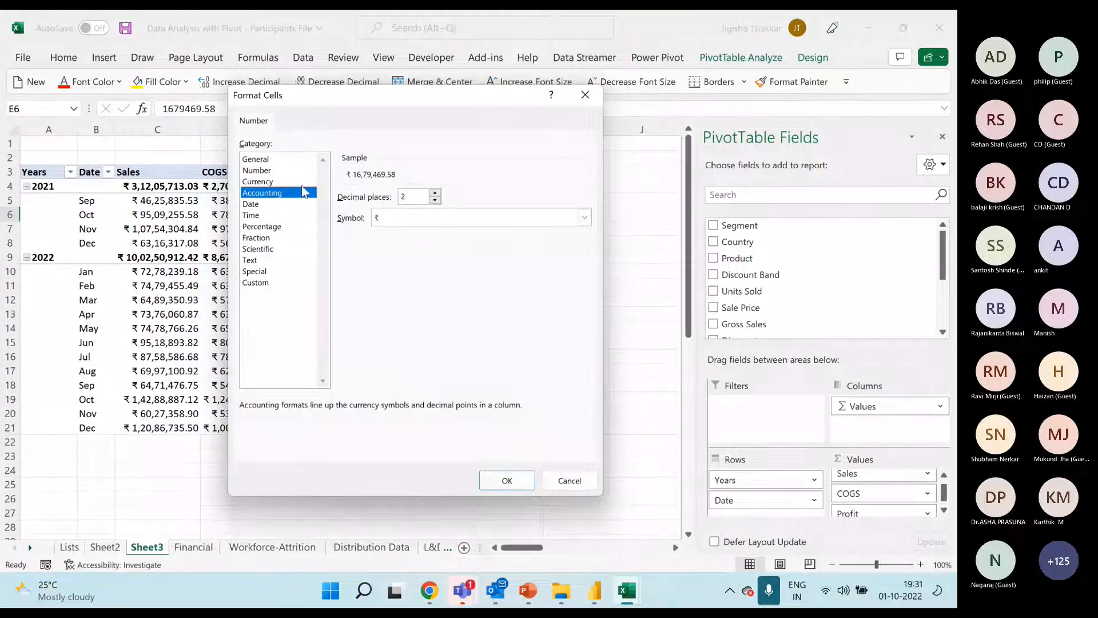
click(506, 481)
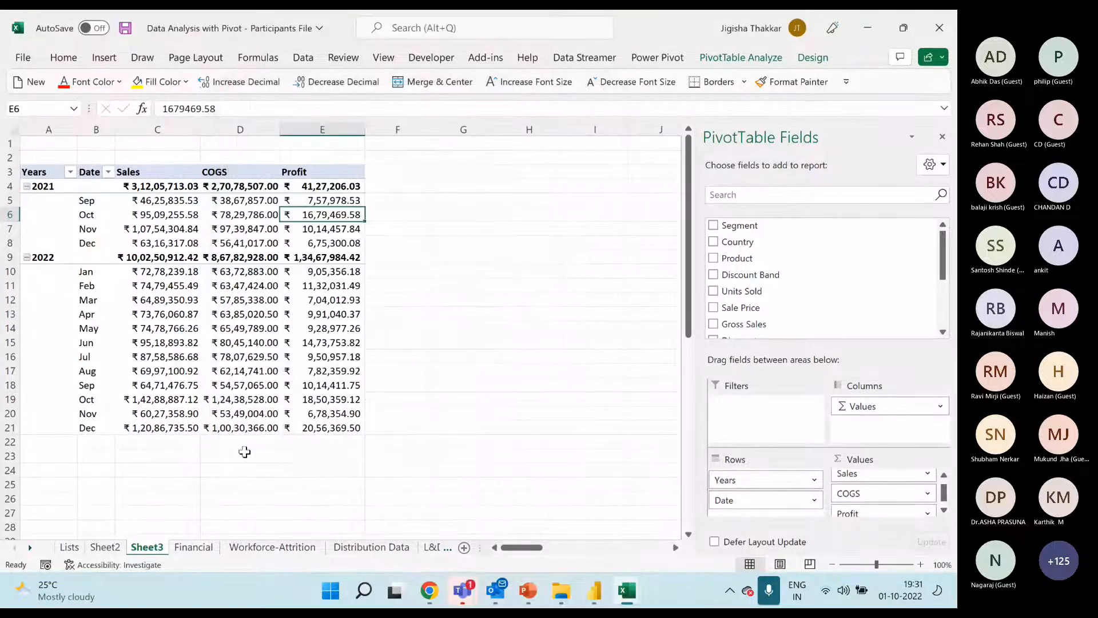
Insert a 2-D Line PivotChart of Sales, COGS and Profit from the pivot and close the field list
click(252, 214)
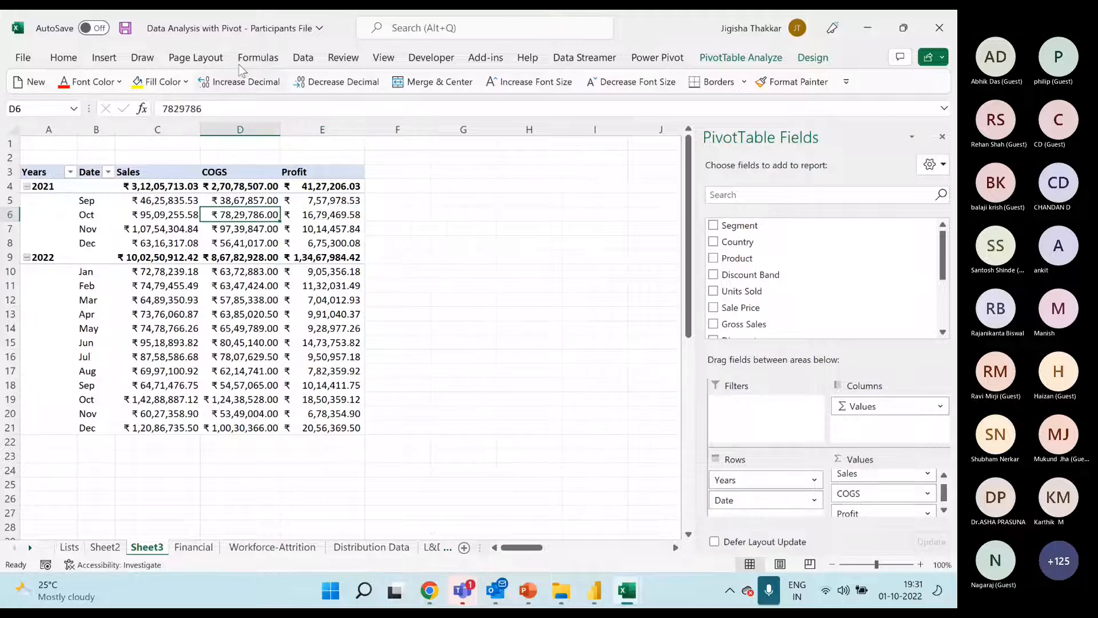
click(104, 57)
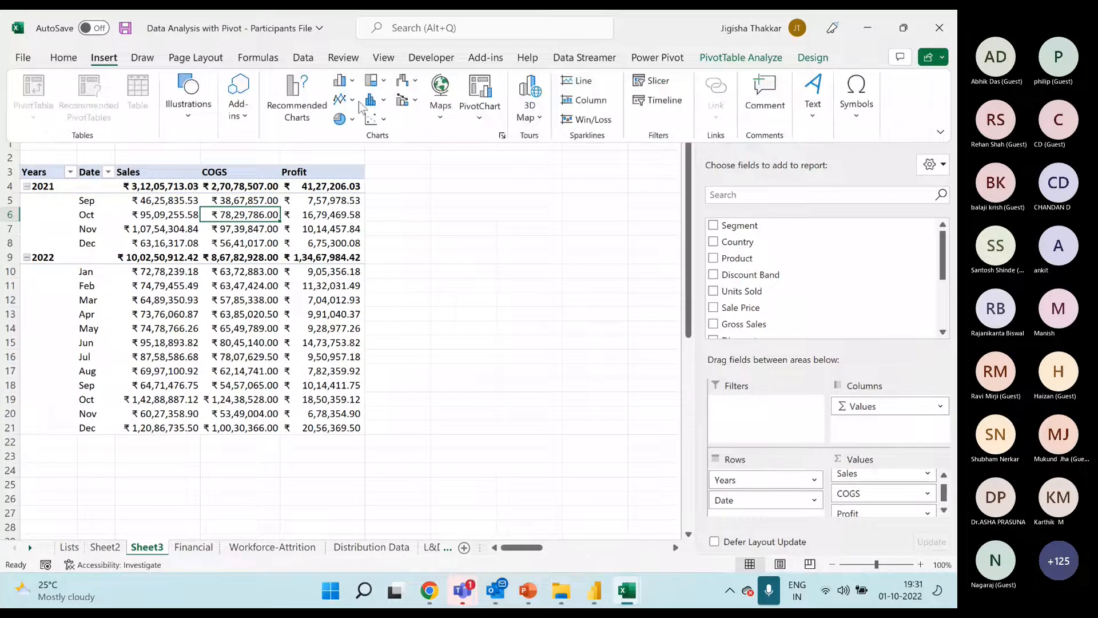
click(344, 100)
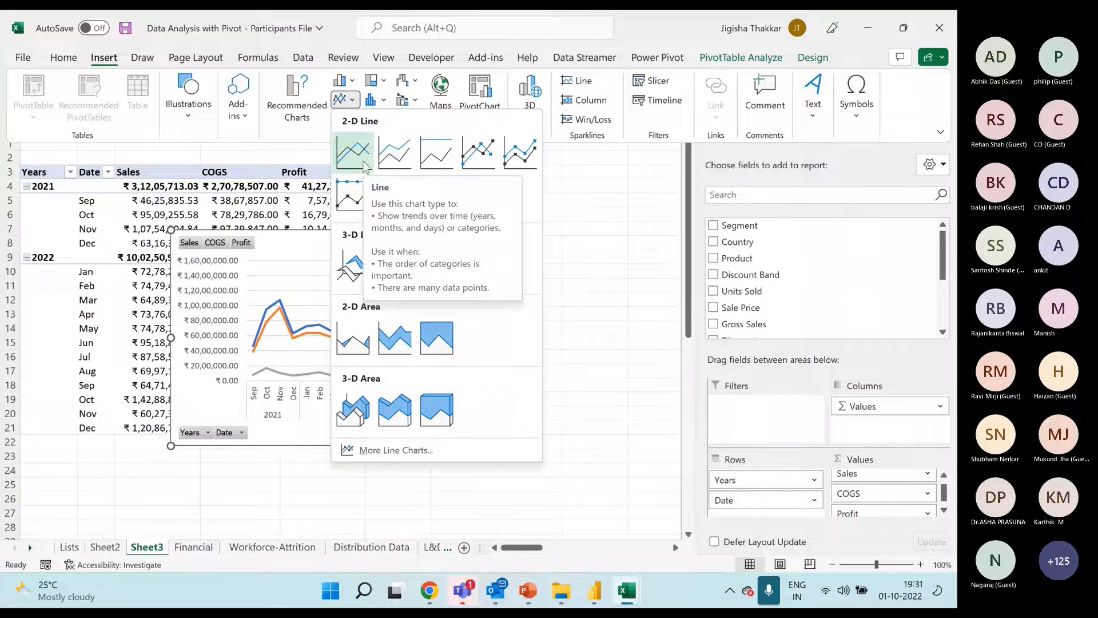
click(364, 165)
click(948, 141)
Move the line chart beside the pivot and enlarge it to span about columns F to L and rows 3 to 19
drag(455, 230, 672, 165)
drag(748, 379, 784, 410)
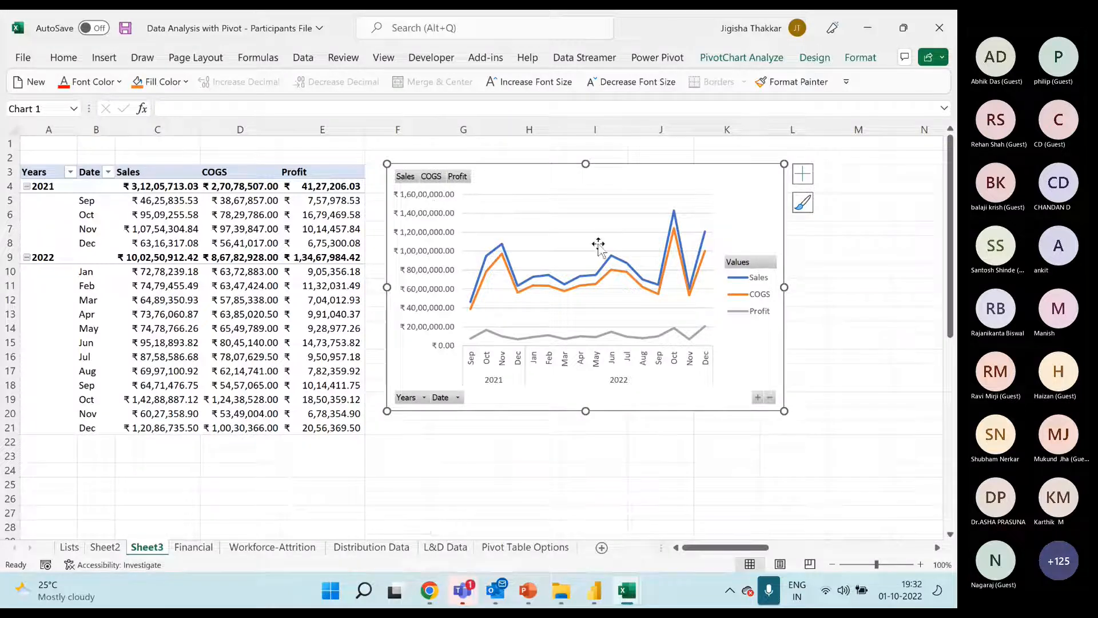
click(272, 232)
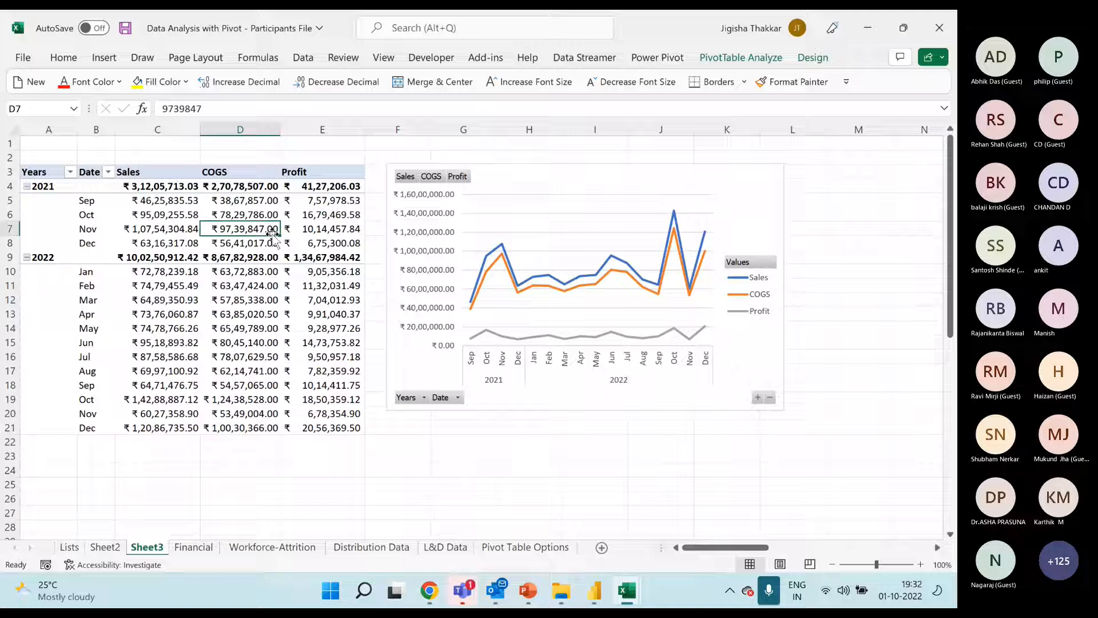
click(407, 181)
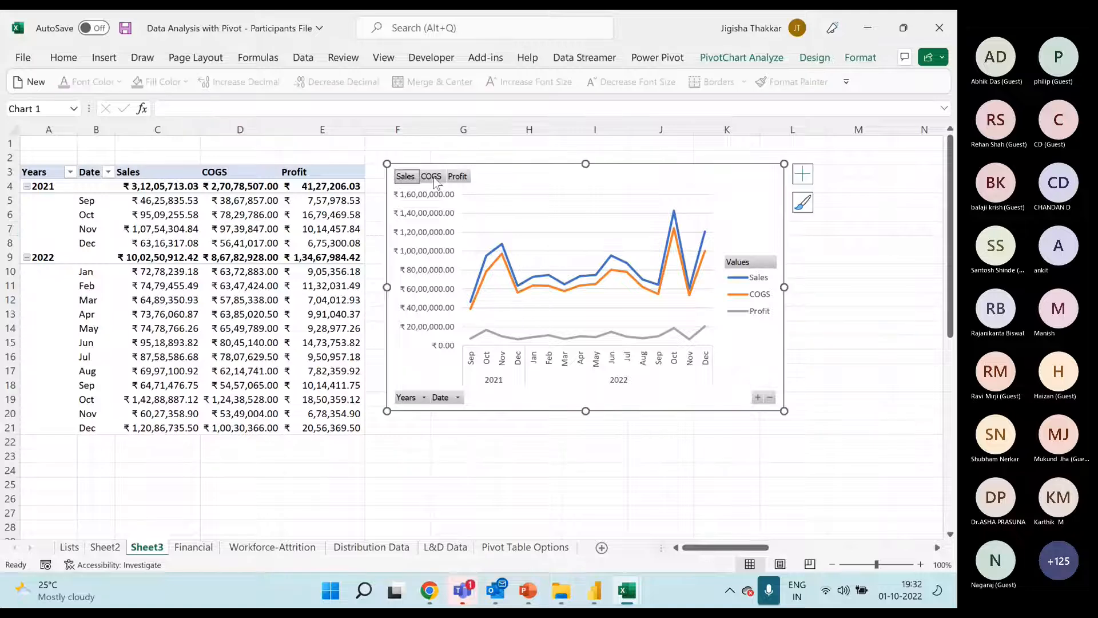
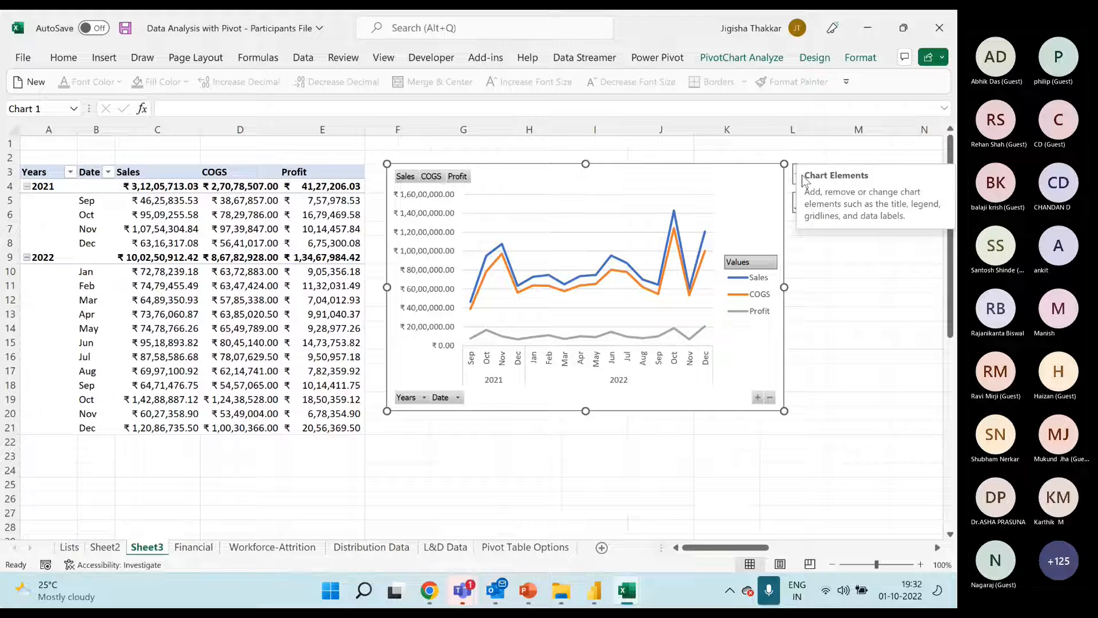
click(854, 62)
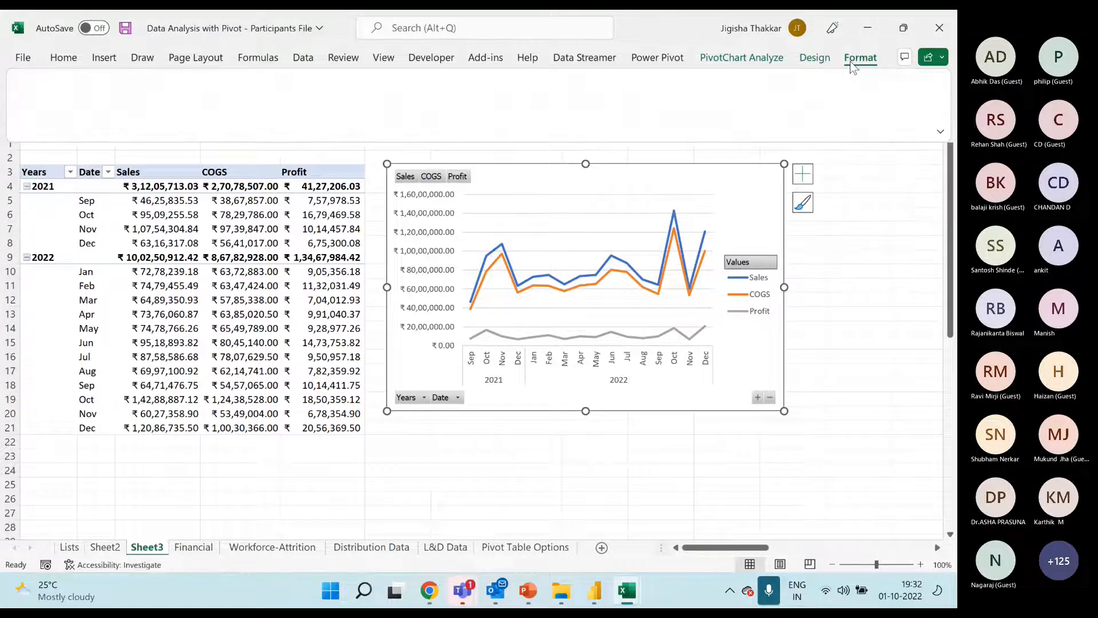
click(817, 59)
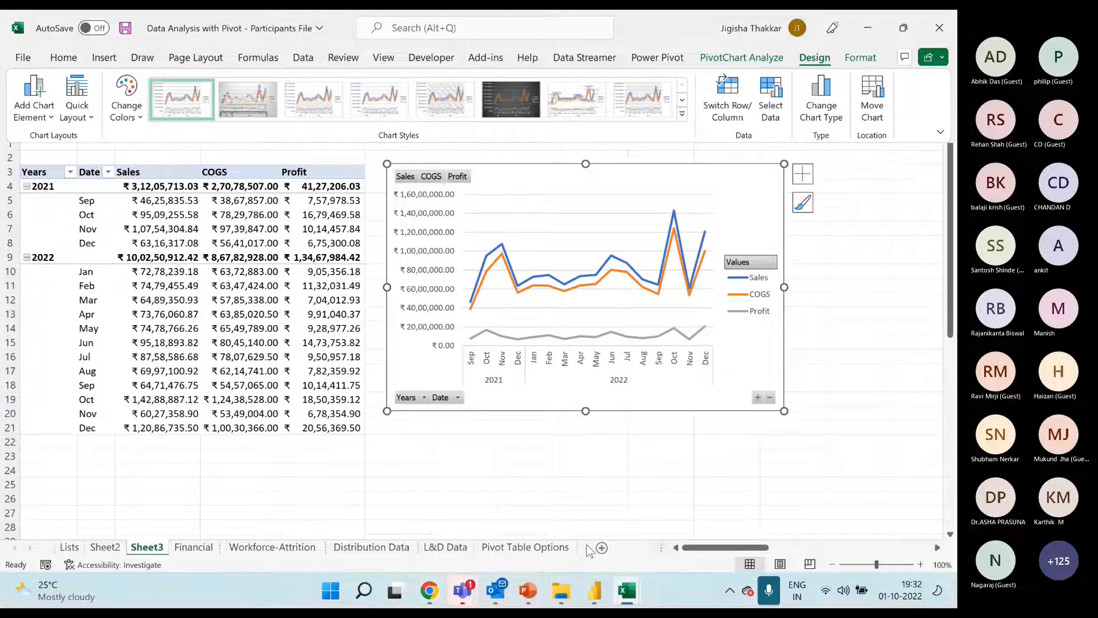
Review the pivot and its line chart on the Financial Analysis and Financial Dashboard sheets of the solution workbook, and return to the participants file
mouse_move(627, 591)
click(676, 508)
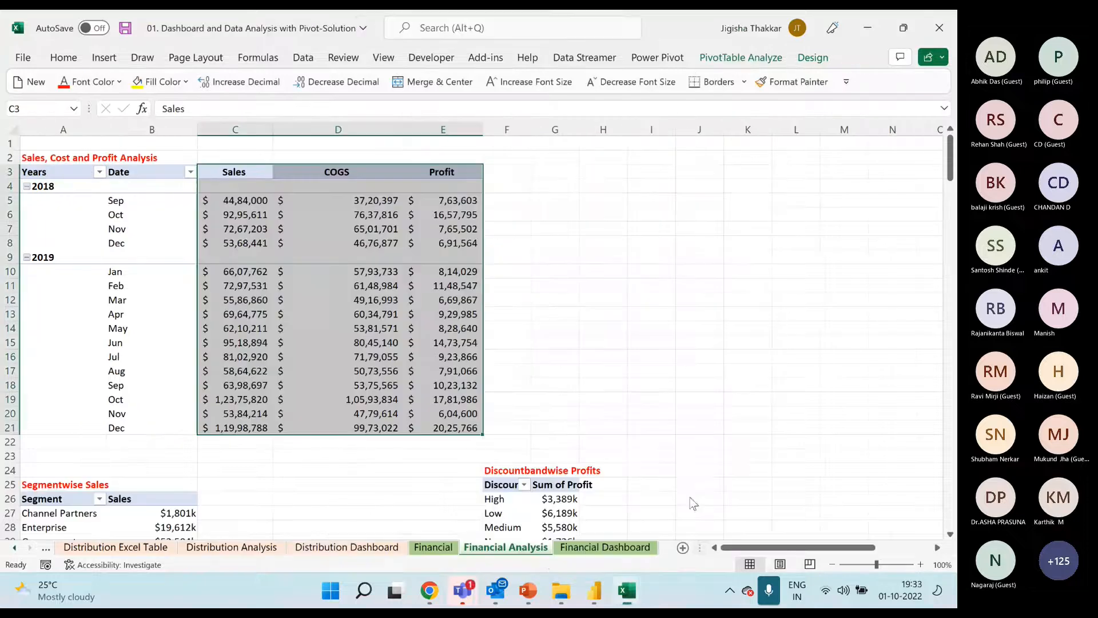
click(464, 283)
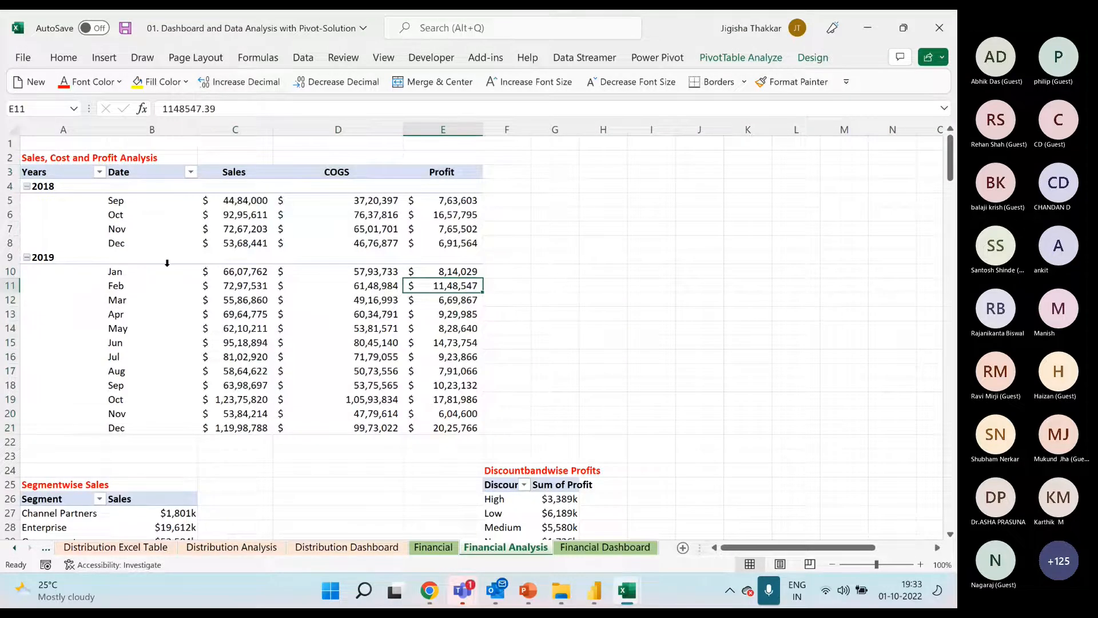
click(605, 547)
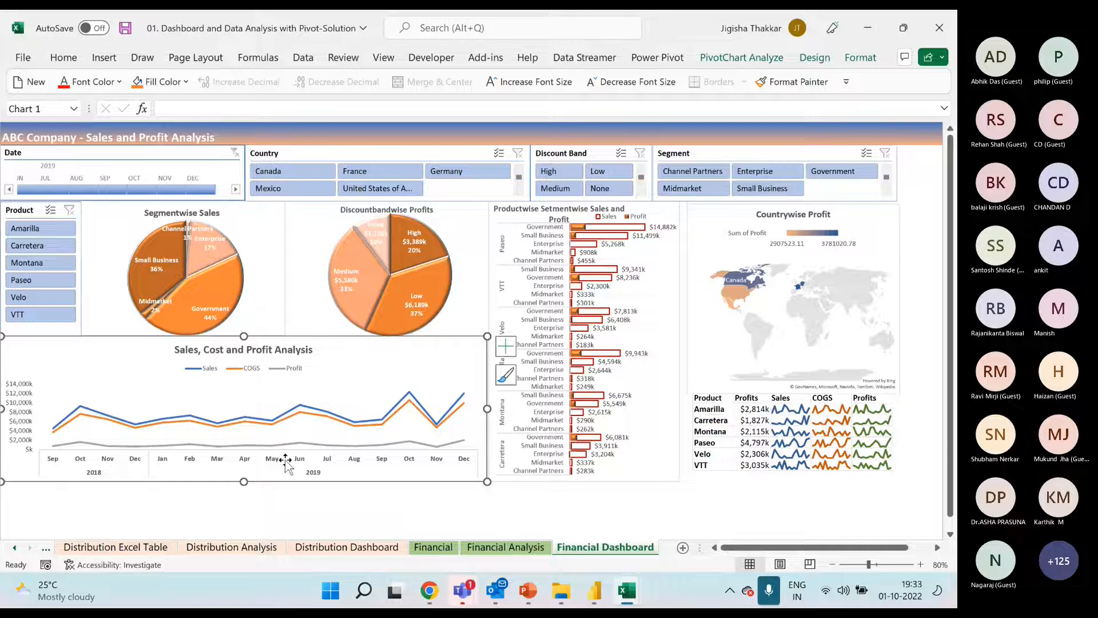
mouse_move(629, 597)
mouse_move(580, 496)
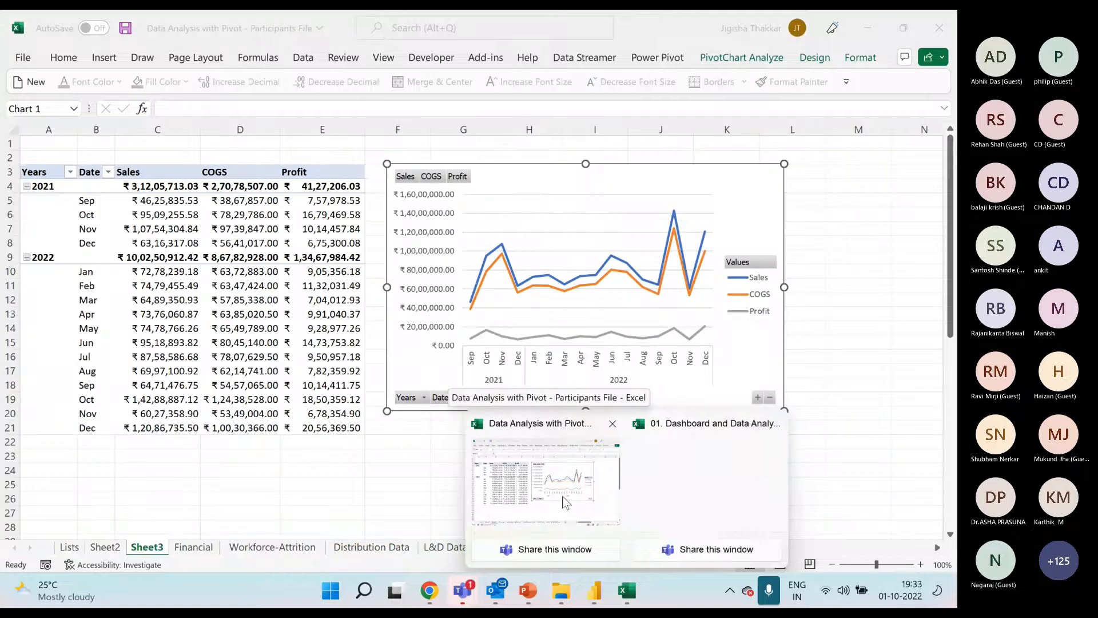
click(566, 502)
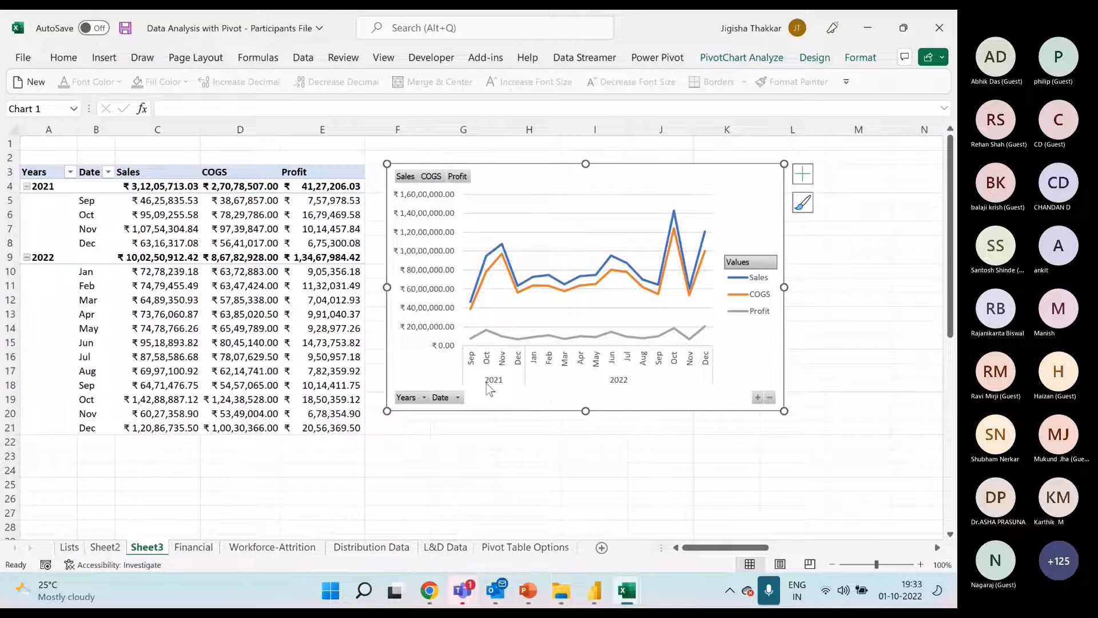
Try hiding the value field buttons and then all field buttons on the PivotChart, and undo both changes
right_click(437, 179)
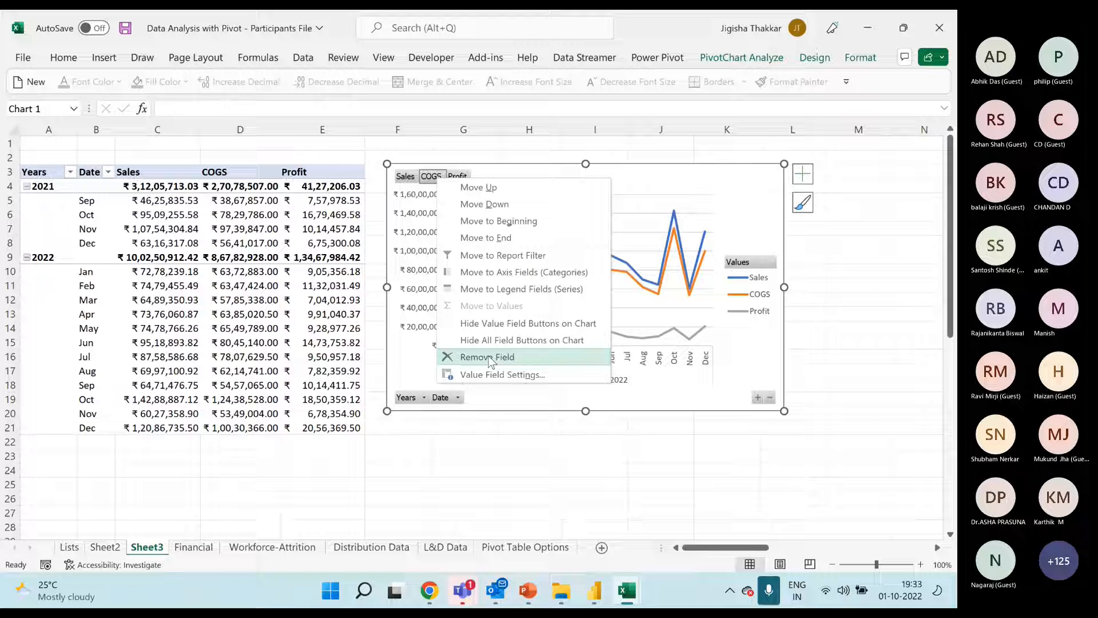
click(503, 324)
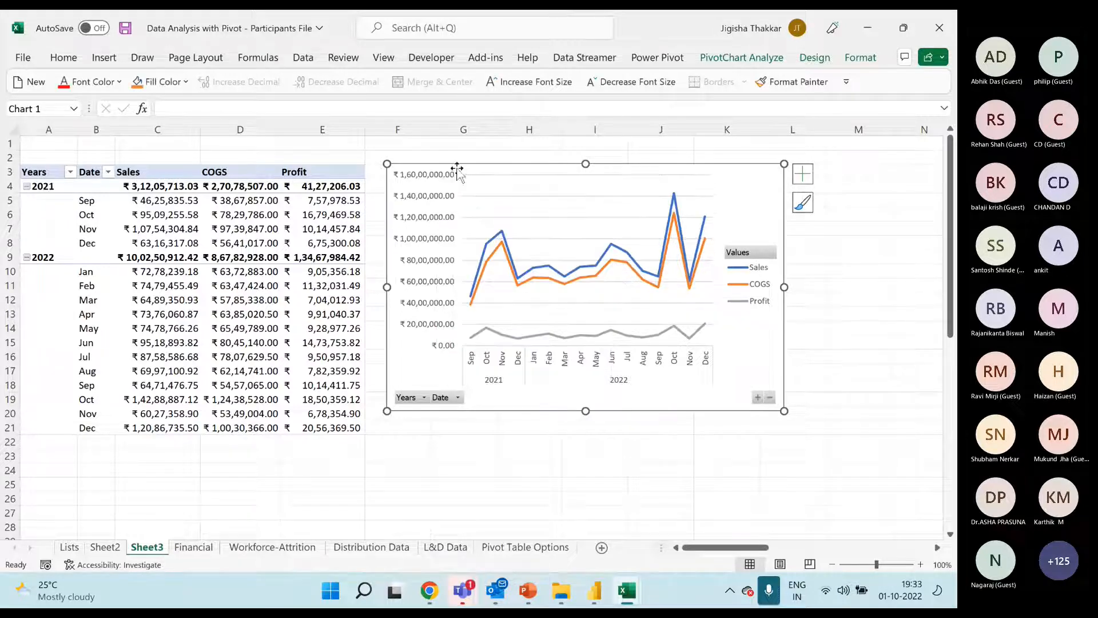
right_click(741, 257)
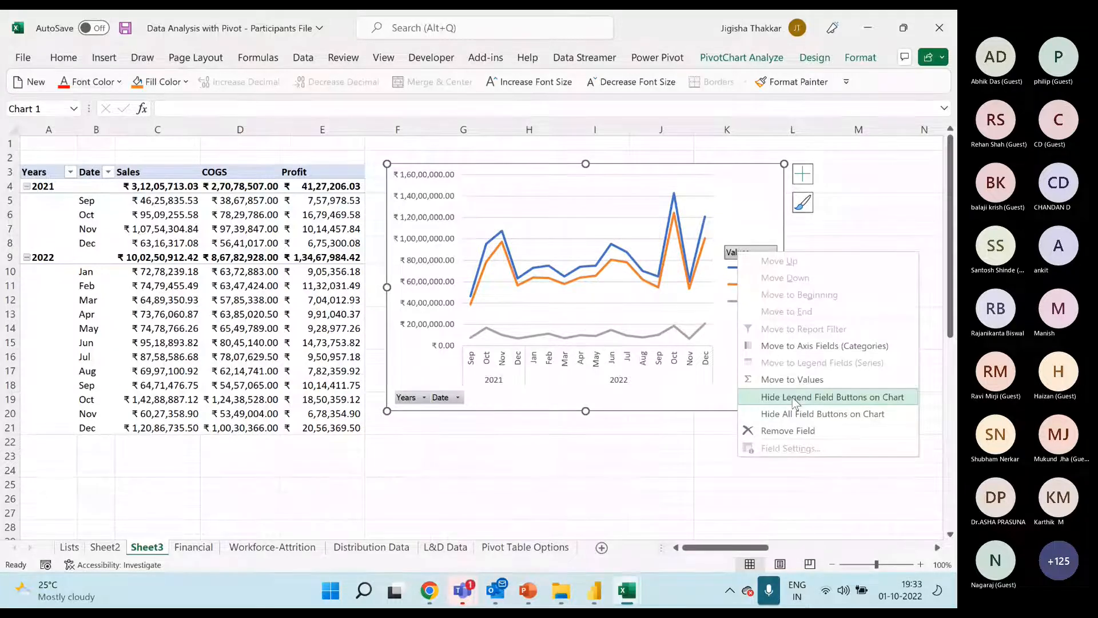
click(792, 414)
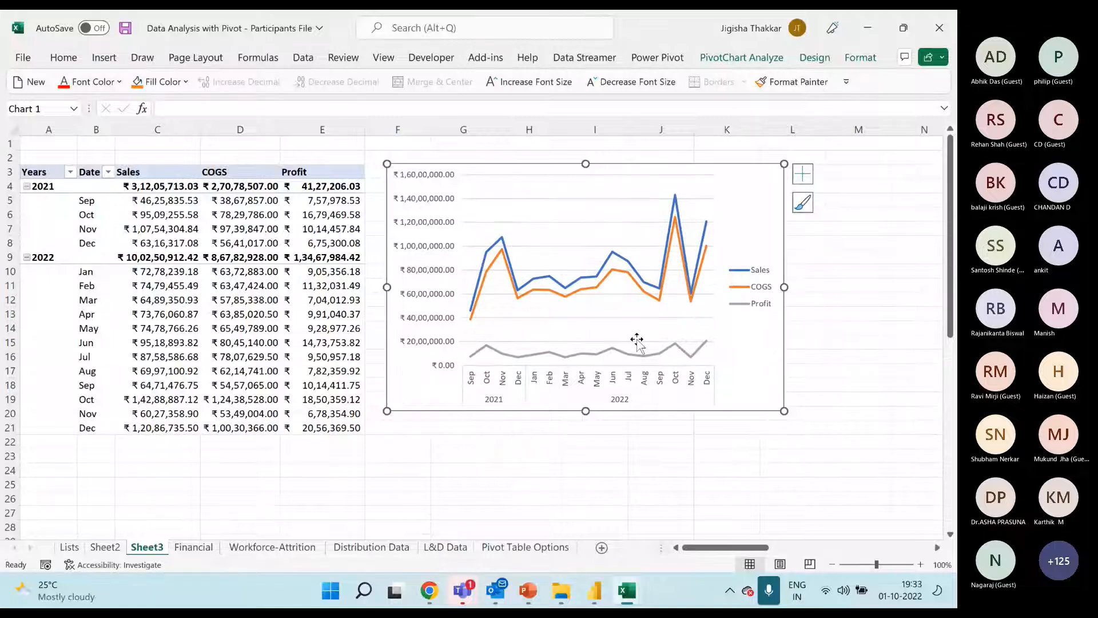
key(ctrl+z)
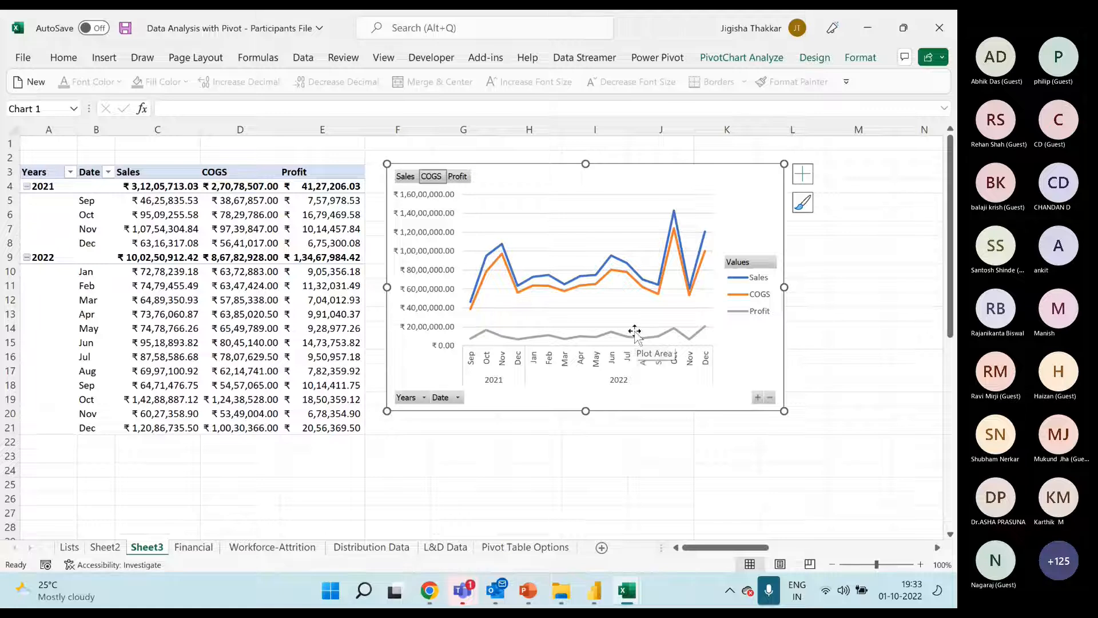
Turn off the report filter and legend field buttons on the PivotChart
right_click(438, 179)
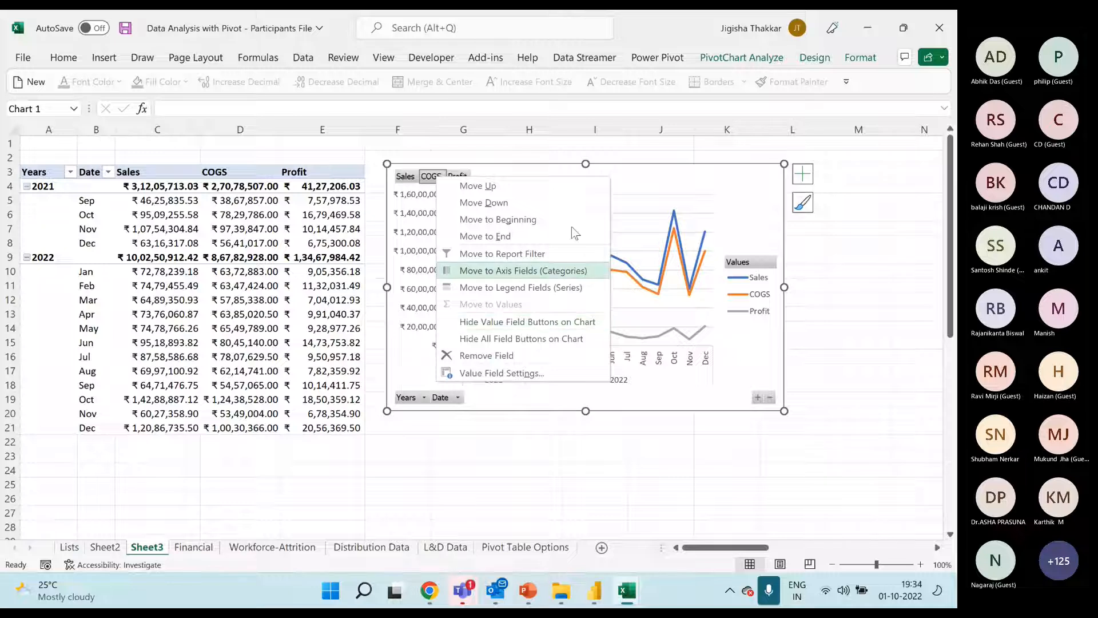
click(754, 60)
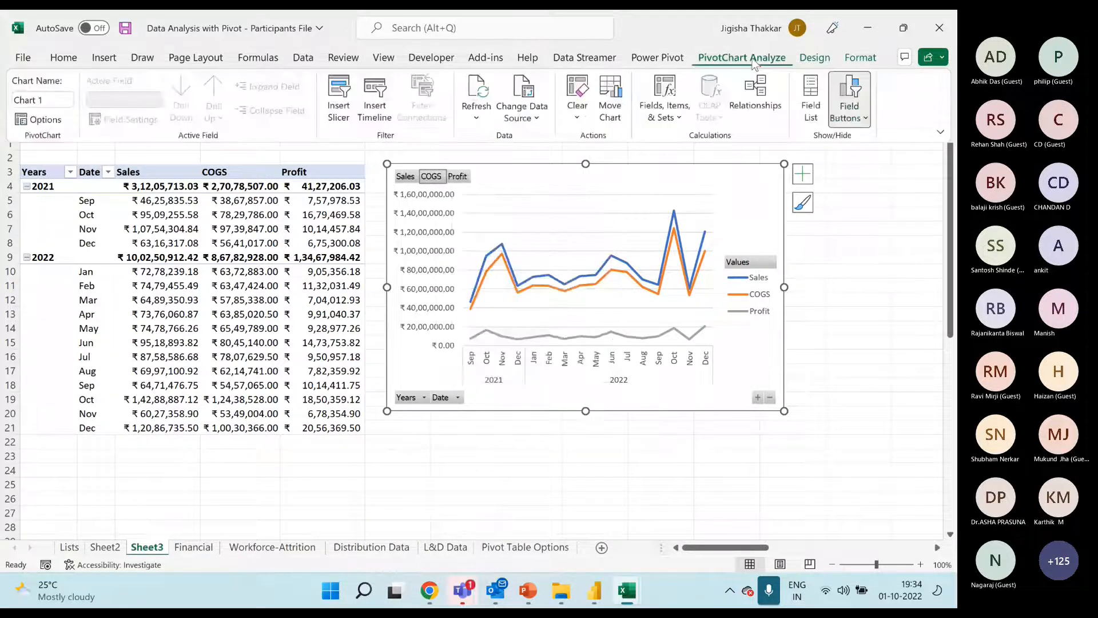
click(865, 119)
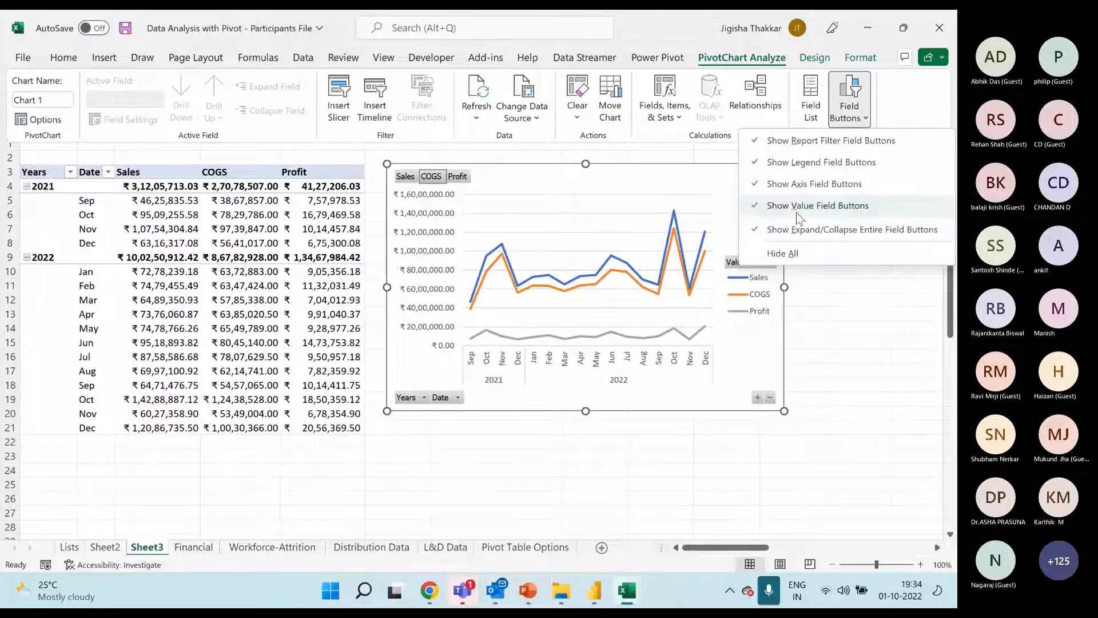
click(759, 146)
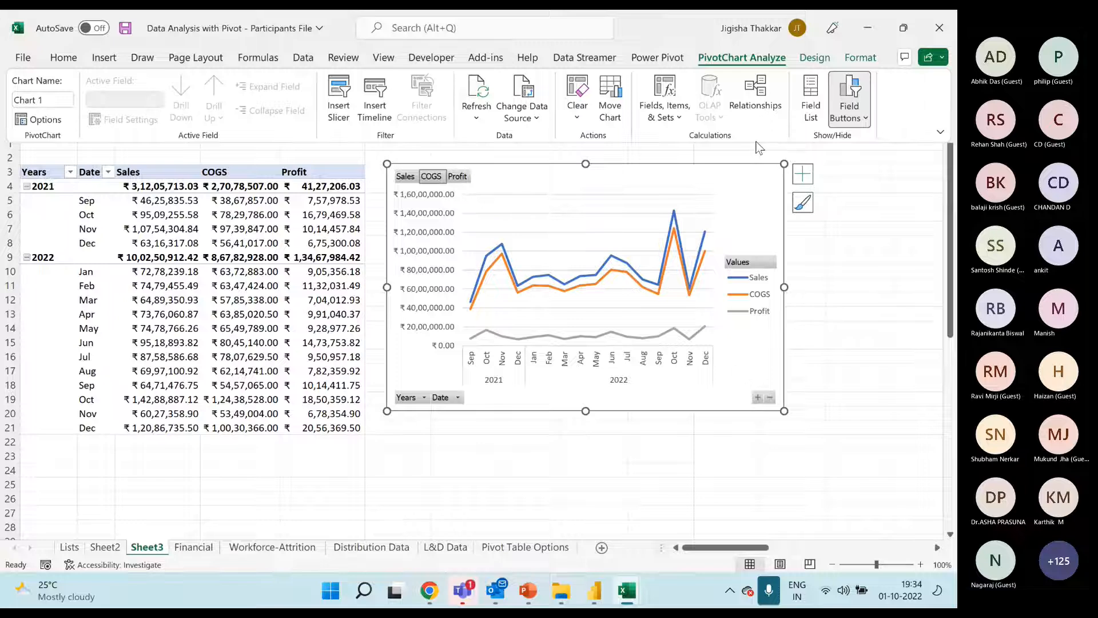
click(849, 105)
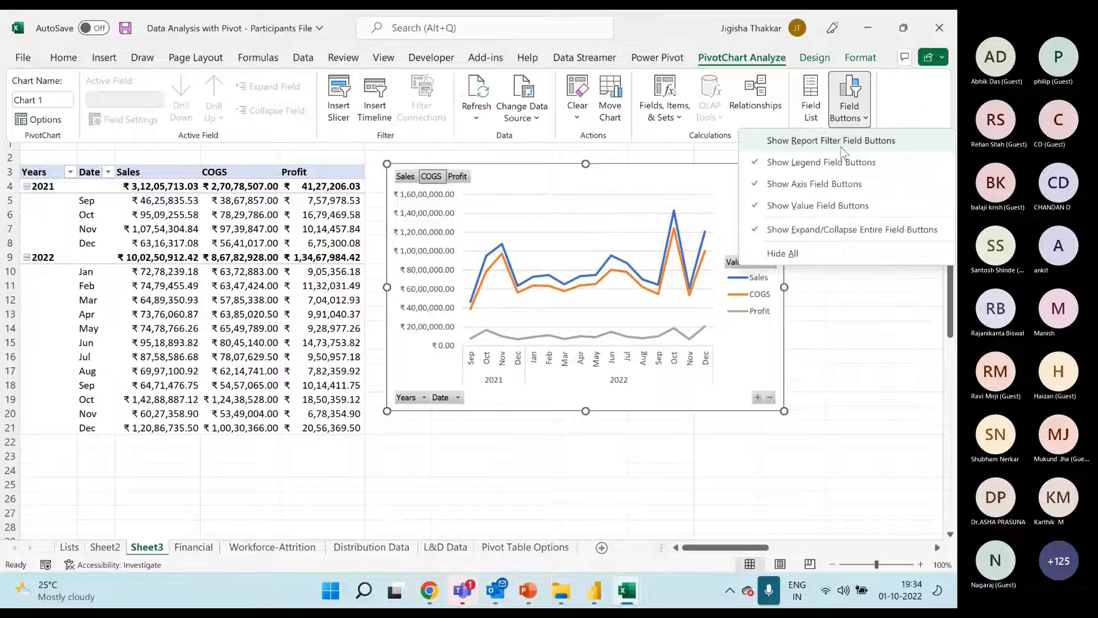
click(801, 166)
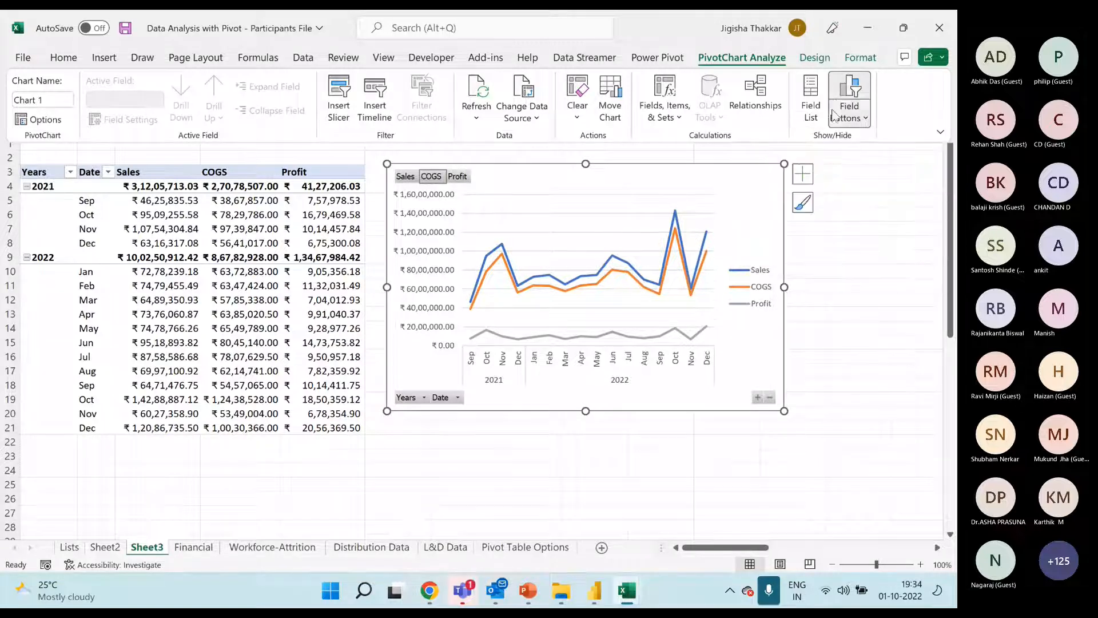
Turn off the axis, value and expand/collapse entire field buttons on the PivotChart
click(848, 102)
click(801, 185)
click(863, 114)
click(798, 203)
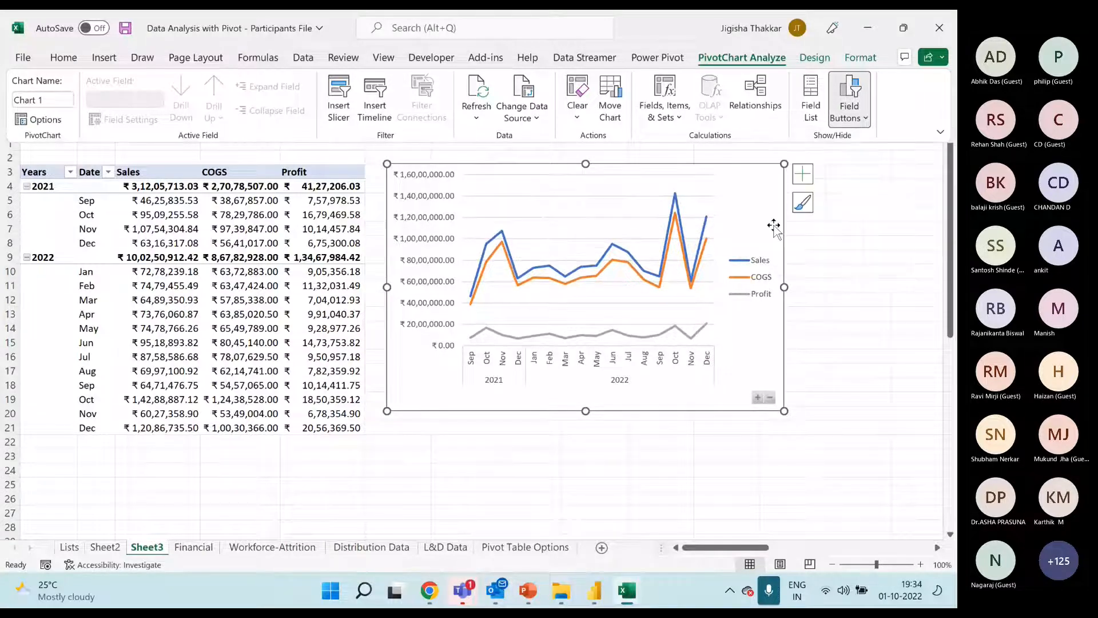
click(849, 103)
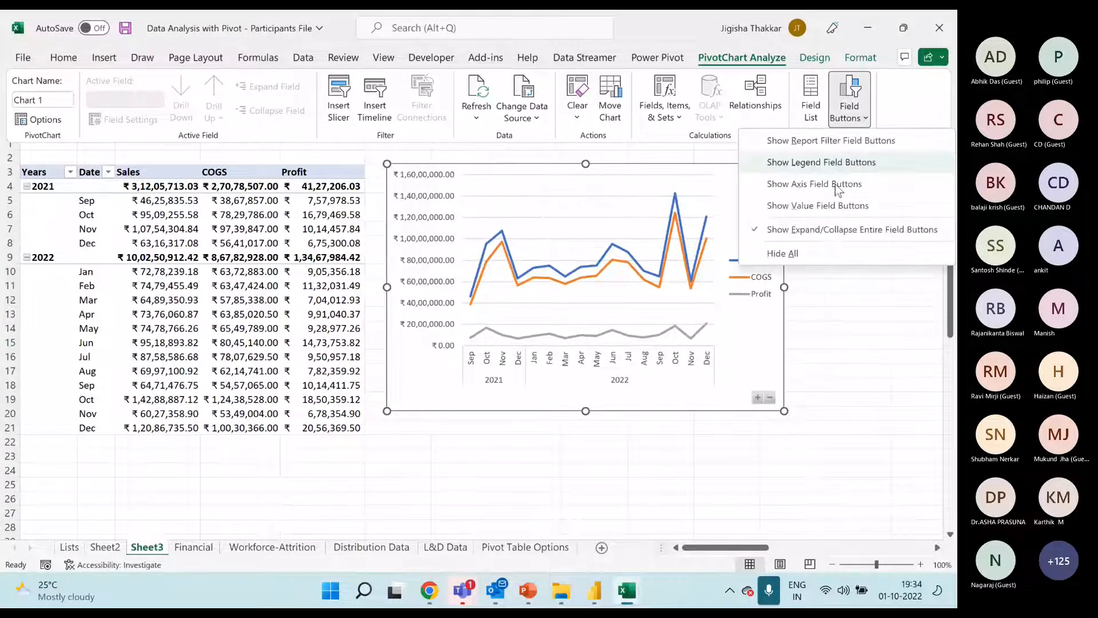
click(798, 231)
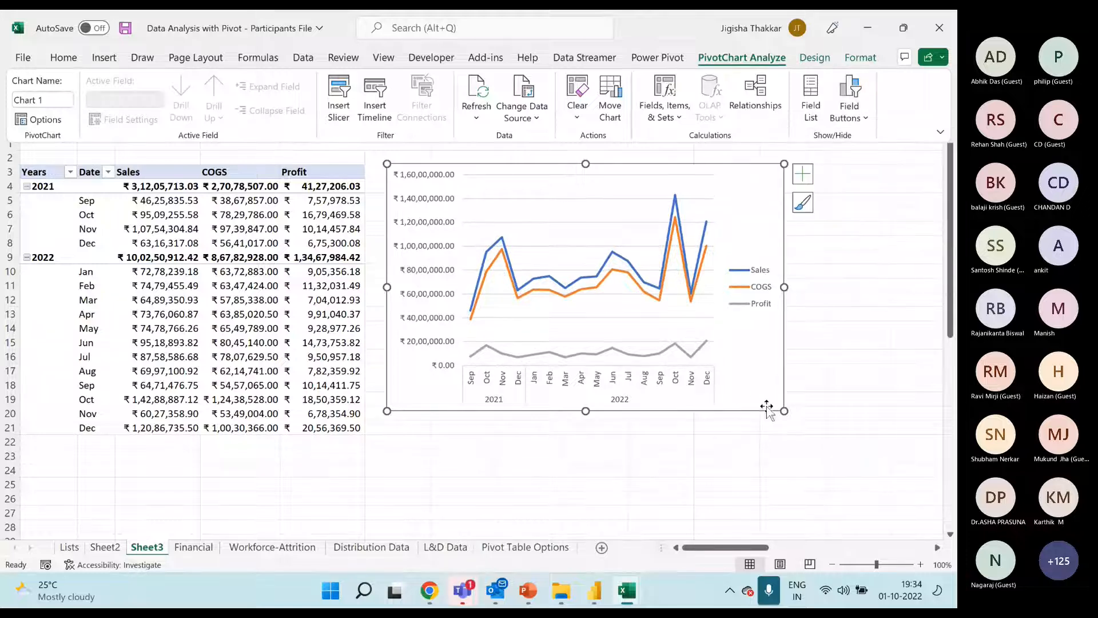
click(790, 421)
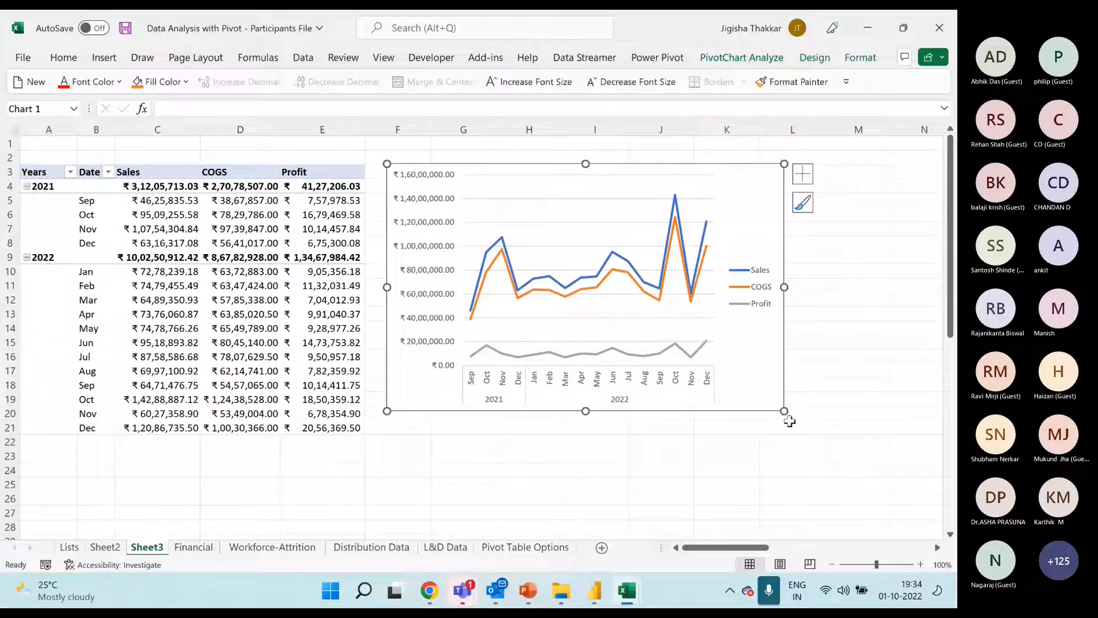
Delete the horizontal gridlines from the line chart
click(581, 222)
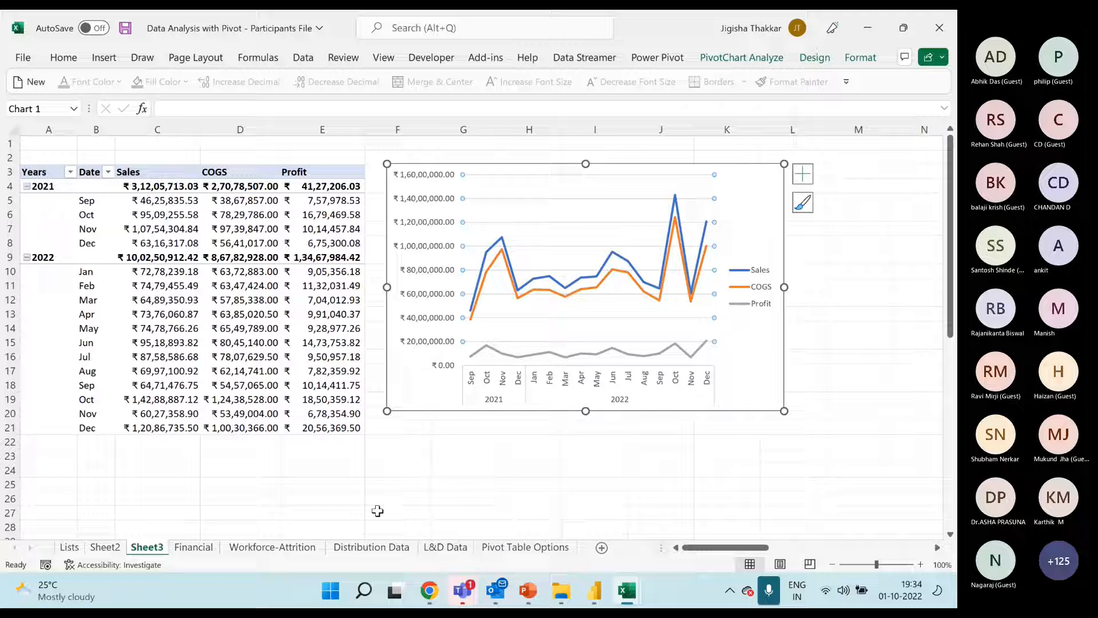
key(Delete)
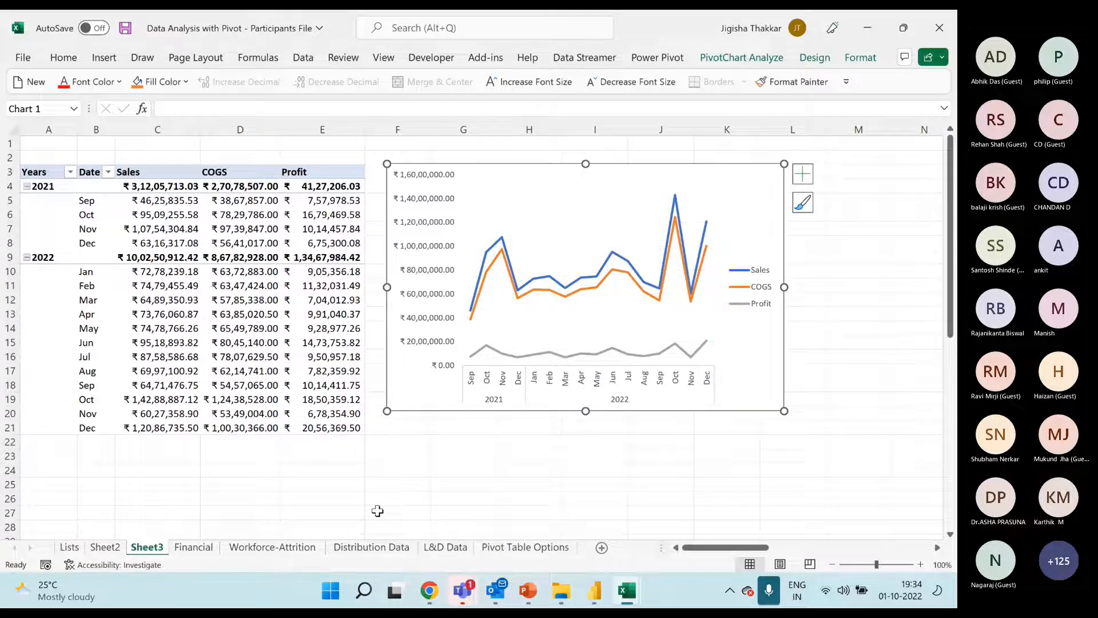
click(809, 183)
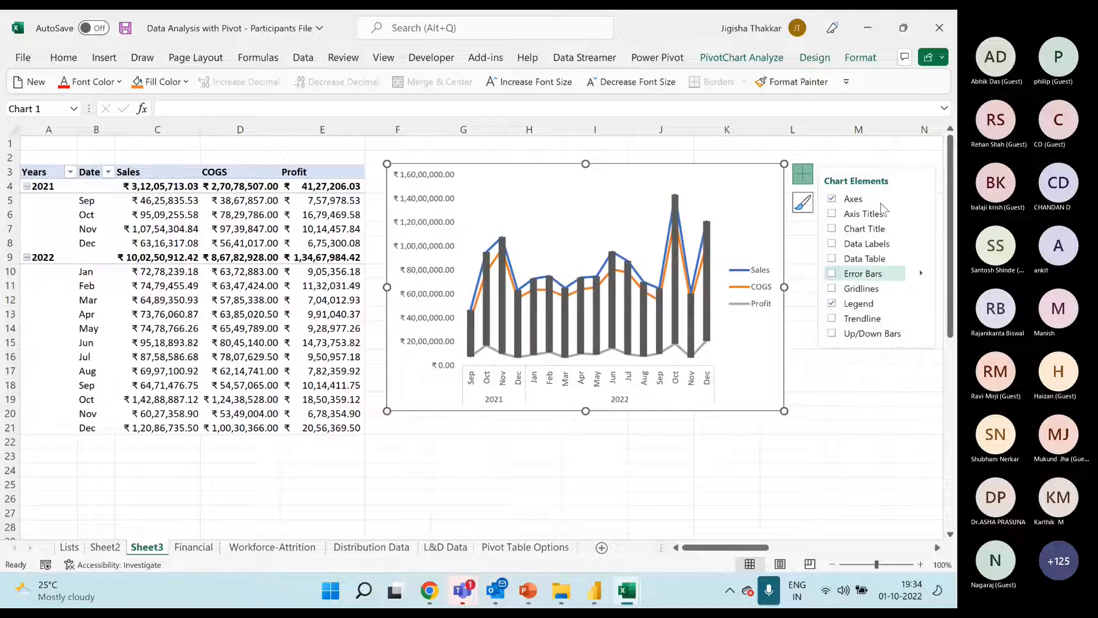
Examine the formatting options available for the chart area, the value axis and the month/year category axis
right_click(741, 182)
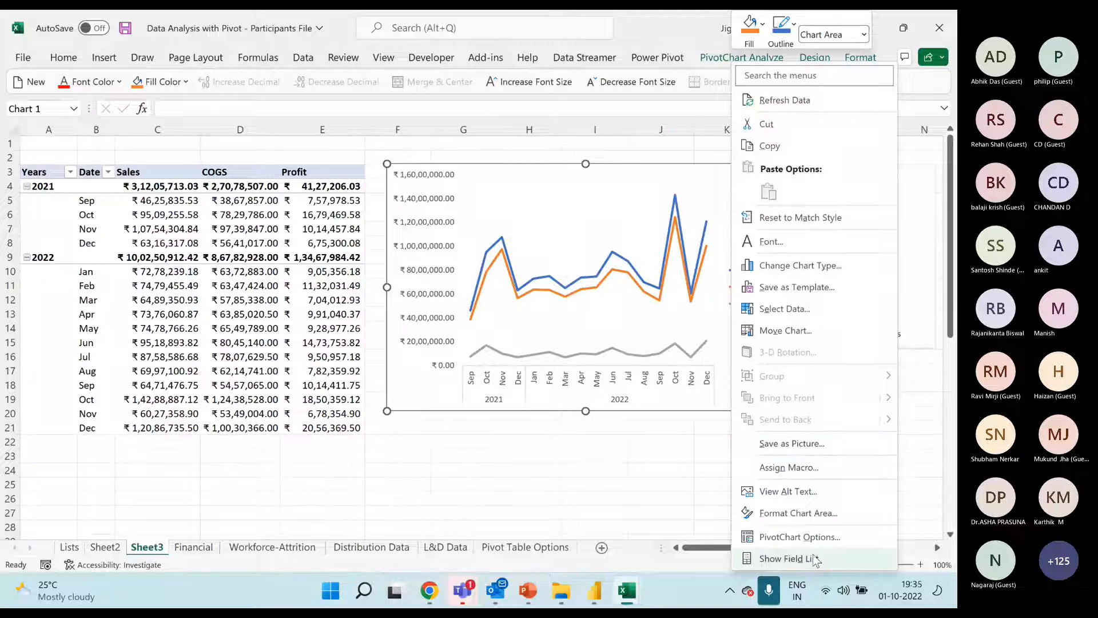
click(806, 517)
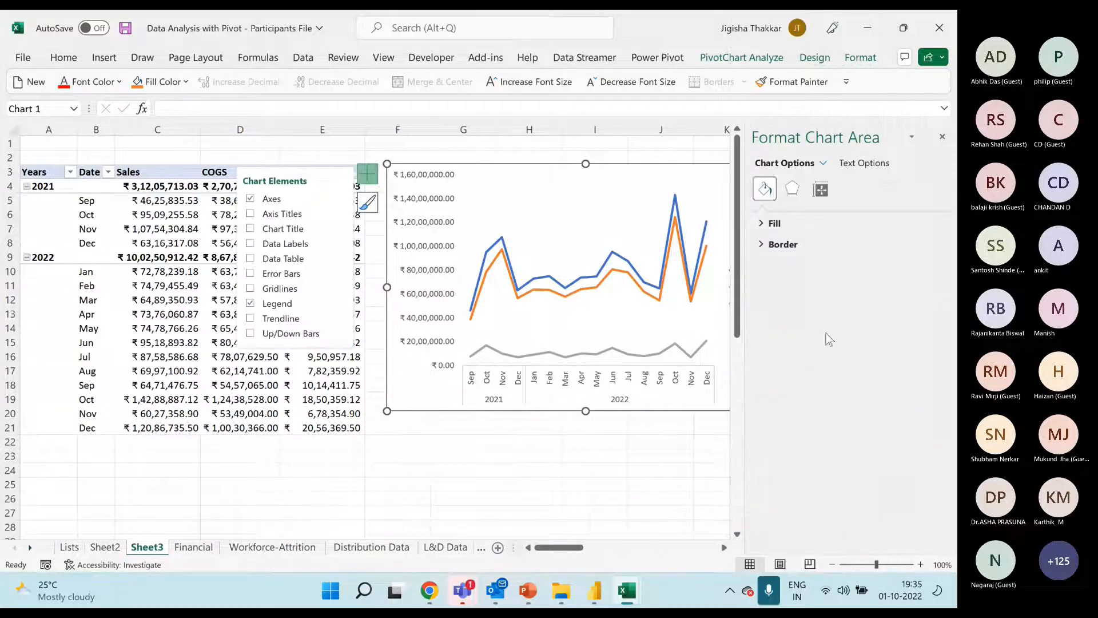
click(724, 549)
click(329, 228)
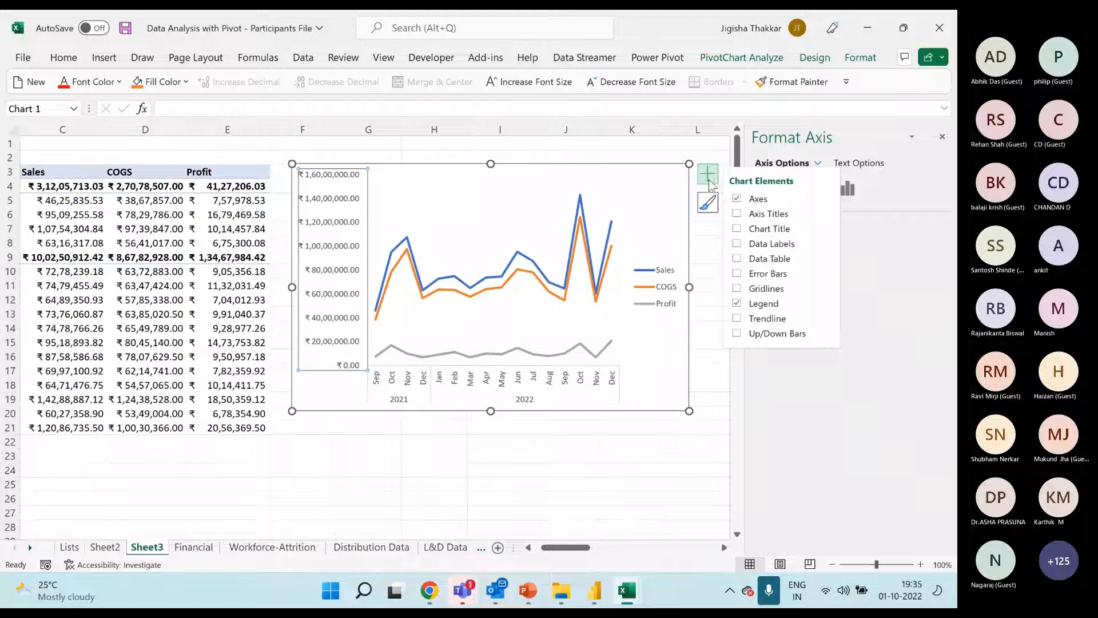
click(779, 157)
click(771, 223)
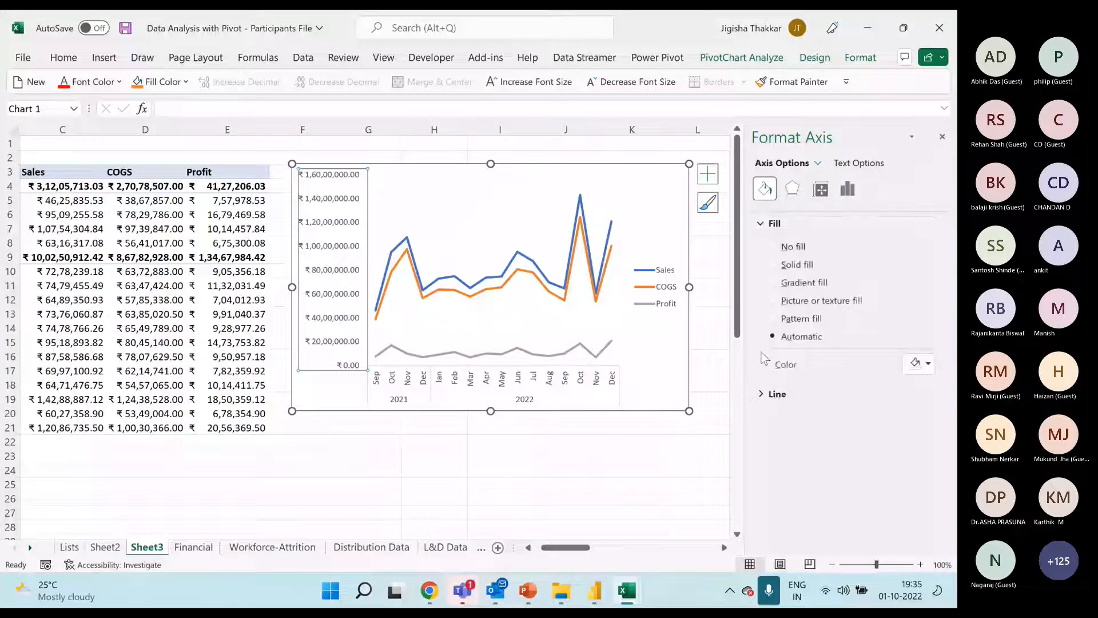
click(848, 190)
click(818, 226)
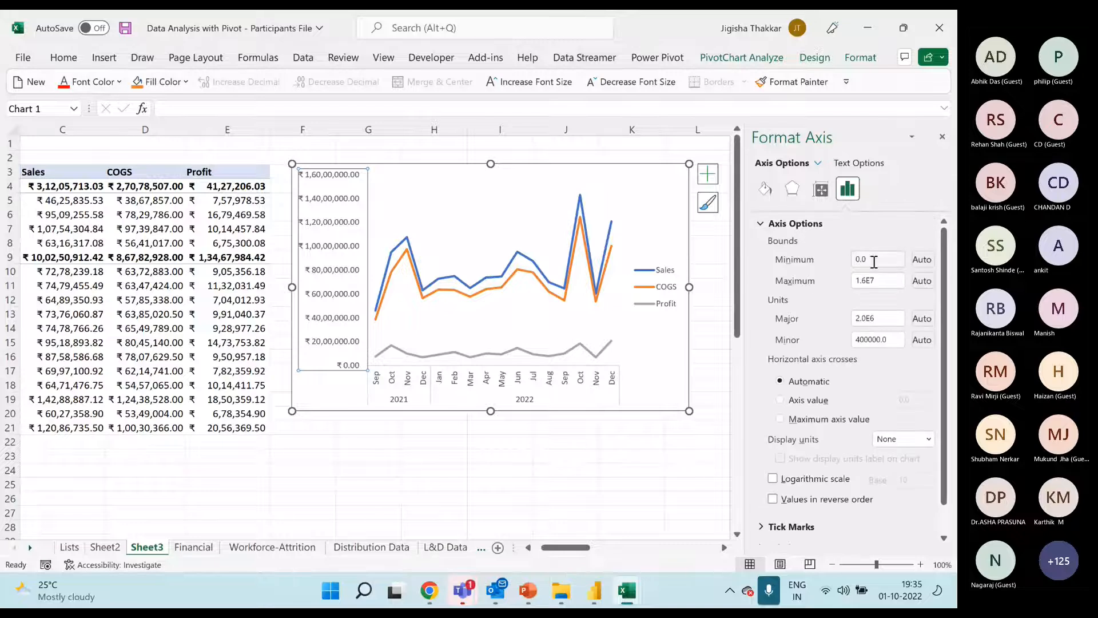
click(527, 389)
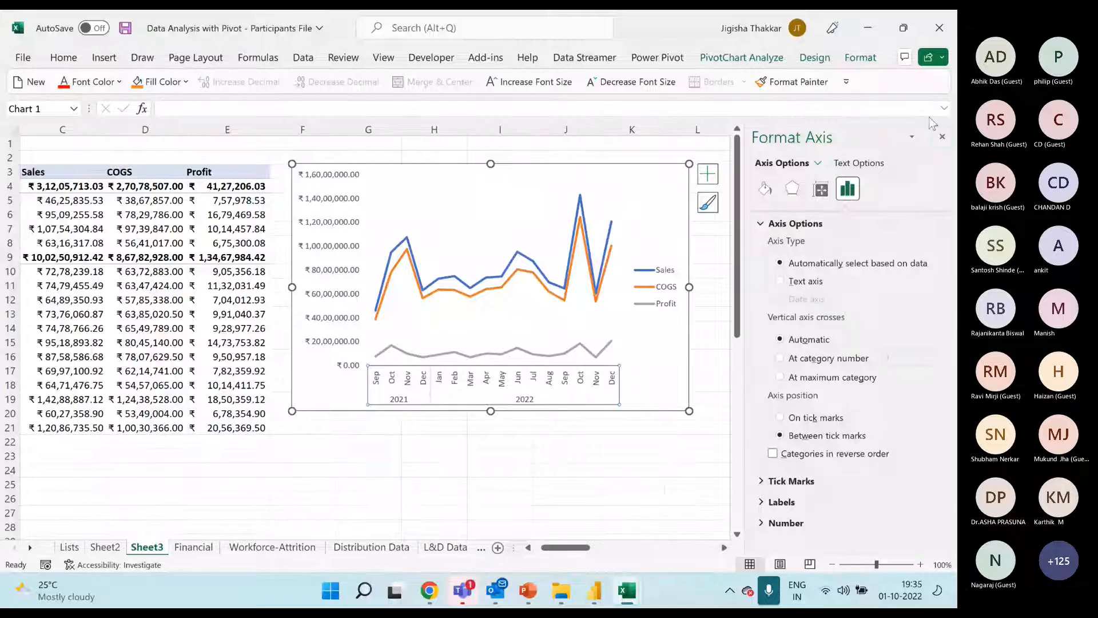
click(942, 136)
Set the line chart's legend position to Top and deselect the chart
click(707, 174)
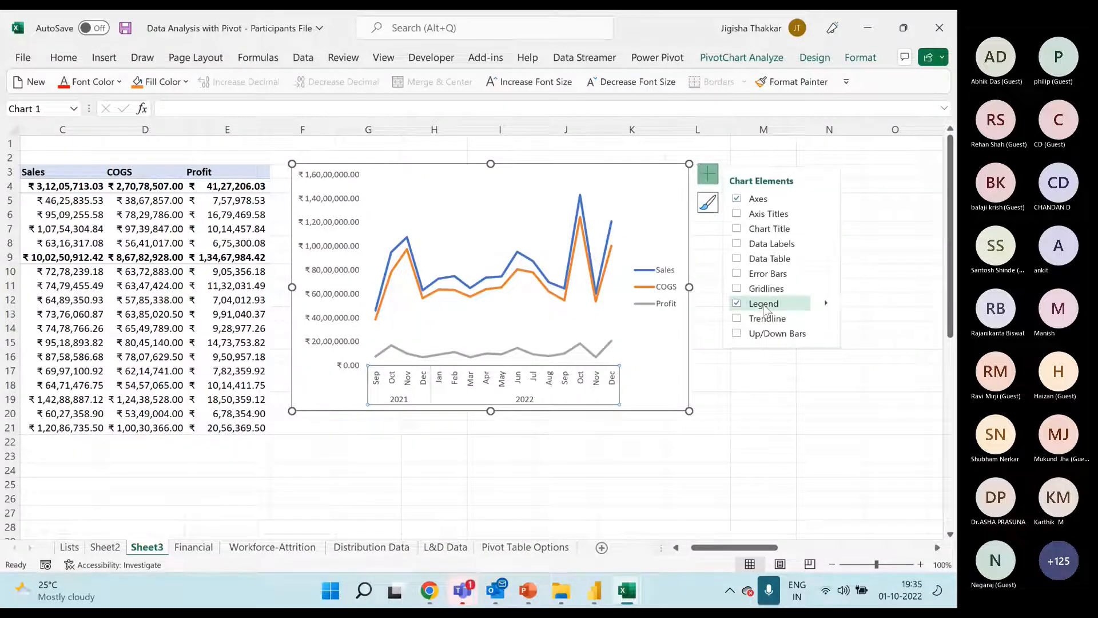
click(825, 305)
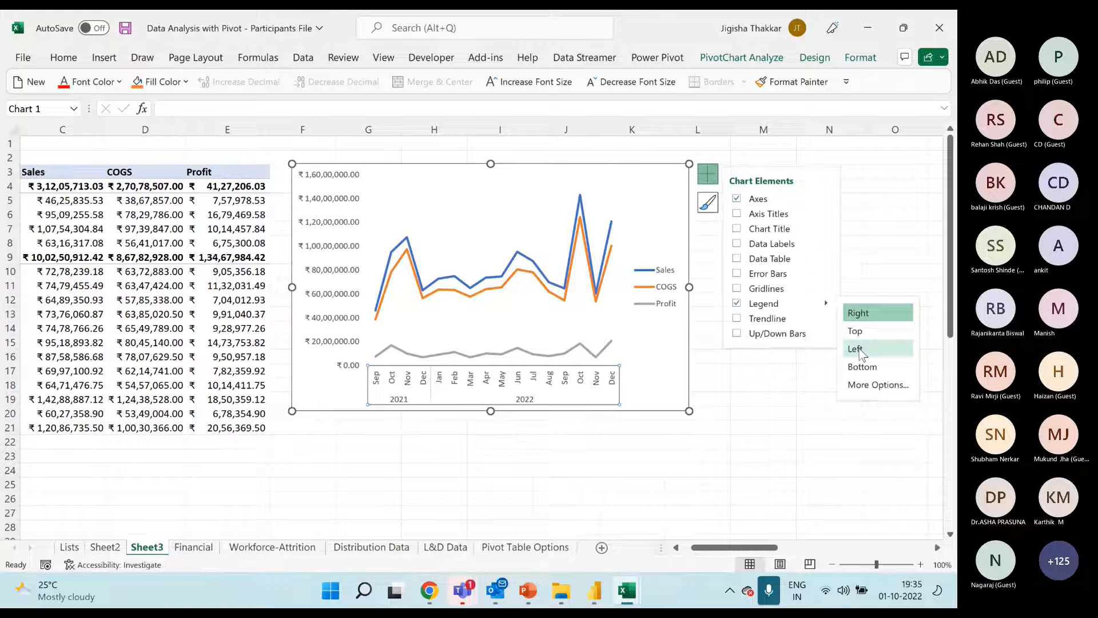
click(867, 333)
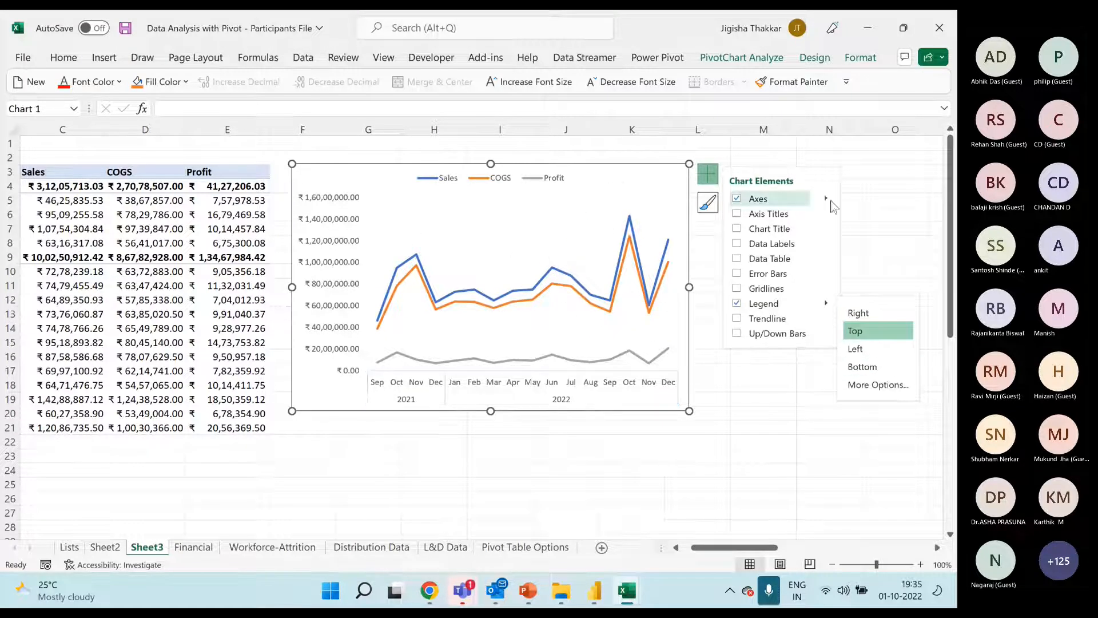
click(908, 204)
drag(703, 548, 644, 547)
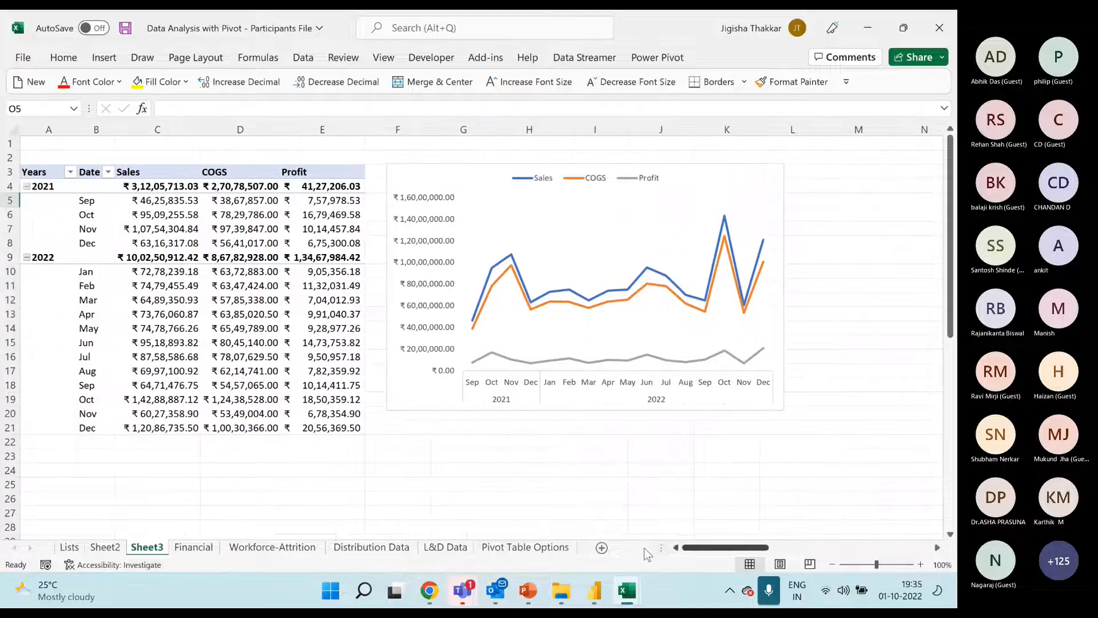
Insert a new worksheet directly before the Financial sheet and rename it Dashboard
click(192, 548)
right_click(195, 546)
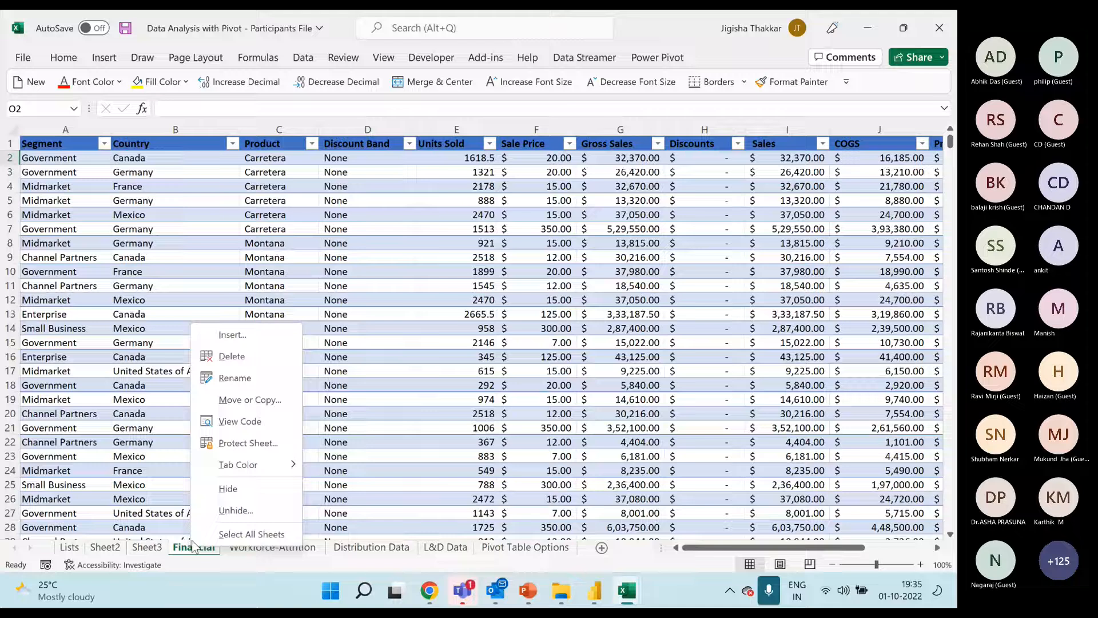
click(232, 334)
click(384, 444)
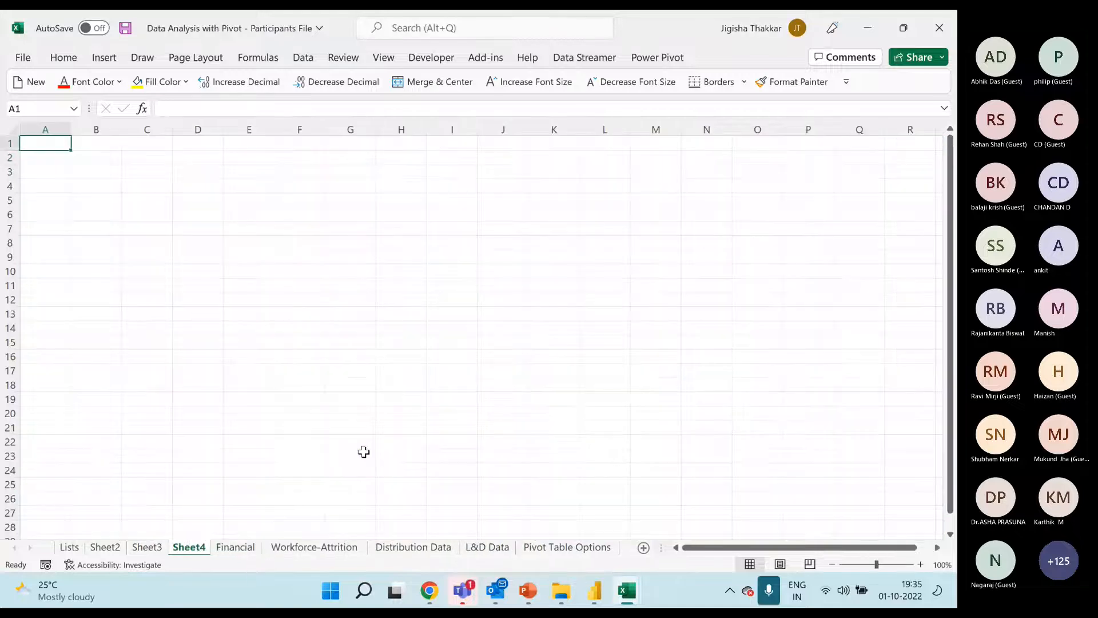
double_click(189, 547)
text(Dashboard)
key(Return)
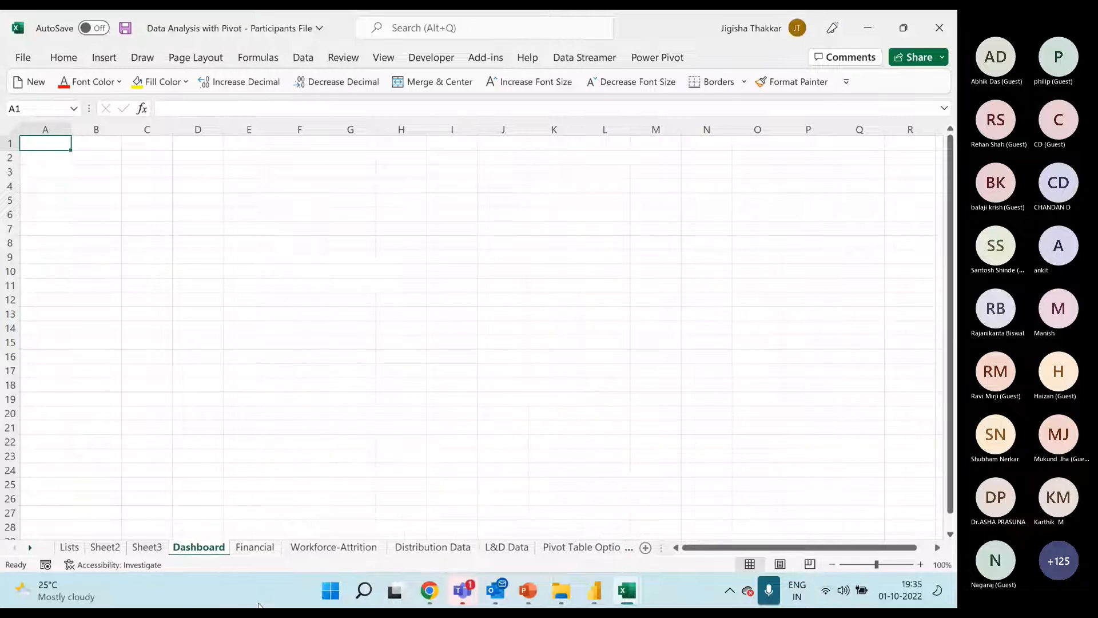
Rename Sheet3, which holds the year and month pivot, as Analysis
click(69, 547)
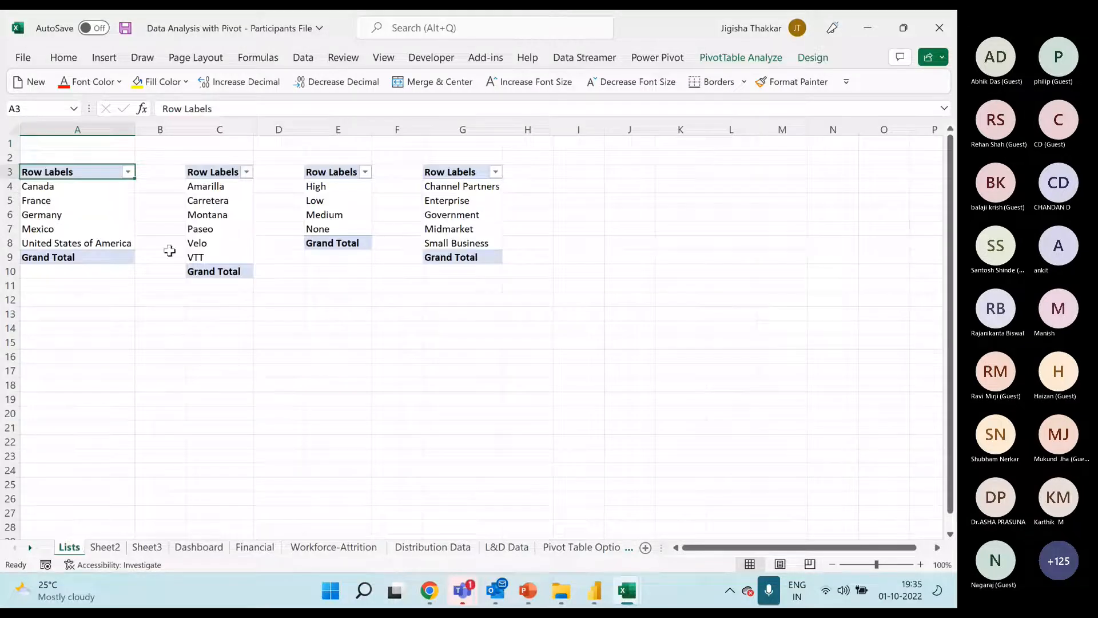
click(147, 547)
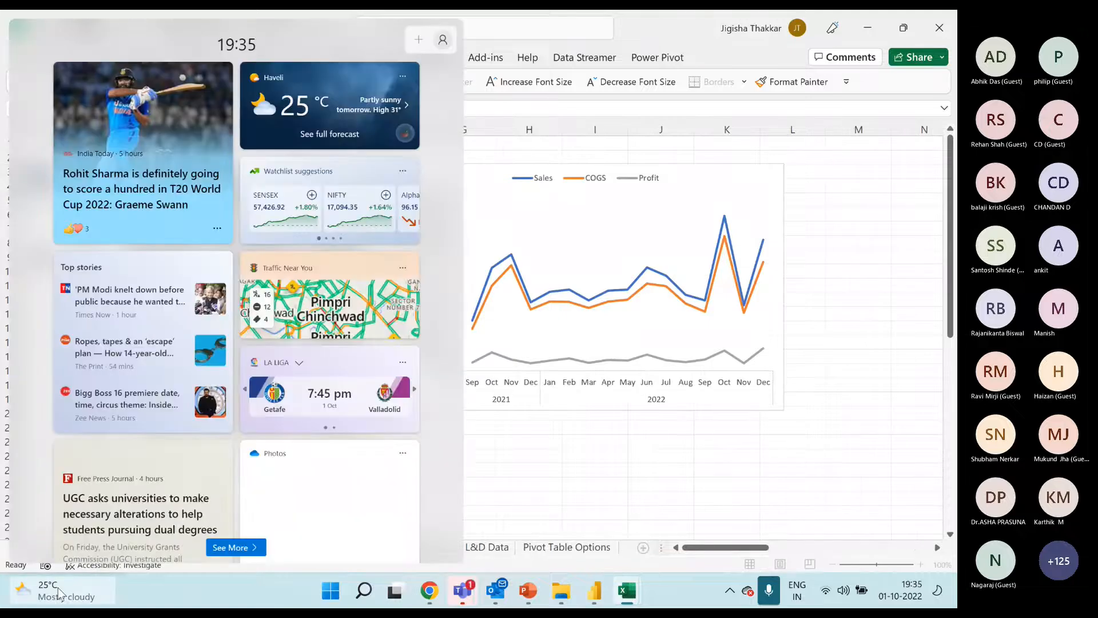
text(Analysis)
key(Return)
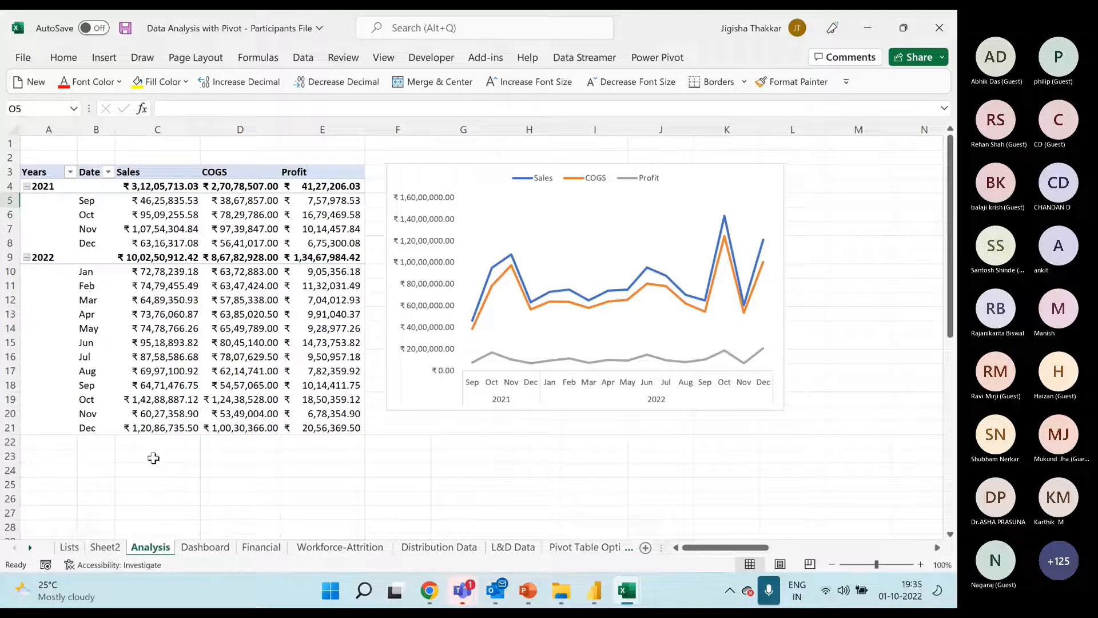
Cut the line chart from the Analysis sheet and paste it at cell C8 of the Dashboard sheet
click(198, 547)
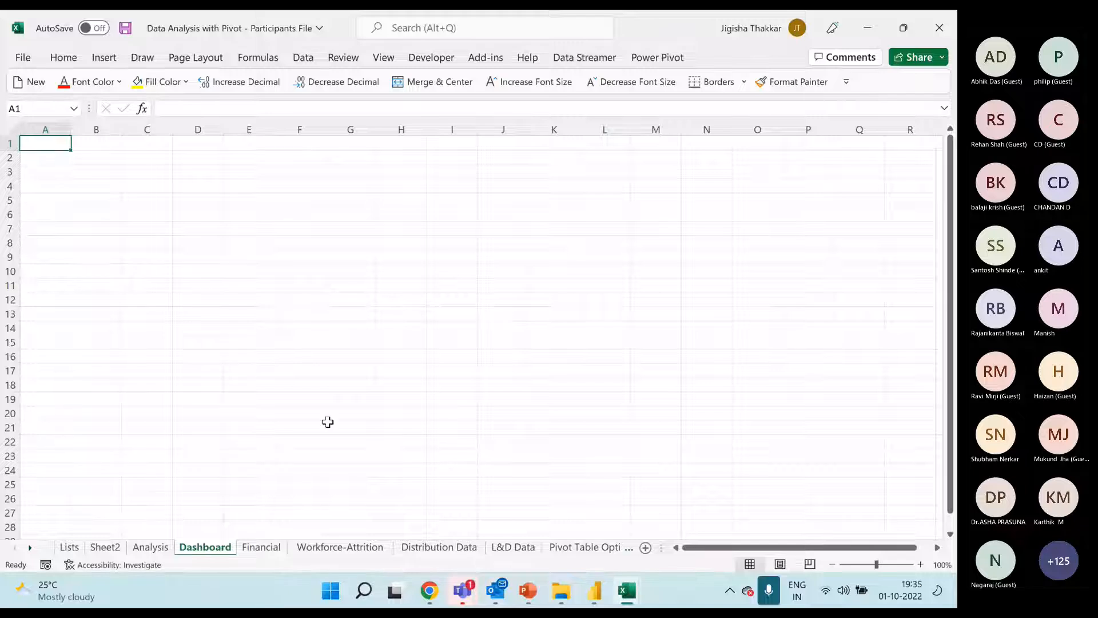
key(ctrl+Page_Up)
click(484, 174)
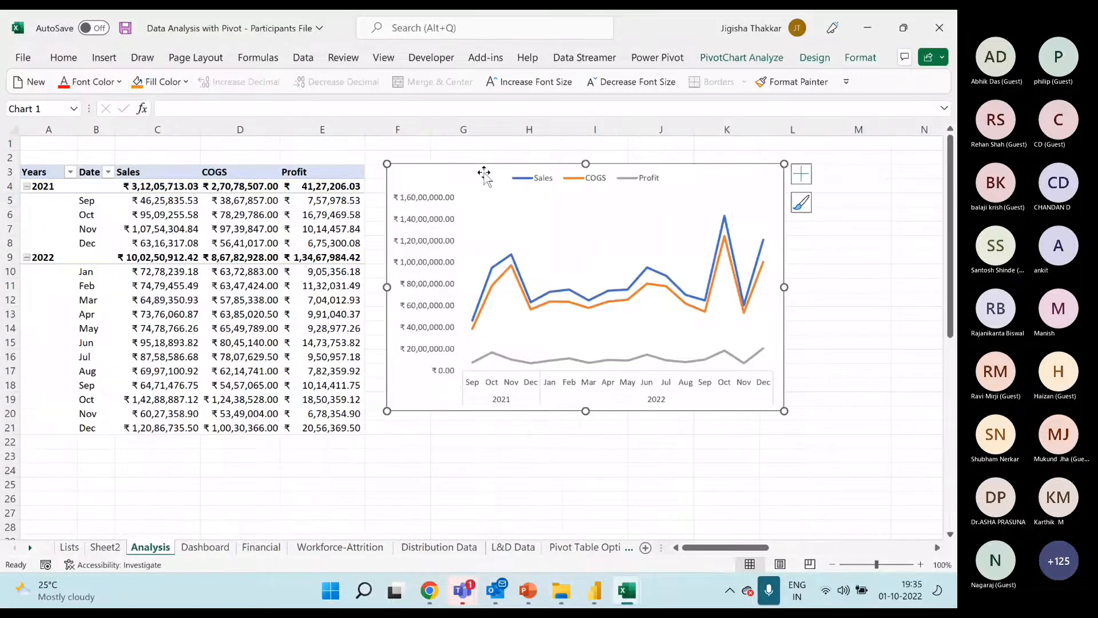
key(Delete)
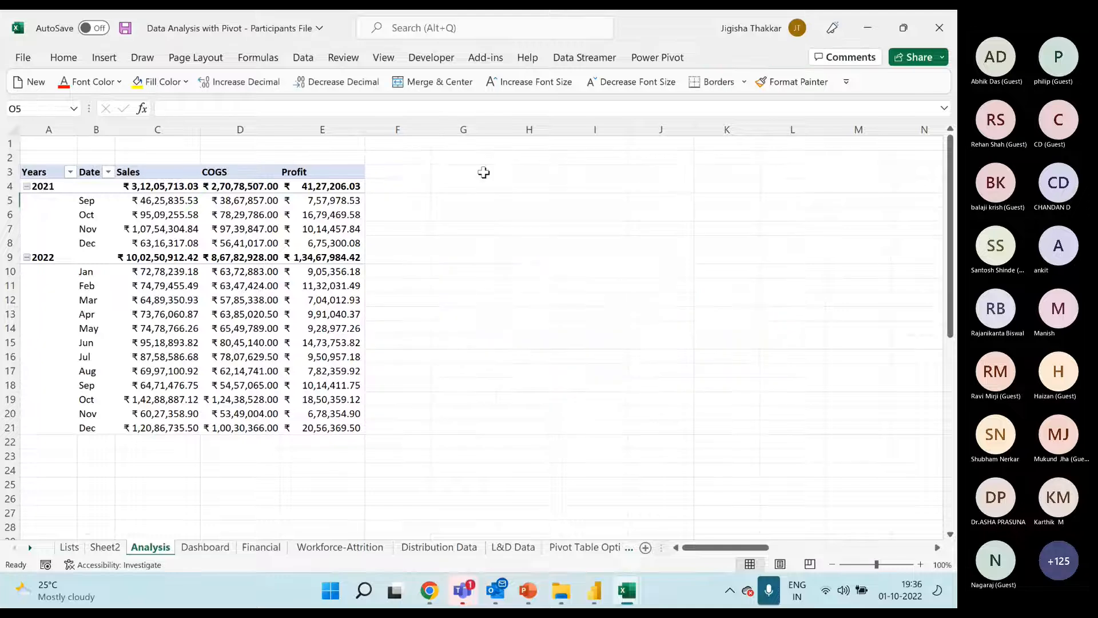
click(205, 547)
click(166, 244)
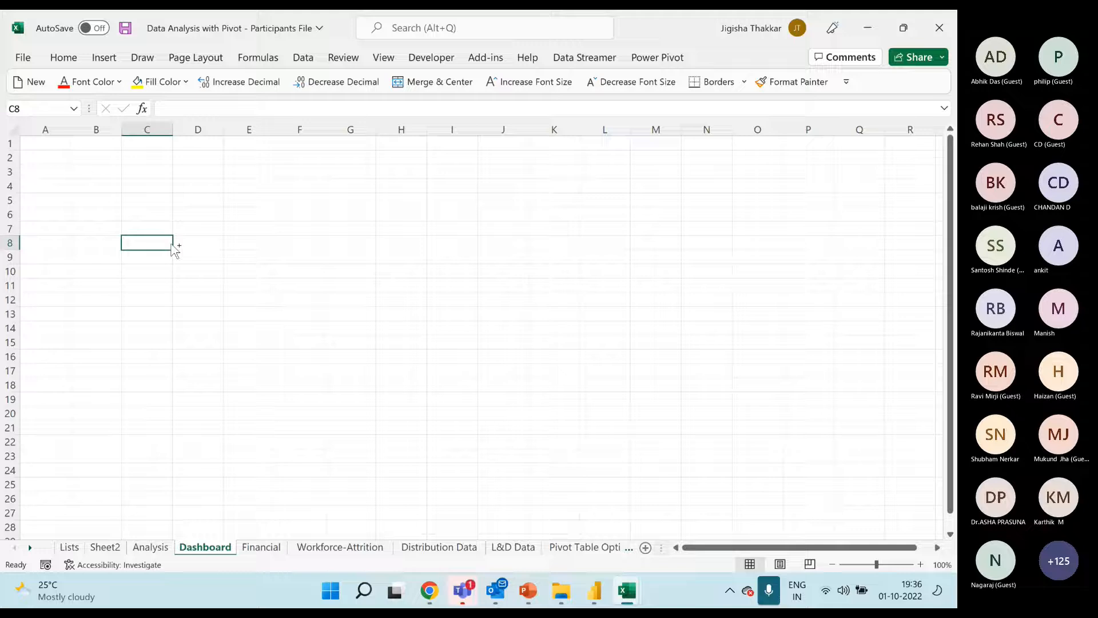
key(ctrl+v)
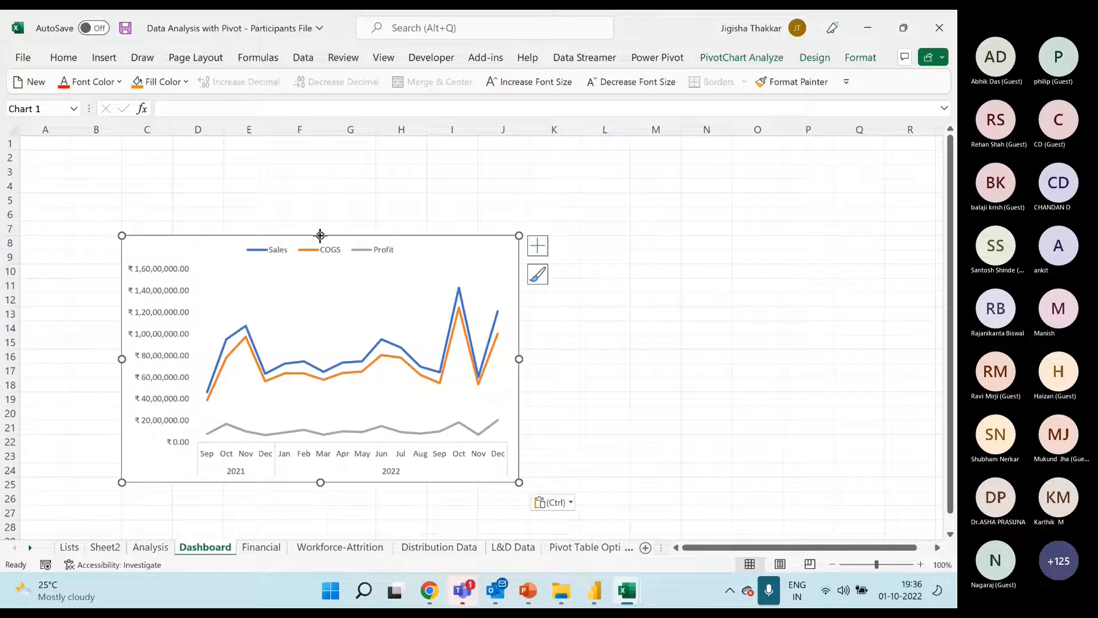
Shrink the line chart's height and reposition it on the Dashboard sheet so it spans about B16 to I25
drag(319, 357, 320, 357)
click(237, 367)
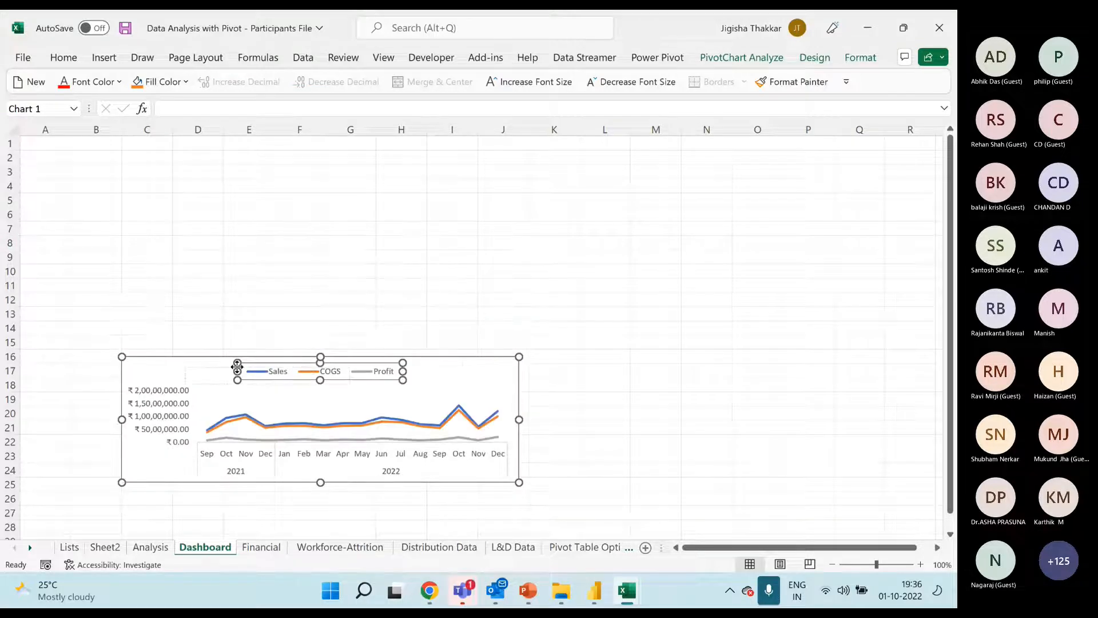
drag(188, 363, 146, 350)
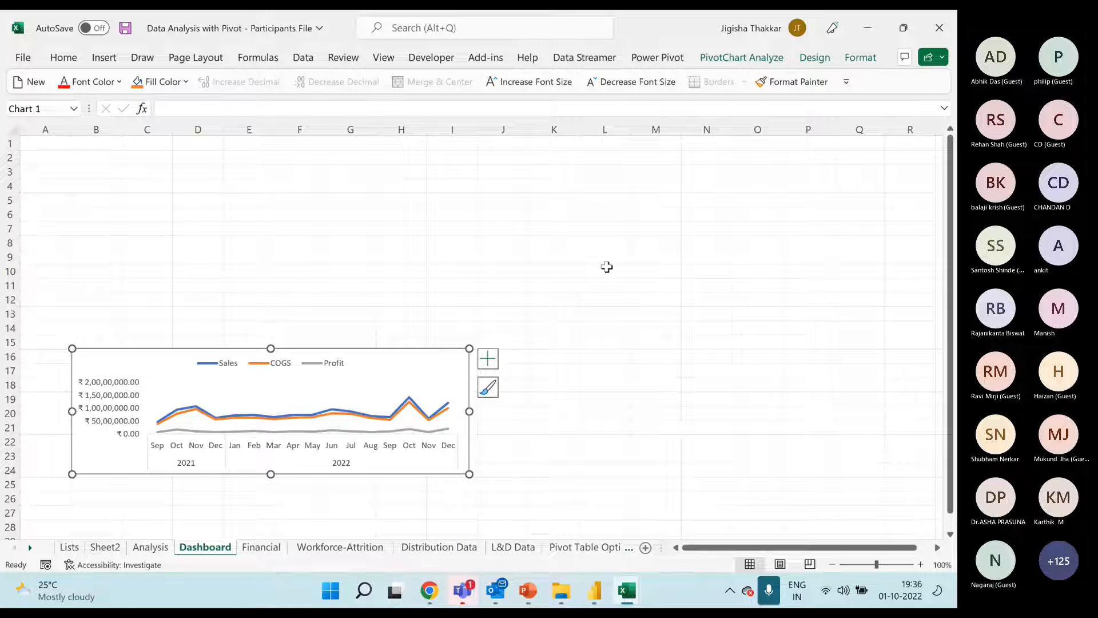
drag(469, 474, 464, 492)
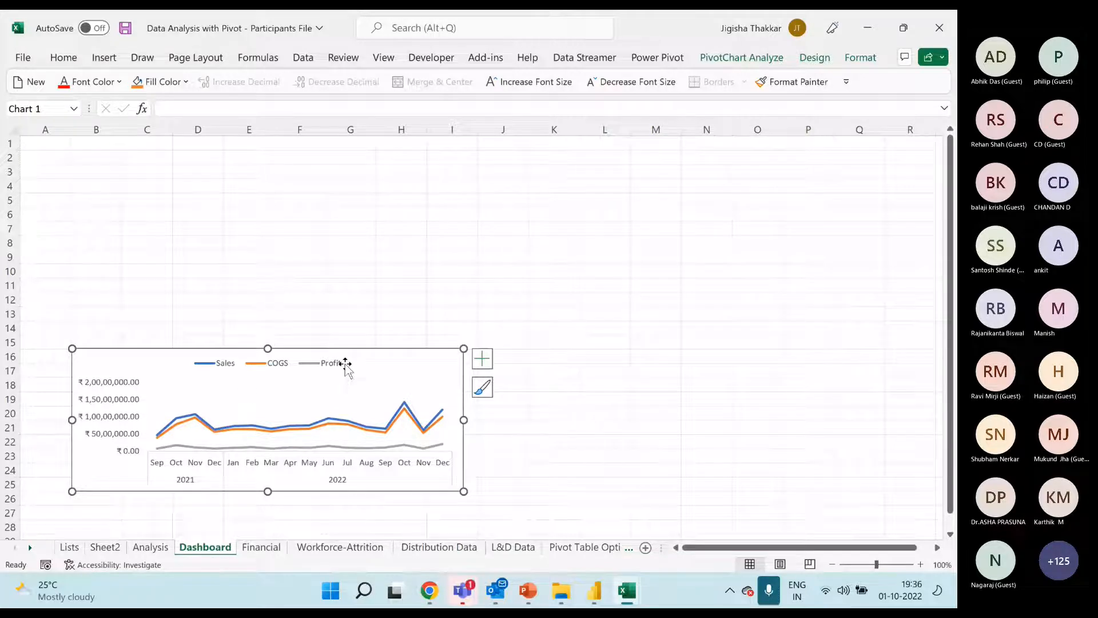
Review how the Analysis pivot, the Dashboard chart and the Financial source table relate, including the insert options available for the table
click(147, 552)
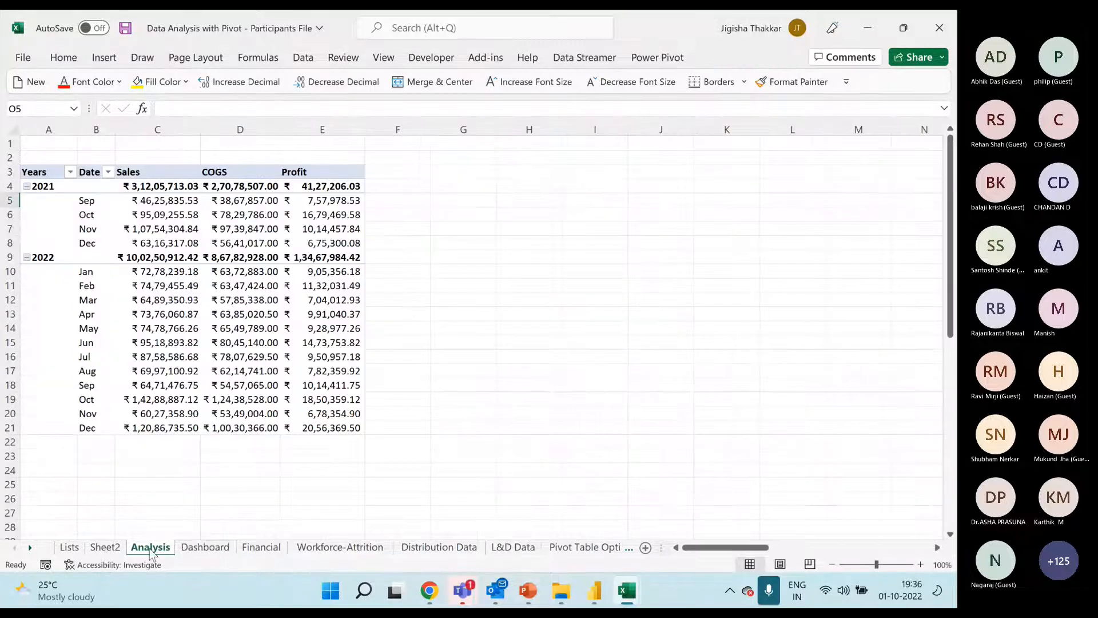
click(209, 549)
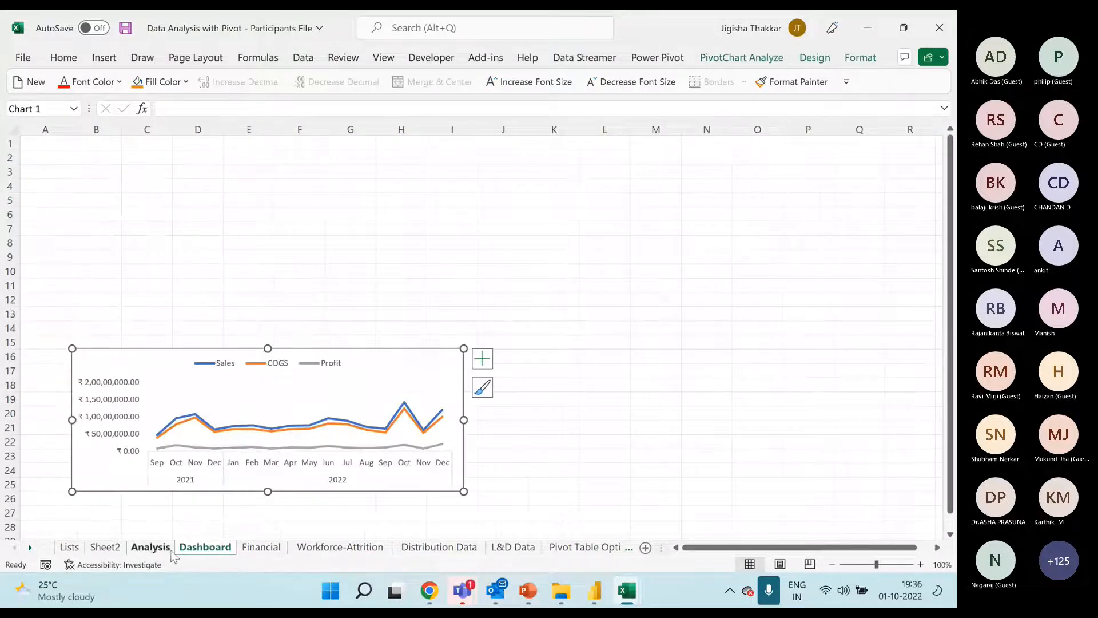
click(150, 547)
click(224, 326)
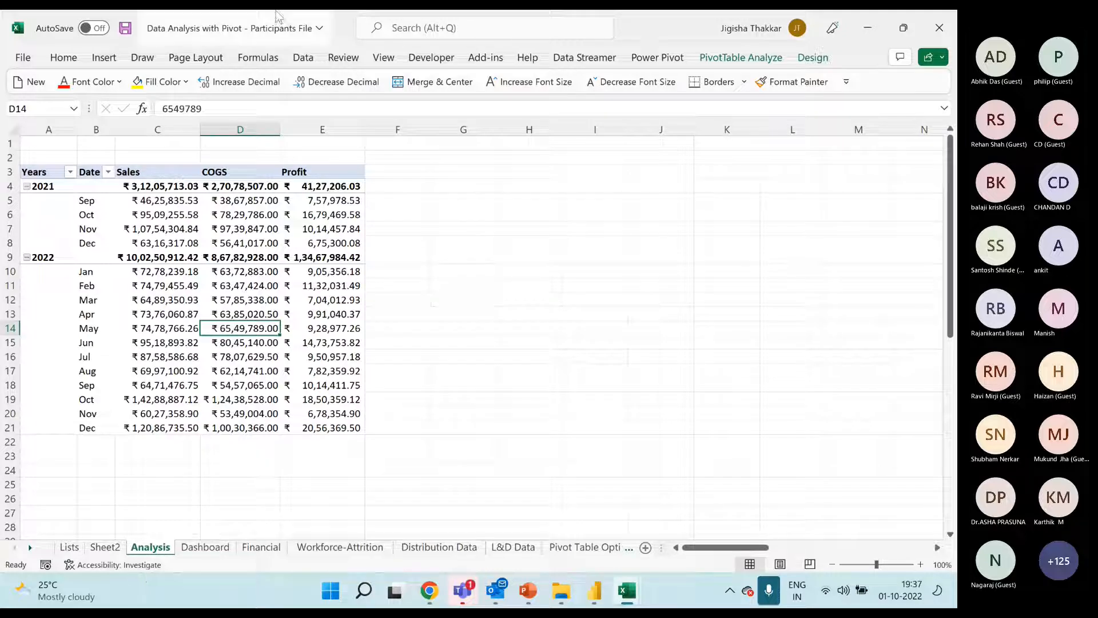
click(261, 547)
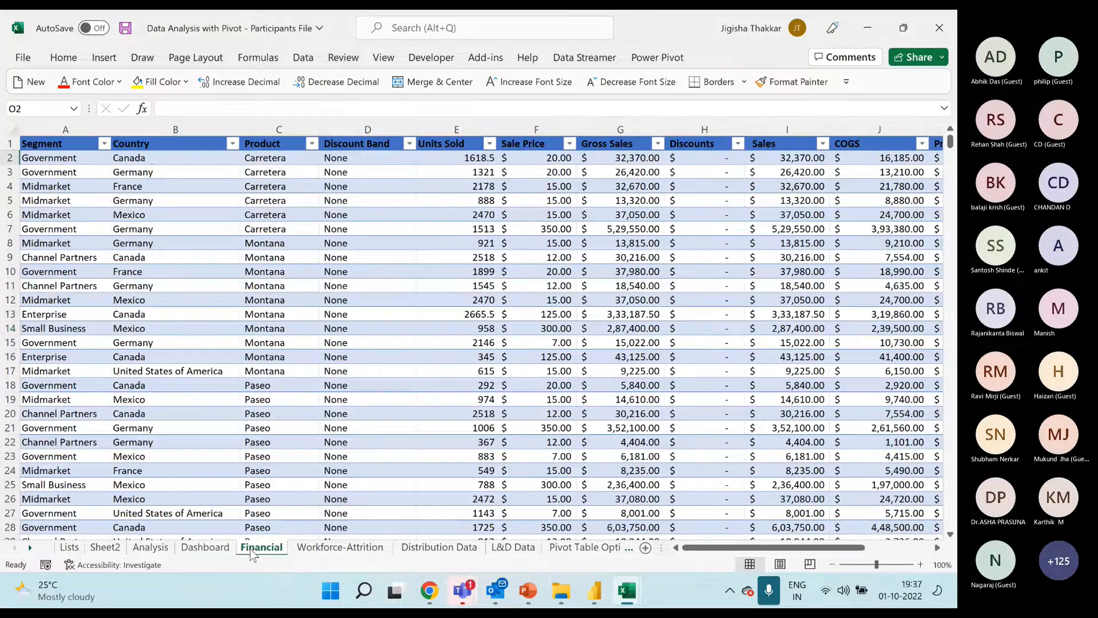
click(177, 214)
click(103, 57)
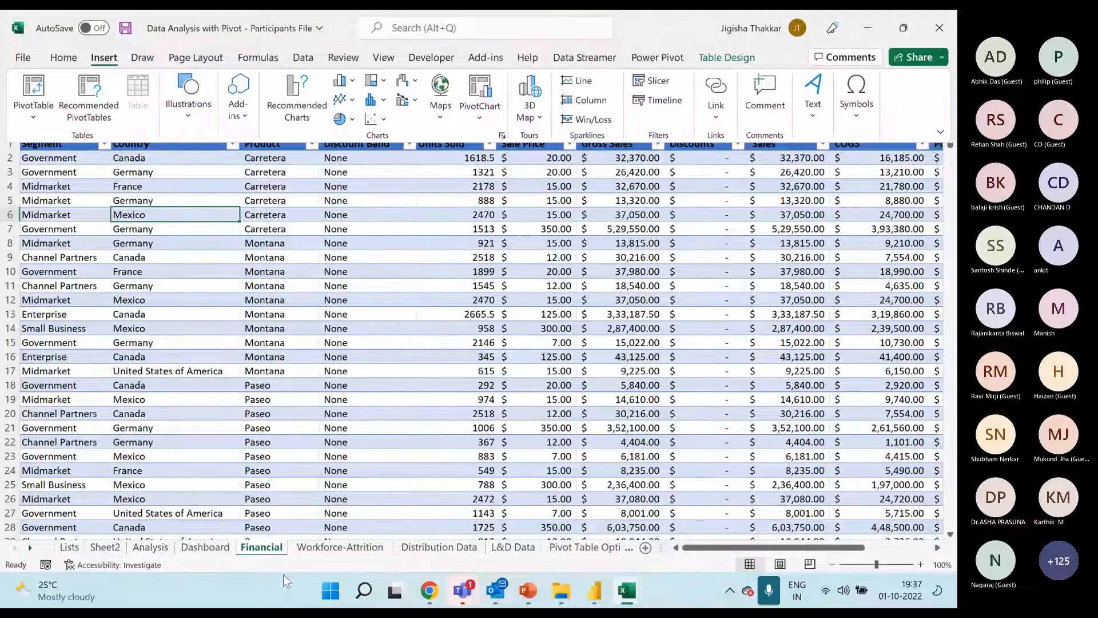
click(143, 554)
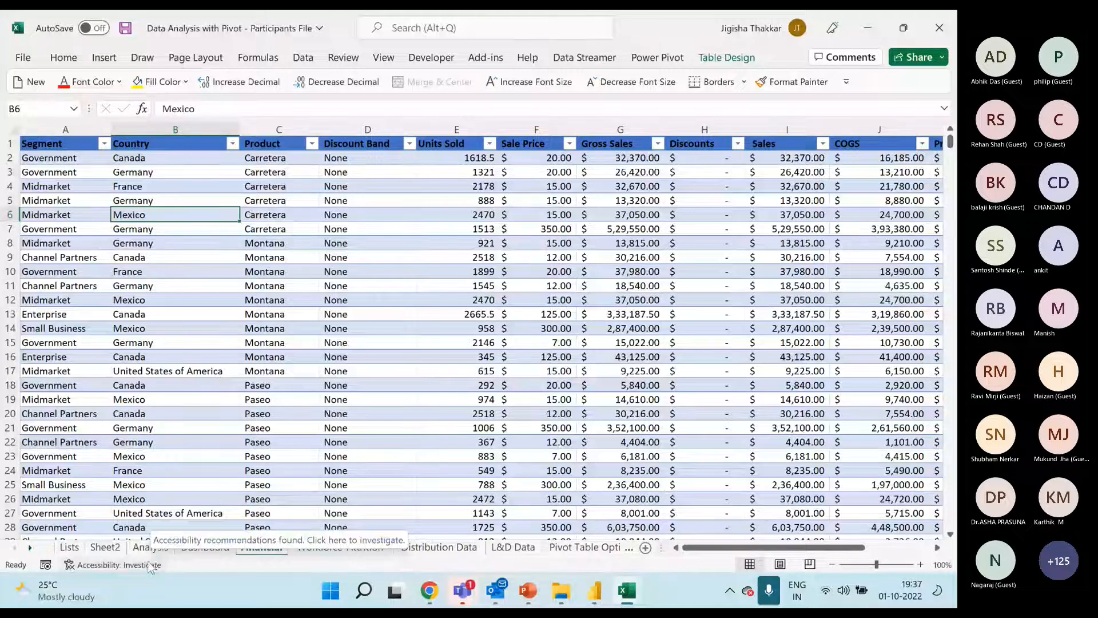
click(151, 548)
drag(34, 171, 338, 425)
click(336, 270)
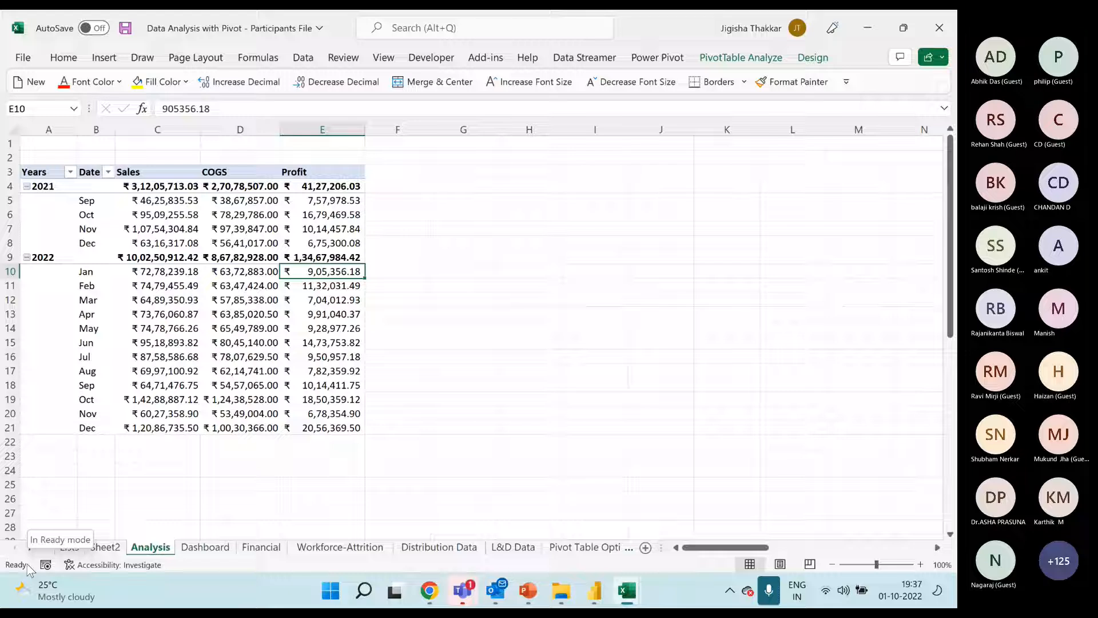
Switch to the Pivot-Solution workbook and examine the Financial Dashboard's charts, map, sparklines and Country slicer
click(628, 591)
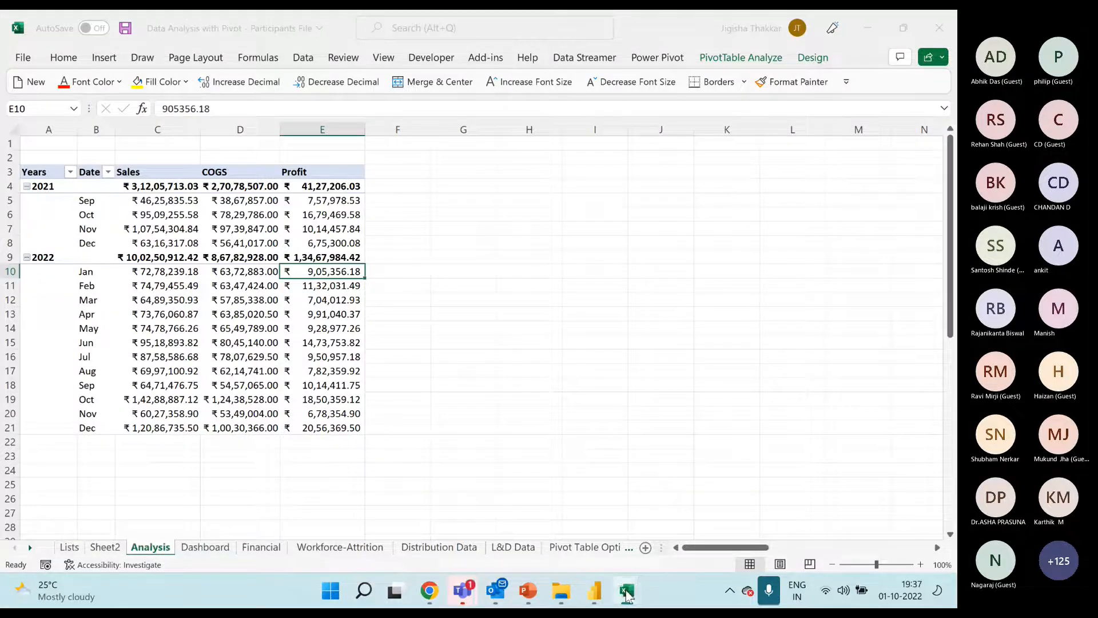
click(691, 505)
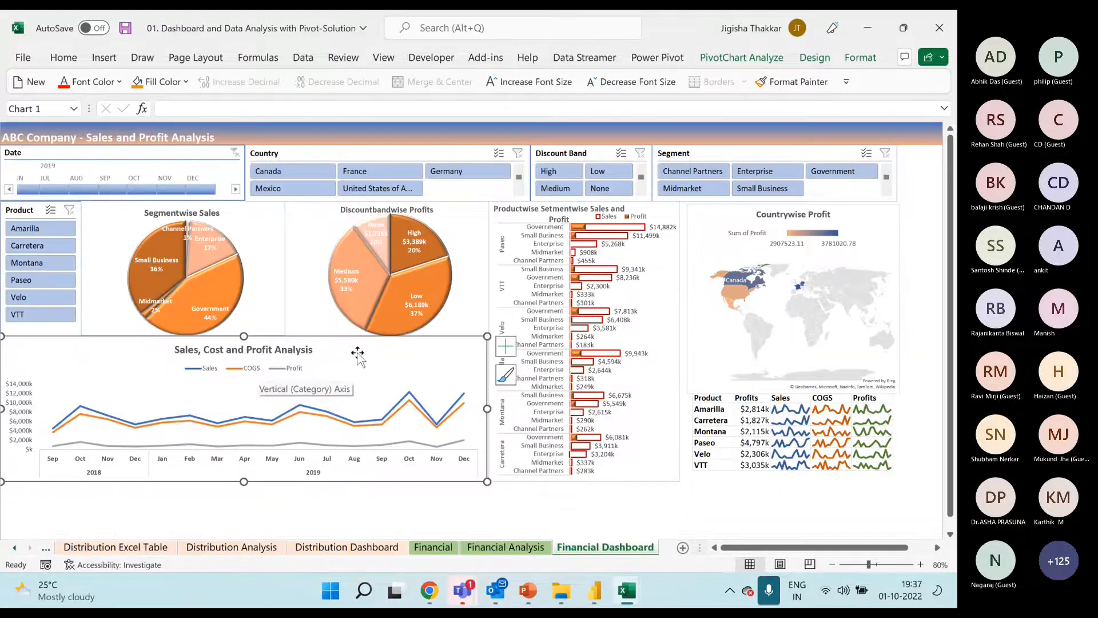
click(315, 240)
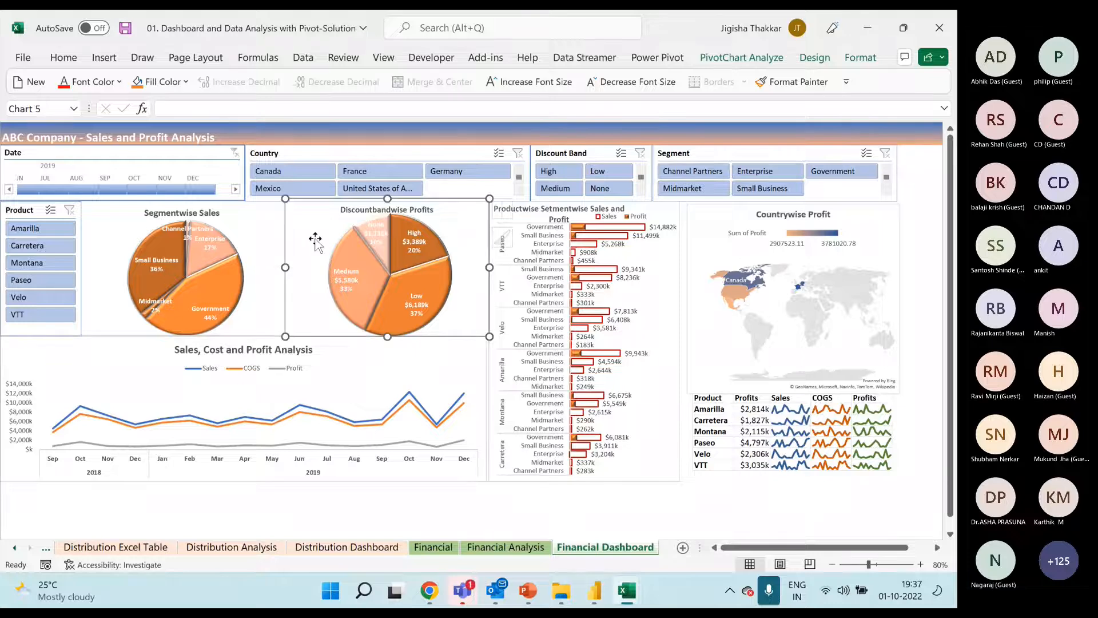
click(516, 217)
click(721, 211)
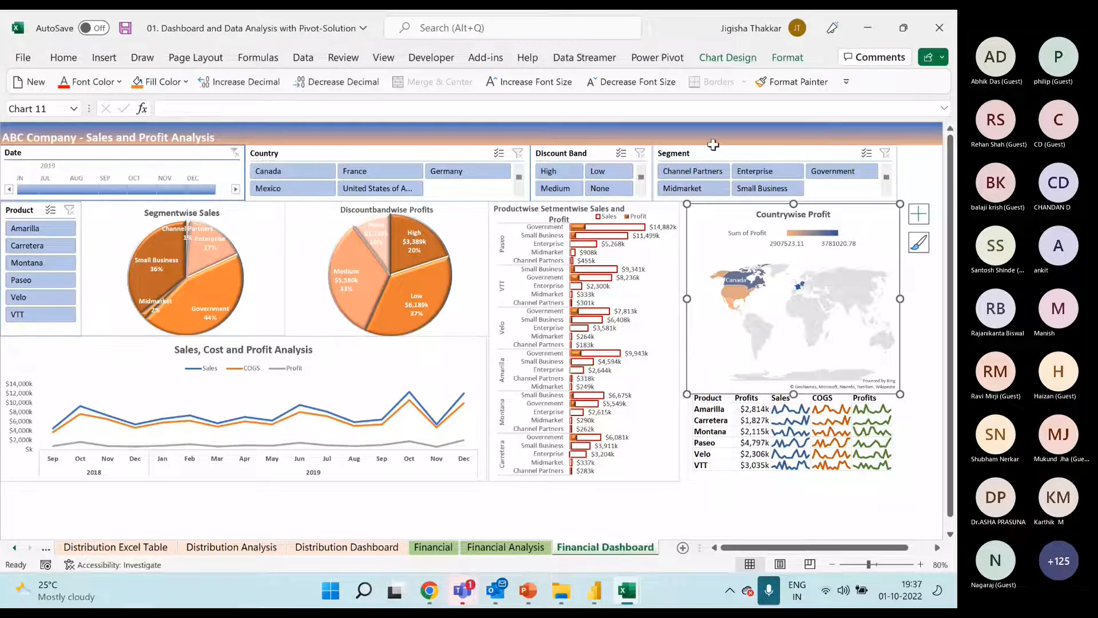
drag(801, 410, 863, 461)
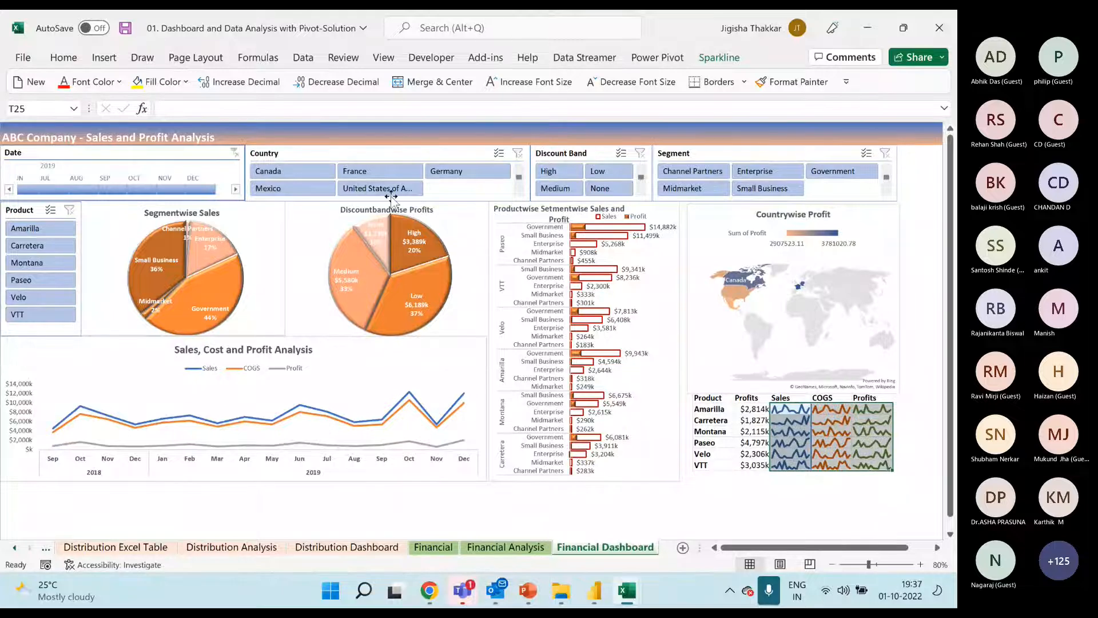
click(399, 151)
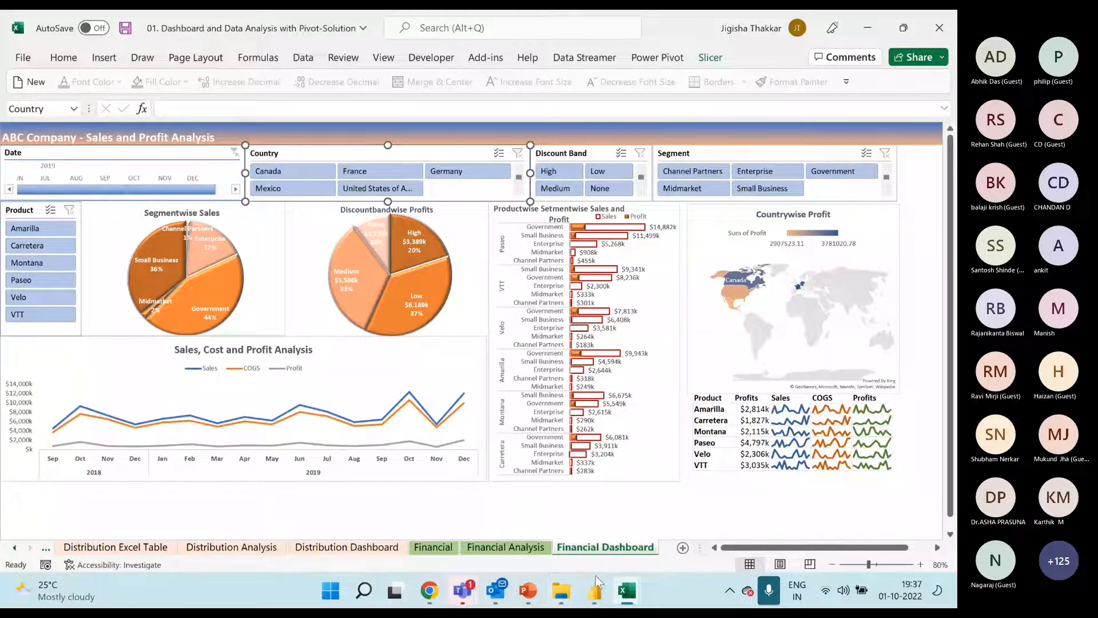
Examine the pivot tables behind the dashboard on the Financial Analysis sheet, including Segmentwise Sales, Discountbandwise Profits and the segment sales and profit pivot
click(505, 547)
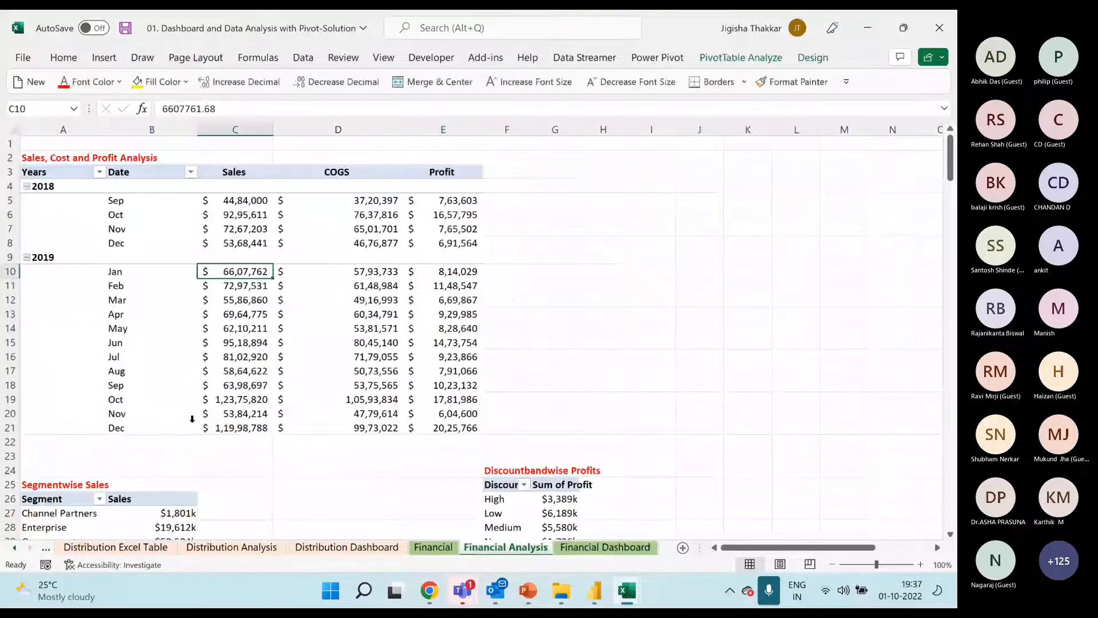
click(166, 256)
scroll(189, 344, down, 4)
click(141, 374)
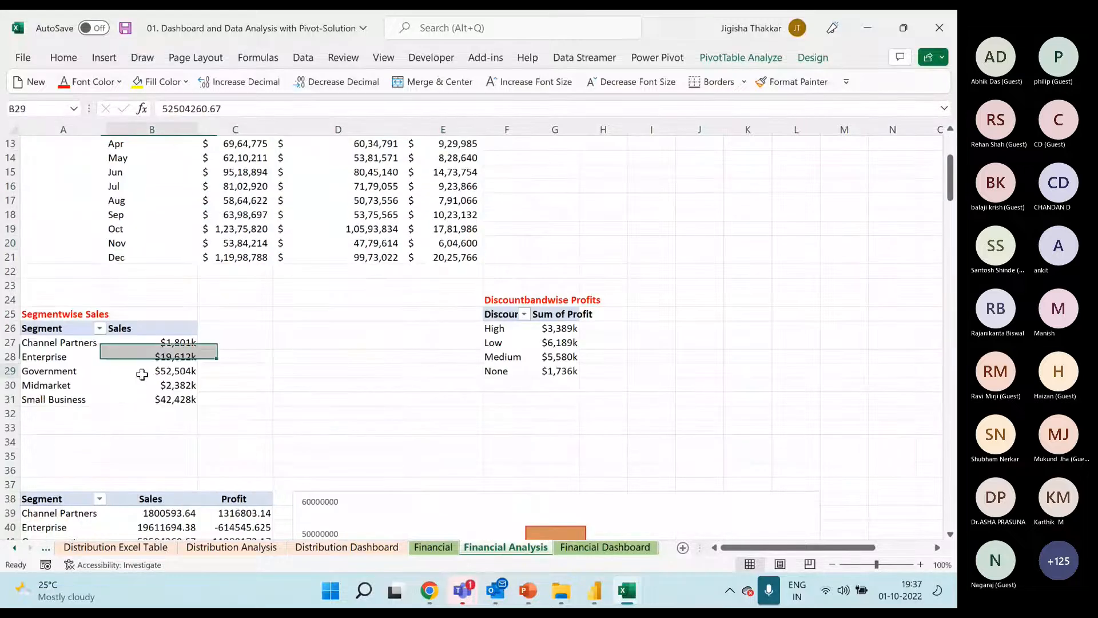
click(546, 355)
scroll(537, 377, down, 5)
click(231, 343)
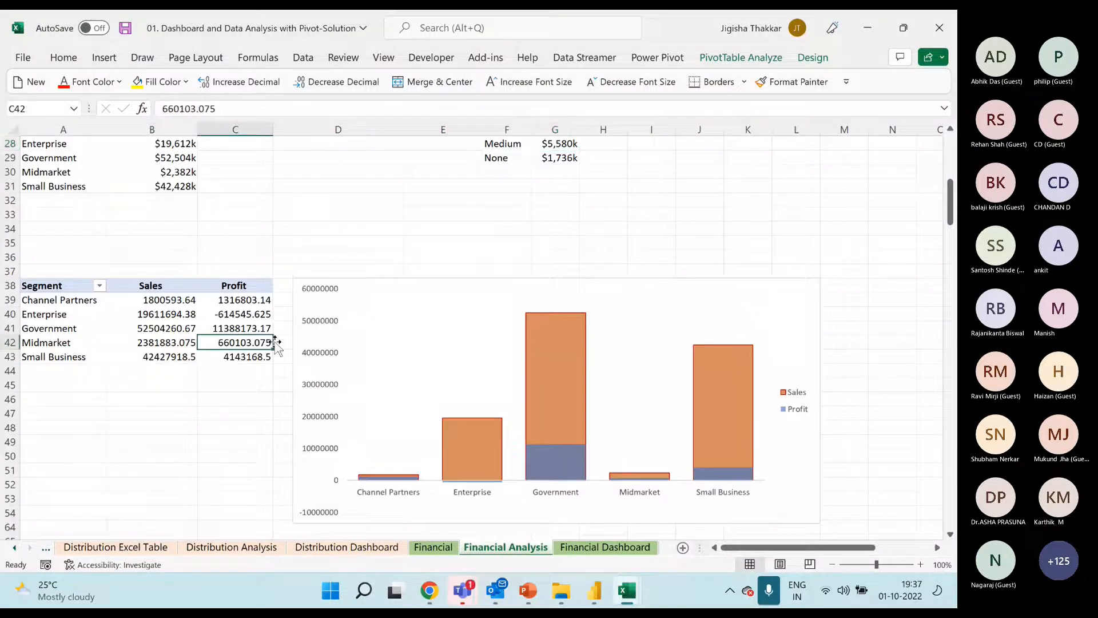
scroll(231, 344, down, 3)
scroll(274, 344, up, 11)
scroll(275, 336, up, 1)
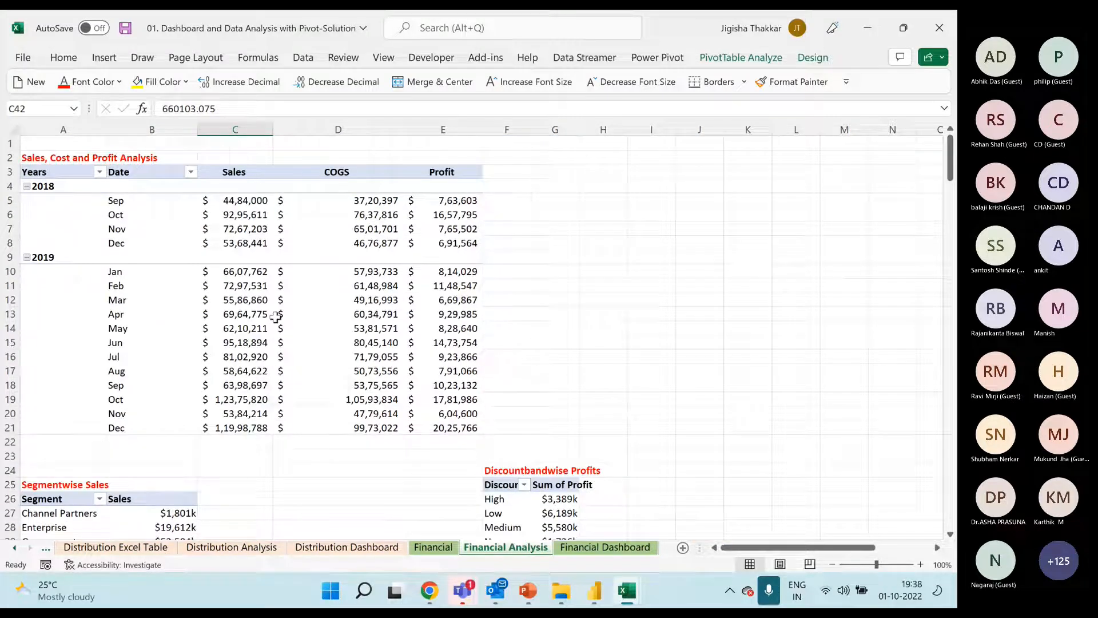
click(396, 260)
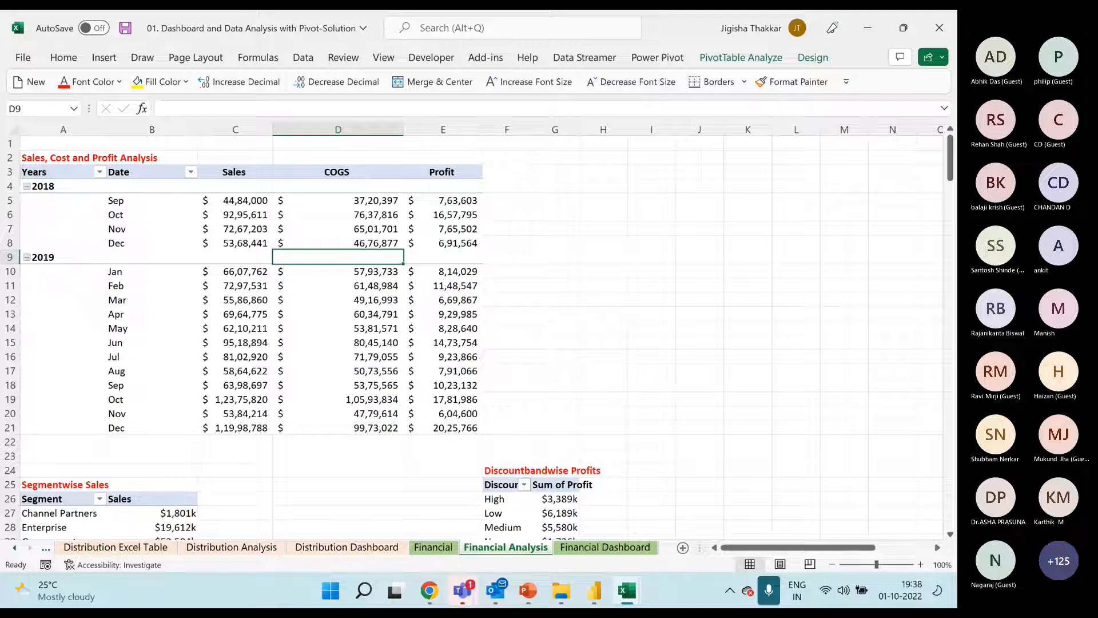
Review which pivot tables on the Financial Analysis sheet are connected to the Country slicer of the Financial Dashboard
click(595, 549)
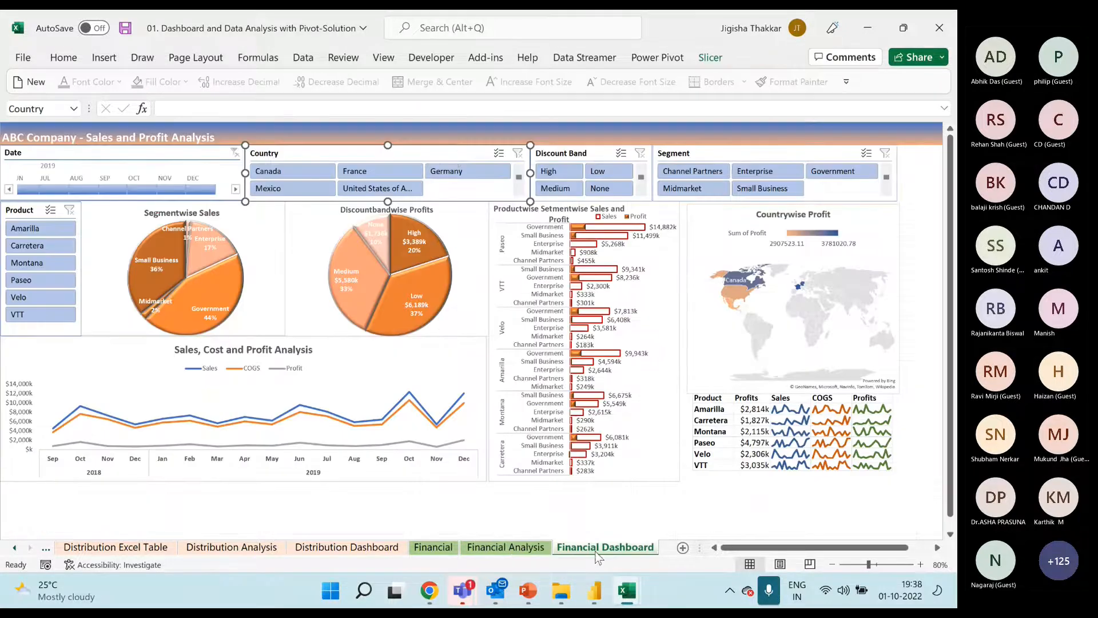
right_click(346, 156)
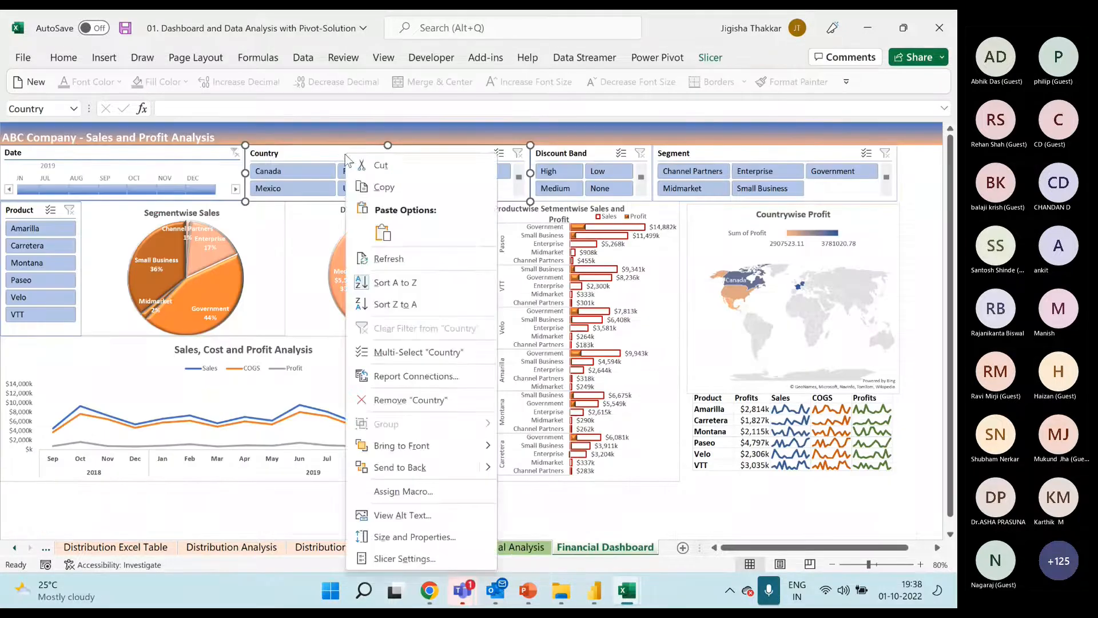
click(428, 379)
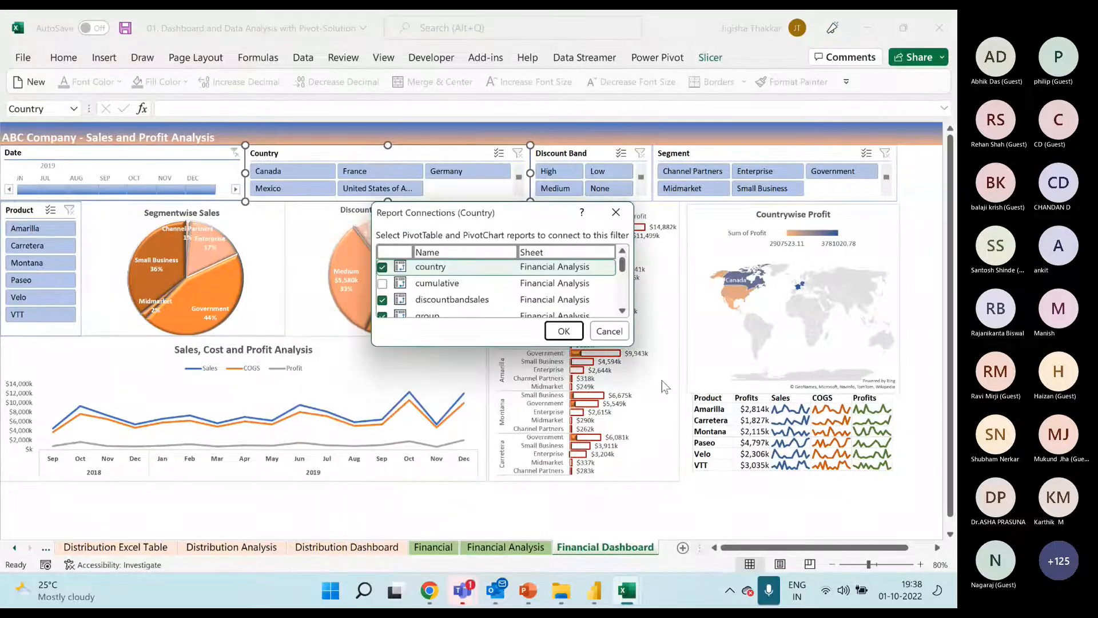
drag(628, 343, 719, 535)
click(389, 304)
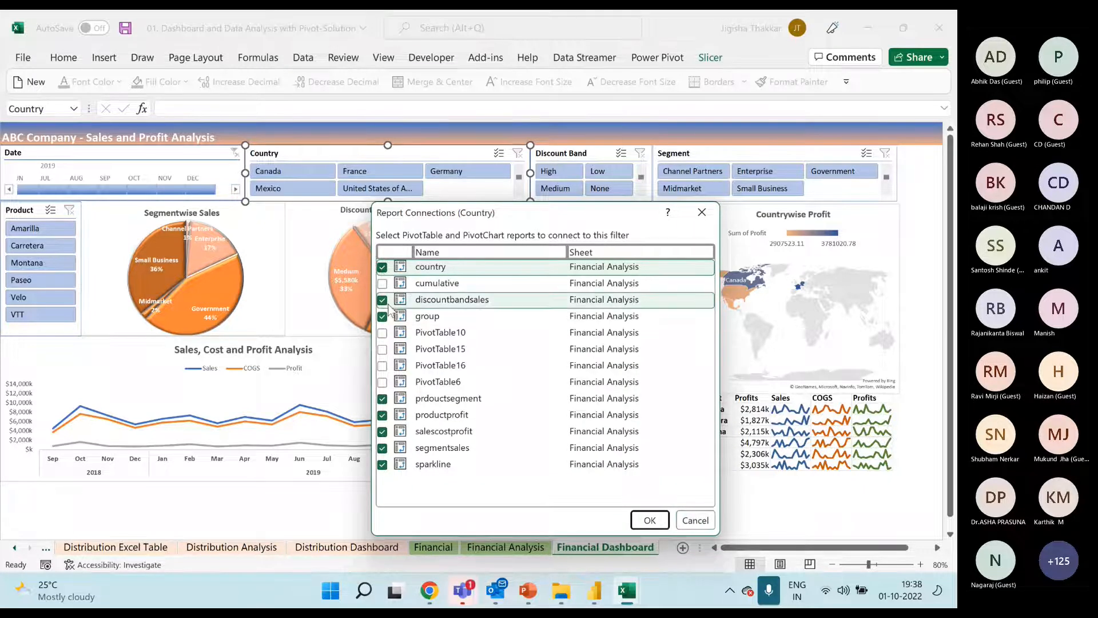
drag(451, 211, 508, 209)
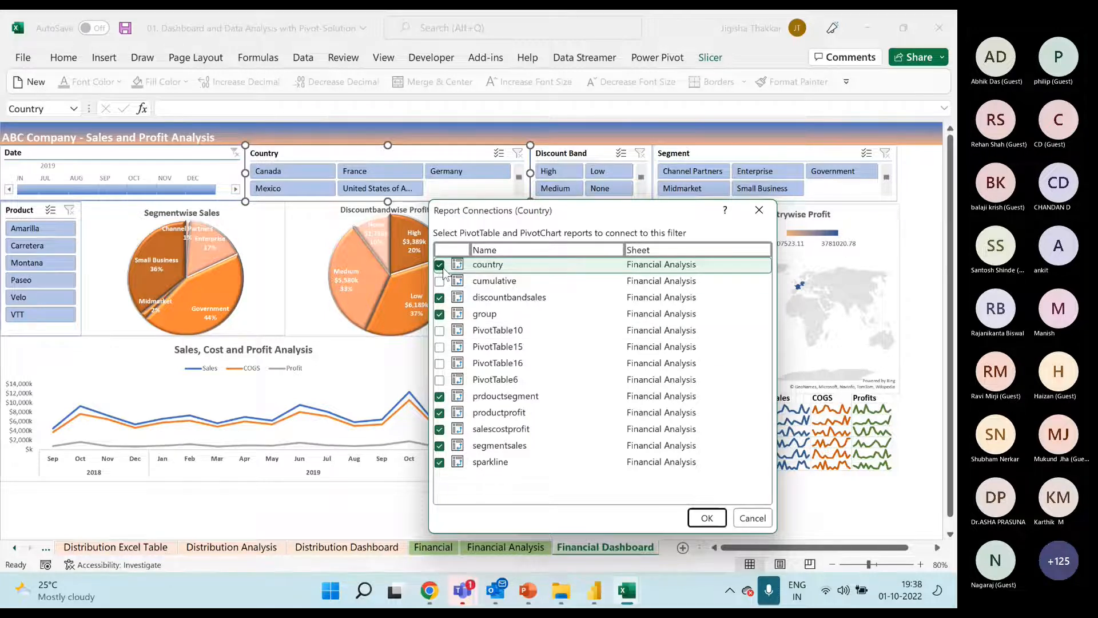
click(768, 213)
Compare the Participants File's Analysis pivot with the solution dashboard's Date timeline and its Product, Discount Band and Segment slicers
mouse_move(627, 591)
click(549, 489)
click(313, 217)
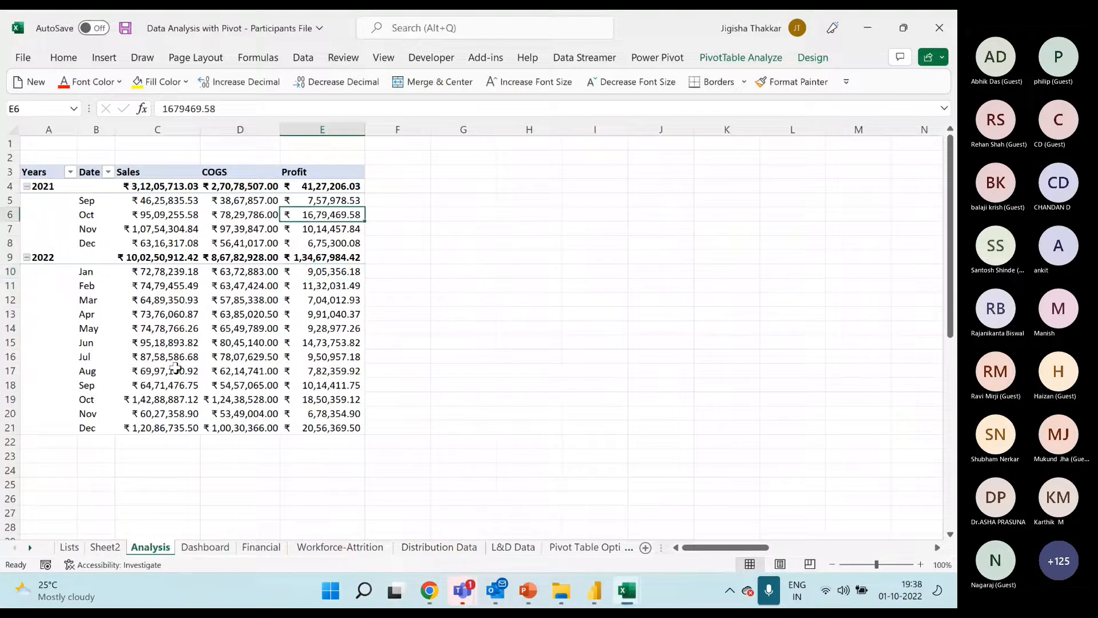
mouse_move(628, 590)
click(708, 486)
click(175, 156)
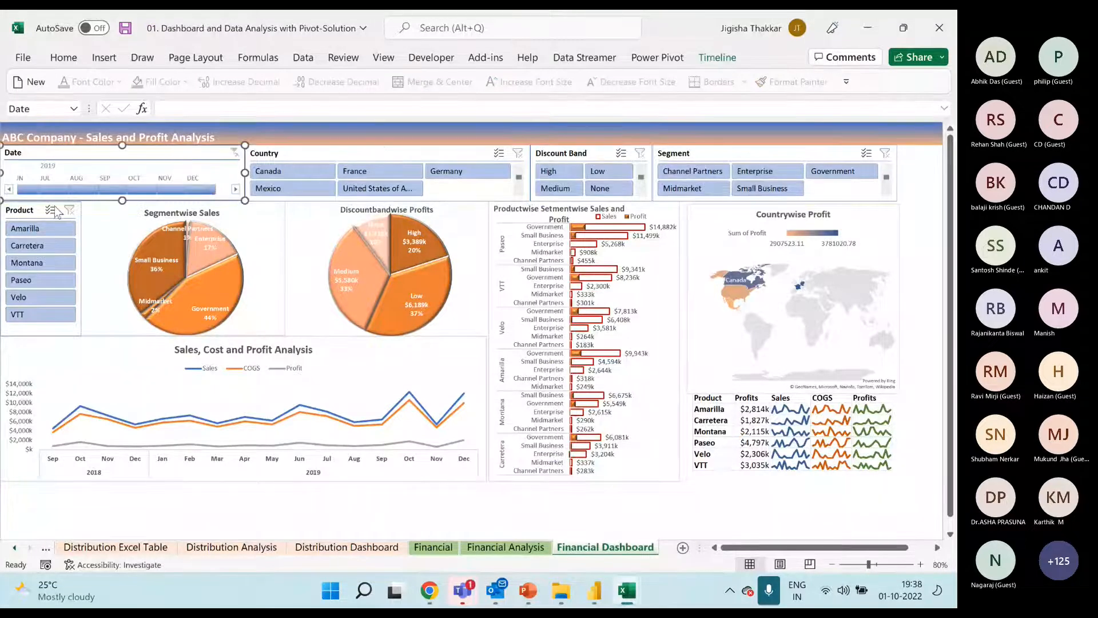
click(26, 210)
click(569, 153)
click(688, 154)
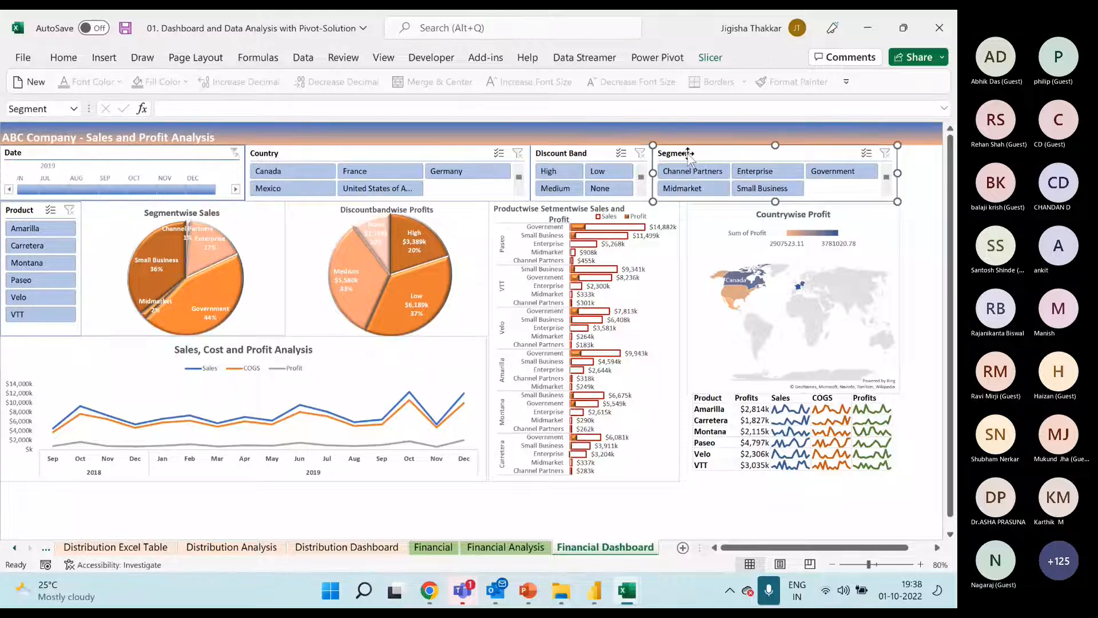
mouse_move(627, 590)
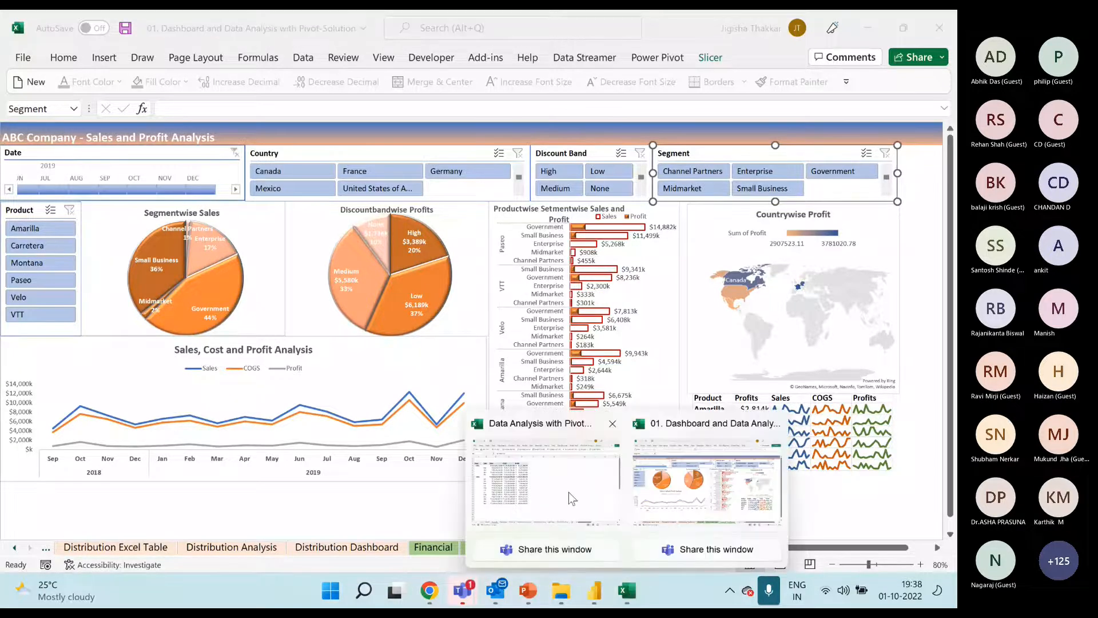
click(562, 155)
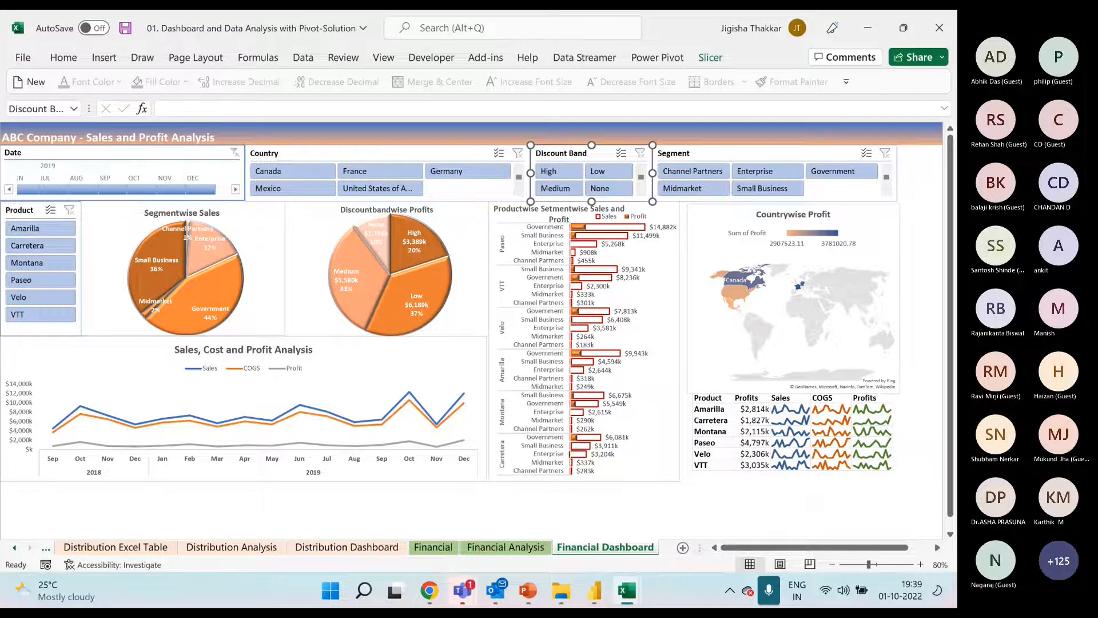
Switch to the Participants File workbook and show the field list of the pivot table on the Analysis sheet
click(627, 590)
click(568, 488)
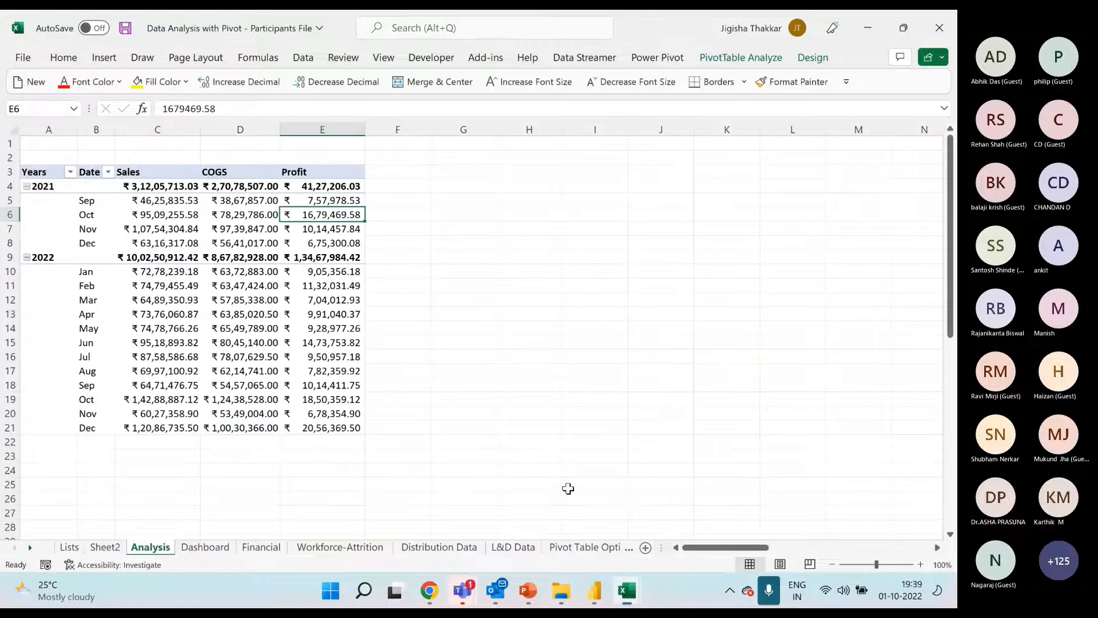
right_click(348, 215)
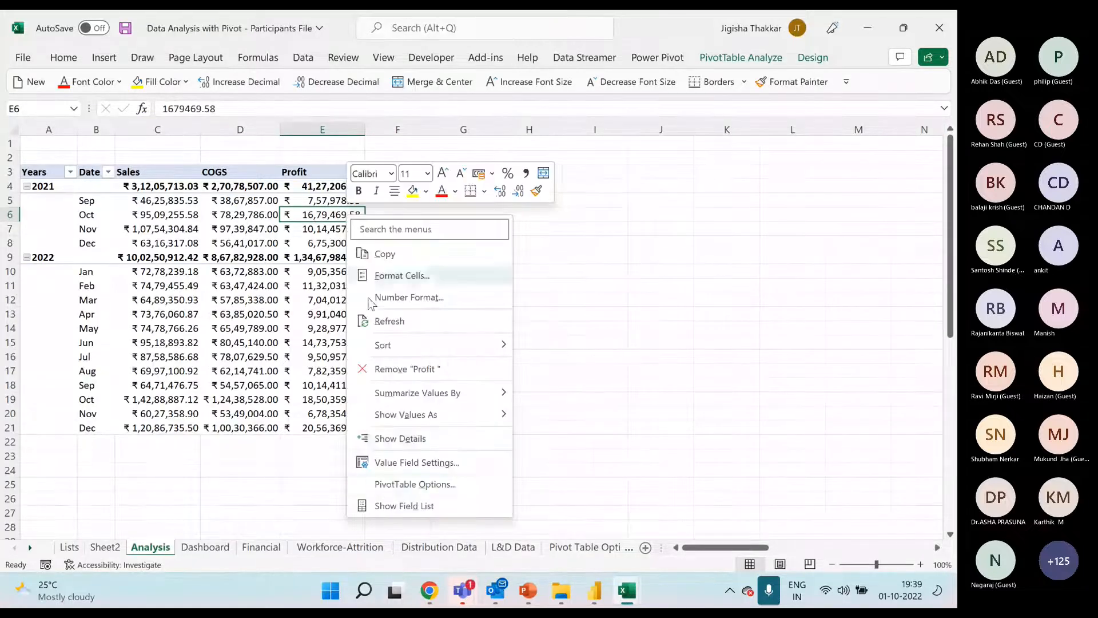
click(422, 462)
click(511, 548)
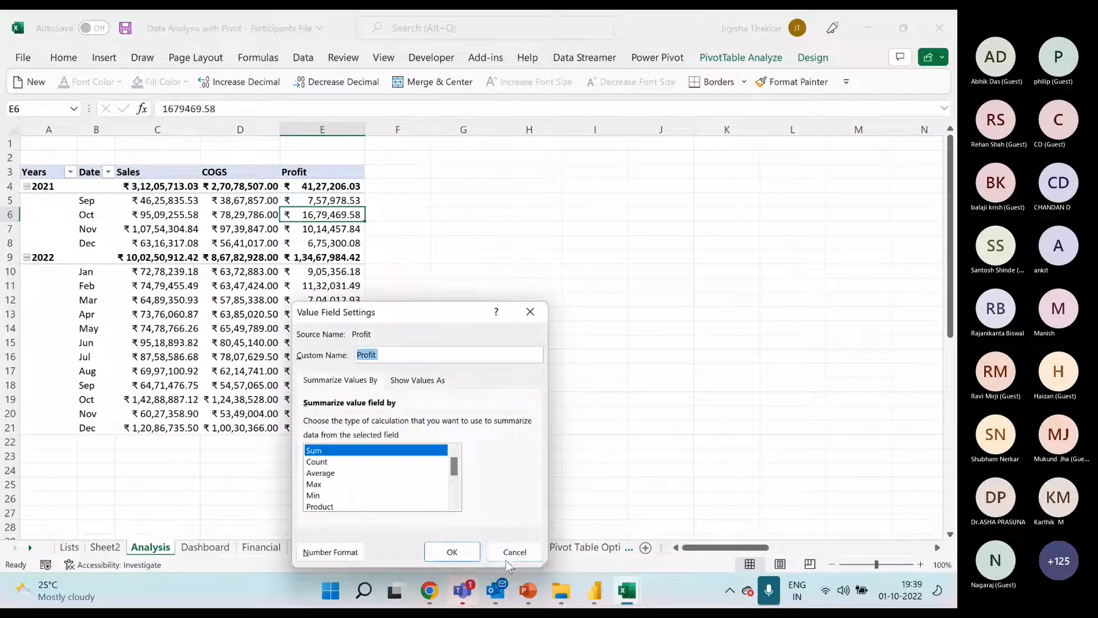
click(306, 229)
right_click(307, 229)
click(367, 523)
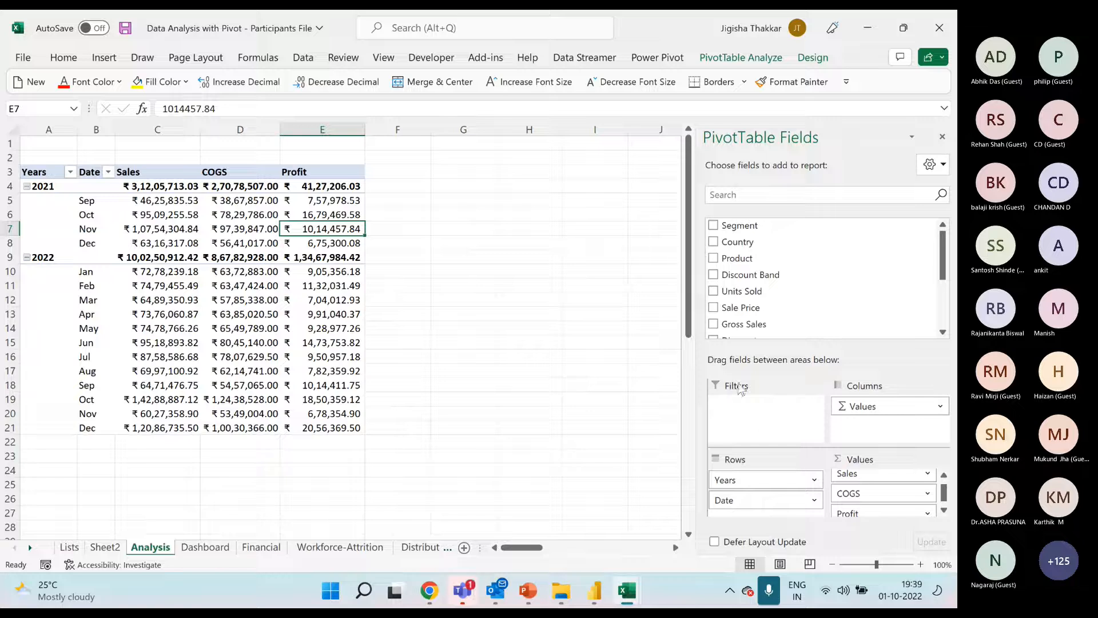
Add Segment as a report filter on the Analysis pivot and filter it by Channel Partners, Enterprise and Government in turn
drag(738, 225, 769, 409)
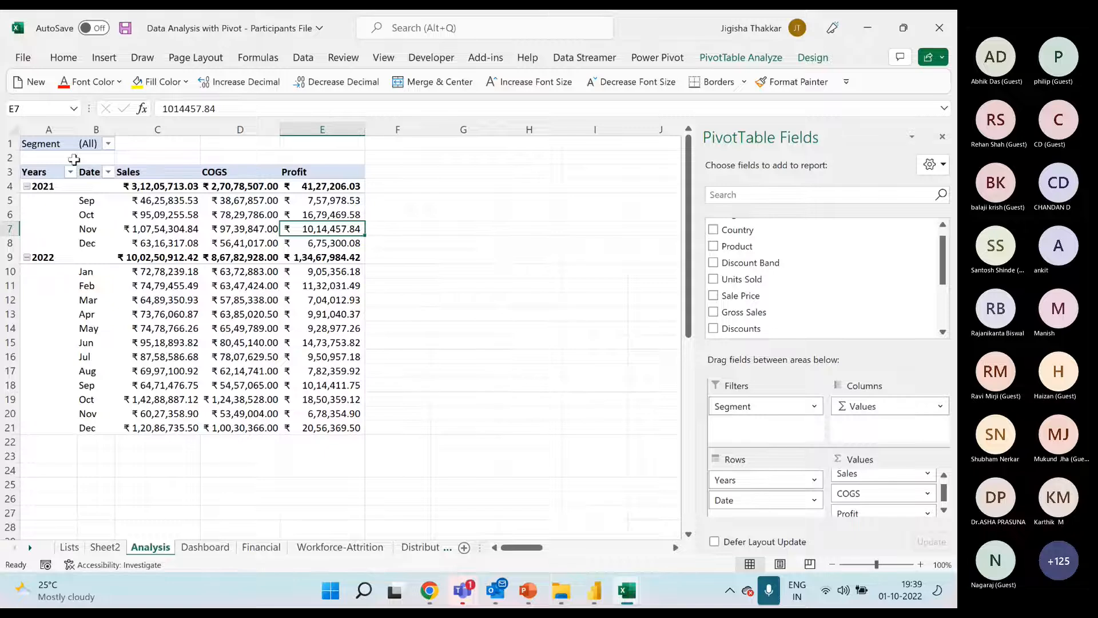
click(98, 143)
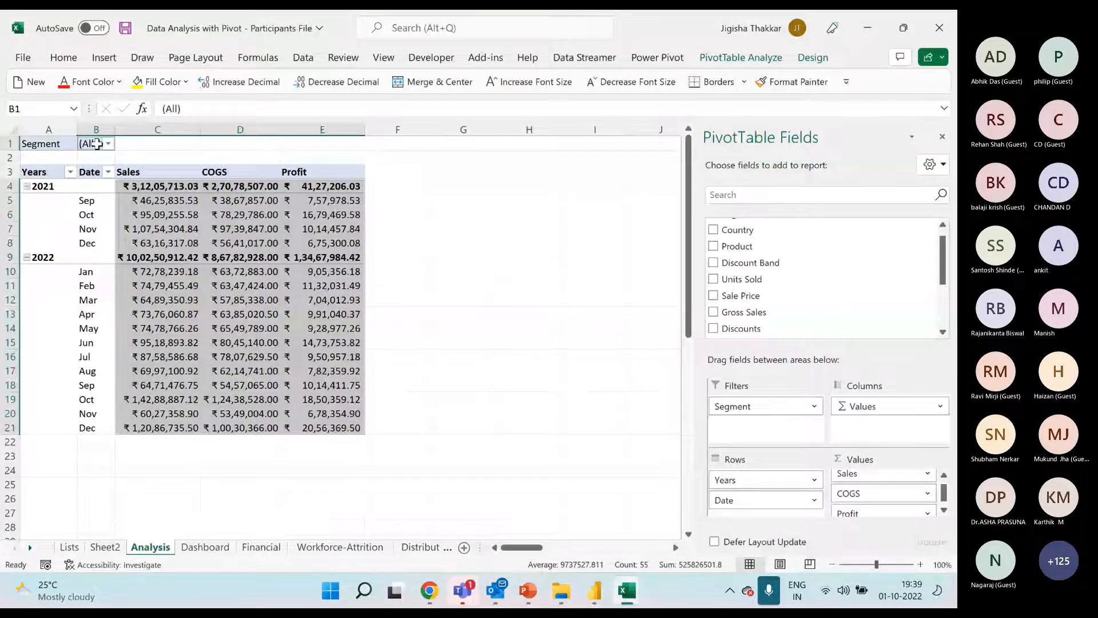
click(108, 144)
click(49, 192)
click(93, 406)
click(163, 143)
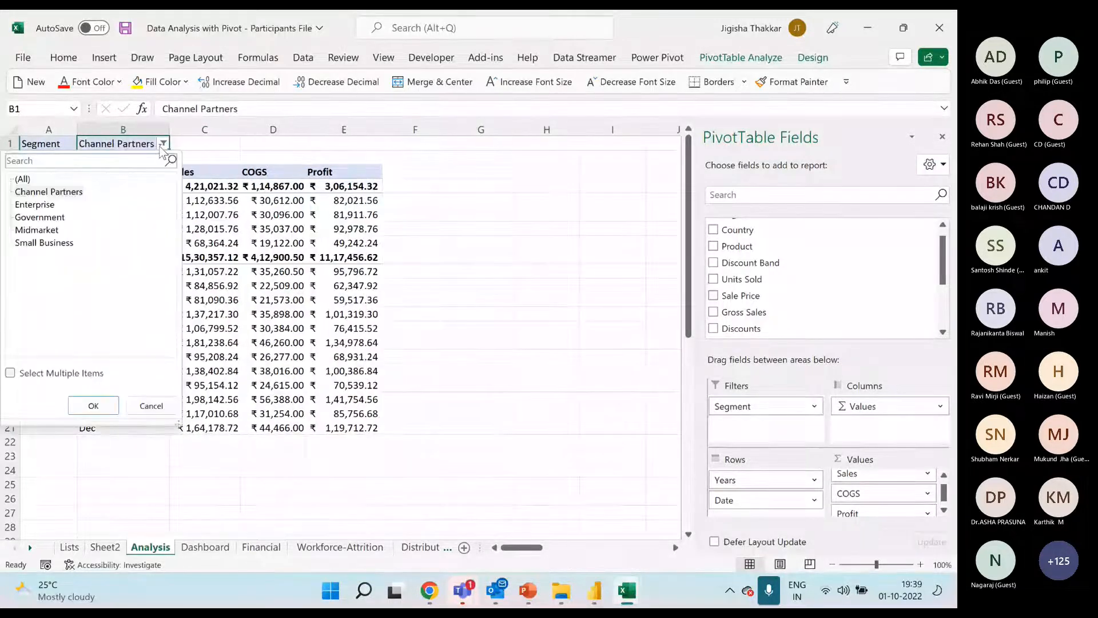
click(53, 205)
click(94, 406)
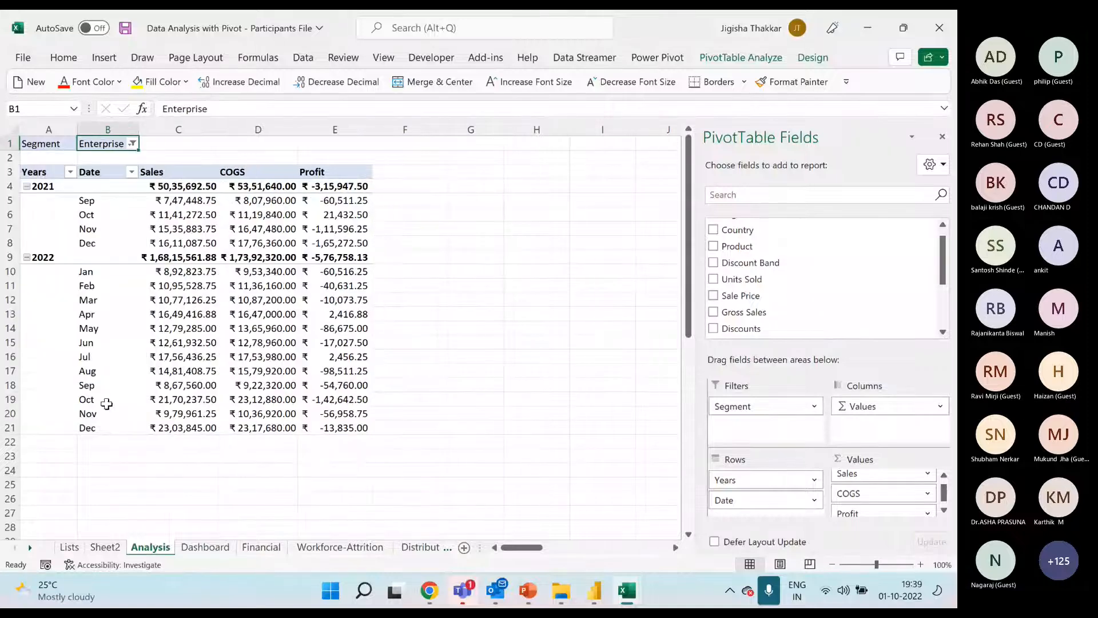
click(132, 144)
key(Down)
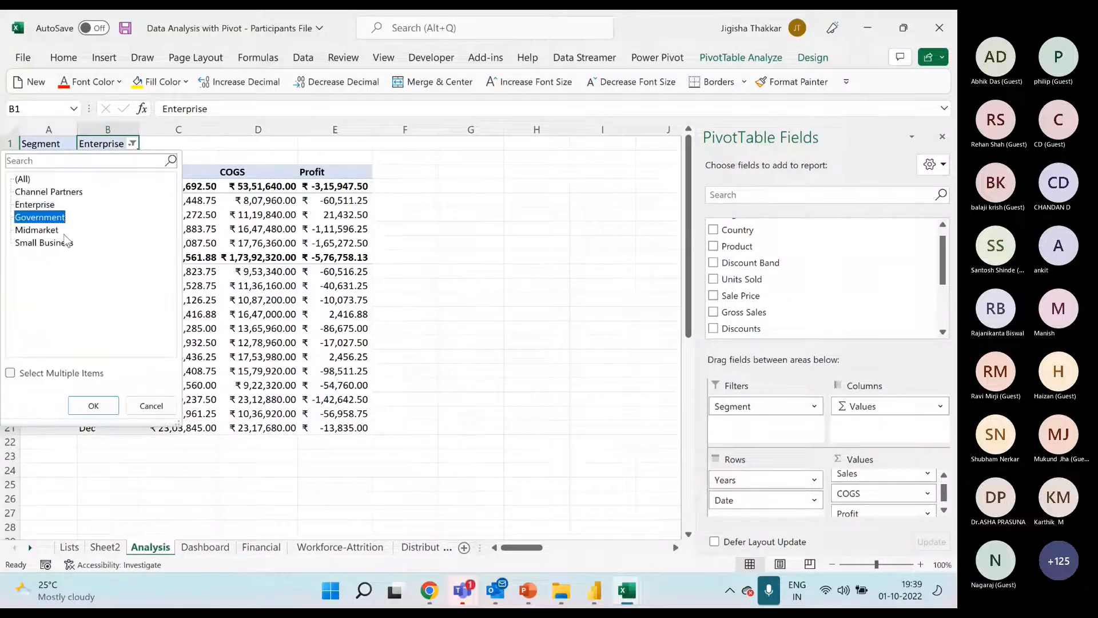
click(93, 406)
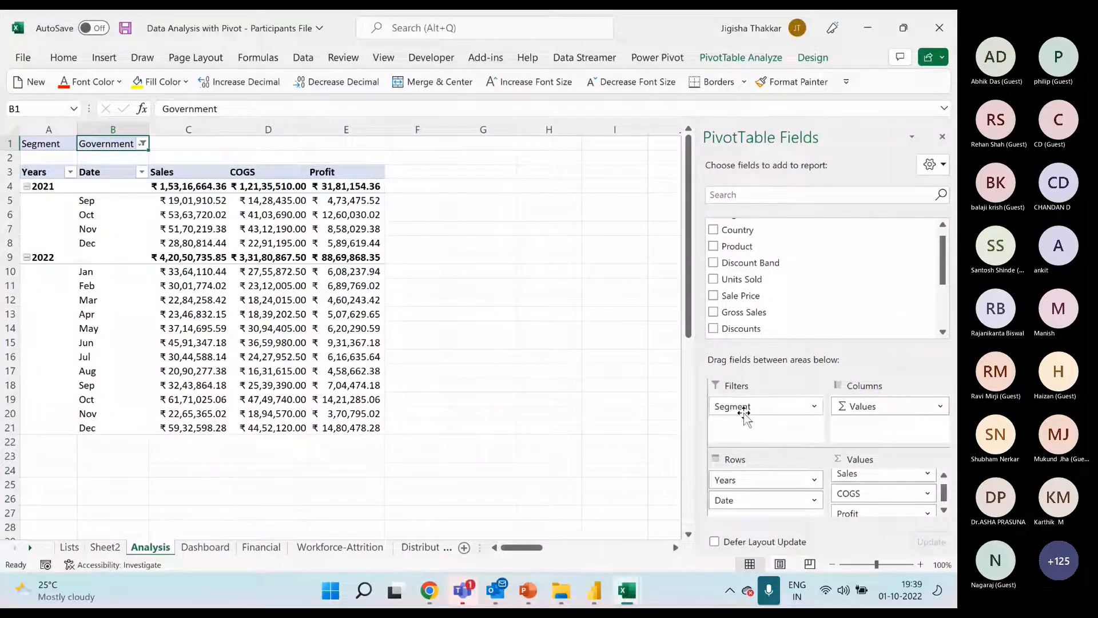
Add Country, Product and Discount Band as further report filters on the Analysis pivot table
drag(744, 412, 769, 415)
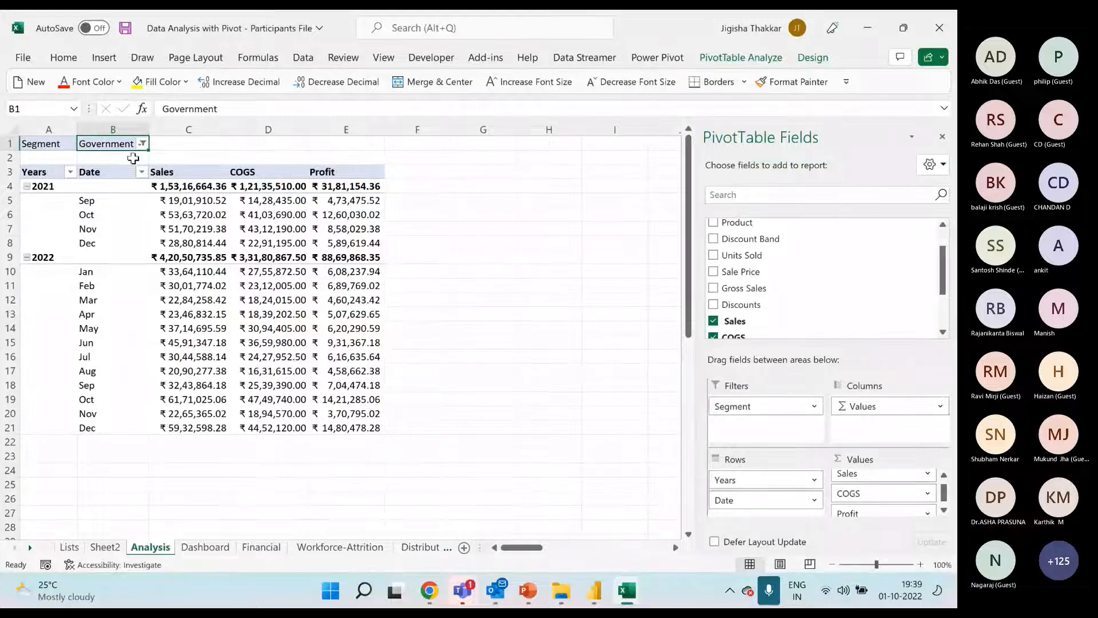
scroll(796, 277, up, 2)
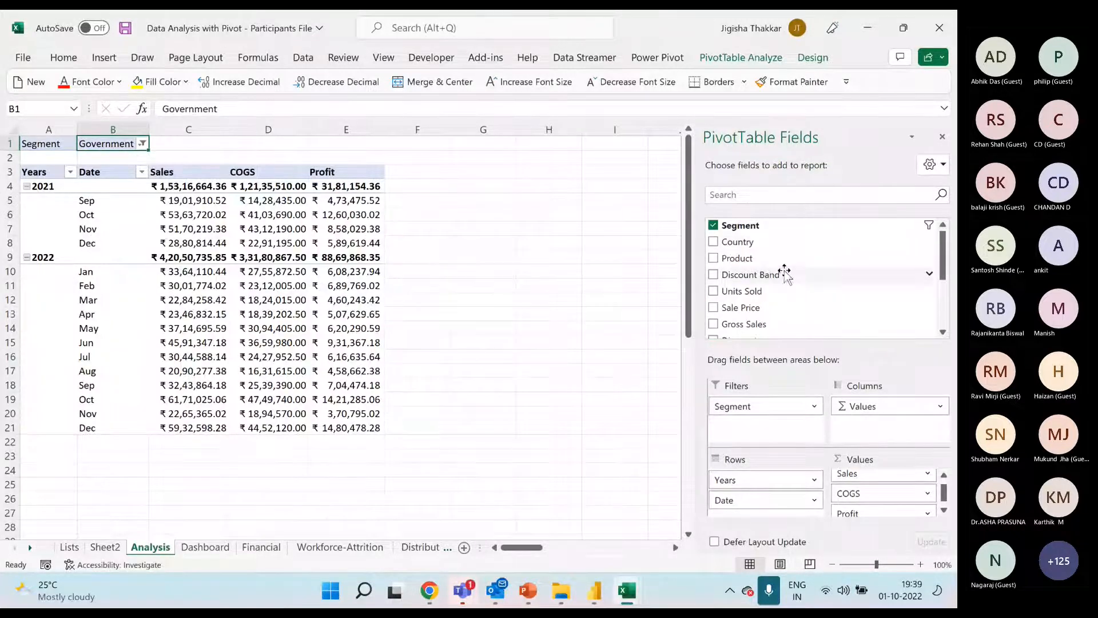
drag(750, 241, 801, 439)
drag(753, 247, 797, 440)
drag(765, 256, 796, 440)
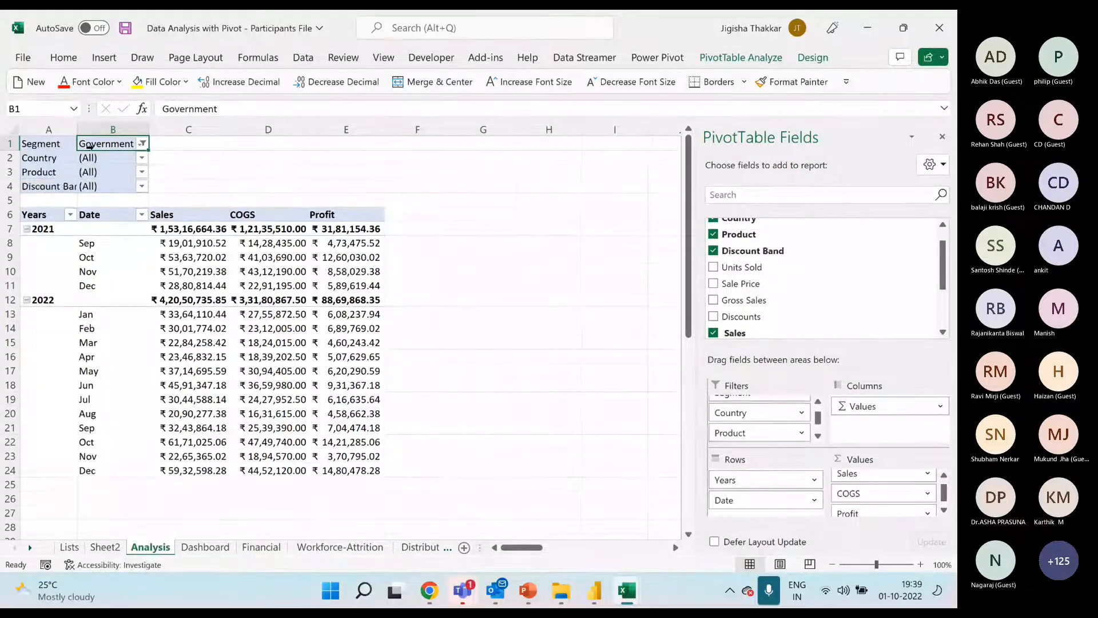
Enable selection of multiple items in the Country and Segment report filters of the Analysis pivot
click(141, 158)
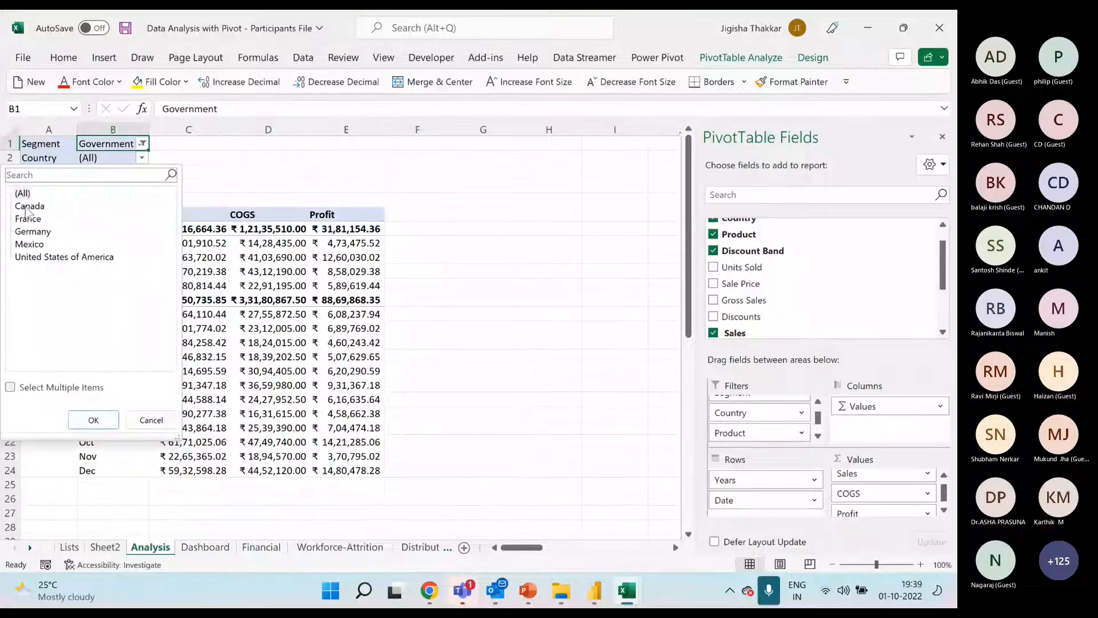
click(11, 387)
click(94, 420)
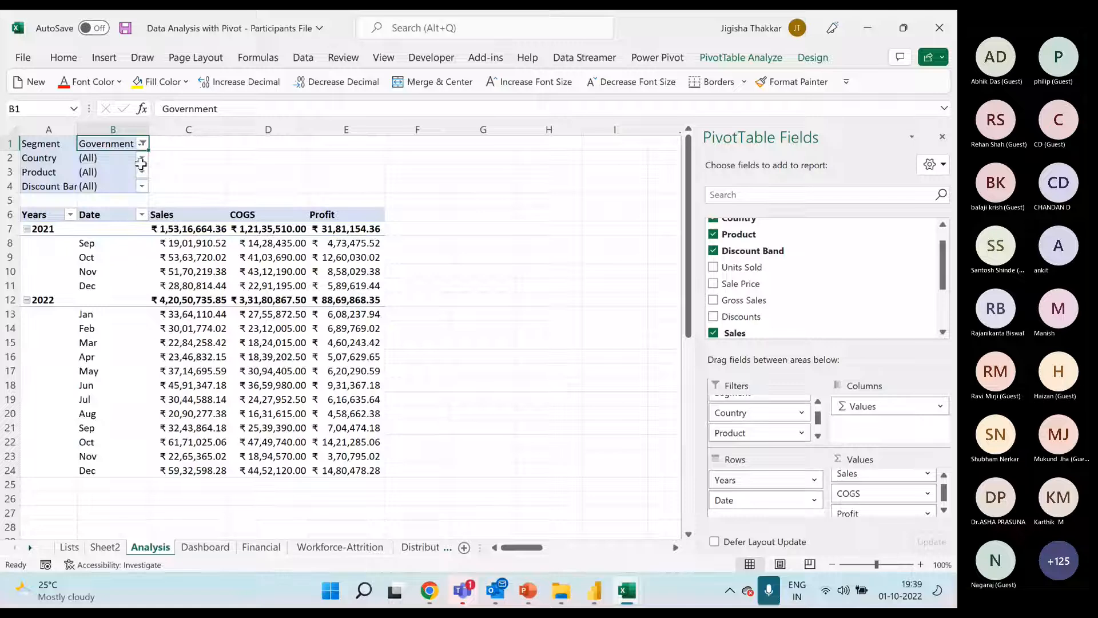
click(141, 158)
click(142, 155)
click(141, 158)
click(141, 147)
click(142, 145)
click(10, 373)
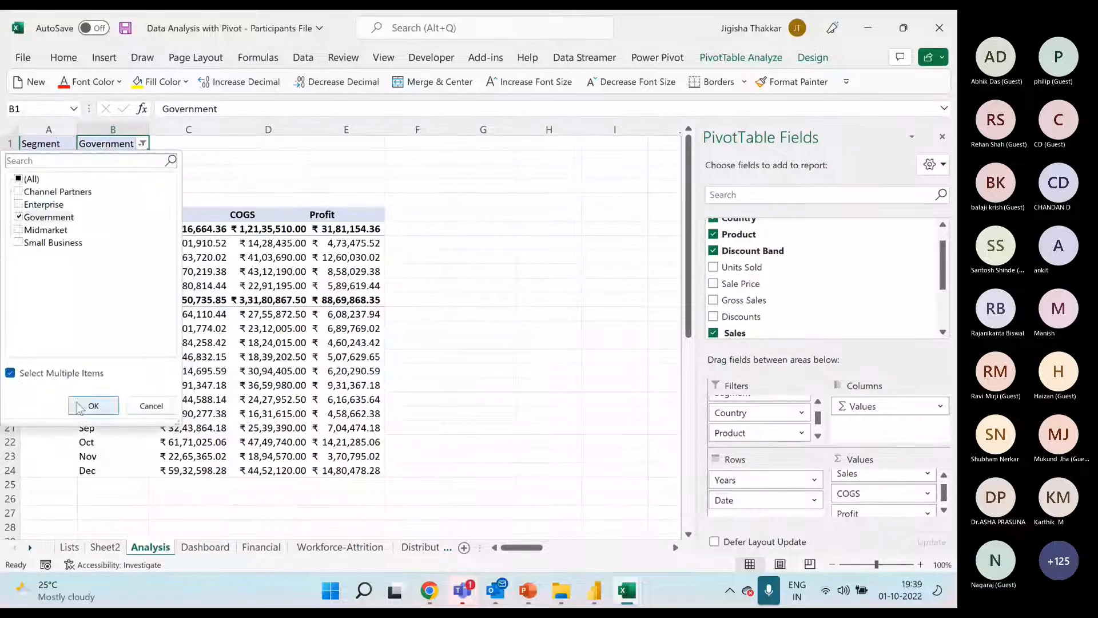
click(94, 405)
Filter the Analysis pivot's Country field to Canada, France, Germany and Mexico, excluding United States of America
click(142, 158)
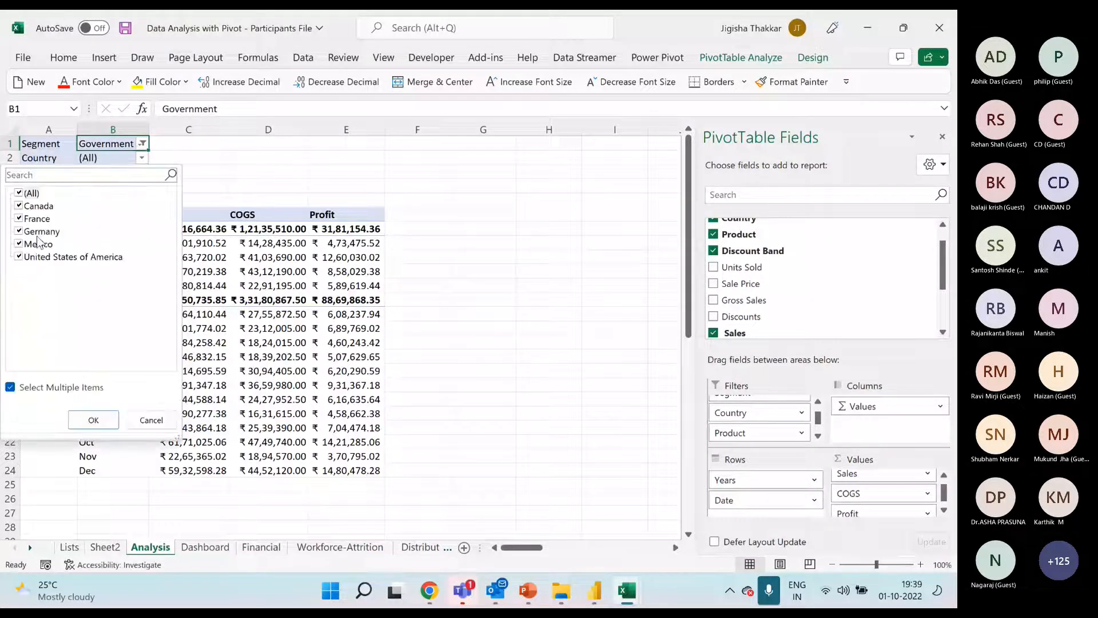
click(18, 193)
click(18, 205)
click(19, 218)
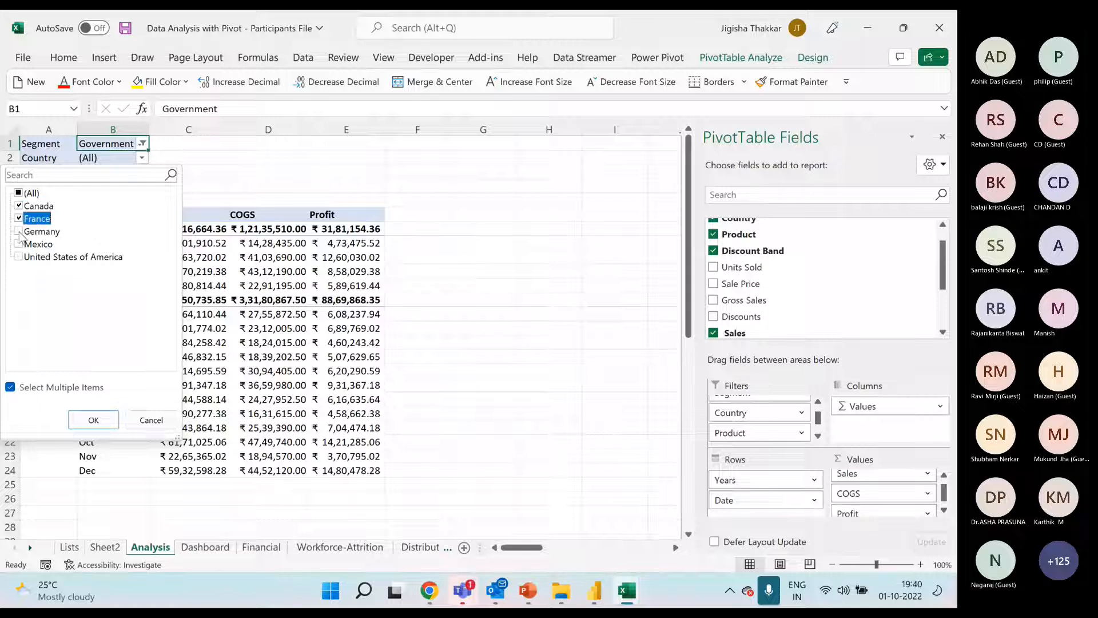
click(92, 420)
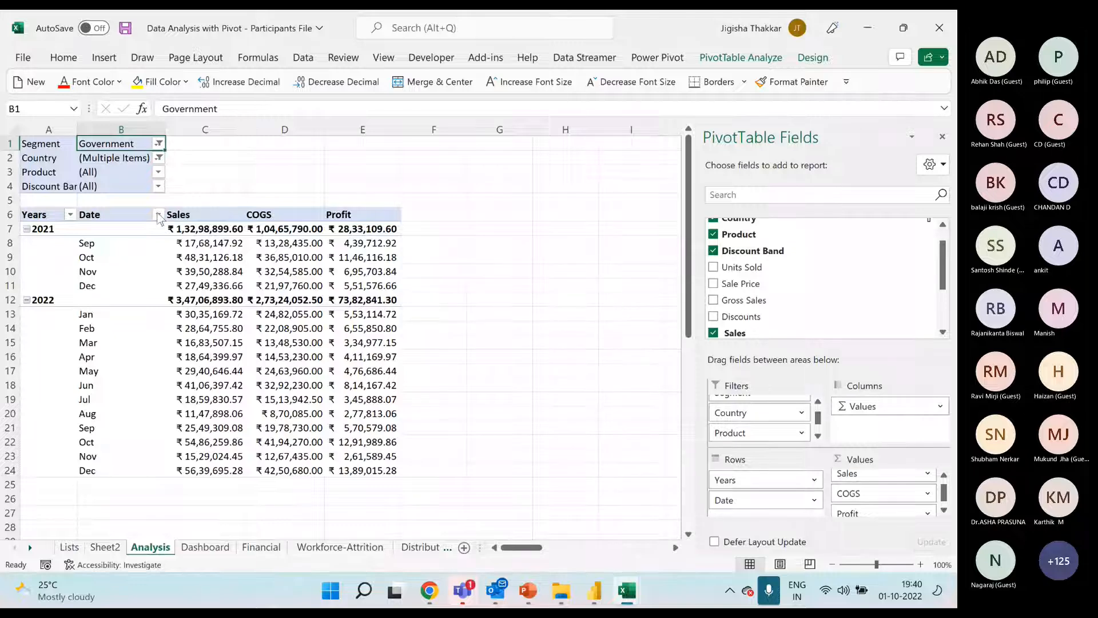
Remove the Segment, Country, Product and Discount Band report filters from the Analysis pivot table
scroll(809, 417, up, 1)
drag(798, 411, 757, 330)
drag(750, 406, 775, 290)
drag(753, 411, 771, 293)
click(235, 241)
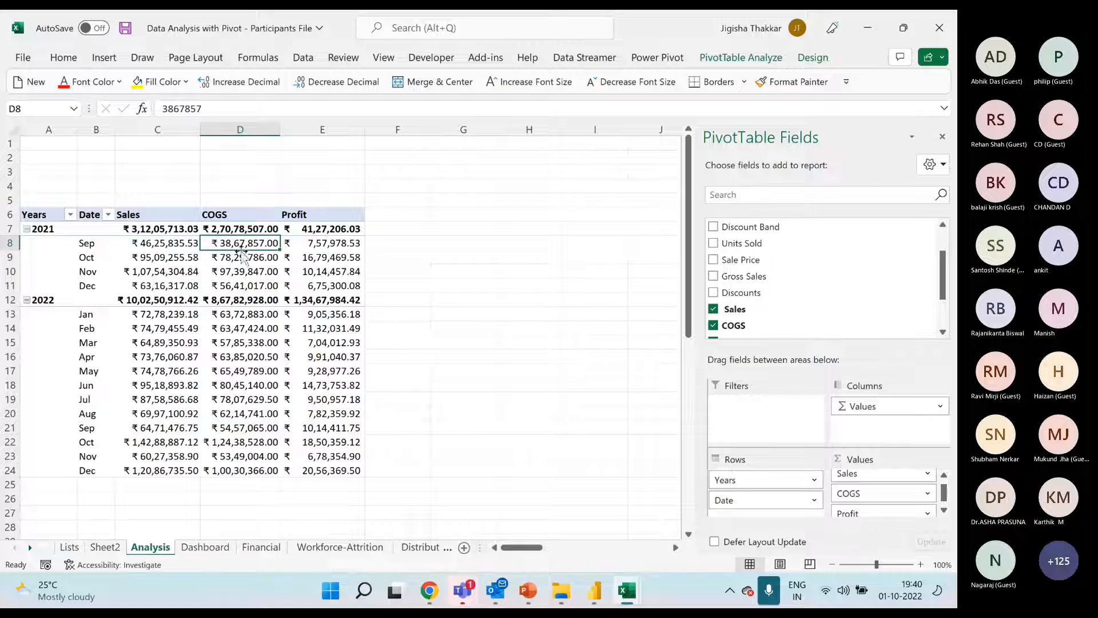
Examine the slicer and timeline insert options available for the Analysis pivot table
mouse_move(327, 244)
click(258, 260)
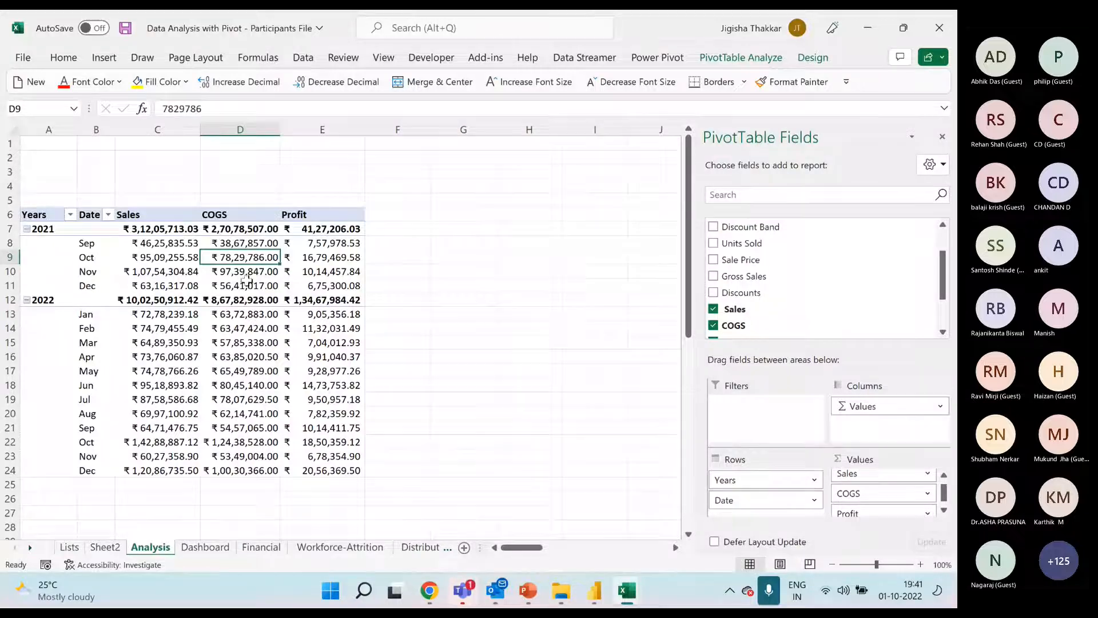
click(736, 59)
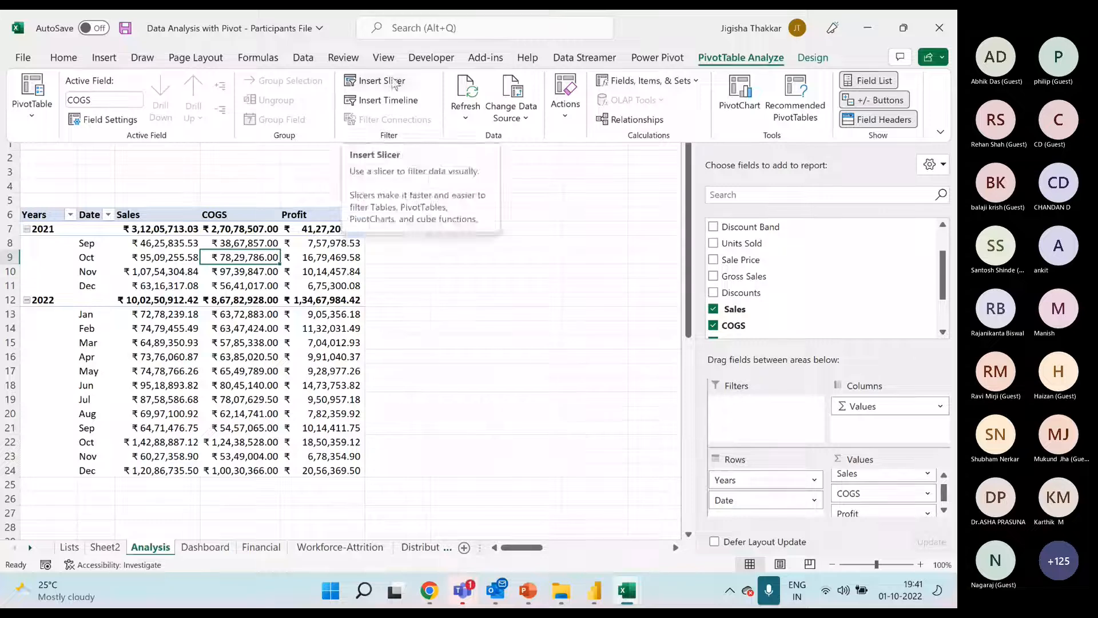
click(263, 258)
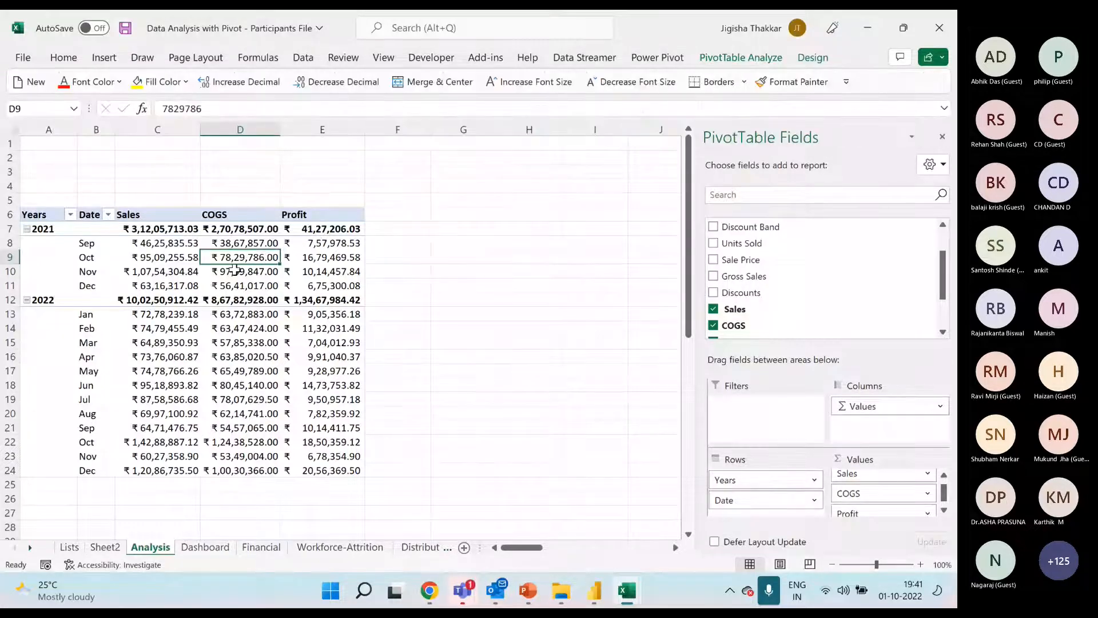
click(247, 285)
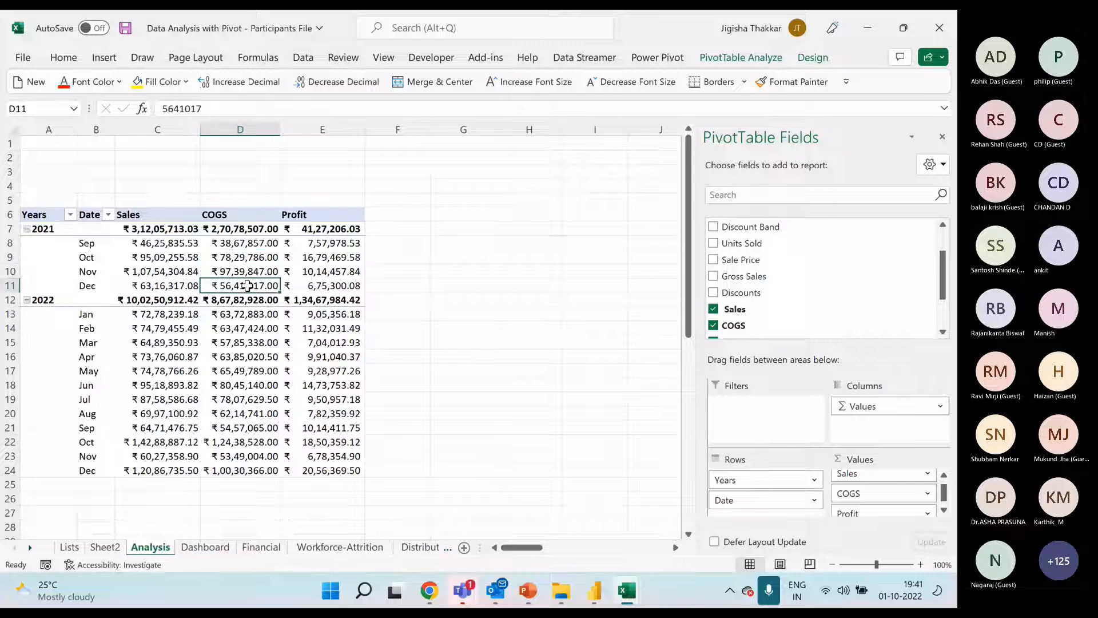
click(733, 60)
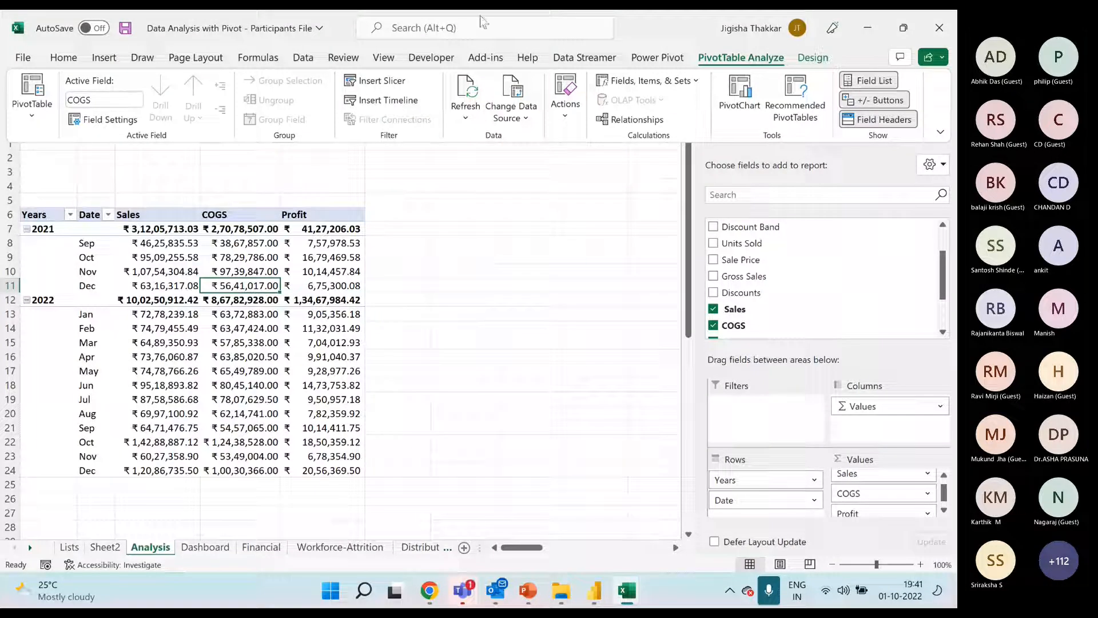
Insert slicers for Segment, Country, Product and Discount Band on the Analysis pivot table
click(104, 58)
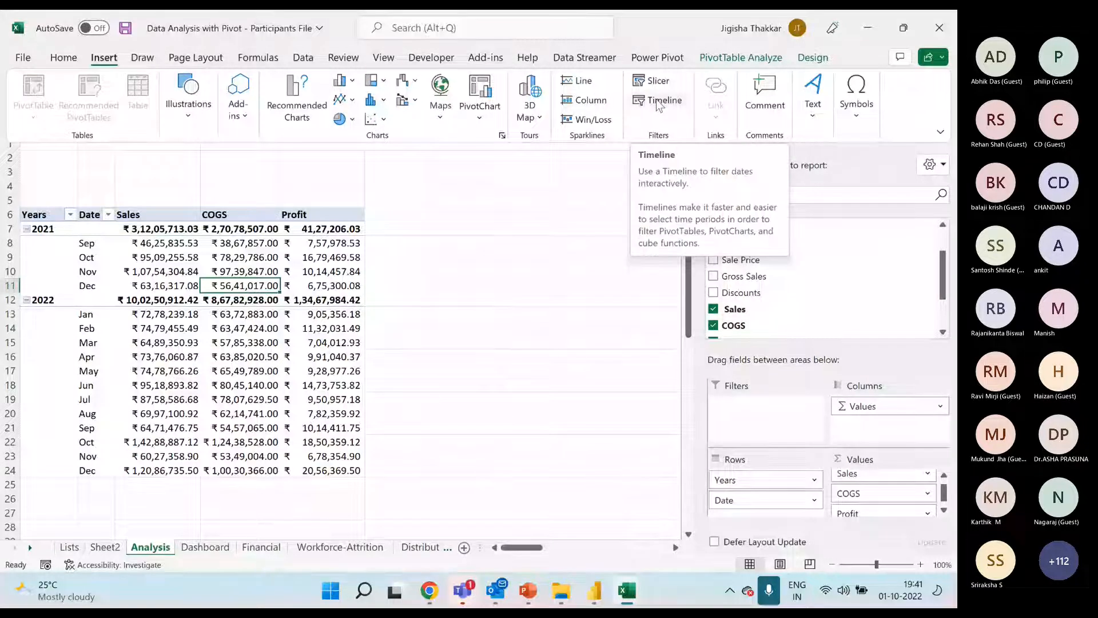
click(656, 80)
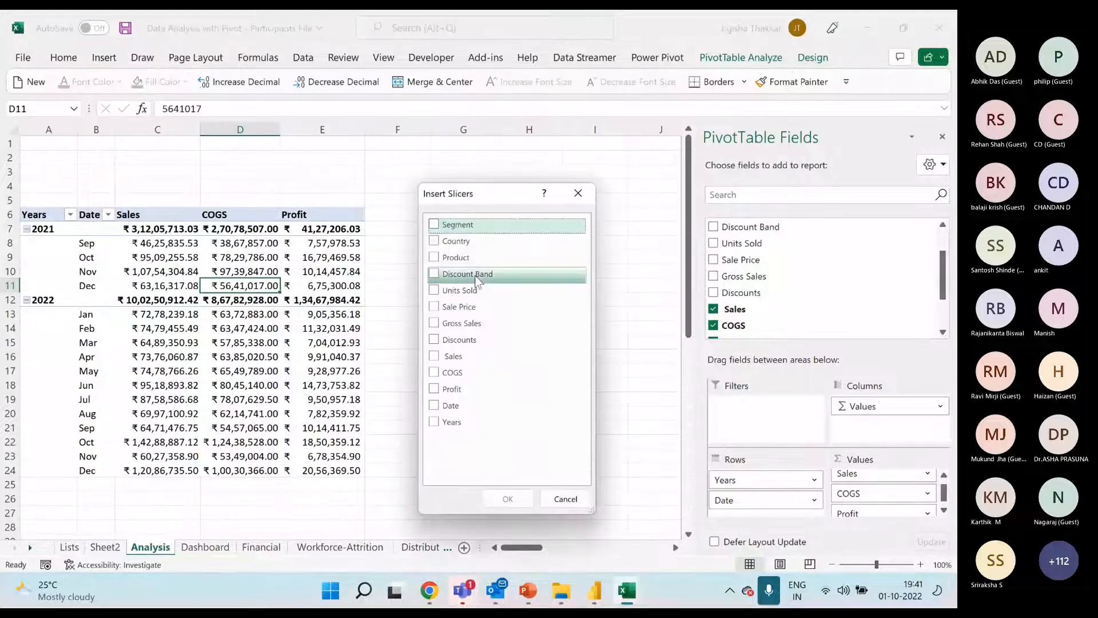
click(434, 224)
click(434, 241)
click(433, 257)
click(433, 274)
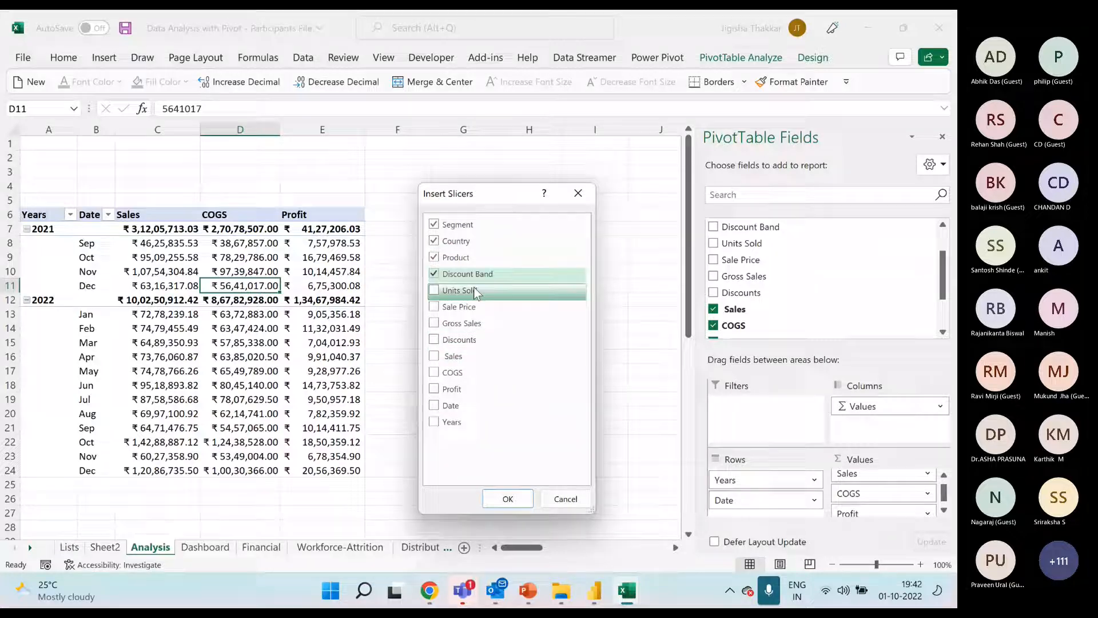
click(507, 498)
Spread the overlapping Segment, Country, Product and Discount Band slicers apart on the Analysis sheet
drag(401, 301, 654, 173)
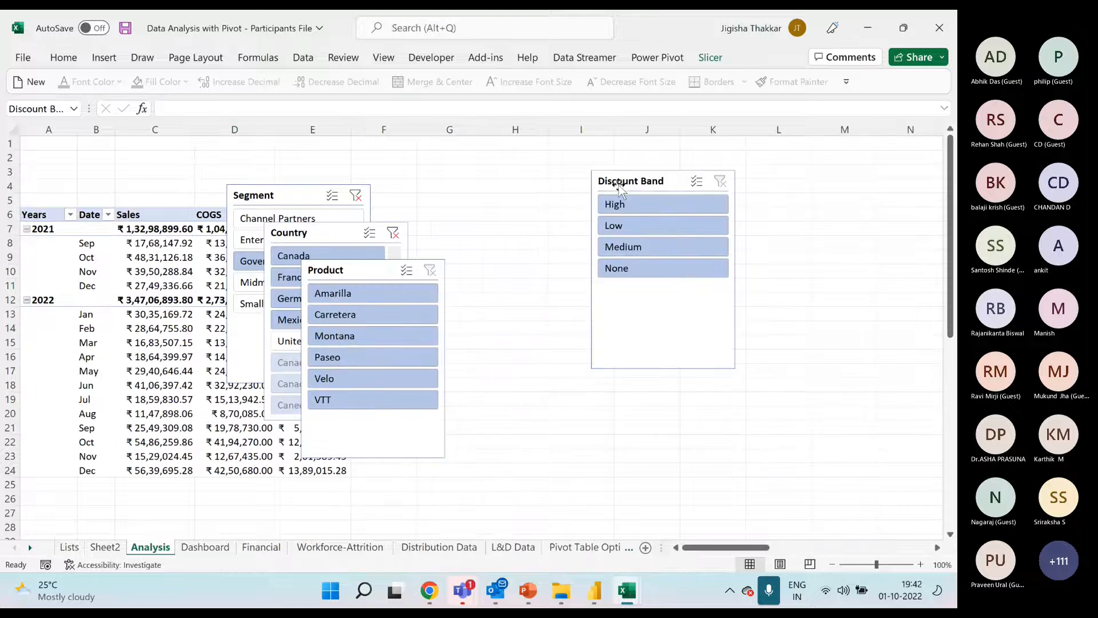
drag(367, 275, 503, 171)
drag(635, 182, 673, 161)
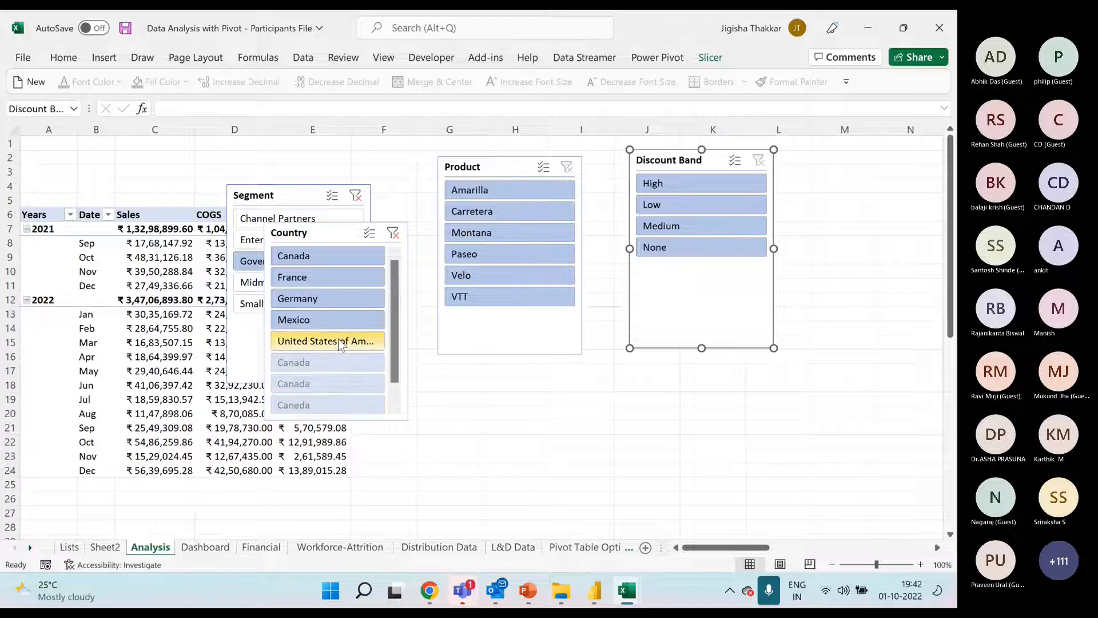
drag(342, 230, 484, 378)
drag(281, 198, 327, 180)
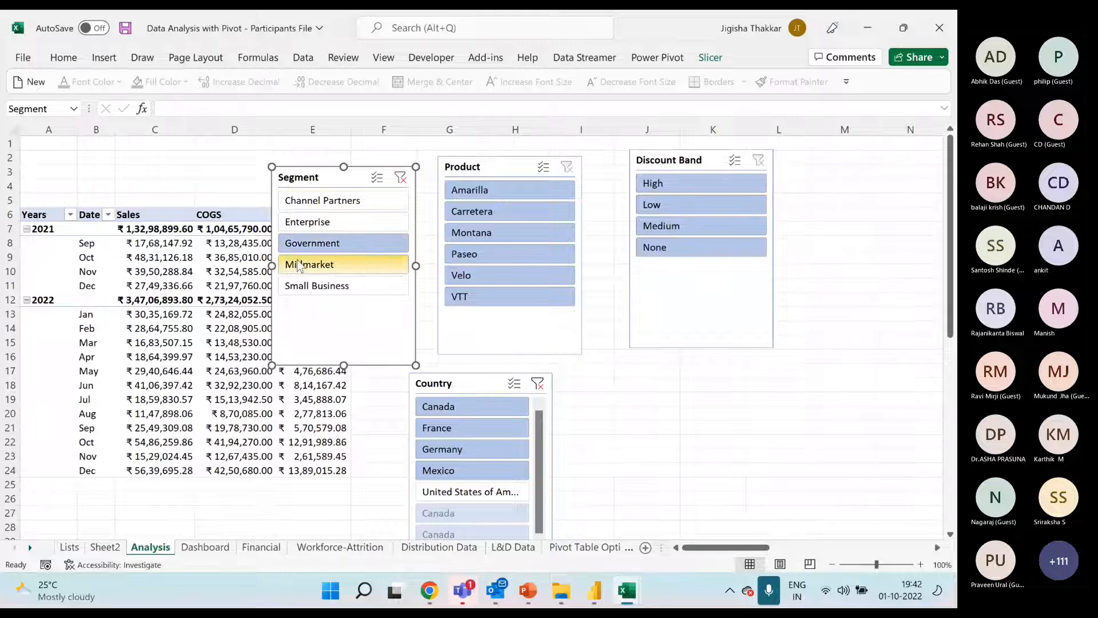
Clear the Segment slicer's filter and line up the Segment, Product, Discount Band and Country slicers in one row
click(400, 179)
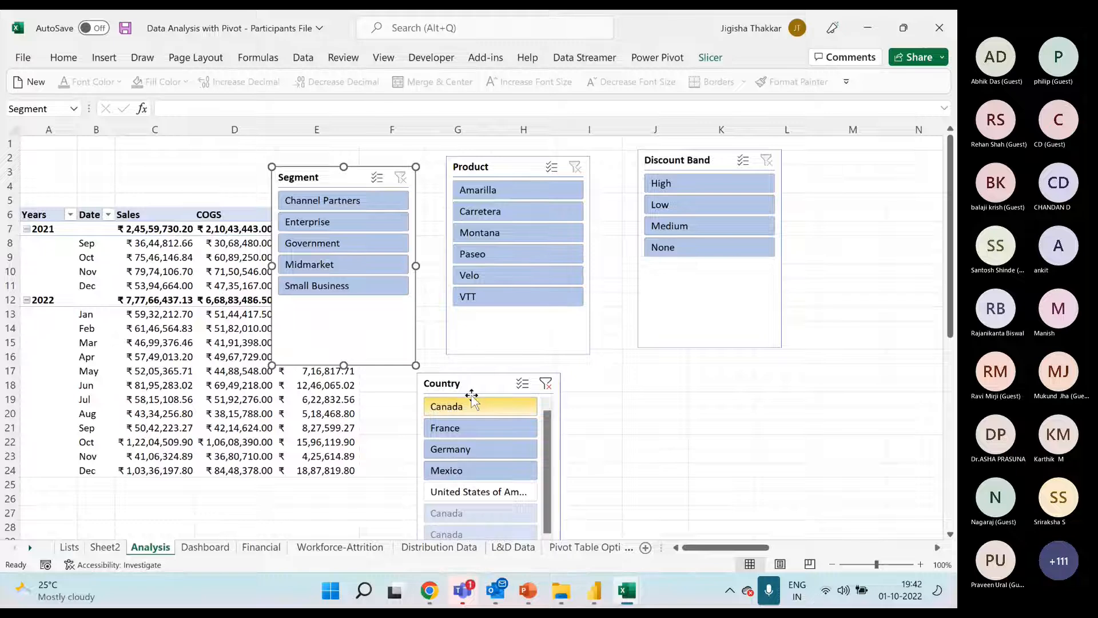
drag(473, 383, 496, 378)
mouse_move(338, 169)
mouse_down()
mouse_move(347, 138)
mouse_move(338, 148)
mouse_up()
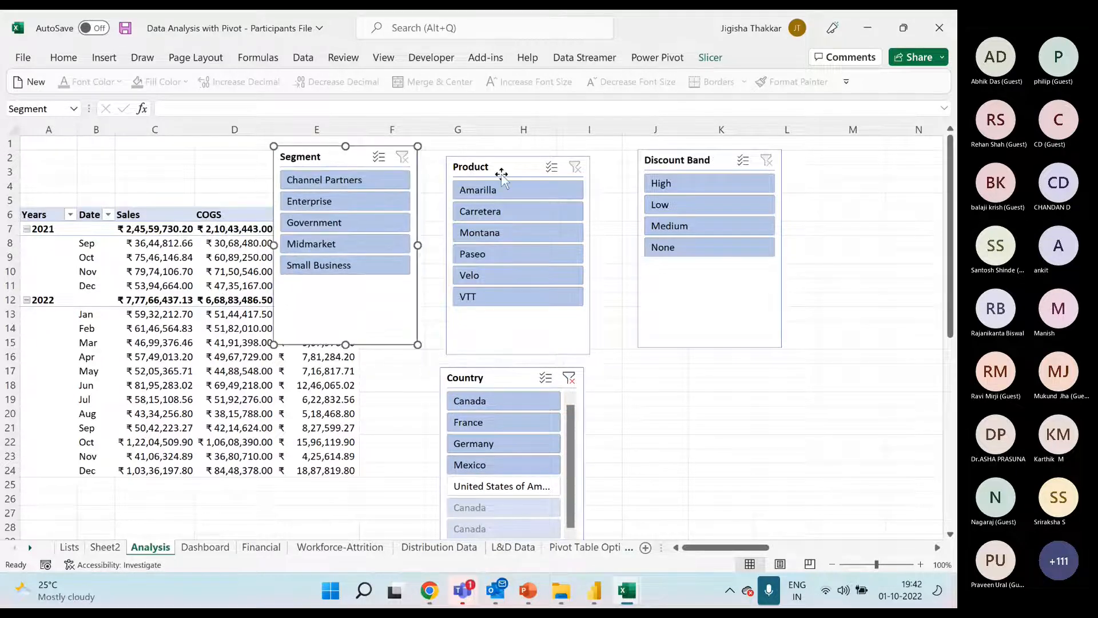
drag(501, 178, 492, 170)
drag(651, 161, 603, 163)
drag(490, 377, 793, 159)
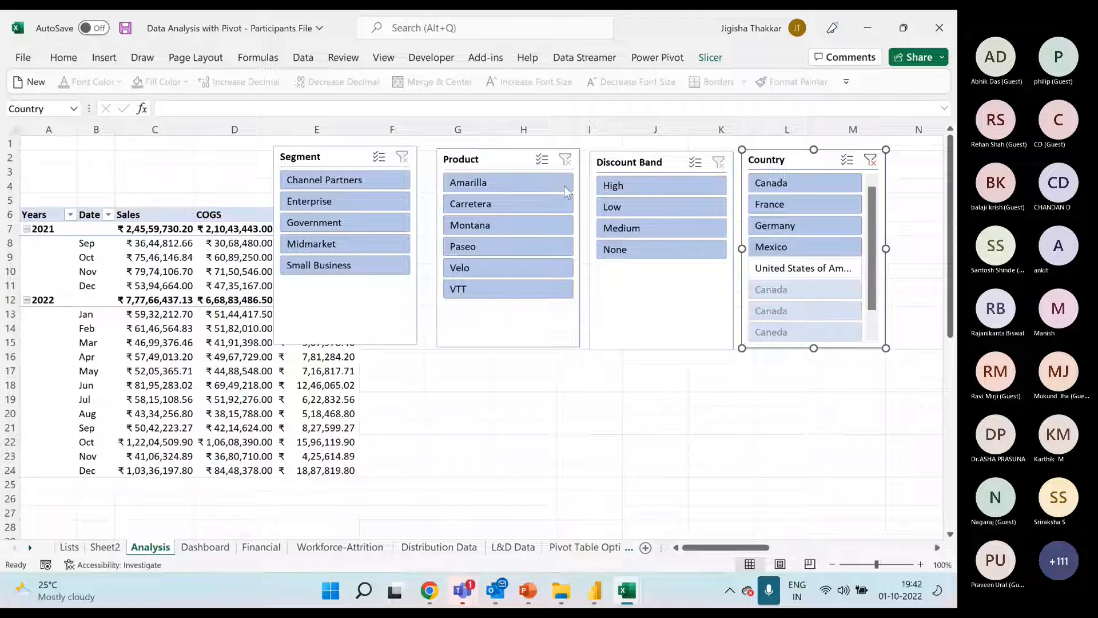
Set the Country slicer to hide items with no data and clear its filter
right_click(791, 160)
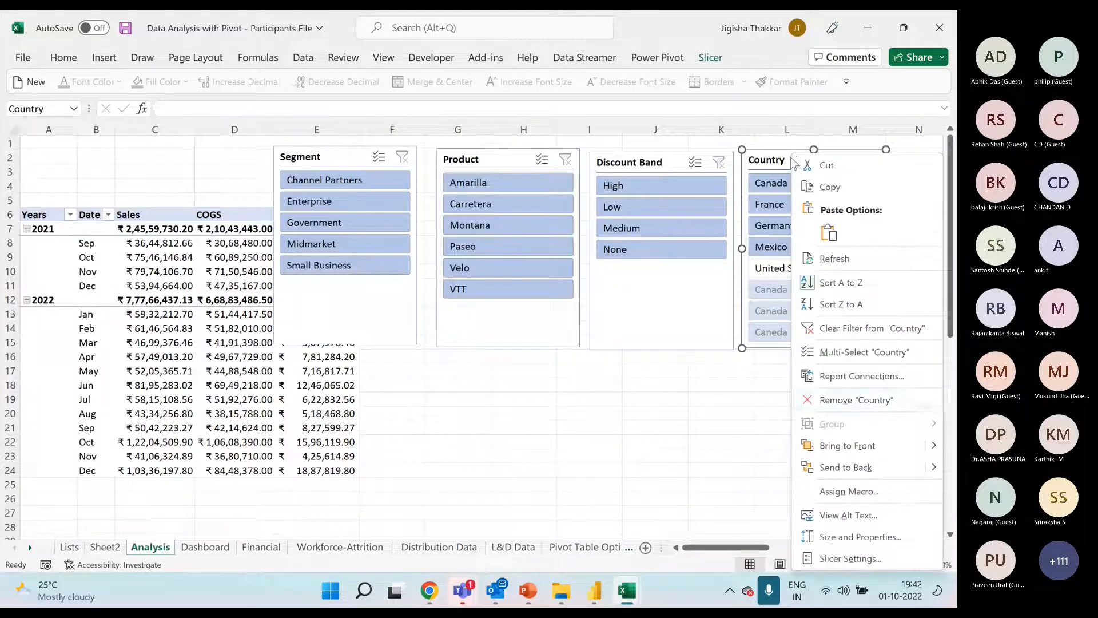
click(861, 563)
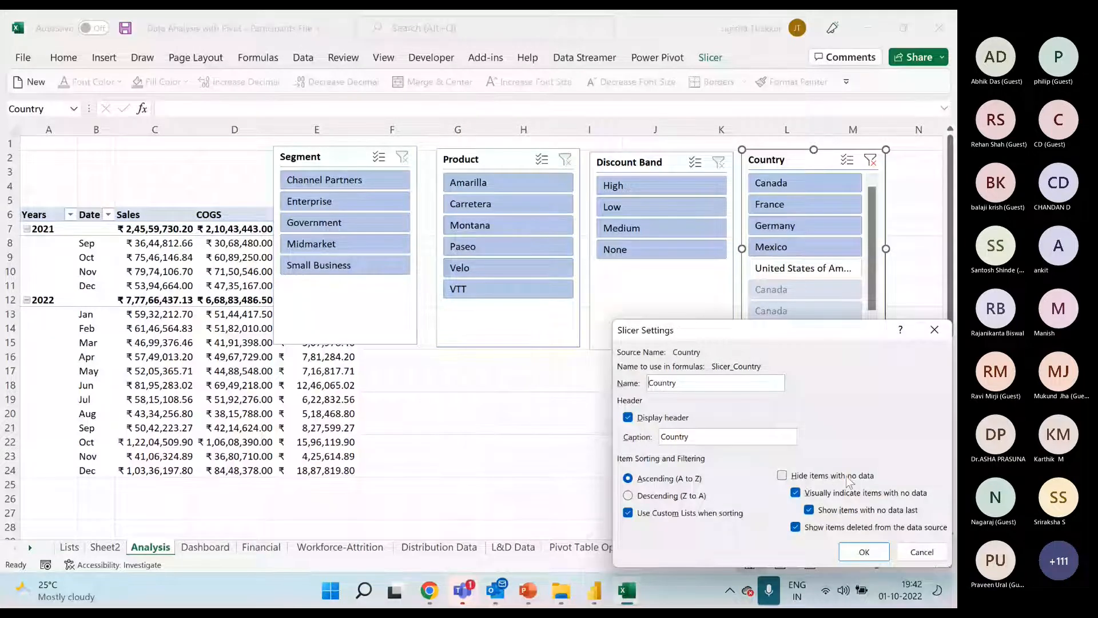
drag(801, 331, 639, 250)
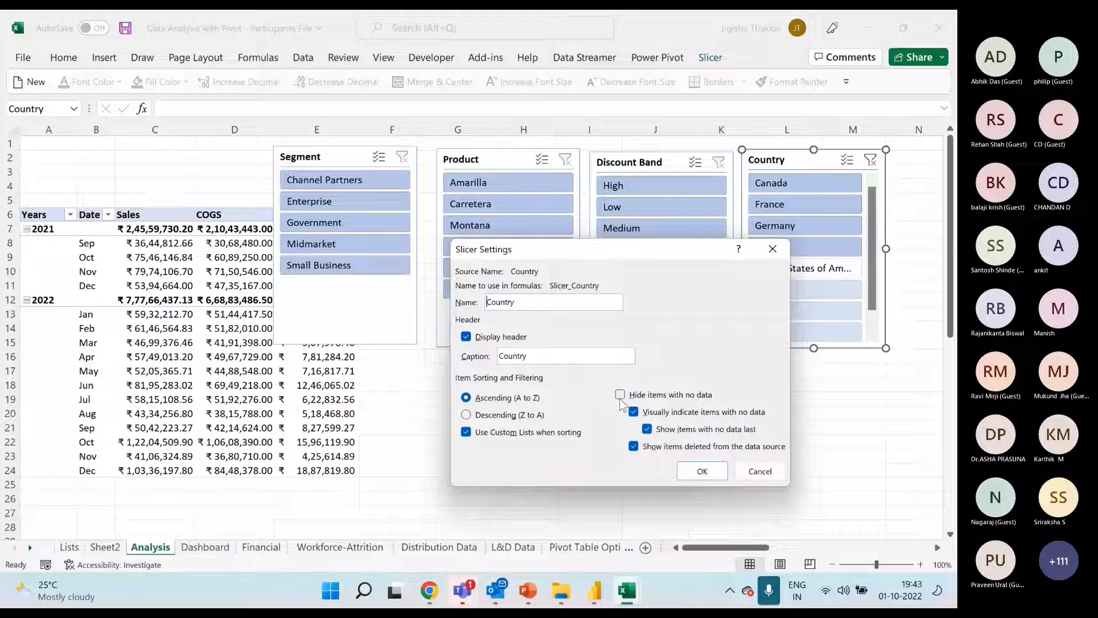
click(620, 395)
drag(658, 252, 523, 286)
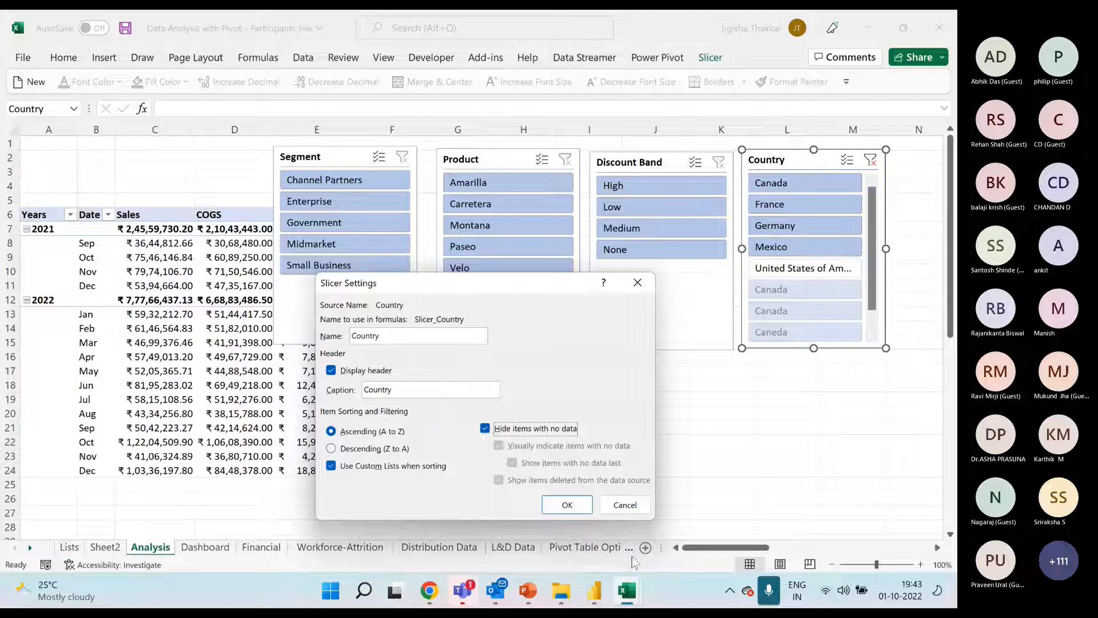
click(551, 503)
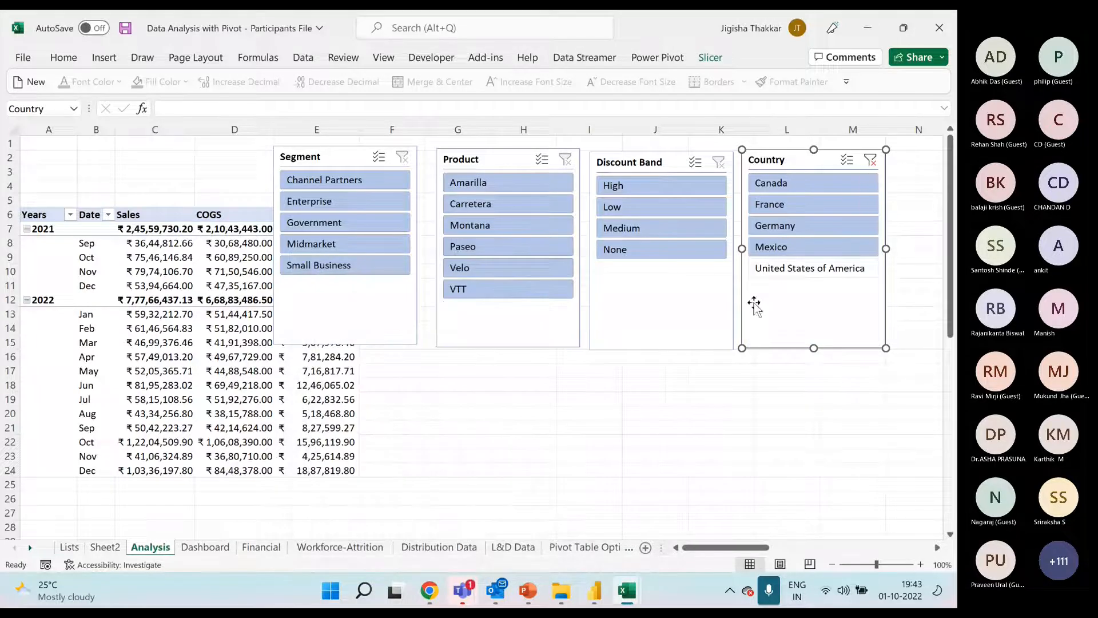
click(870, 160)
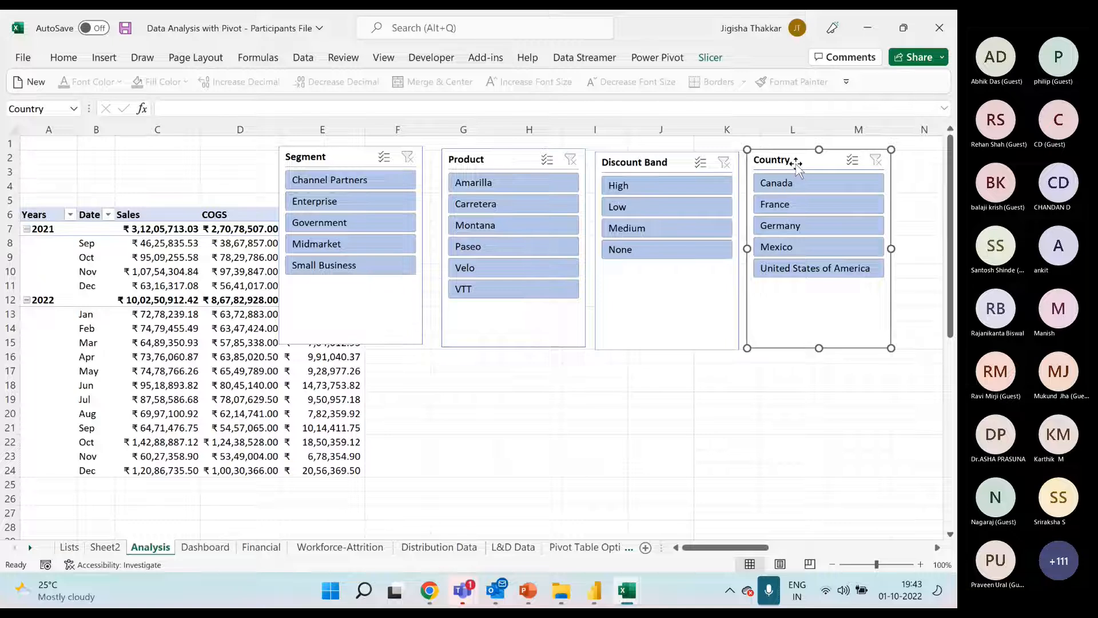
Apply the dark orange slicer style to the Country slicer
click(712, 58)
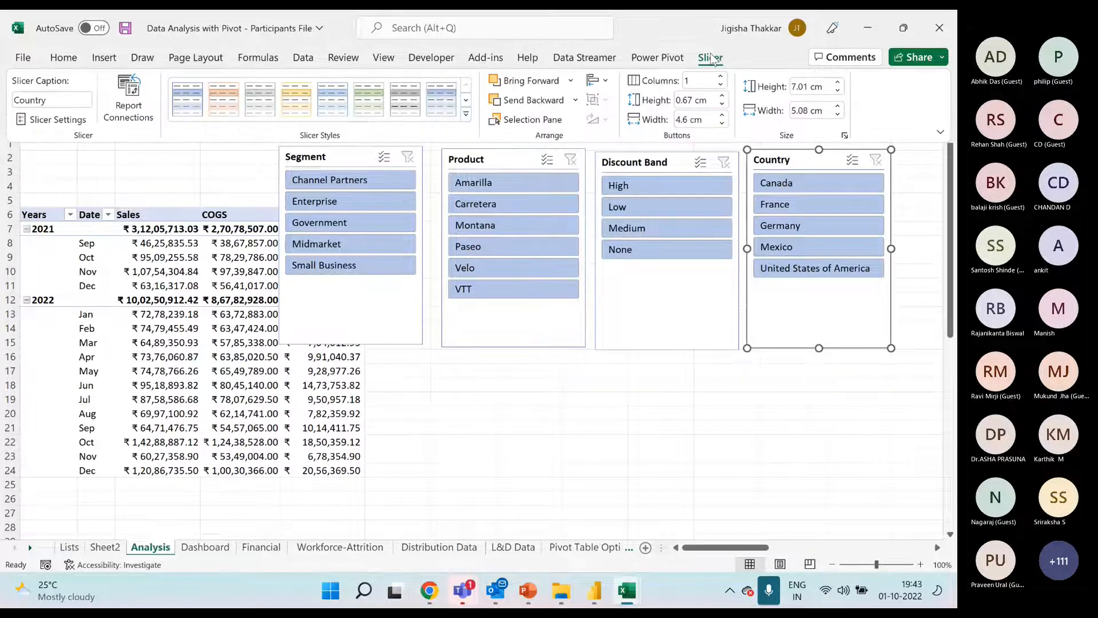
click(466, 114)
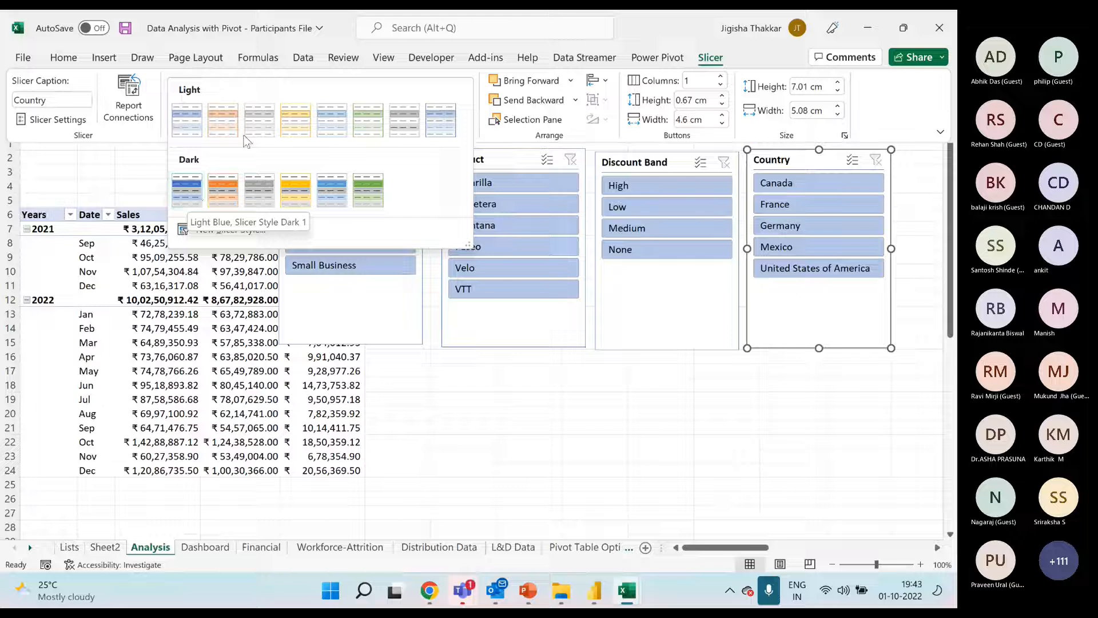
click(230, 197)
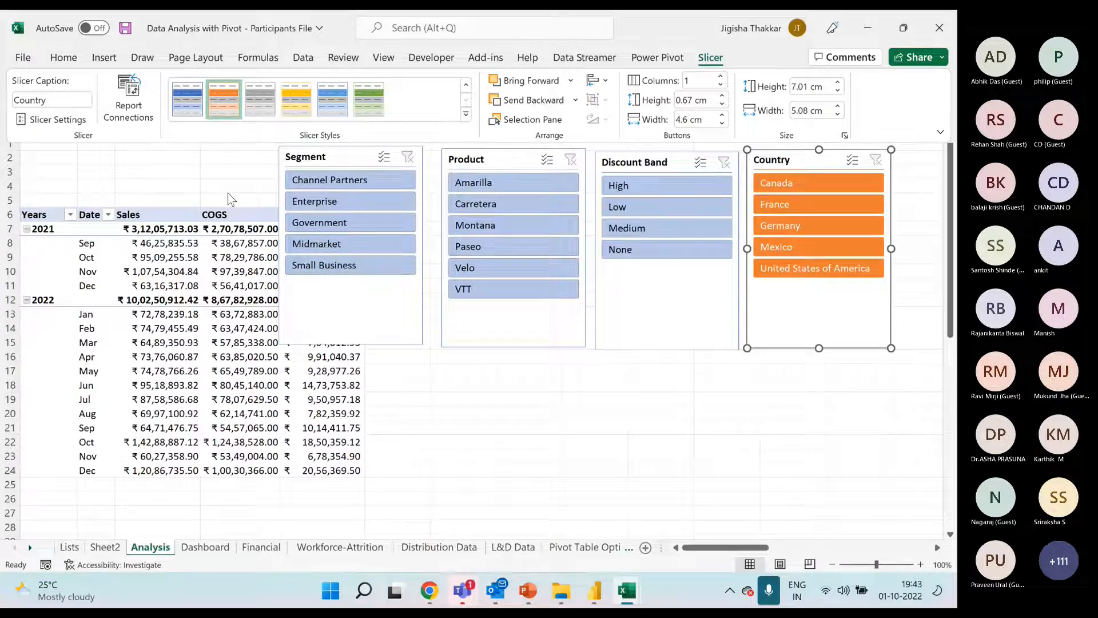
Apply the light orange slicer style to the Discount Band, Product and Segment slicers together
click(634, 165)
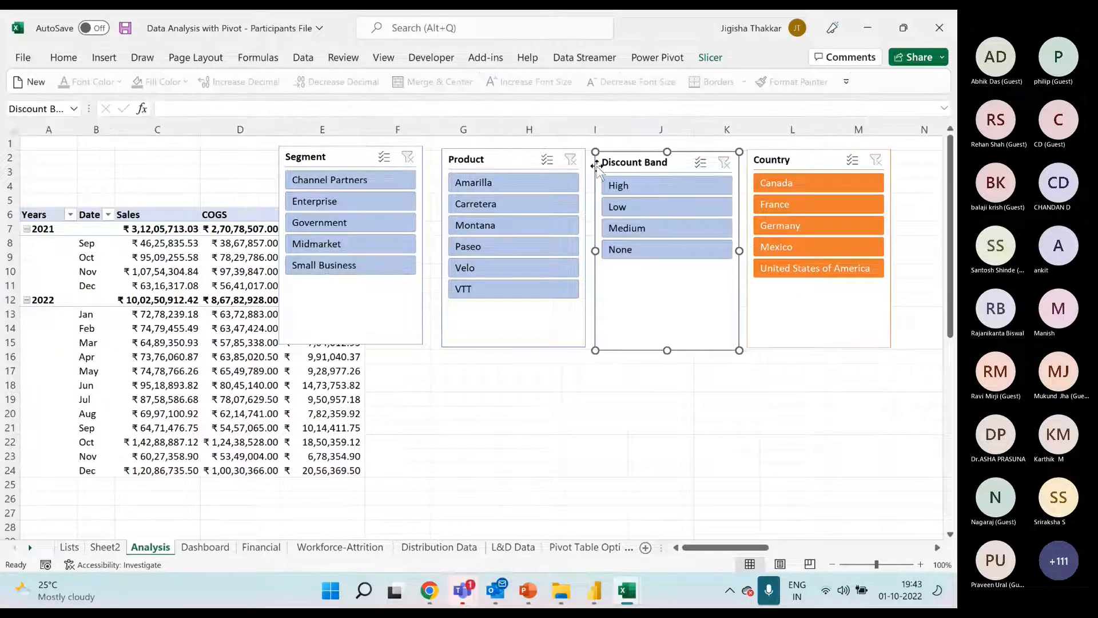
ctrl+click(467, 160)
ctrl+click(339, 142)
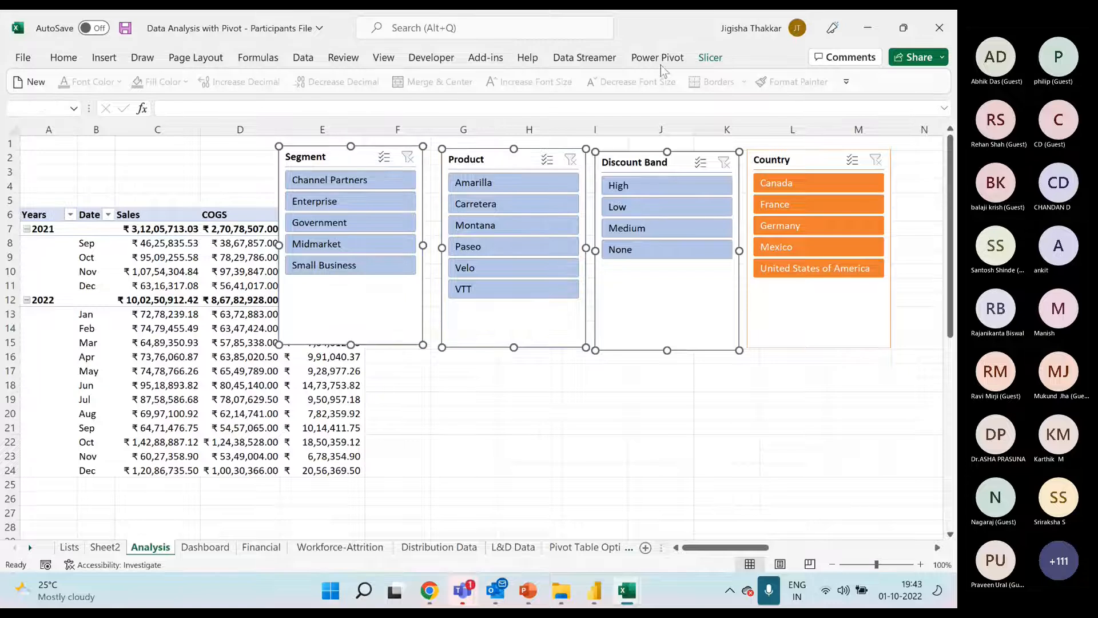
click(711, 57)
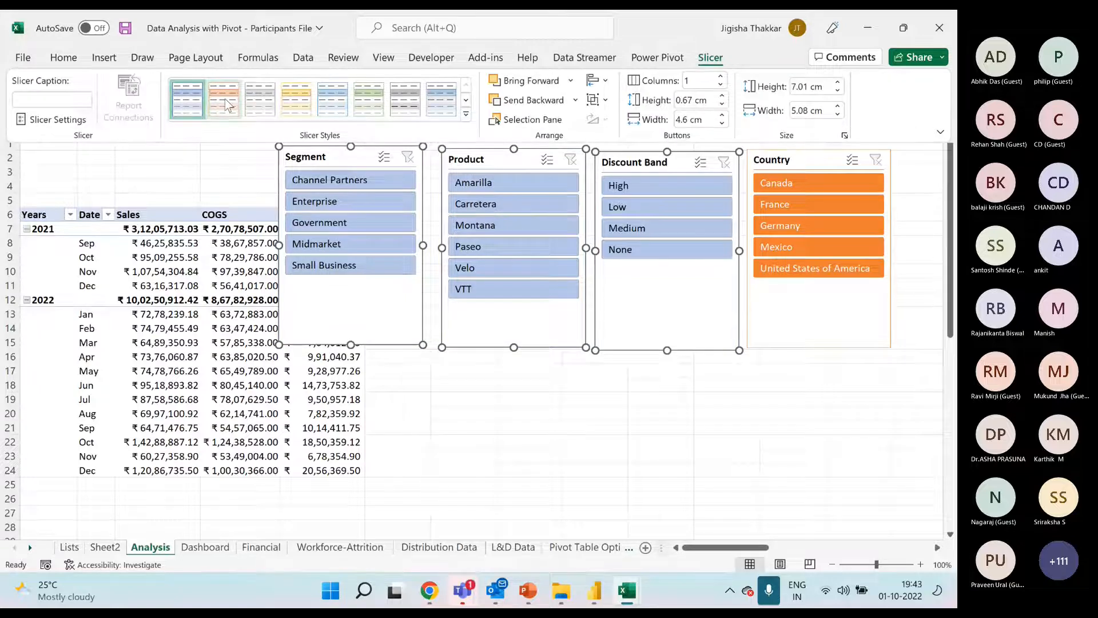
click(466, 115)
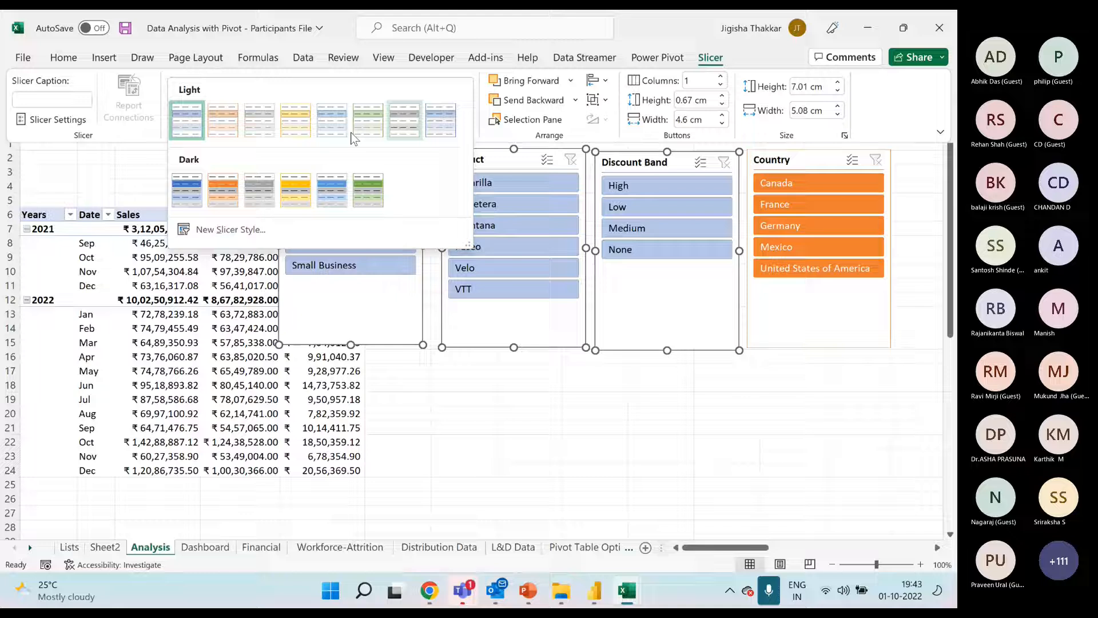
click(227, 133)
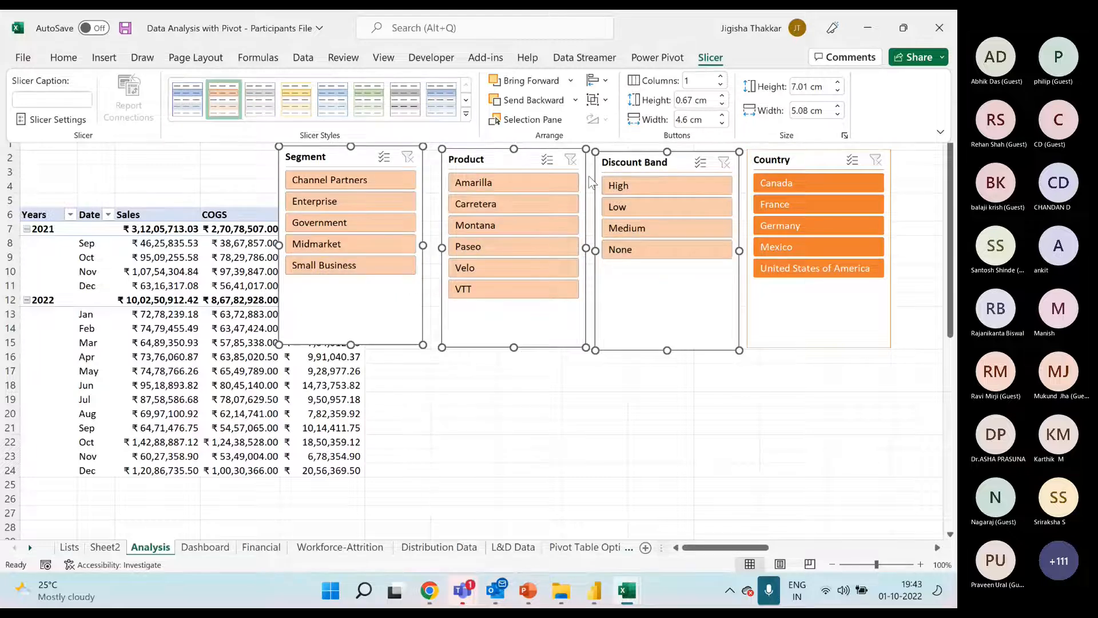
Cut all four slicers from the Analysis sheet and paste them in a row above the line chart on the Dashboard sheet
click(444, 405)
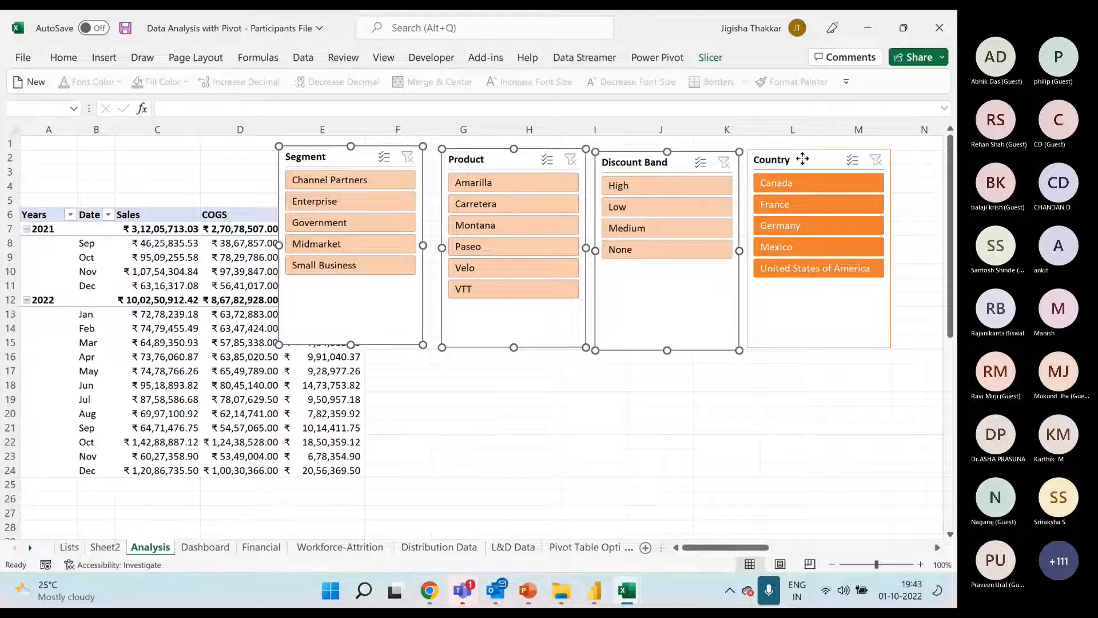
key(Escape)
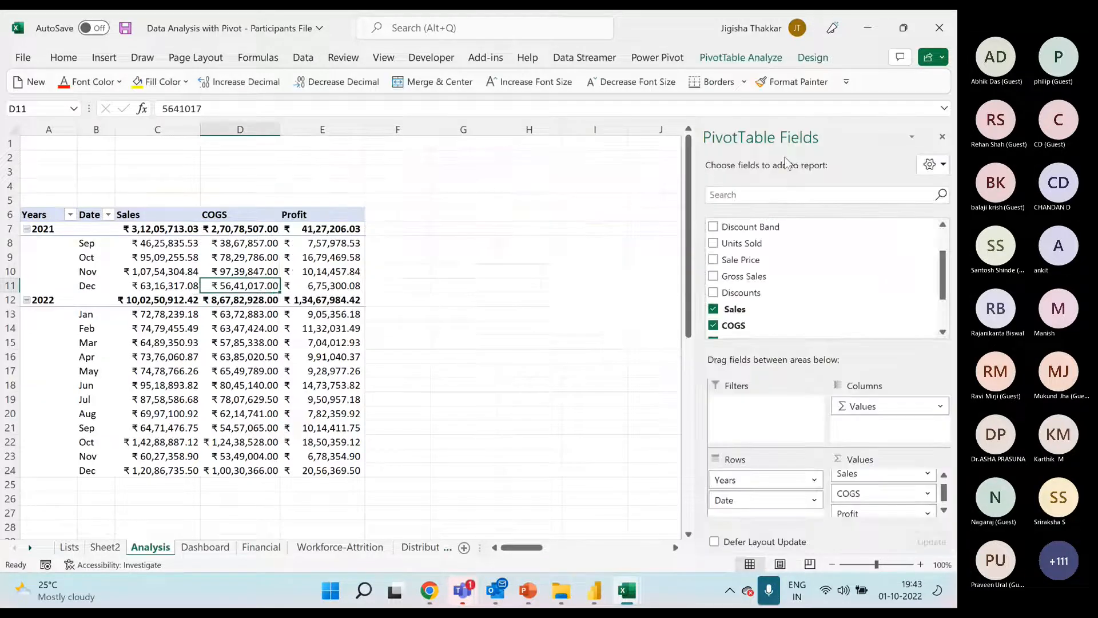
click(205, 547)
click(164, 176)
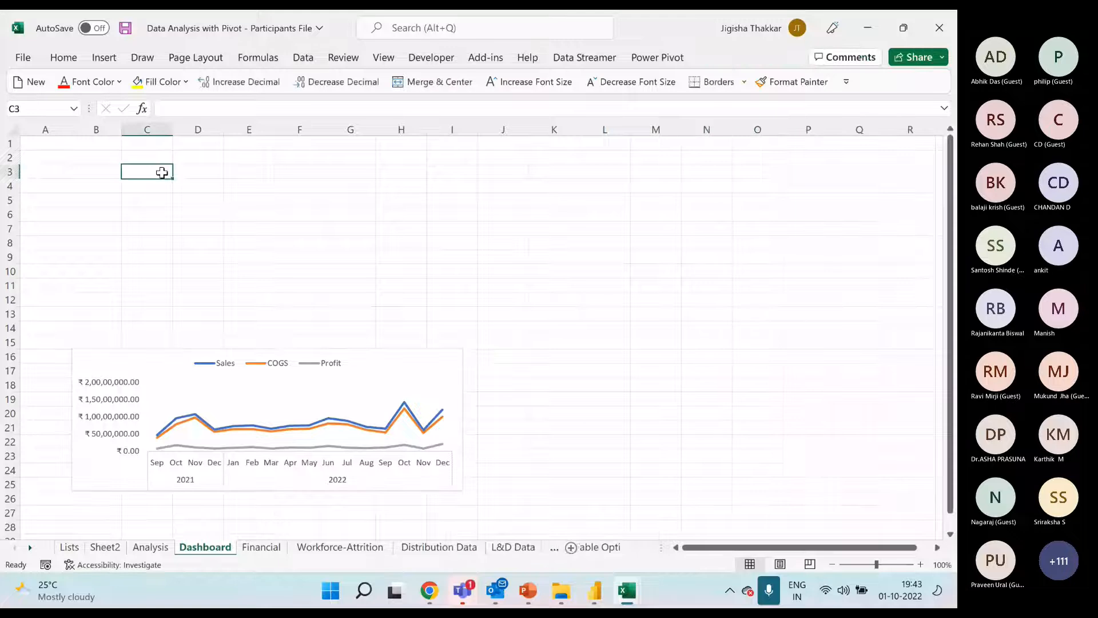
key(ctrl+v)
drag(183, 174, 88, 159)
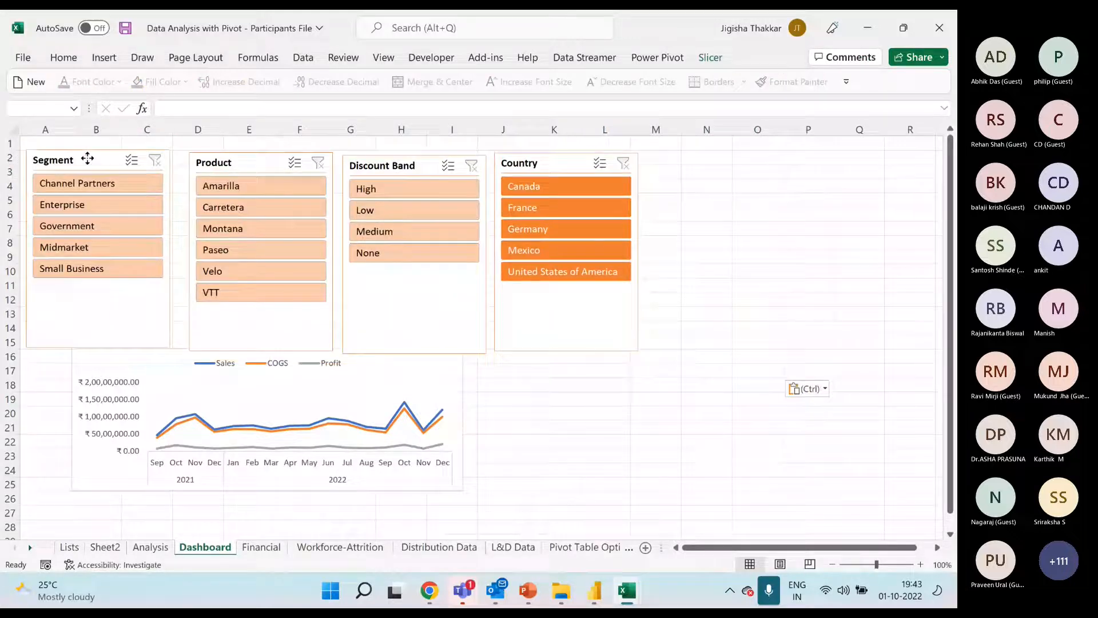
click(704, 441)
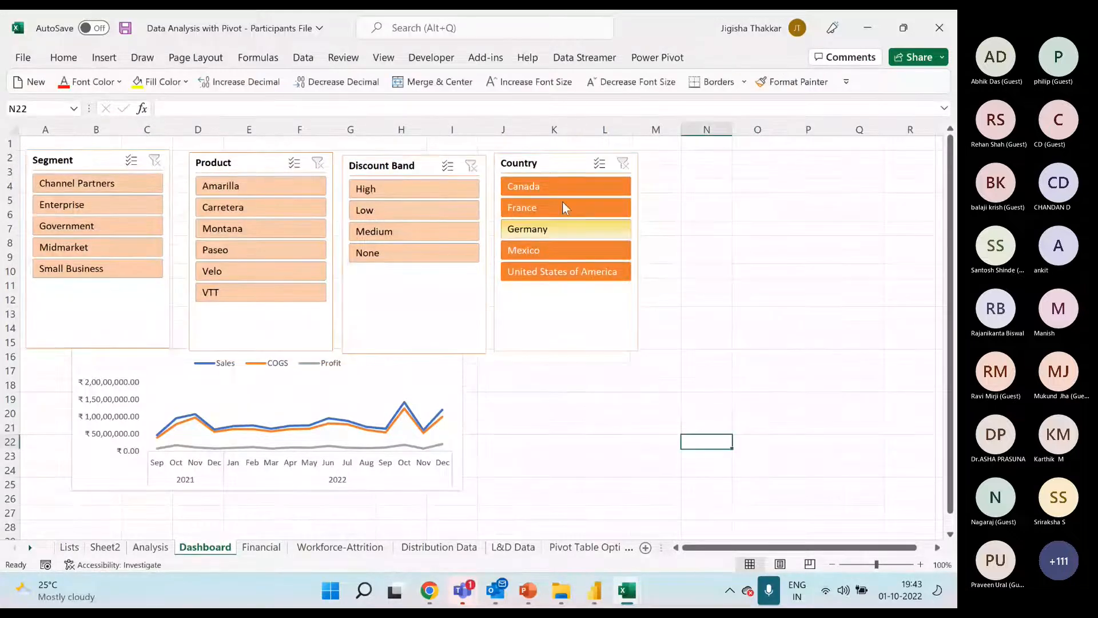
Move the Country slicer away from the others to columns M–Q, set it to 3 columns, widen it and shorten it to two button rows
drag(566, 207, 742, 198)
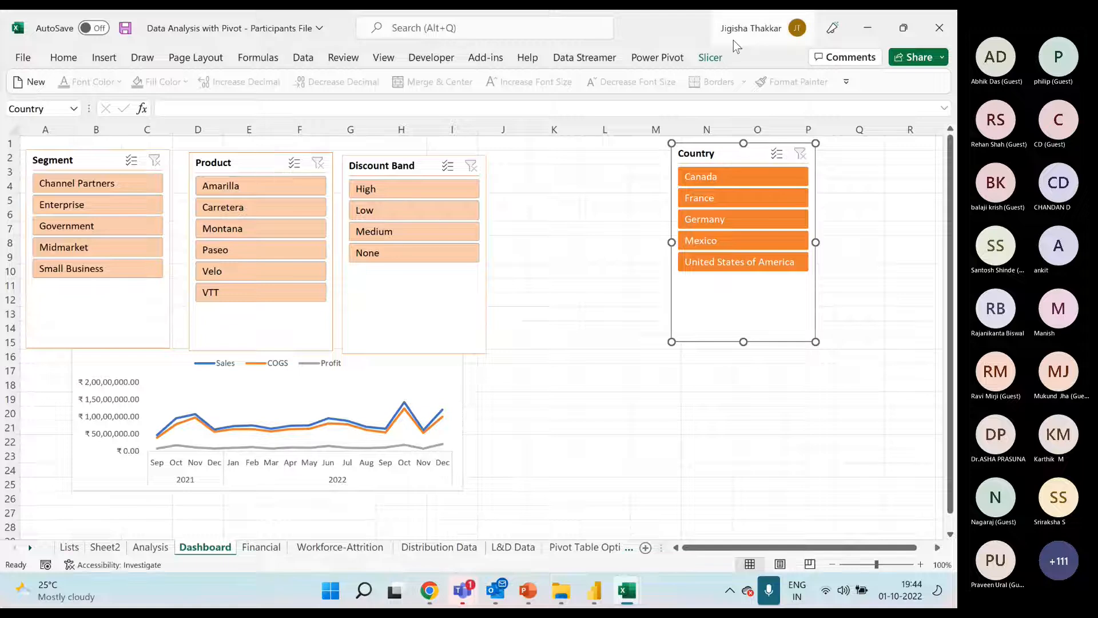
click(711, 58)
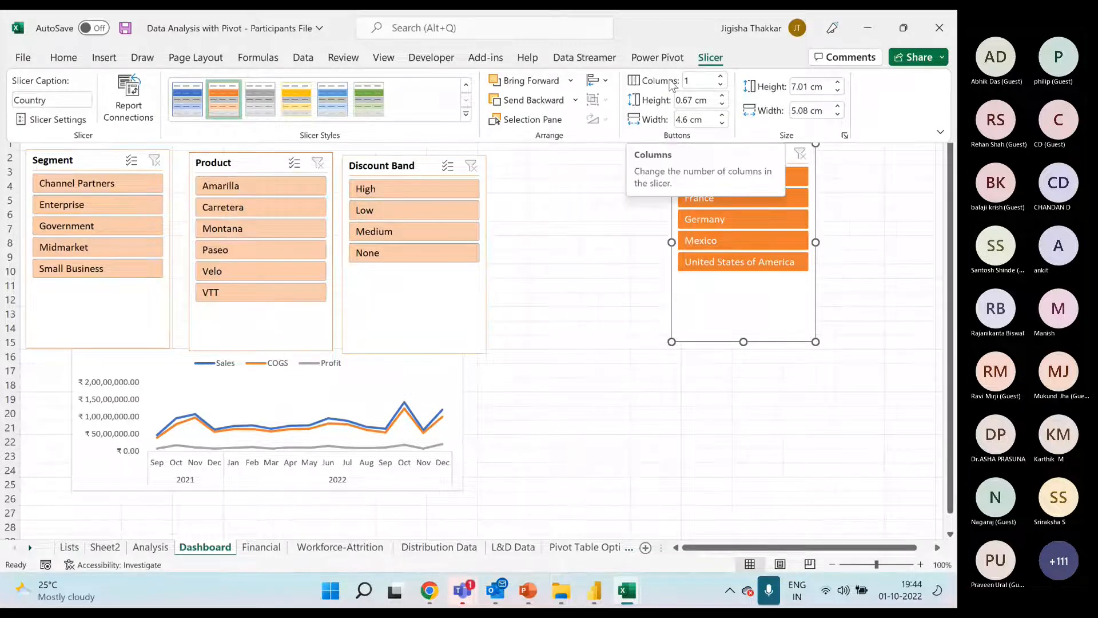
click(721, 76)
click(721, 76)
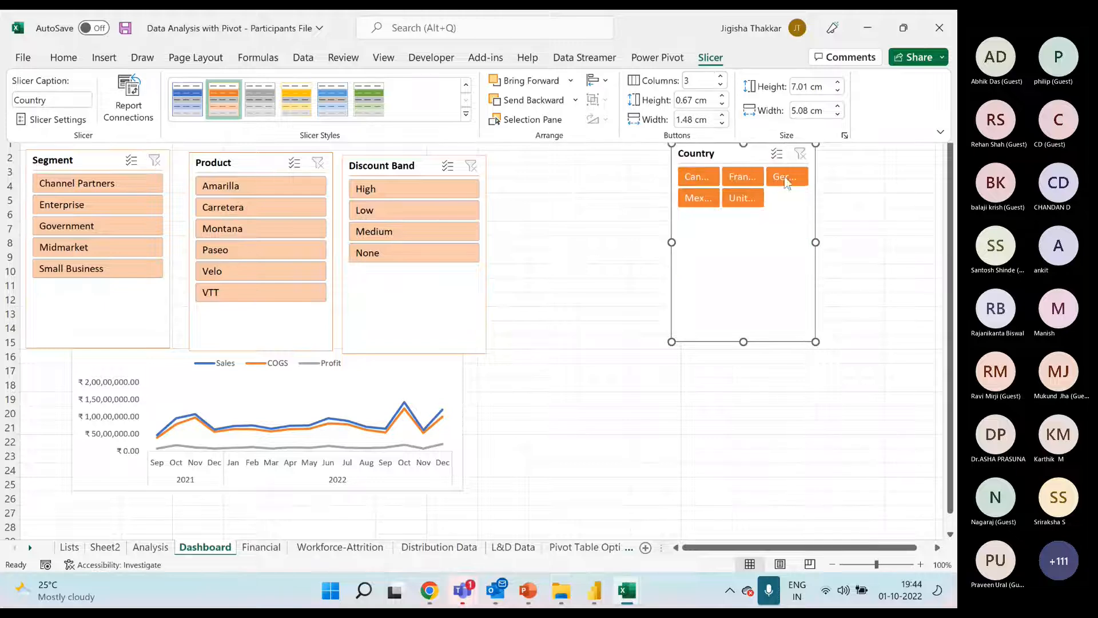
key(ctrl+F1)
drag(821, 243, 859, 242)
drag(768, 342, 767, 218)
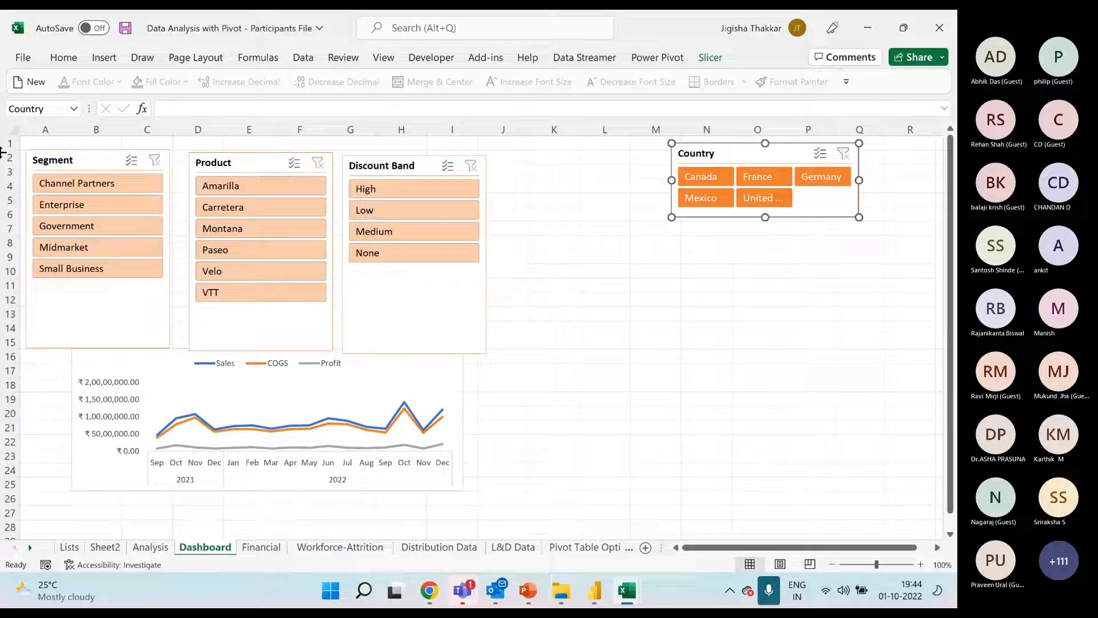
Place the Segment slicer at the sheet's upper-left corner with 3 columns, move Product and Discount Band aside, and resize Segment to two button rows
drag(70, 162, 67, 148)
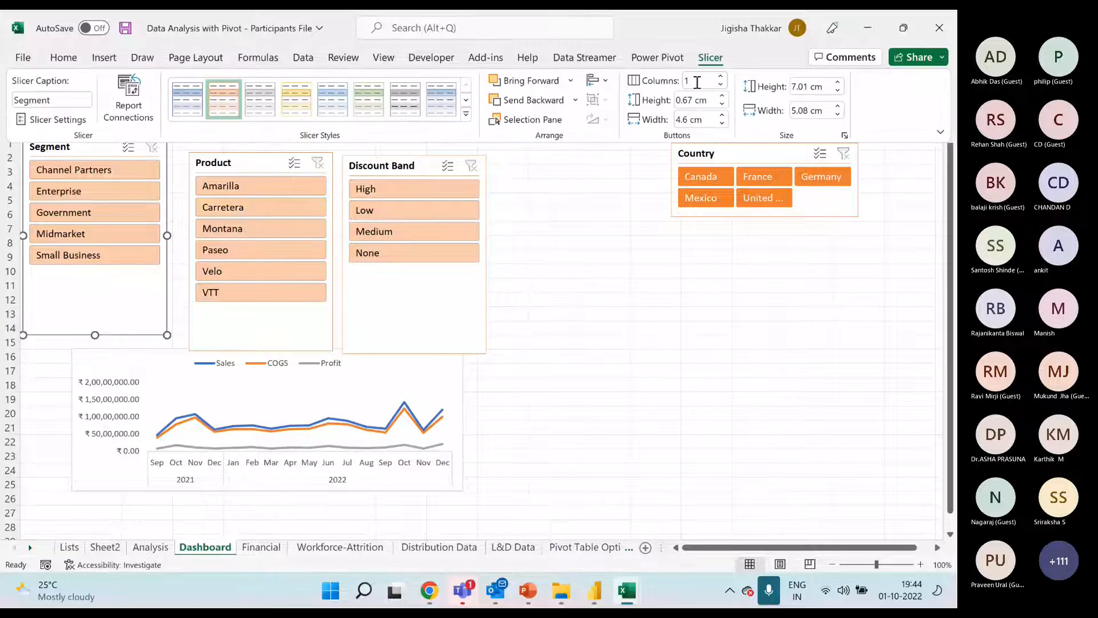
click(720, 76)
click(721, 76)
drag(378, 162, 573, 259)
drag(247, 165, 535, 193)
click(162, 224)
drag(166, 235, 240, 235)
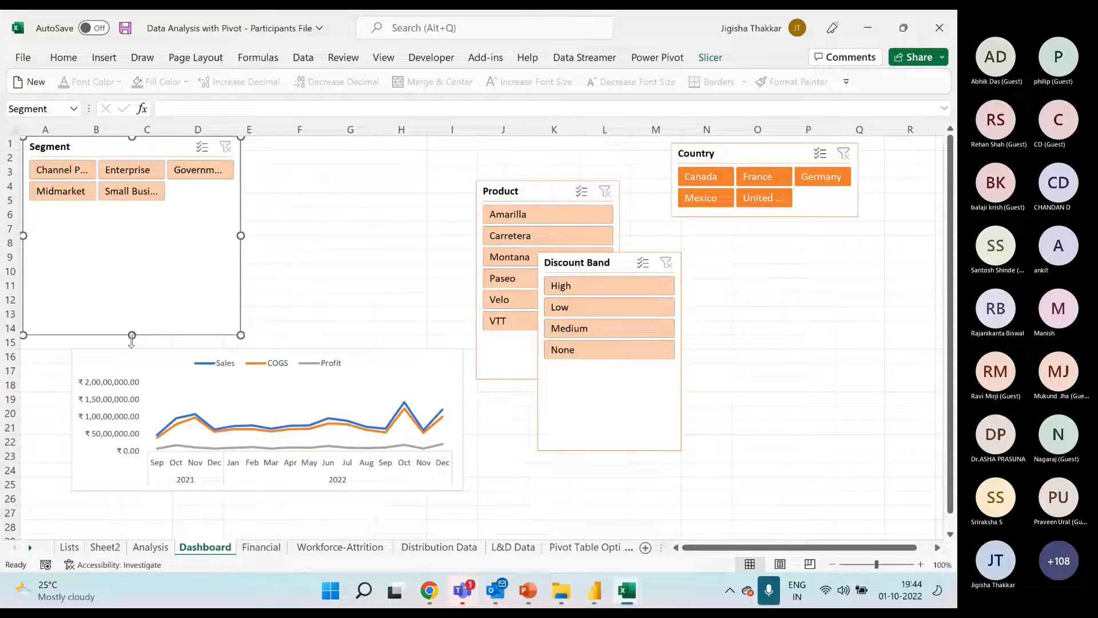
drag(131, 336, 132, 211)
Place the Product slicer beside Segment with 3 columns, widen it to show full names, and shorten it to two button rows
drag(552, 195, 327, 153)
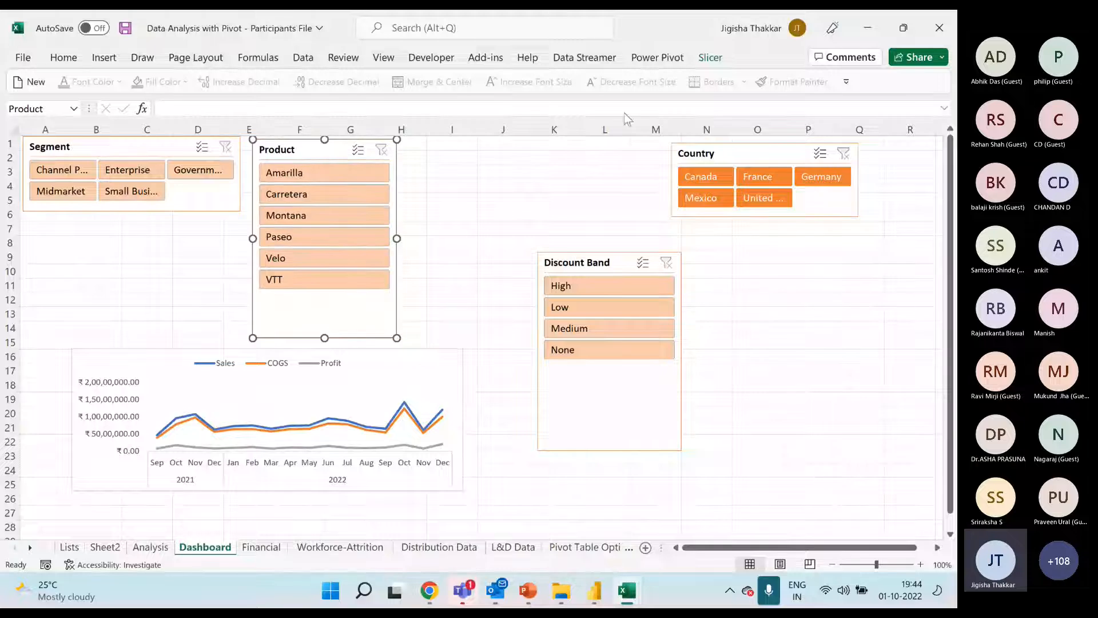
click(710, 57)
click(722, 76)
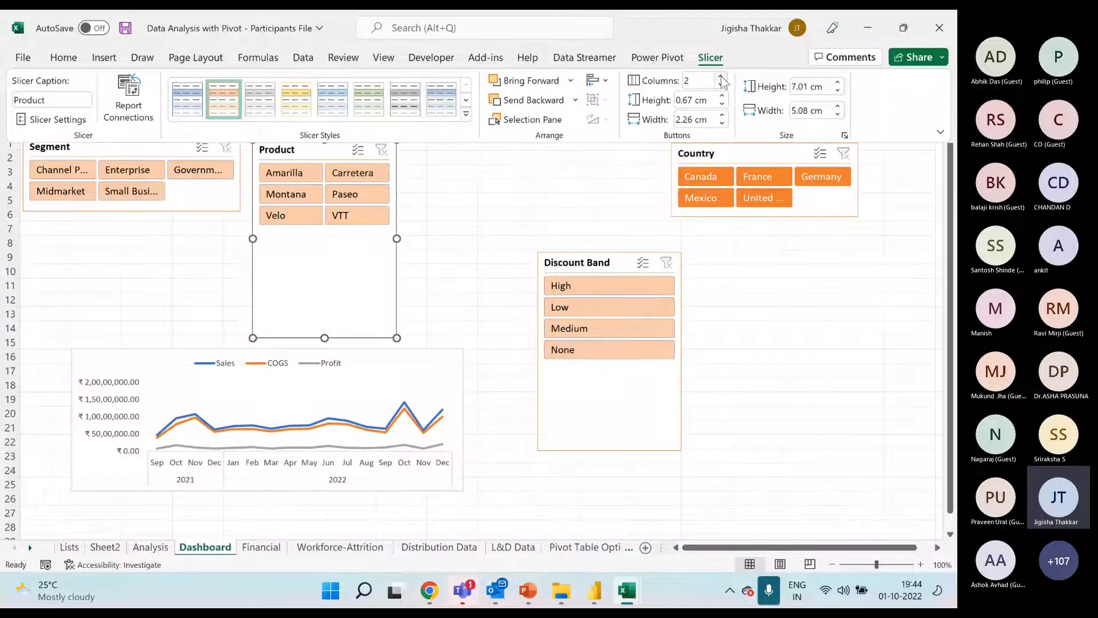
click(722, 78)
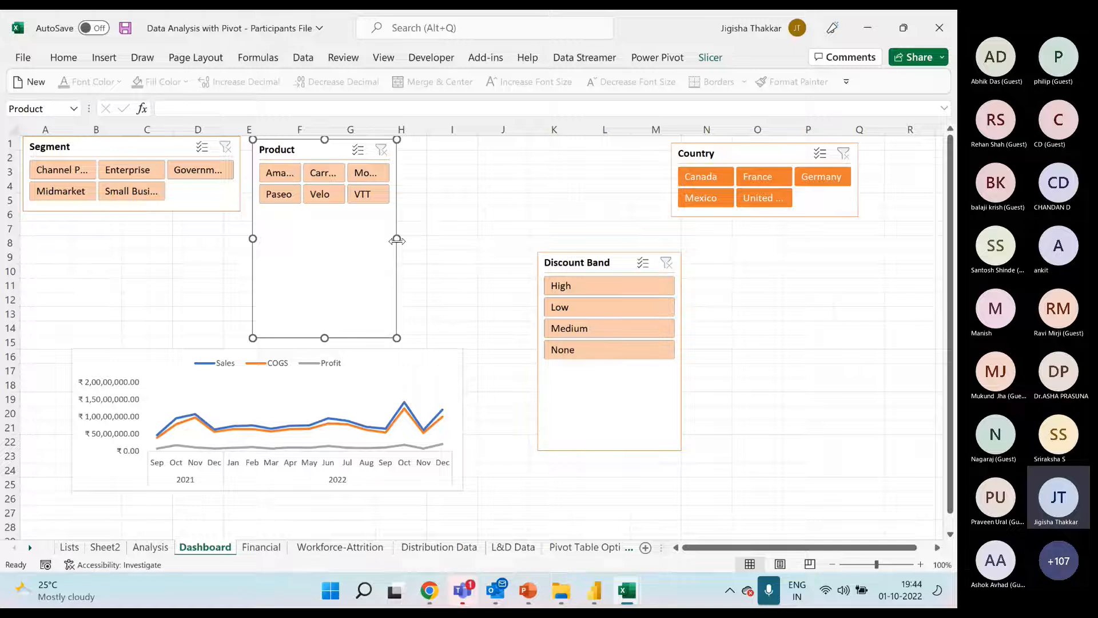
drag(397, 241, 457, 239)
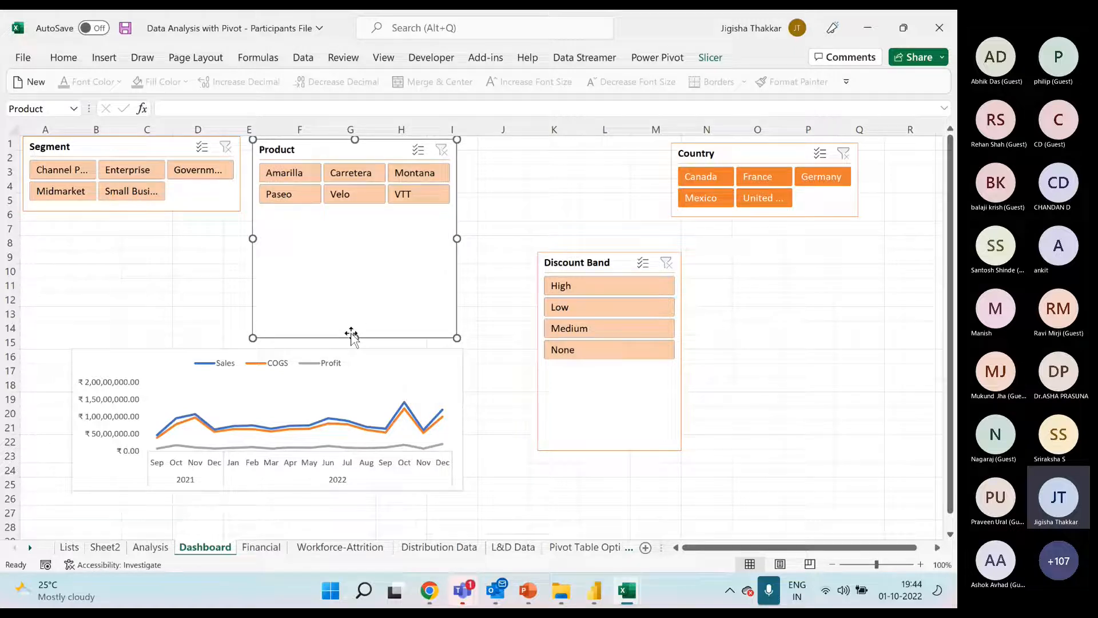
drag(351, 335, 362, 220)
Place the Discount Band slicer beside Product with 3 columns, fit it to two button rows, and move the line chart up beneath the slicers
drag(543, 255, 490, 148)
click(711, 57)
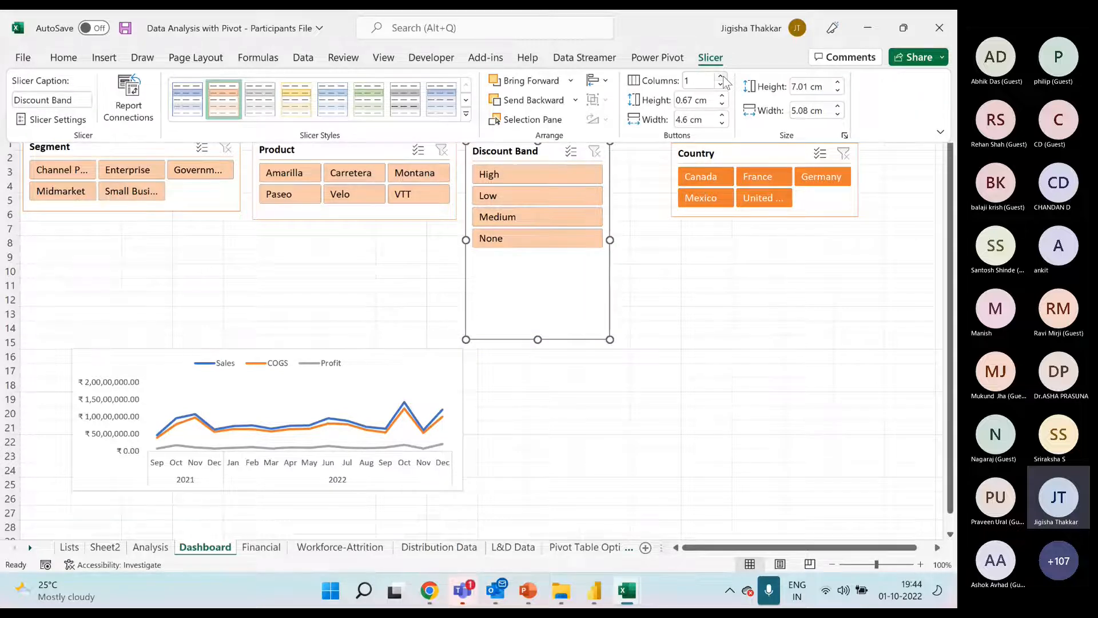
click(722, 77)
click(722, 78)
drag(615, 240, 644, 240)
drag(555, 340, 571, 216)
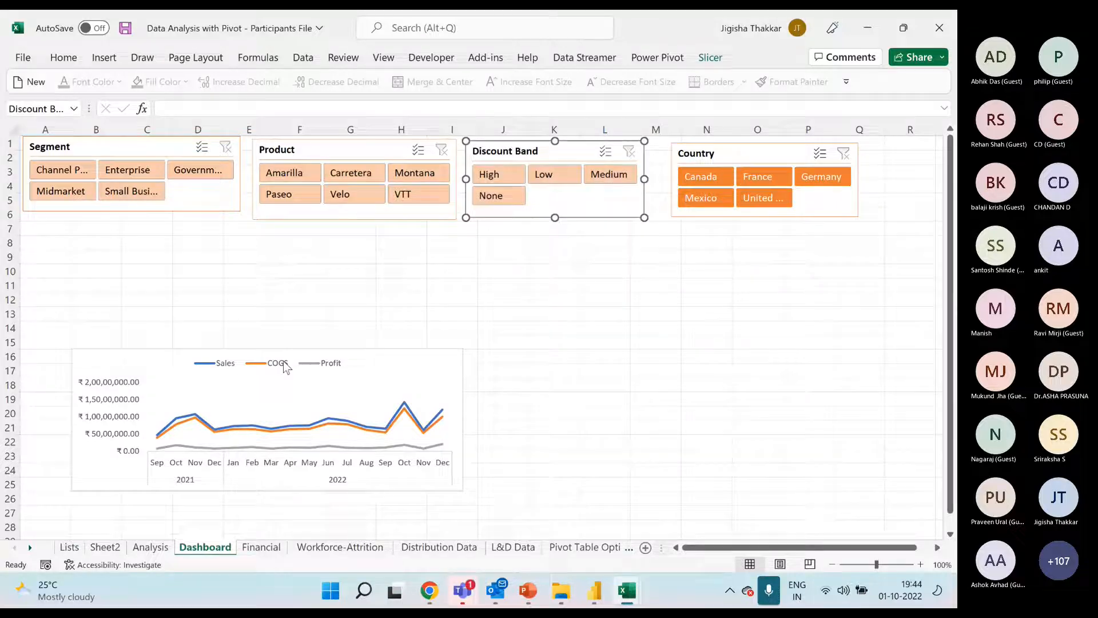
drag(240, 347, 366, 244)
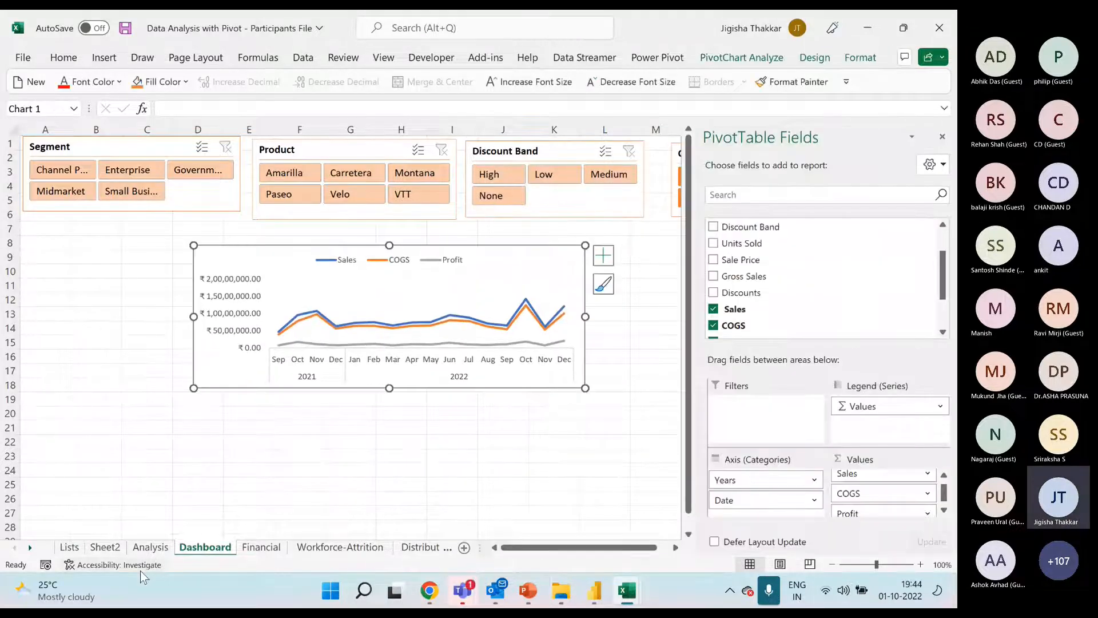
Insert a Date timeline for the Analysis sheet's PivotTable and move it beside the table, starting at row 5
click(150, 547)
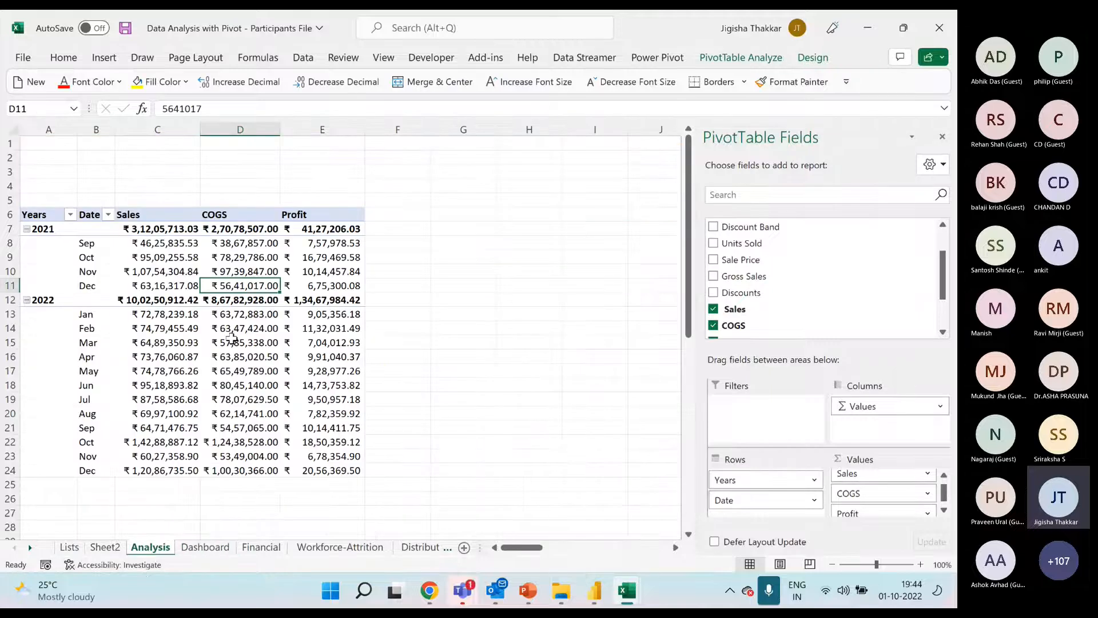
click(231, 338)
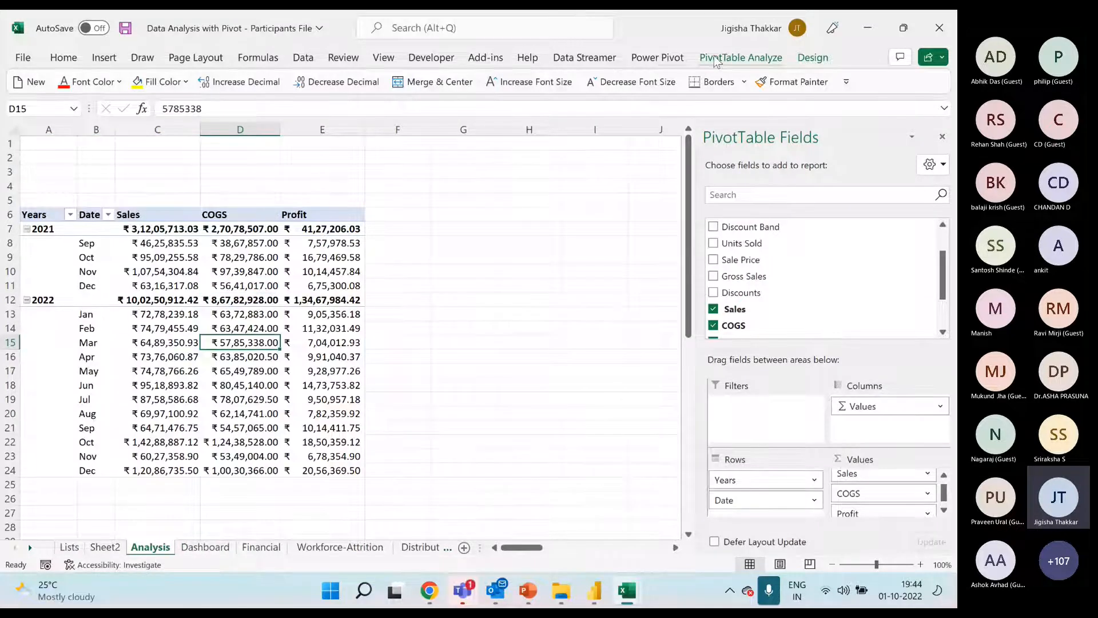
click(104, 57)
click(661, 100)
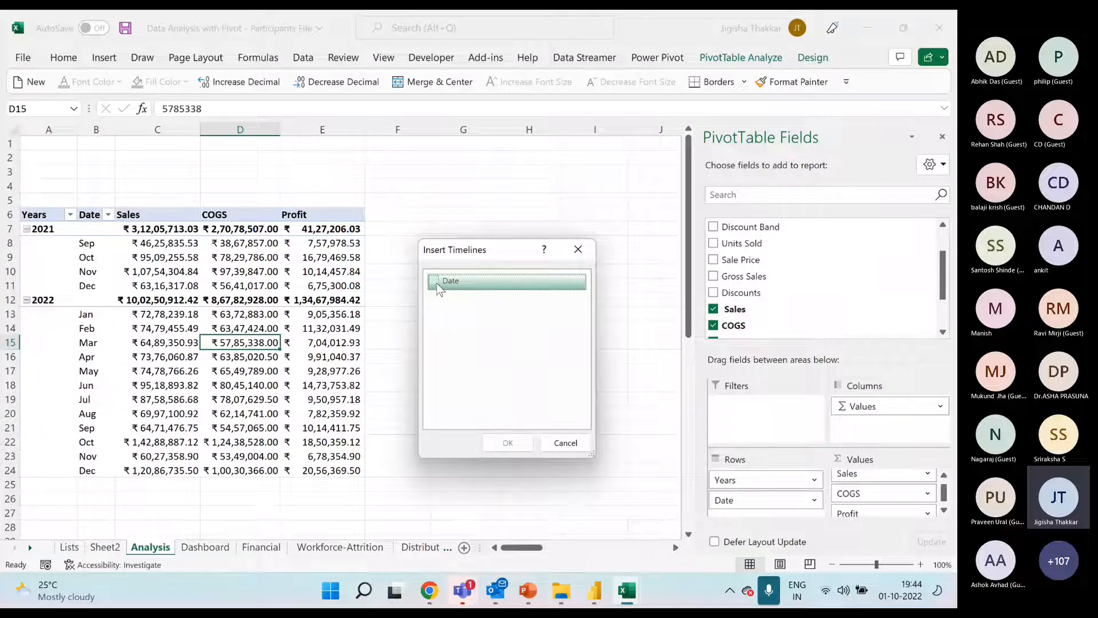
click(436, 283)
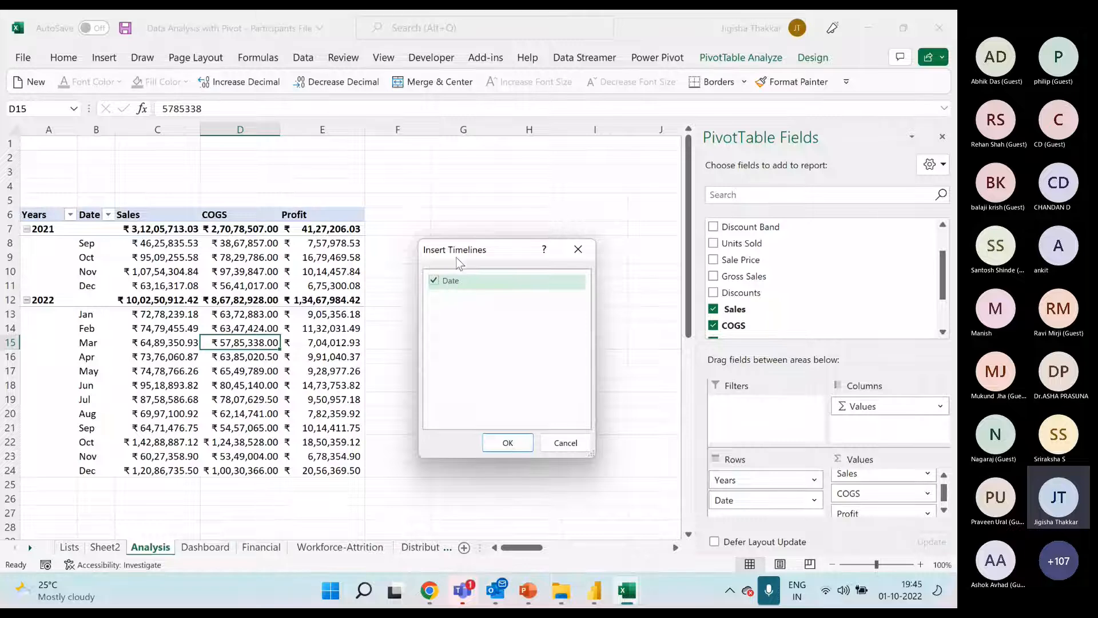
click(508, 444)
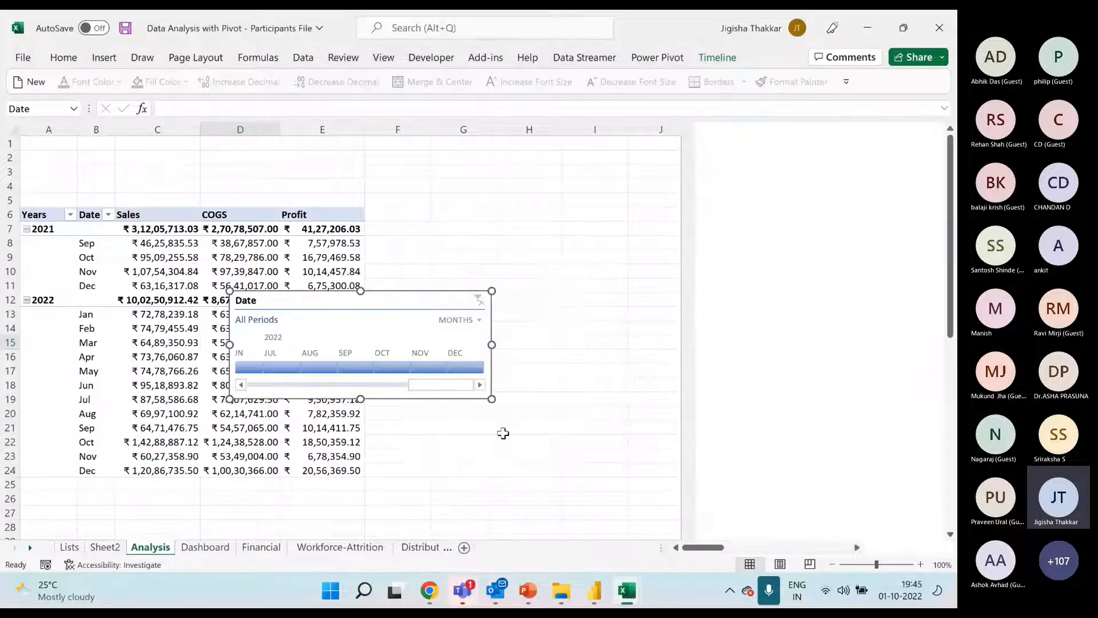
drag(375, 312, 575, 211)
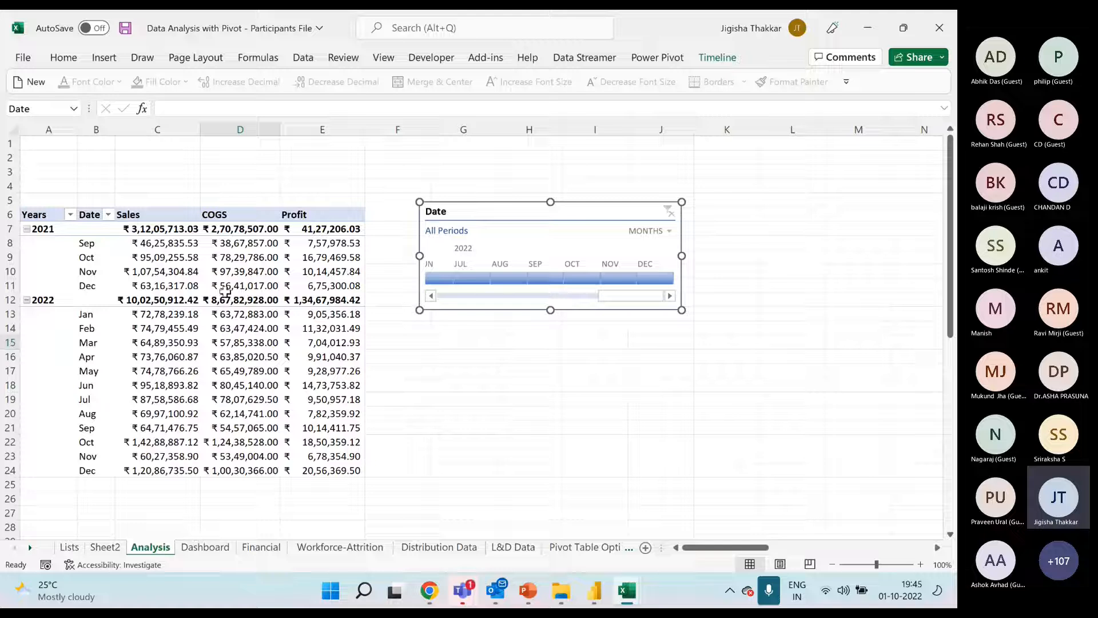
Review the fields offered for slicers on the Analysis PivotTable without inserting any
click(232, 257)
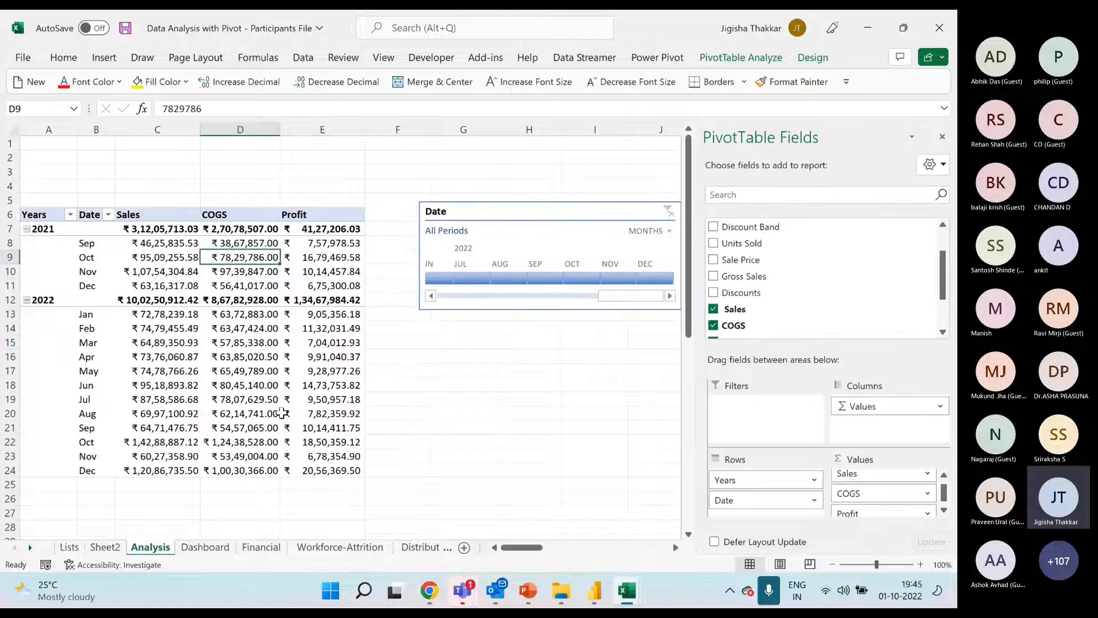
click(106, 58)
click(652, 80)
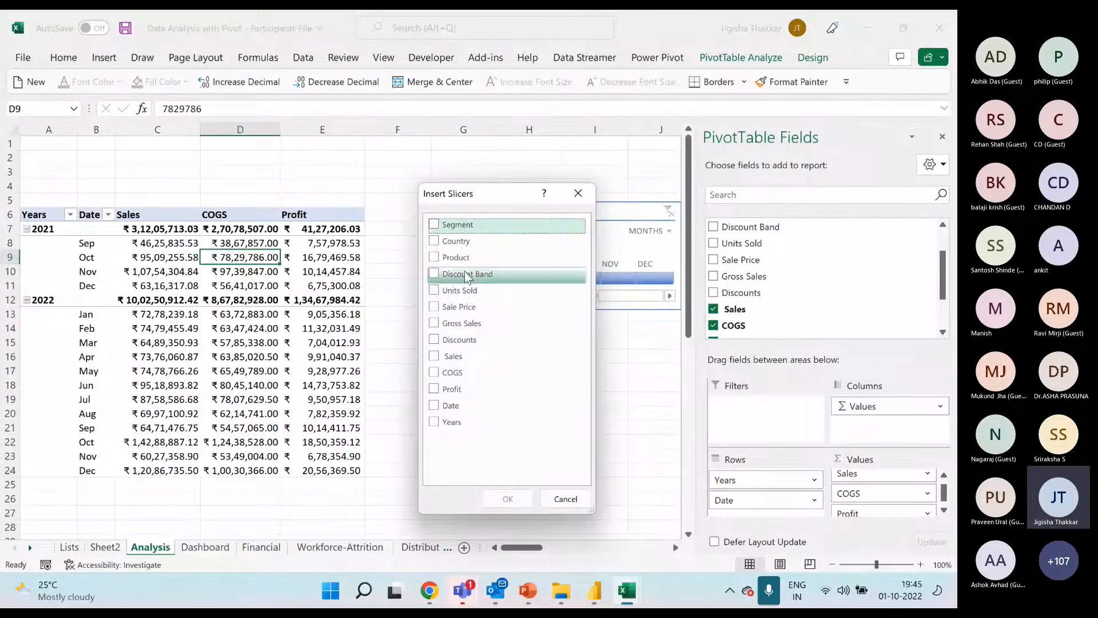
click(578, 193)
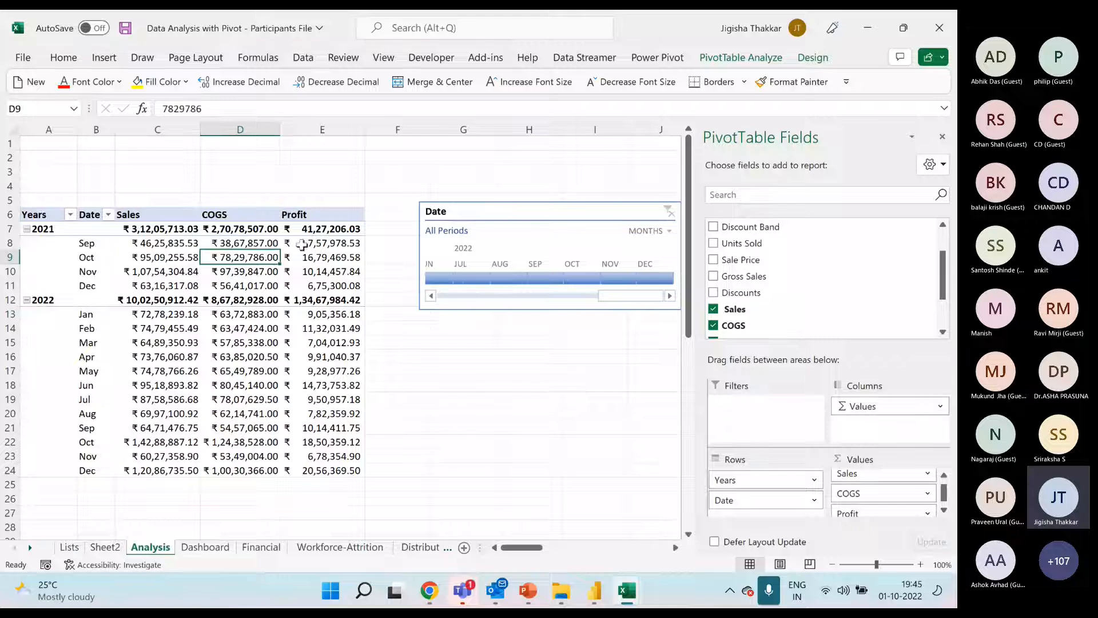
Examine the Product slicer's settings on the Dashboard sheet, covering header, caption, sorting and no-data options, without changing them
click(206, 544)
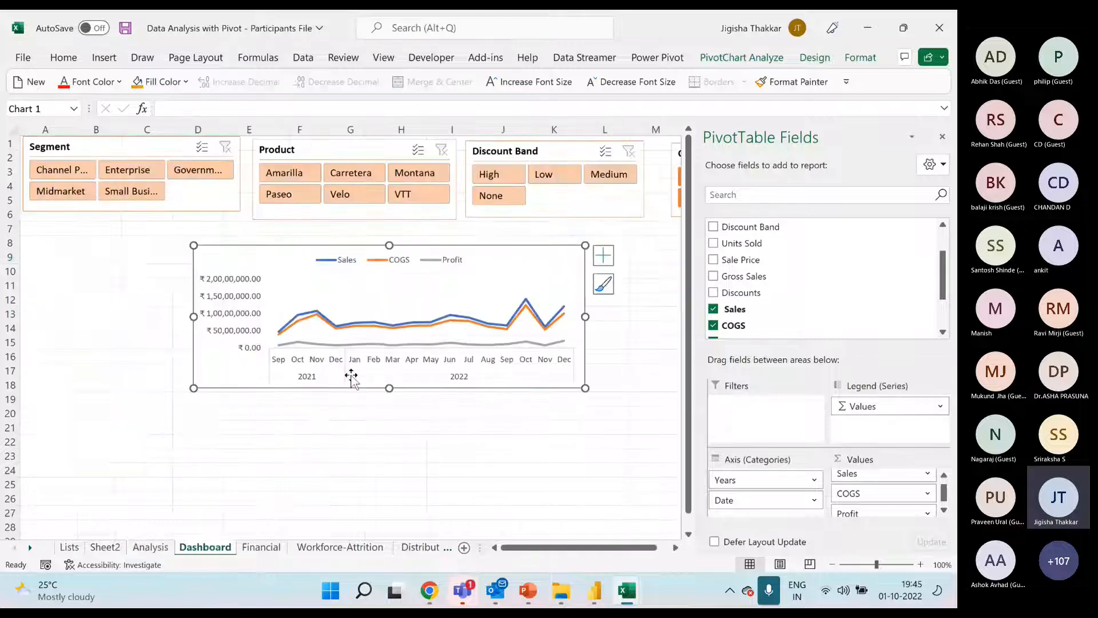
click(355, 157)
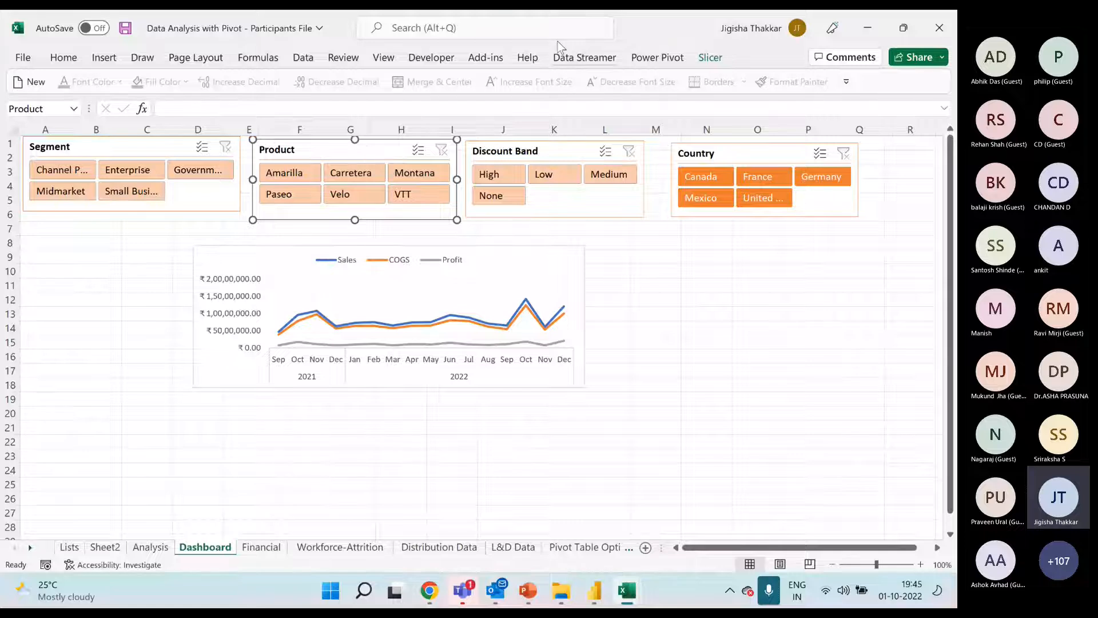
click(709, 59)
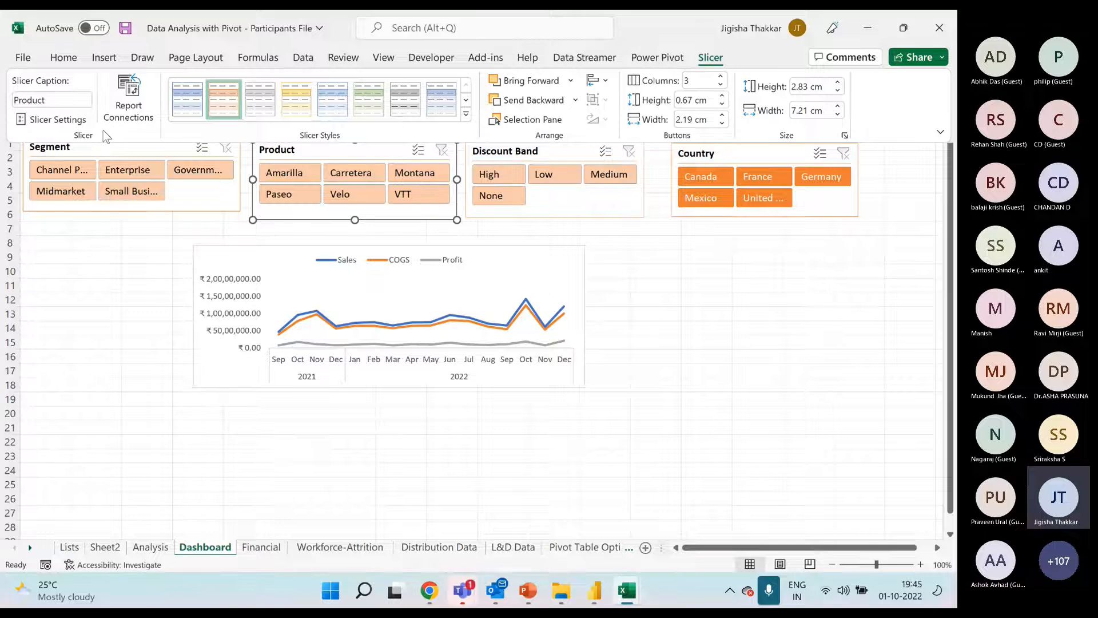
click(72, 119)
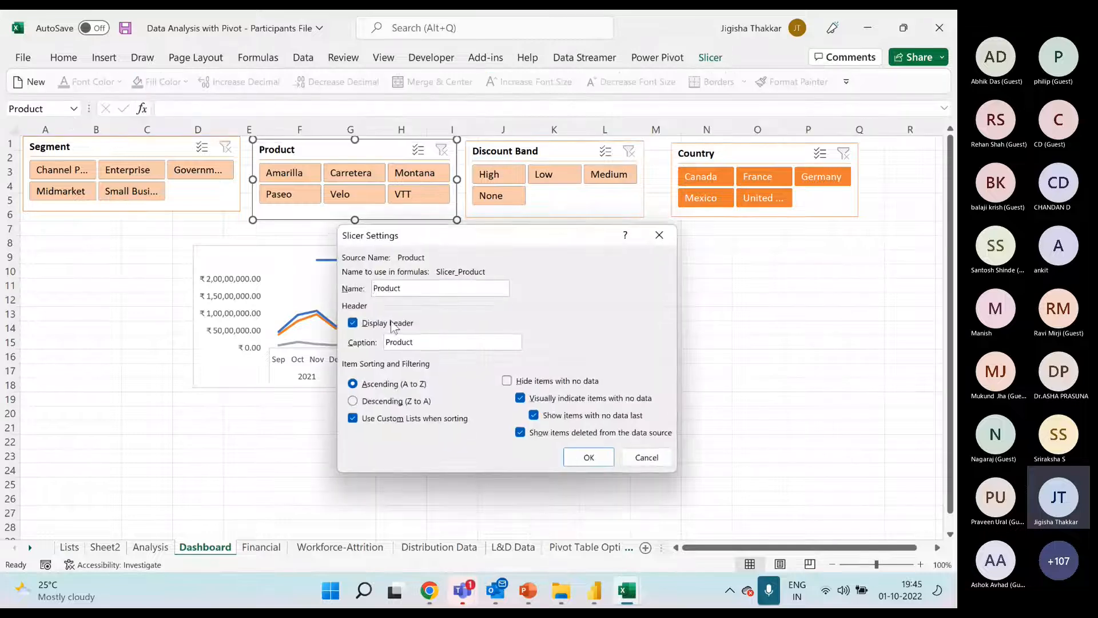
click(659, 235)
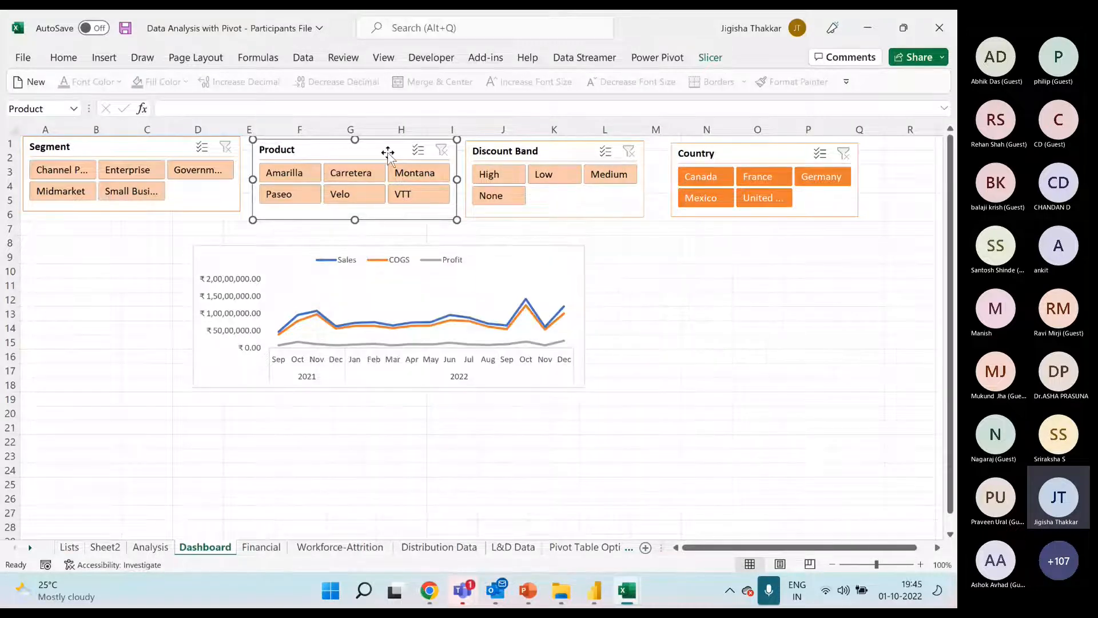
right_click(387, 155)
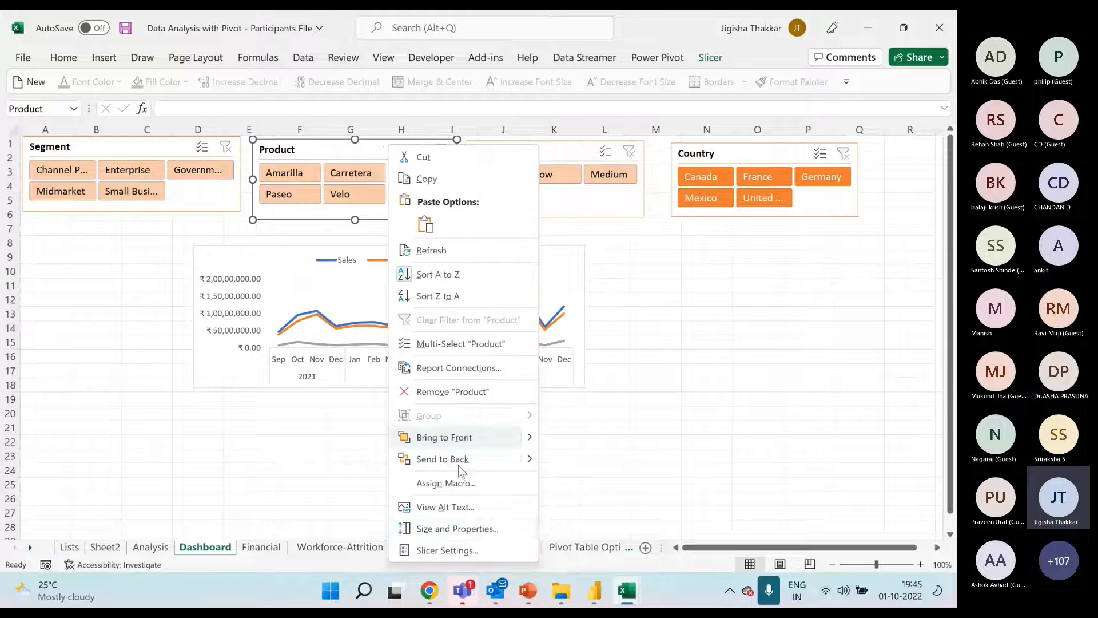
click(441, 550)
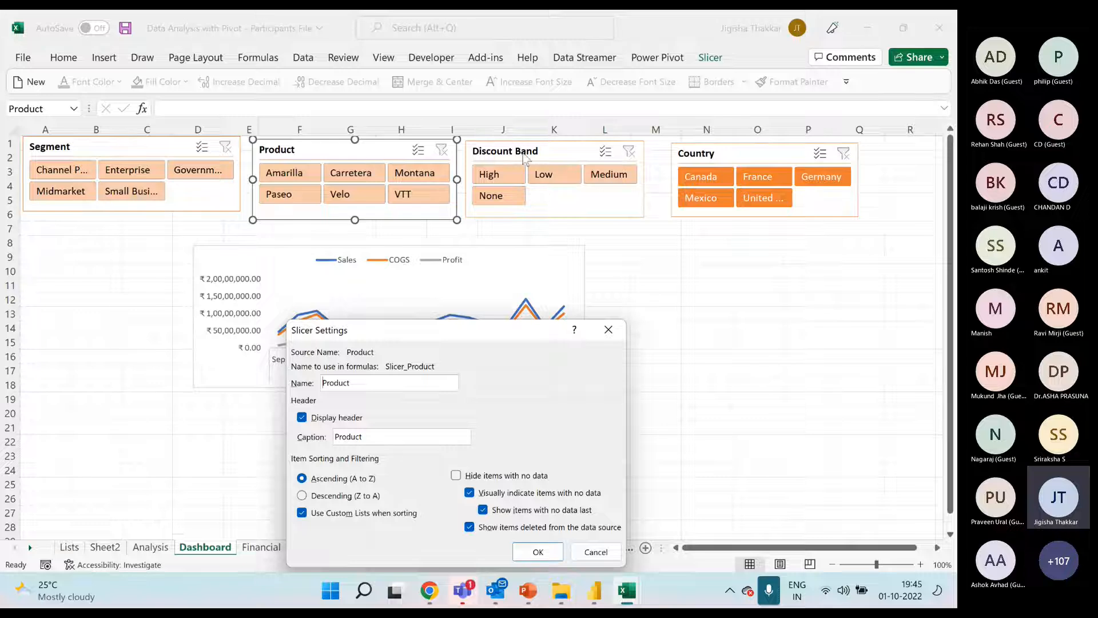
click(608, 330)
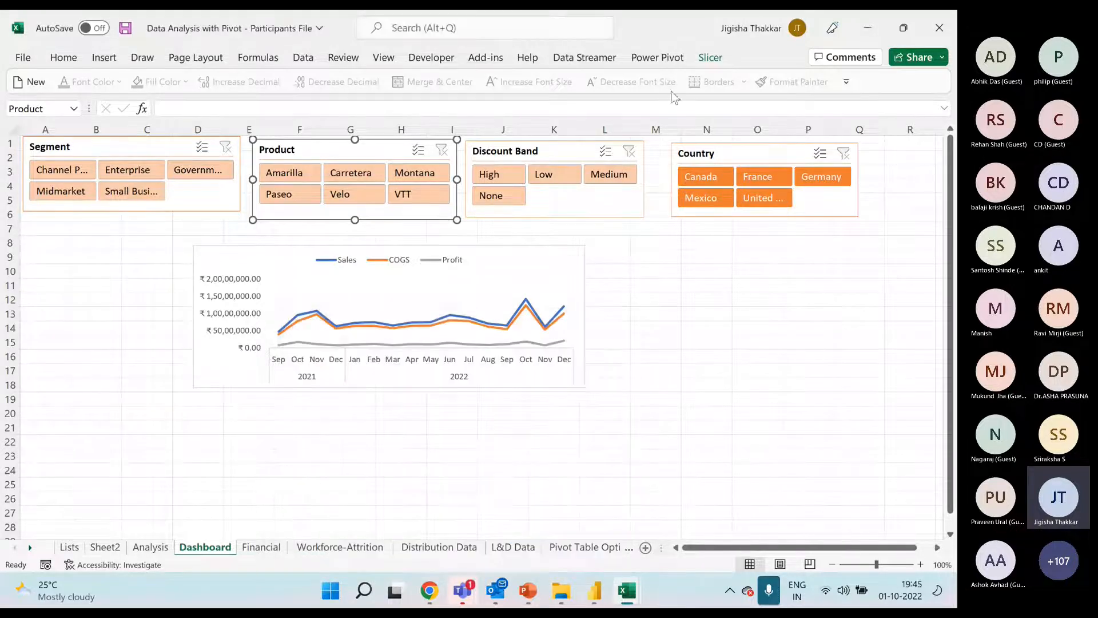
View the light and dark styles available for the Product slicer and keep its present style
click(711, 58)
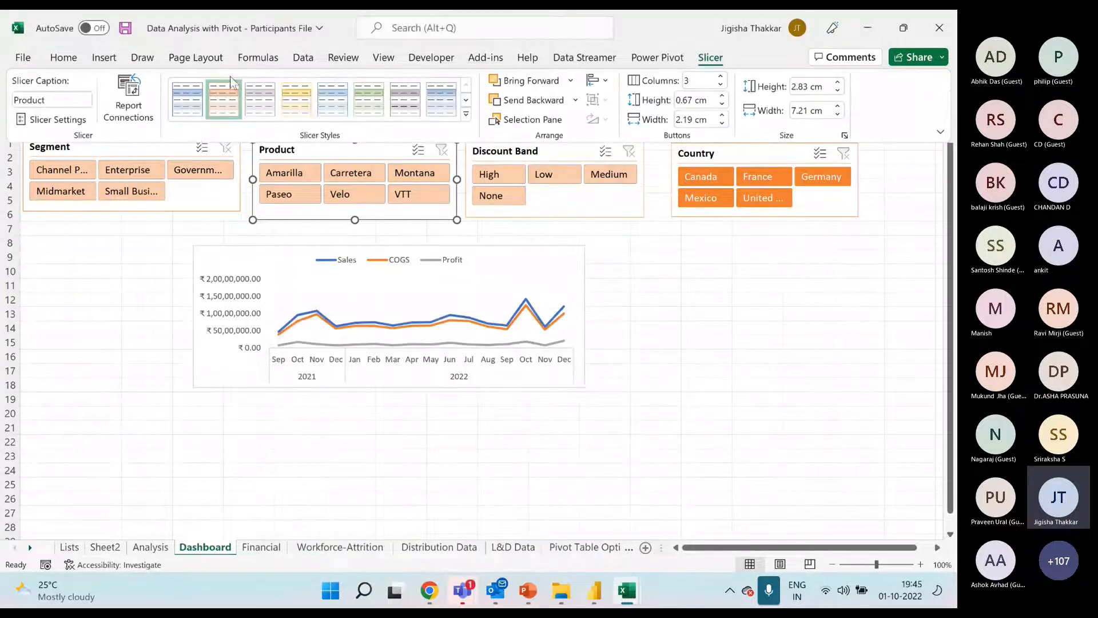
click(467, 114)
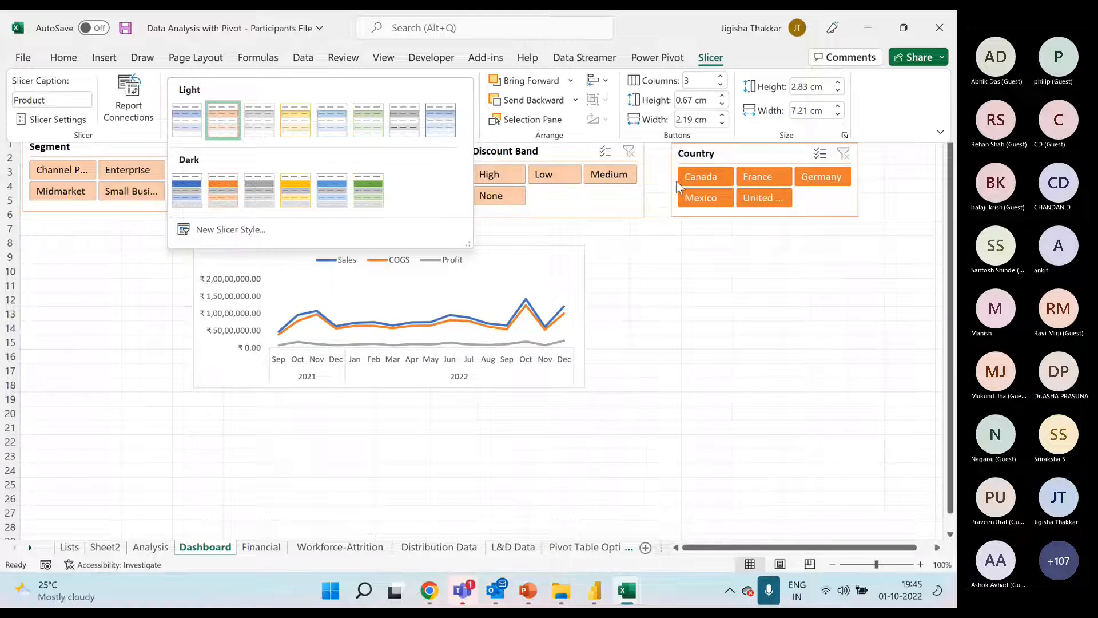
click(648, 316)
Cut the Date timeline from the Analysis sheet, paste it at A7 on the Dashboard sheet, and move the line chart below it
click(148, 546)
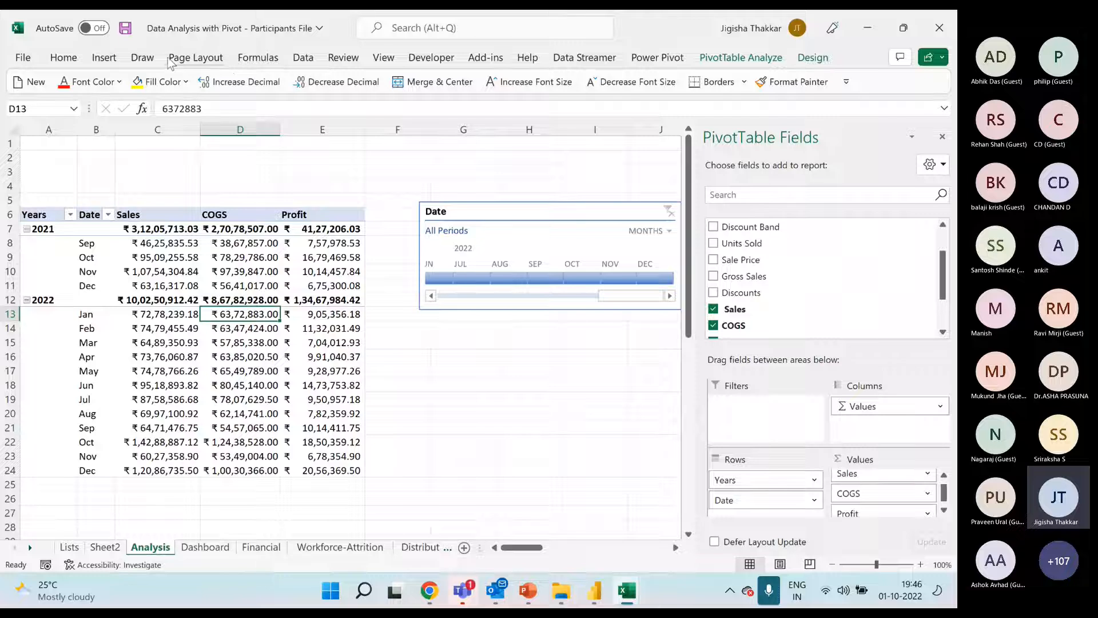
click(104, 58)
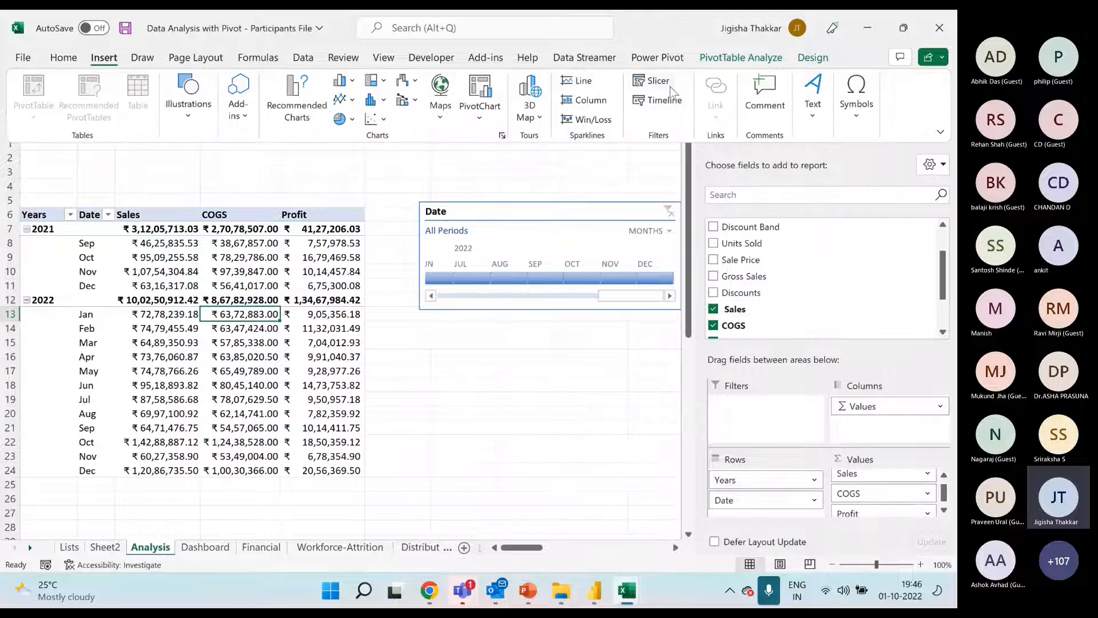
click(584, 210)
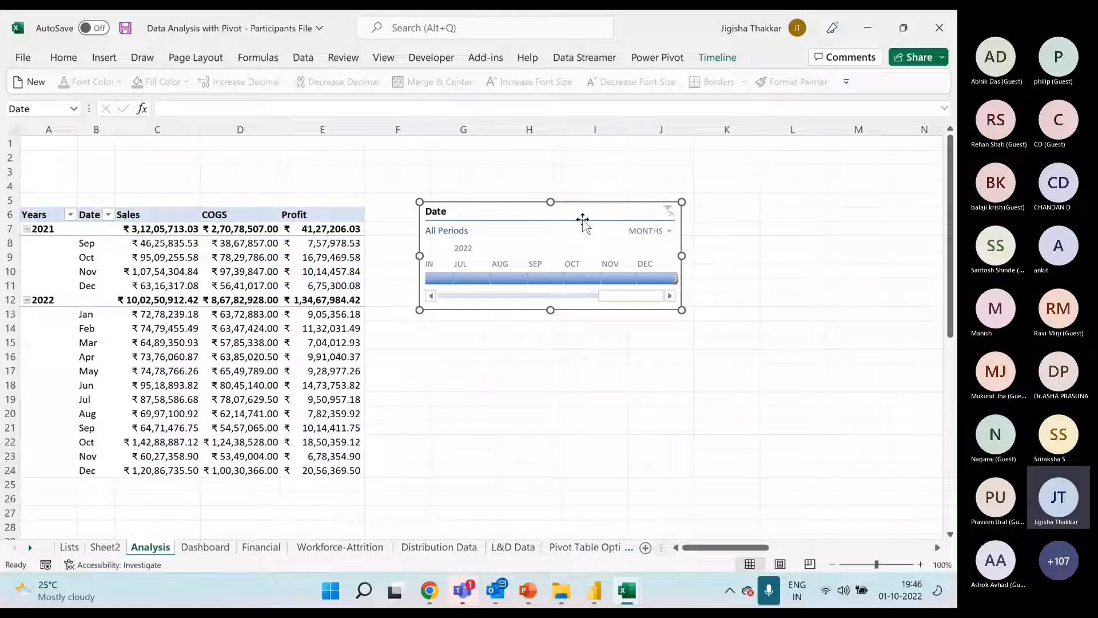
key(ctrl+x)
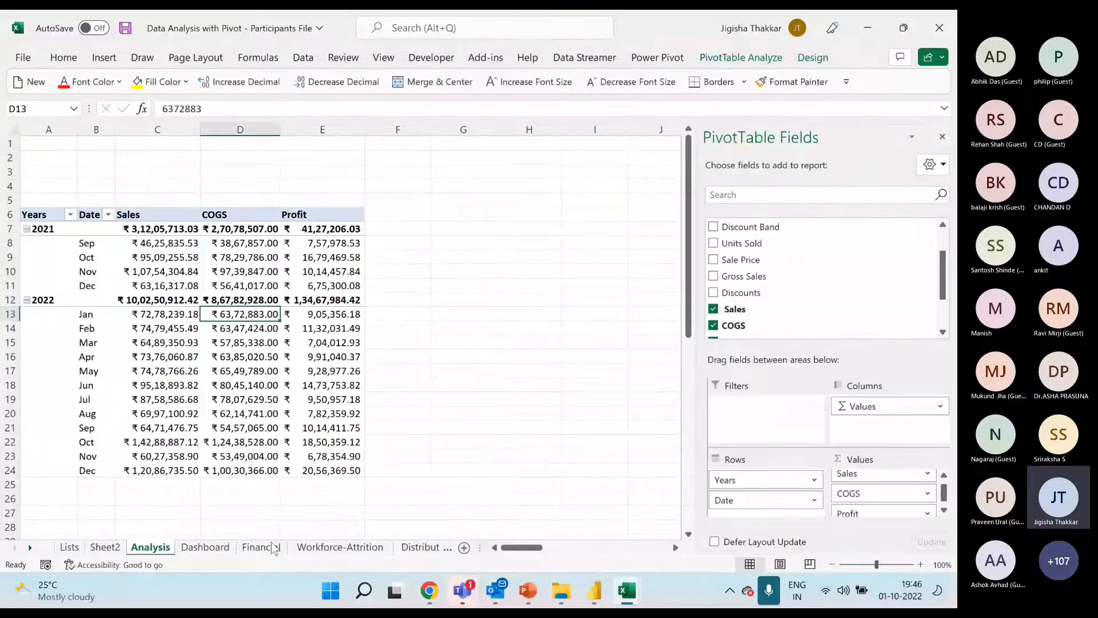
click(206, 550)
click(52, 241)
click(55, 229)
key(ctrl+v)
drag(350, 255, 187, 416)
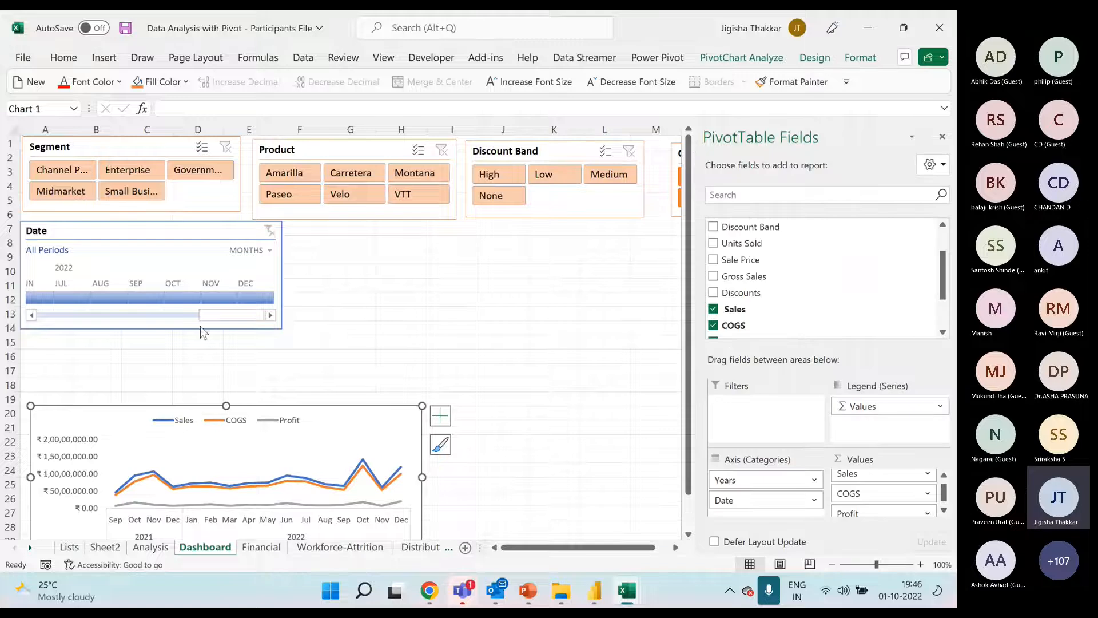
Try out the Date timeline by filtering to Jan 2021 - Oct 2022 and other periods, and clear the filter
mouse_move(219, 315)
mouse_down()
mouse_move(72, 320)
mouse_move(235, 315)
mouse_move(235, 299)
mouse_move(205, 298)
mouse_up()
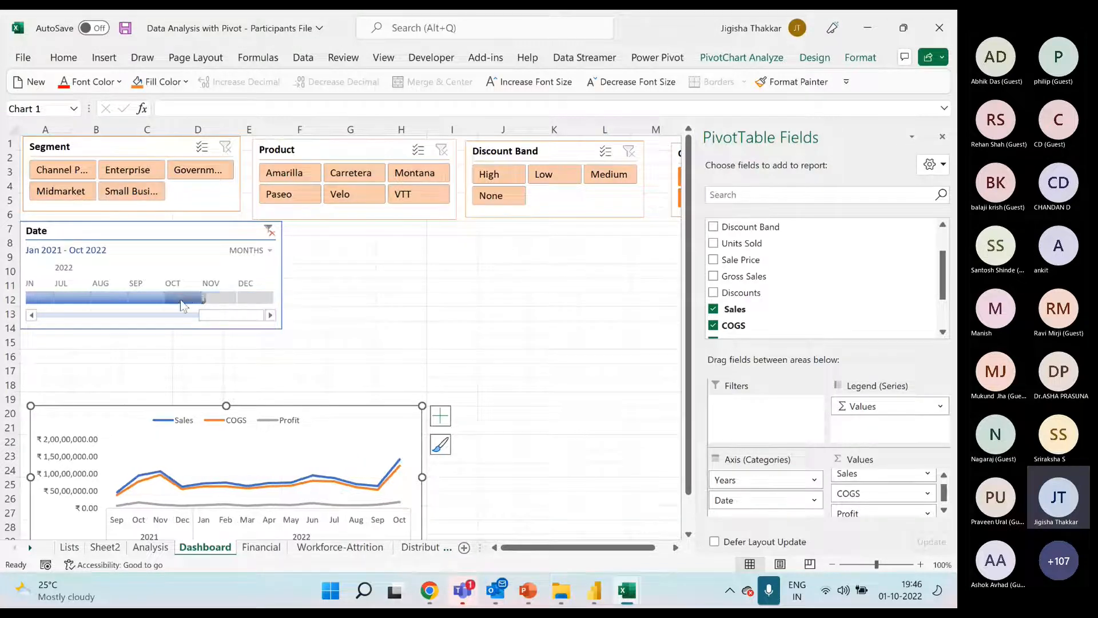
drag(142, 314, 213, 298)
drag(107, 316, 266, 251)
click(269, 232)
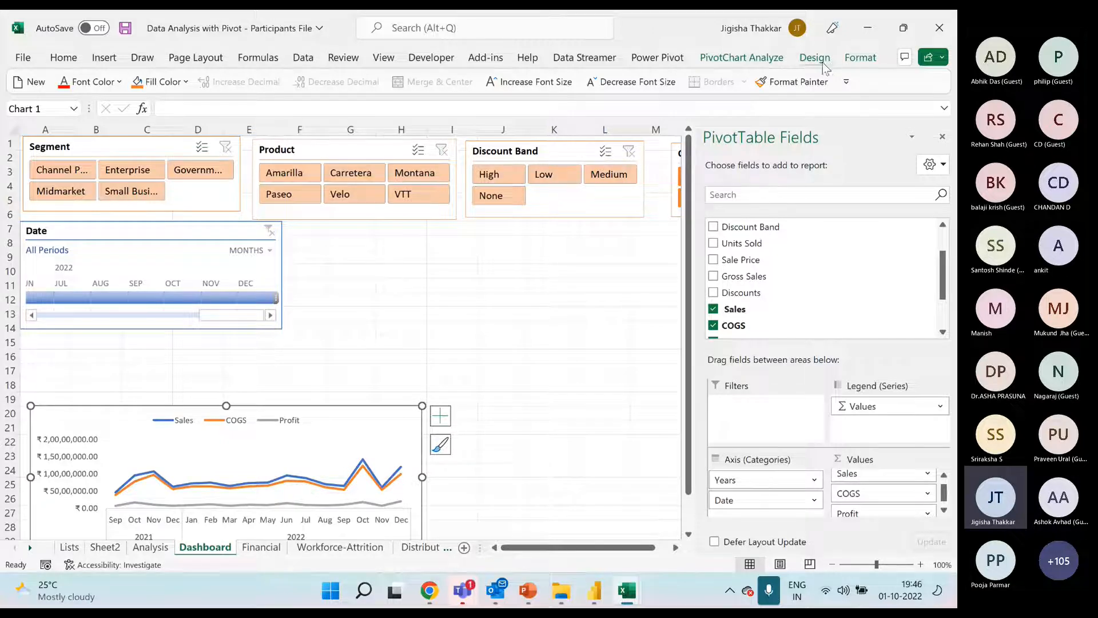
Apply the light orange timeline style to the Date timeline on the Dashboard sheet
click(196, 229)
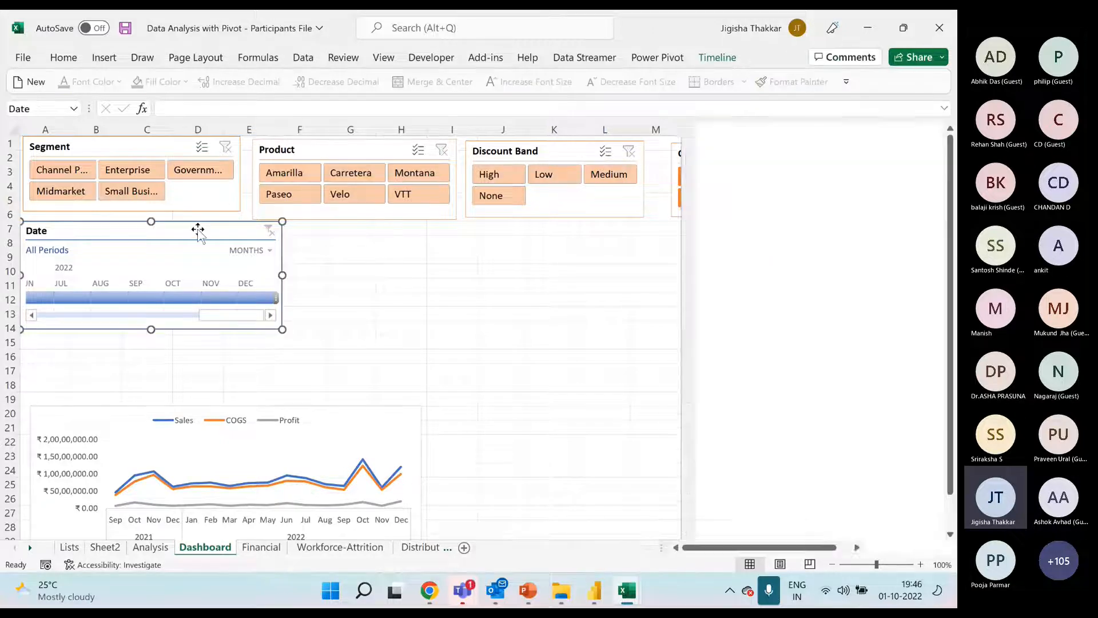
click(712, 59)
click(488, 123)
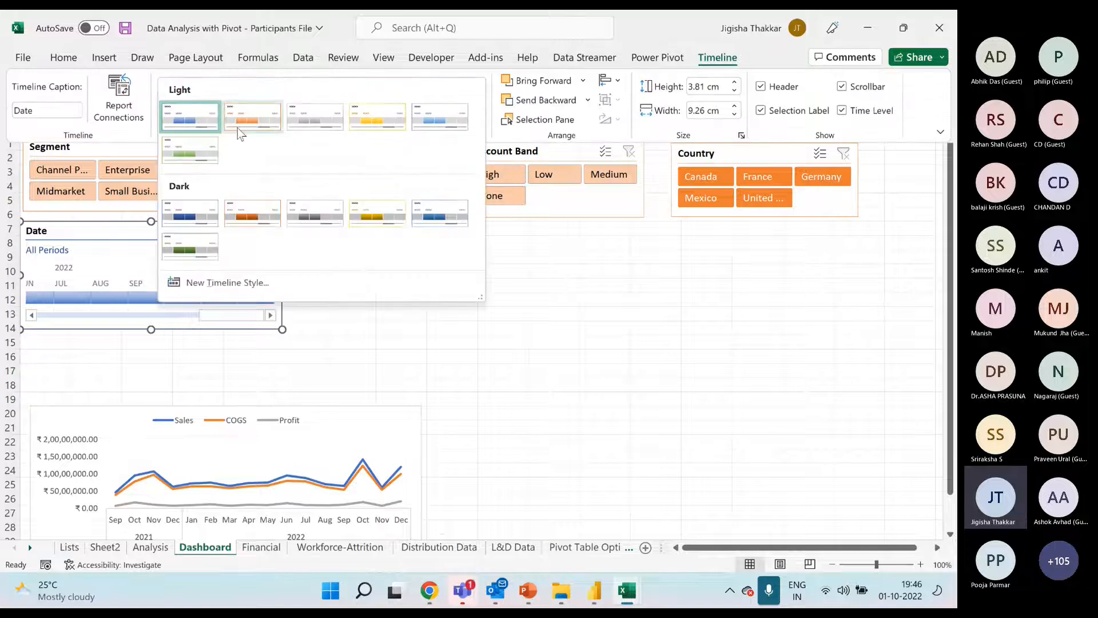
click(243, 125)
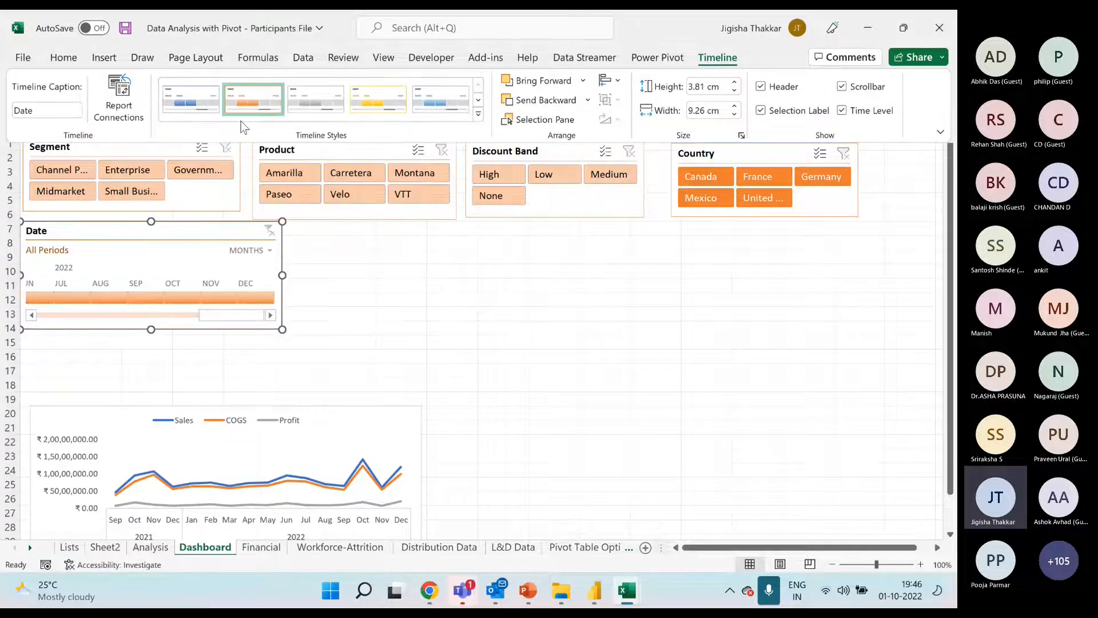
Try filtering the Date timeline to single months such as Oct, Sep and Jul 2022, extend it to Nov 2021 - Jan 2022, and clear the filter
click(189, 298)
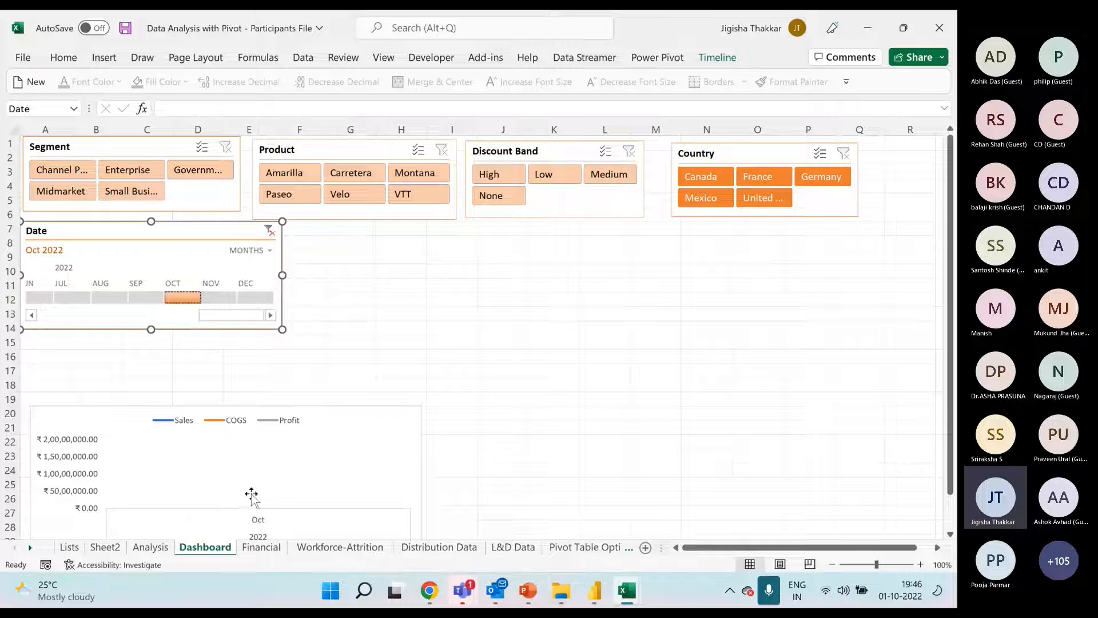
scroll(255, 492, down, 1)
click(143, 256)
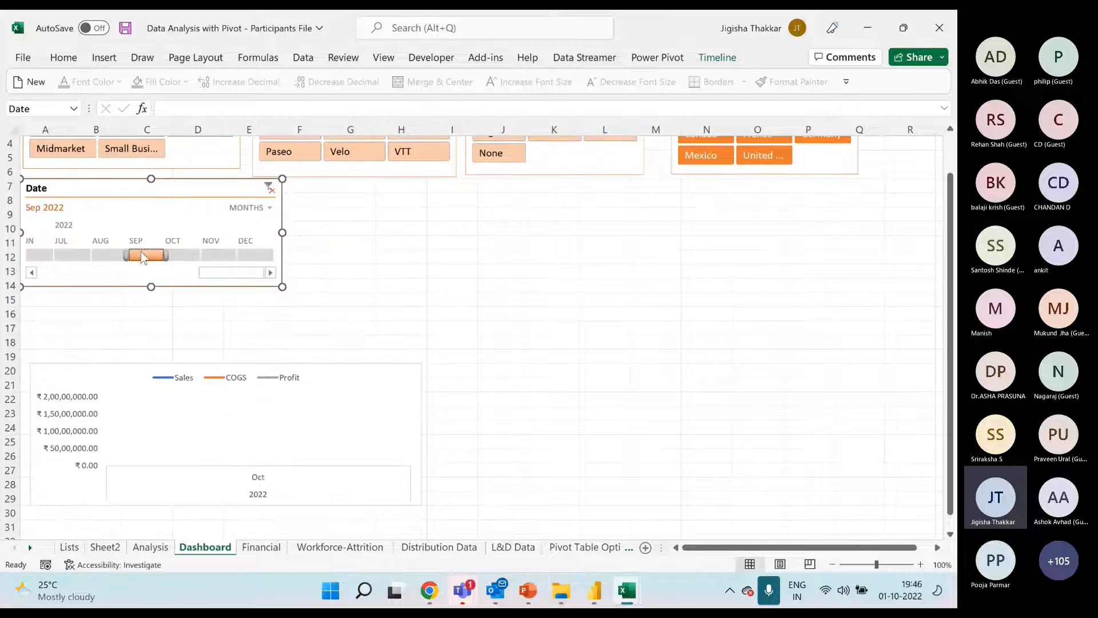
click(110, 257)
click(73, 256)
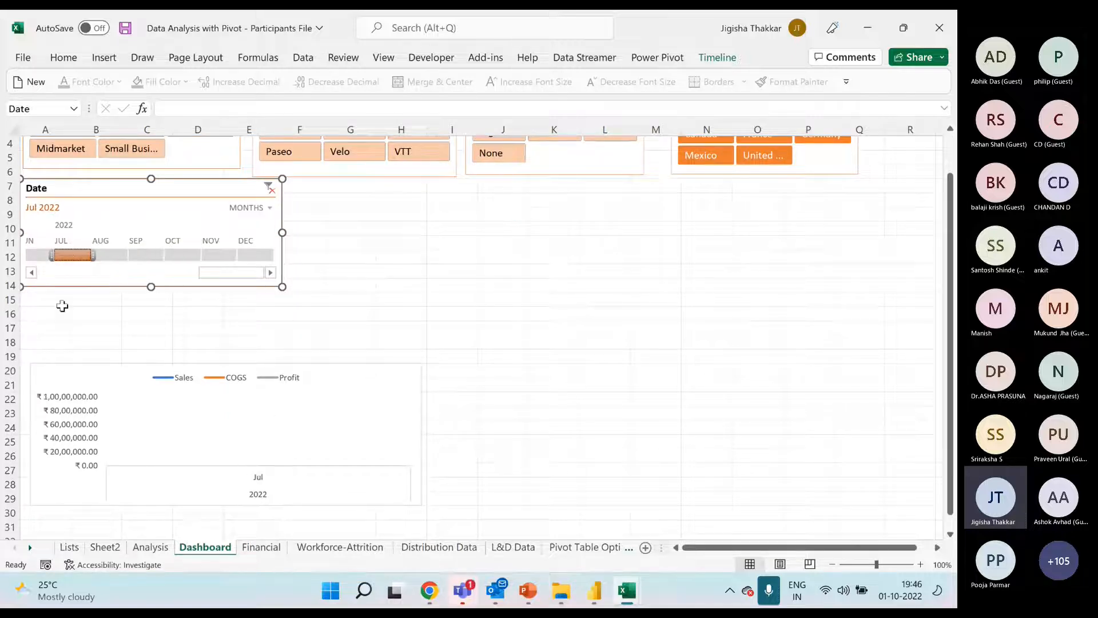
click(31, 273)
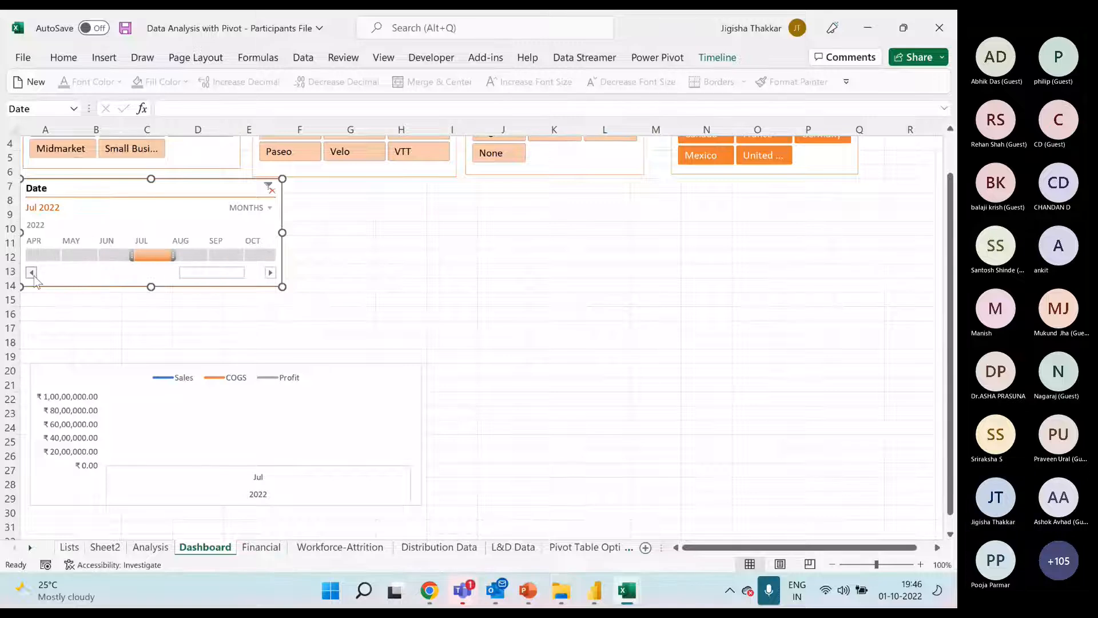
click(74, 256)
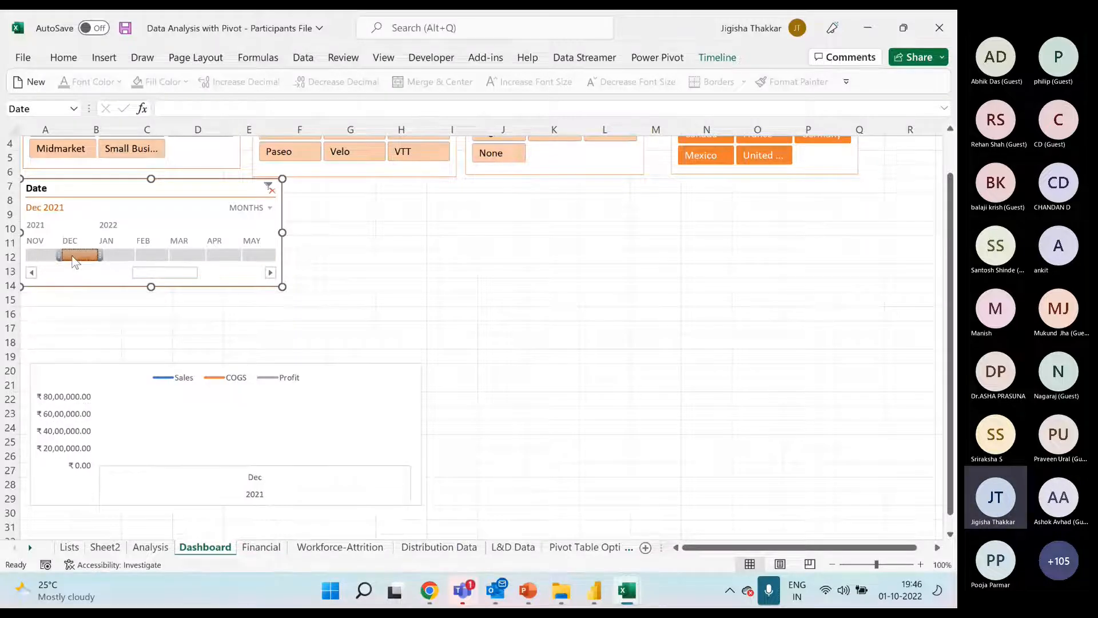
click(49, 257)
click(74, 256)
drag(52, 255, 24, 255)
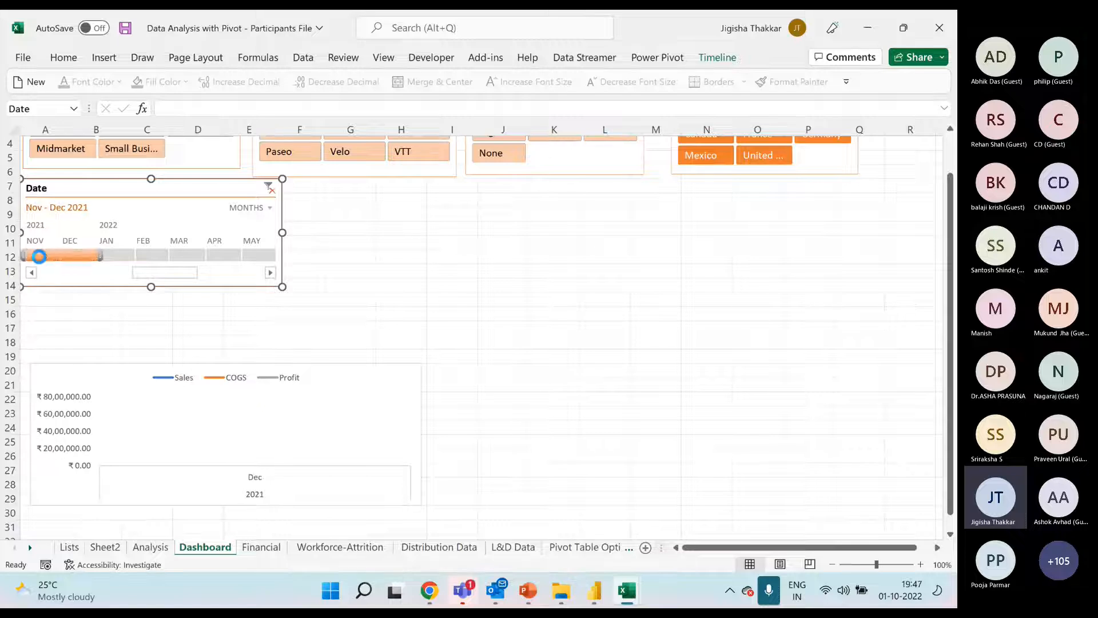
drag(99, 254, 137, 255)
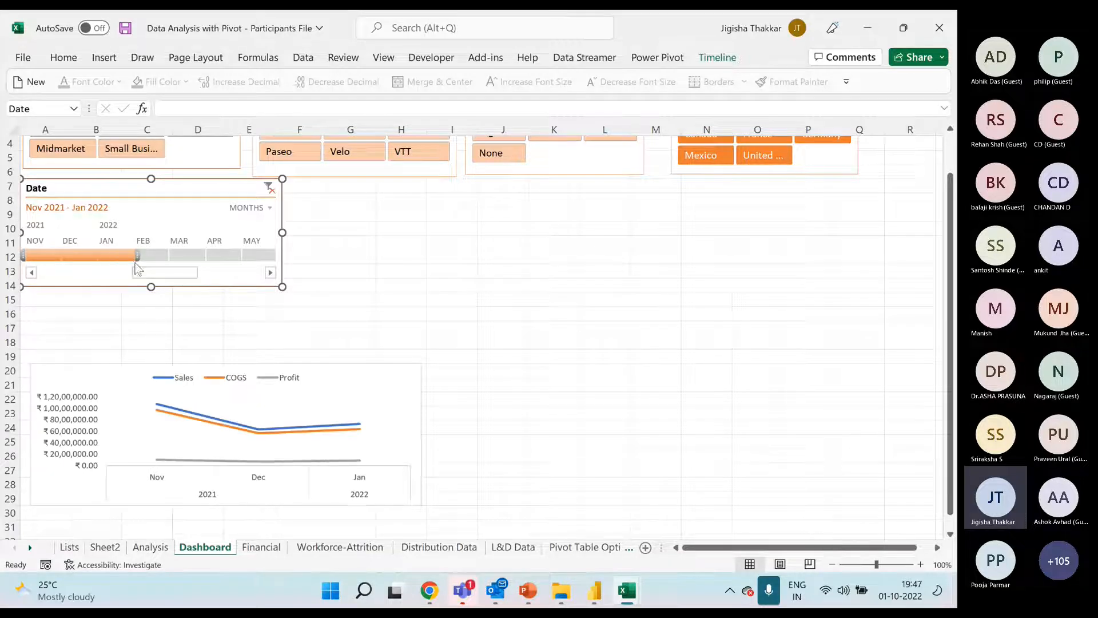
click(269, 187)
Move the Sales, COGS and Profit line chart up to row 15 beneath the Date timeline and close its field list
click(355, 271)
scroll(368, 316, up, 1)
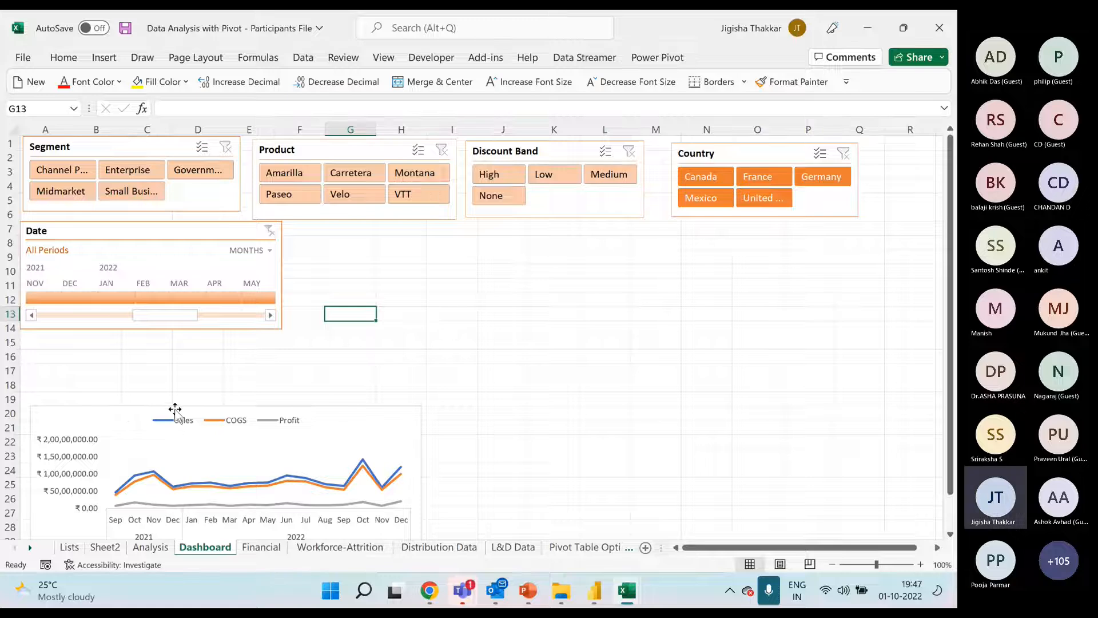
drag(120, 404, 122, 346)
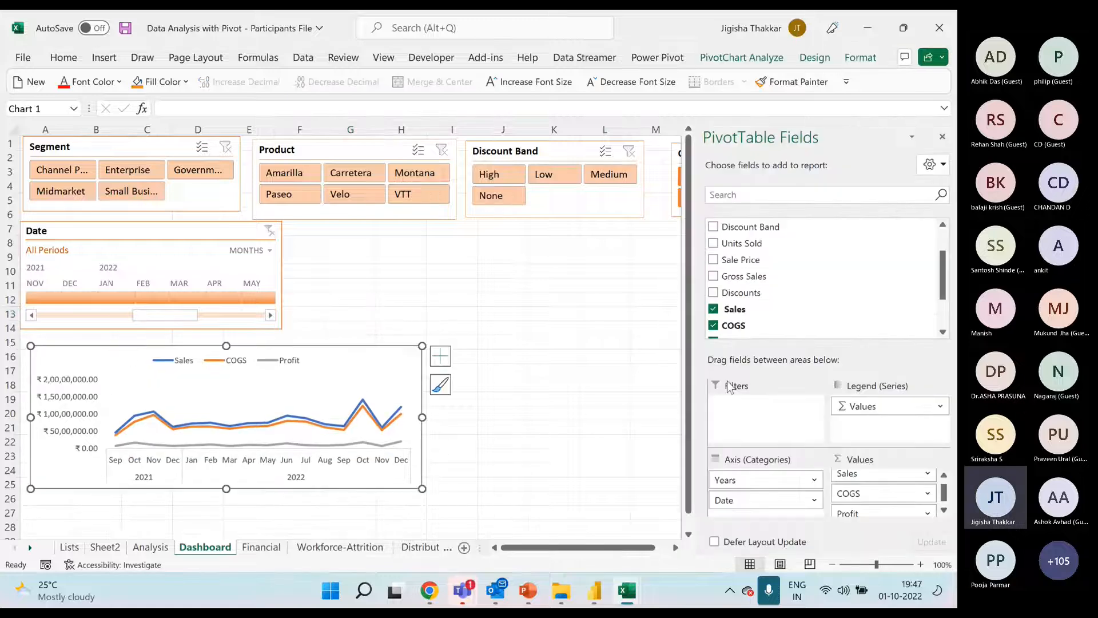
click(944, 141)
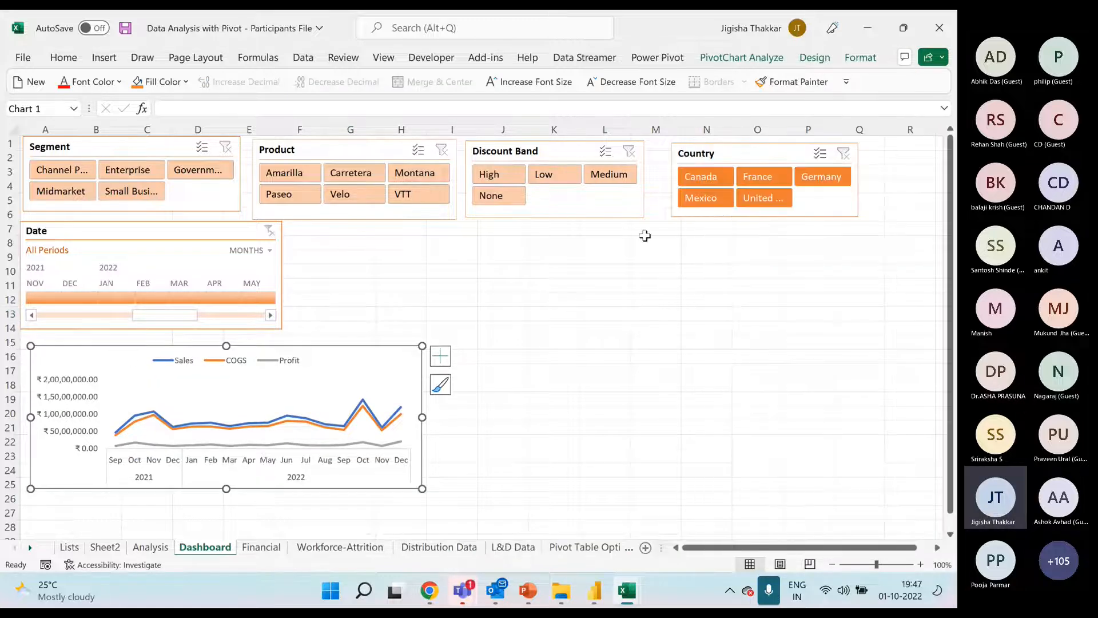
Copy the Years and Date pivot table on the Analysis sheet, paste it at A27, and show the copy's field list
click(151, 547)
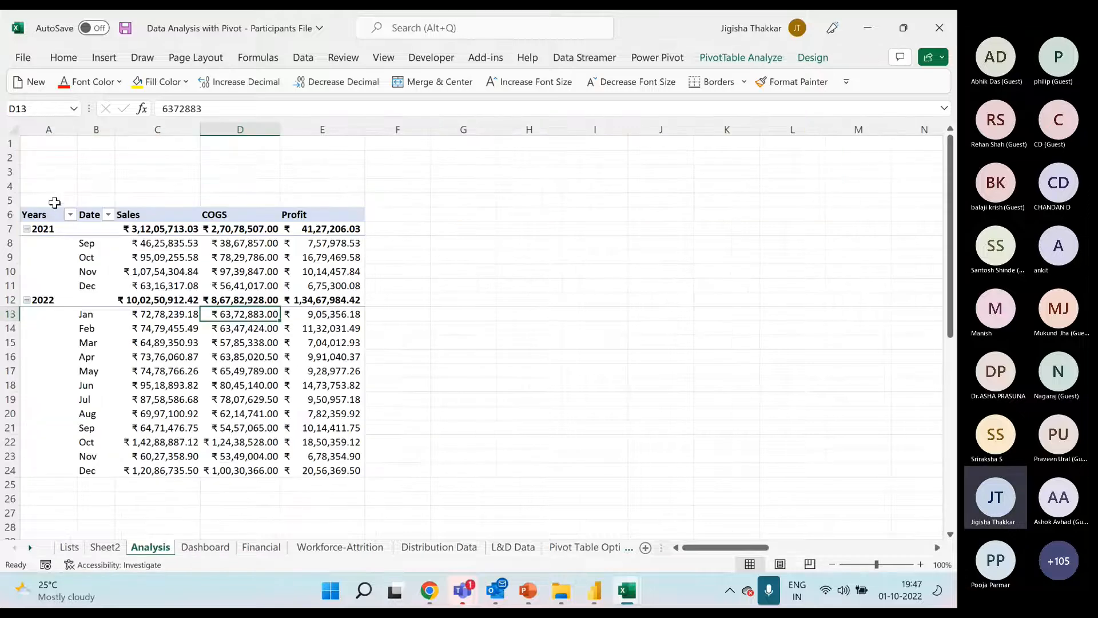
drag(54, 213, 312, 464)
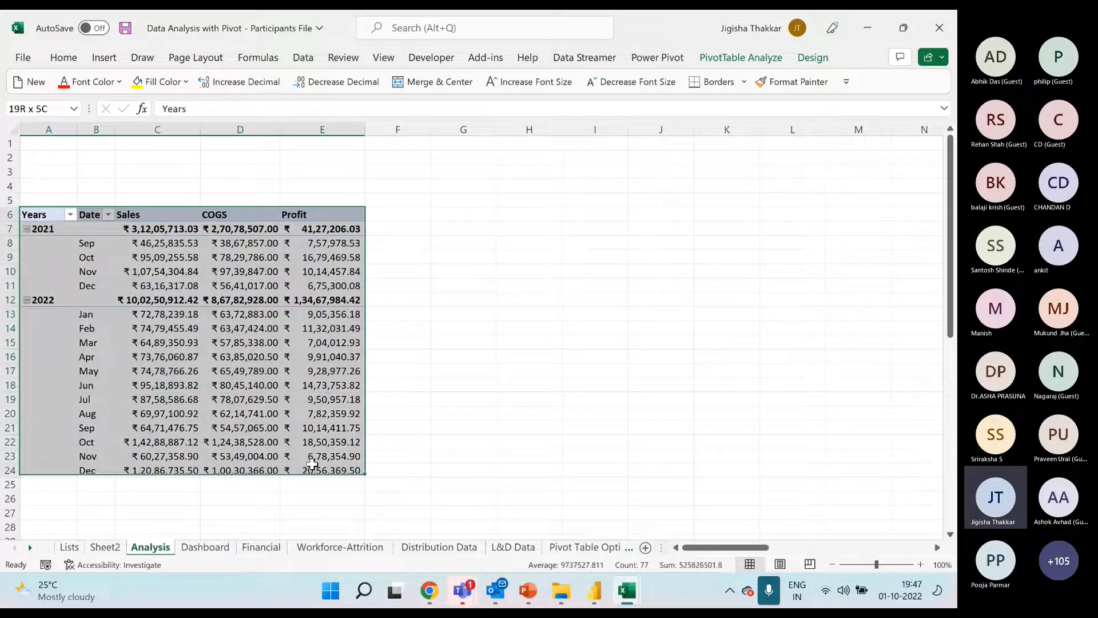
key(ctrl+c)
scroll(137, 397, down, 6)
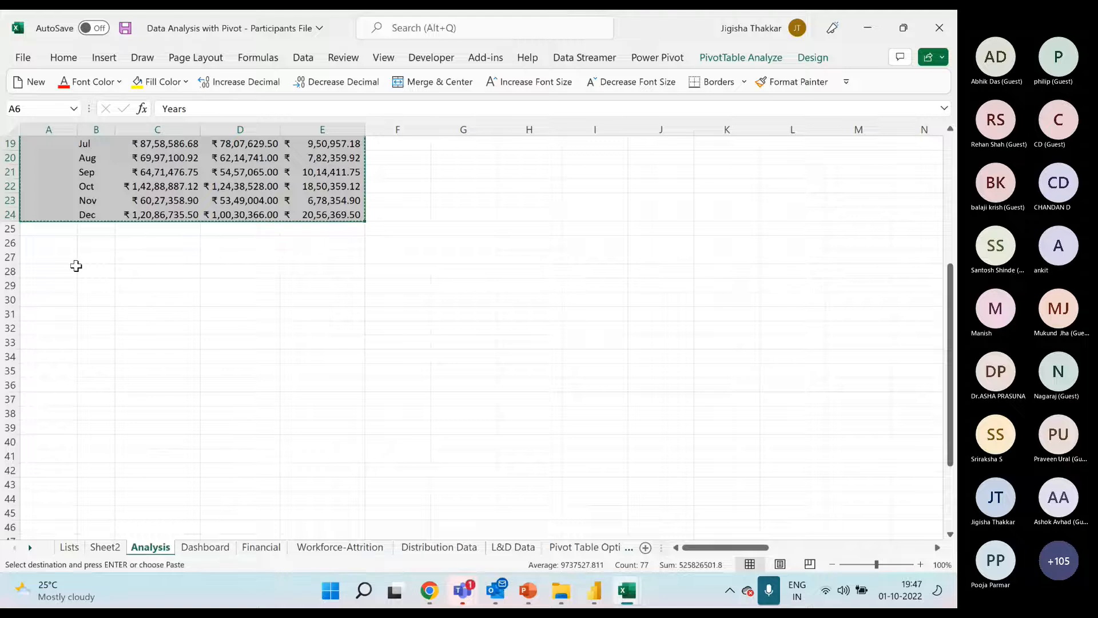
click(70, 257)
key(ctrl+v)
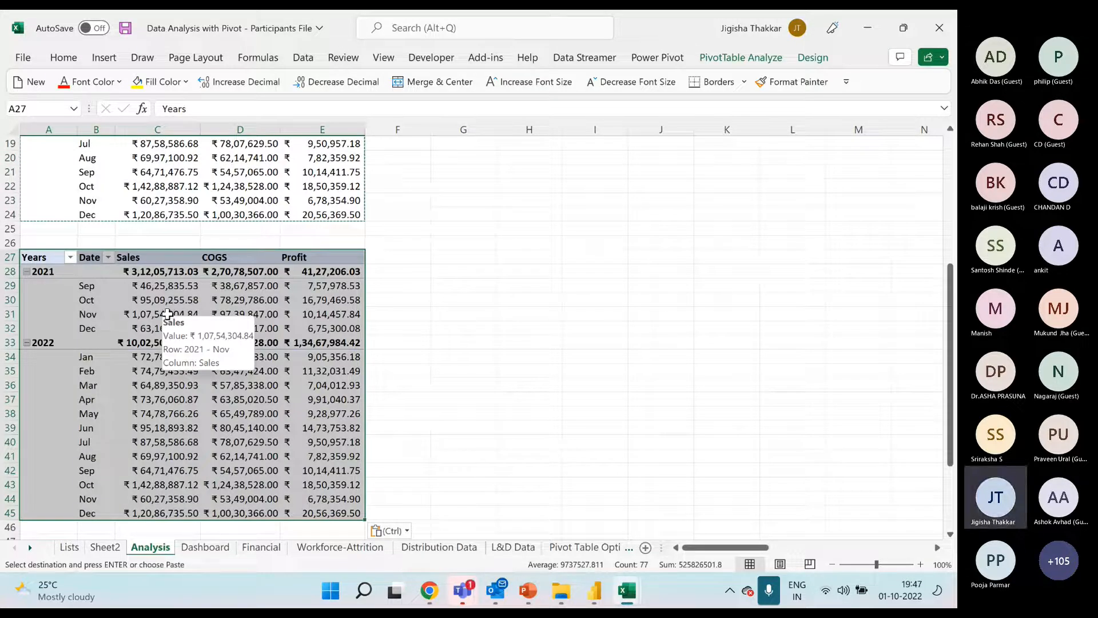
right_click(171, 312)
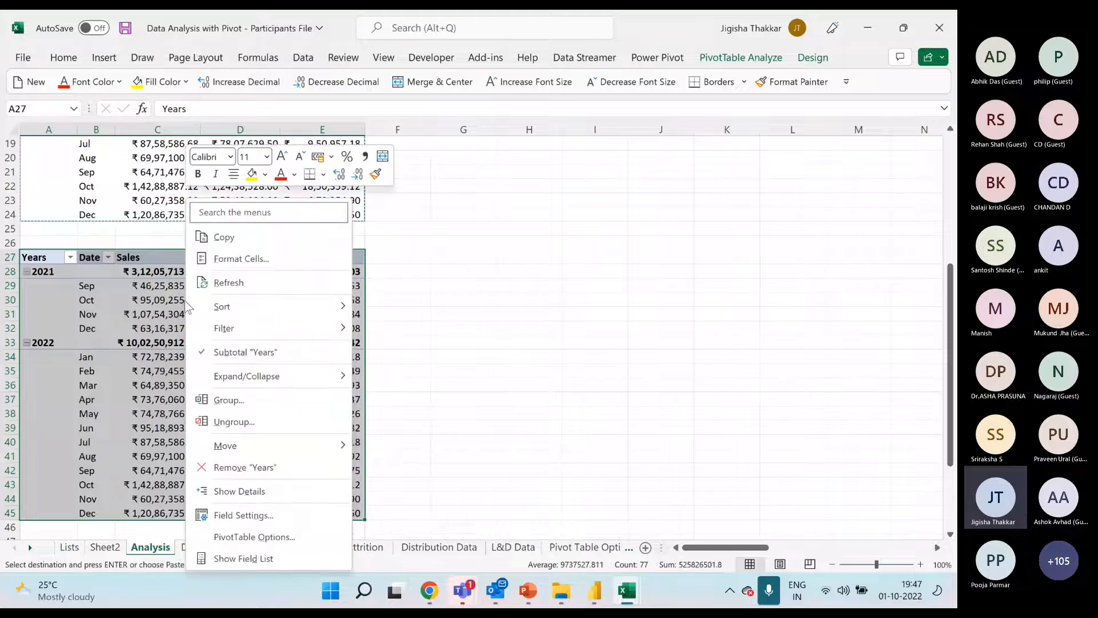
click(252, 557)
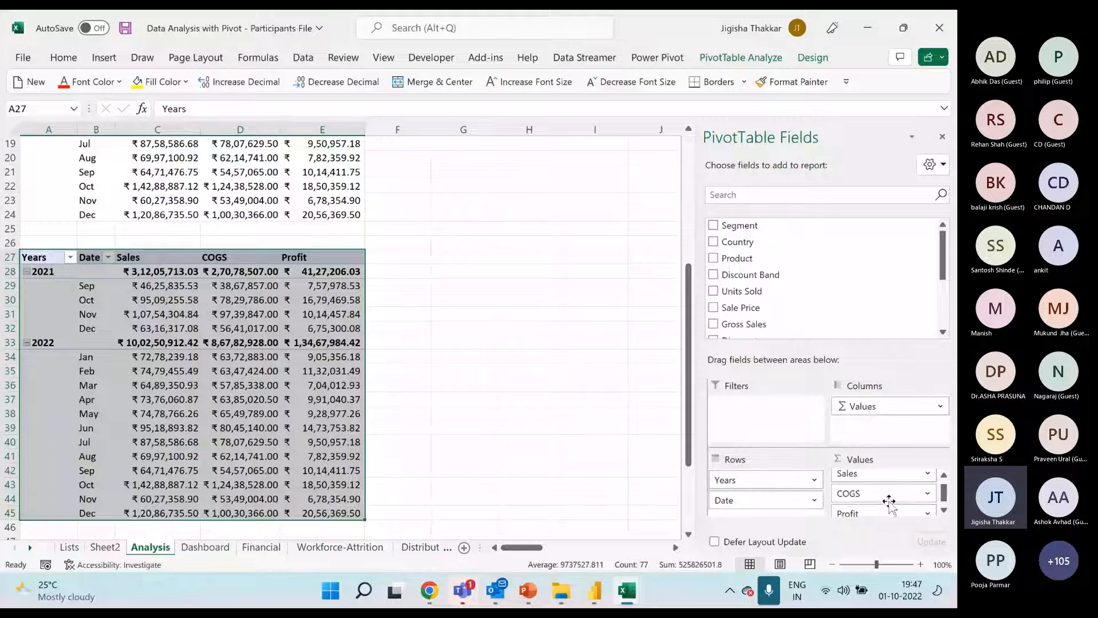
Switch to the Pivot-Solution workbook and examine the Segmentwise Sales and Discountbandwise Profits pivots on its Financial Analysis sheet
click(627, 590)
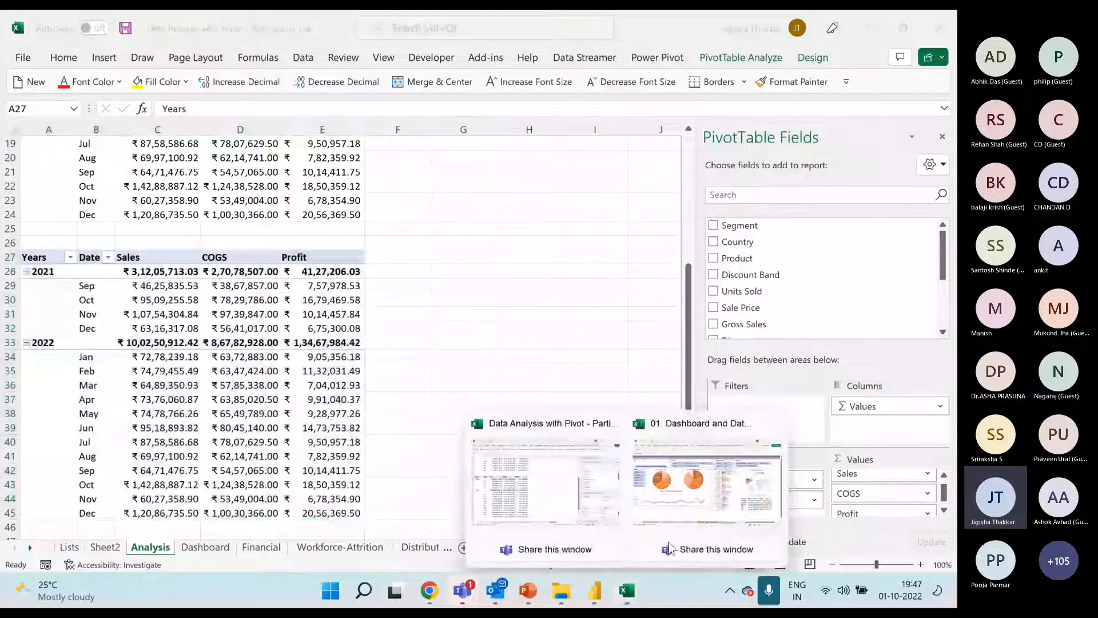
click(669, 548)
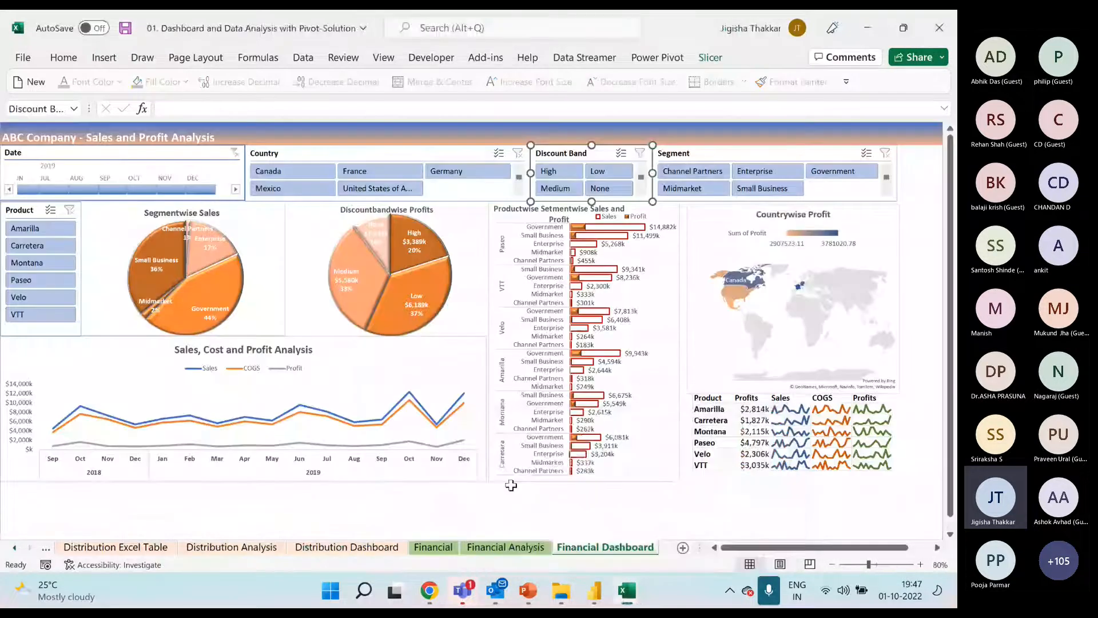
click(490, 549)
click(156, 358)
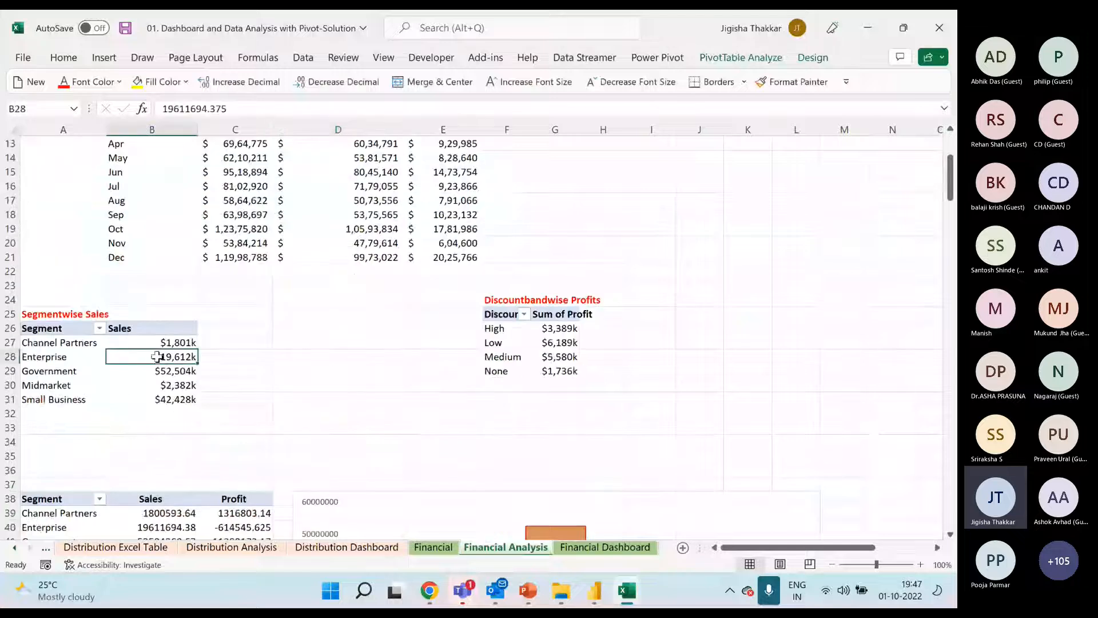
click(552, 345)
Return to the Participants File workbook, remove all fields from the copied pivot, and add Segment as rows and Gross Sales as values
mouse_move(627, 590)
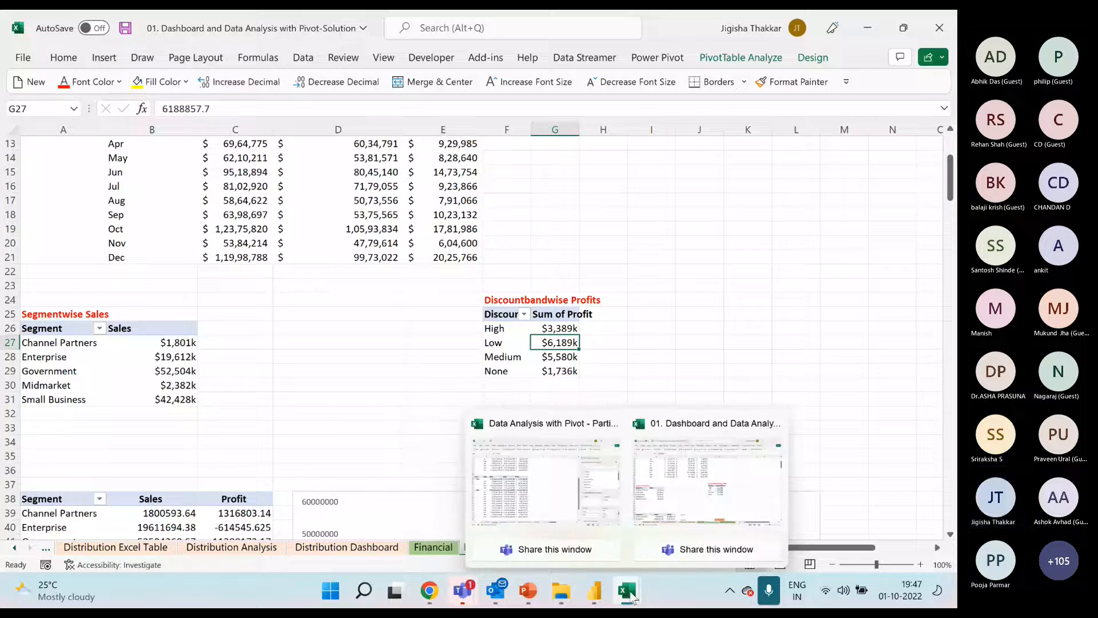
click(567, 508)
click(217, 385)
drag(743, 480, 767, 329)
drag(817, 296, 812, 297)
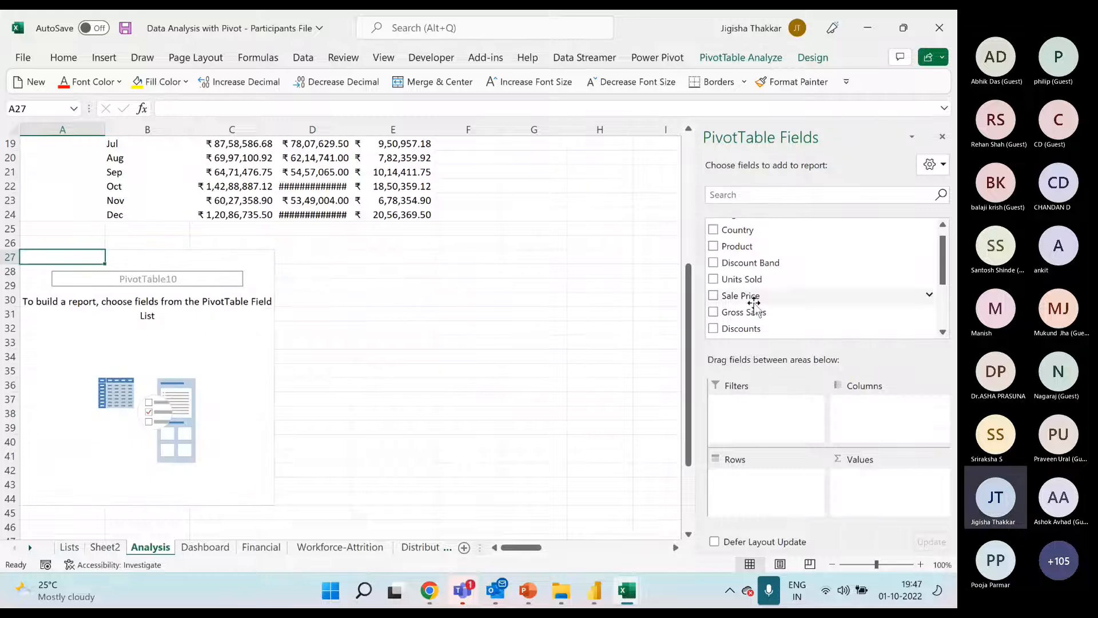
drag(757, 316, 894, 492)
drag(756, 225, 783, 482)
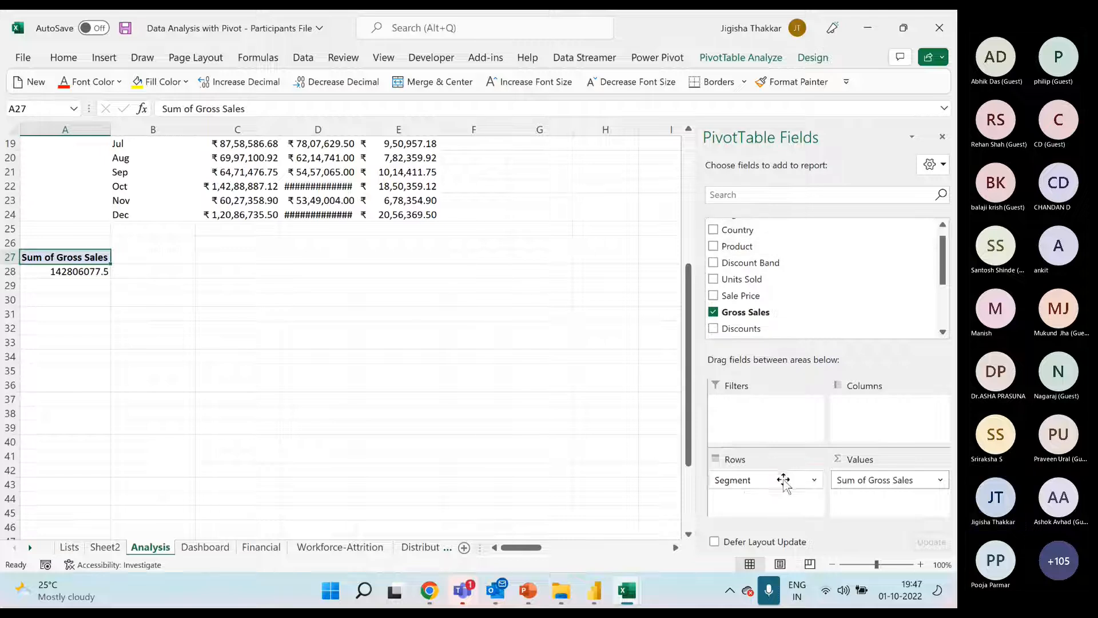
Format the segment pivot's Sum of Gross Sales values as Currency with the ₹ symbol and two decimal places
click(166, 284)
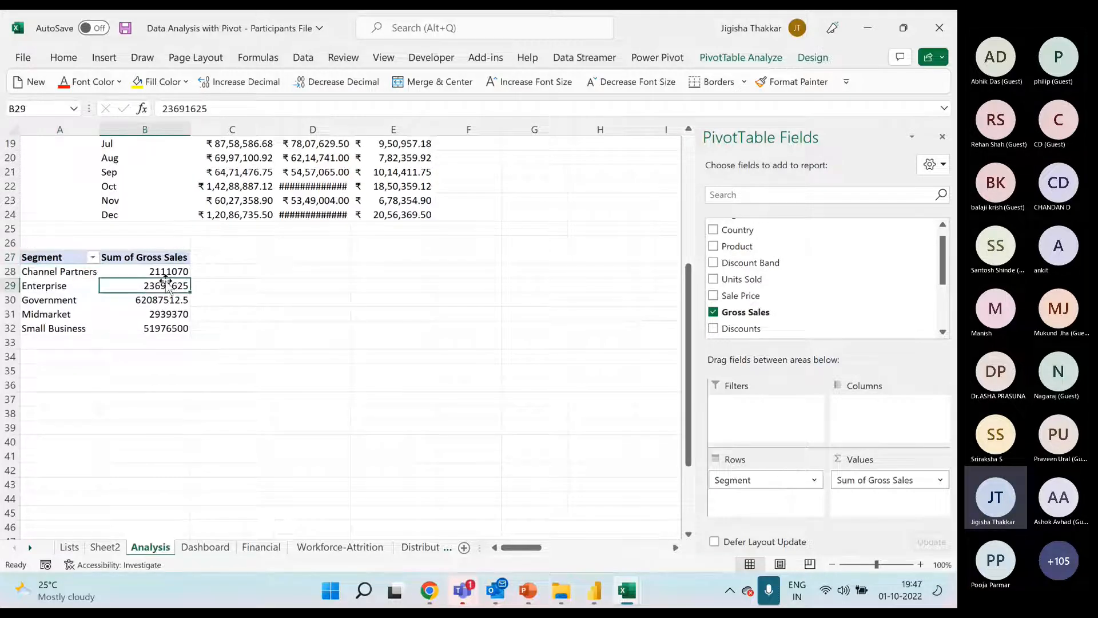
right_click(173, 284)
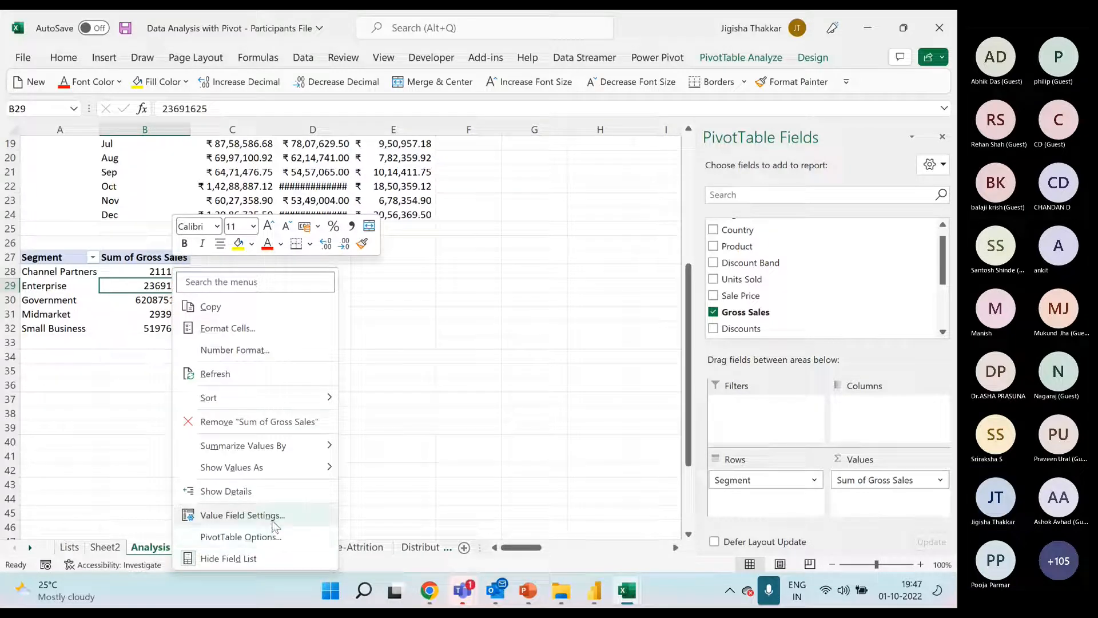
click(275, 517)
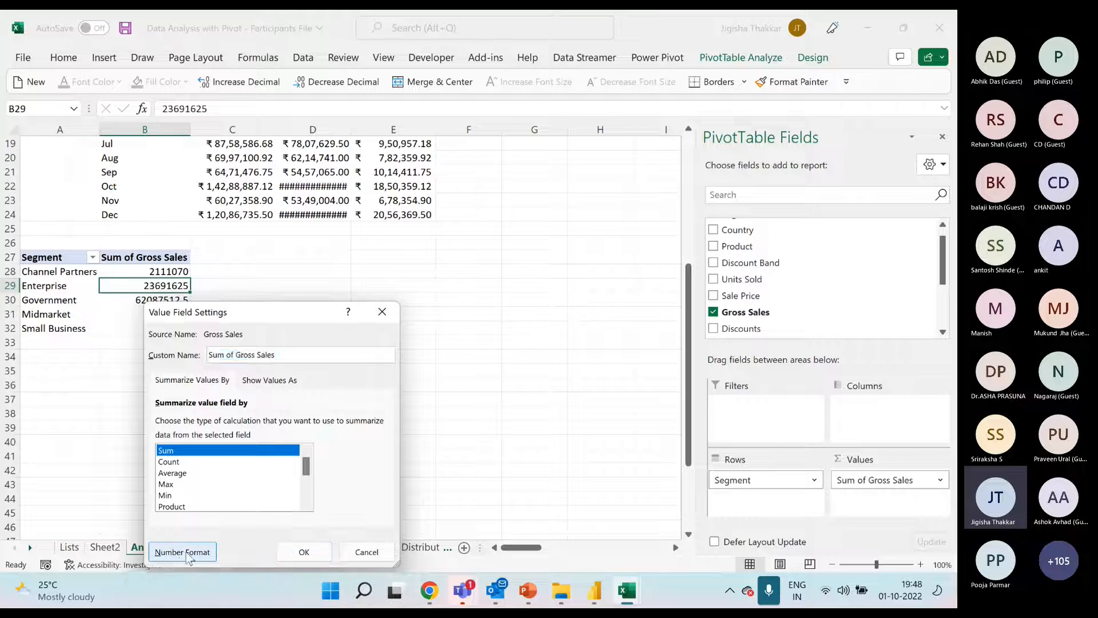
click(180, 550)
click(121, 253)
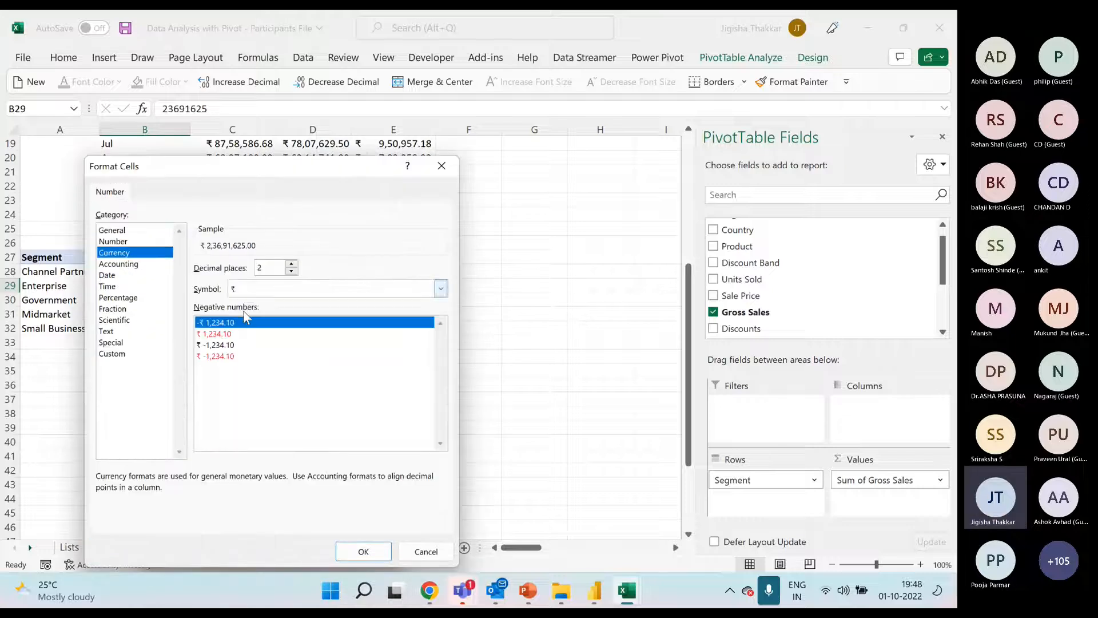
click(363, 551)
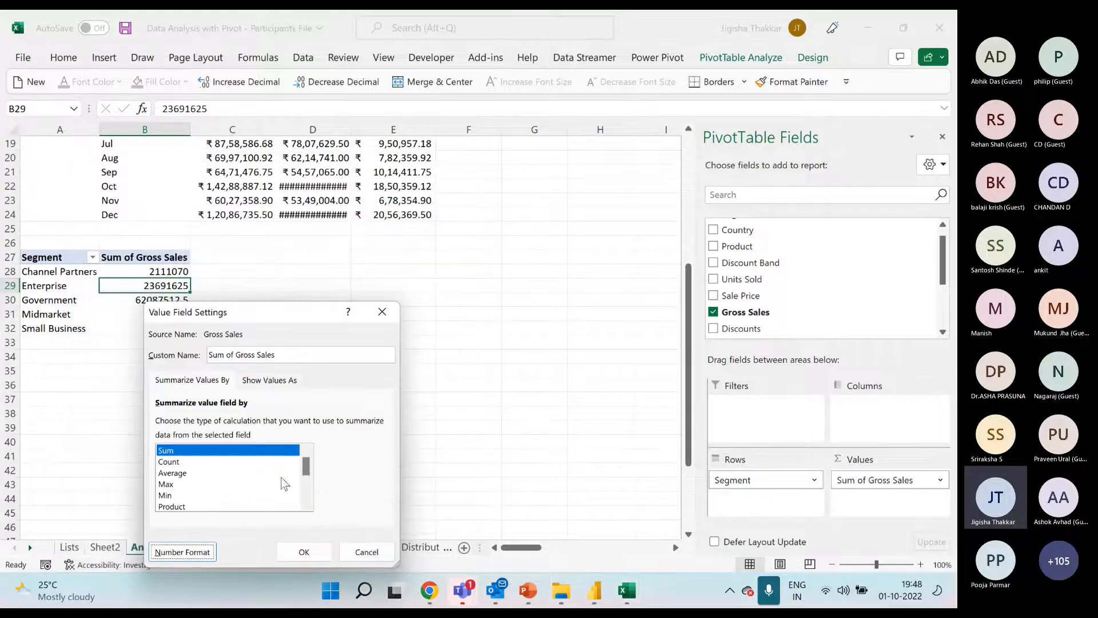
click(304, 552)
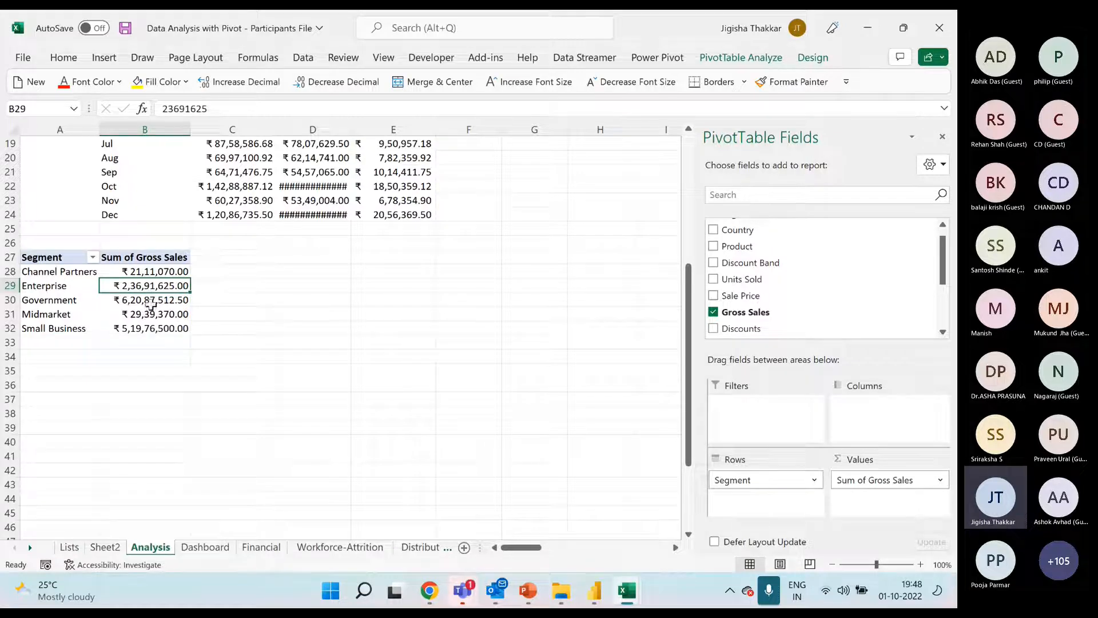
Insert a 2-D pie PivotChart of gross sales by segment, place it just beside the segment pivot, and shrink it
click(104, 57)
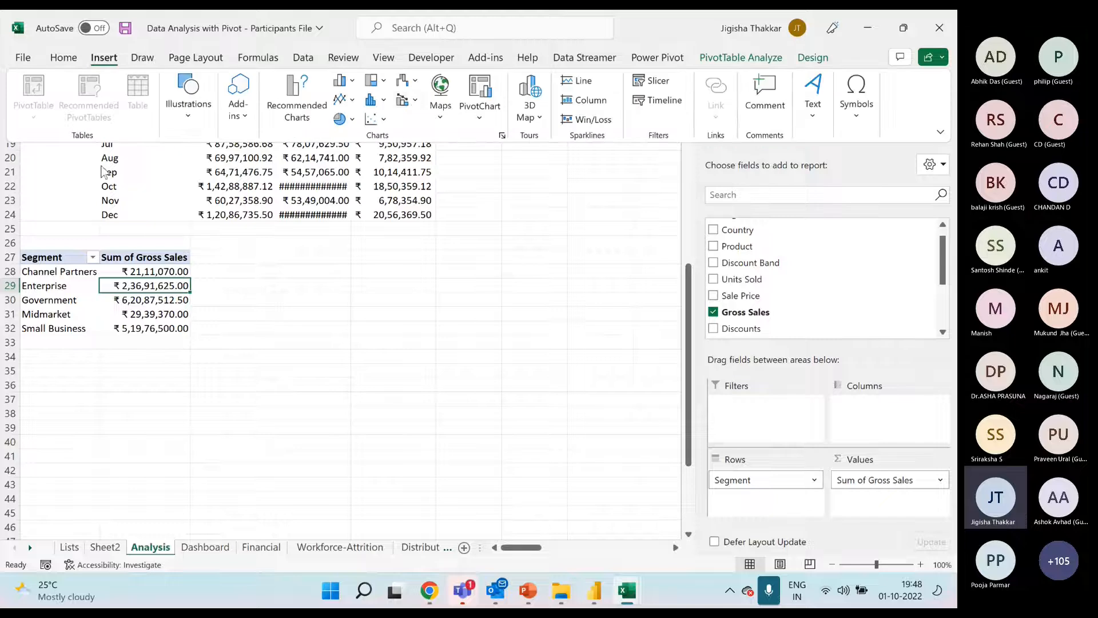
click(350, 120)
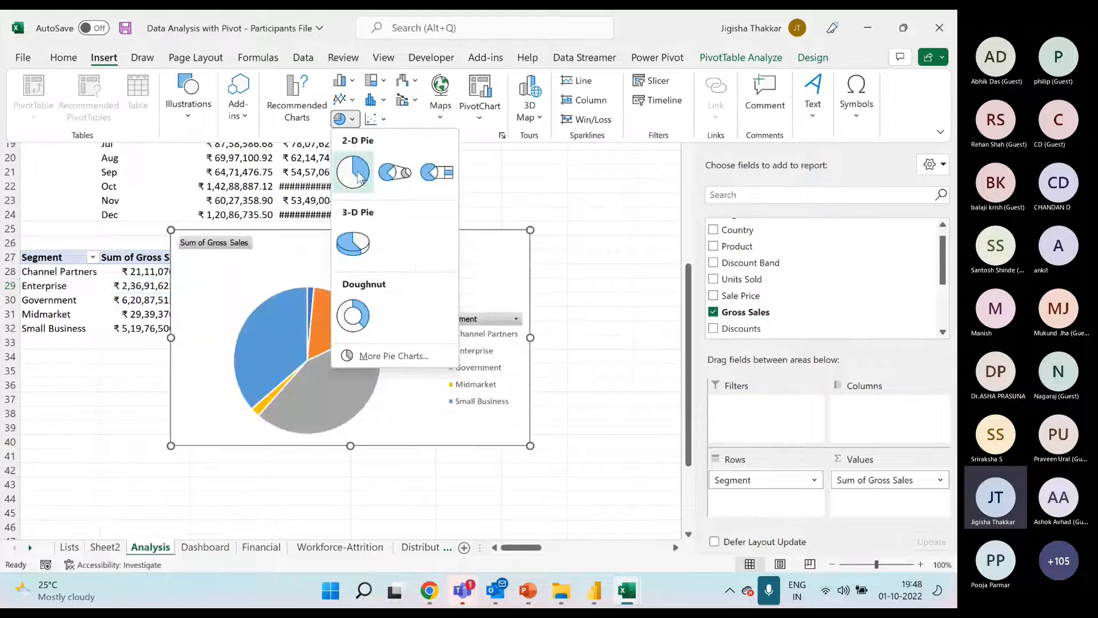
click(361, 173)
drag(332, 261, 374, 280)
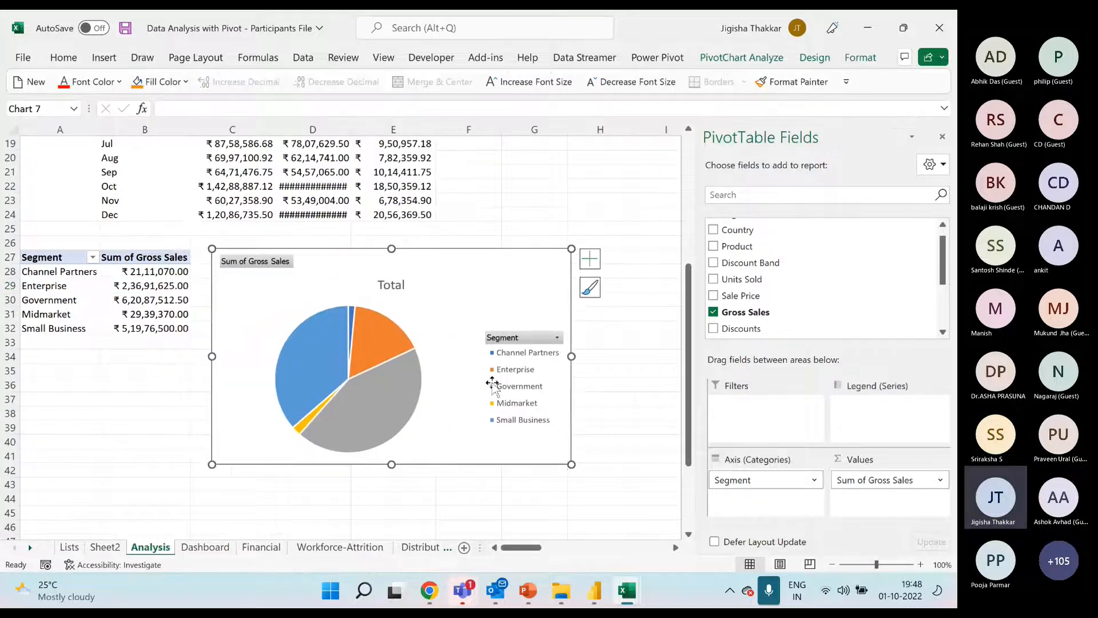
drag(571, 465, 500, 454)
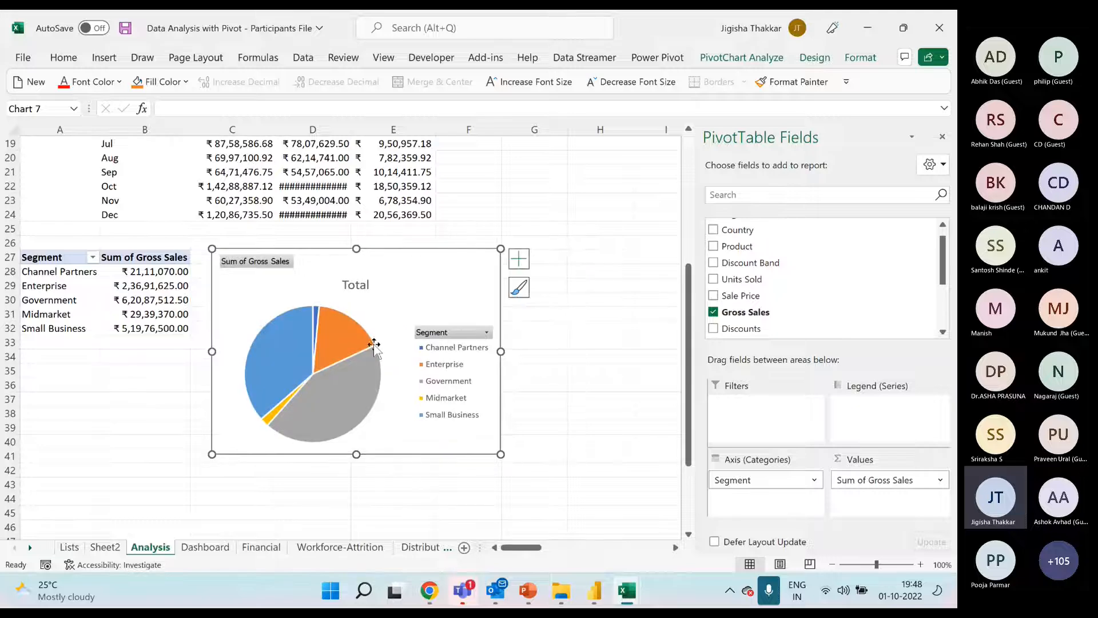
Place the segment pie chart's legend at the top and hide all field buttons on the chart
click(344, 340)
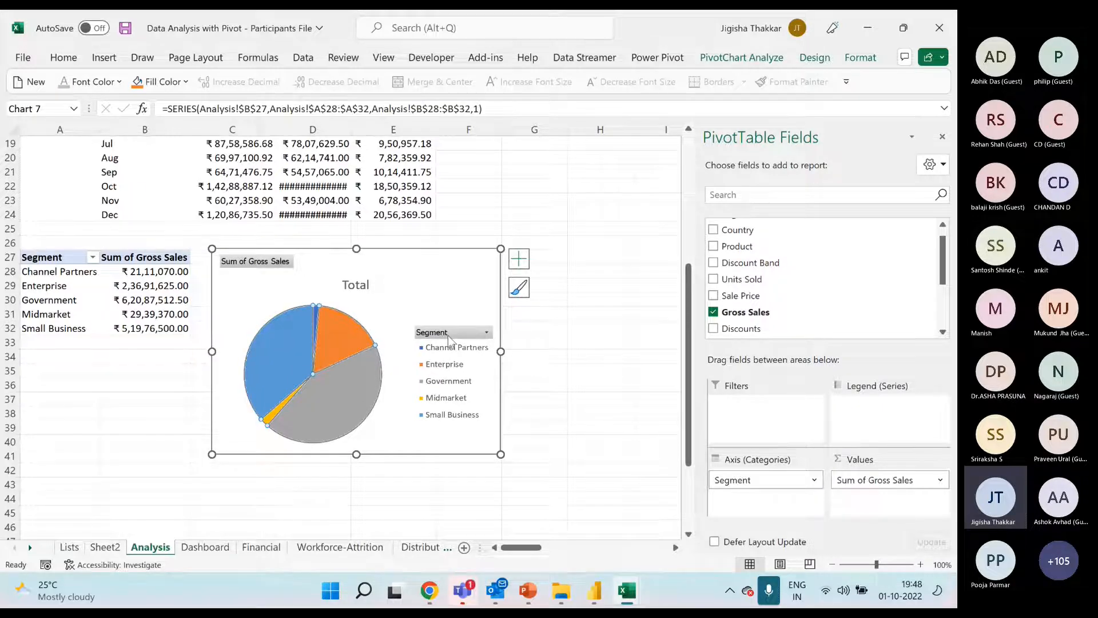
click(518, 263)
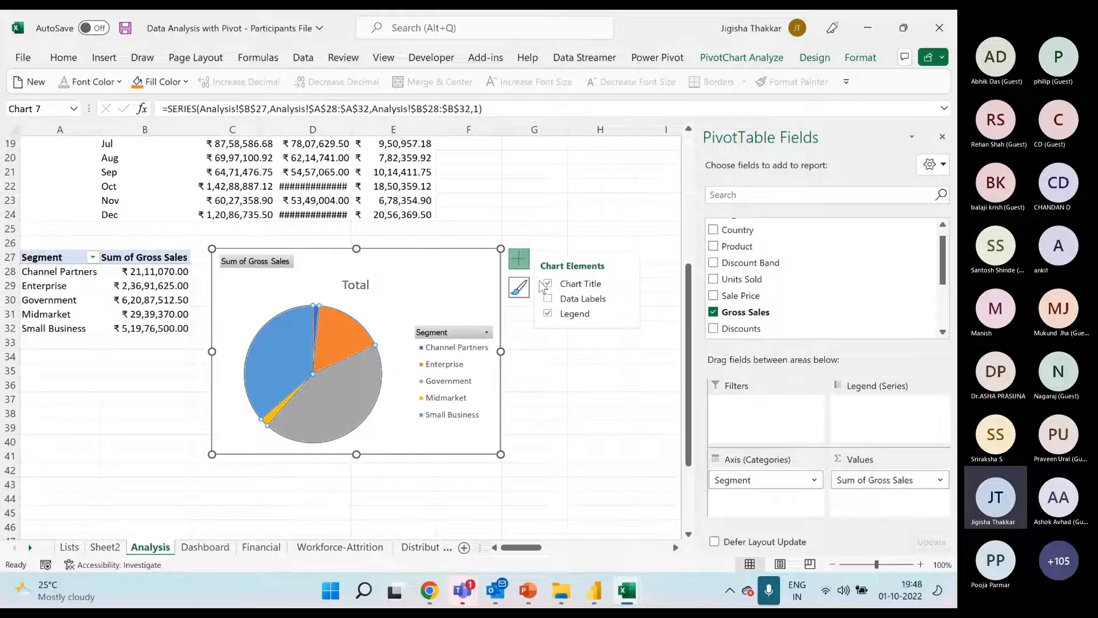
click(627, 313)
click(652, 341)
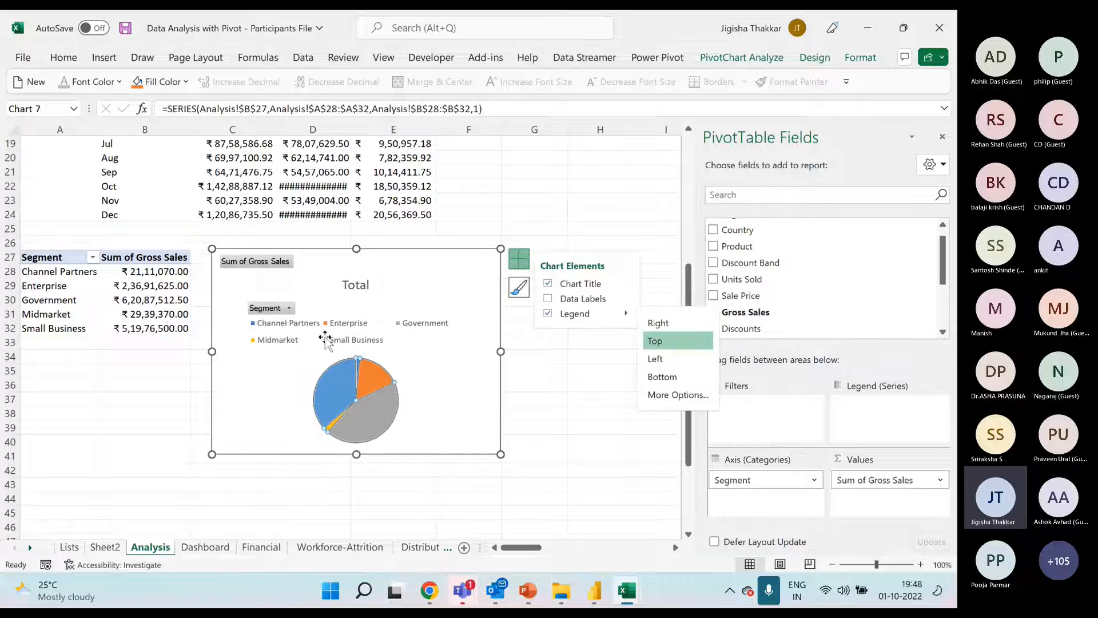
right_click(273, 265)
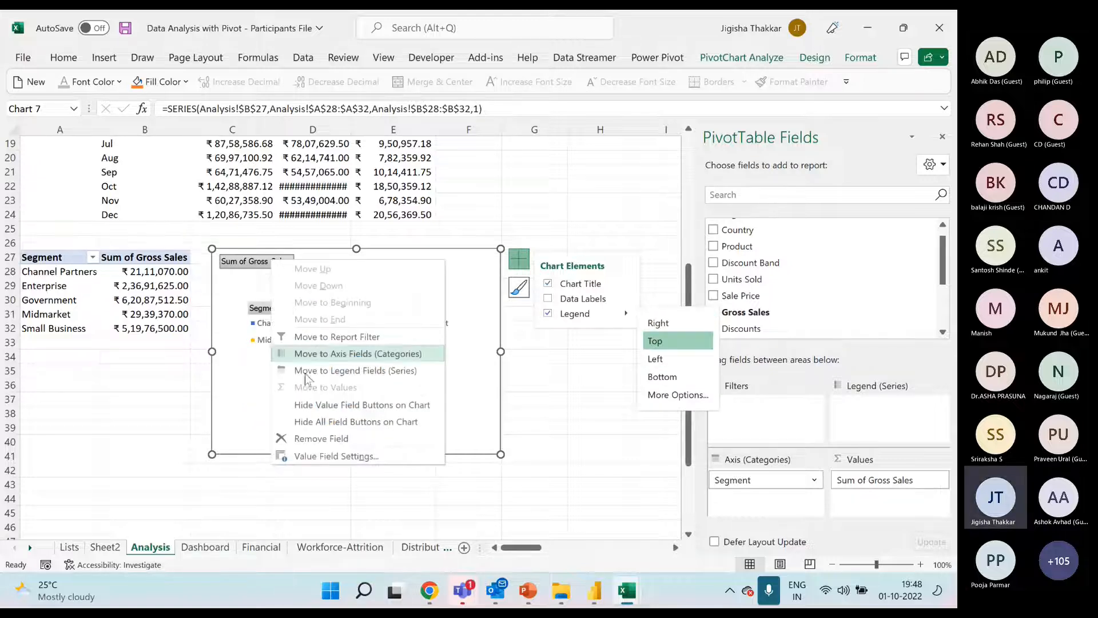
click(351, 423)
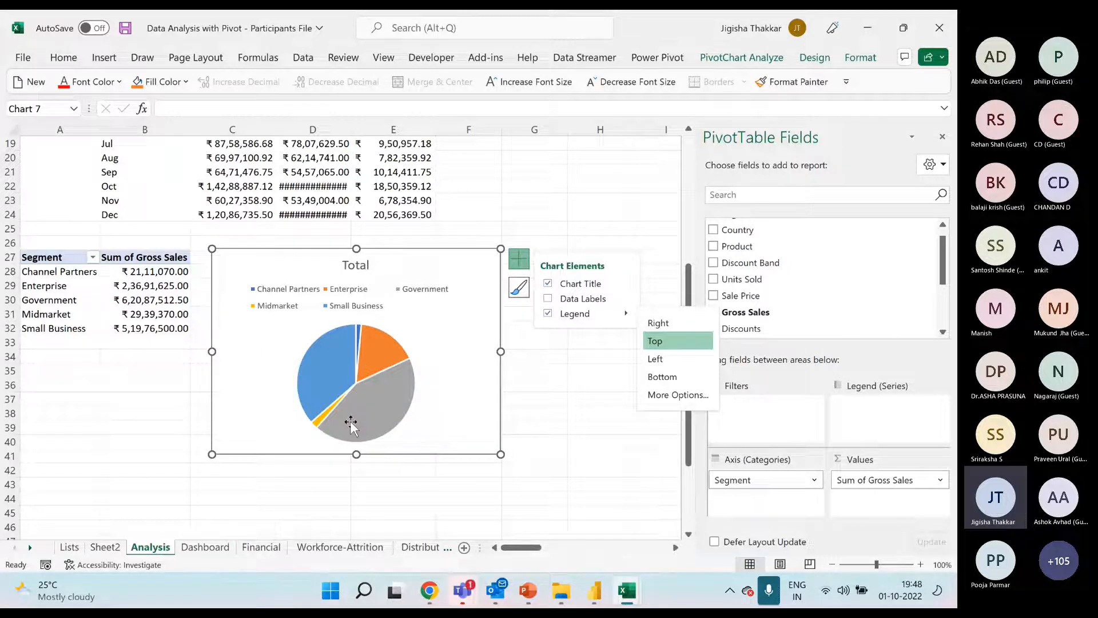
Apply a bevel shape effect to the pie series of the segment chart
click(373, 351)
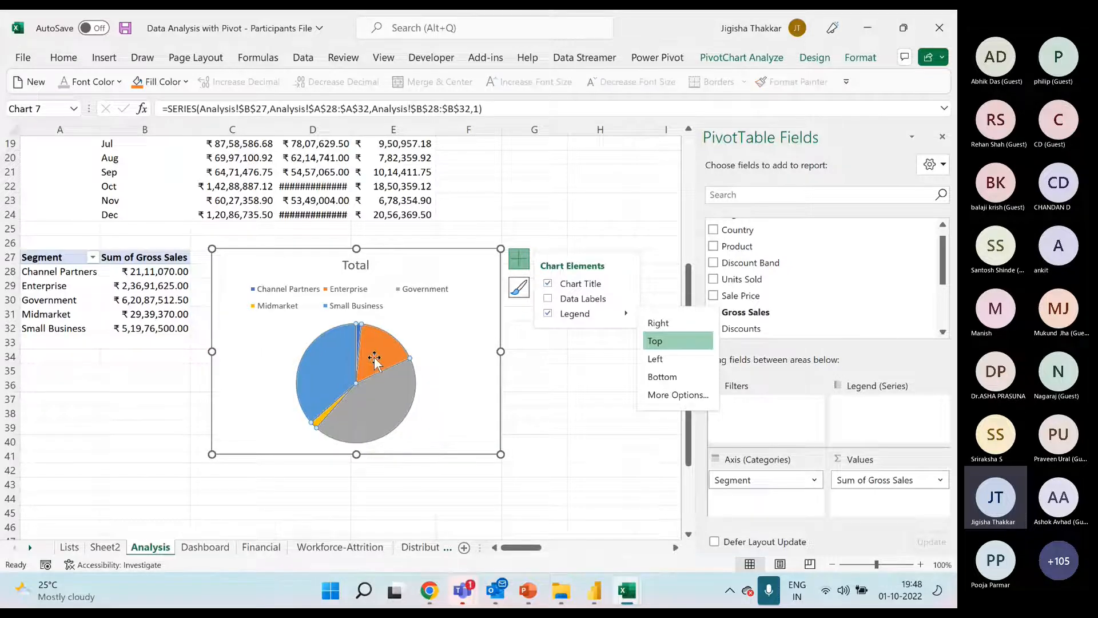
click(861, 58)
click(465, 122)
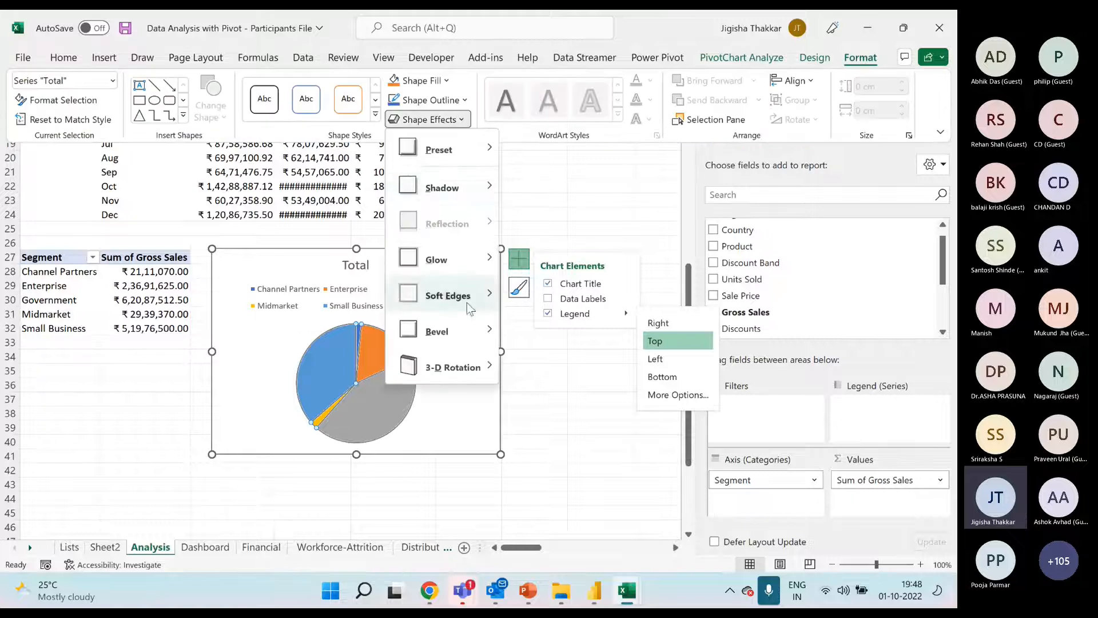
mouse_move(465, 333)
click(531, 430)
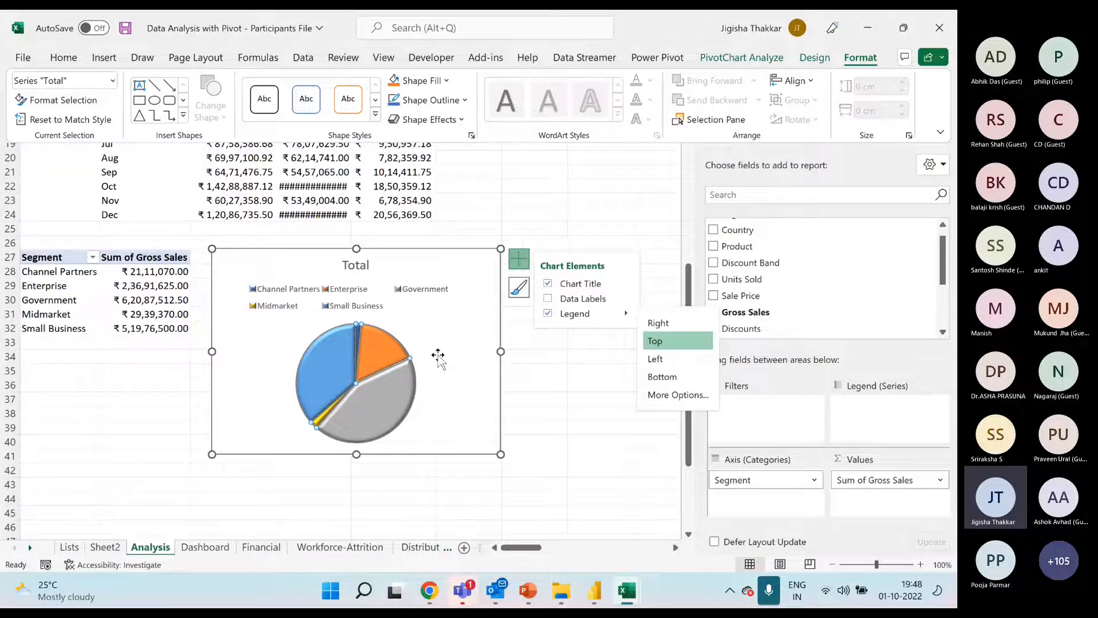
Cut the segment pie chart from the Analysis sheet and paste it at cell G8 of the Dashboard sheet
key(Delete)
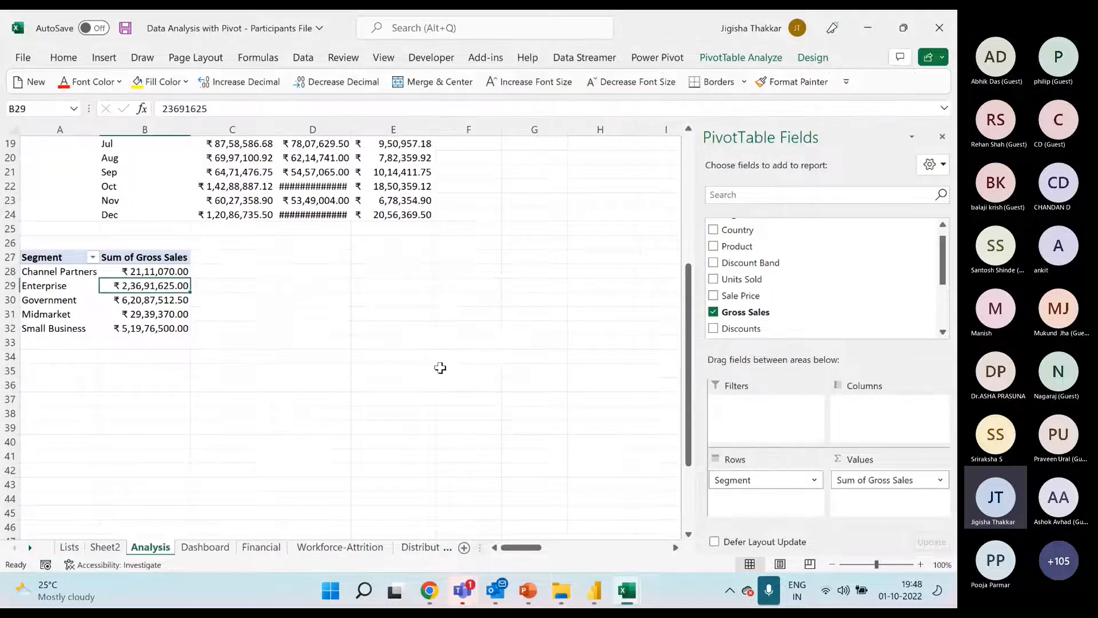
click(227, 549)
click(347, 244)
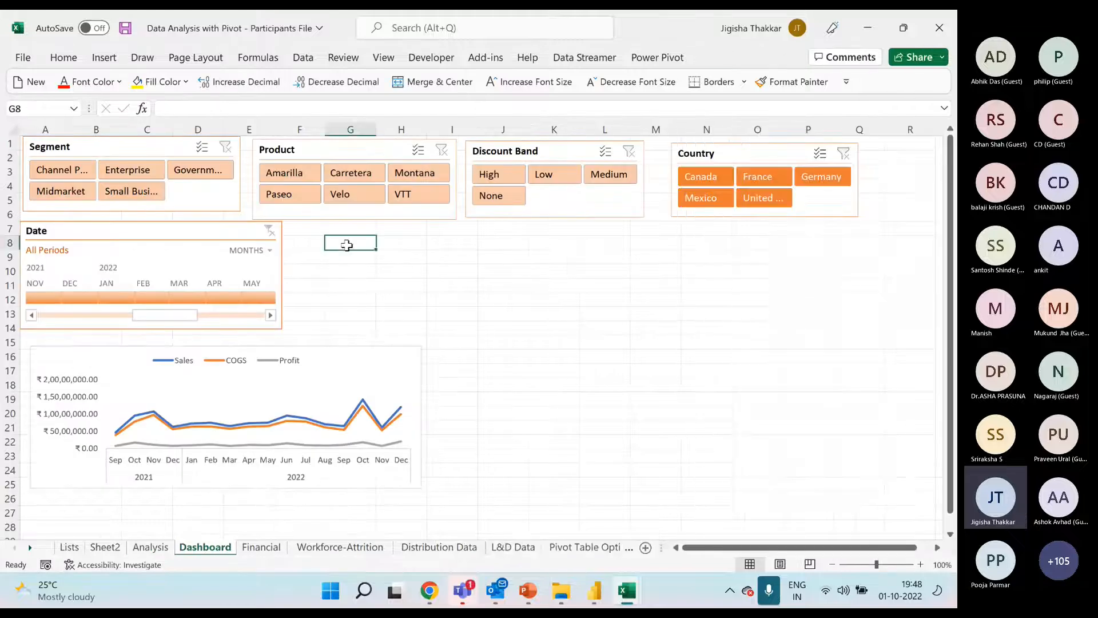
key(ctrl+v)
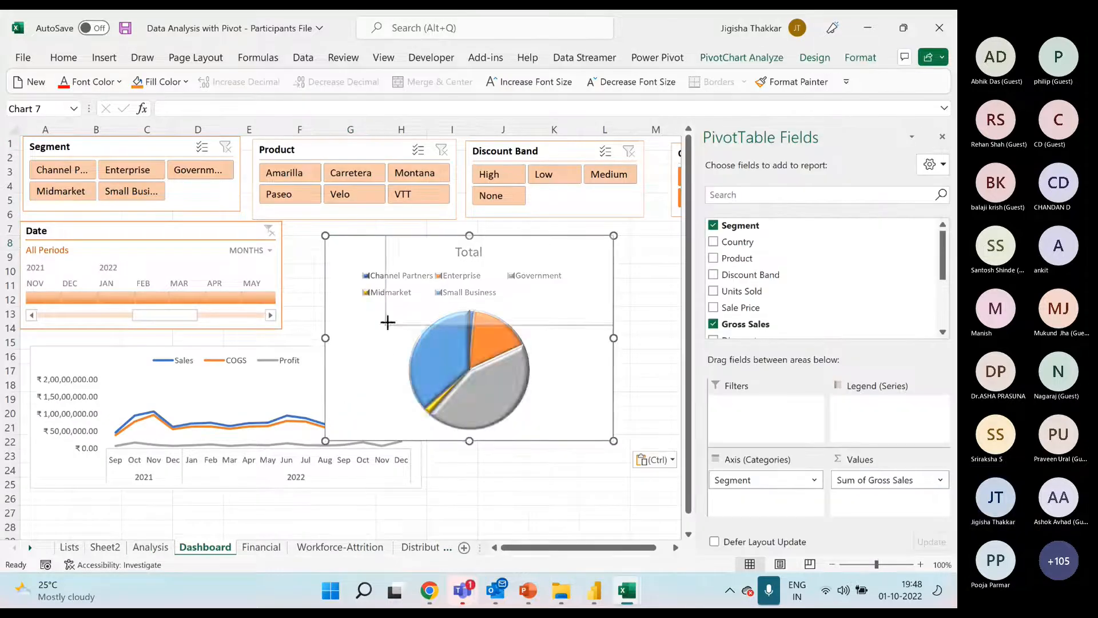
Fit the pie chart beside the Date timeline, below the Product slicer, and remove its legend
drag(387, 322, 391, 318)
drag(433, 241, 334, 226)
click(522, 232)
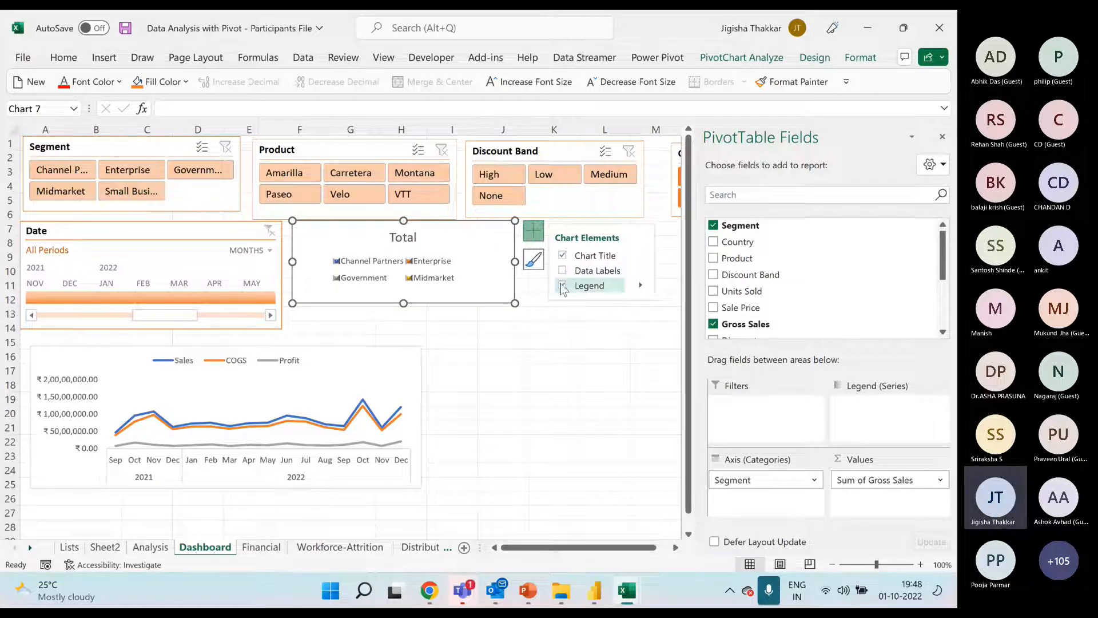
click(563, 286)
drag(515, 303, 584, 351)
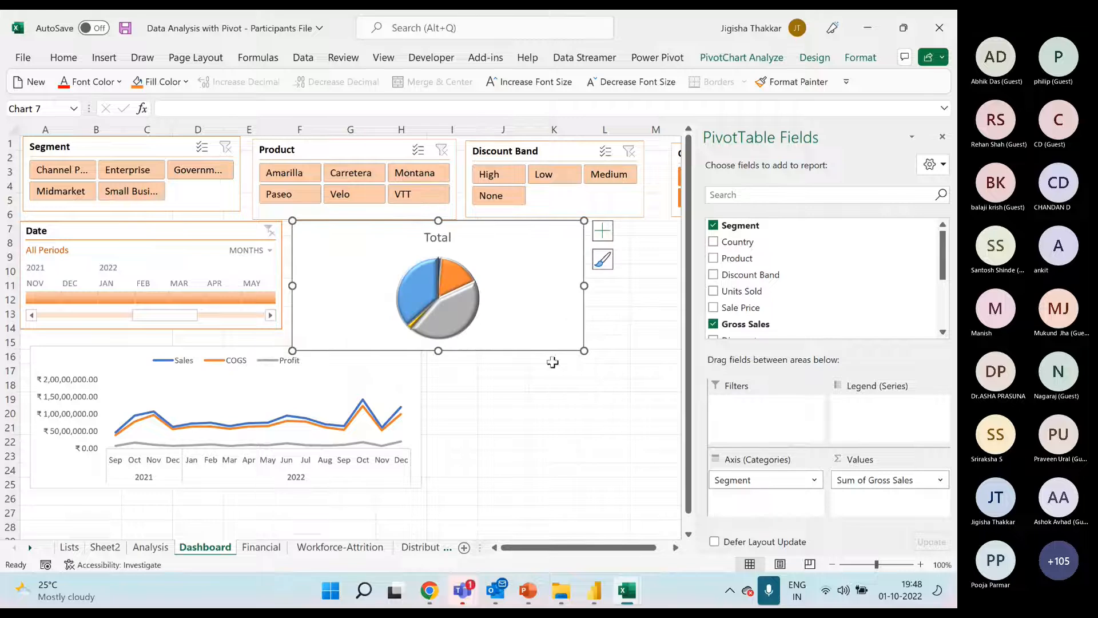
Move the line chart down to about row 19 and resize the pie chart to span about rows 8 to 18
drag(237, 349, 226, 401)
mouse_move(341, 235)
mouse_down()
mouse_move(332, 245)
mouse_move(344, 240)
mouse_up()
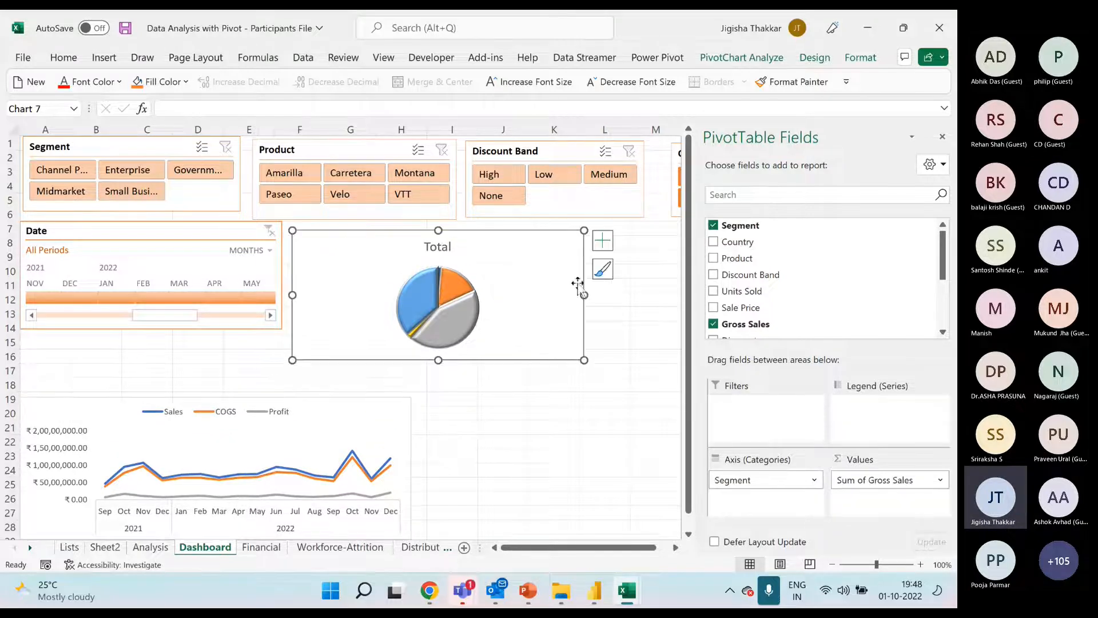
drag(584, 296, 530, 299)
drag(412, 359, 411, 386)
click(942, 136)
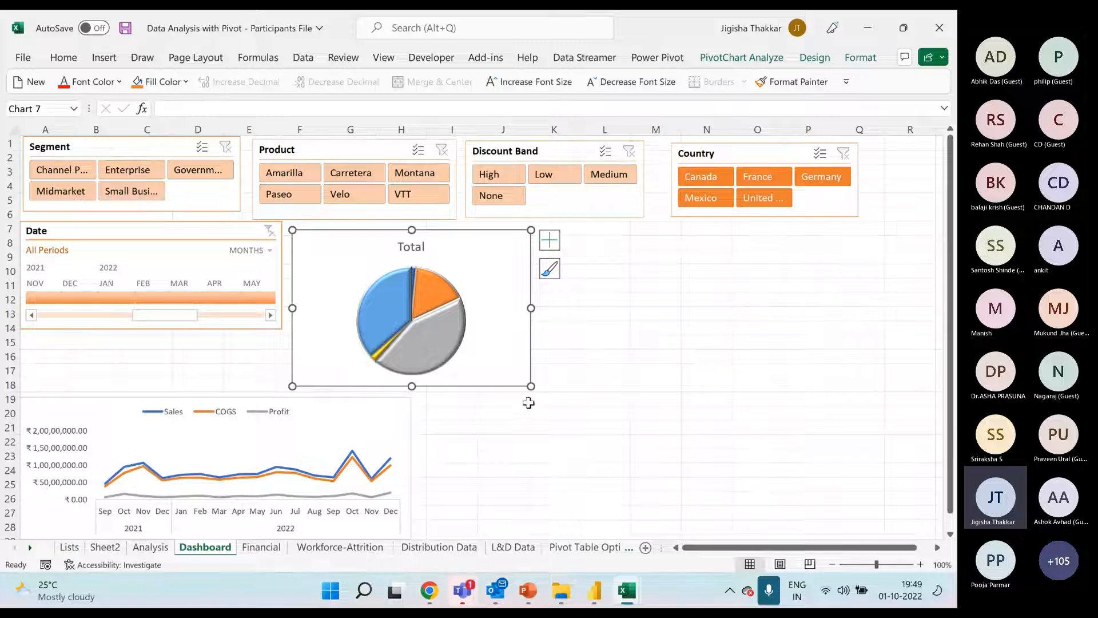
drag(531, 385, 544, 385)
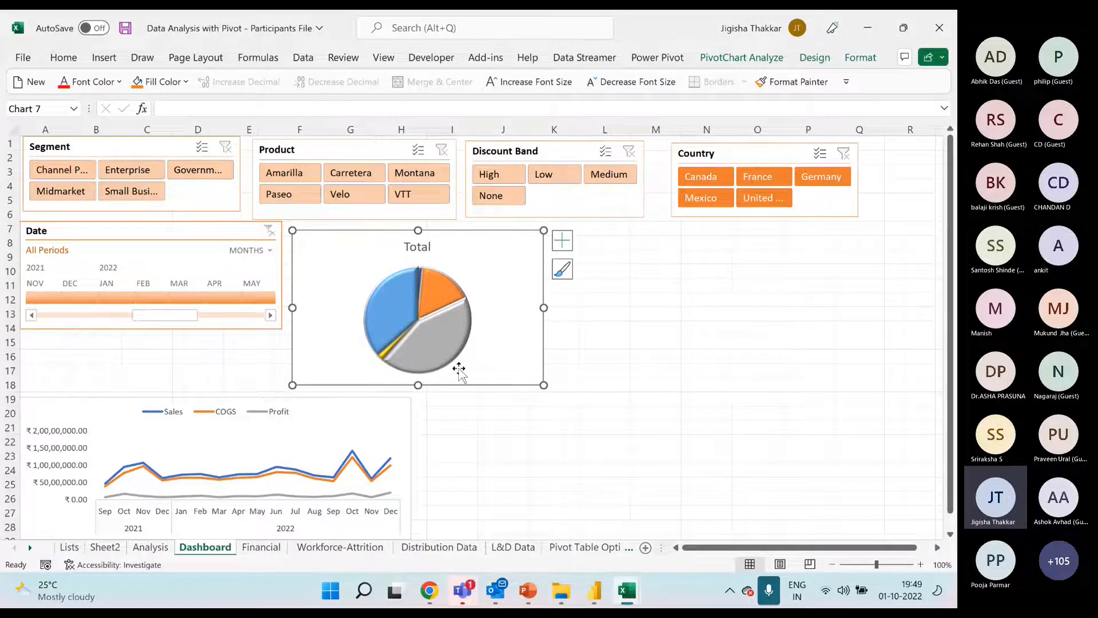
Review the Financial Dashboard sheet in the Pivot-Solution workbook, then check the existing pivots on the Participants File's Analysis sheet
mouse_move(452, 294)
mouse_move(627, 590)
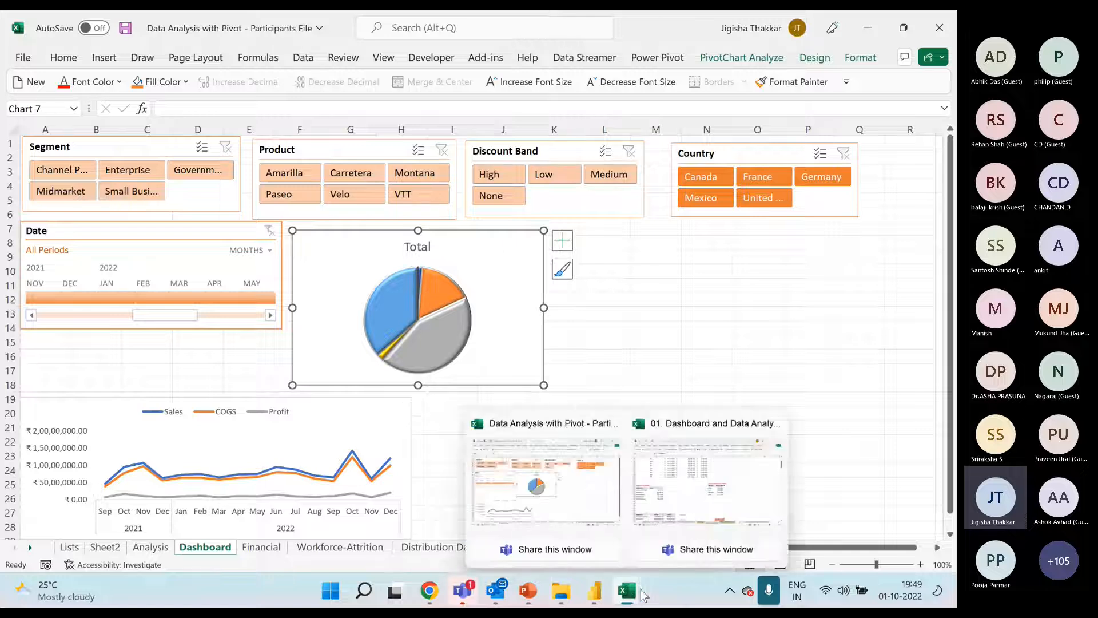
click(669, 503)
click(590, 552)
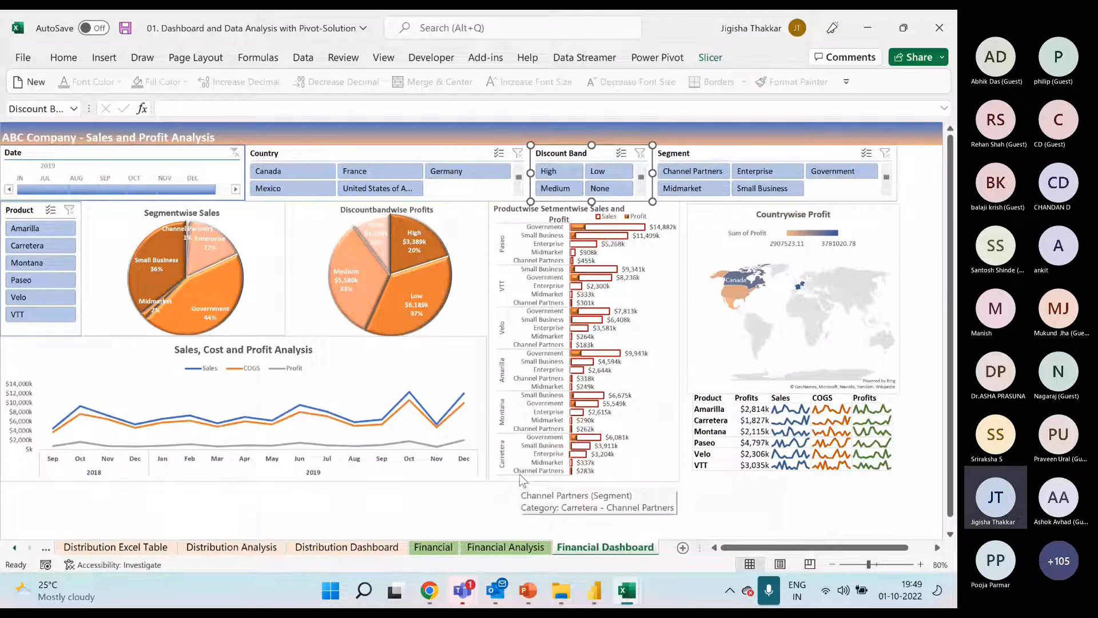
mouse_move(631, 599)
click(607, 509)
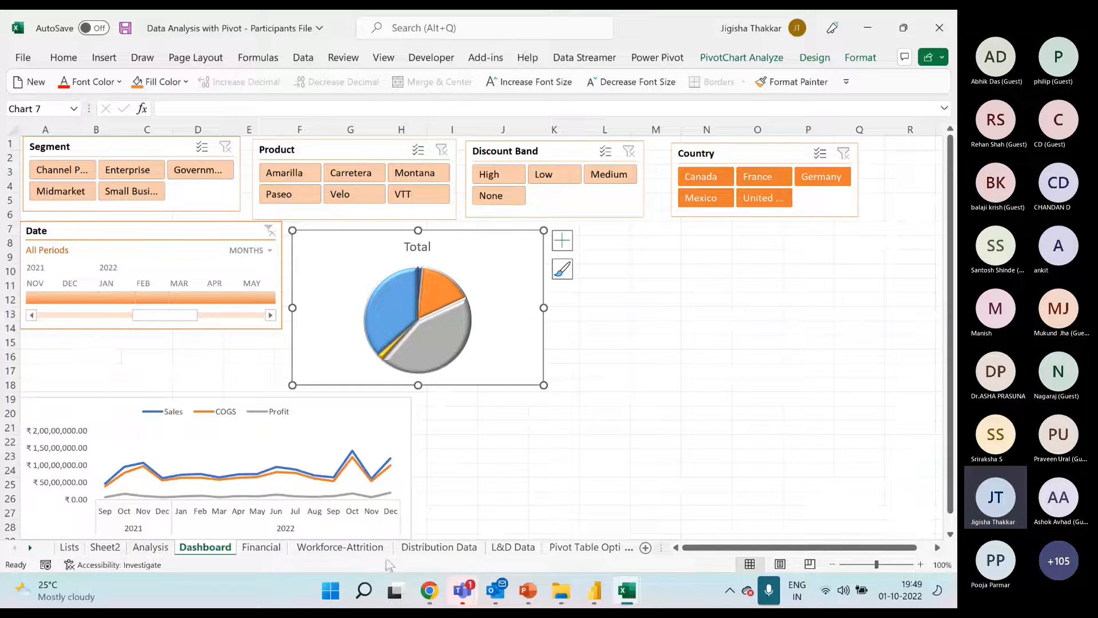
click(150, 547)
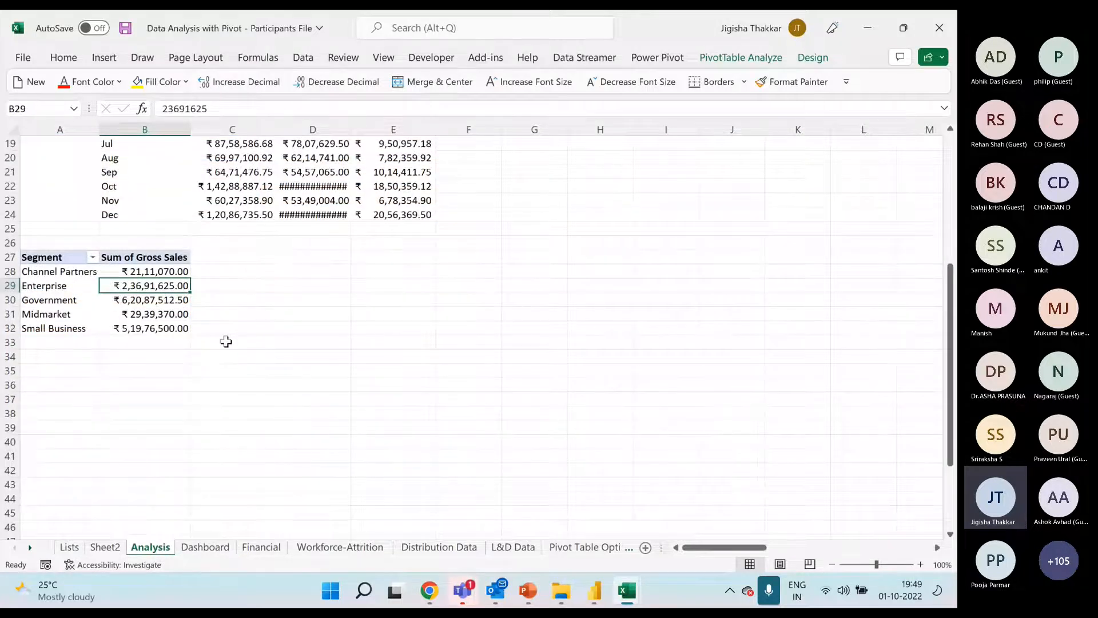
scroll(240, 341, up, 3)
scroll(252, 342, down, 4)
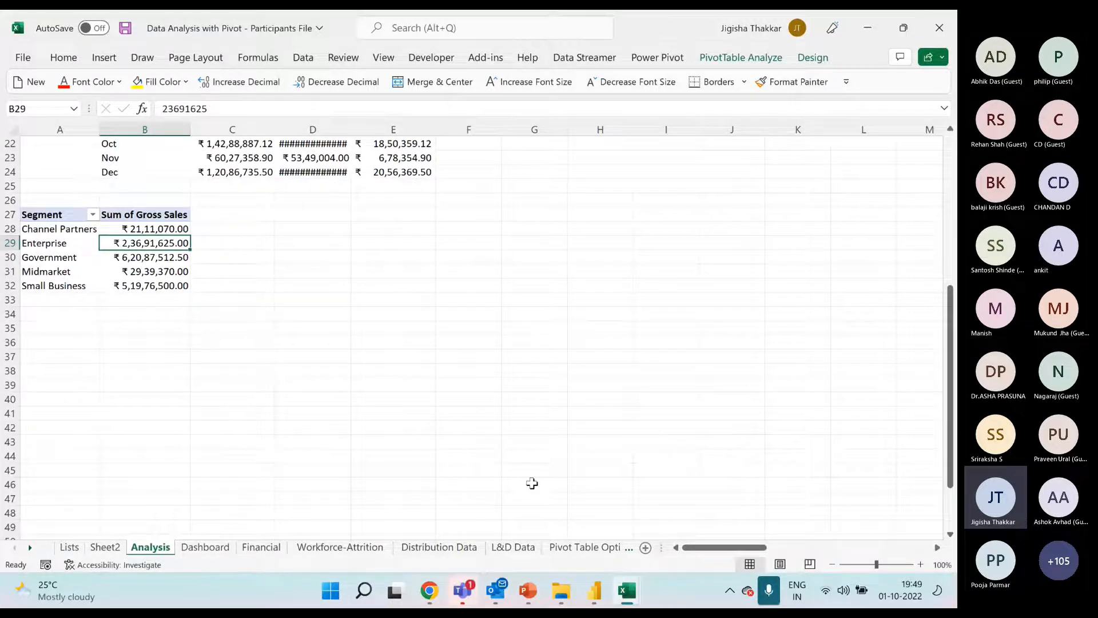
Switch to the Pivot-Solution workbook and examine the field layout of the productwise, segmentwise Sales and Profit pivot on its Financial Analysis sheet
mouse_move(627, 590)
click(706, 478)
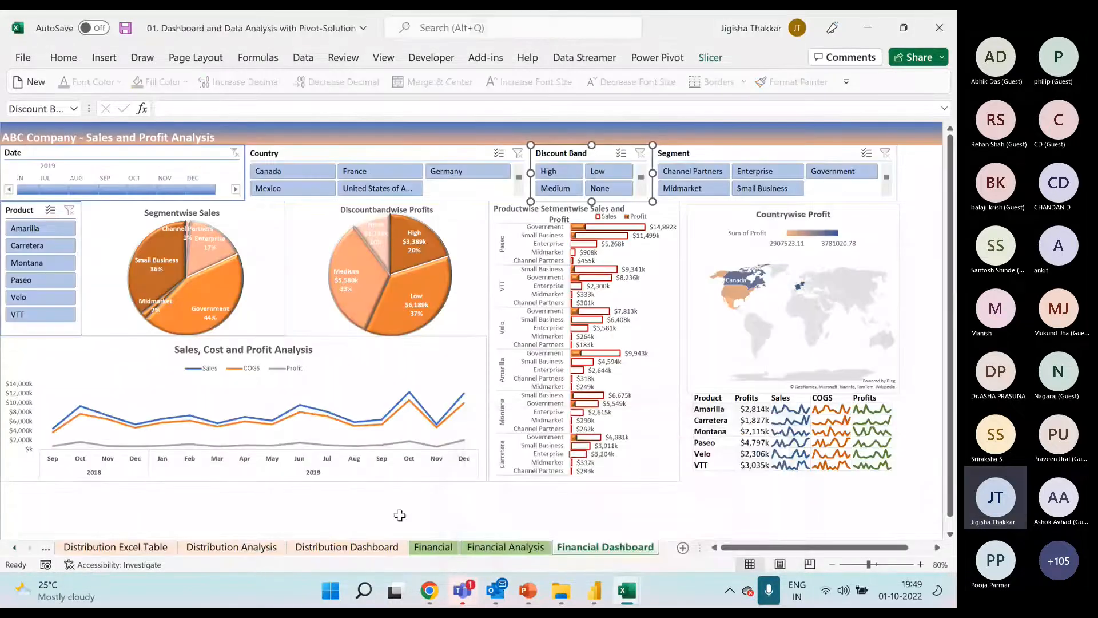
click(497, 548)
scroll(270, 452, down, 15)
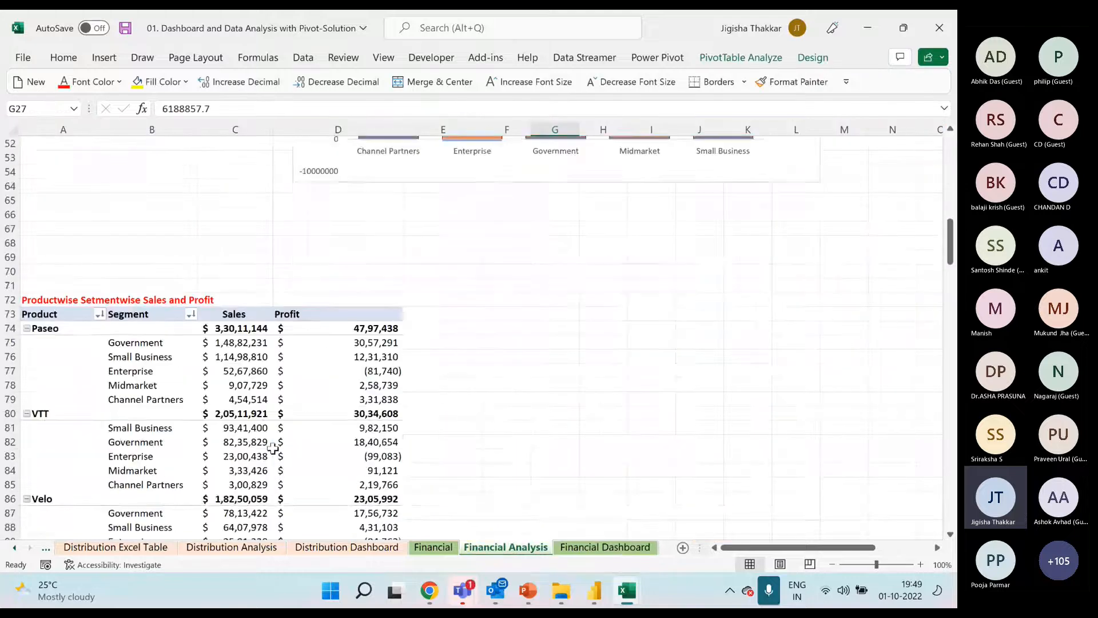
scroll(273, 449, down, 3)
click(49, 228)
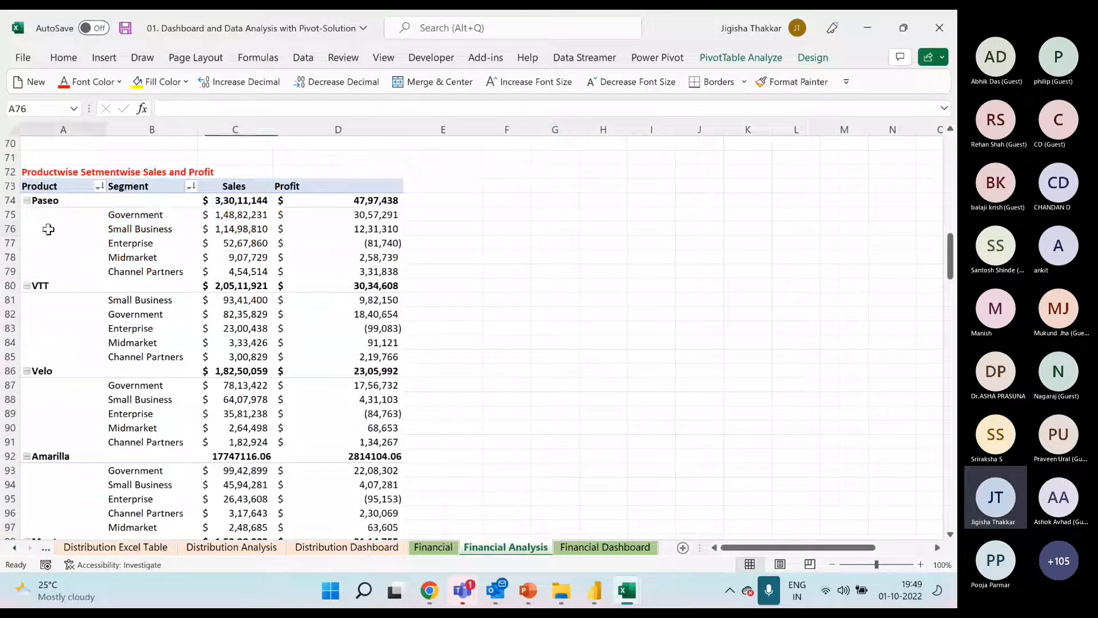
click(149, 181)
click(71, 183)
right_click(175, 233)
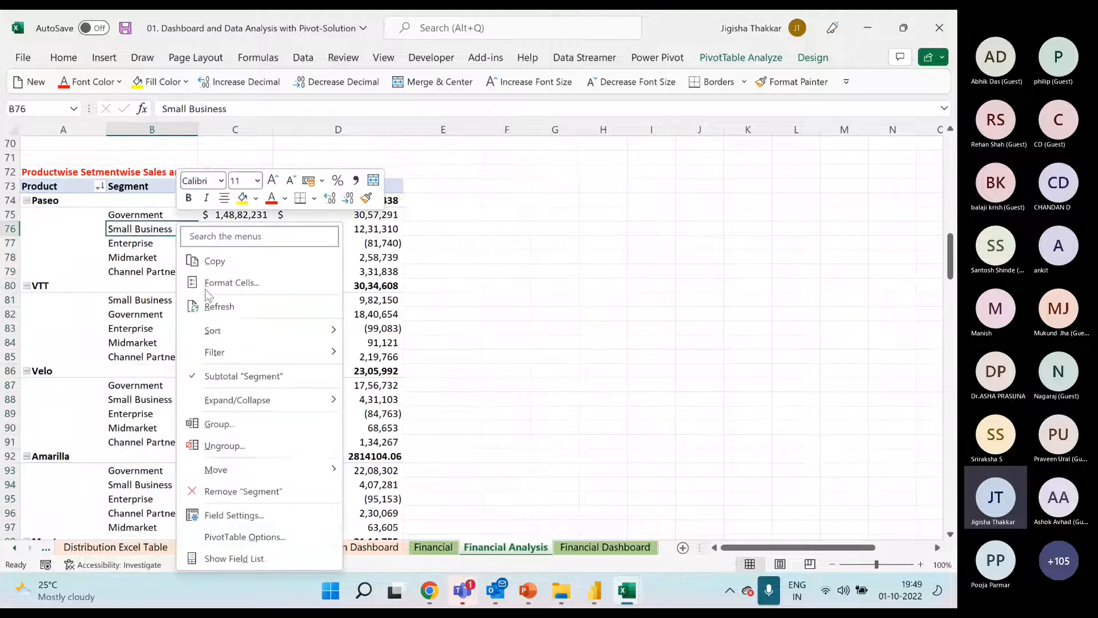
click(232, 558)
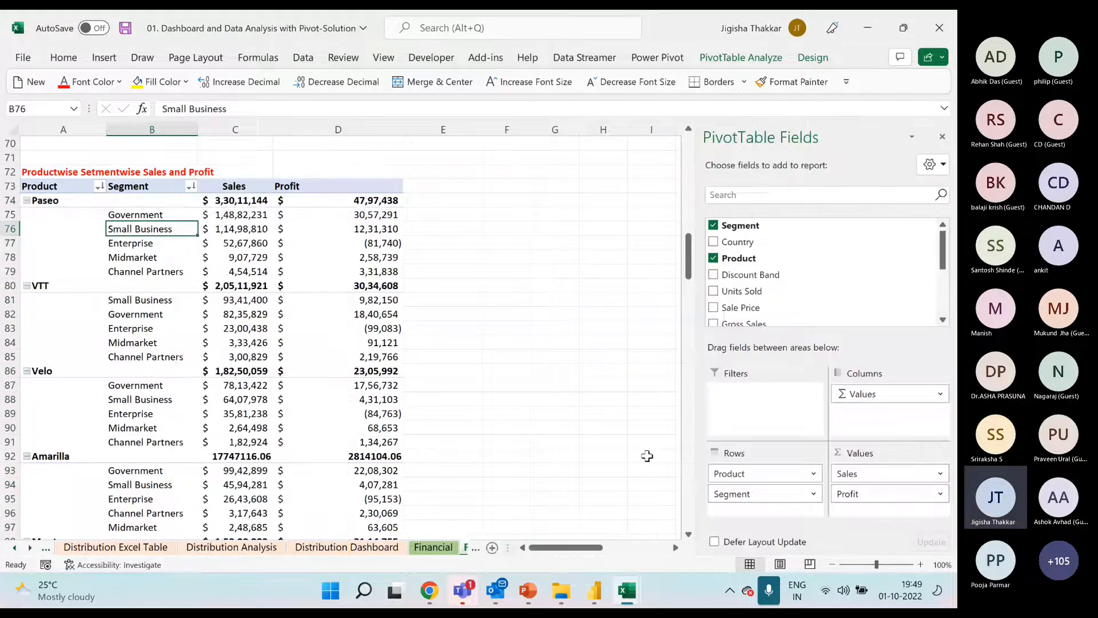
click(744, 494)
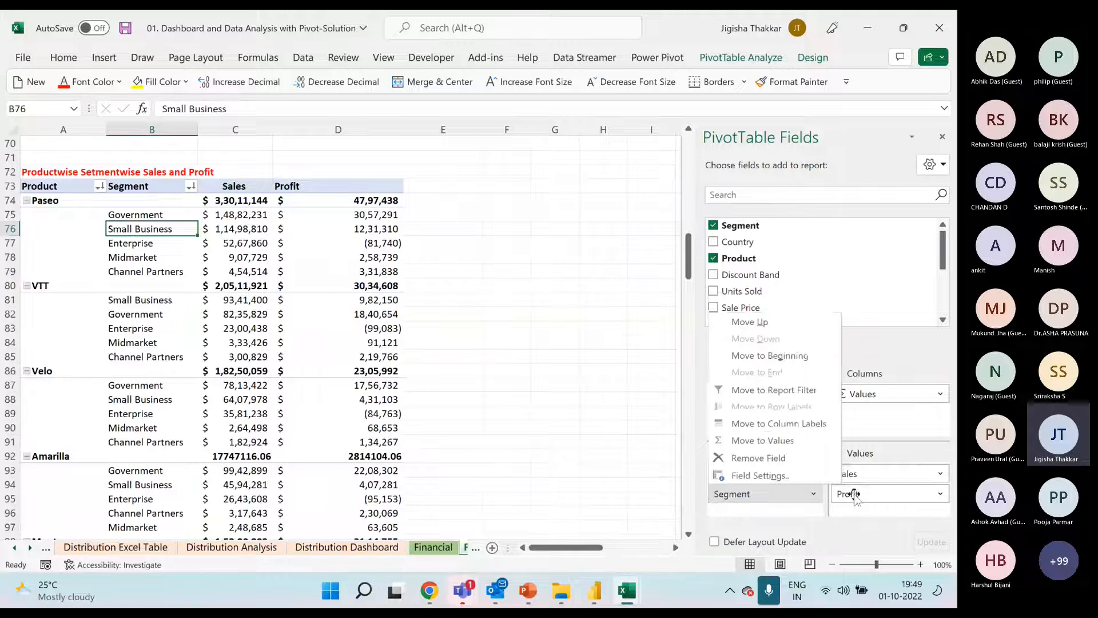
click(208, 316)
Examine the sales-range pivot and the Years and Date running sales pivot further down the Financial Analysis sheet
scroll(209, 320, down, 10)
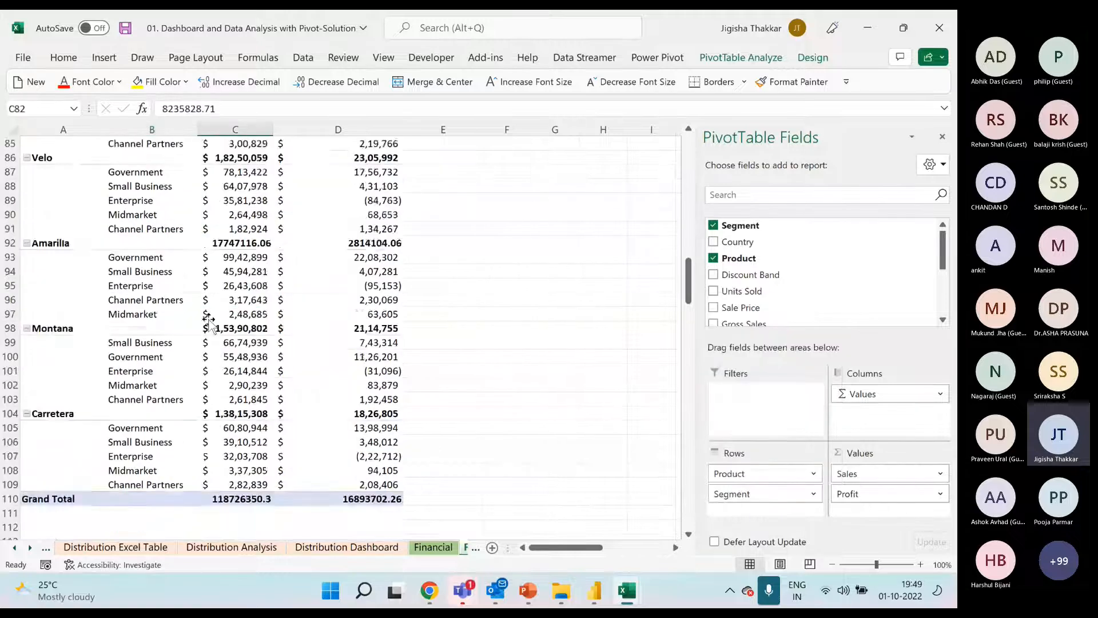
scroll(209, 321, down, 5)
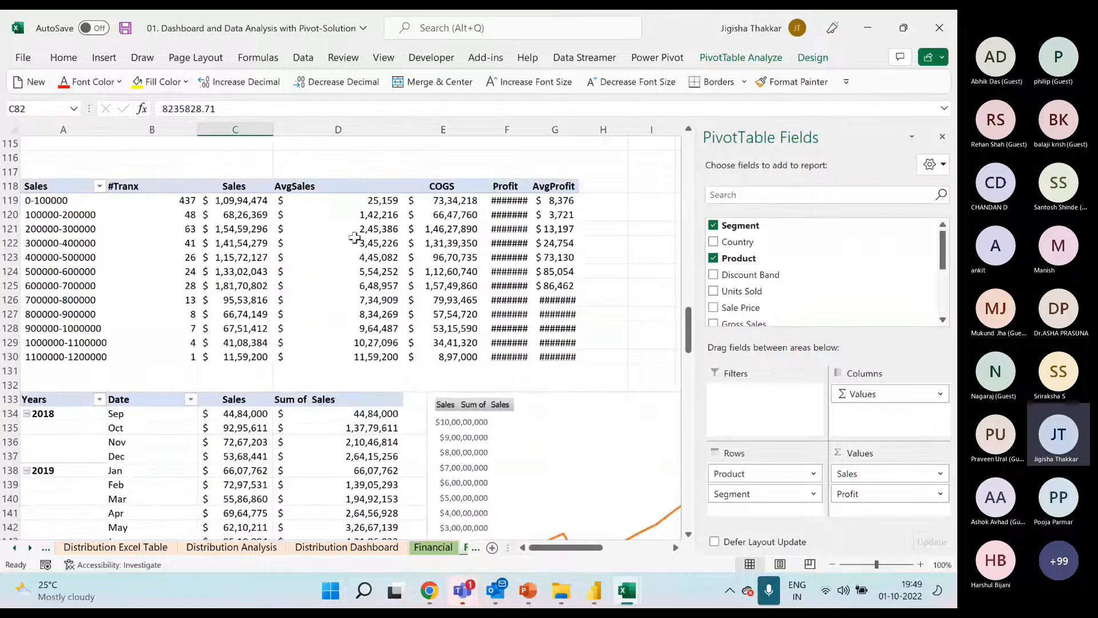
drag(235, 186, 330, 361)
scroll(288, 343, down, 3)
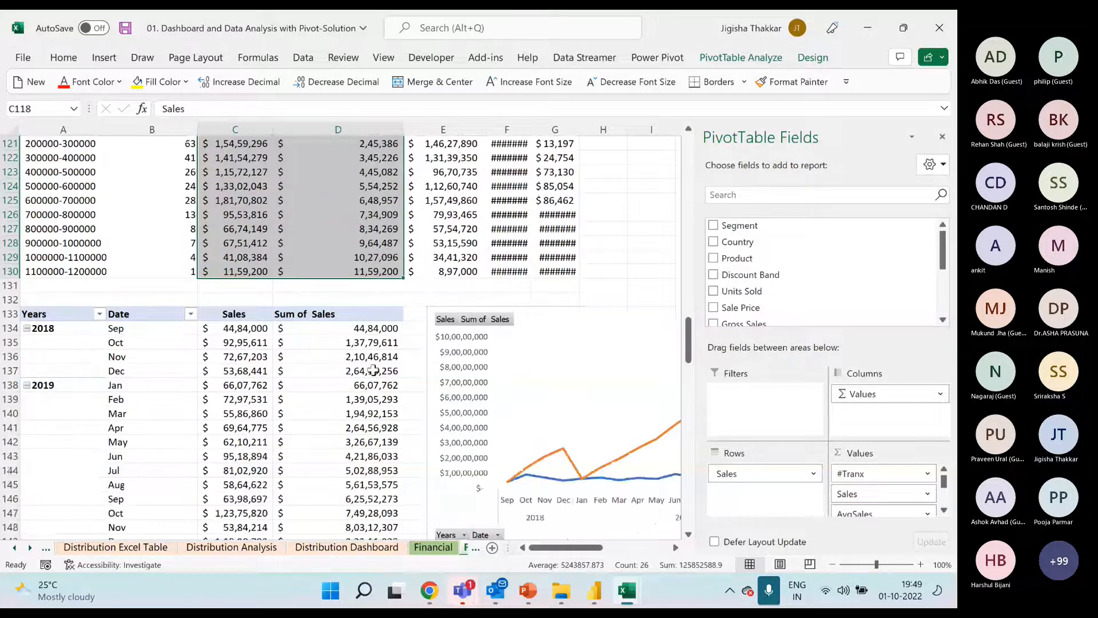
click(285, 331)
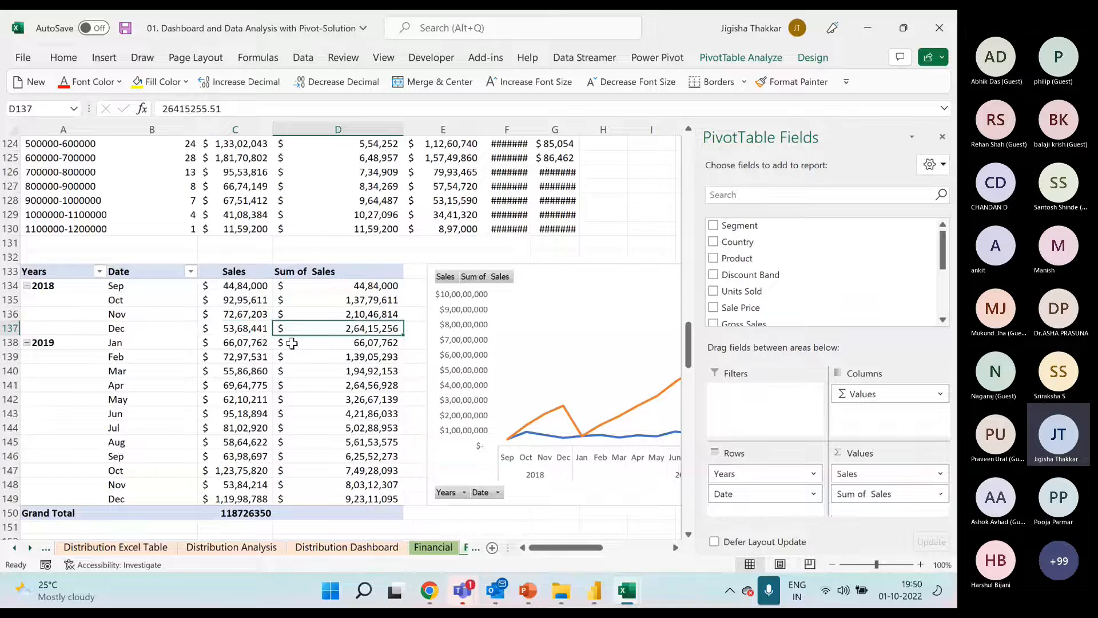
scroll(292, 343, down, 2)
scroll(289, 343, down, 3)
scroll(289, 344, up, 8)
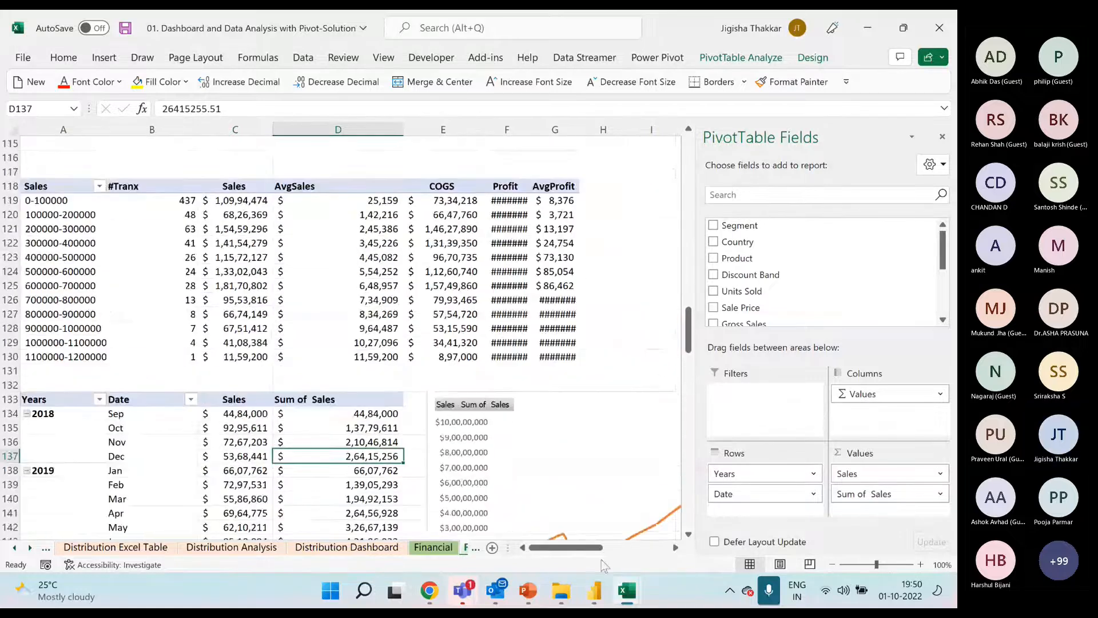
Return to the Participants File workbook and copy the segment gross sales pivot to cell A35 of the Analysis sheet
mouse_move(618, 592)
click(501, 499)
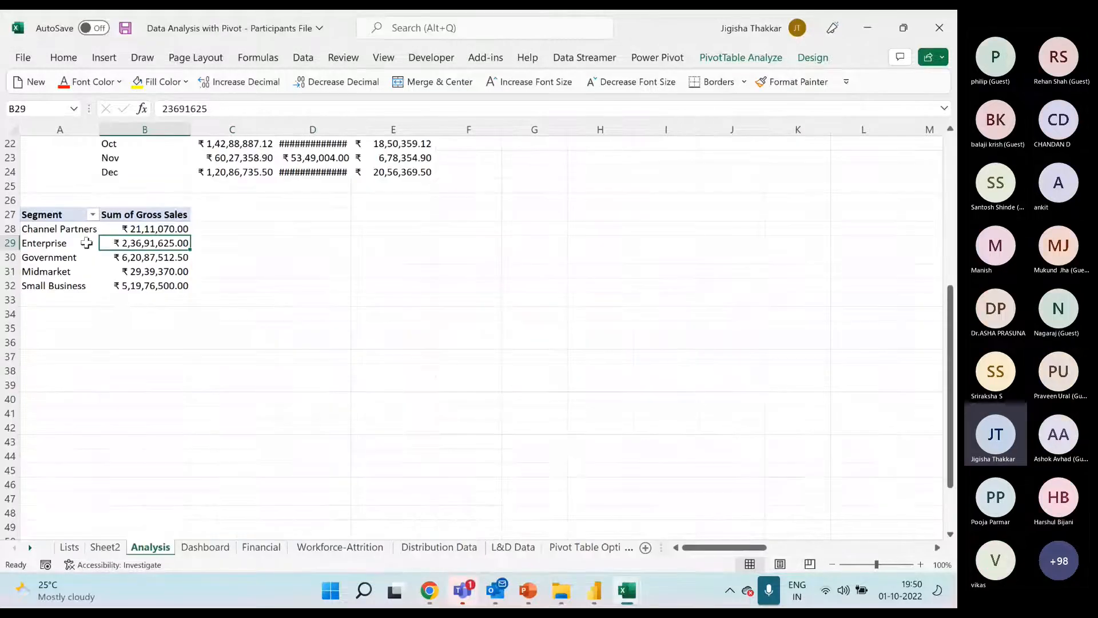
drag(82, 215, 159, 286)
key(ctrl+c)
click(84, 326)
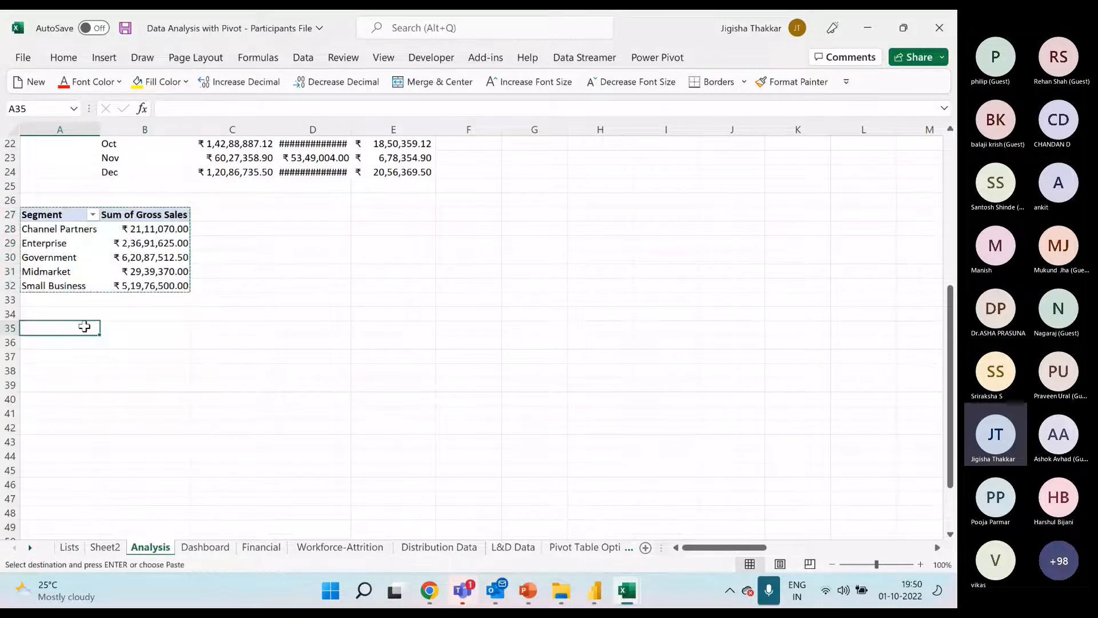
key(ctrl+v)
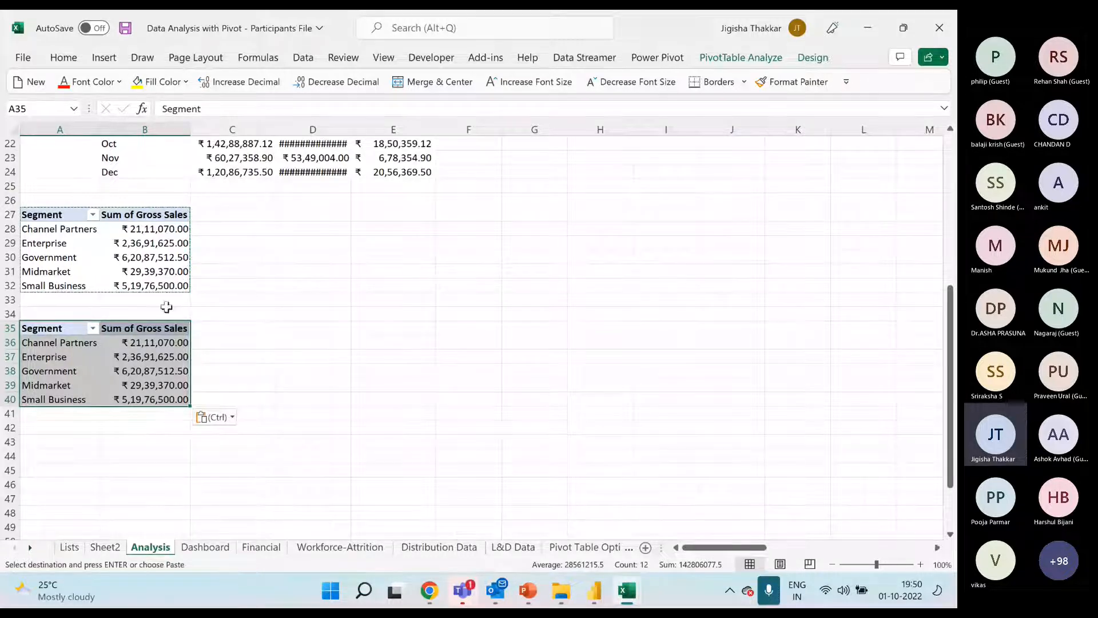
Filter the Dashboard sheet's charts to the products Amarilla, Carretera and Montana
click(155, 342)
click(213, 549)
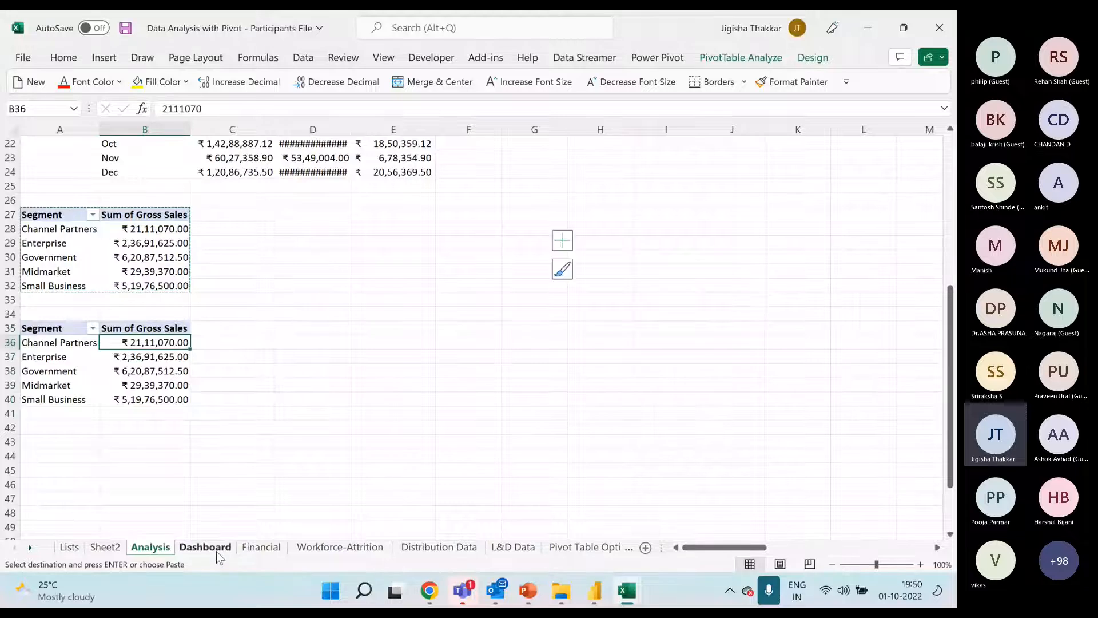
click(306, 182)
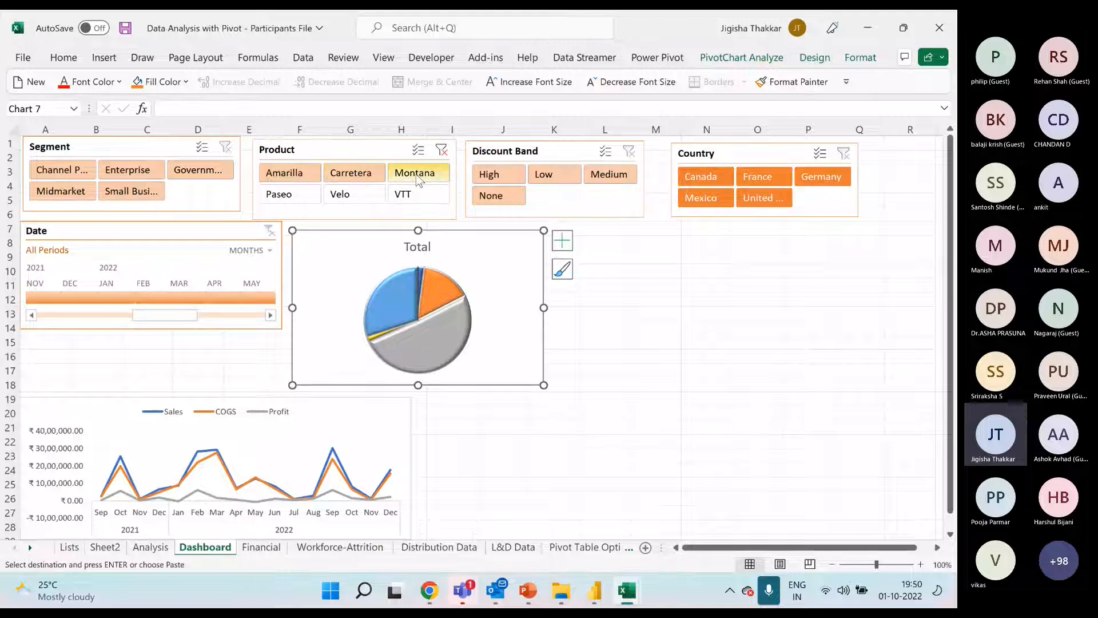
click(562, 241)
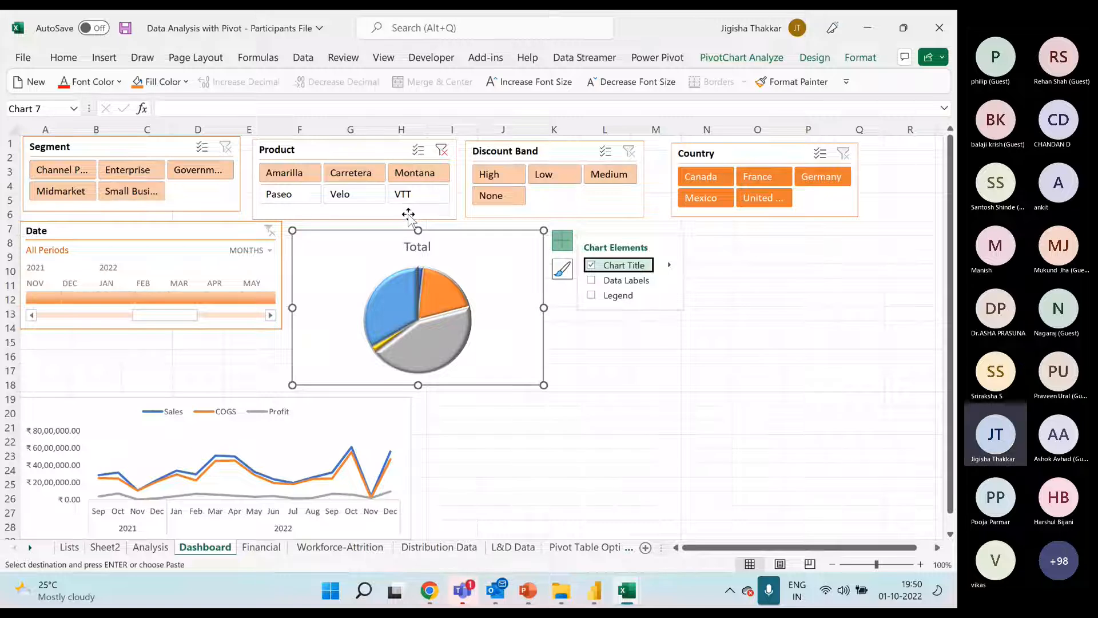
Filter the dashboard by individual months on the Date timeline, including March 2022, and clear the timeline filter
click(181, 298)
click(161, 299)
click(120, 302)
click(158, 301)
click(185, 298)
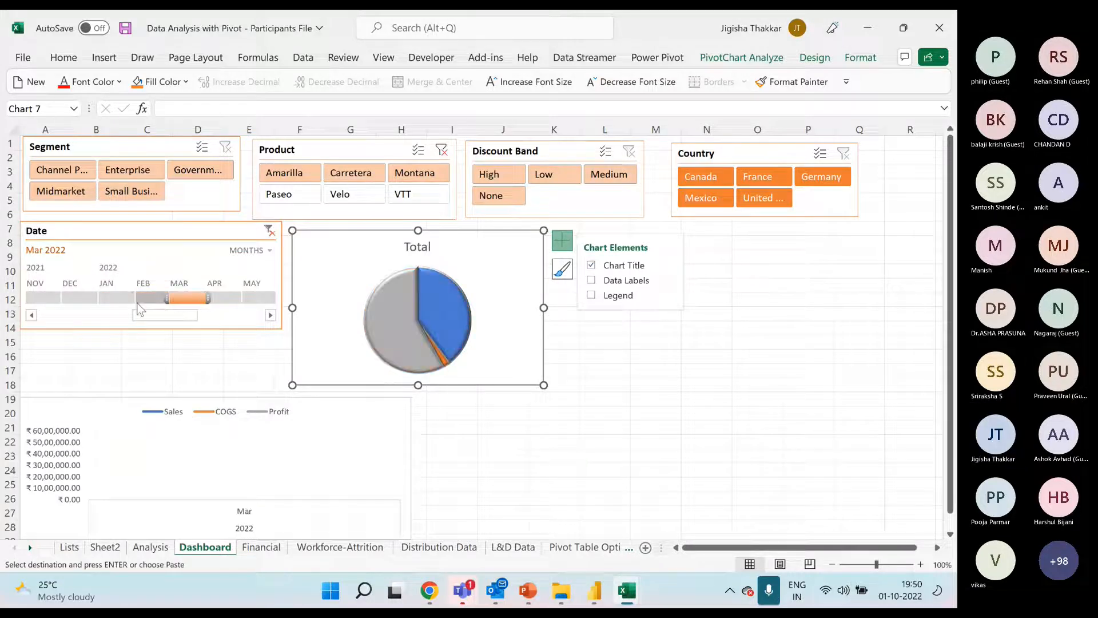
click(268, 231)
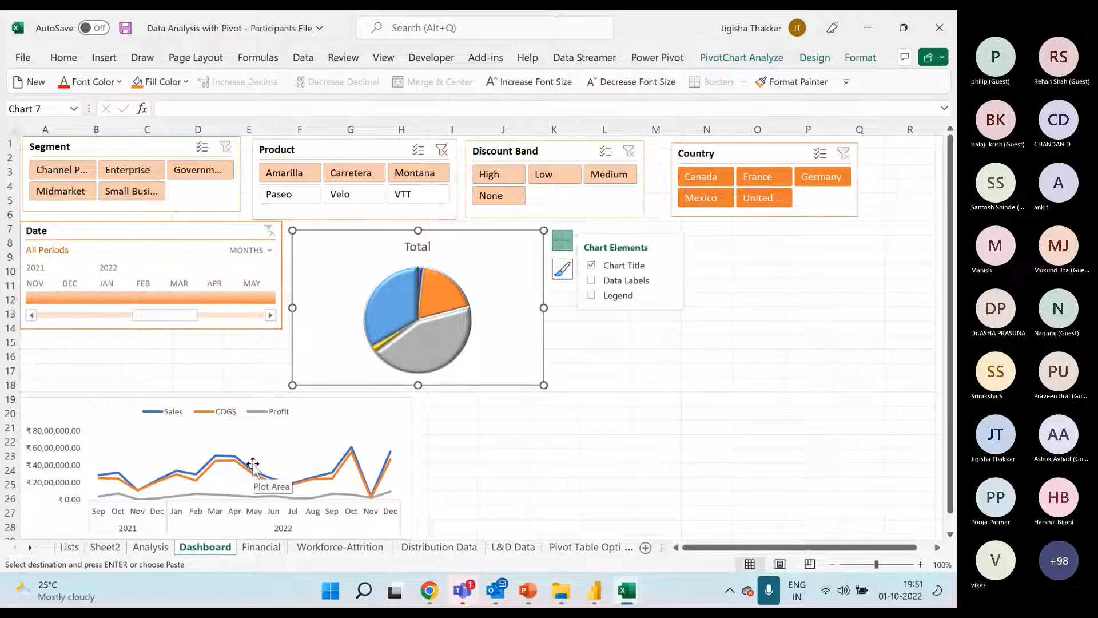
click(451, 456)
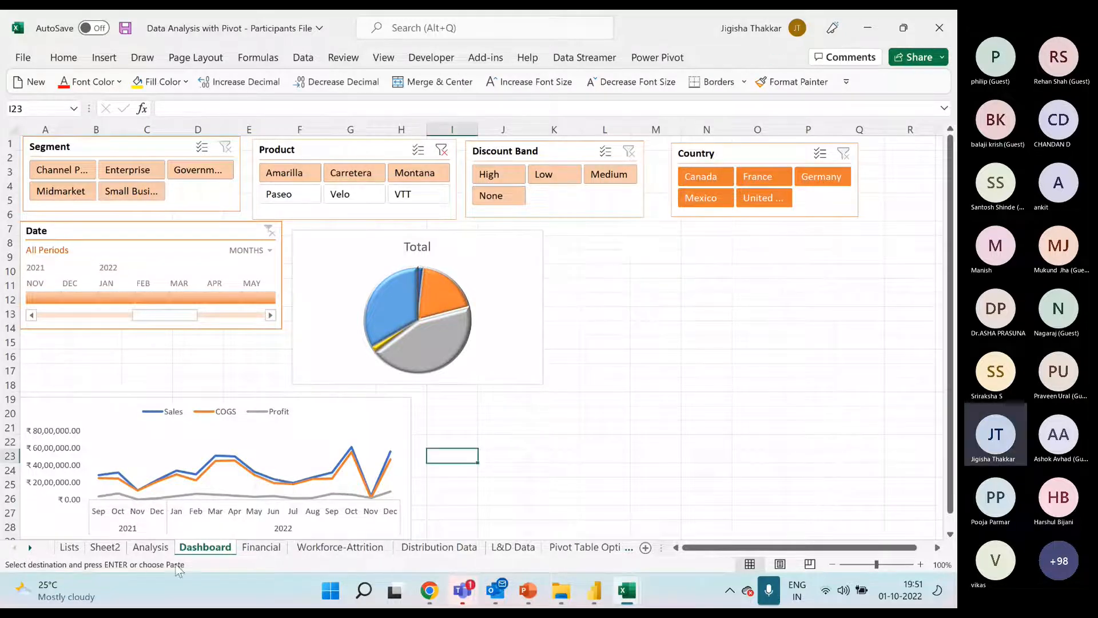
Remove the Segment and Sum of Gross Sales fields from the copied pivot at A35 on the Analysis sheet
click(150, 547)
click(158, 342)
right_click(160, 342)
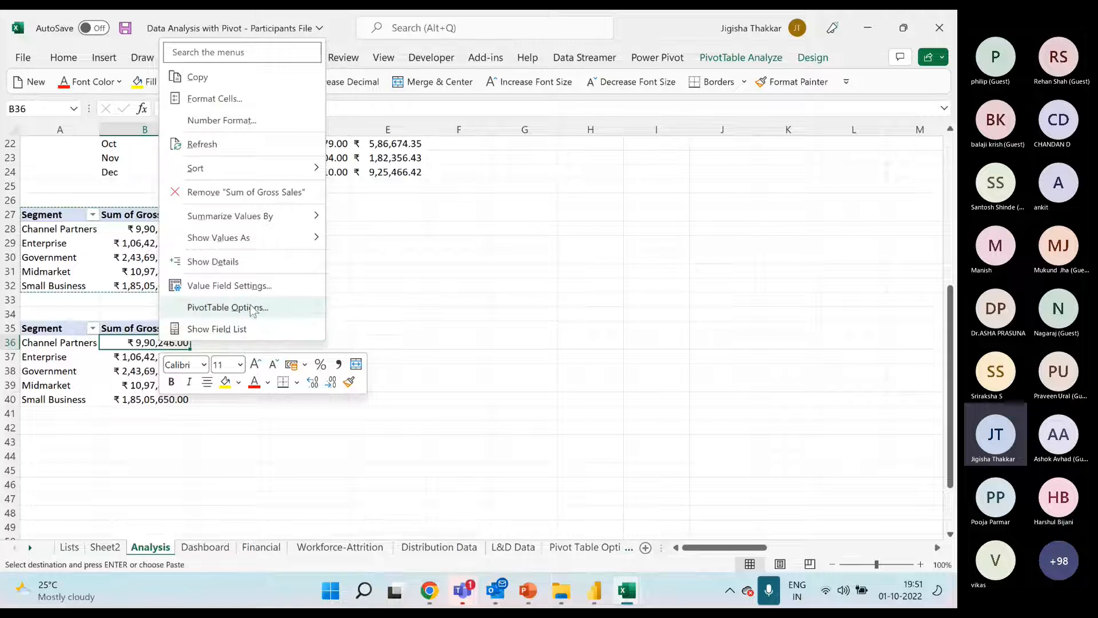
click(245, 329)
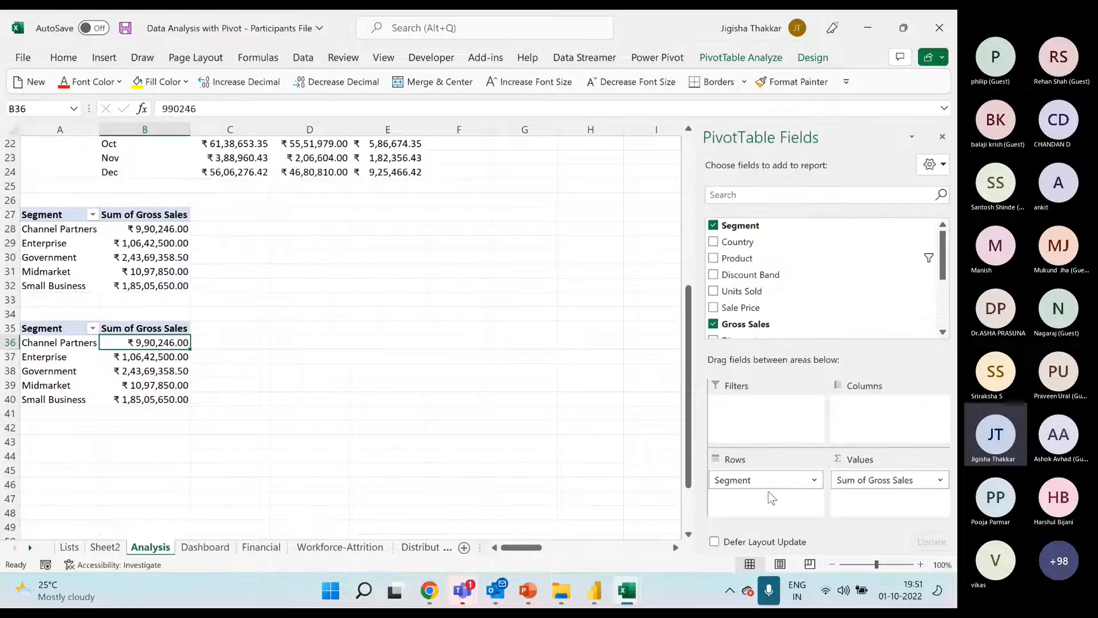
drag(769, 485, 747, 279)
drag(853, 483, 803, 331)
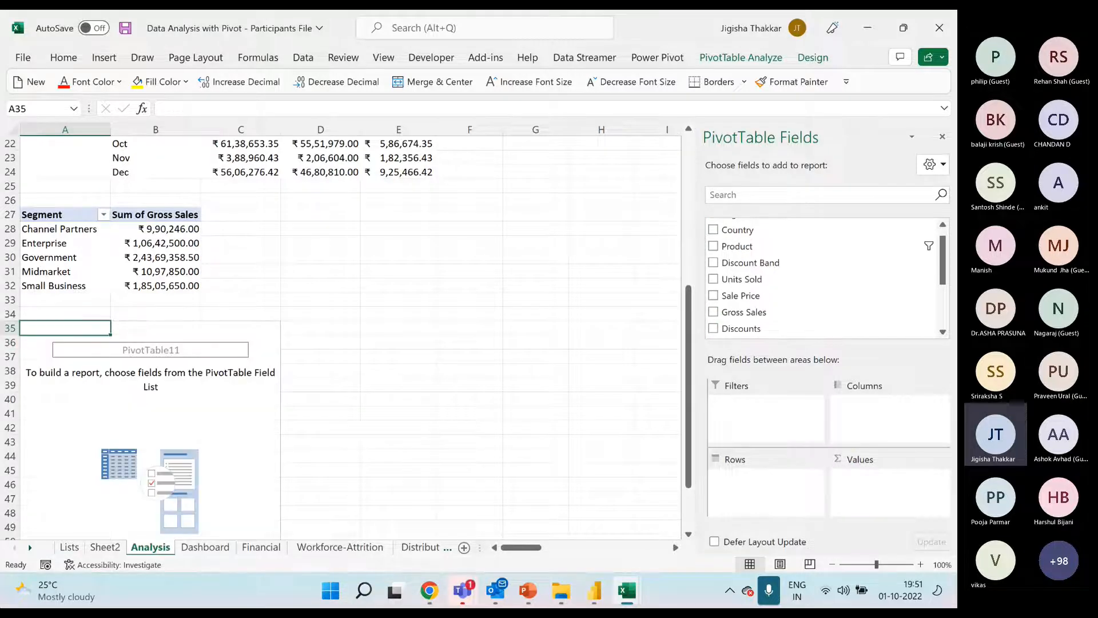
Build the emptied pivot at A35 with Segment and Country as rows and the sum of Profit as values
click(163, 385)
scroll(163, 386, down, 1)
scroll(164, 386, down, 2)
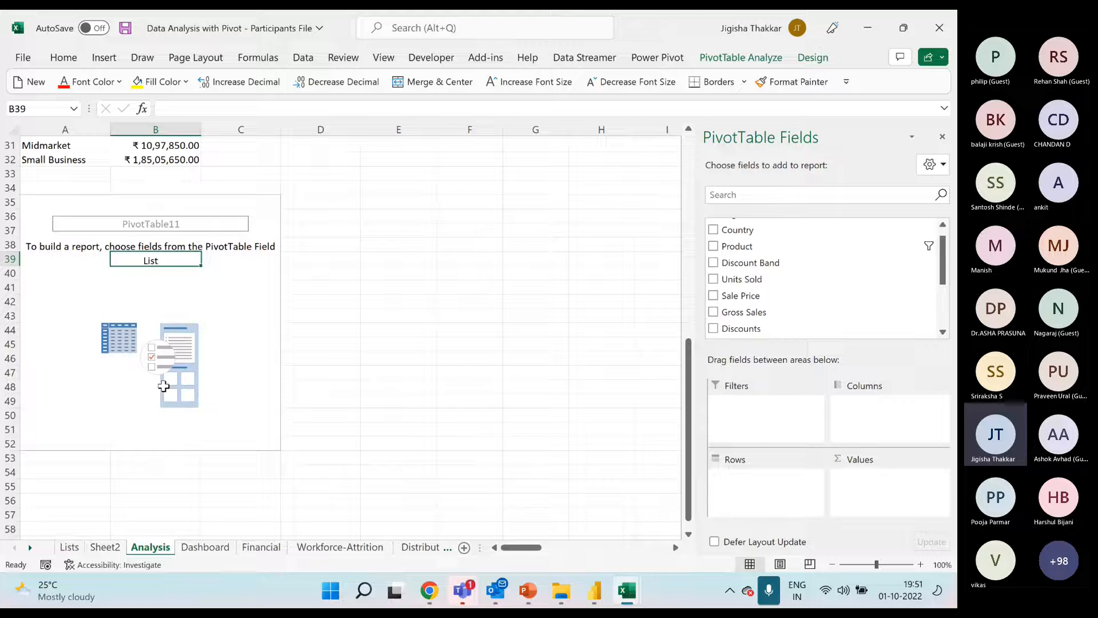
scroll(779, 278, up, 1)
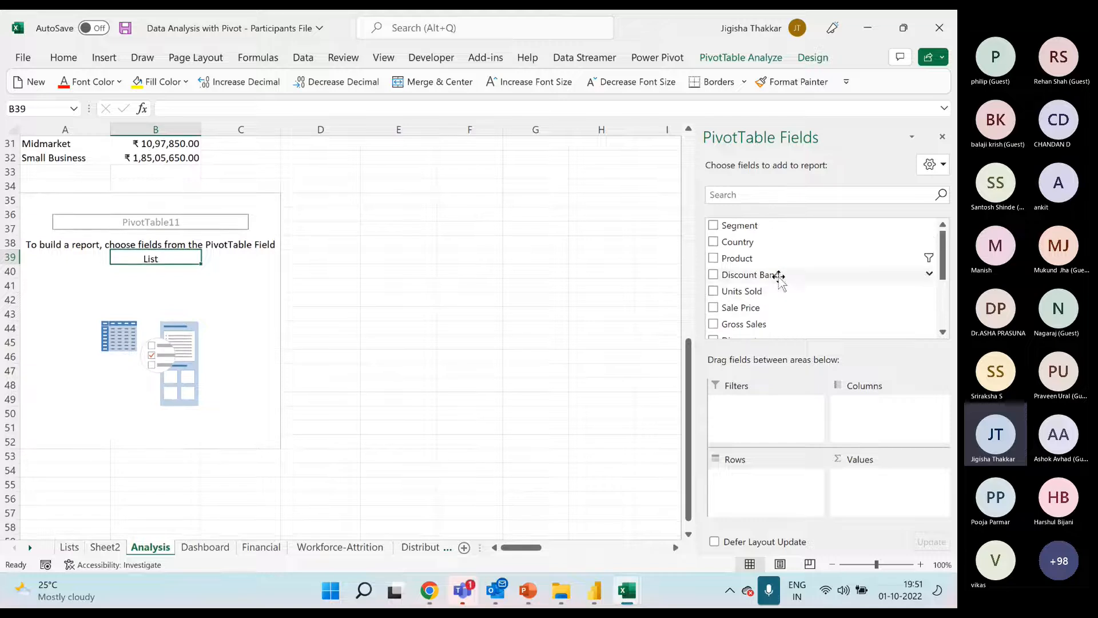
drag(772, 227, 807, 495)
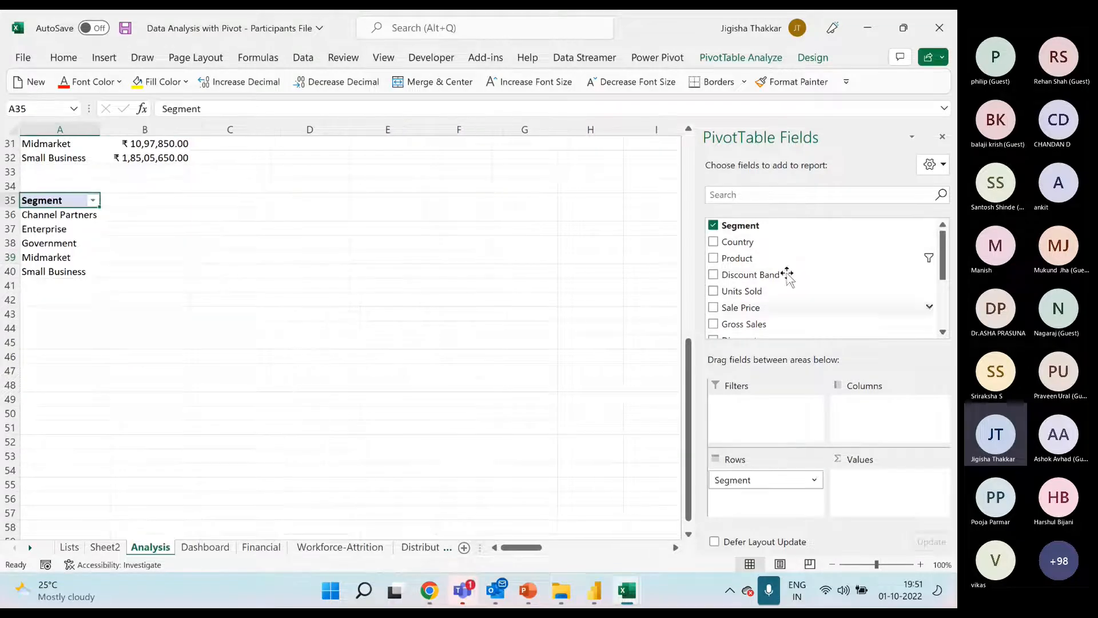
drag(738, 242, 809, 495)
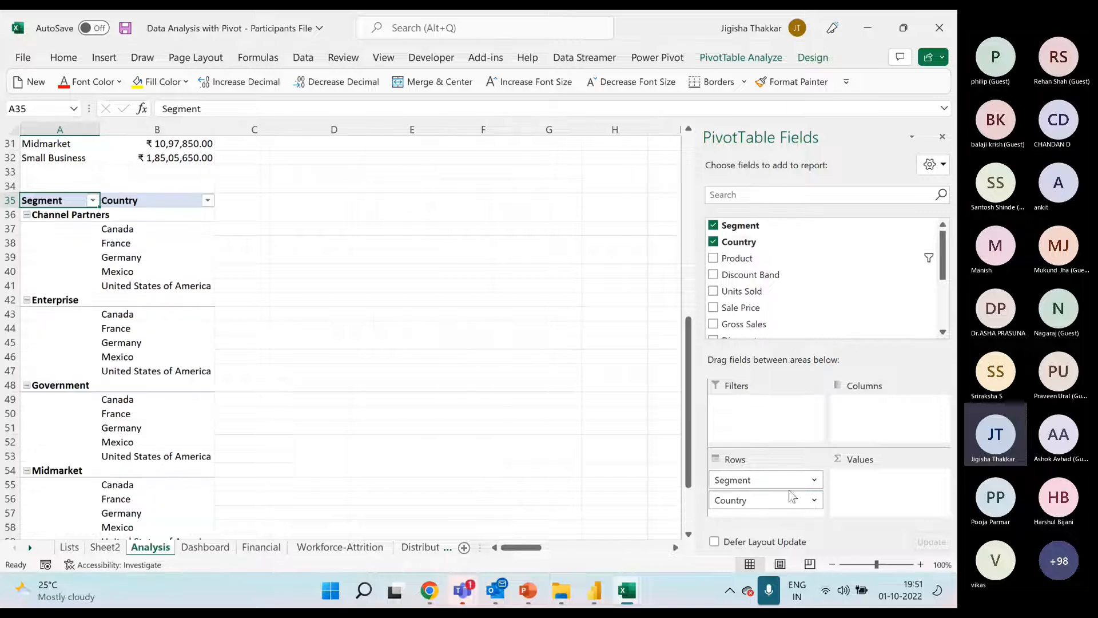
click(131, 243)
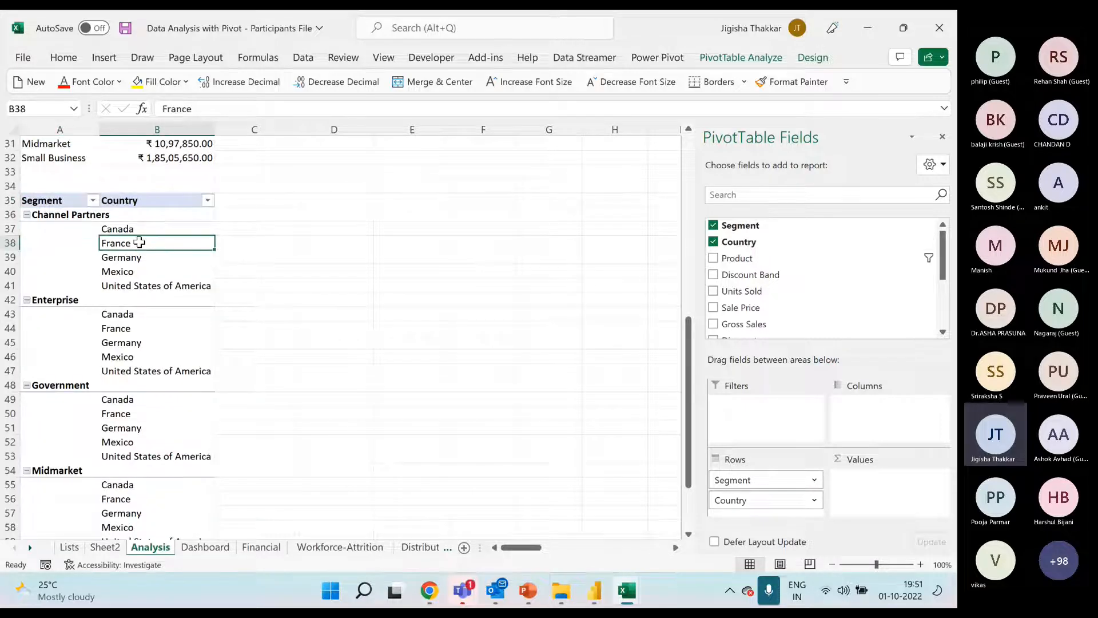
scroll(790, 283, down, 3)
scroll(784, 280, up, 2)
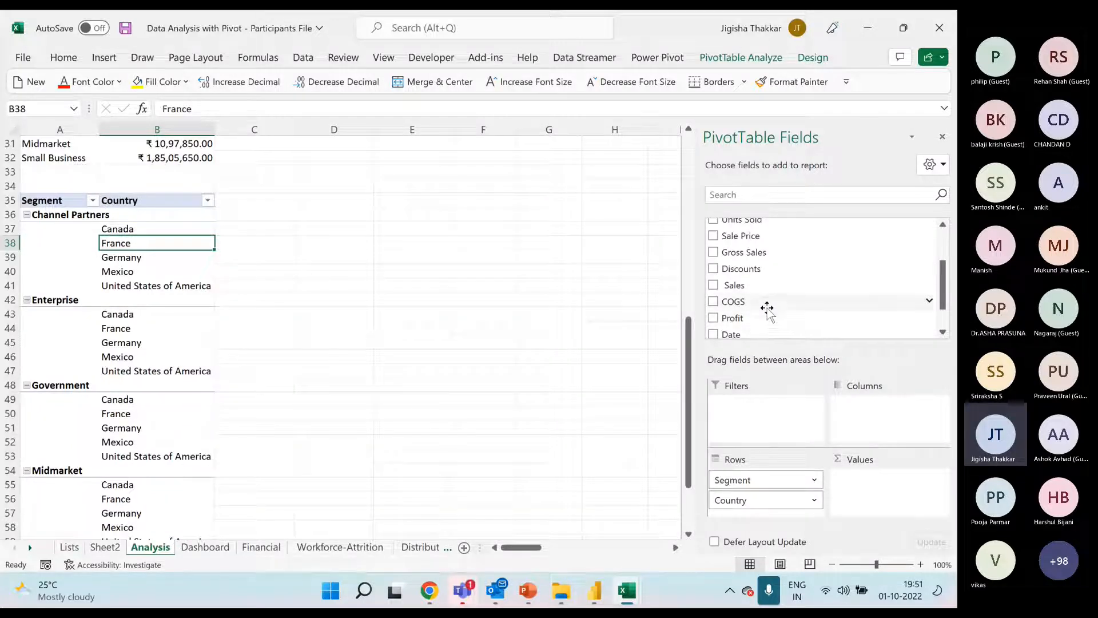
drag(743, 319, 898, 504)
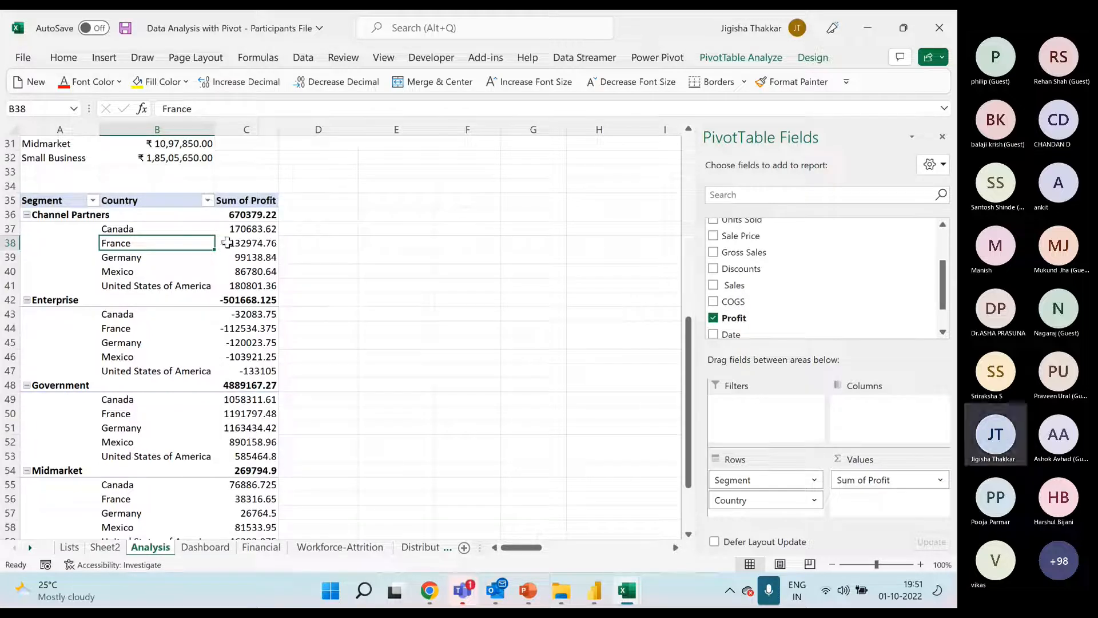
Set the number format of the pivot's Sum of Profit field to Currency
right_click(260, 229)
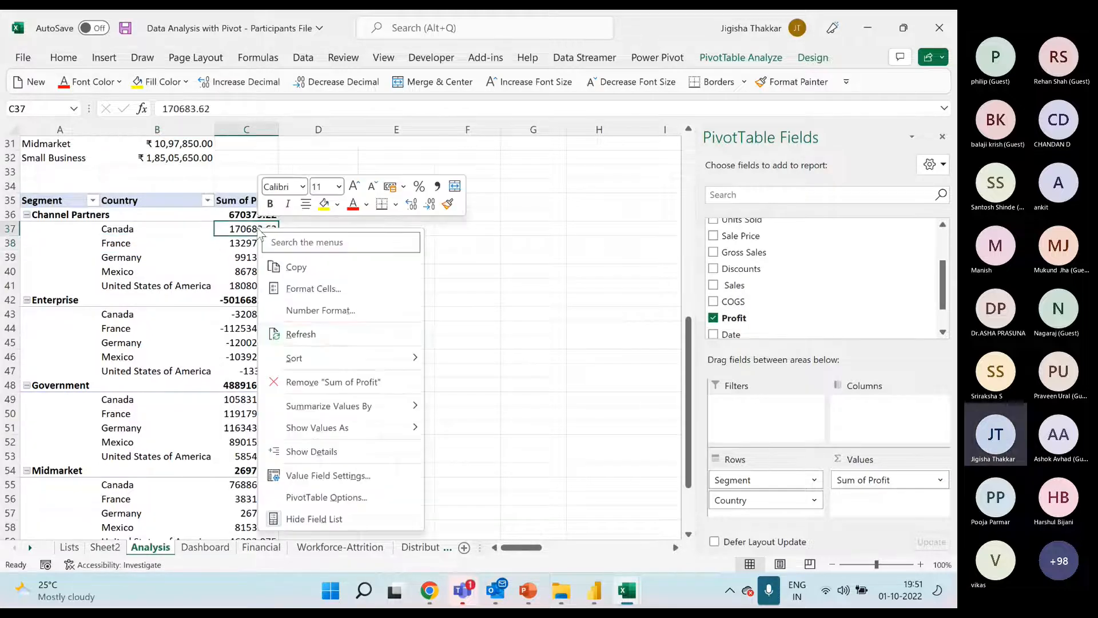
click(387, 483)
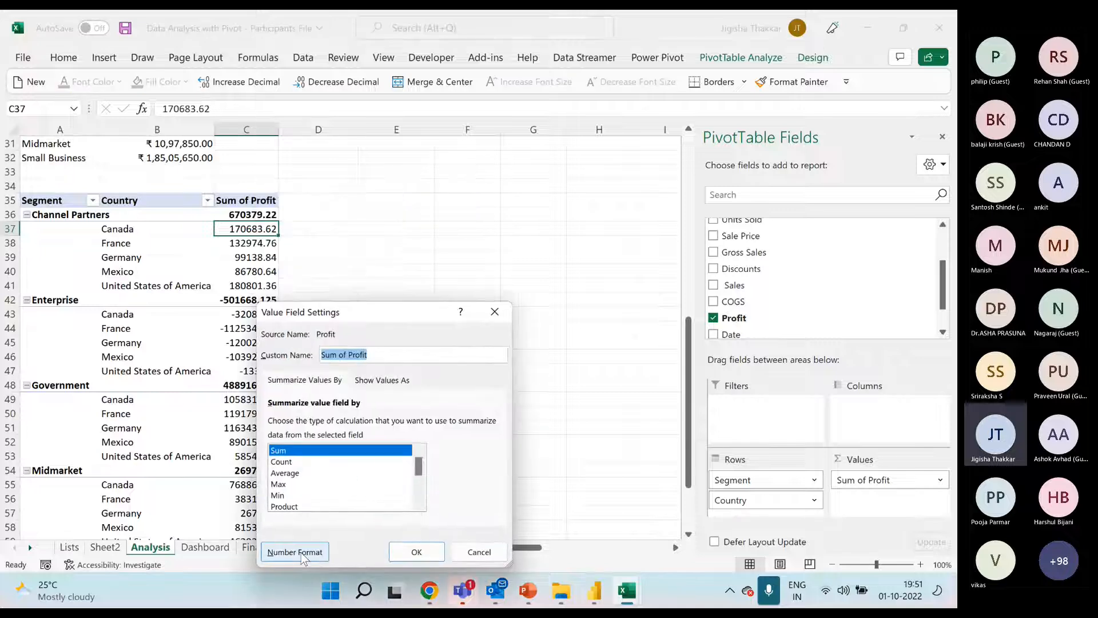
click(315, 552)
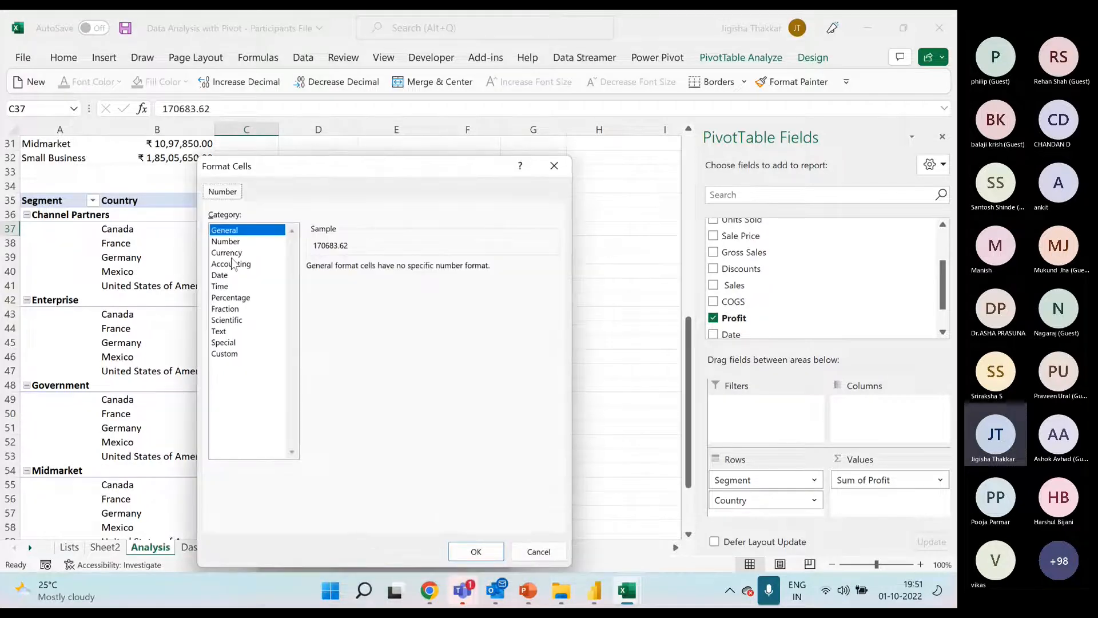
click(230, 253)
click(476, 552)
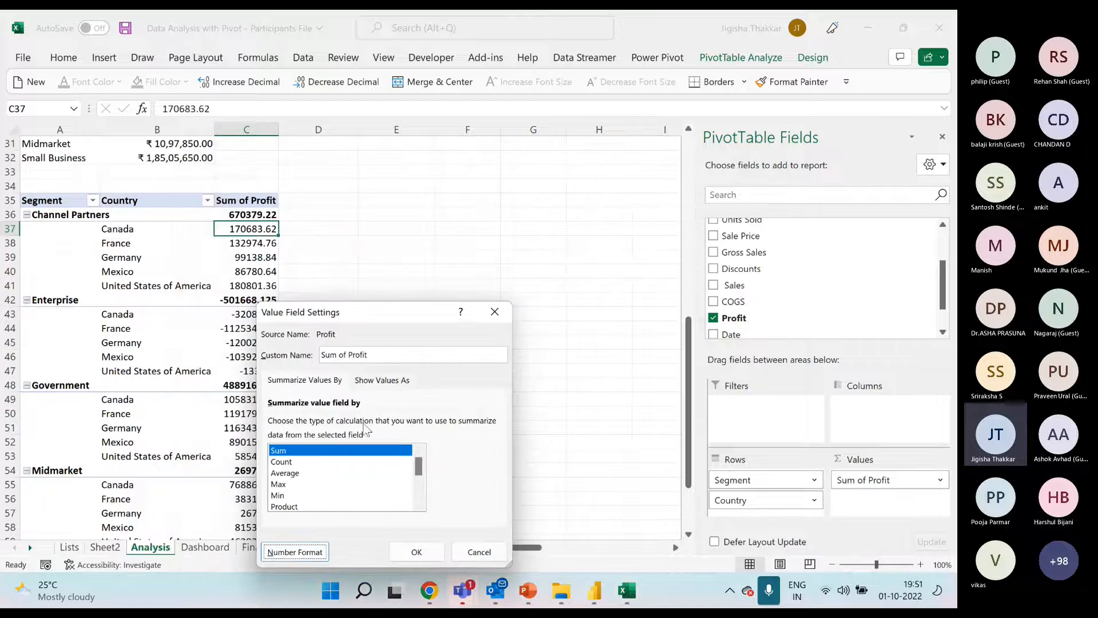
click(416, 552)
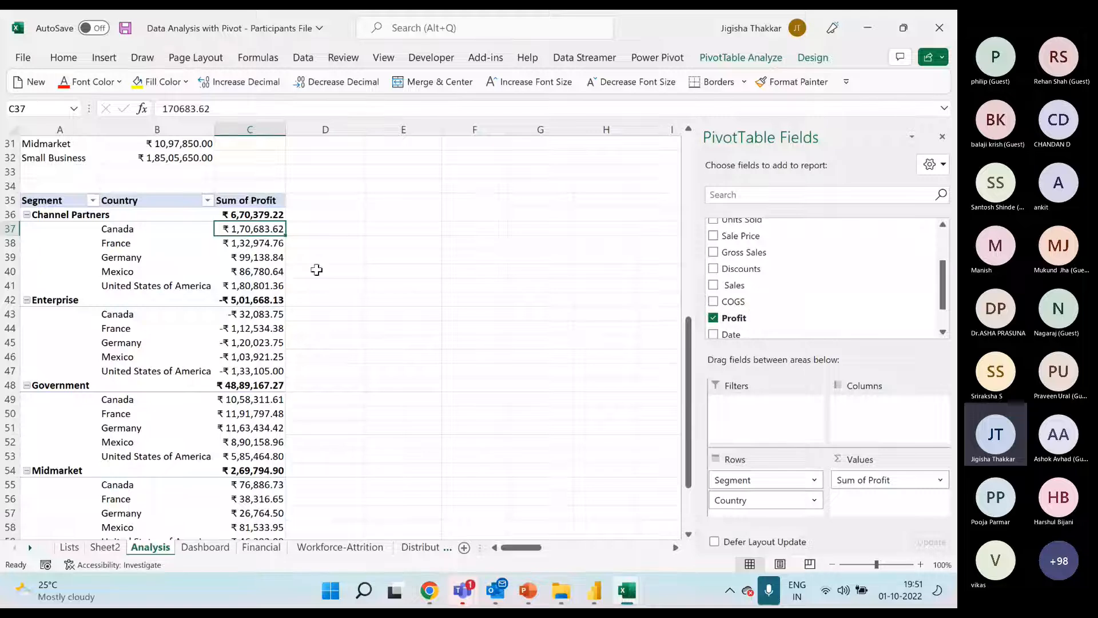
Add the Profit field to the pivot's values three more times
click(255, 258)
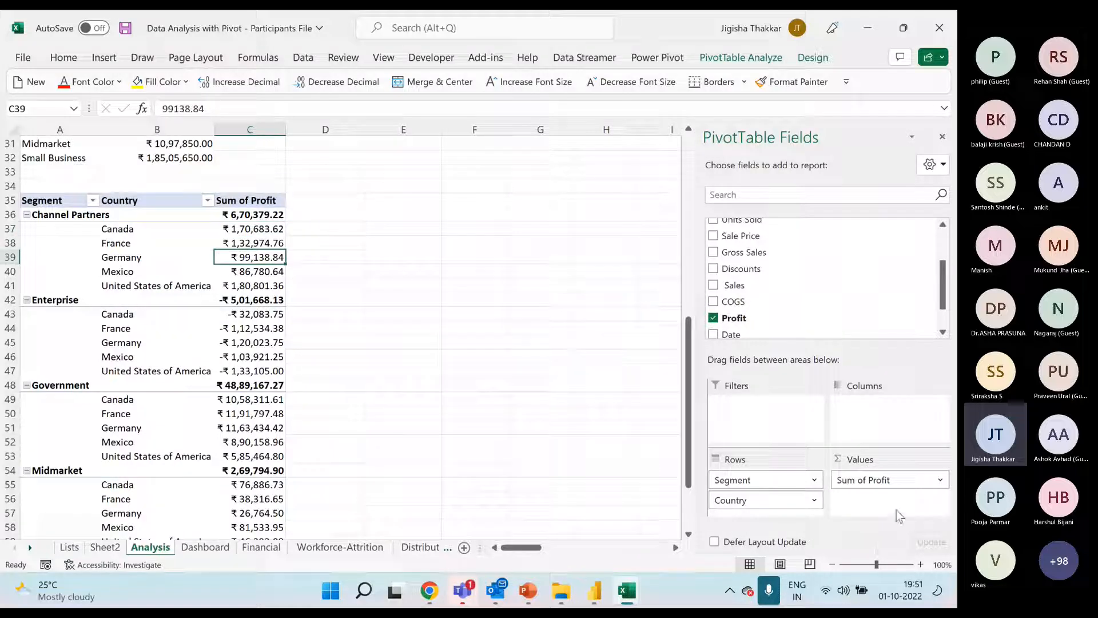
drag(747, 317, 901, 515)
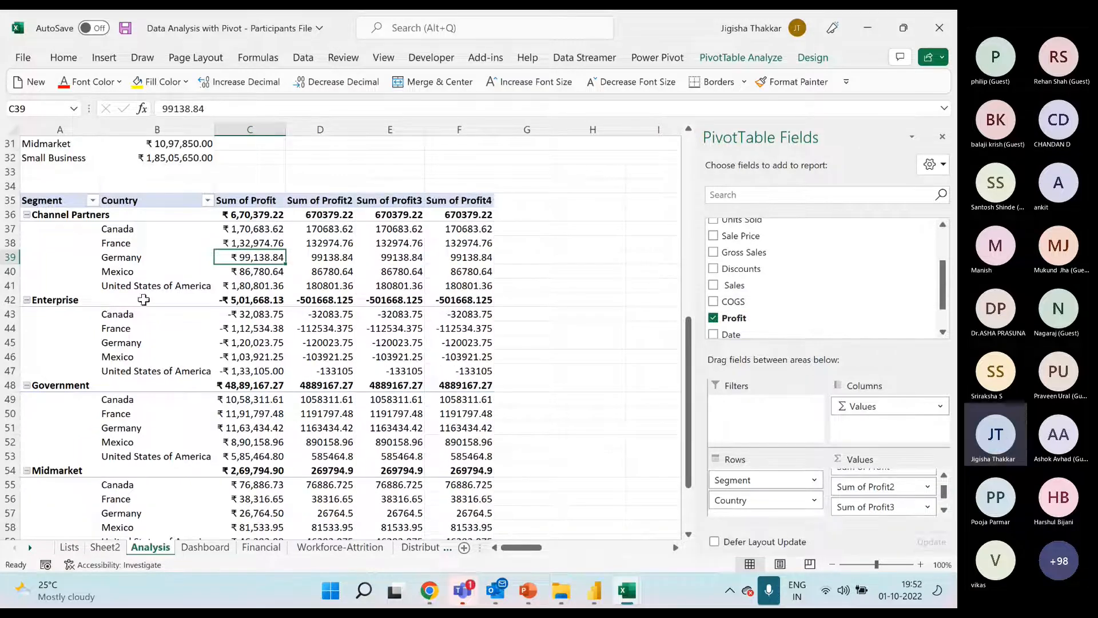
mouse_move(459, 231)
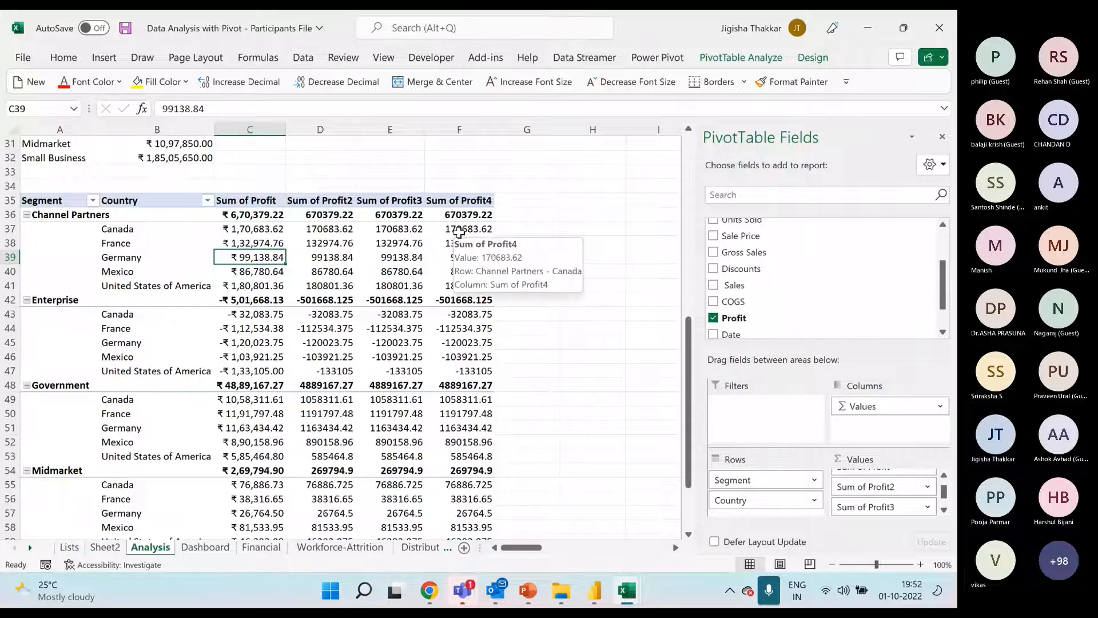
Summarize the second Profit column of the pivot by Average
click(264, 205)
click(341, 214)
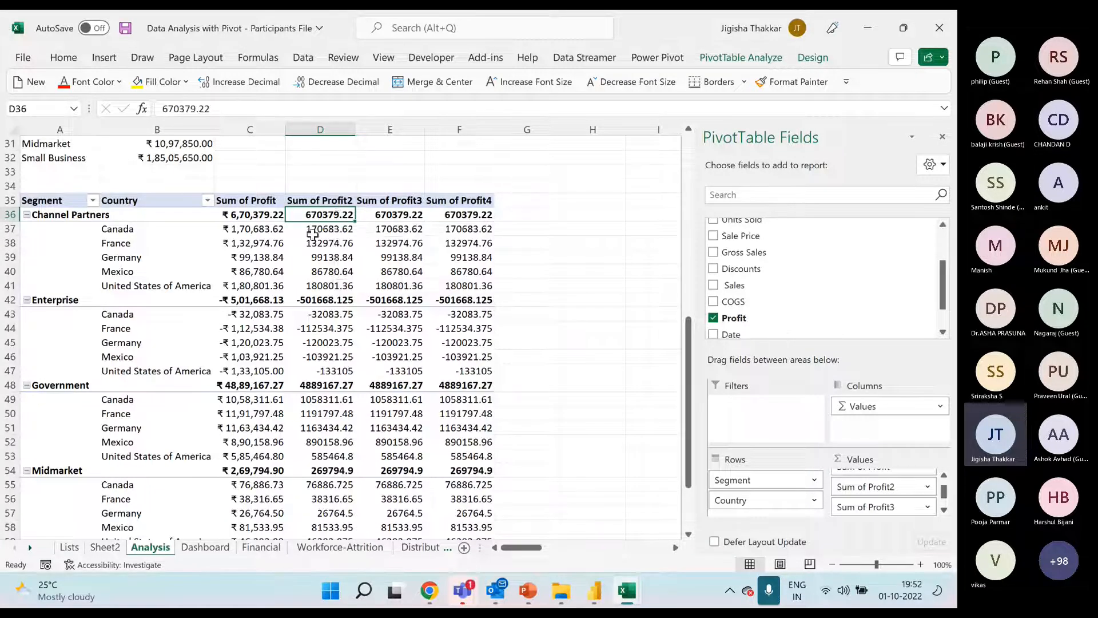
right_click(328, 215)
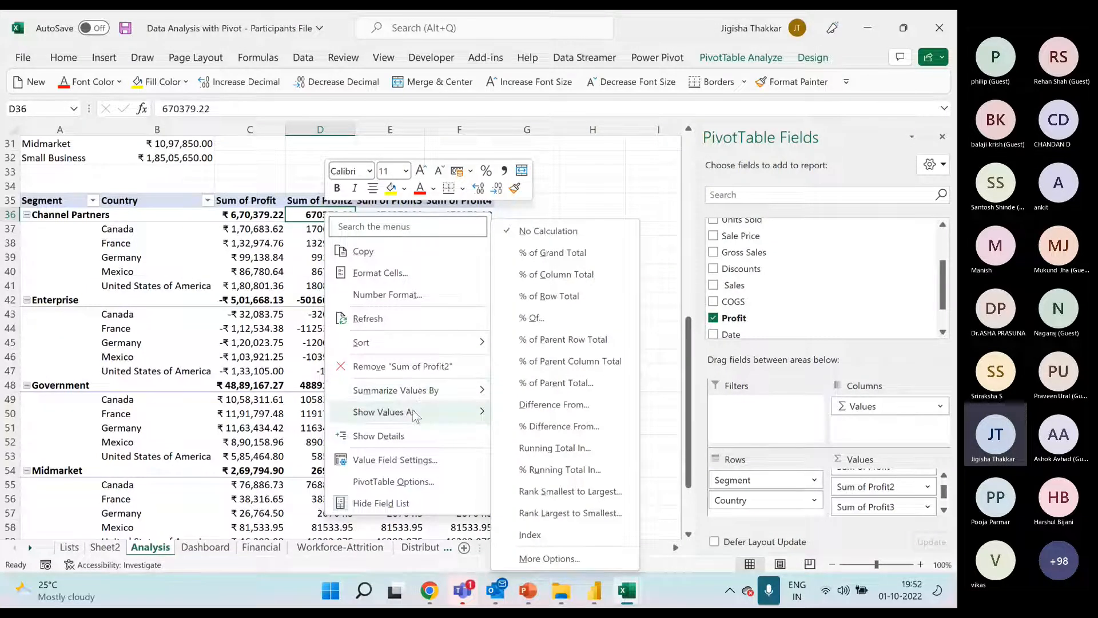
mouse_move(439, 391)
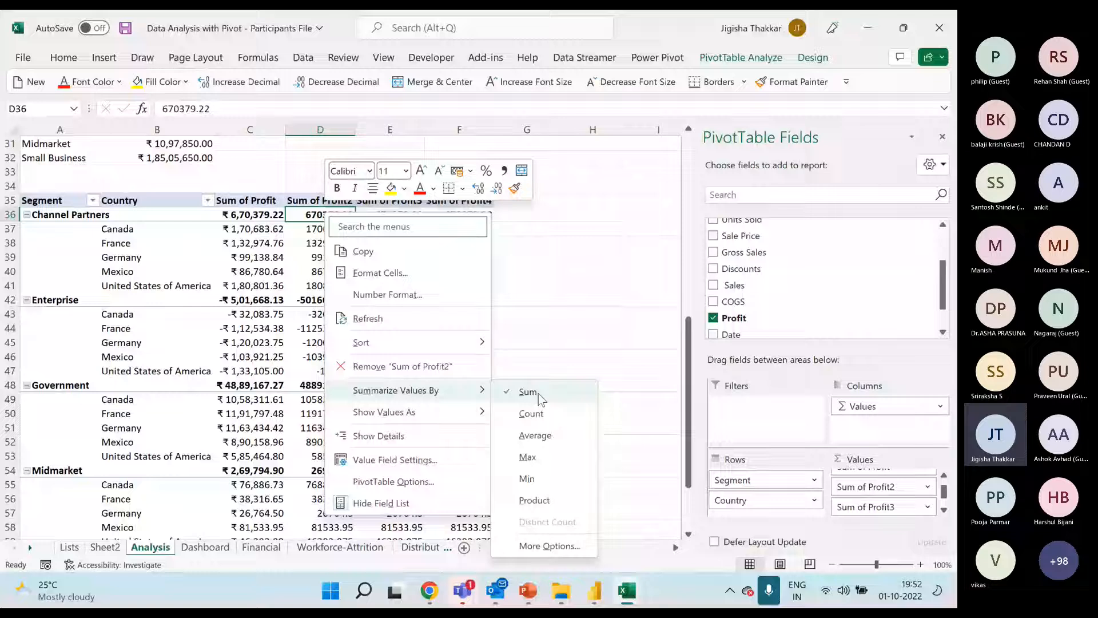
click(543, 436)
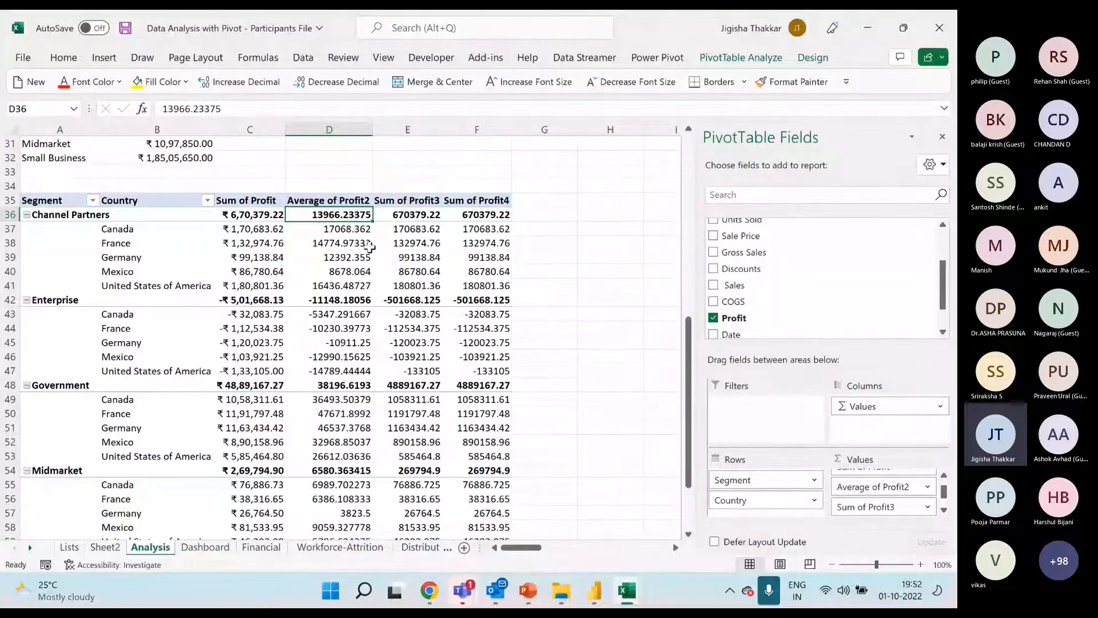
Summarize the third Profit column by Max and the fourth by Min
right_click(422, 243)
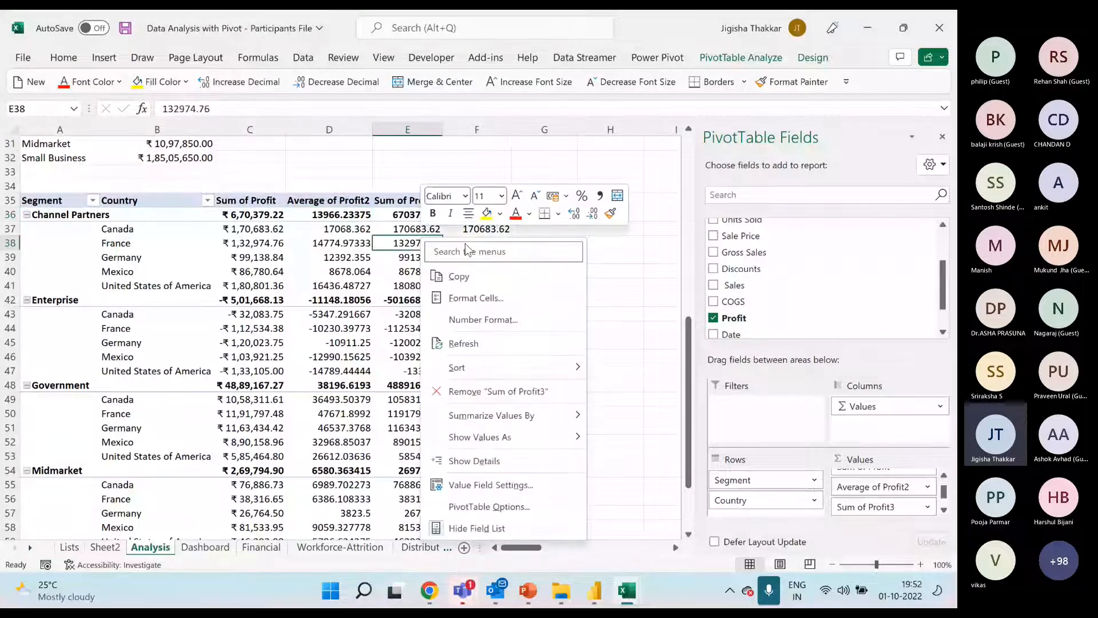
mouse_move(560, 415)
click(654, 469)
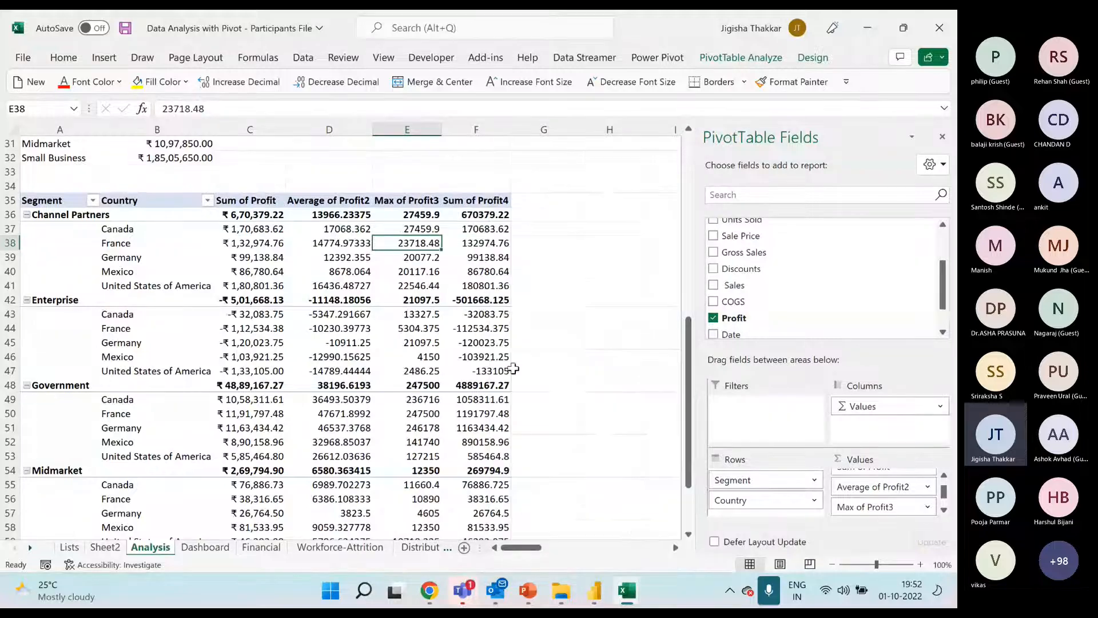
right_click(488, 243)
mouse_move(609, 418)
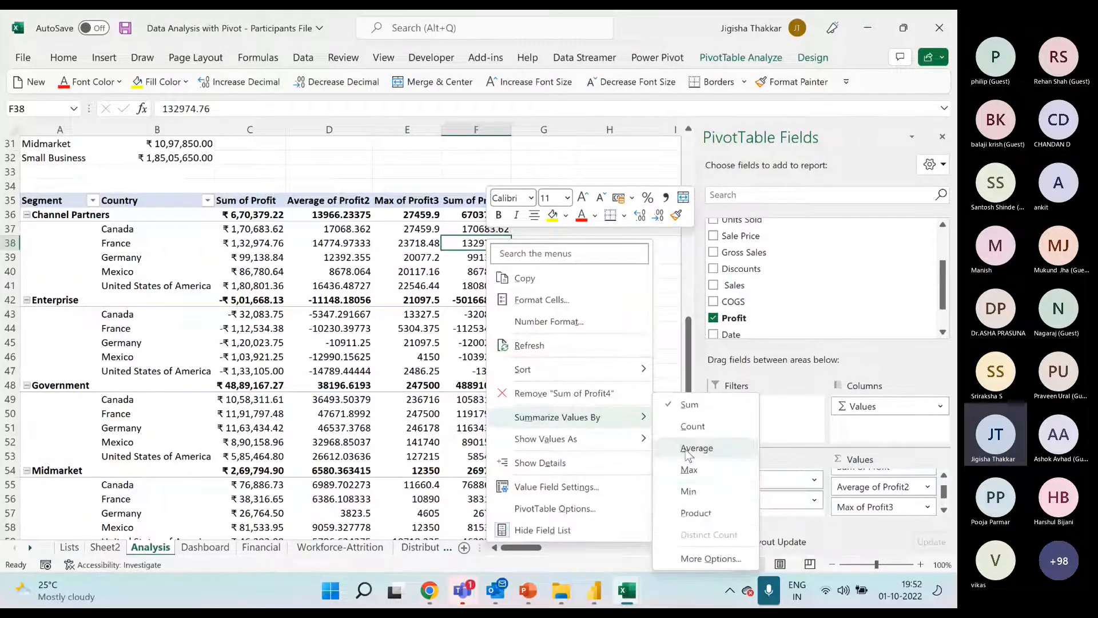
click(677, 485)
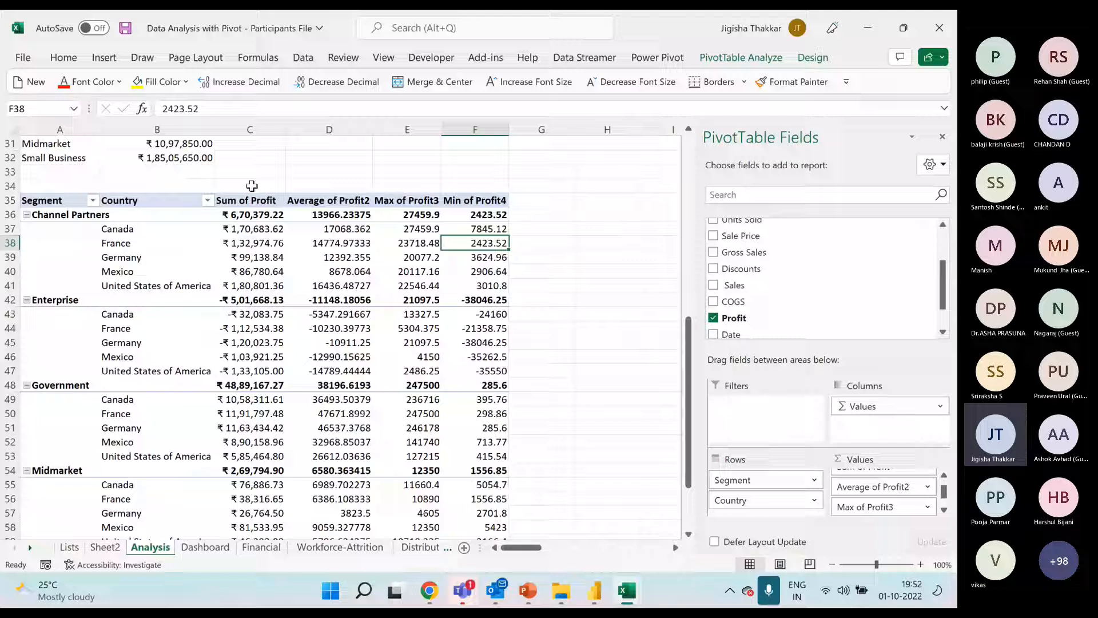
Enter the label "summarize value by" in cell D33 above the profit pivot
click(323, 172)
text(su)
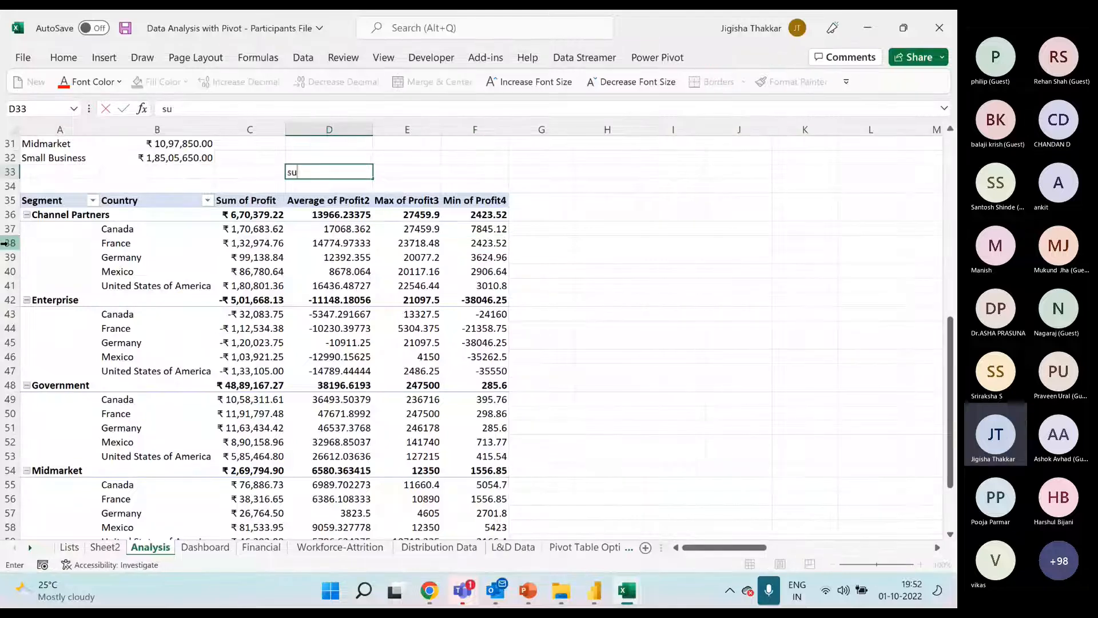
text(mmarizenva)
key(BackSpace)
key(BackSpace)
key(BackSpace)
text(val)
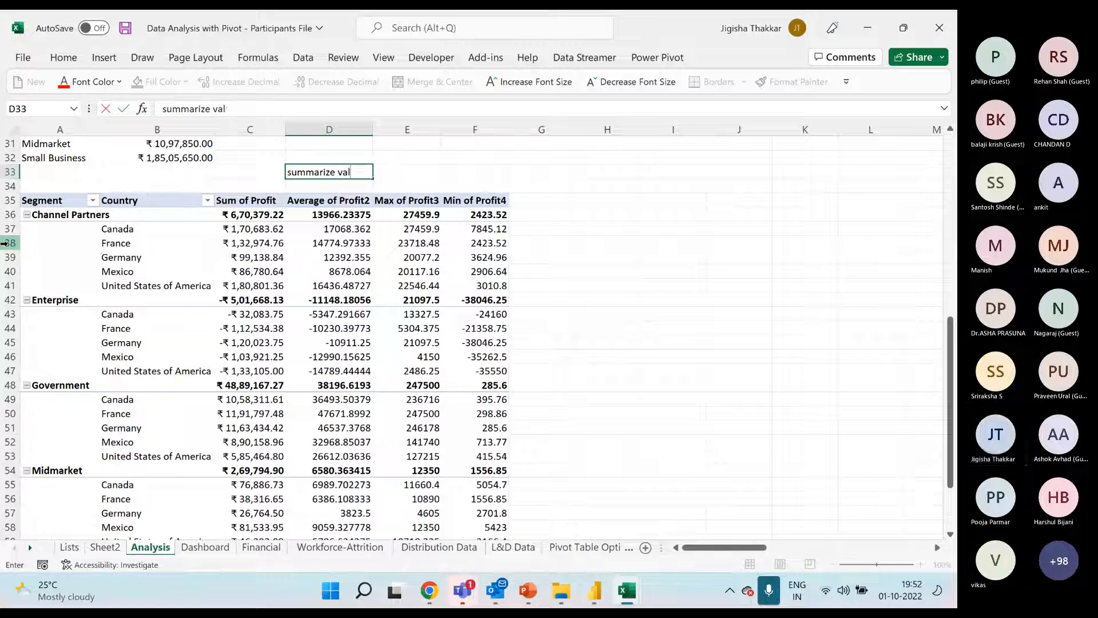
text(ue by)
key(Return)
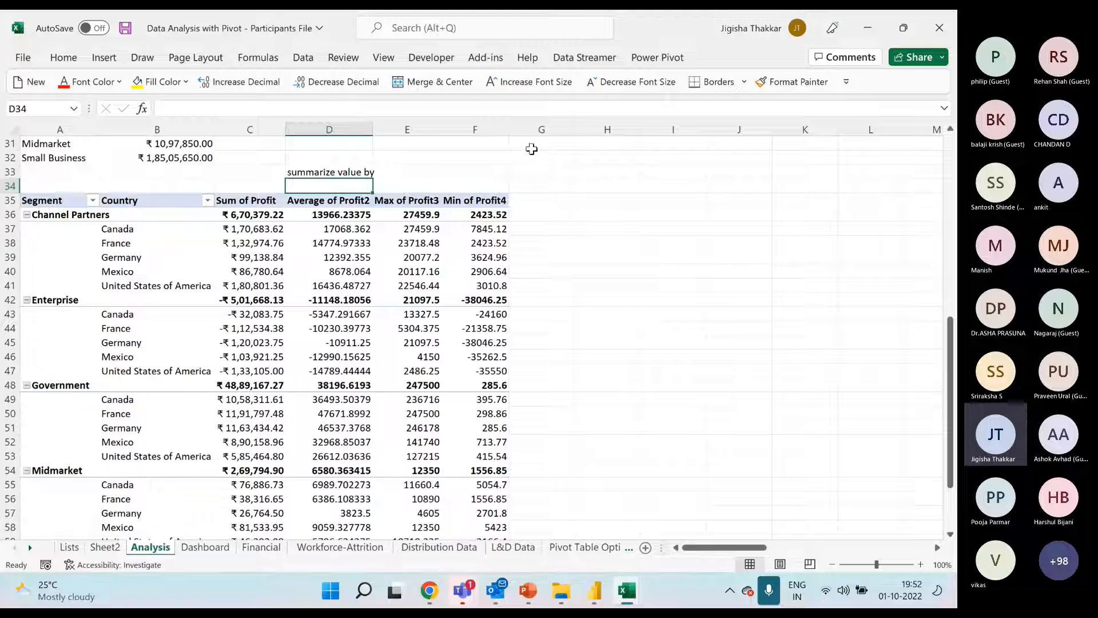
Enter the label "Show value as" in cell G33 above the profit pivot
click(541, 173)
text(S)
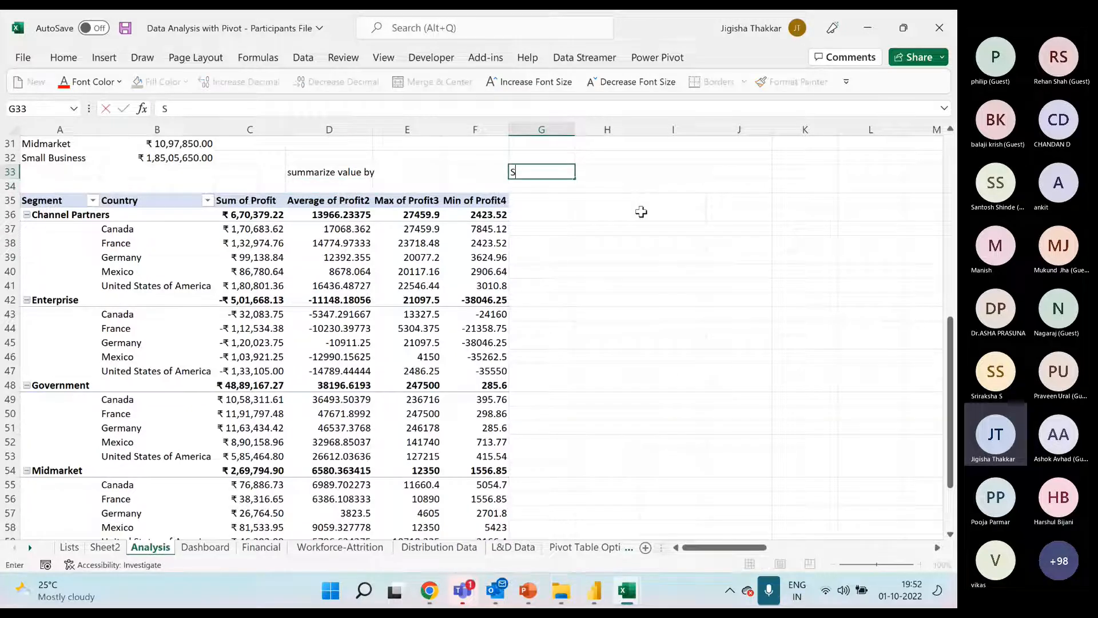
text(how value at)
key(Return)
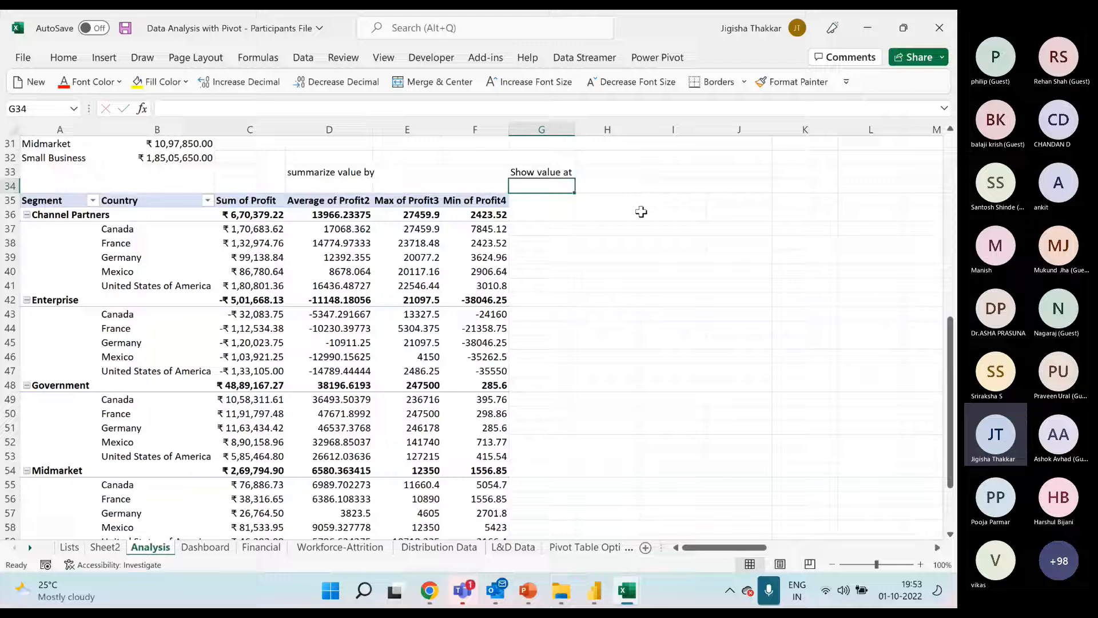
key(Up)
text(Show )
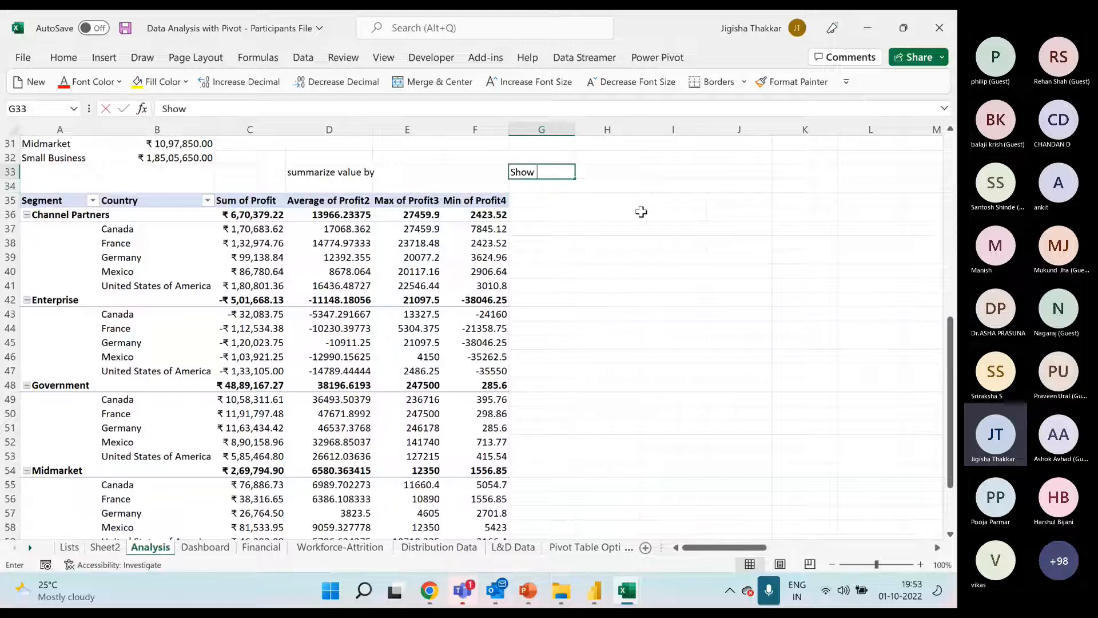
text(value as)
key(Return)
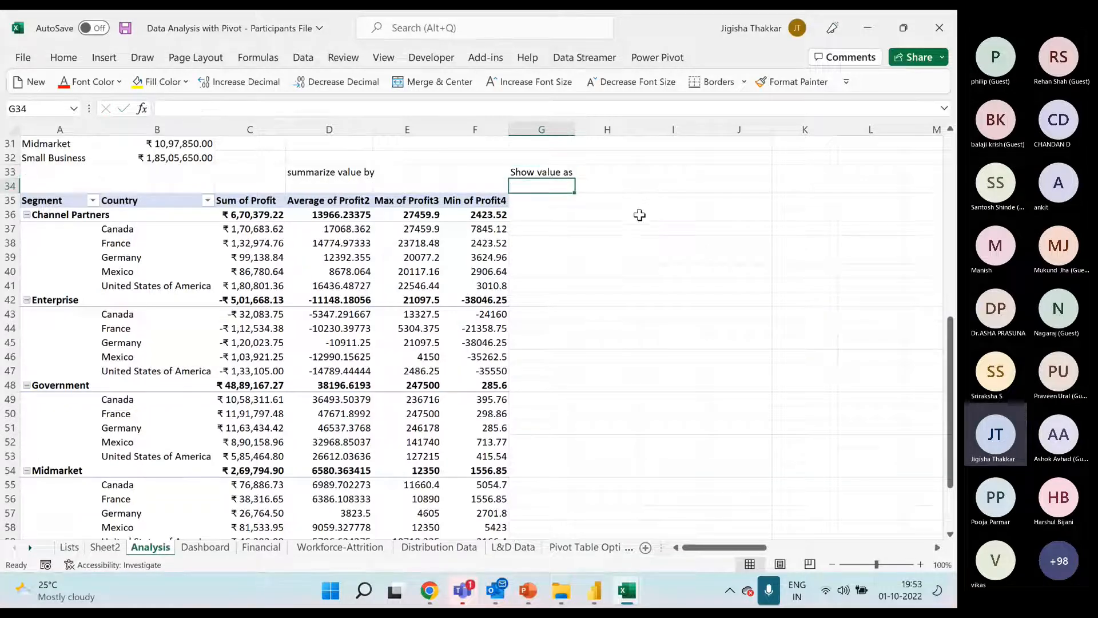
Add the Profit field to the pivot's values once more and fill the first four Profit column headers, C35:F35, with yellow
click(401, 257)
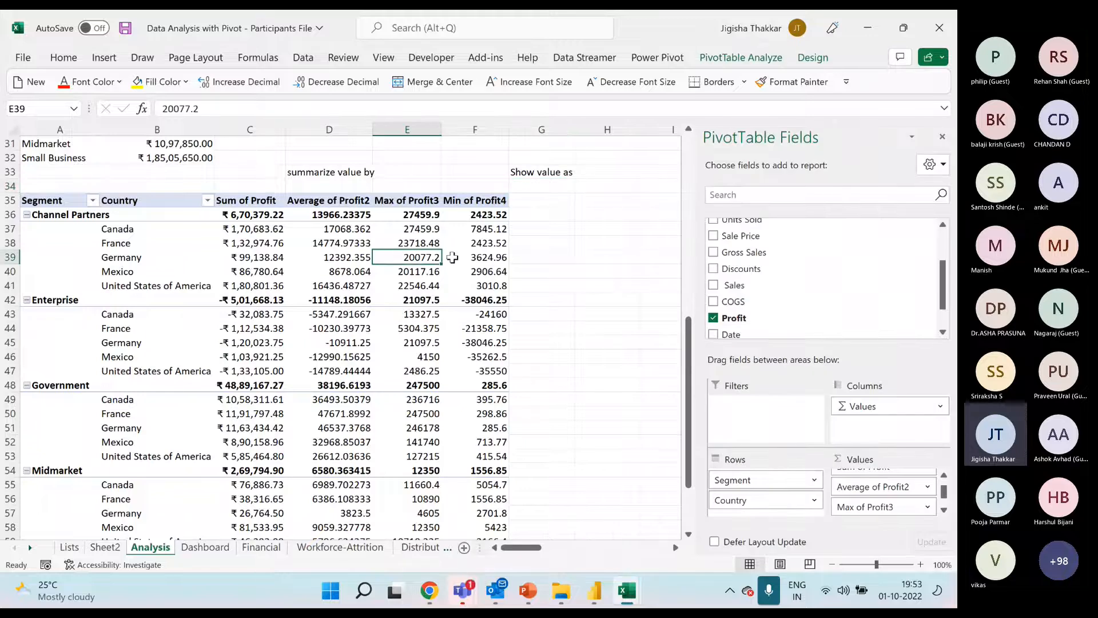
drag(747, 320, 910, 517)
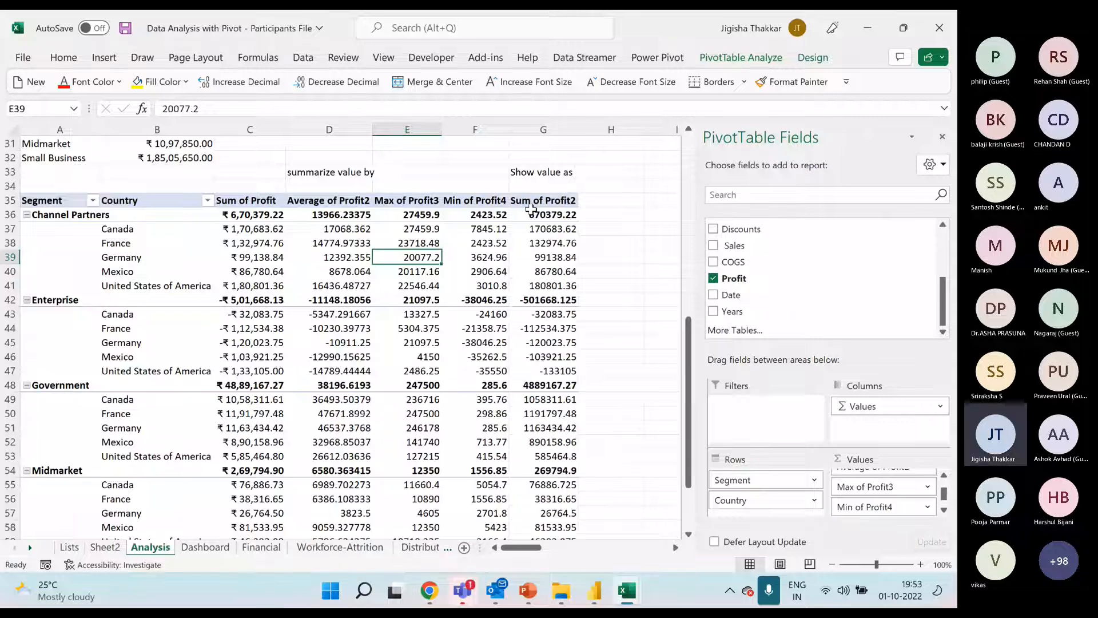
click(531, 205)
drag(475, 199, 275, 199)
click(175, 89)
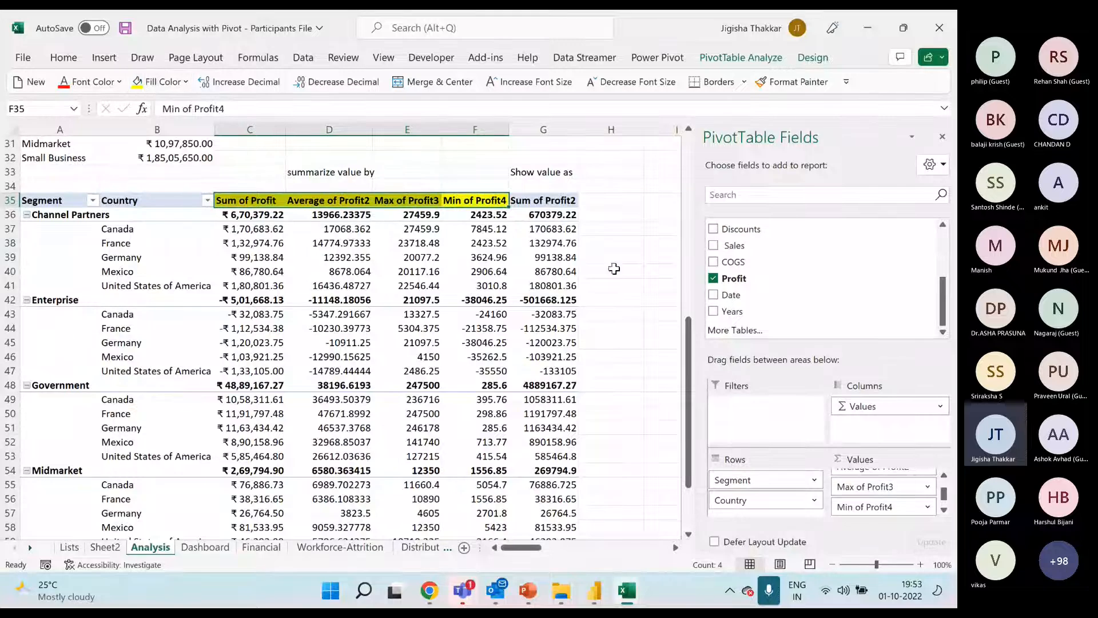
Bring up the Show Values As calculation choices for the pivot's fifth Profit column
click(546, 203)
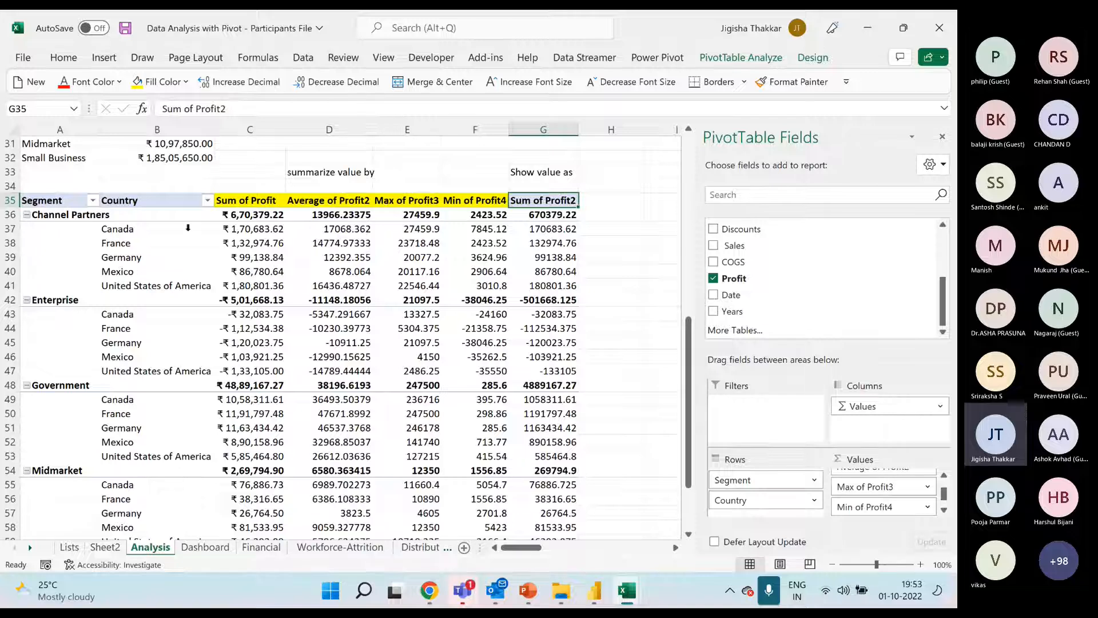
click(71, 216)
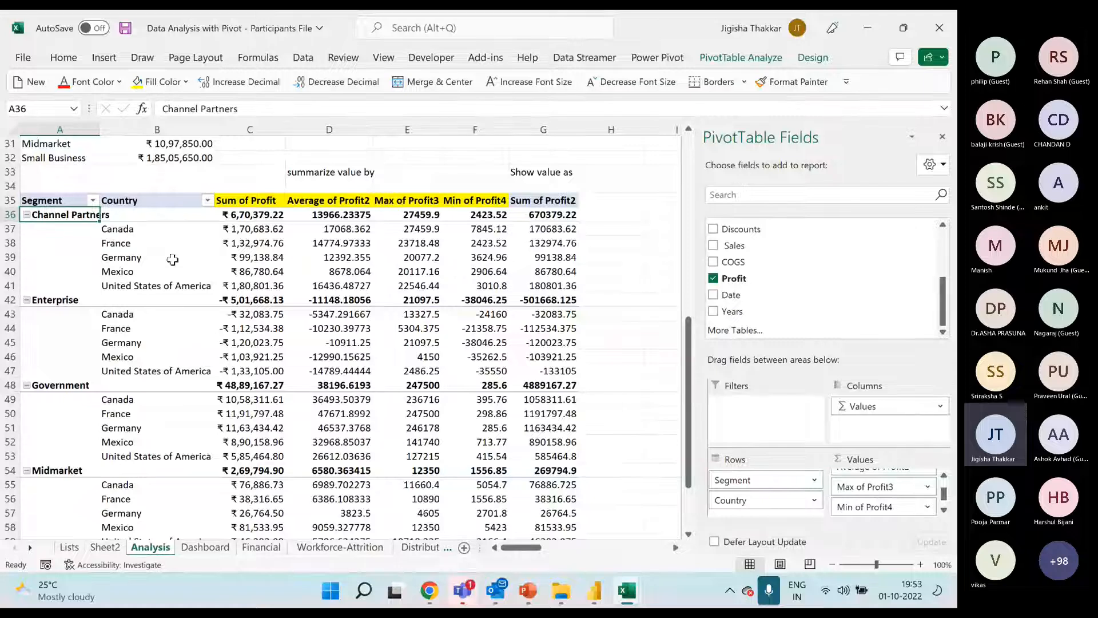
right_click(558, 230)
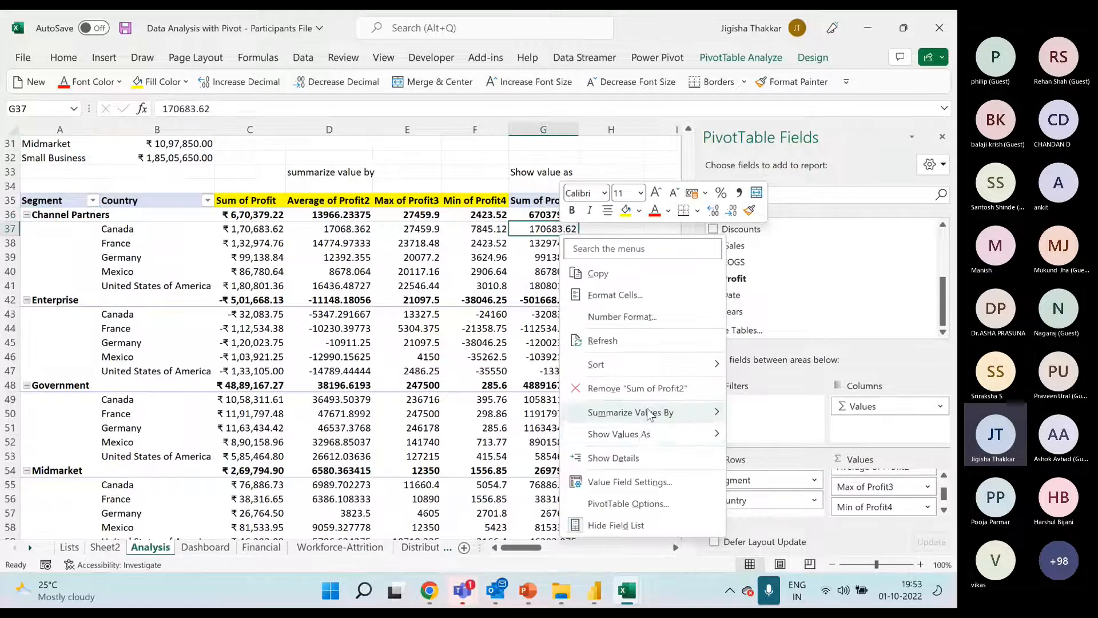
click(658, 434)
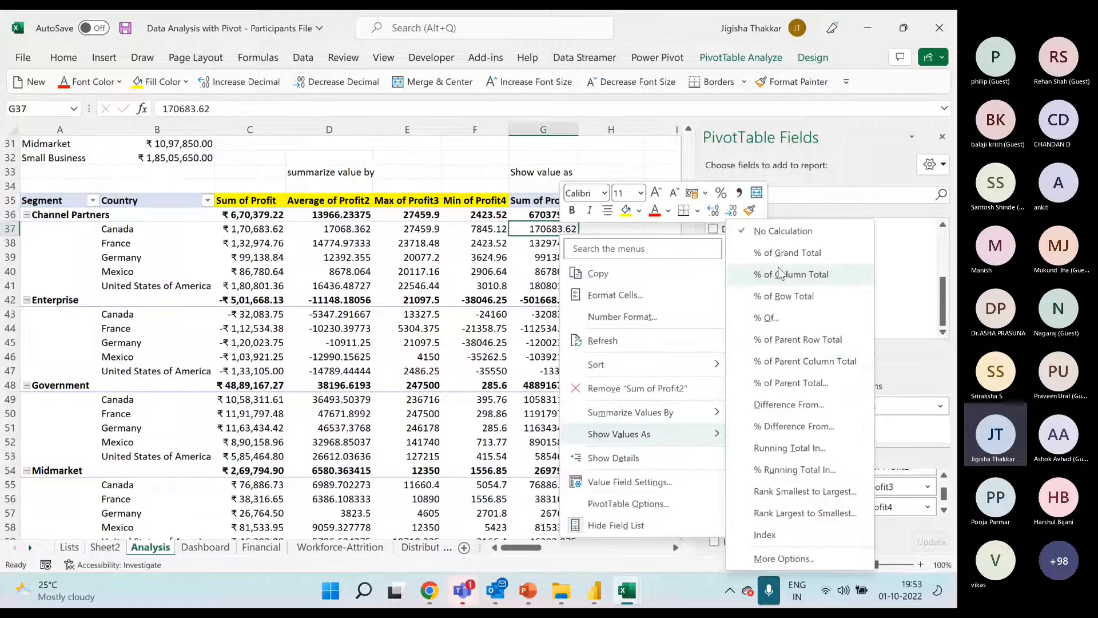
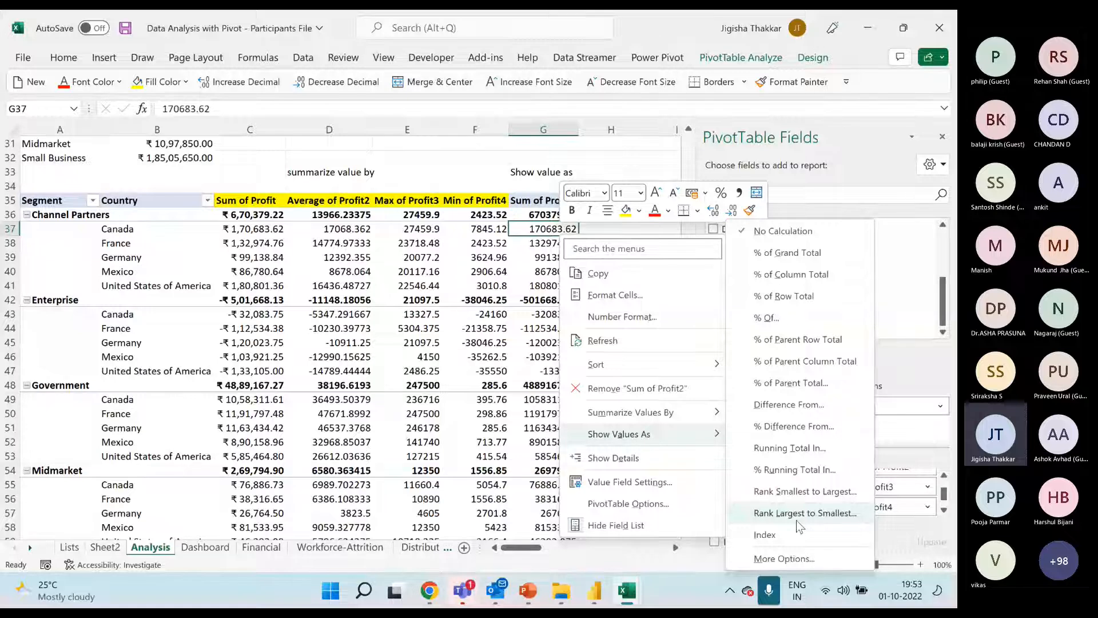
Show the Sum of Profit2 column as % of Grand Total and add the Profit field to the pivot values once more
click(789, 253)
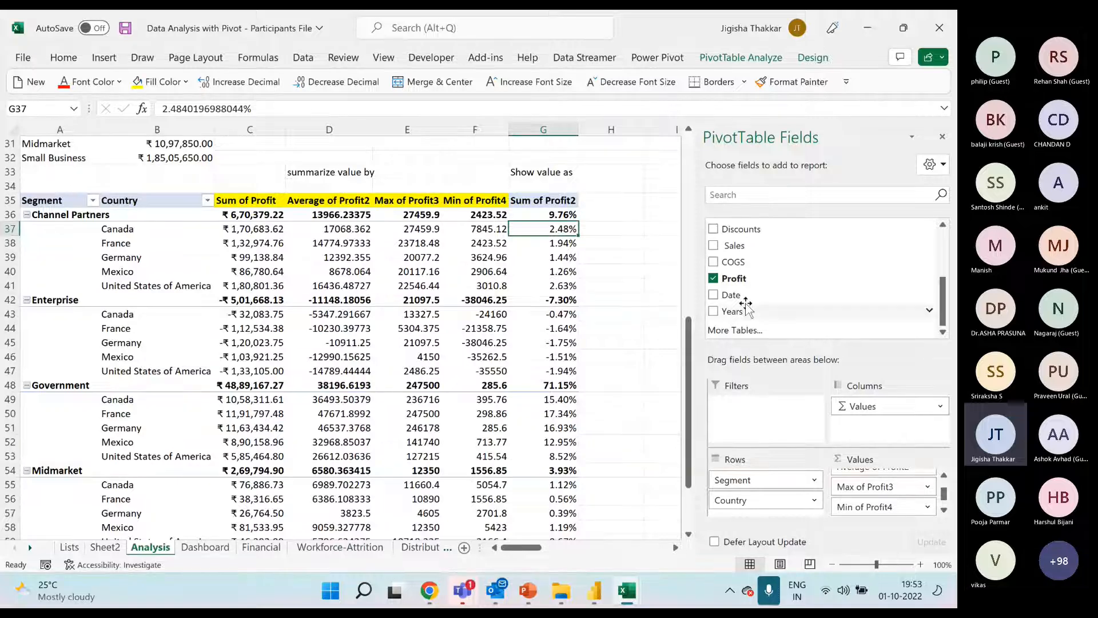
drag(738, 278, 908, 511)
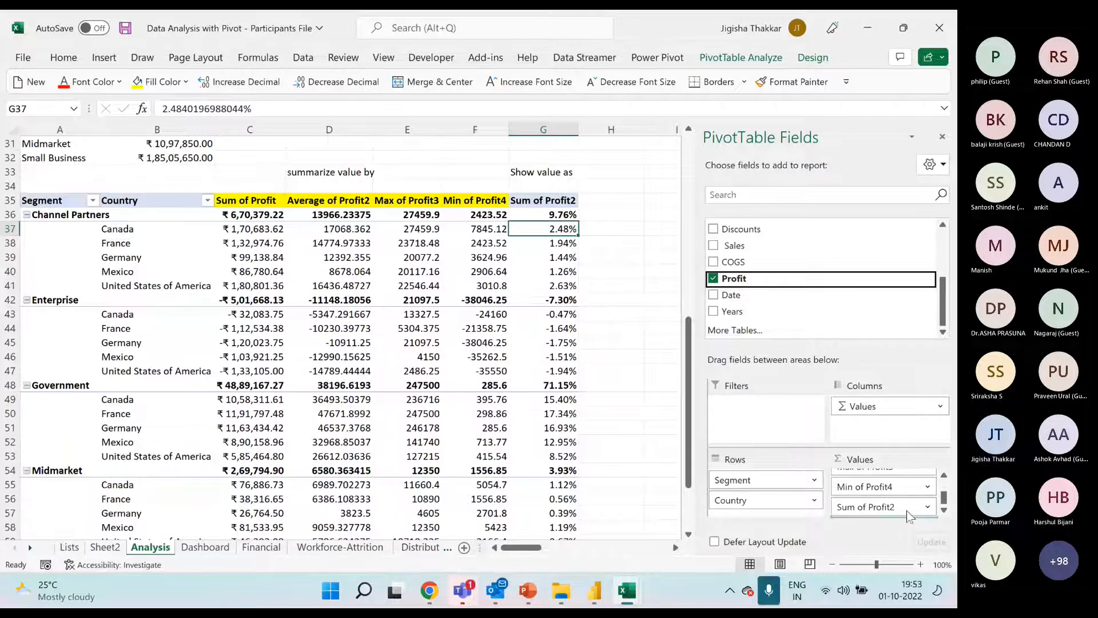
Try showing the newly added profit column of the Segment and Country pivot table as % of Row Total
right_click(620, 243)
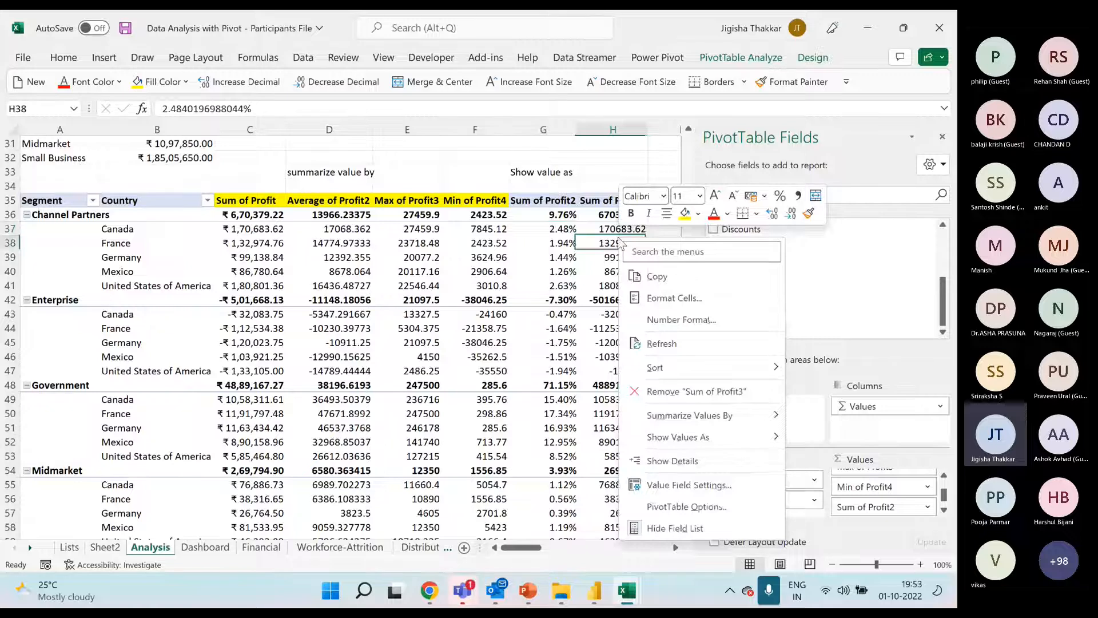
mouse_move(677, 436)
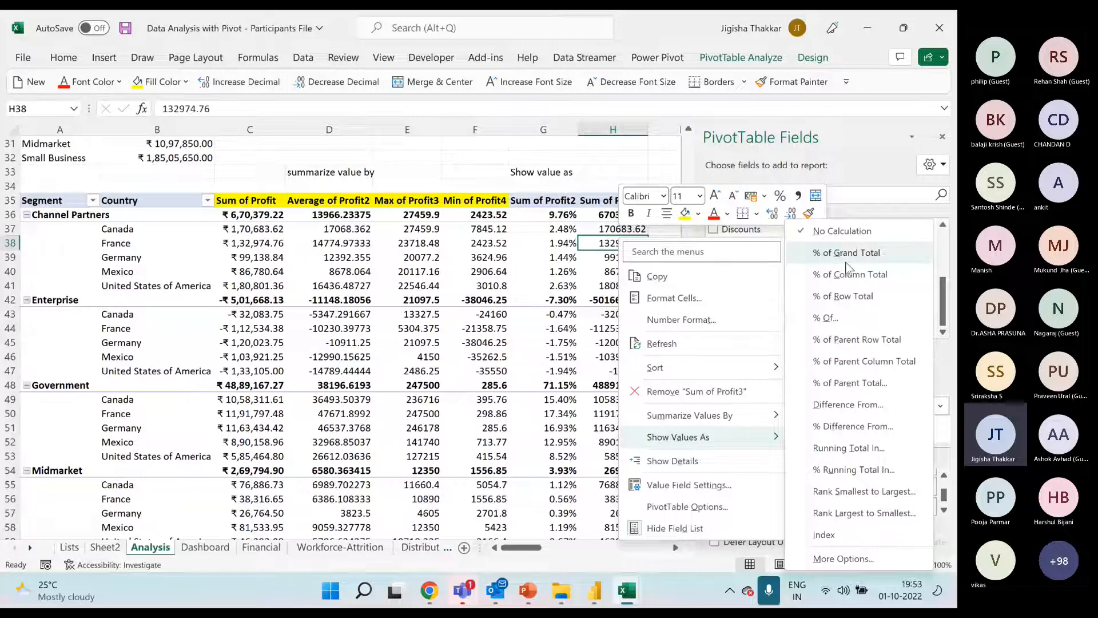
click(846, 296)
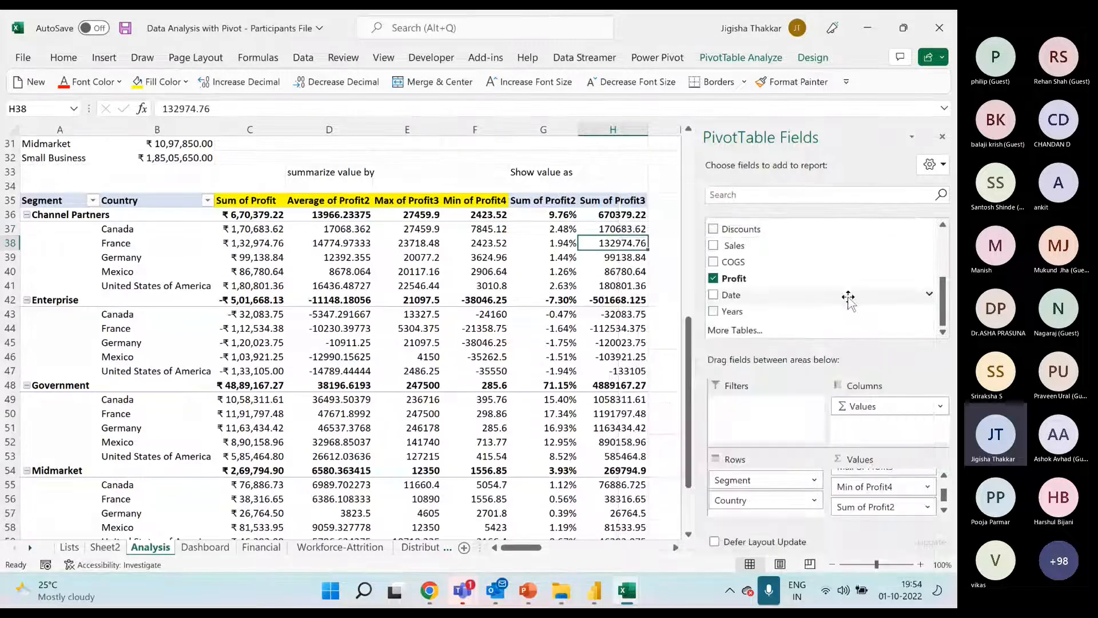
Show the Sum of Profit3 column as % of Parent Row Total and check the Channel Partners percentages against its countries
right_click(623, 243)
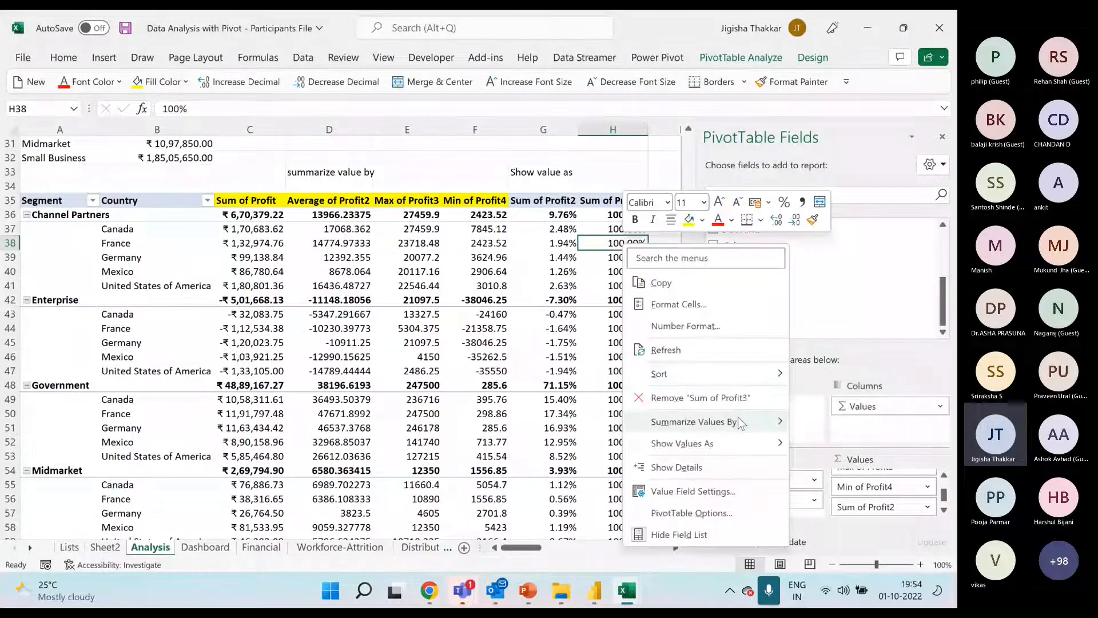
mouse_move(739, 444)
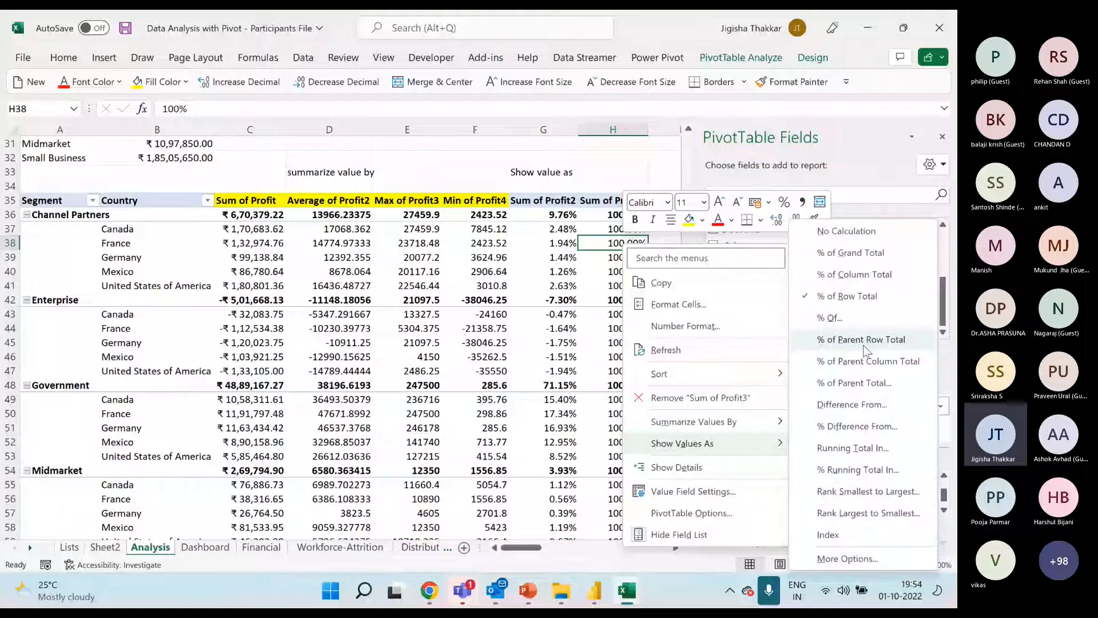
click(864, 343)
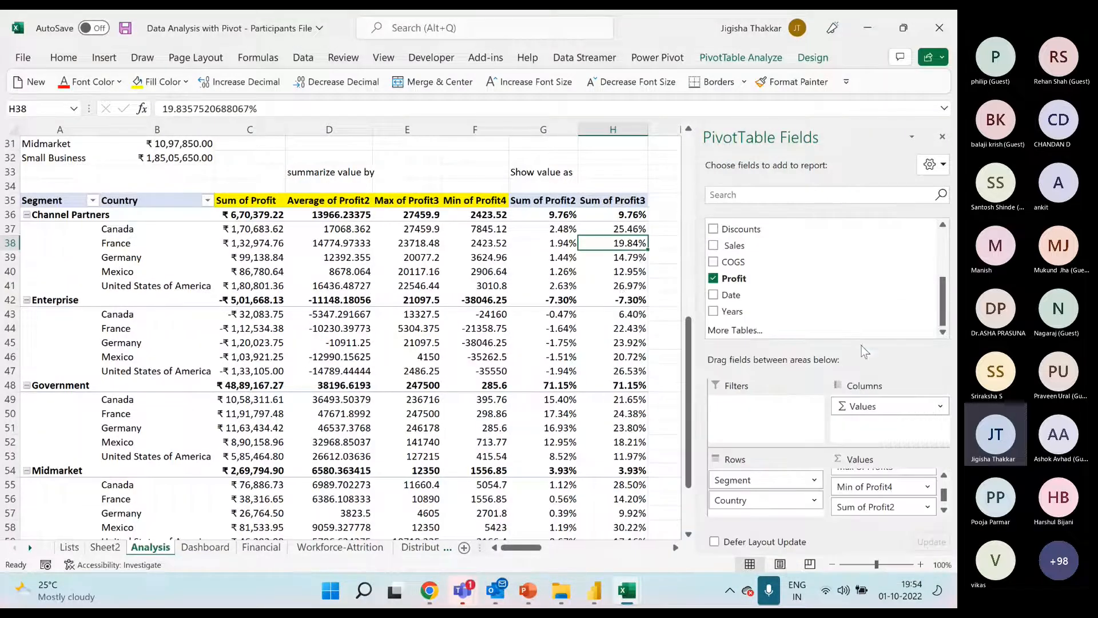
click(630, 212)
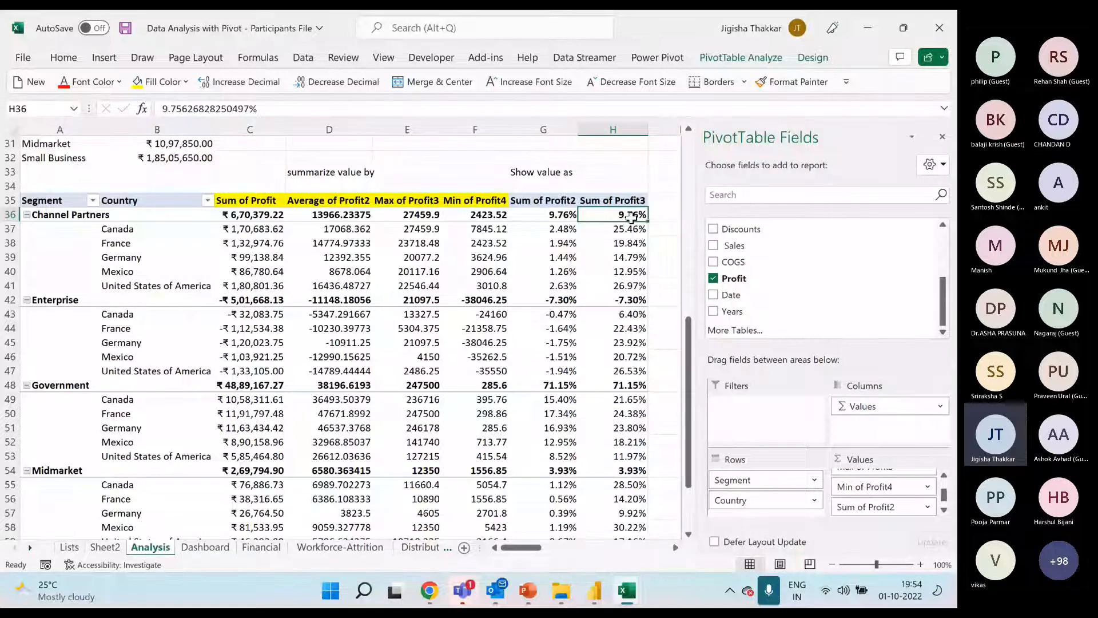
click(91, 218)
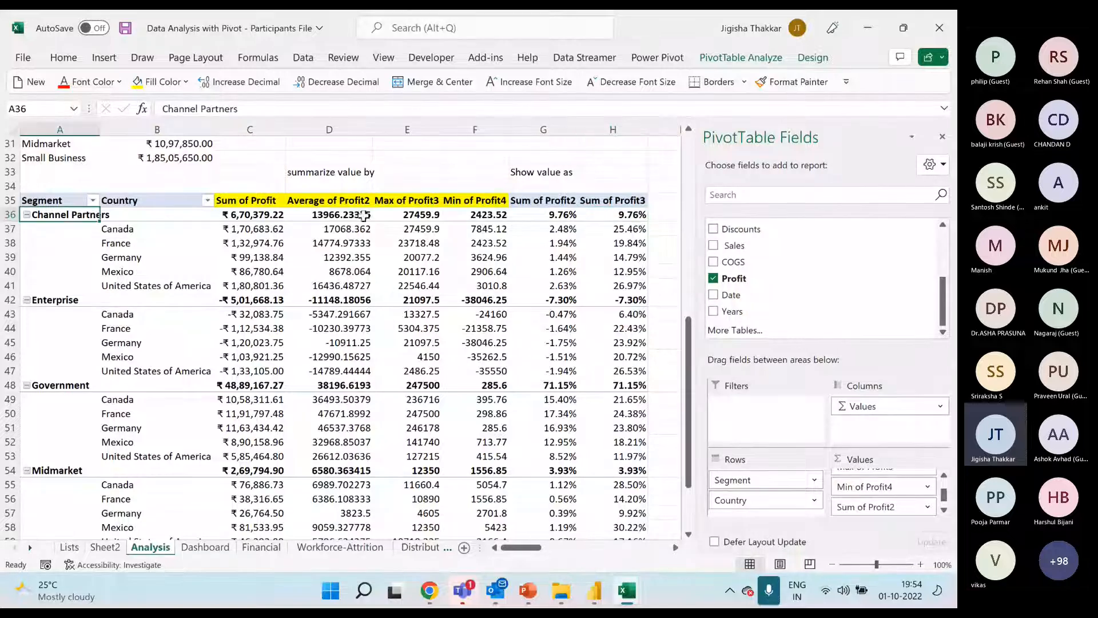
click(635, 215)
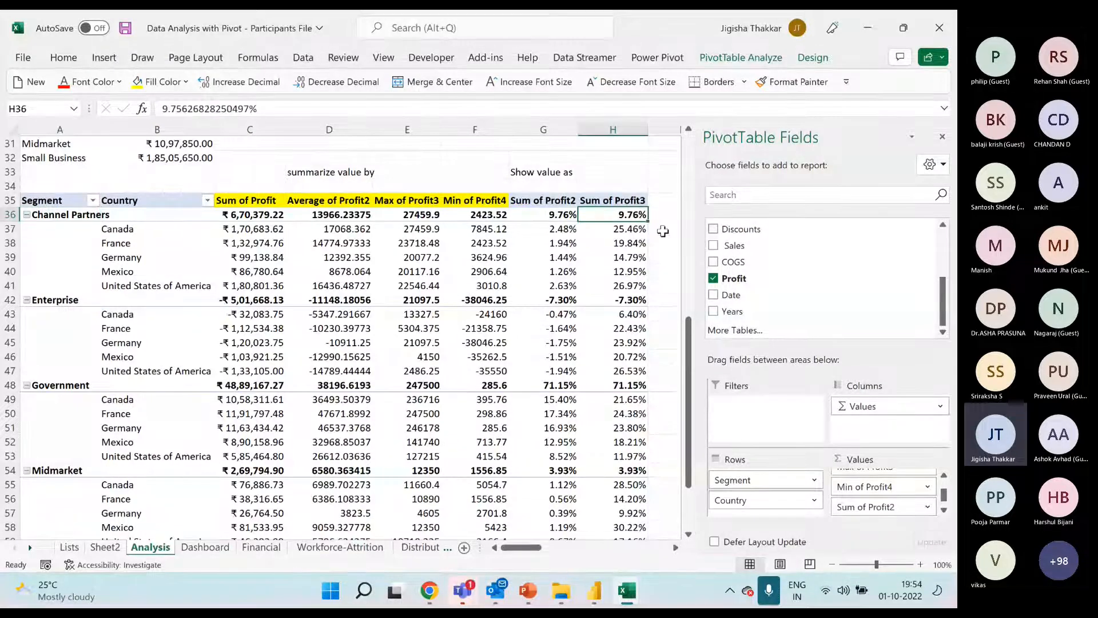
drag(629, 228, 722, 291)
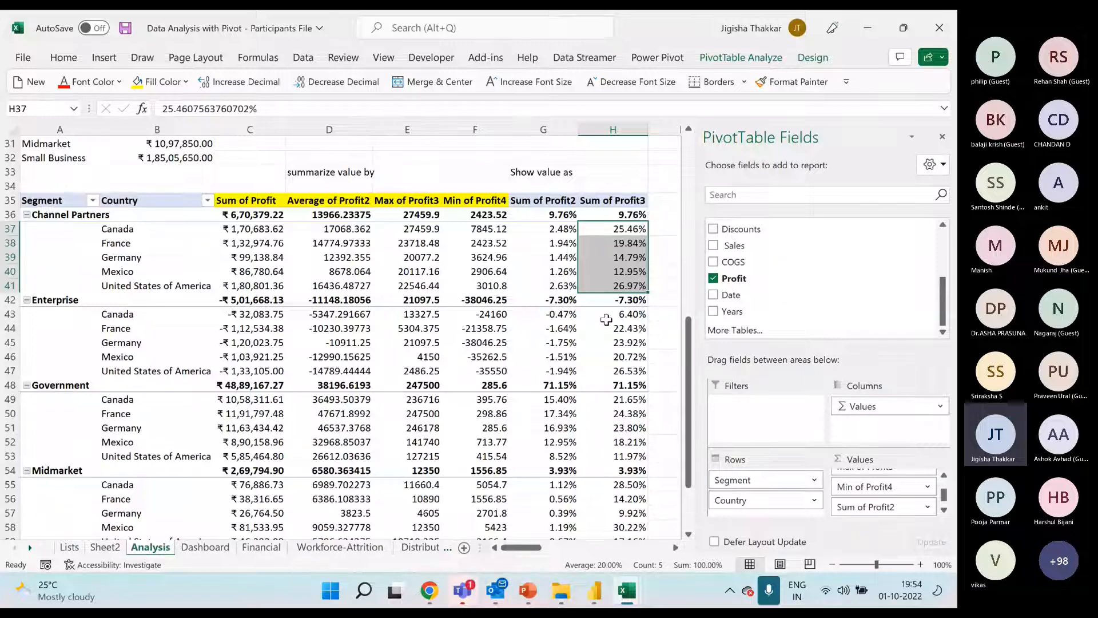
Enlarge the "summarize value by" and "Show value as" headings in row 33 to font size 16 and make them bold
click(337, 173)
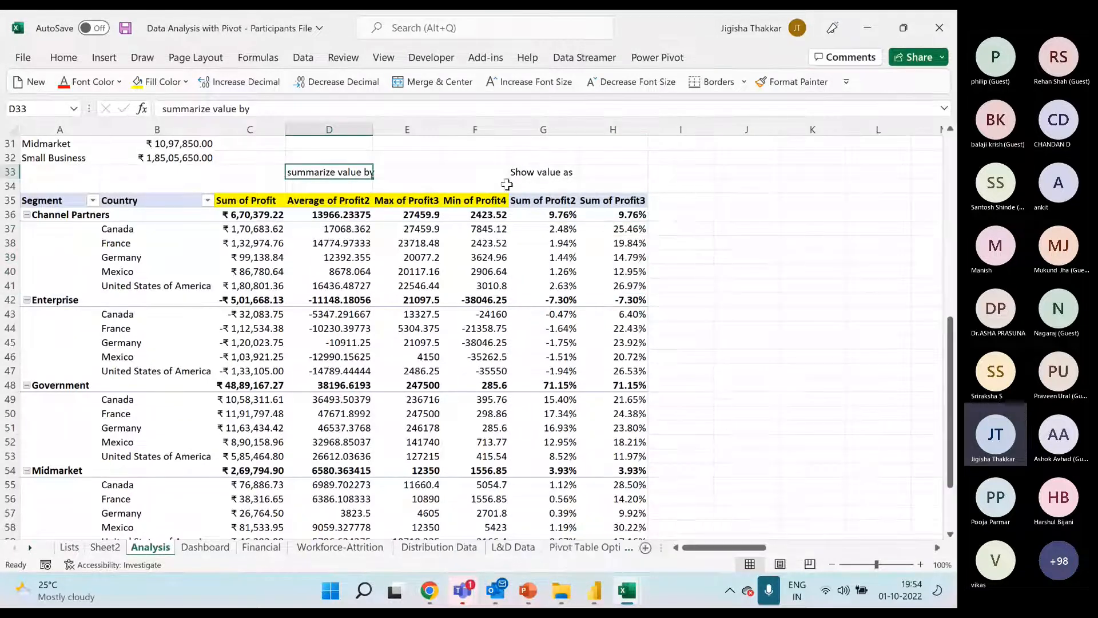
ctrl+click(541, 172)
click(64, 57)
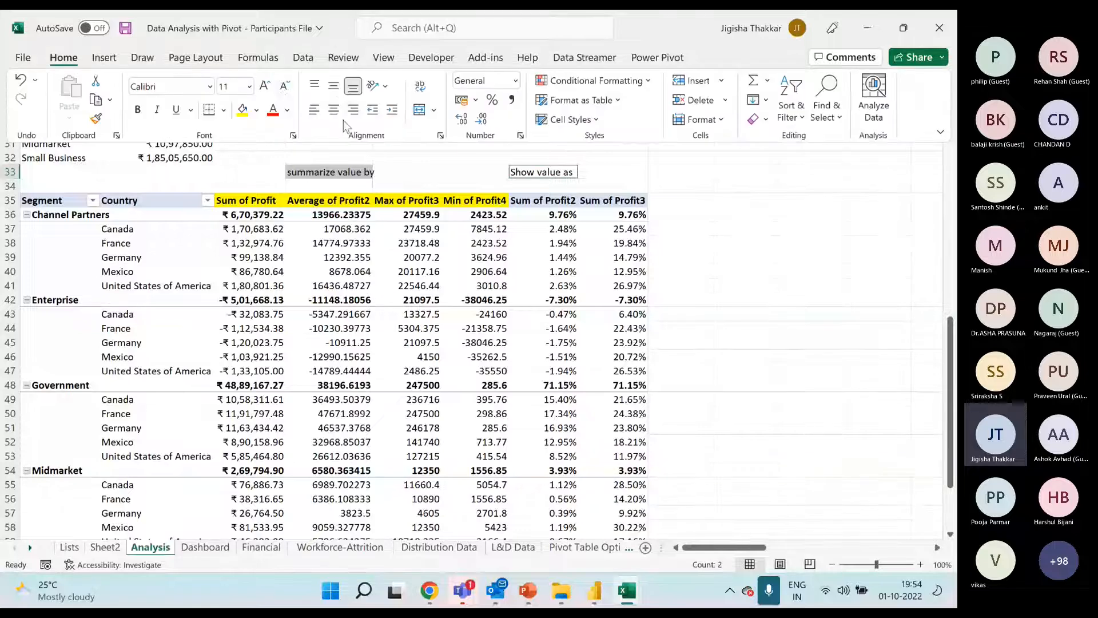
click(265, 86)
click(266, 86)
click(265, 85)
key(ctrl+b)
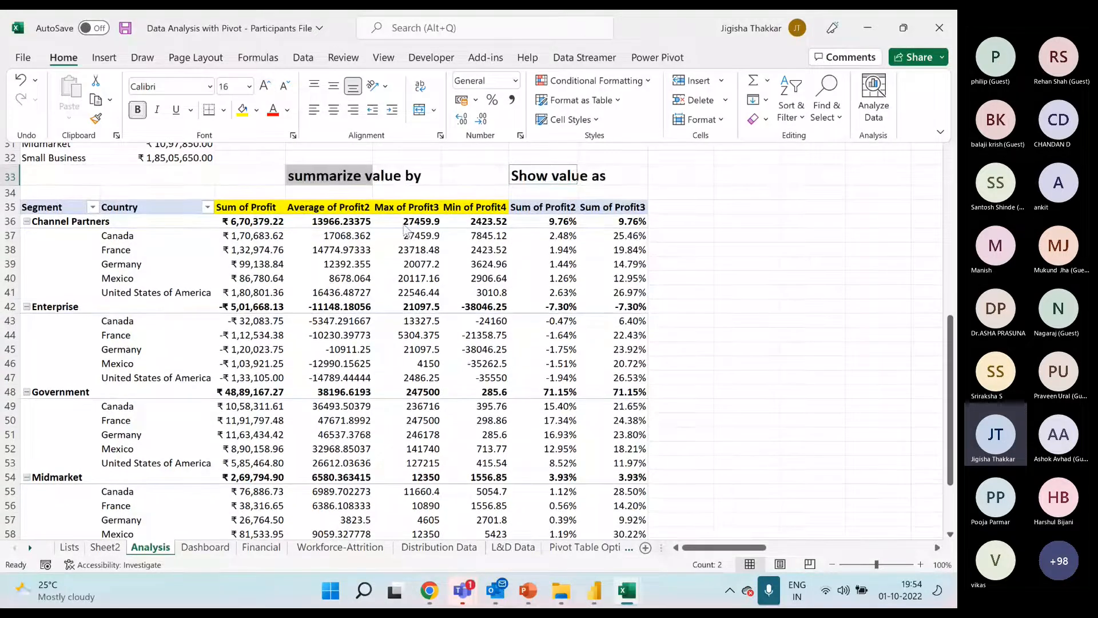
Hide the field list of the Segment and Country profit pivot table
click(549, 249)
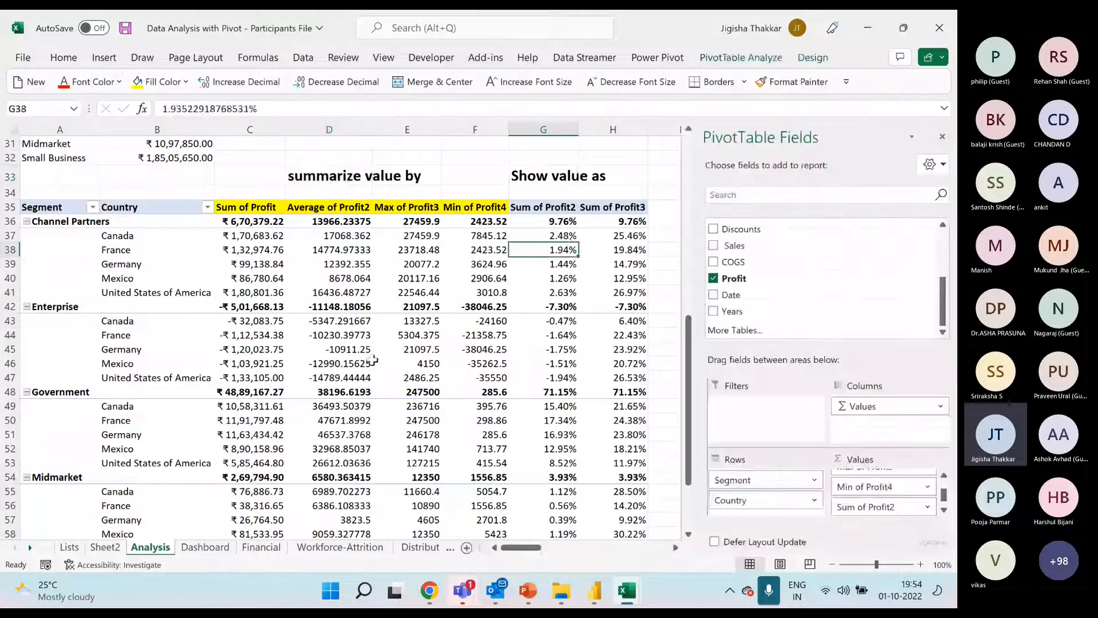
mouse_move(372, 361)
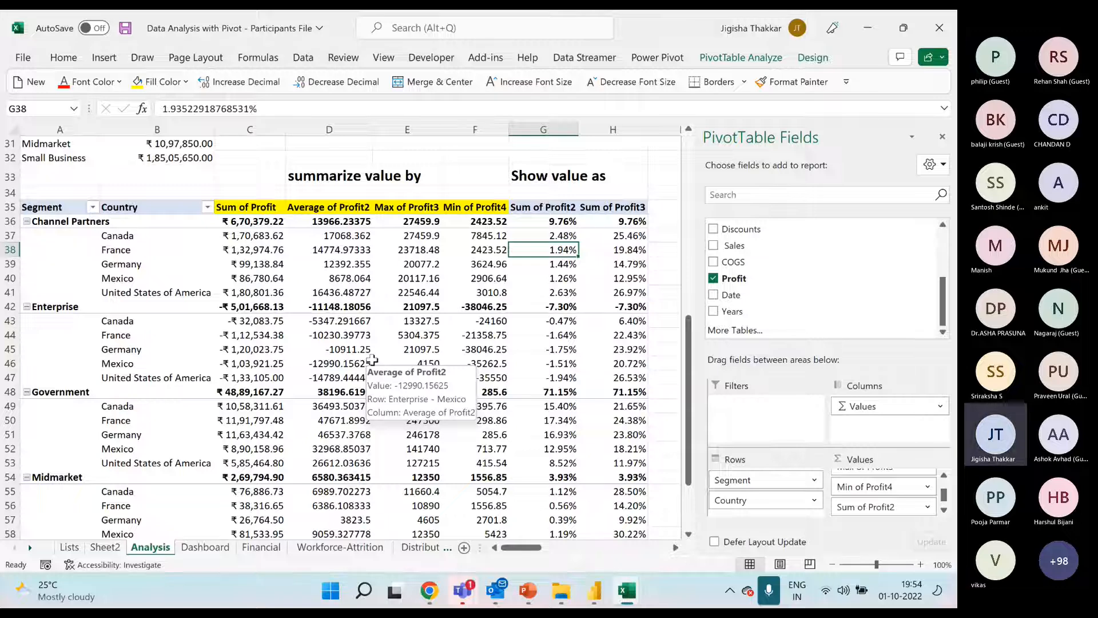
click(407, 306)
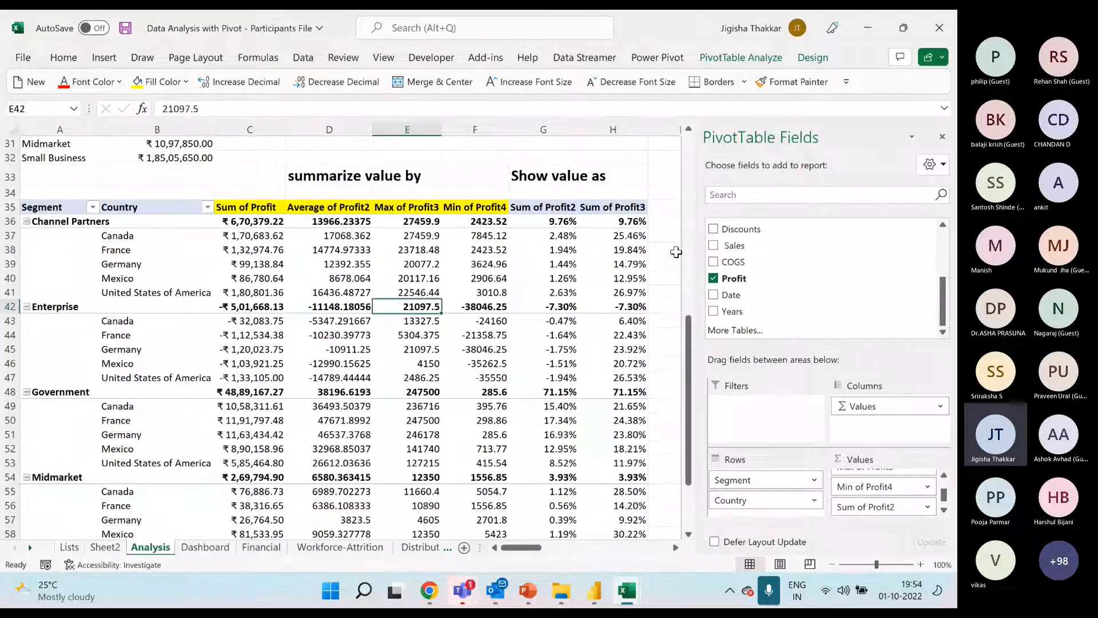
click(942, 136)
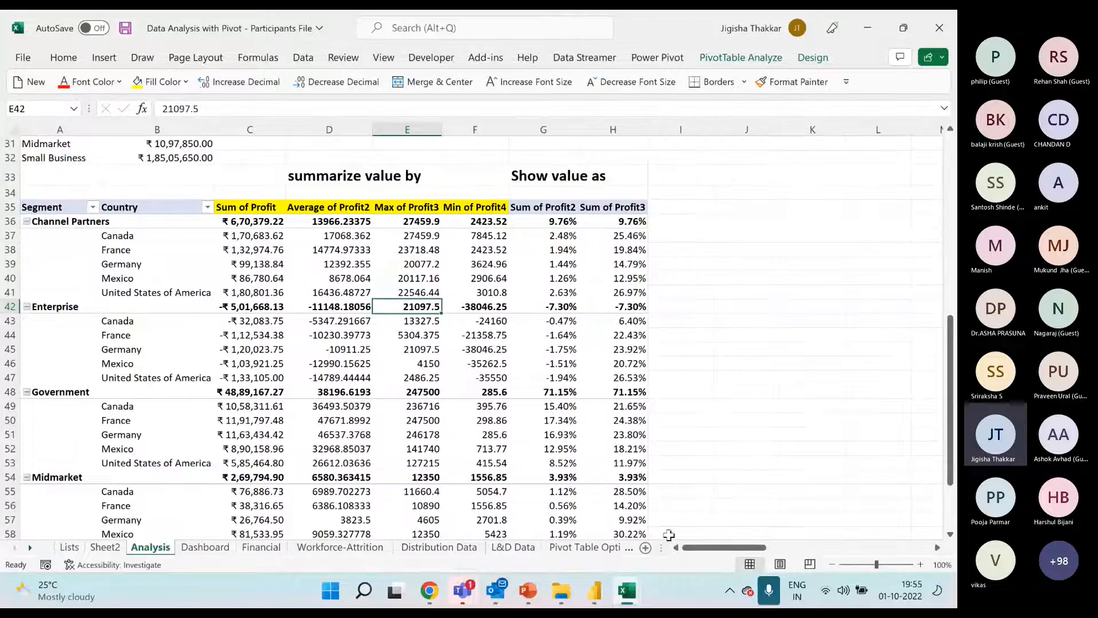
Switch to the "01. Dashboard and Data Analysis with Pivot-Solution" workbook, hide its field list and open the Financial Dashboard sheet
click(632, 598)
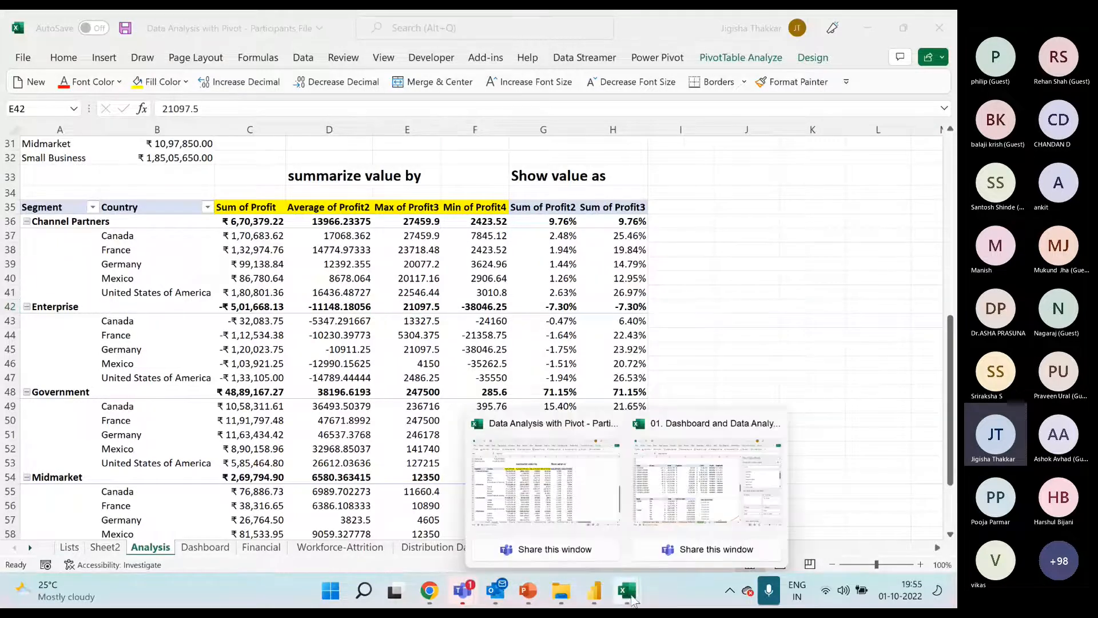
click(663, 505)
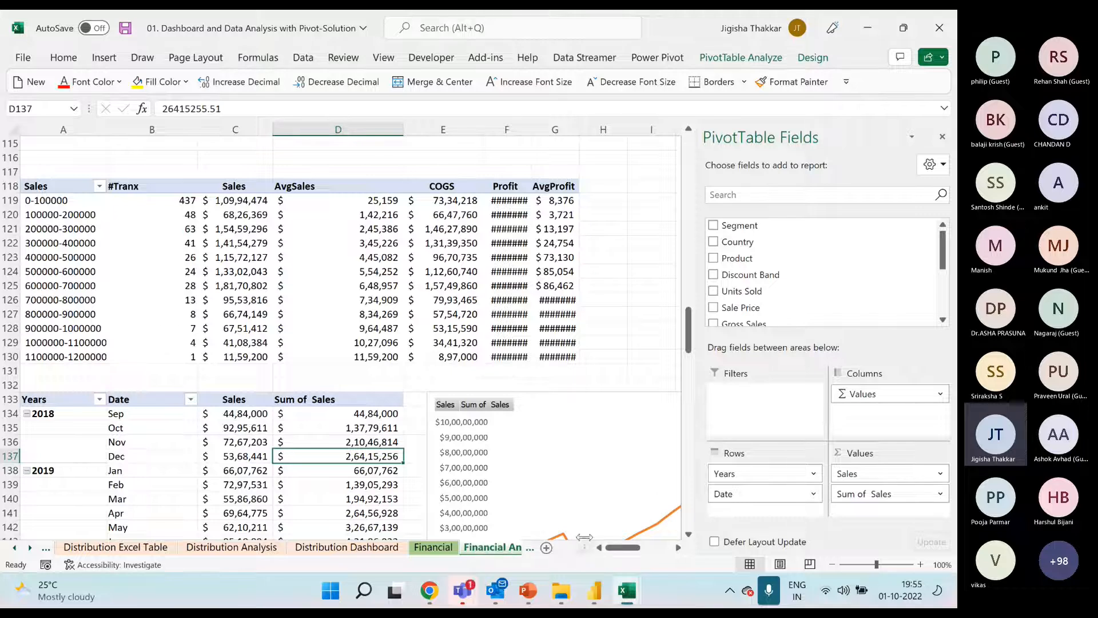
click(942, 136)
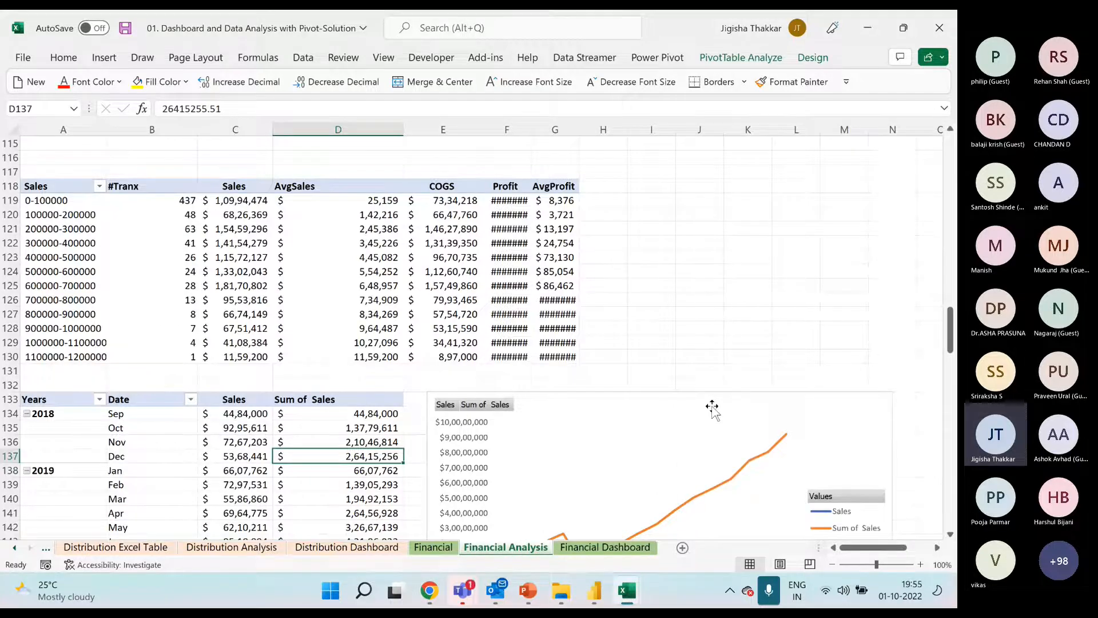
click(627, 547)
Examine the dashboard's timeline, slicers, pie charts, line chart, productwise bar chart and Countrywise Profit map
click(514, 212)
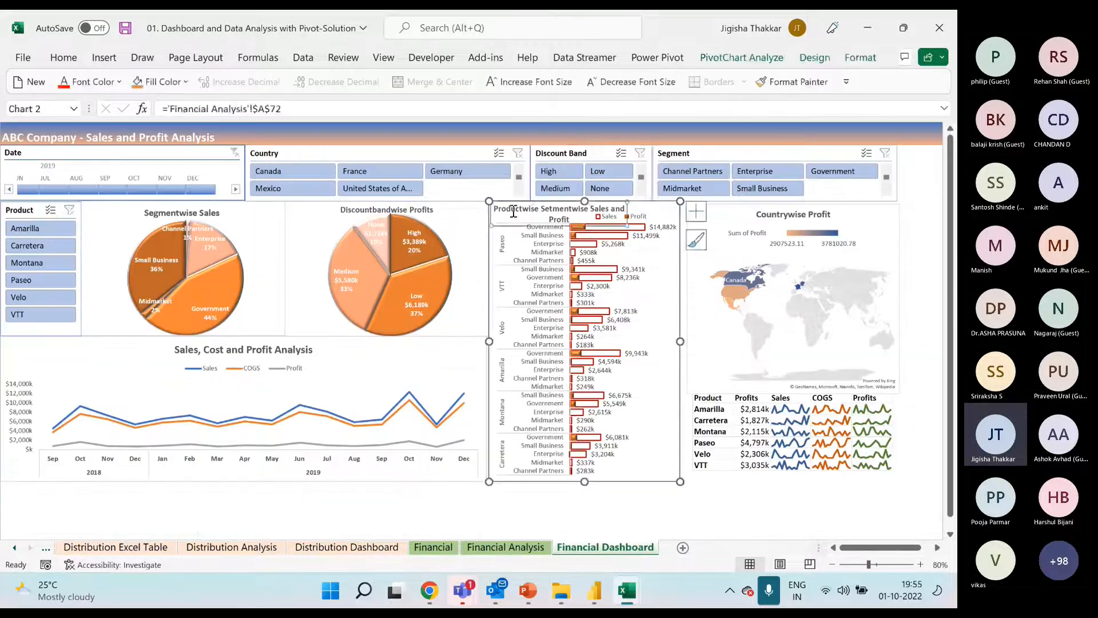
click(461, 152)
click(223, 153)
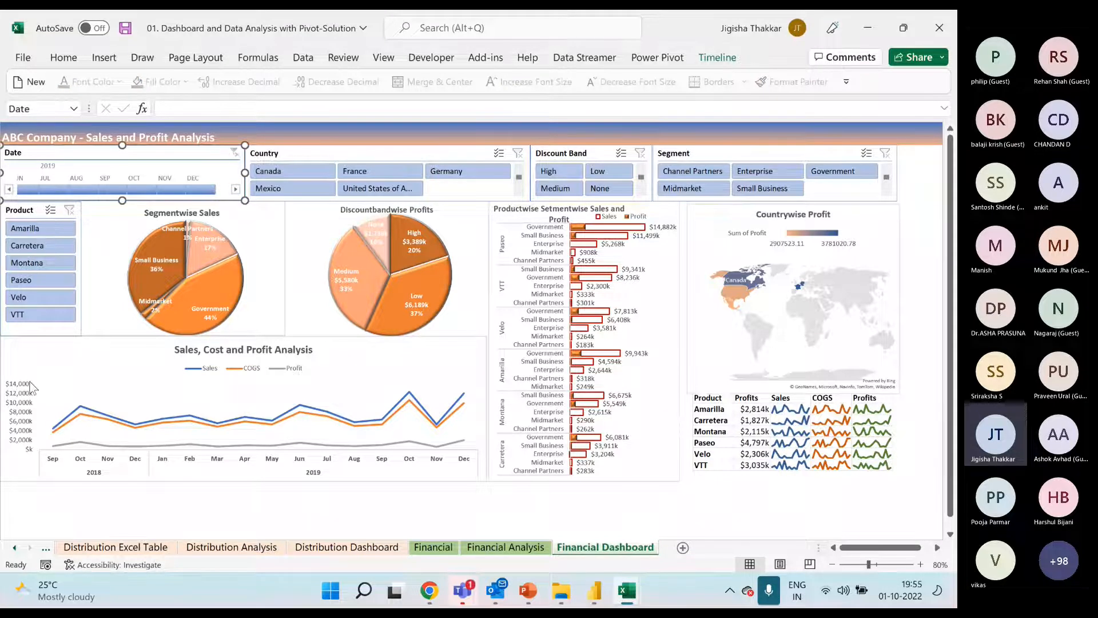
click(243, 218)
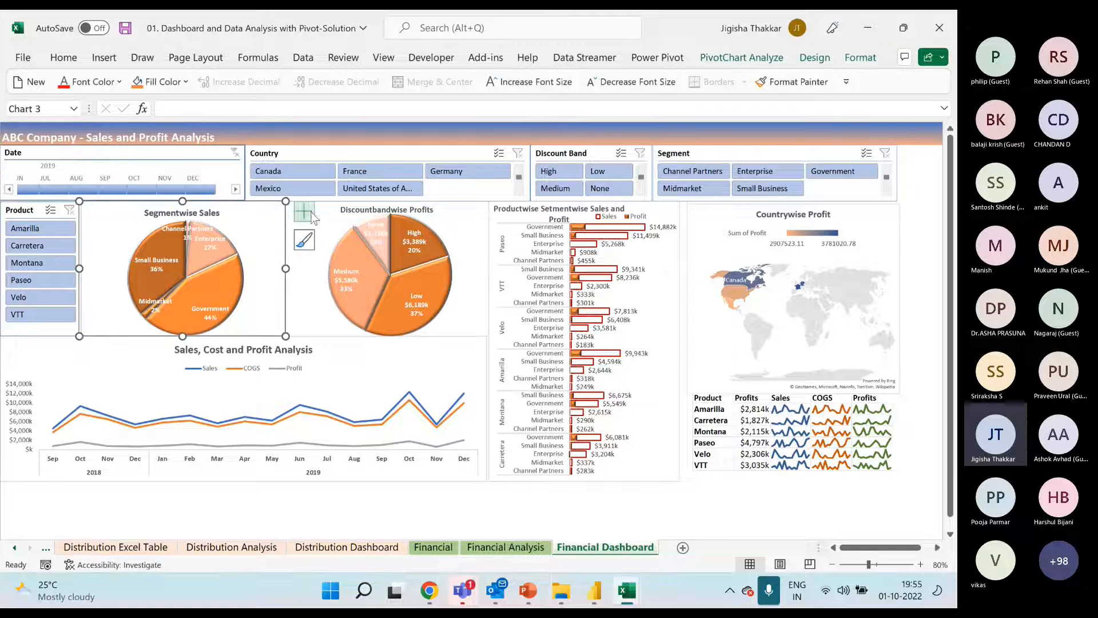
click(338, 213)
click(343, 365)
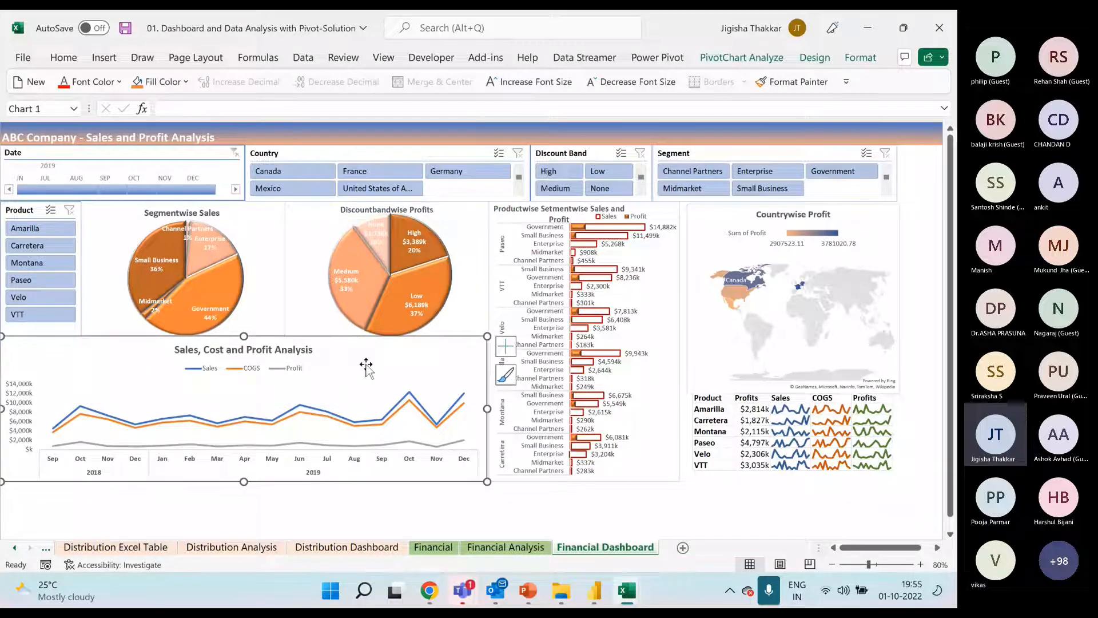
click(663, 213)
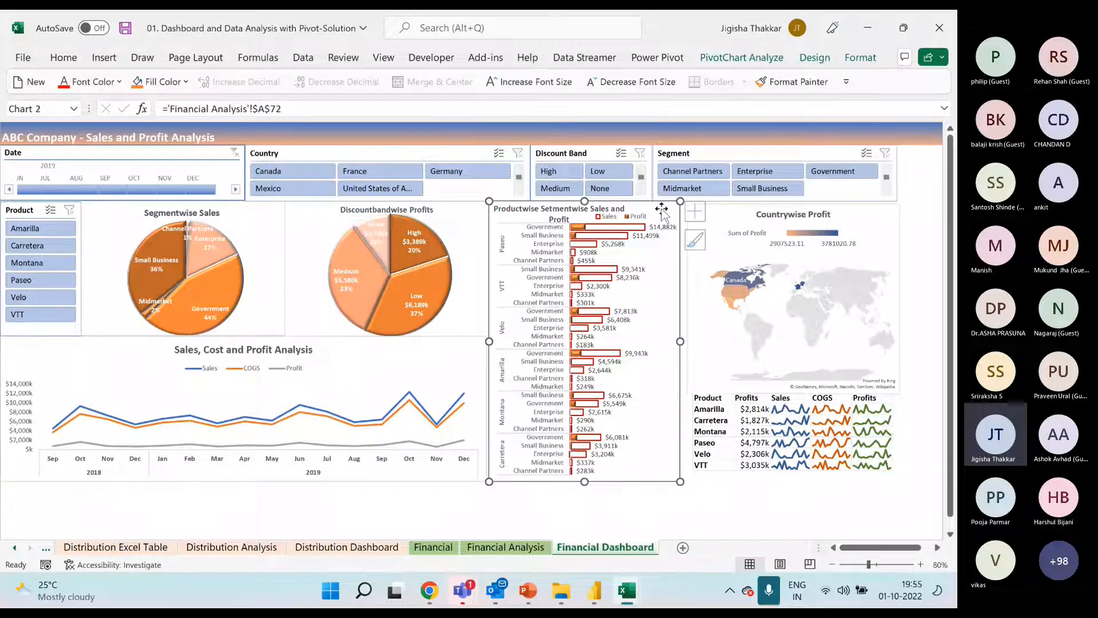
click(750, 220)
Return to the Participants File workbook and replace Segment with Country in the rows of the Sum of Gross Sales pivot table
mouse_move(627, 592)
click(561, 532)
click(219, 247)
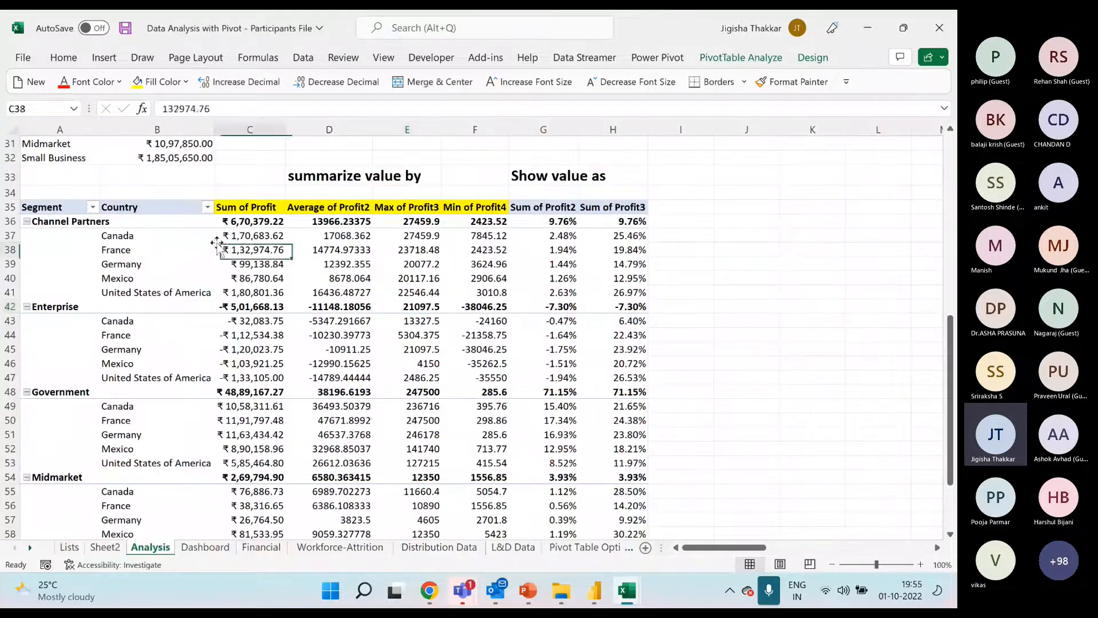
scroll(218, 243, up, 5)
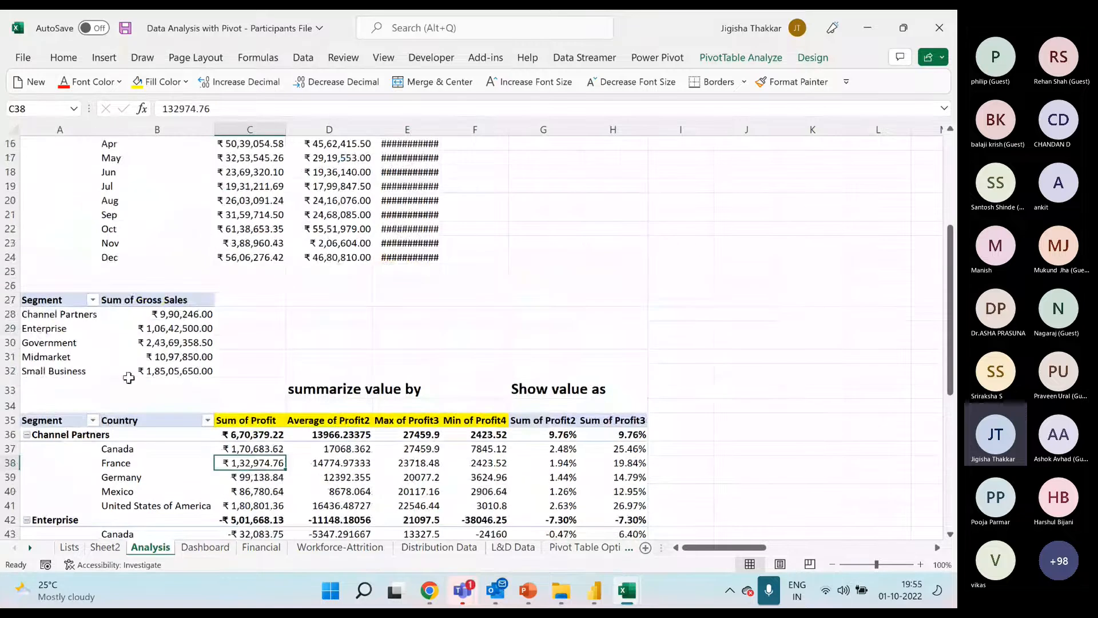
click(72, 329)
right_click(72, 329)
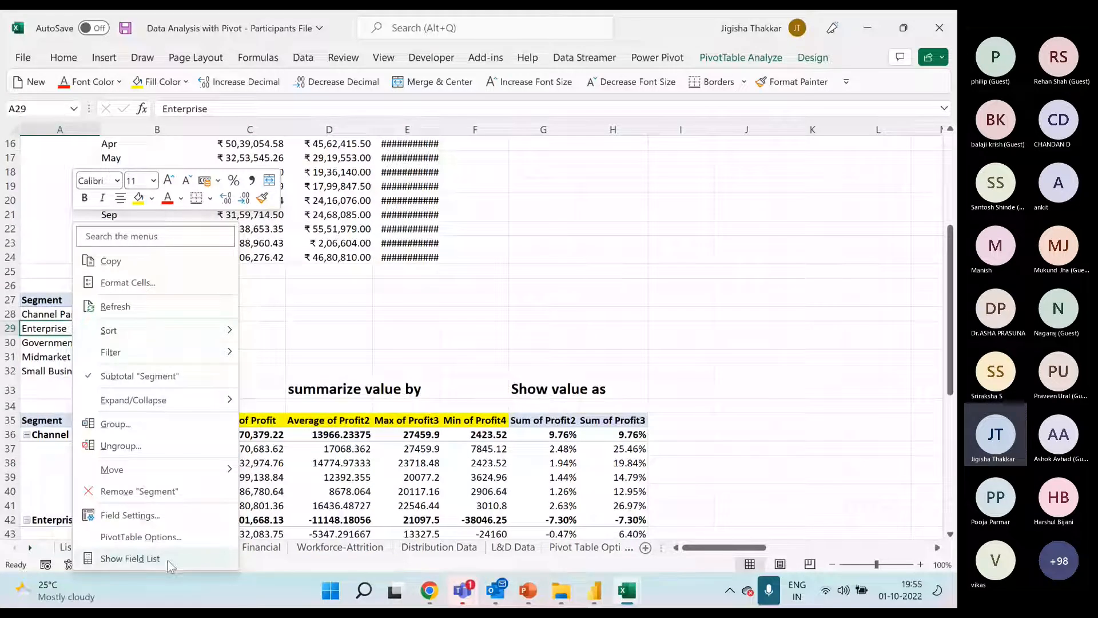
click(176, 559)
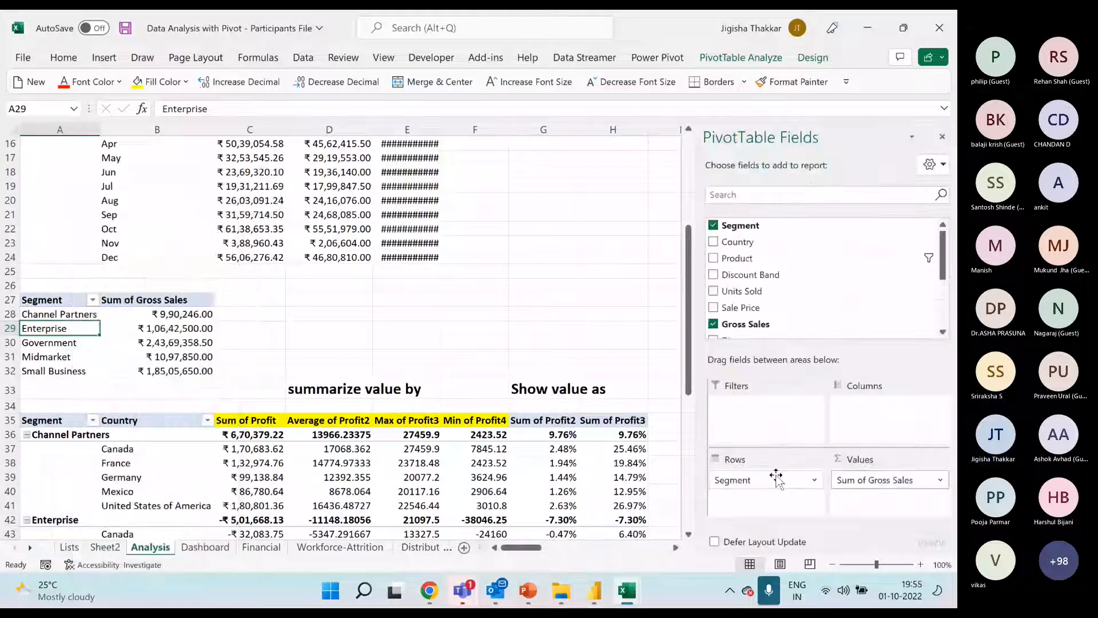
mouse_move(773, 482)
mouse_down()
mouse_move(740, 237)
mouse_move(765, 479)
mouse_up()
click(172, 328)
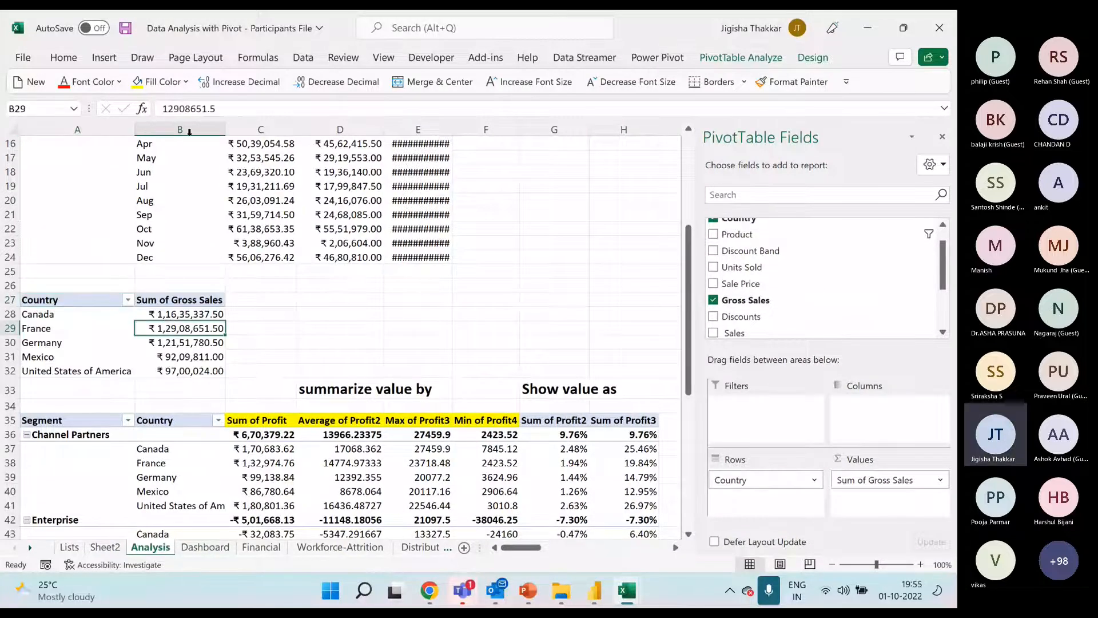
Try to insert a Filled Map chart directly from the Country gross sales pivot table
click(105, 58)
click(440, 111)
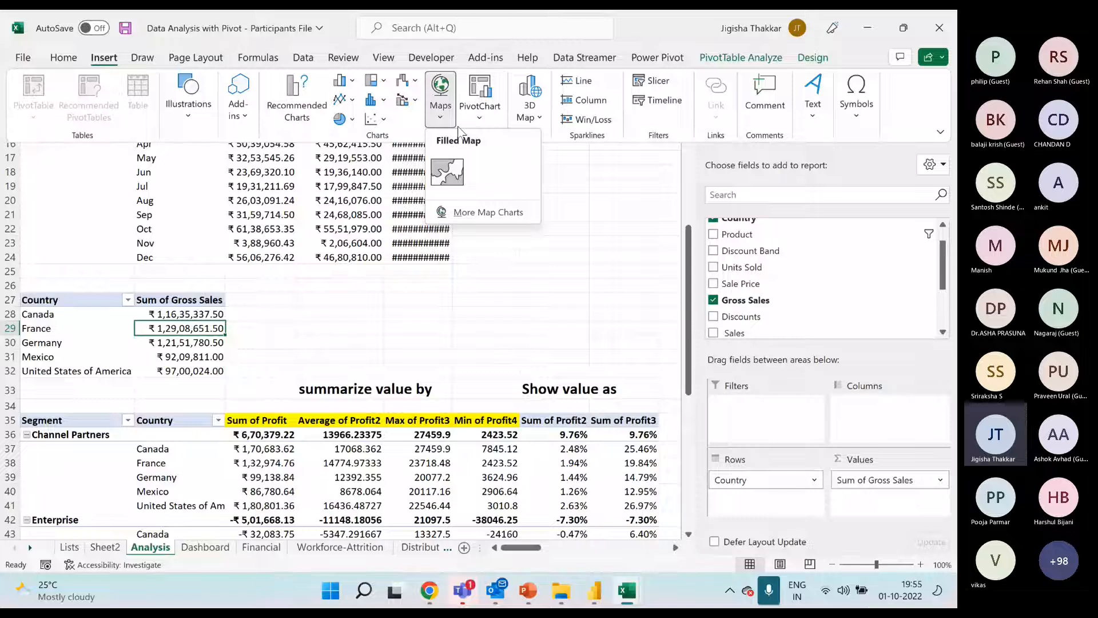
click(454, 173)
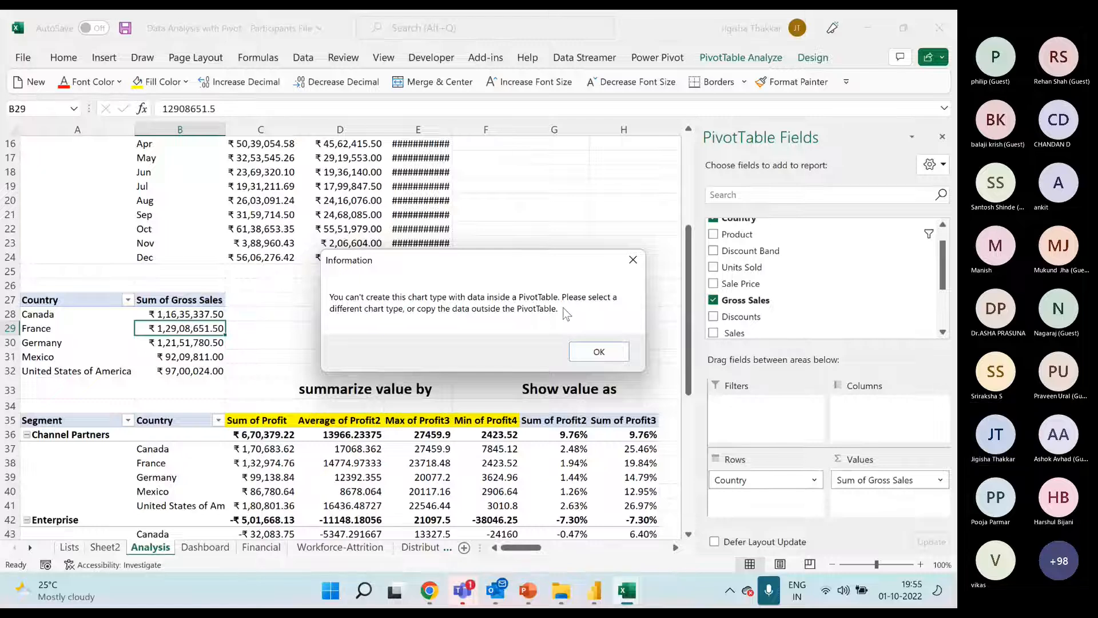
click(631, 263)
click(314, 314)
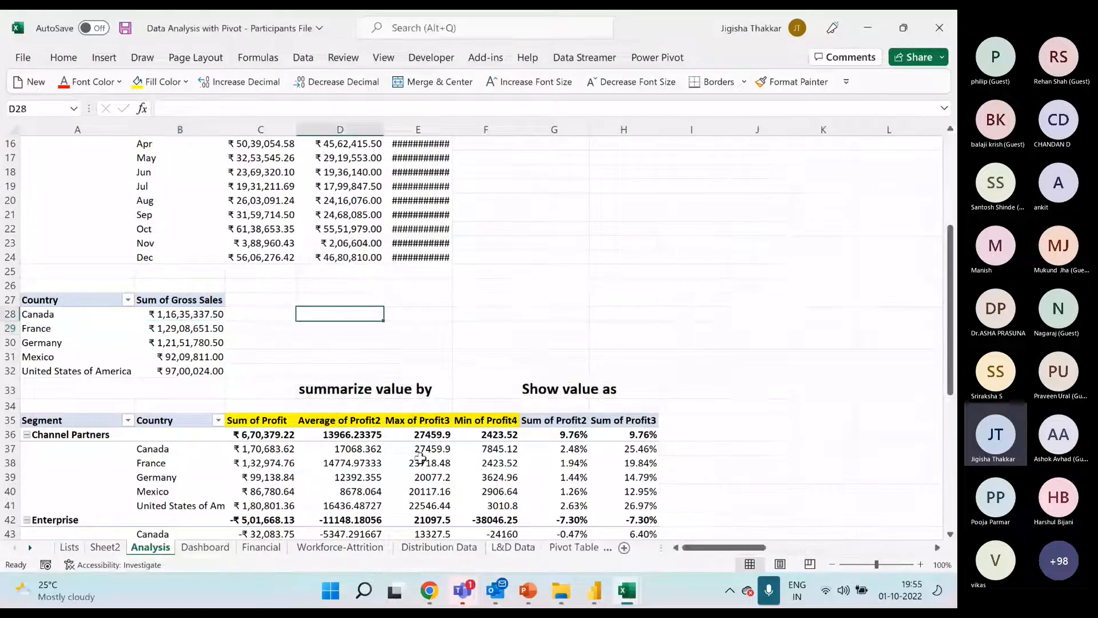
Fill D28:D32 with formulas referencing the pivot table's country names, starting with =A28 for Canada
text(=)
key(Left)
key(Left)
key(Left)
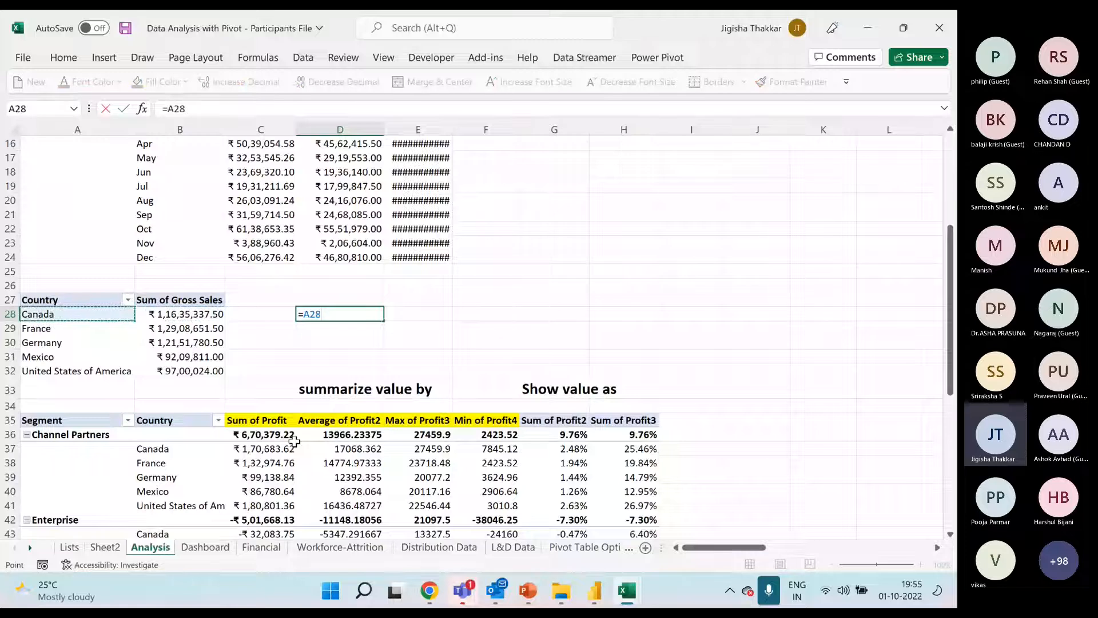
key(ctrl+Return)
key(ctrl+c)
key(Down)
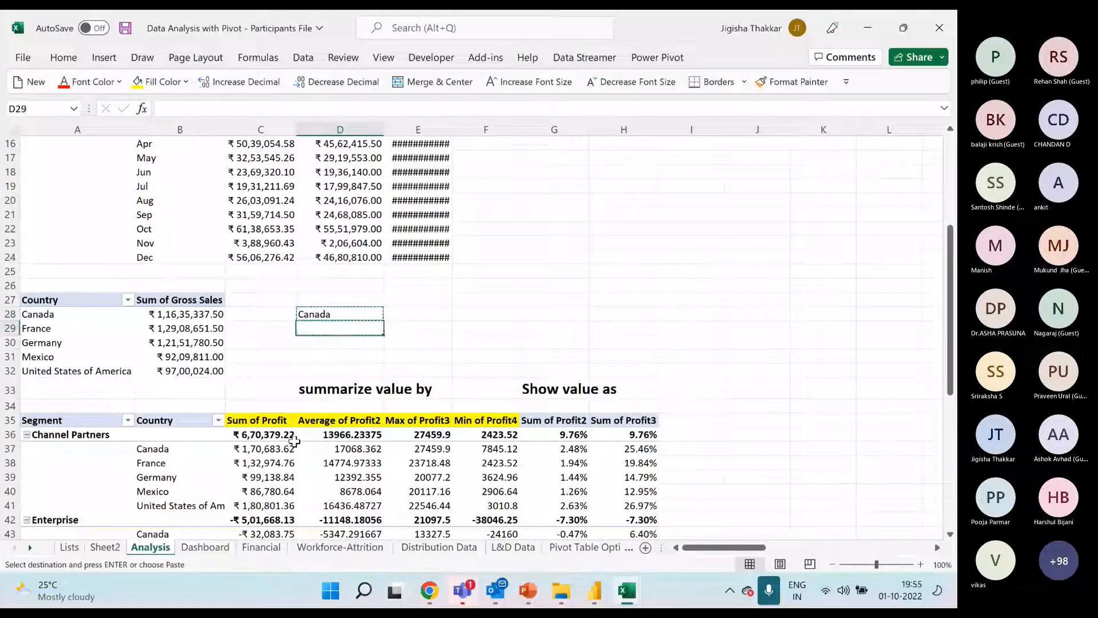
key(shift+Down)
key(shift+Down)
key(shift+Down)
key(Return)
Enter the header Country in D27 above the referenced country names
key(Up)
key(Up)
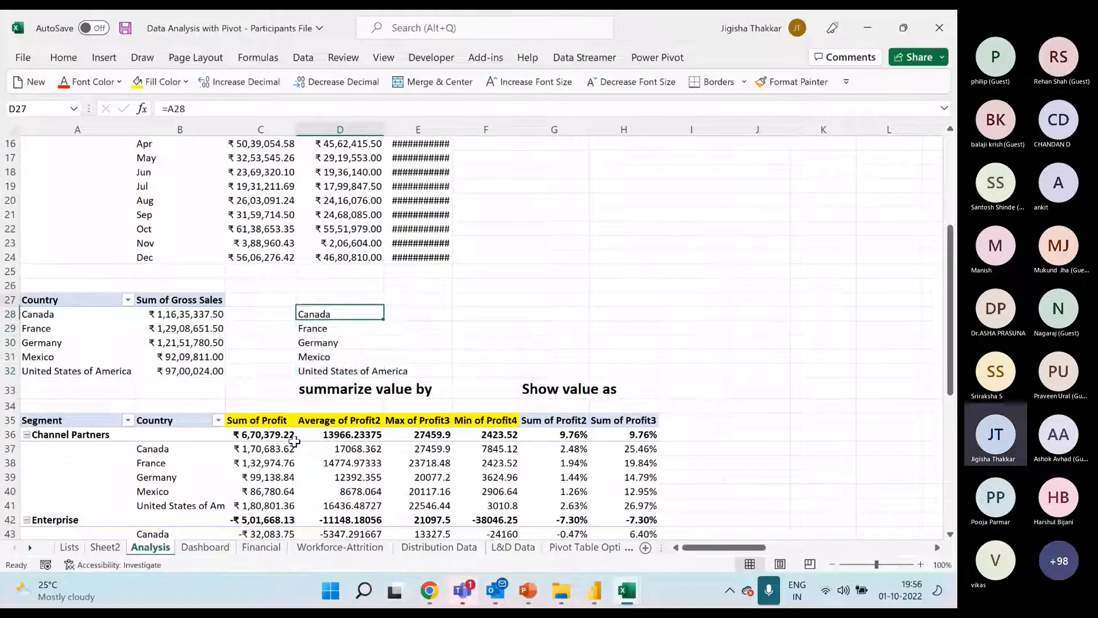
text(Country)
key(Return)
Fill E28:E32 with formulas referencing each country's Sum of Gross Sales, starting with =B28 for Canada
key(Right)
text(=)
key(Left)
key(Left)
key(Left)
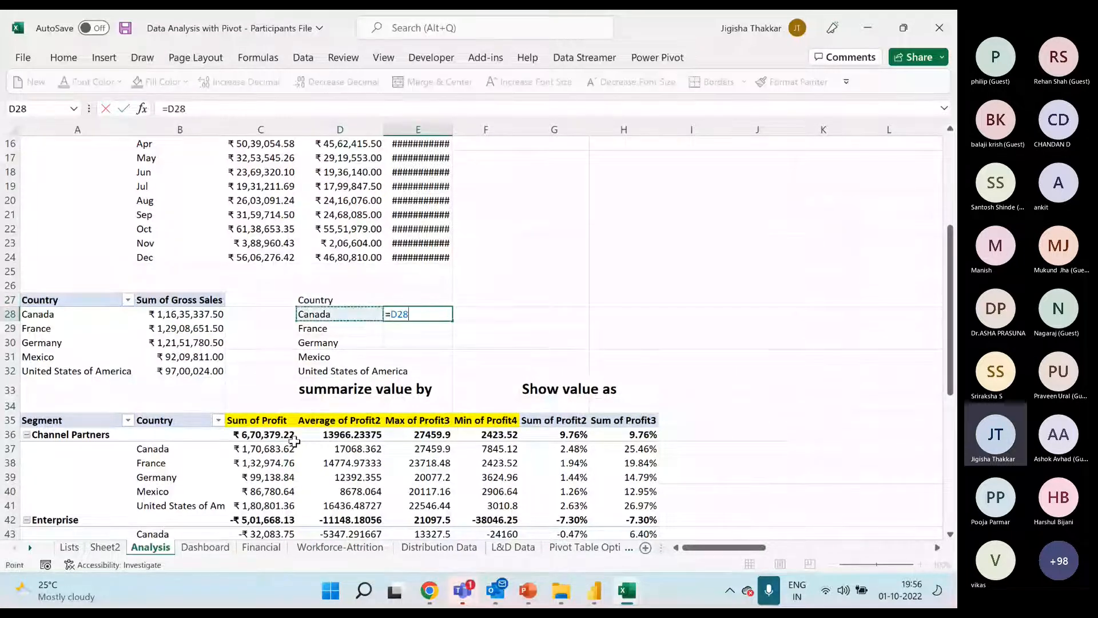
key(Return)
key(Up)
key(ctrl+c)
key(Down)
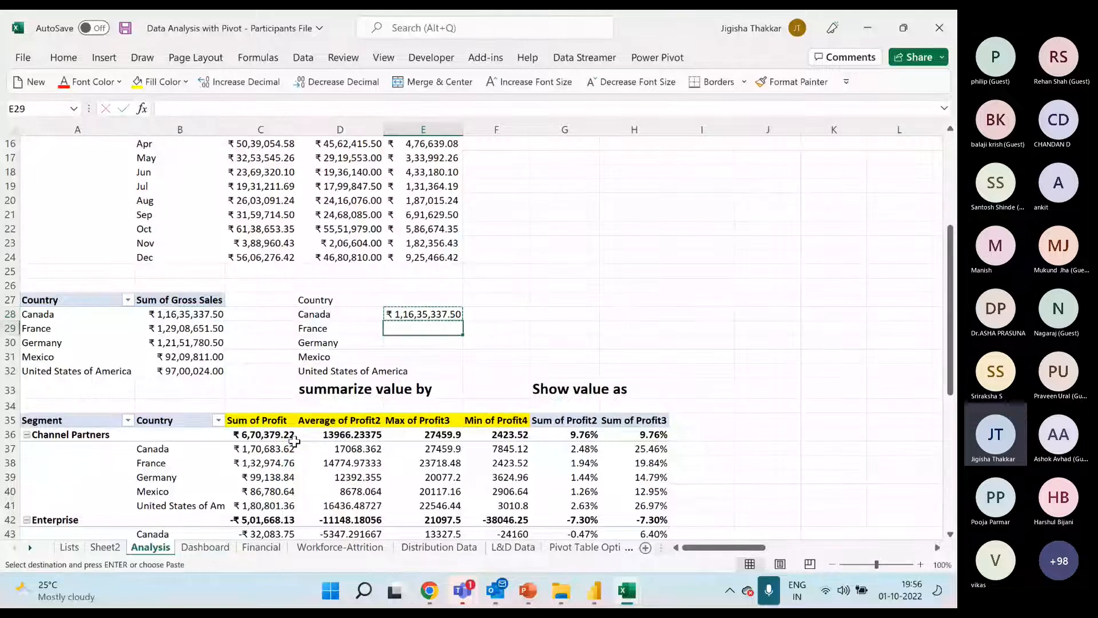
key(shift+Down)
key(shift+Down)
key(shift+Down)
key(Return)
Enter the header Data in E27 and make the headers in D27:E27 bold
key(Up)
text(Data)
key(Return)
key(Up)
key(Left)
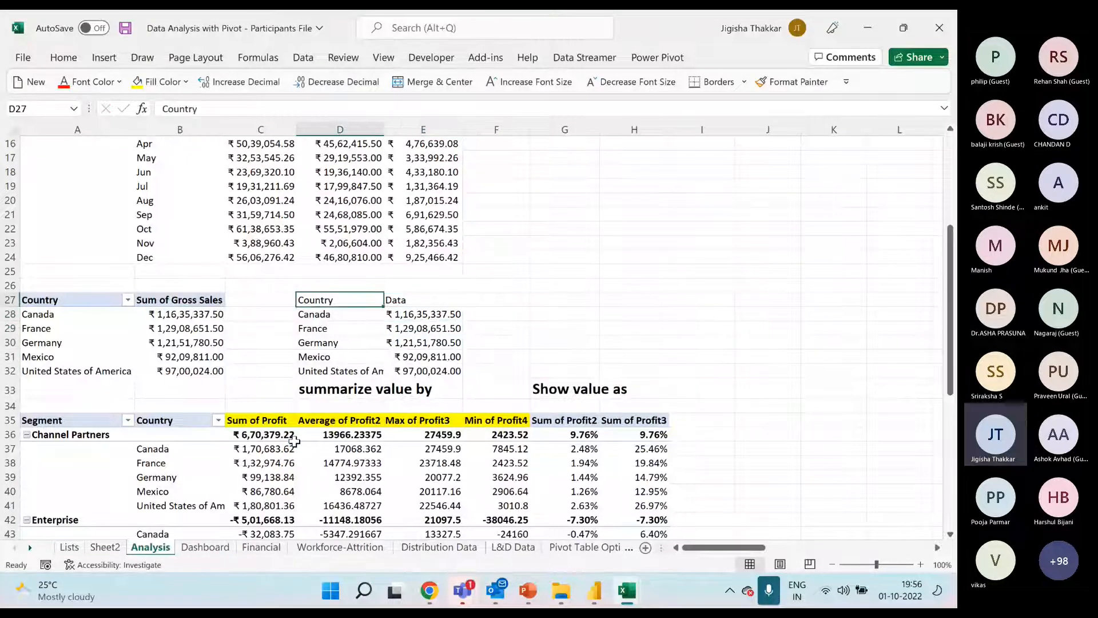
key(shift+Right)
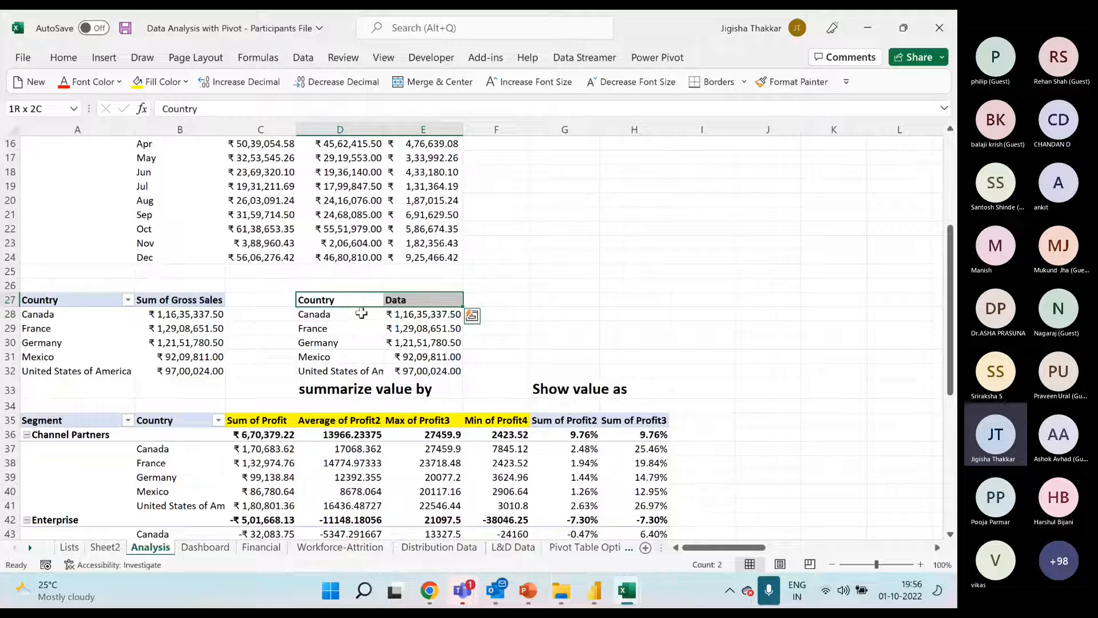
Insert a Filled Map chart from the Country and Data range D27:E32 and place it beside that range
drag(348, 300, 424, 371)
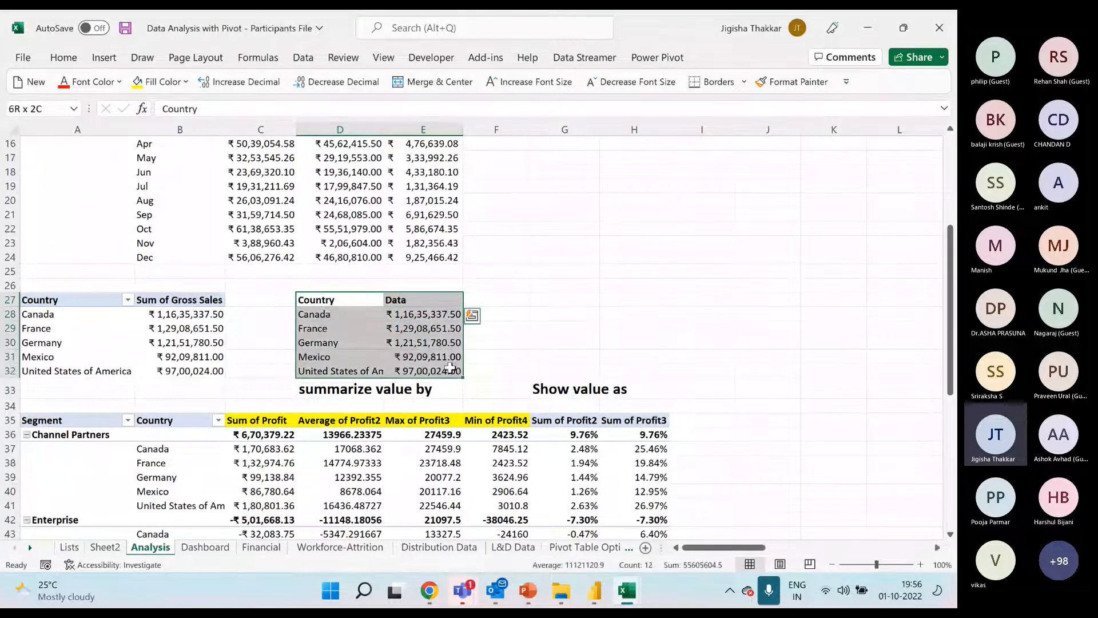
click(104, 57)
click(443, 98)
click(448, 160)
drag(410, 236, 609, 195)
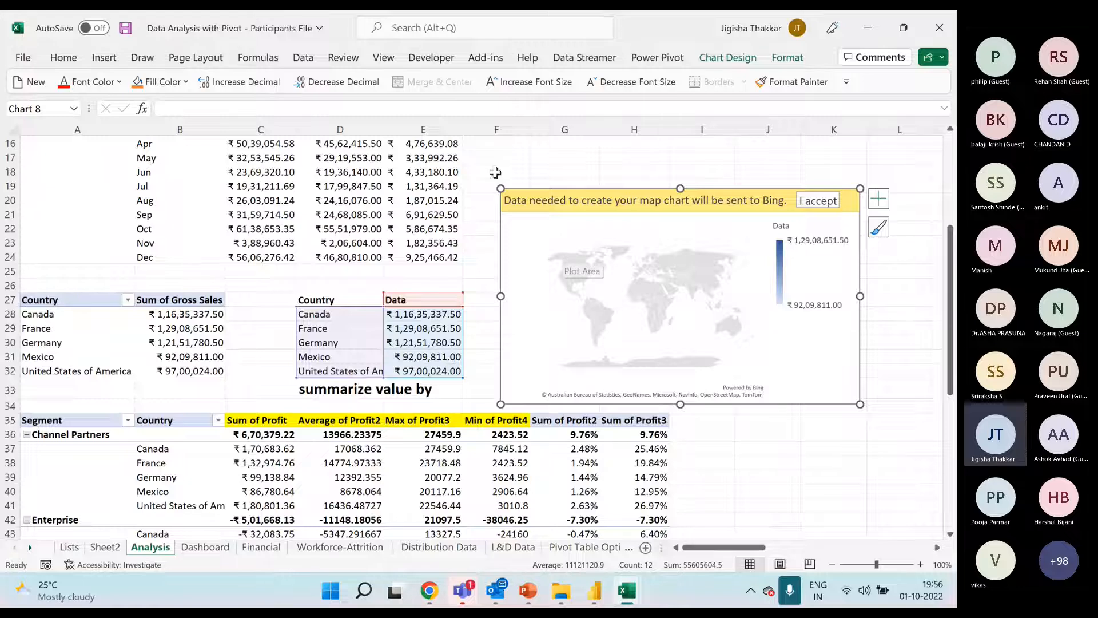
click(104, 58)
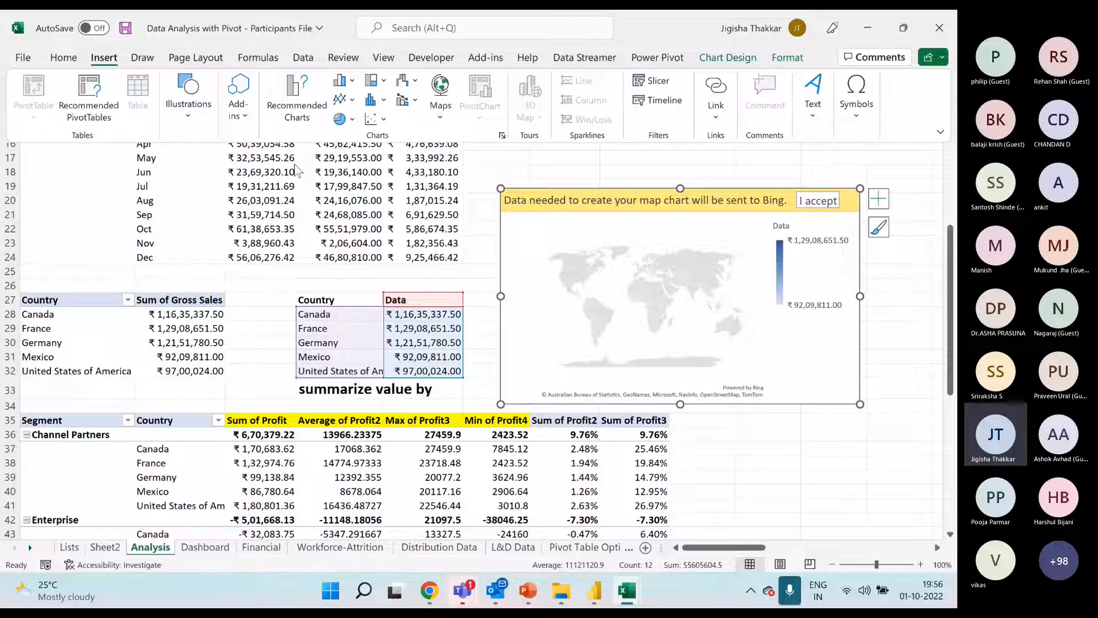
click(441, 110)
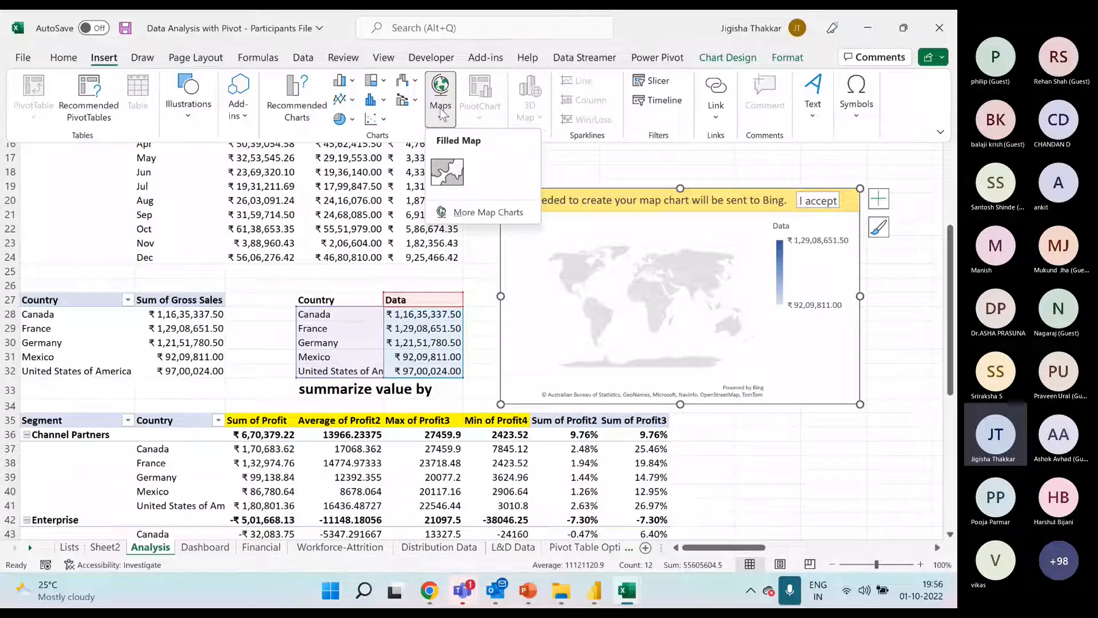
click(408, 80)
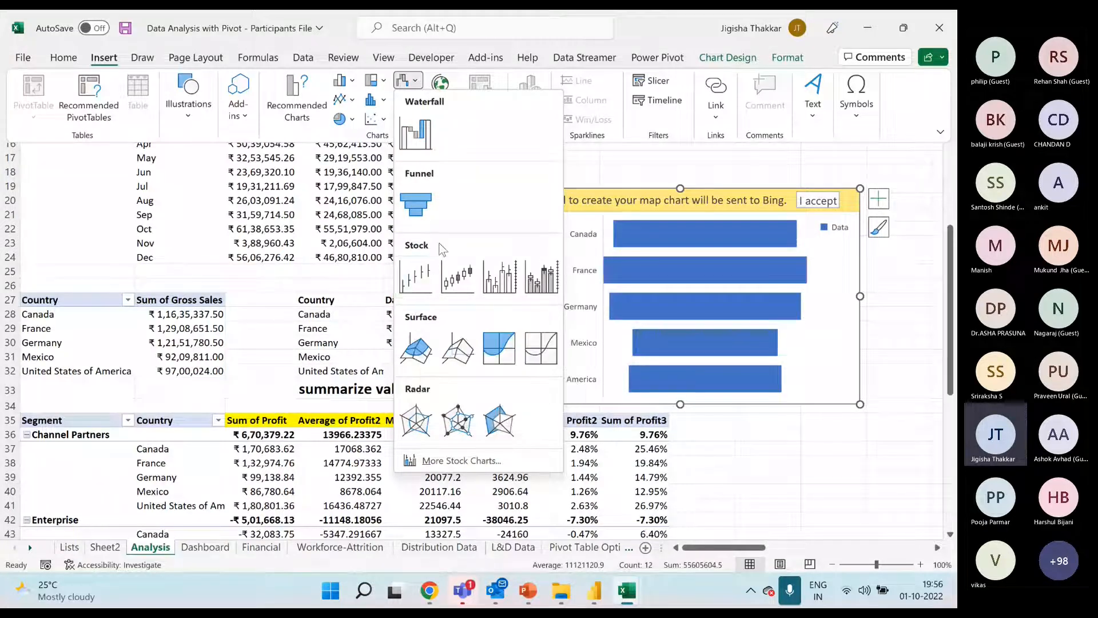
click(340, 342)
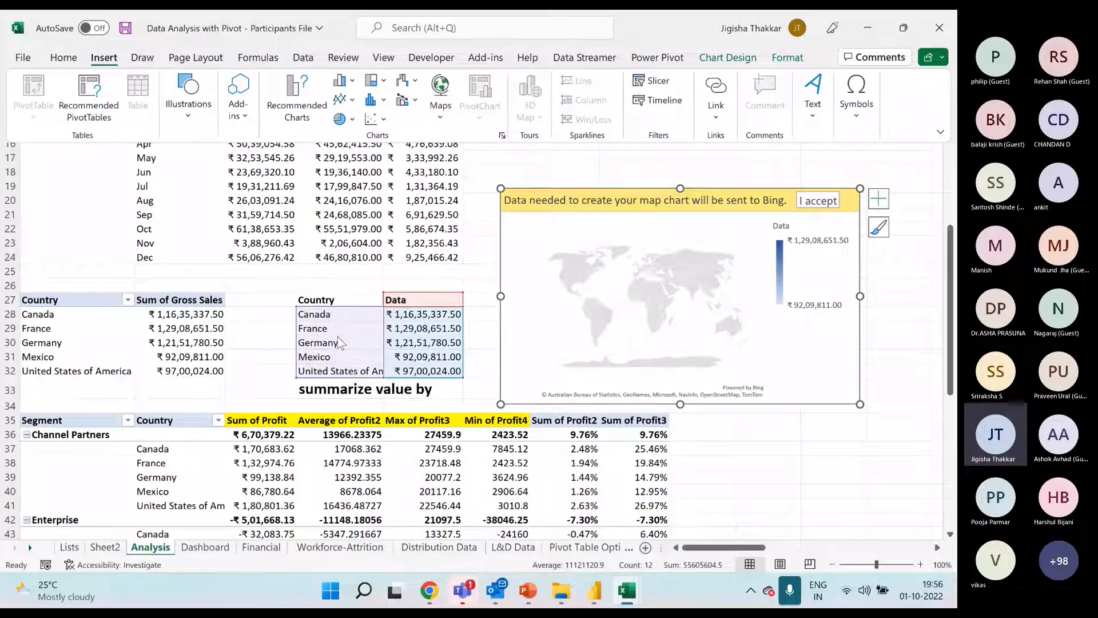
click(483, 238)
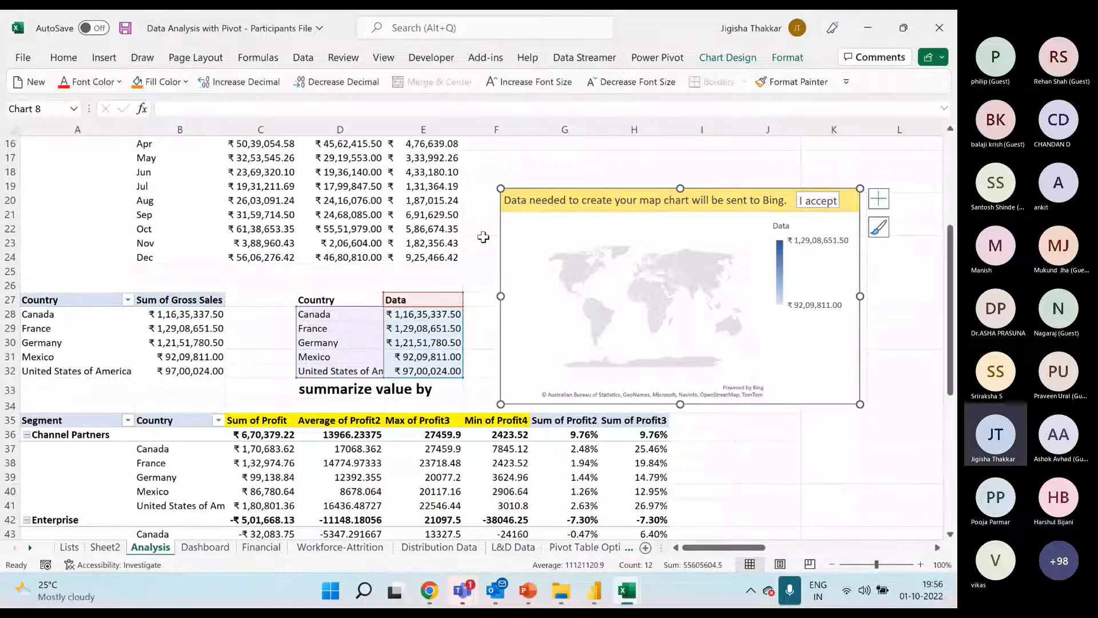
double_click(661, 545)
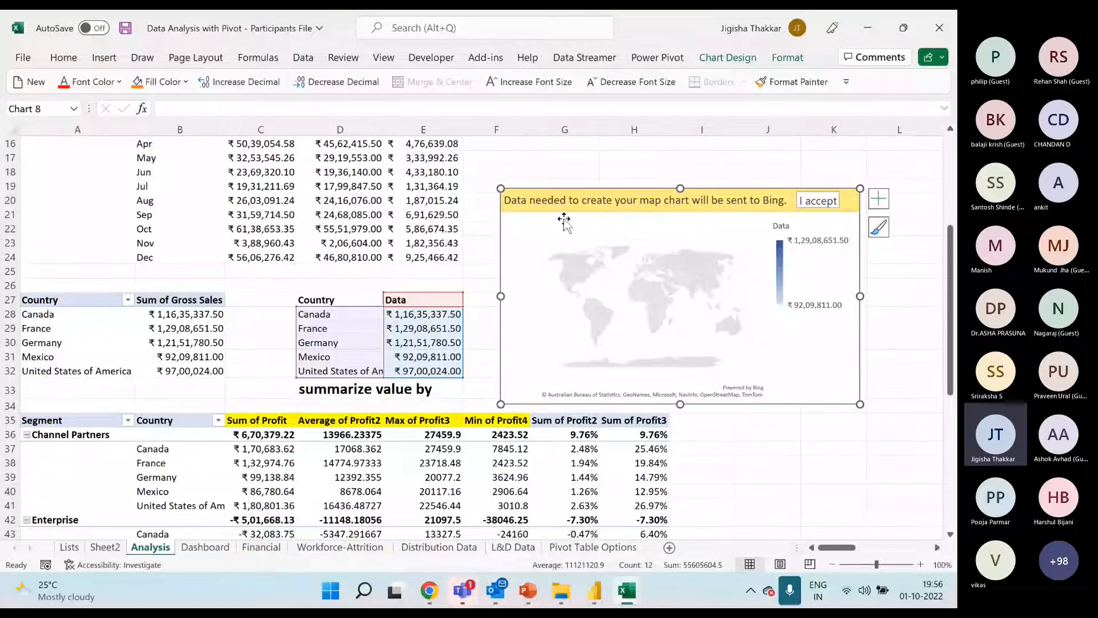
click(565, 172)
scroll(565, 174, up, 4)
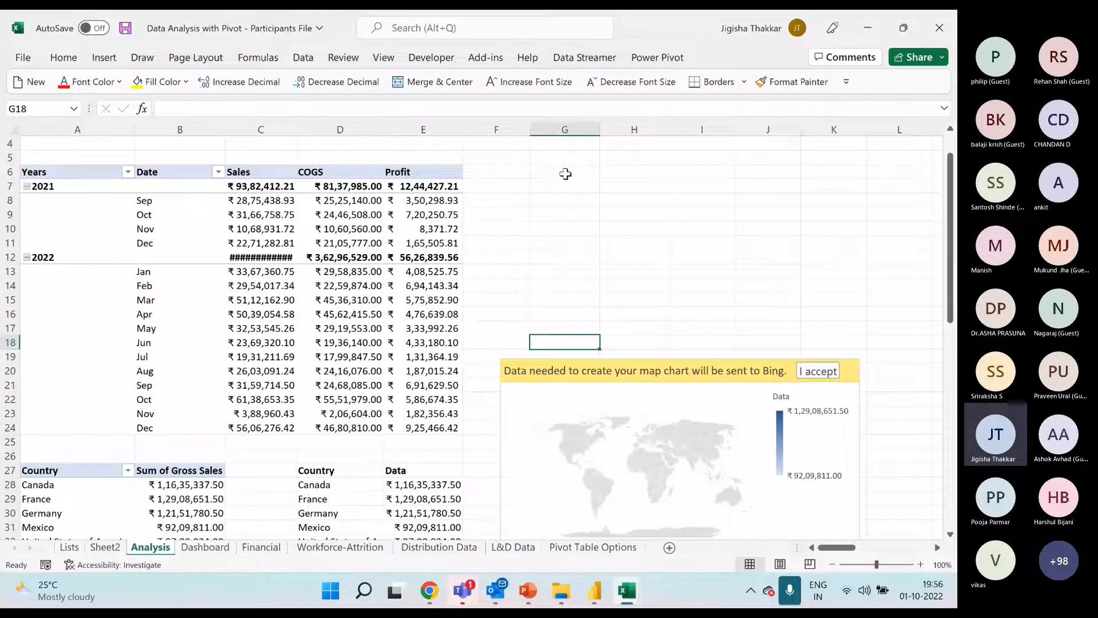
click(420, 202)
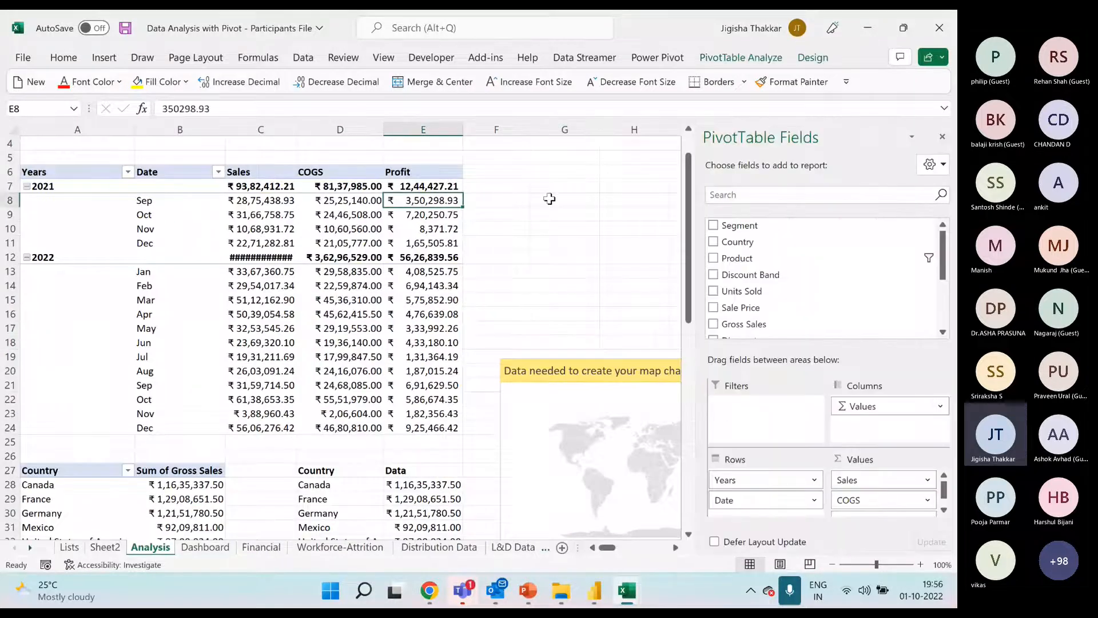
click(549, 198)
text(=)
key(Left)
key(Left)
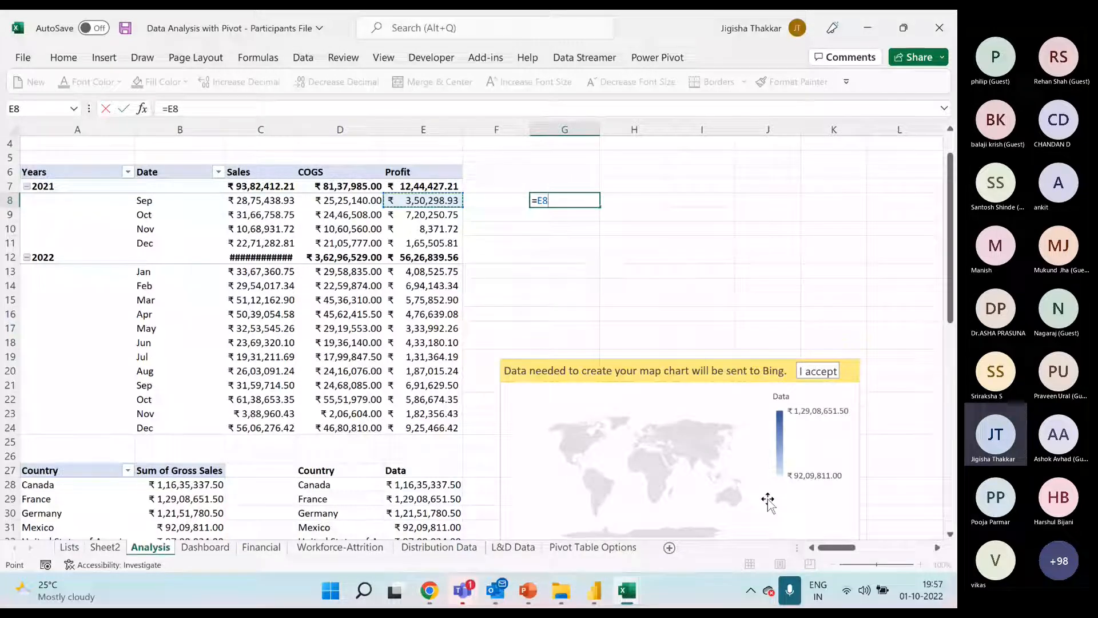
key(Escape)
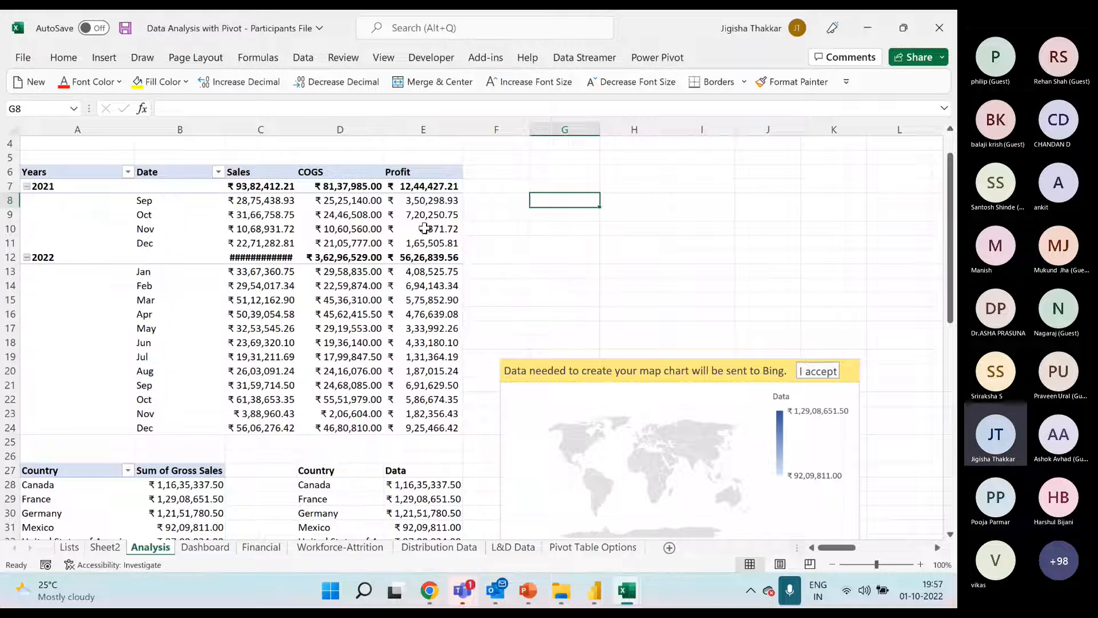
Check the Generate GetPivotData option of the Years and Date pivot table
click(438, 206)
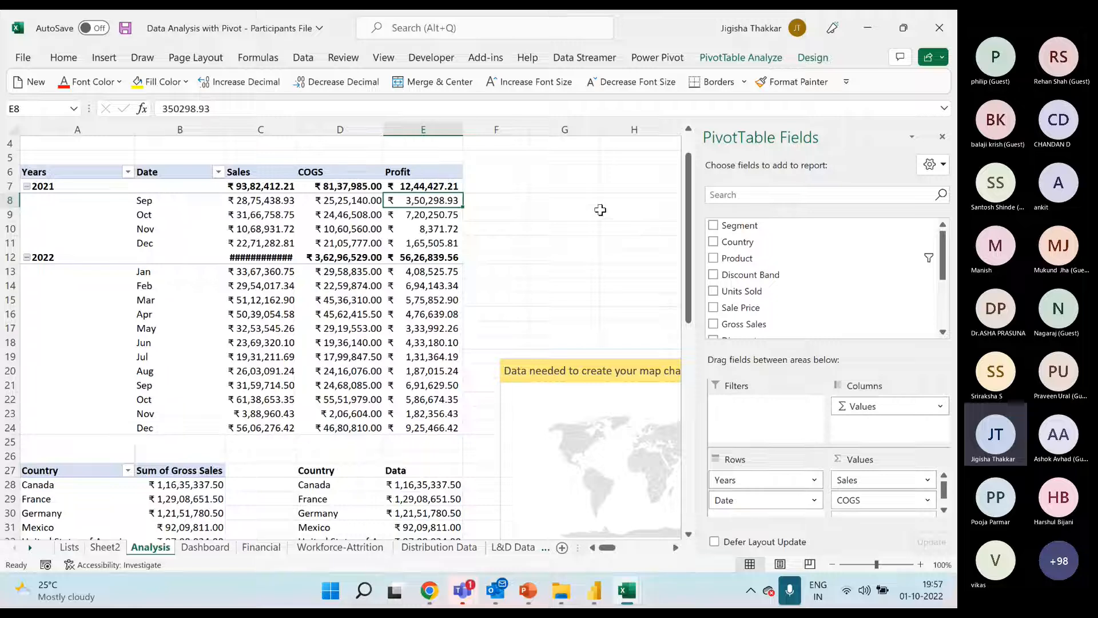
click(339, 216)
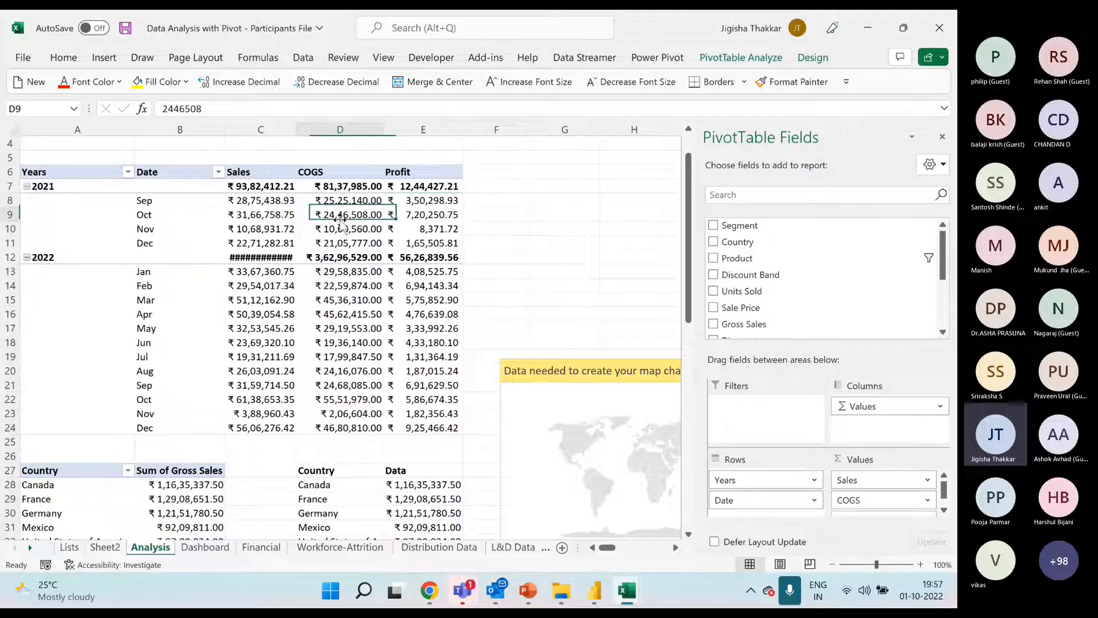
click(735, 63)
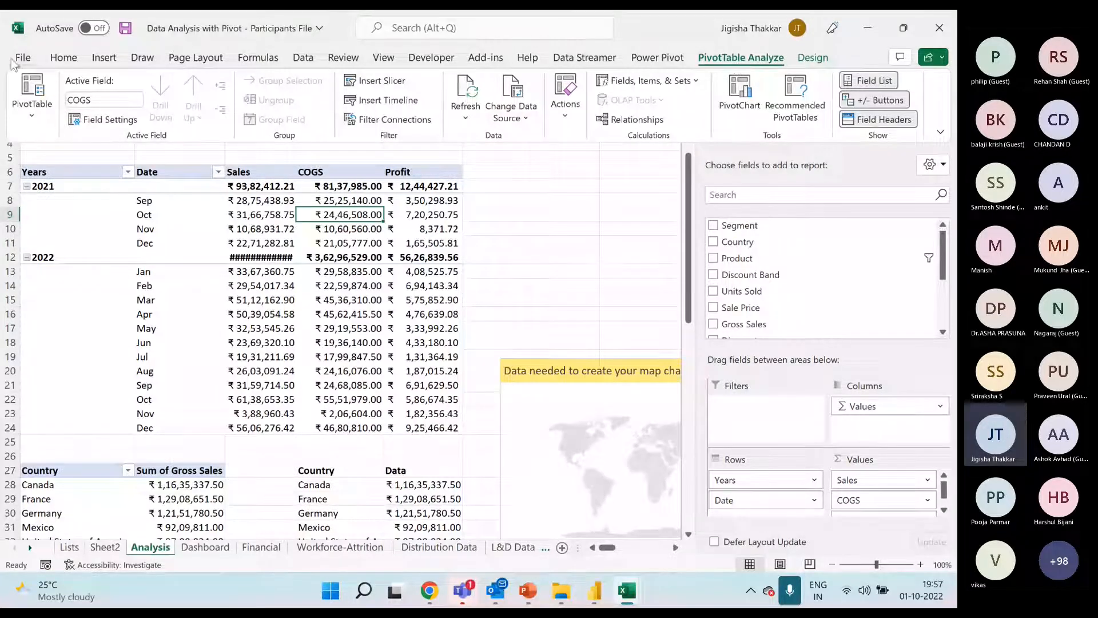
click(32, 120)
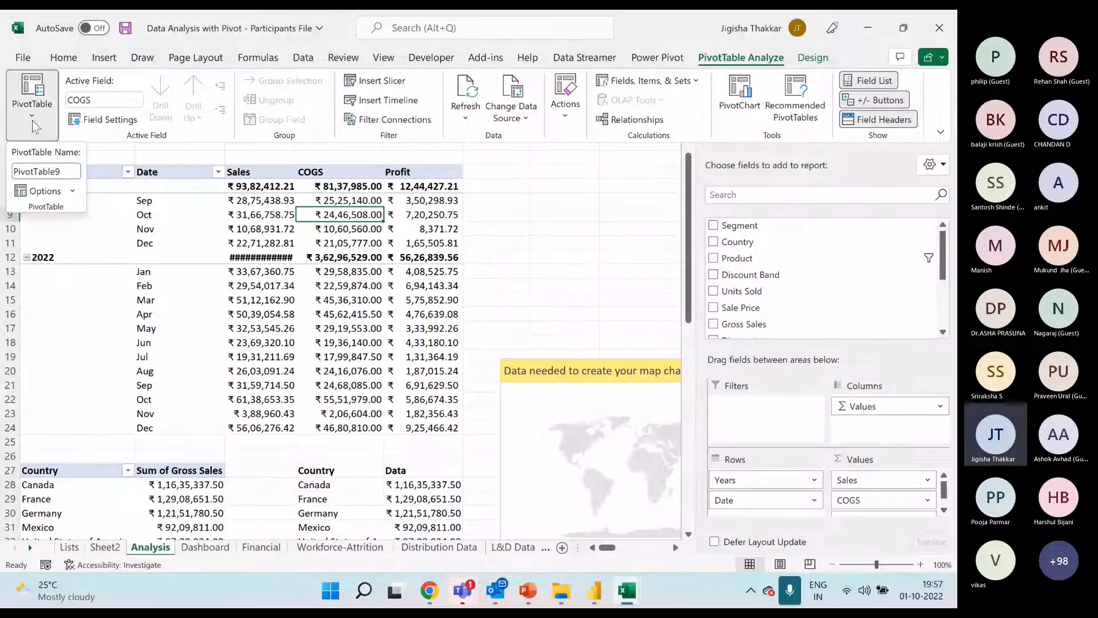
click(71, 190)
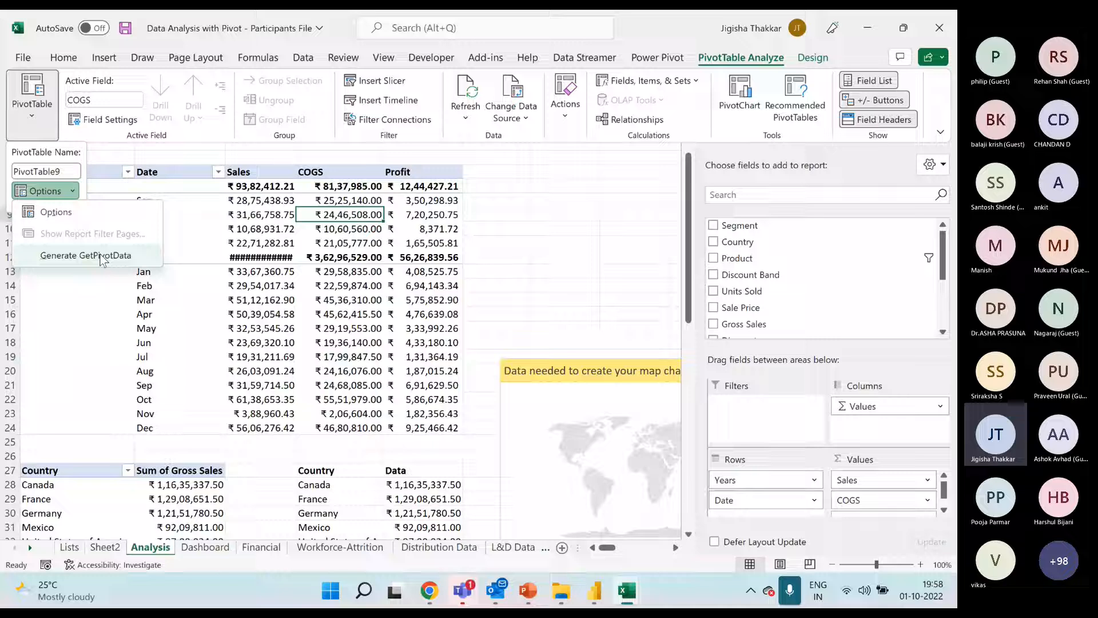
click(373, 229)
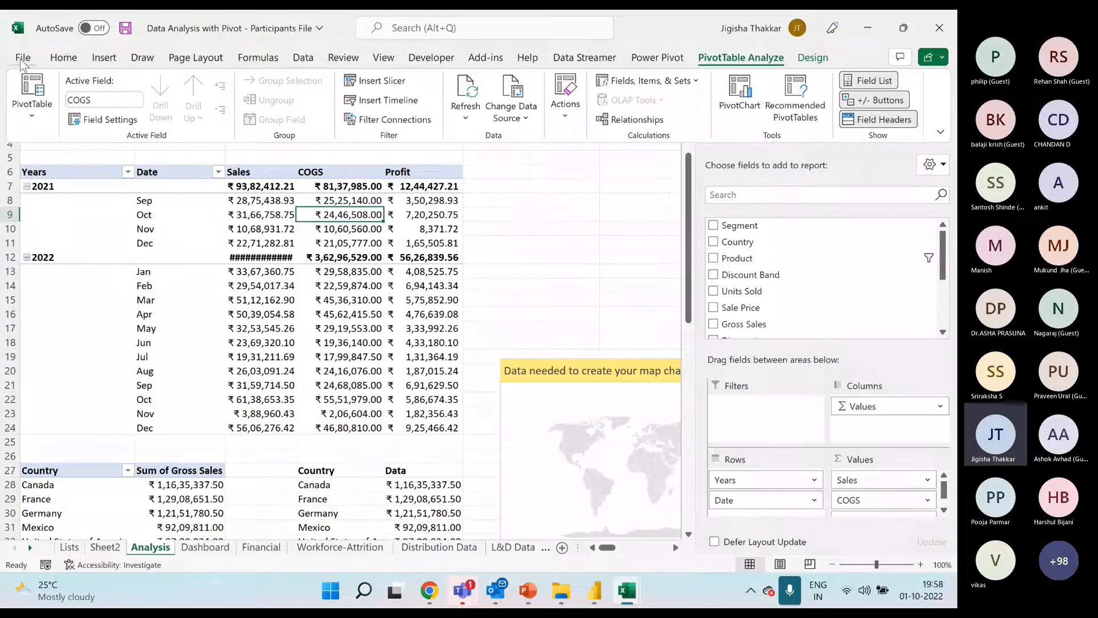
Check the Use GetPivotData functions for PivotTable references setting in Excel's formula options, leaving the options unchanged
click(21, 58)
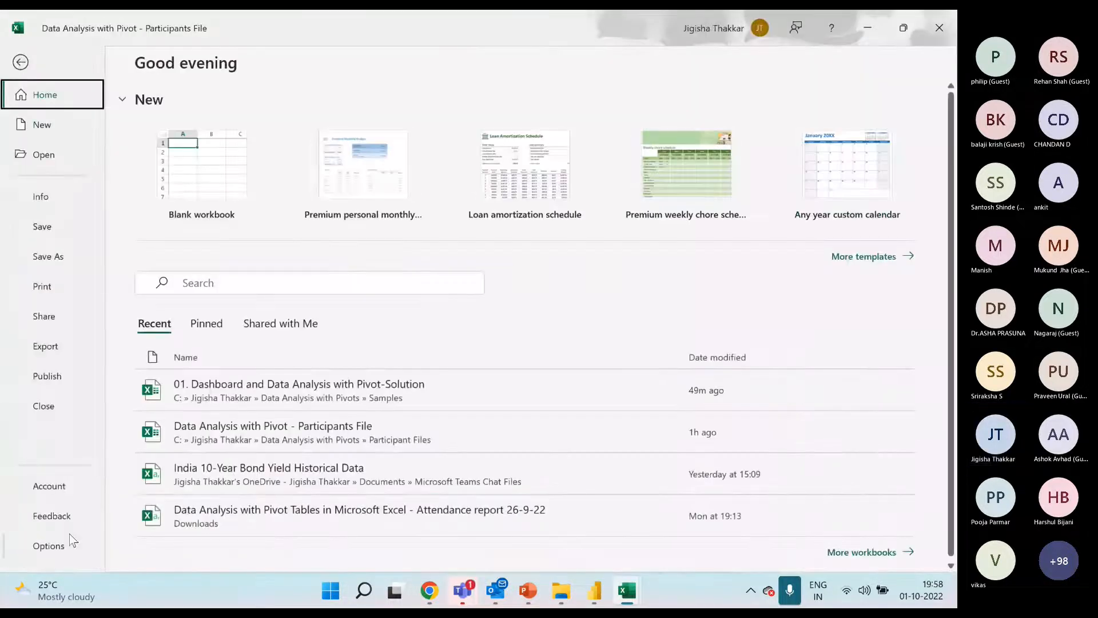
click(54, 547)
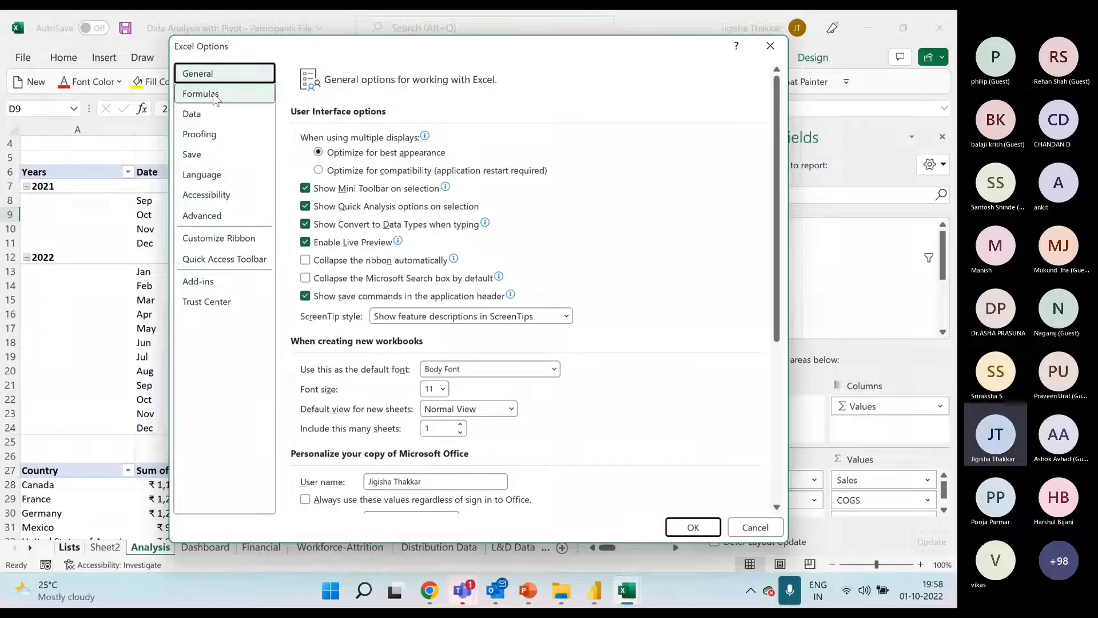
click(202, 119)
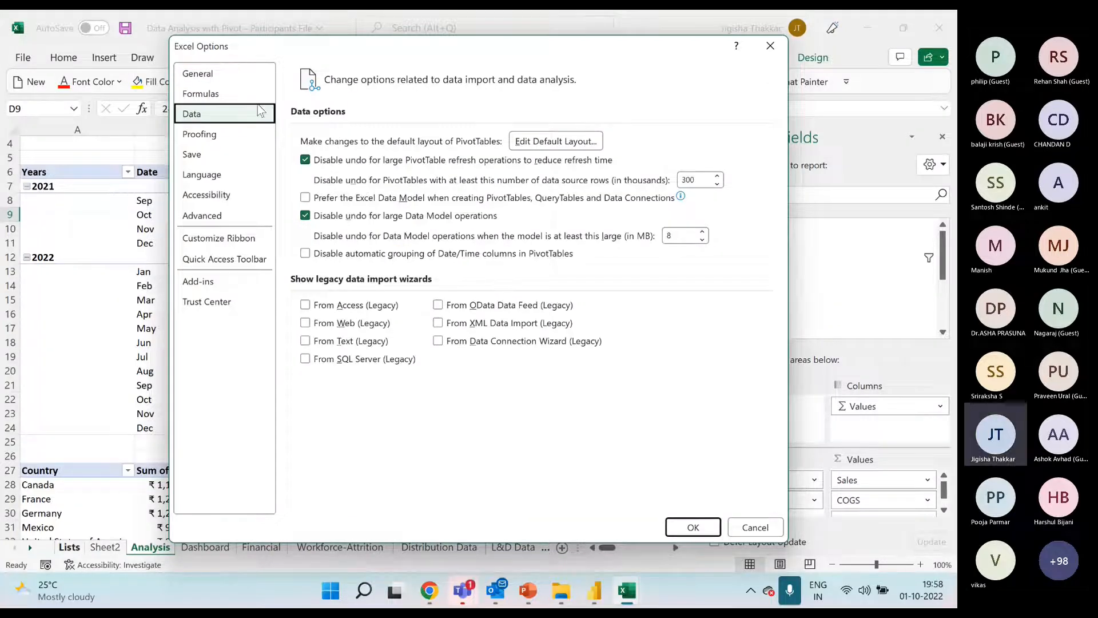
click(197, 74)
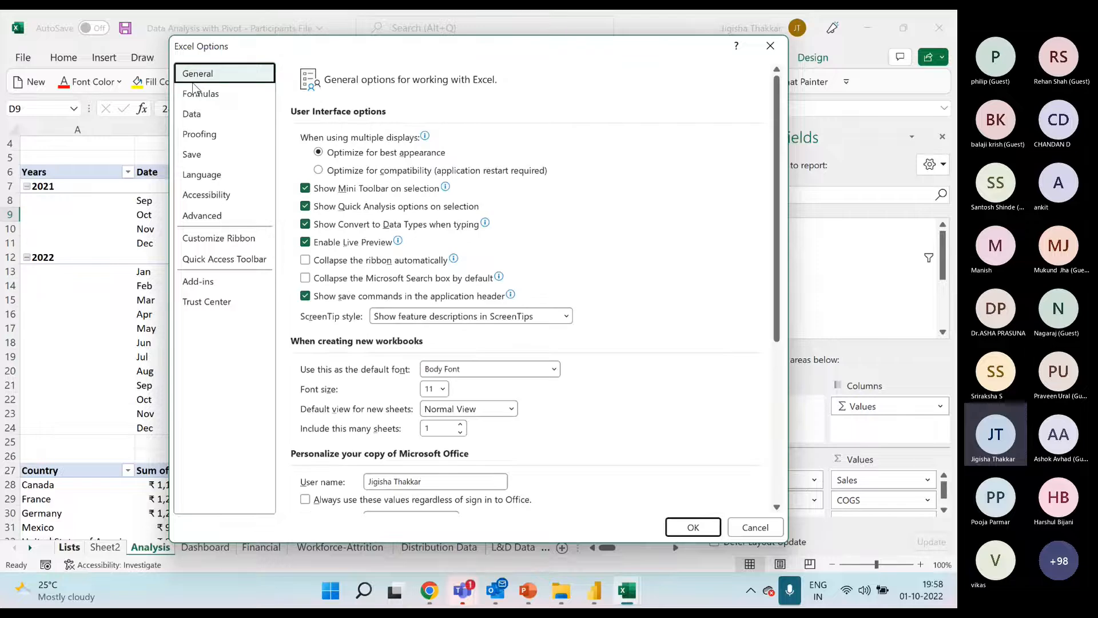
click(196, 93)
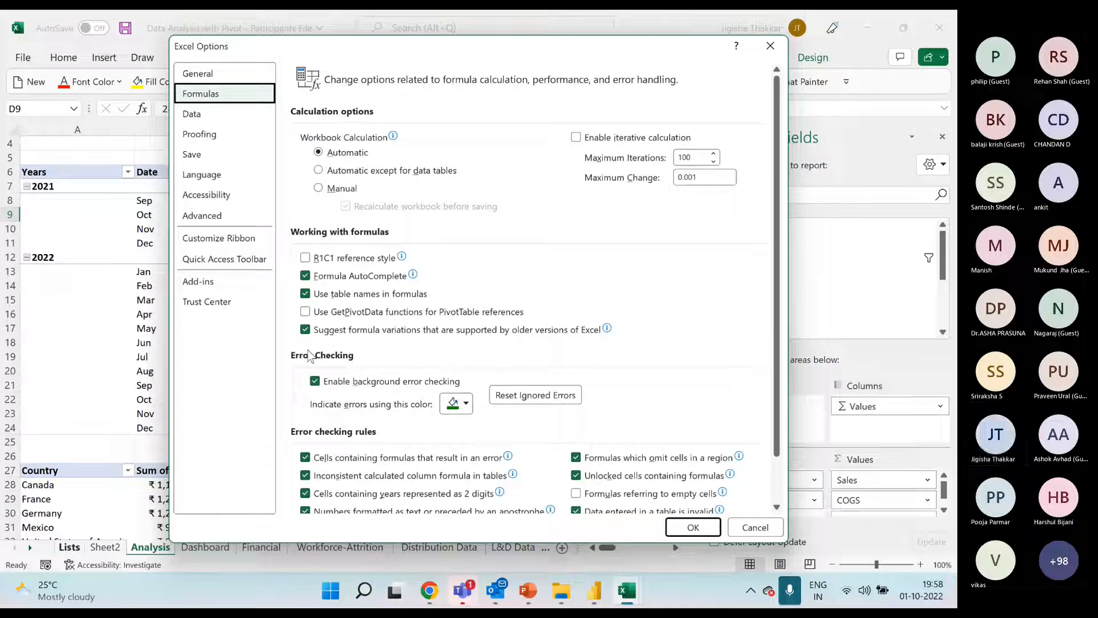
click(770, 47)
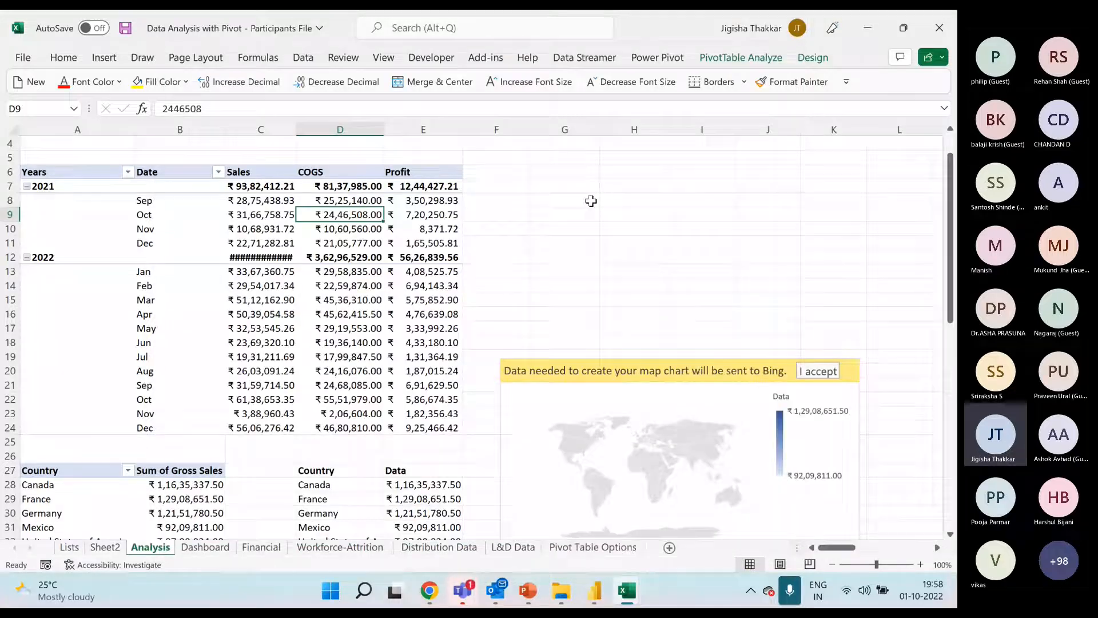
click(402, 224)
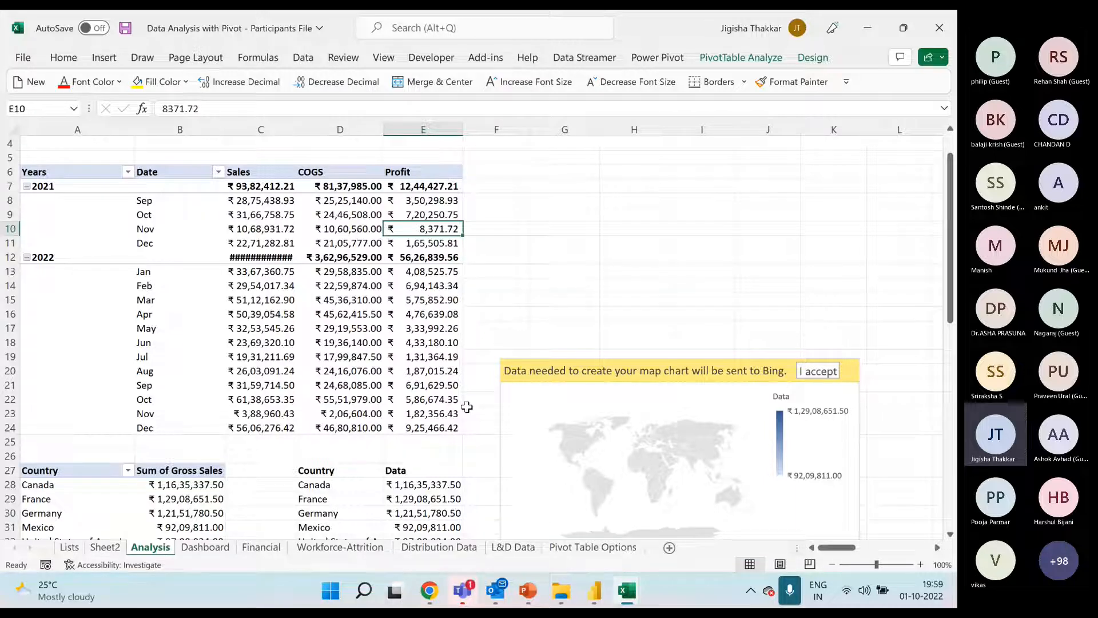
click(575, 367)
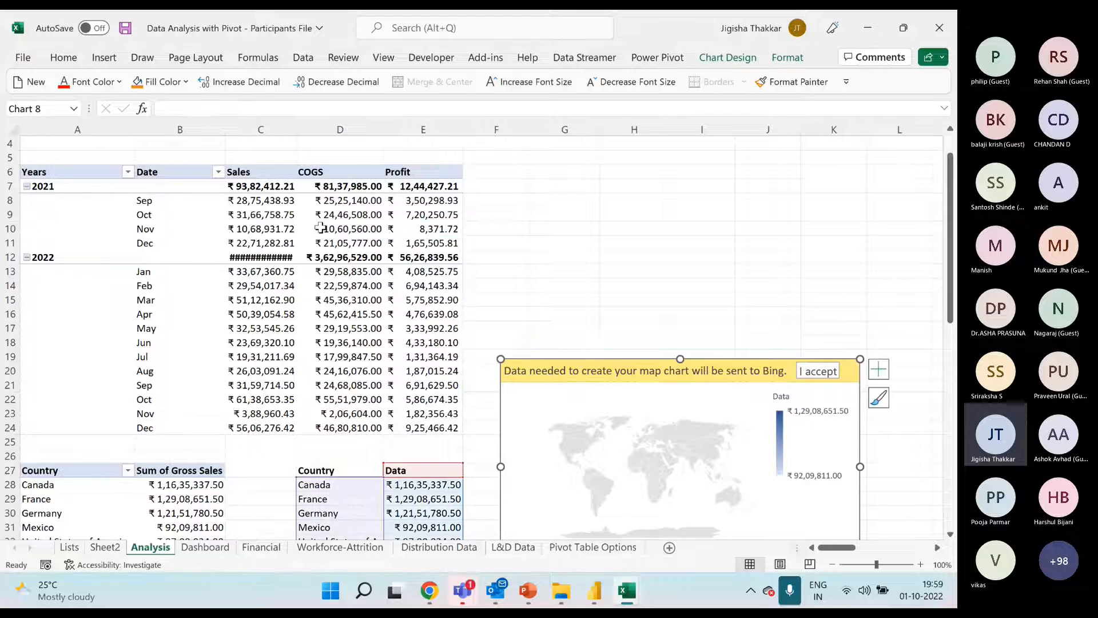
click(280, 257)
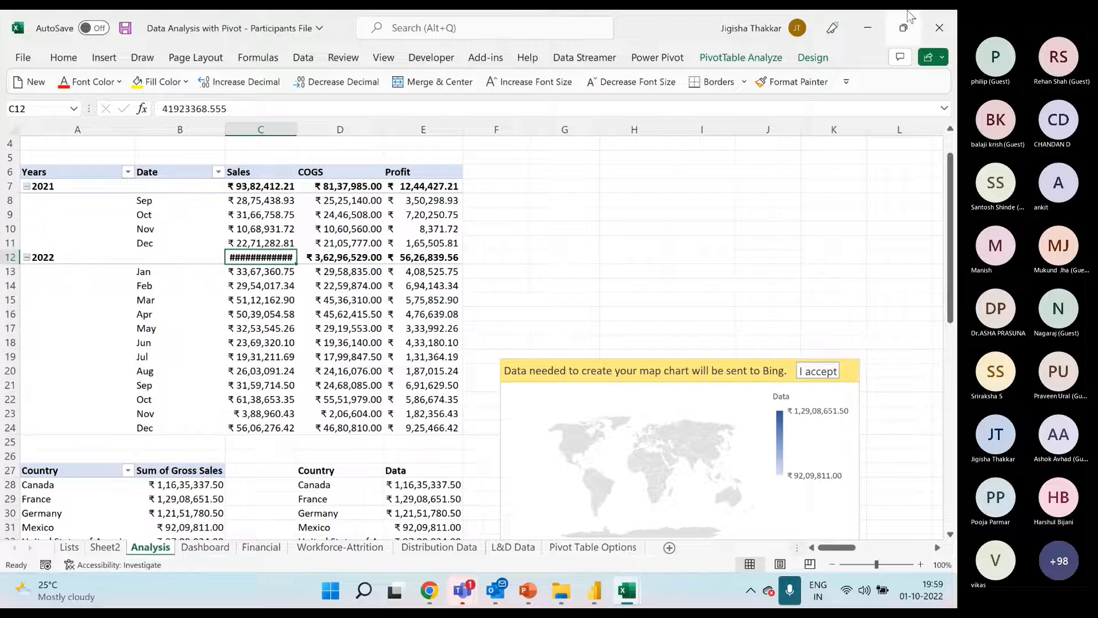
Switch to the Data Analysis with Pivot Tables presentation in PowerPoint
click(529, 589)
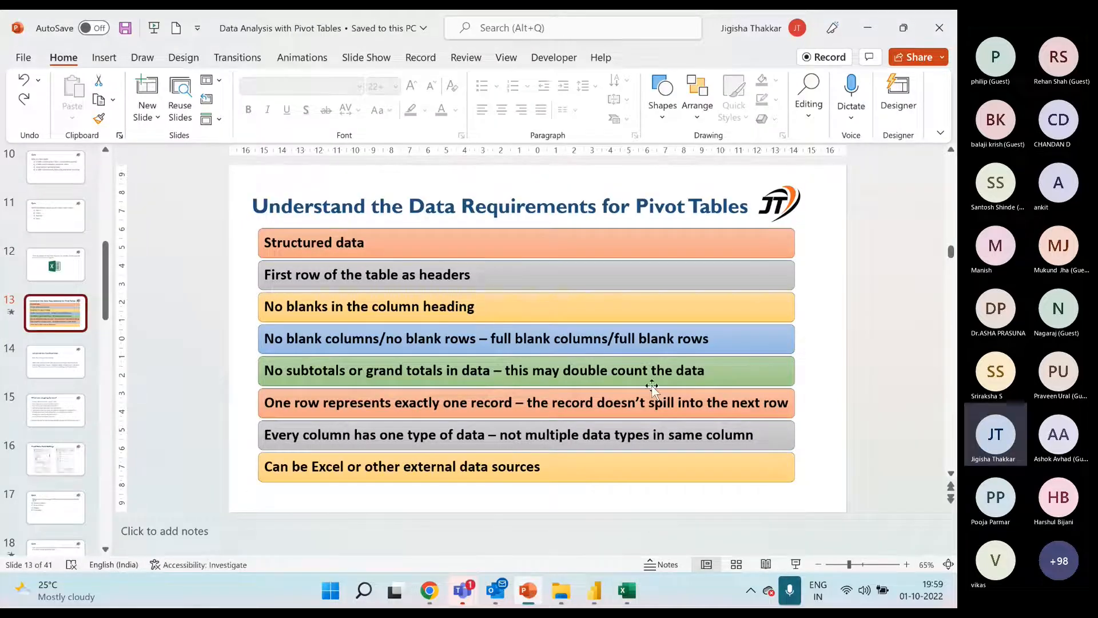
Switch to the Data Analysis with Pivot - Participants File workbook in Excel and accept sending the map chart's data to Bing
mouse_move(627, 589)
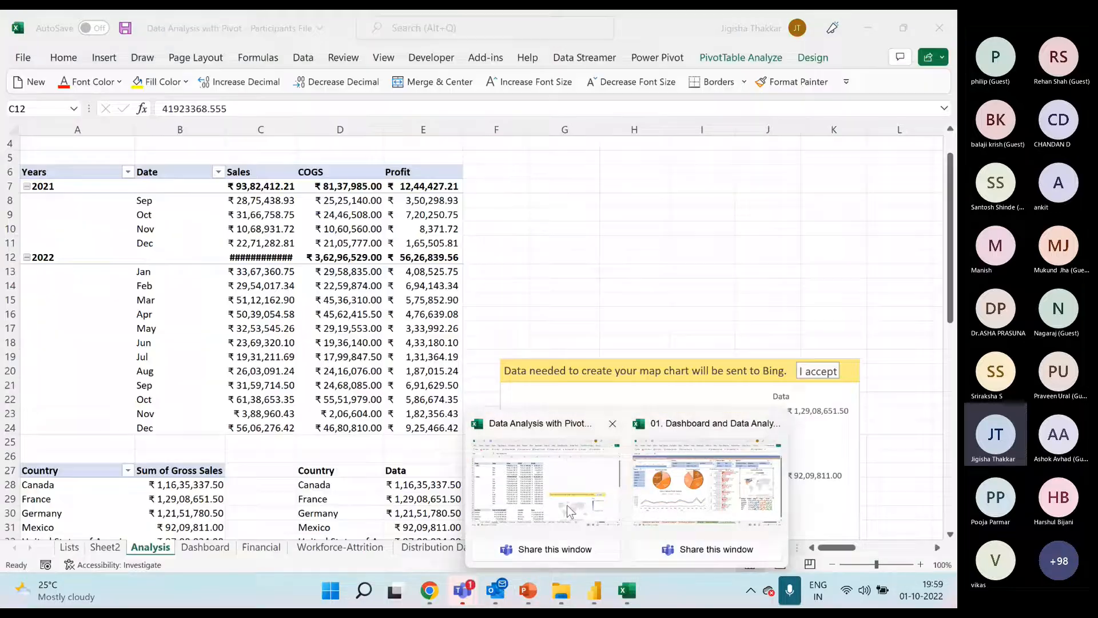
click(570, 511)
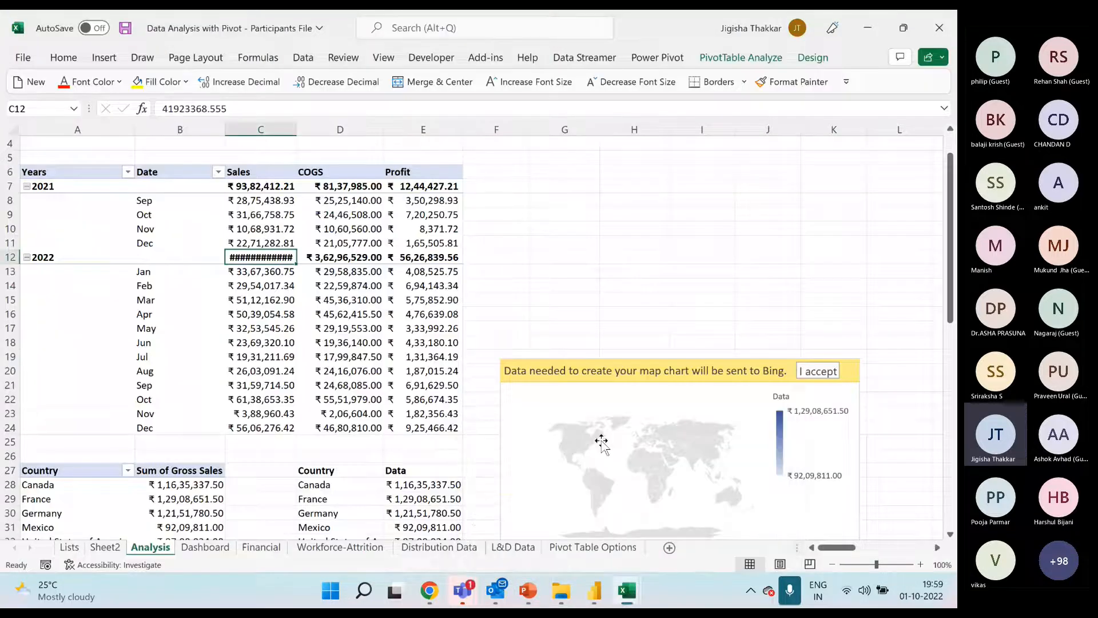
click(675, 379)
scroll(668, 265, down, 3)
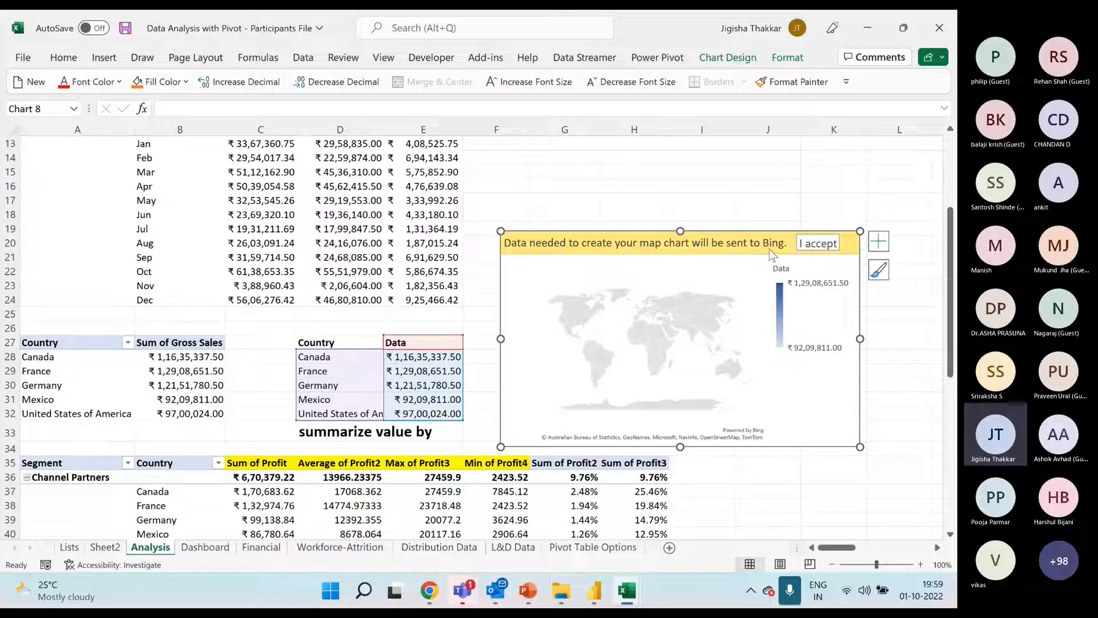
click(818, 243)
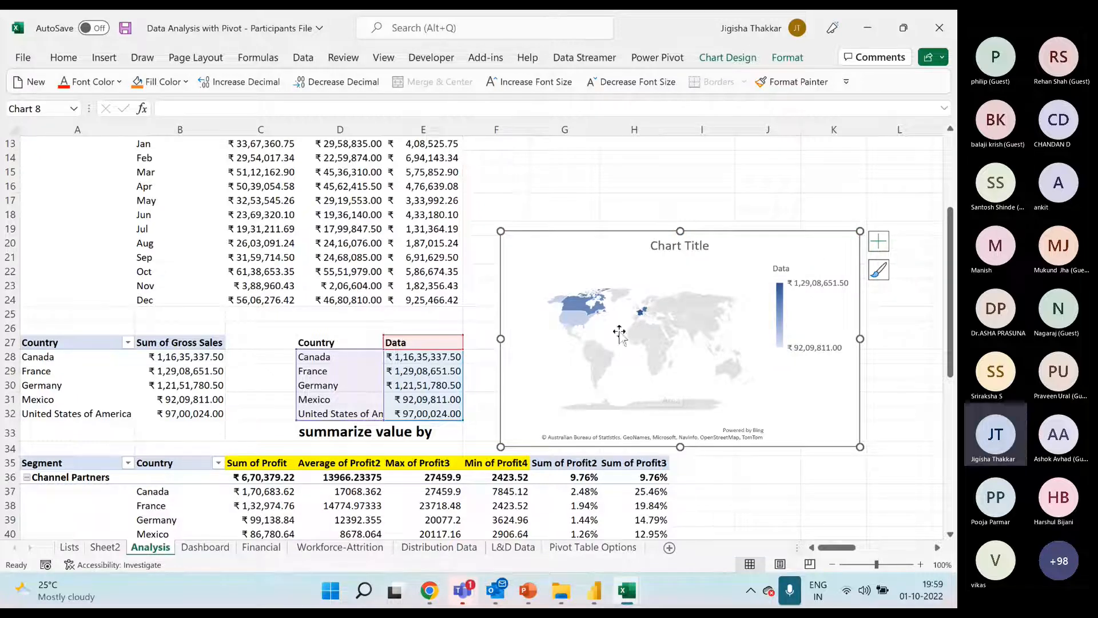
Make the map chart taller and move it beside the Years and Date pivot table, spanning about rows 6 to 24
drag(680, 231, 814, 176)
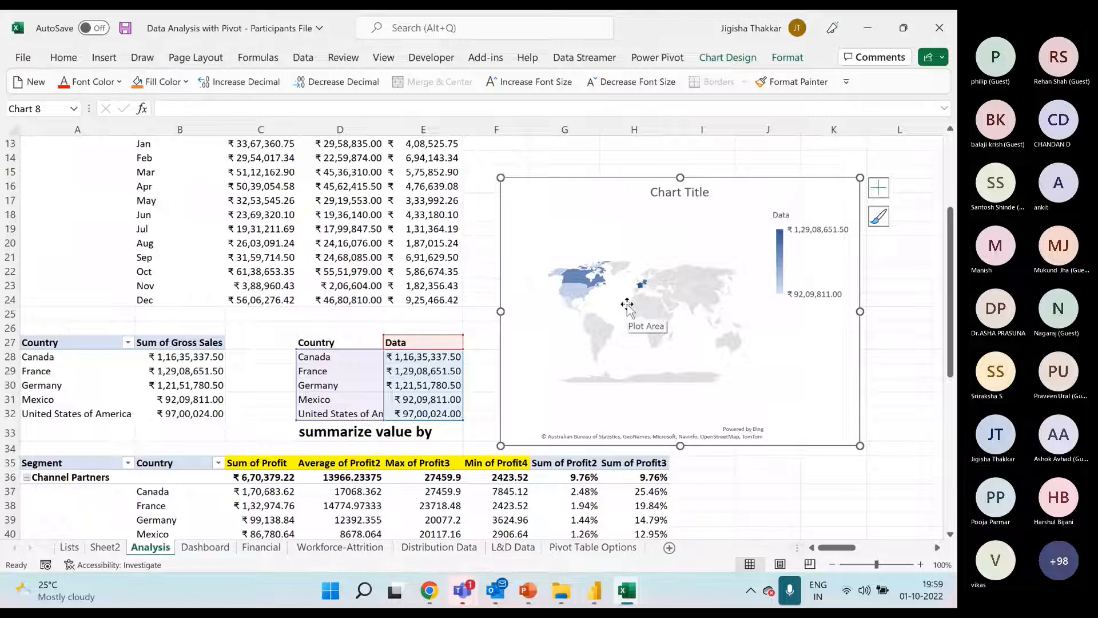
drag(595, 179, 589, 151)
scroll(469, 392, up, 4)
drag(549, 319, 544, 205)
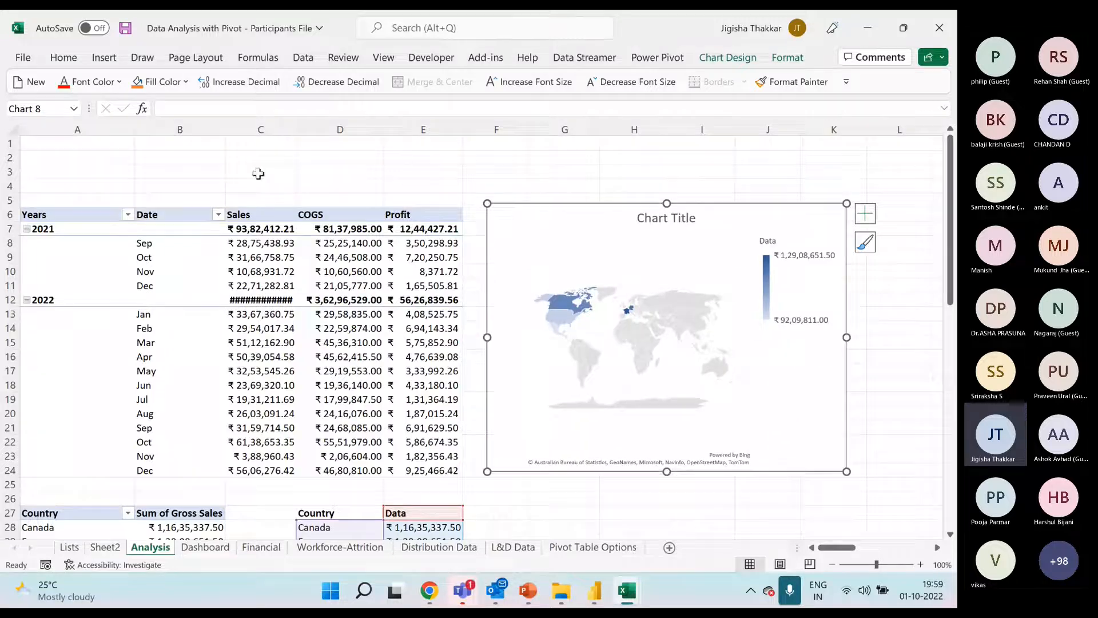
click(230, 153)
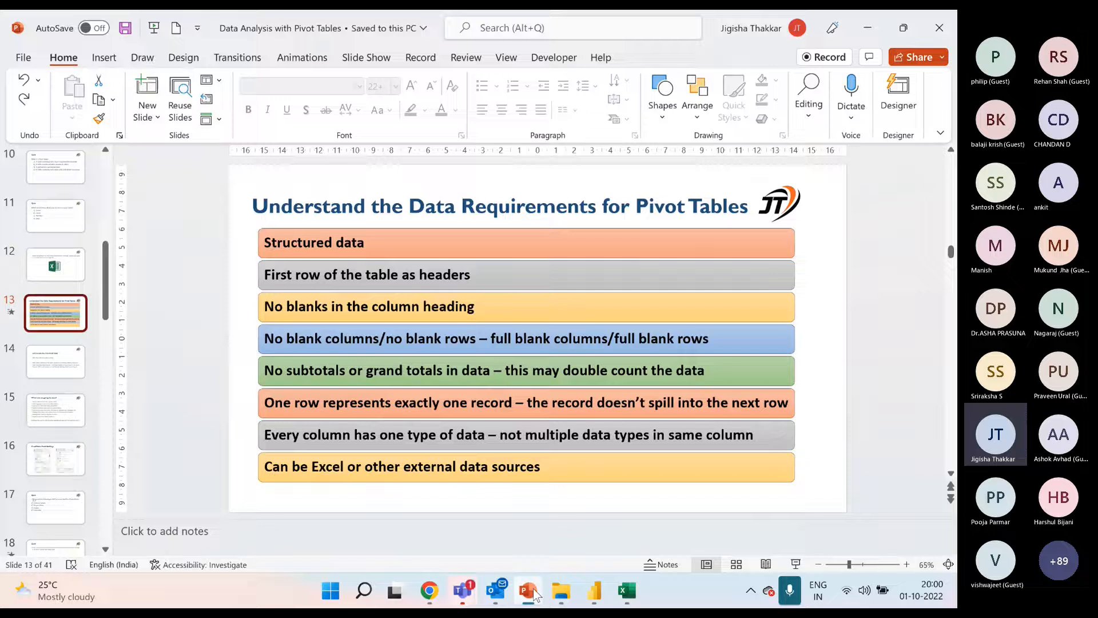
Switch to the Data Analysis with Pivot Tables presentation in PowerPoint and open slide 29, Our Offerings
click(532, 595)
click(873, 461)
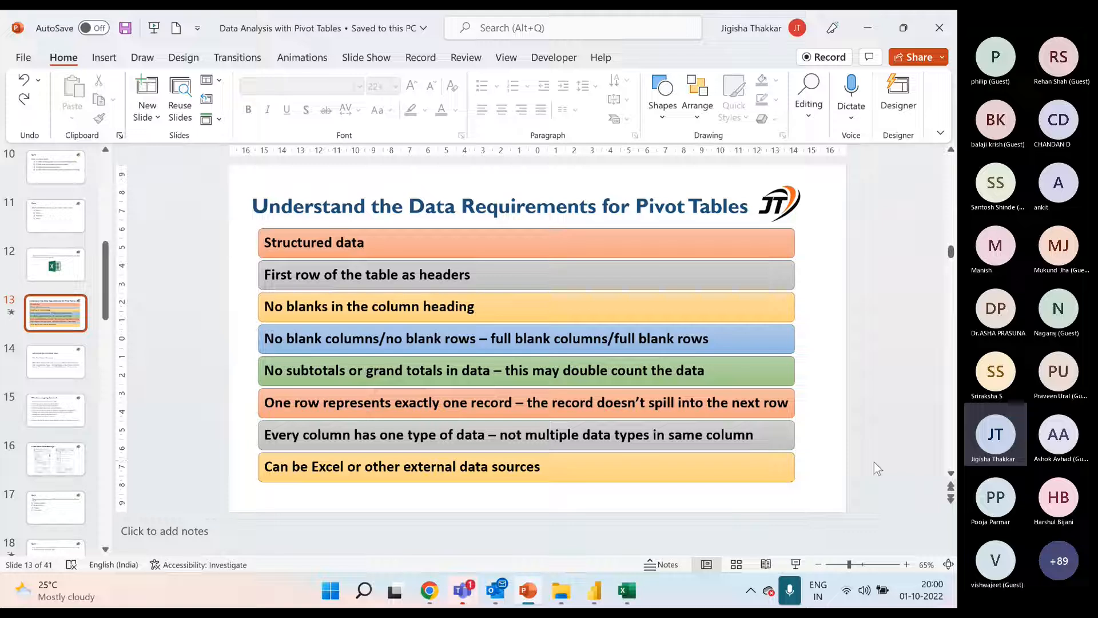
mouse_move(532, 597)
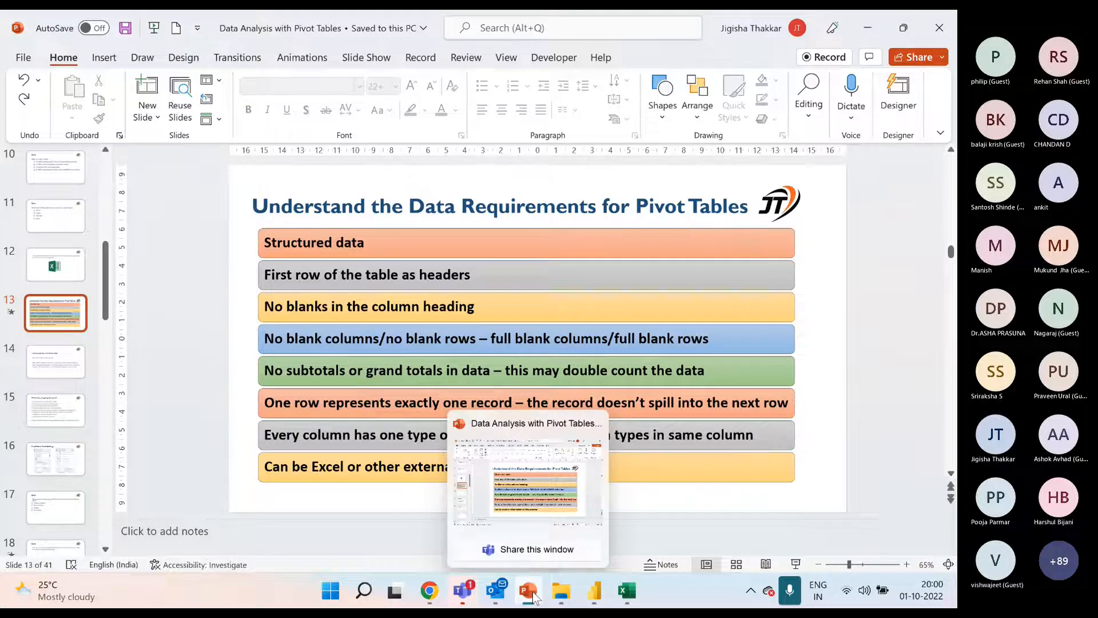
drag(106, 313, 106, 476)
click(66, 258)
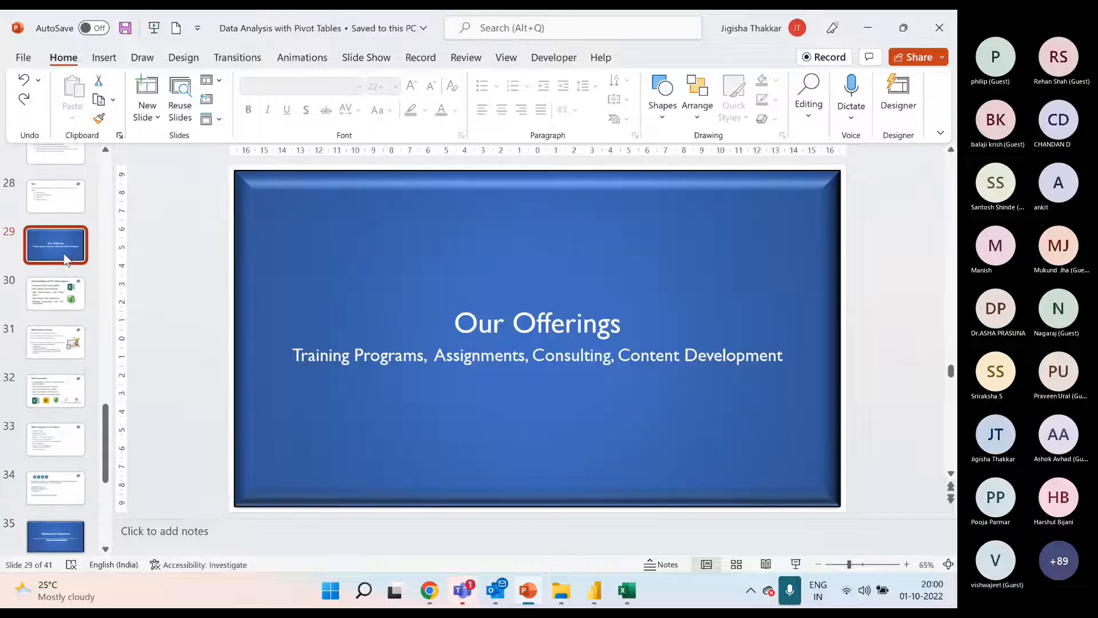